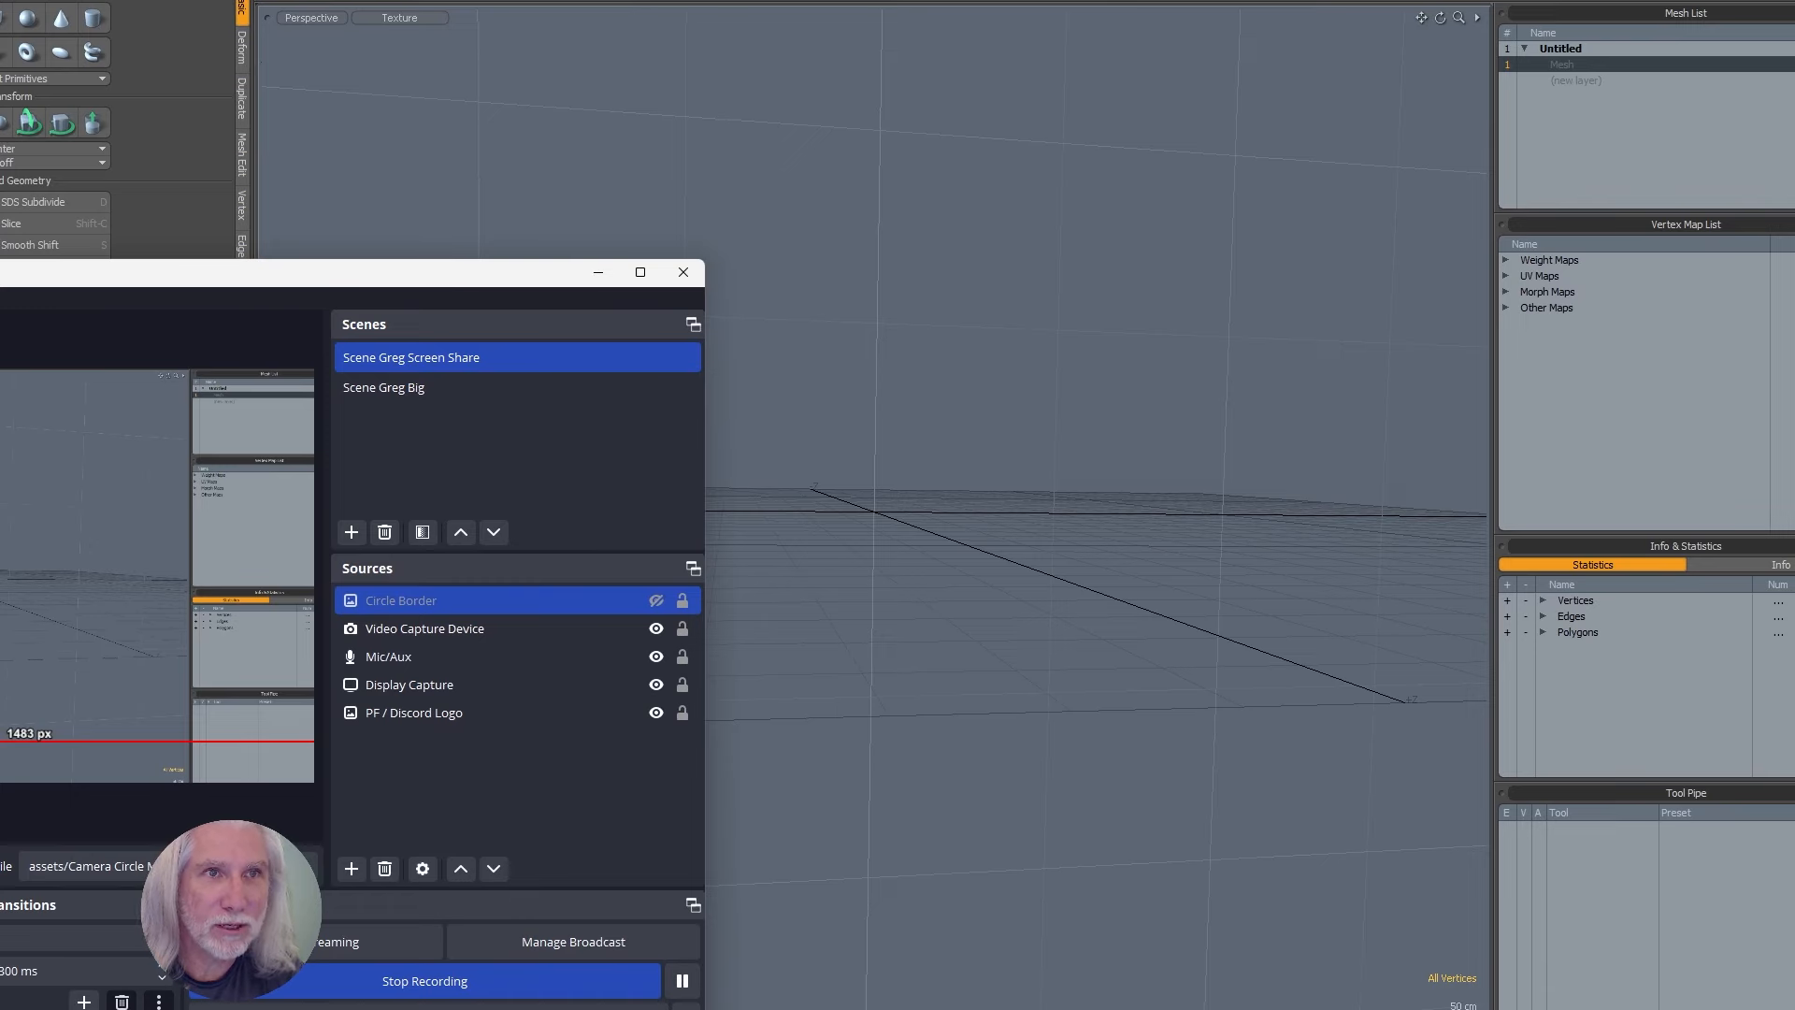
{"action": "left_click_drag", "start_coordinate": [0, 0], "coordinate": [8, 0]}
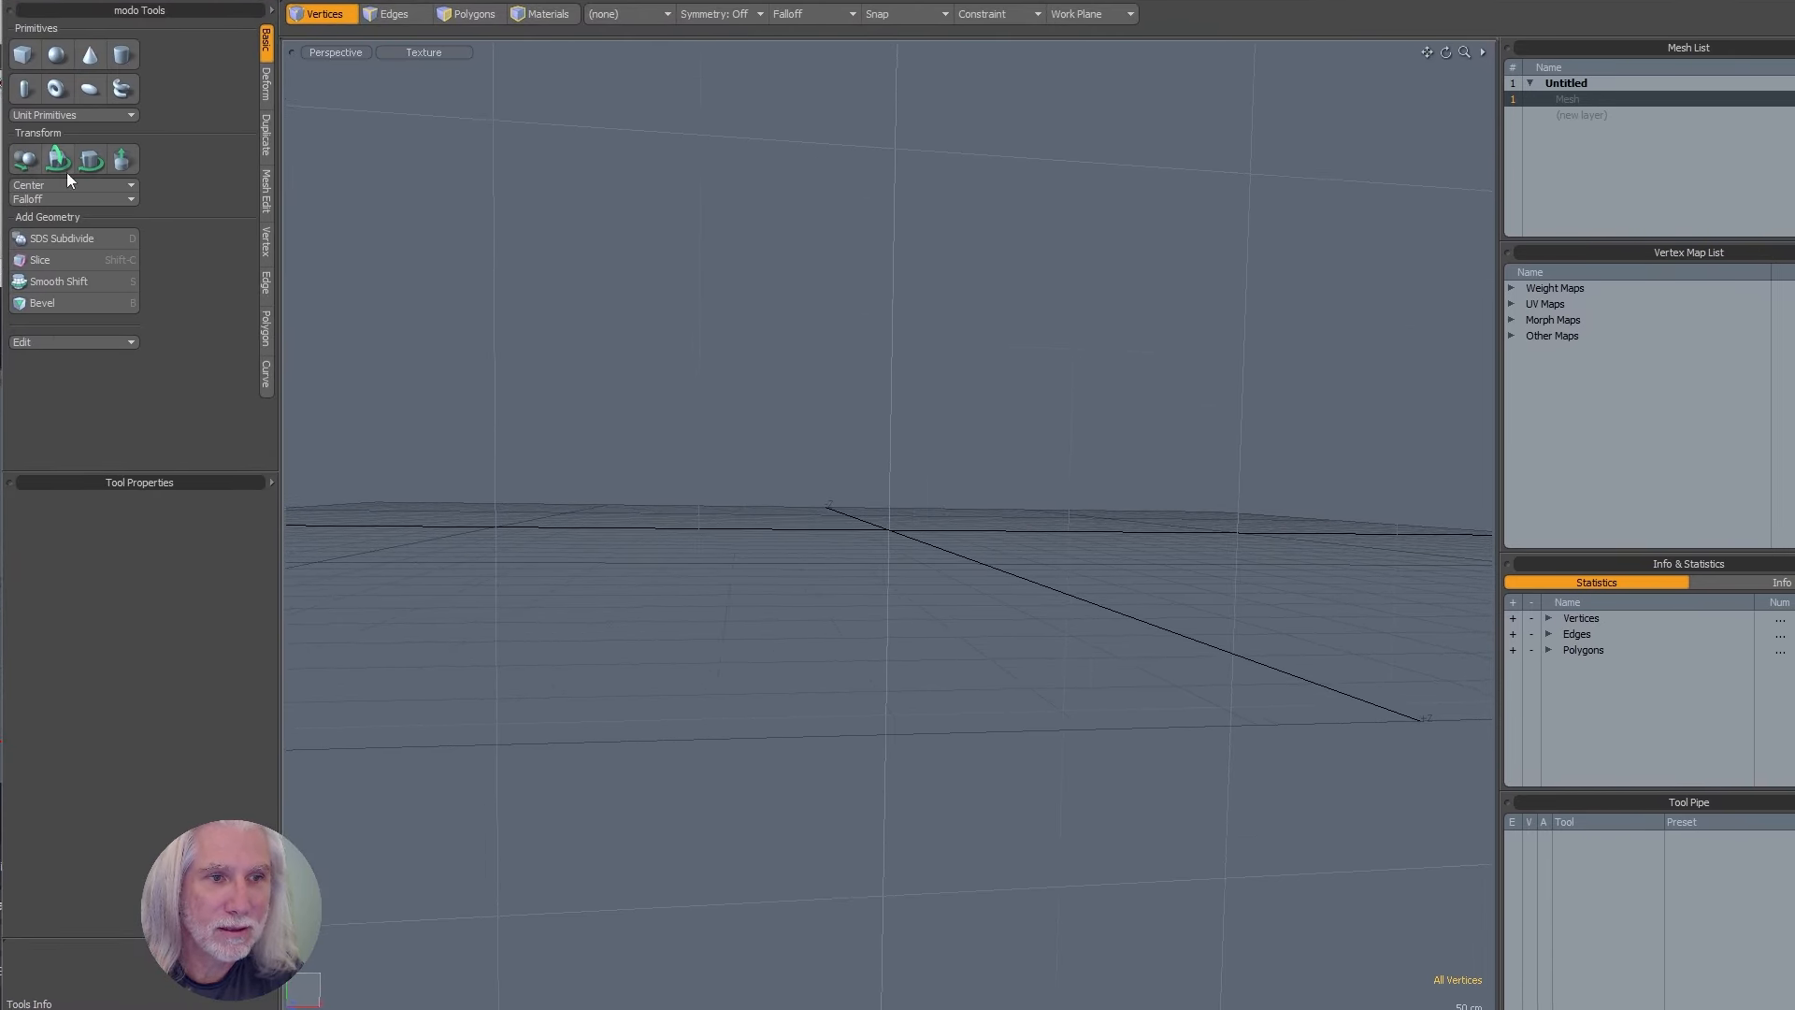
{"action": "left_click_drag", "start_coordinate": [103, 1009], "coordinate": [104, 1005]}
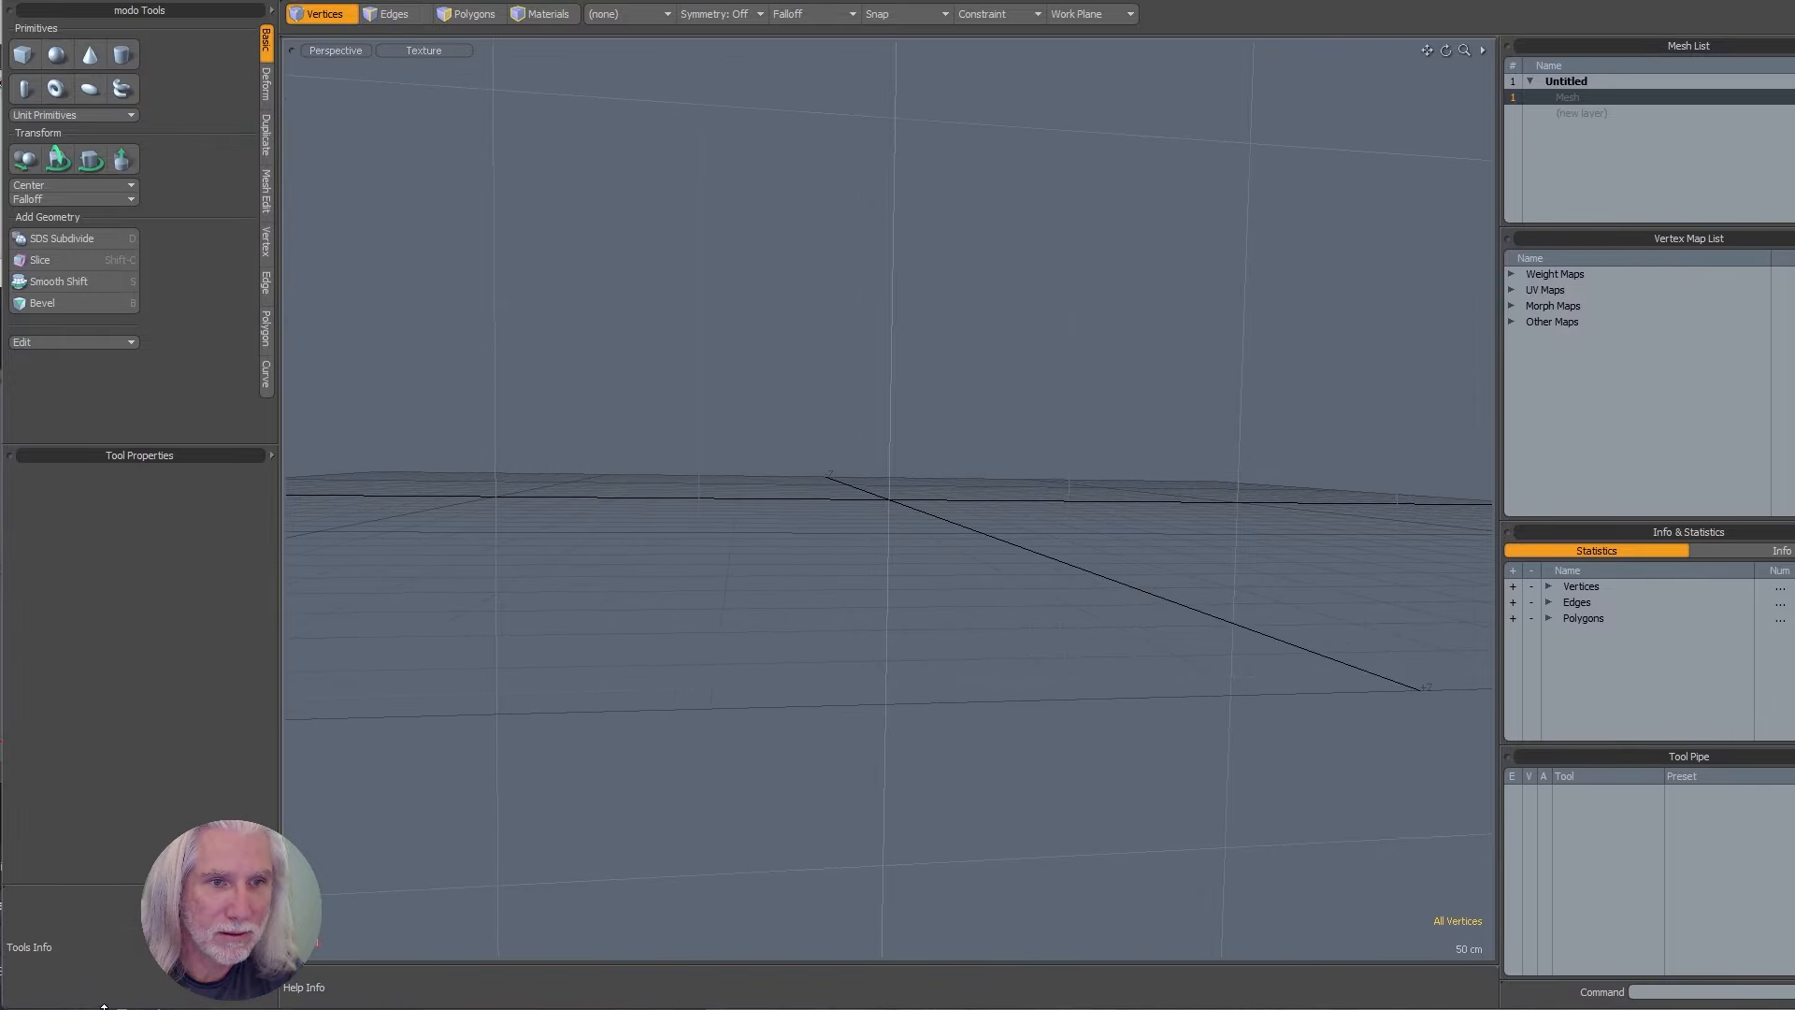
{"action": "left_click", "coordinate": [103, 1005]}
{"action": "left_click_drag", "start_coordinate": [332, 262], "coordinate": [1465, 33]}
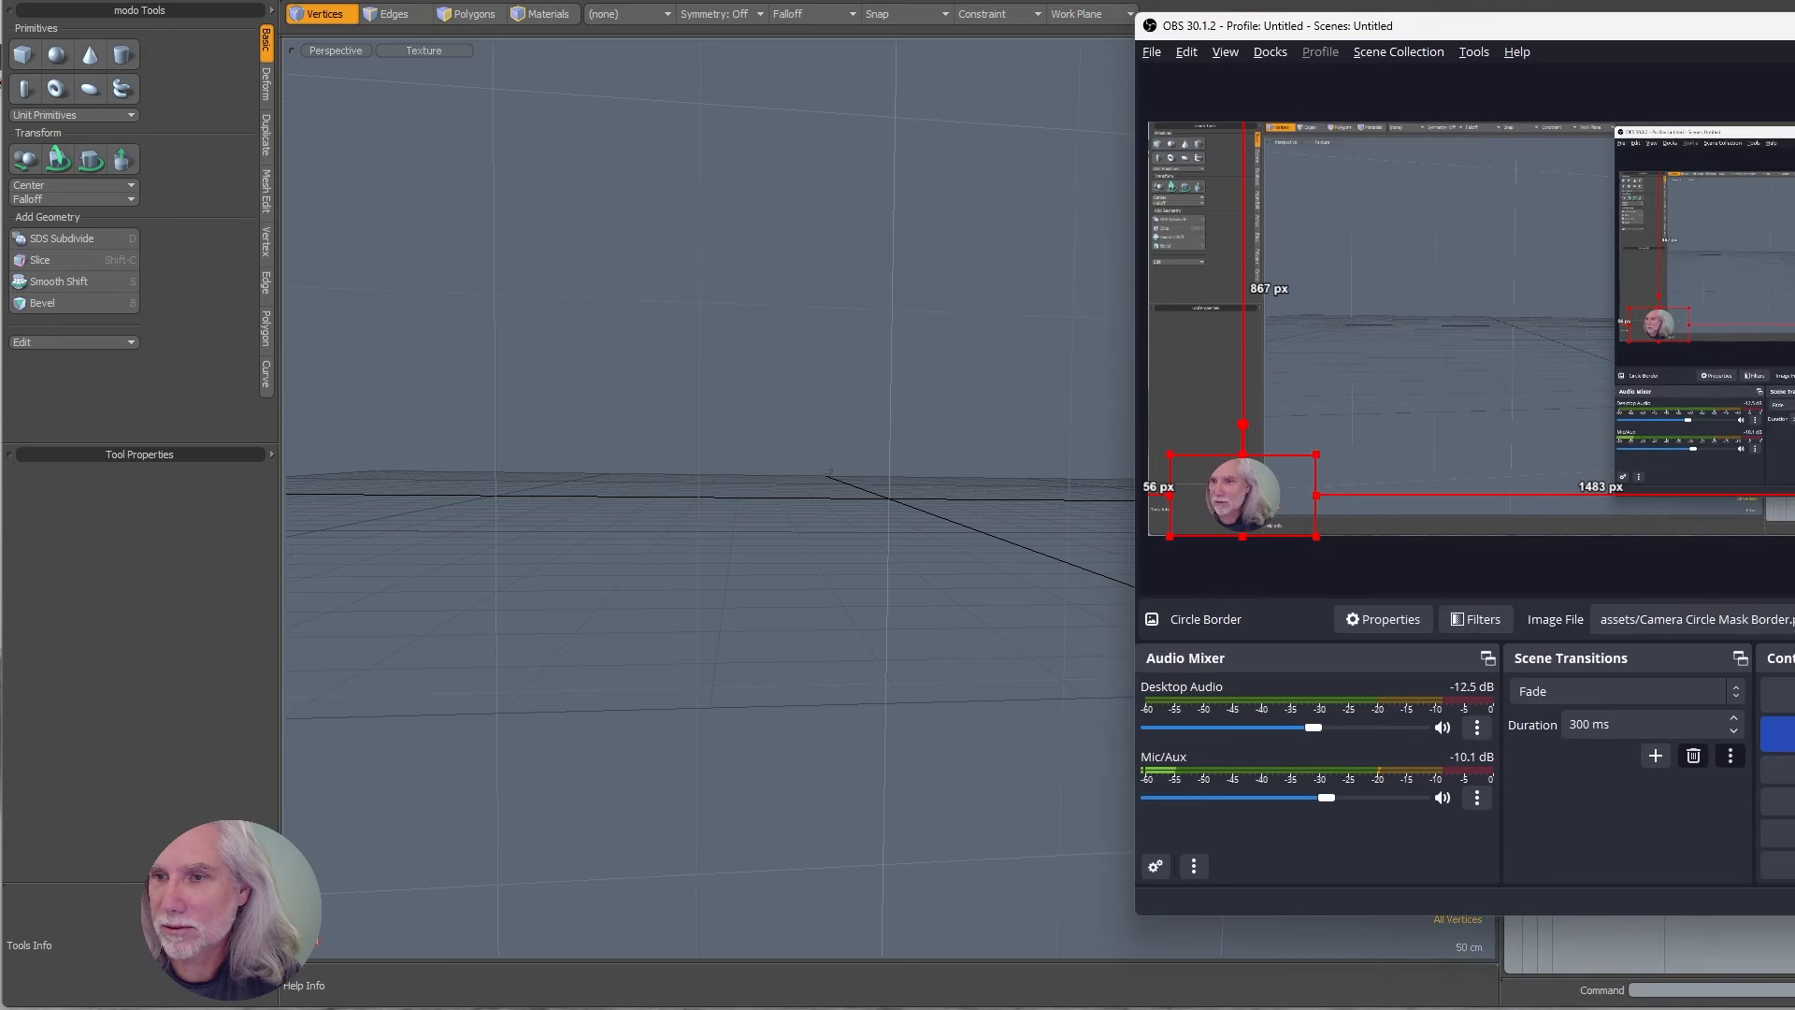
{"action": "mouse_move", "coordinate": [1791, 954]}
{"action": "left_mouse_down"}
{"action": "mouse_move", "coordinate": [1737, 954]}
{"action": "mouse_move", "coordinate": [1789, 948]}
{"action": "left_mouse_up"}
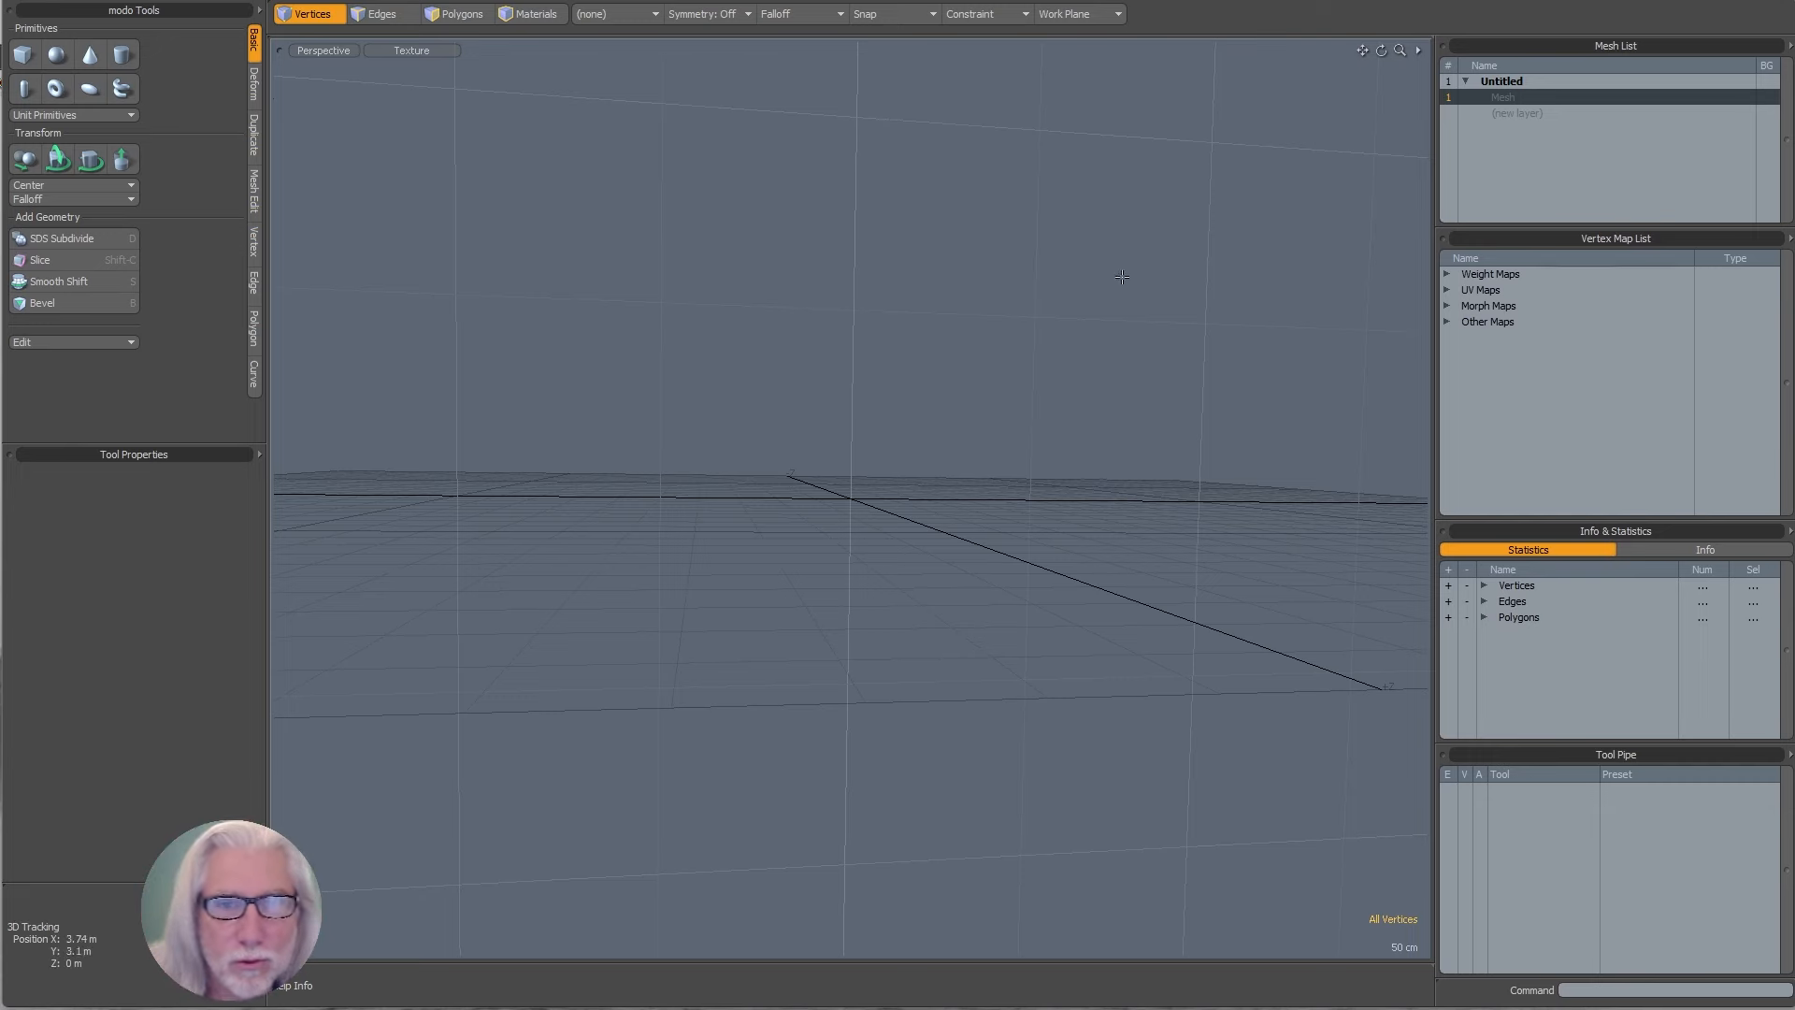
- Review the tool sets of the old modo version: Deform, Duplicate, Mesh Edit, Vertex, Edge, Polygon and Curve
{"action": "left_click_drag", "start_coordinate": [950, 437], "coordinate": [1047, 486], "text": "alt"}
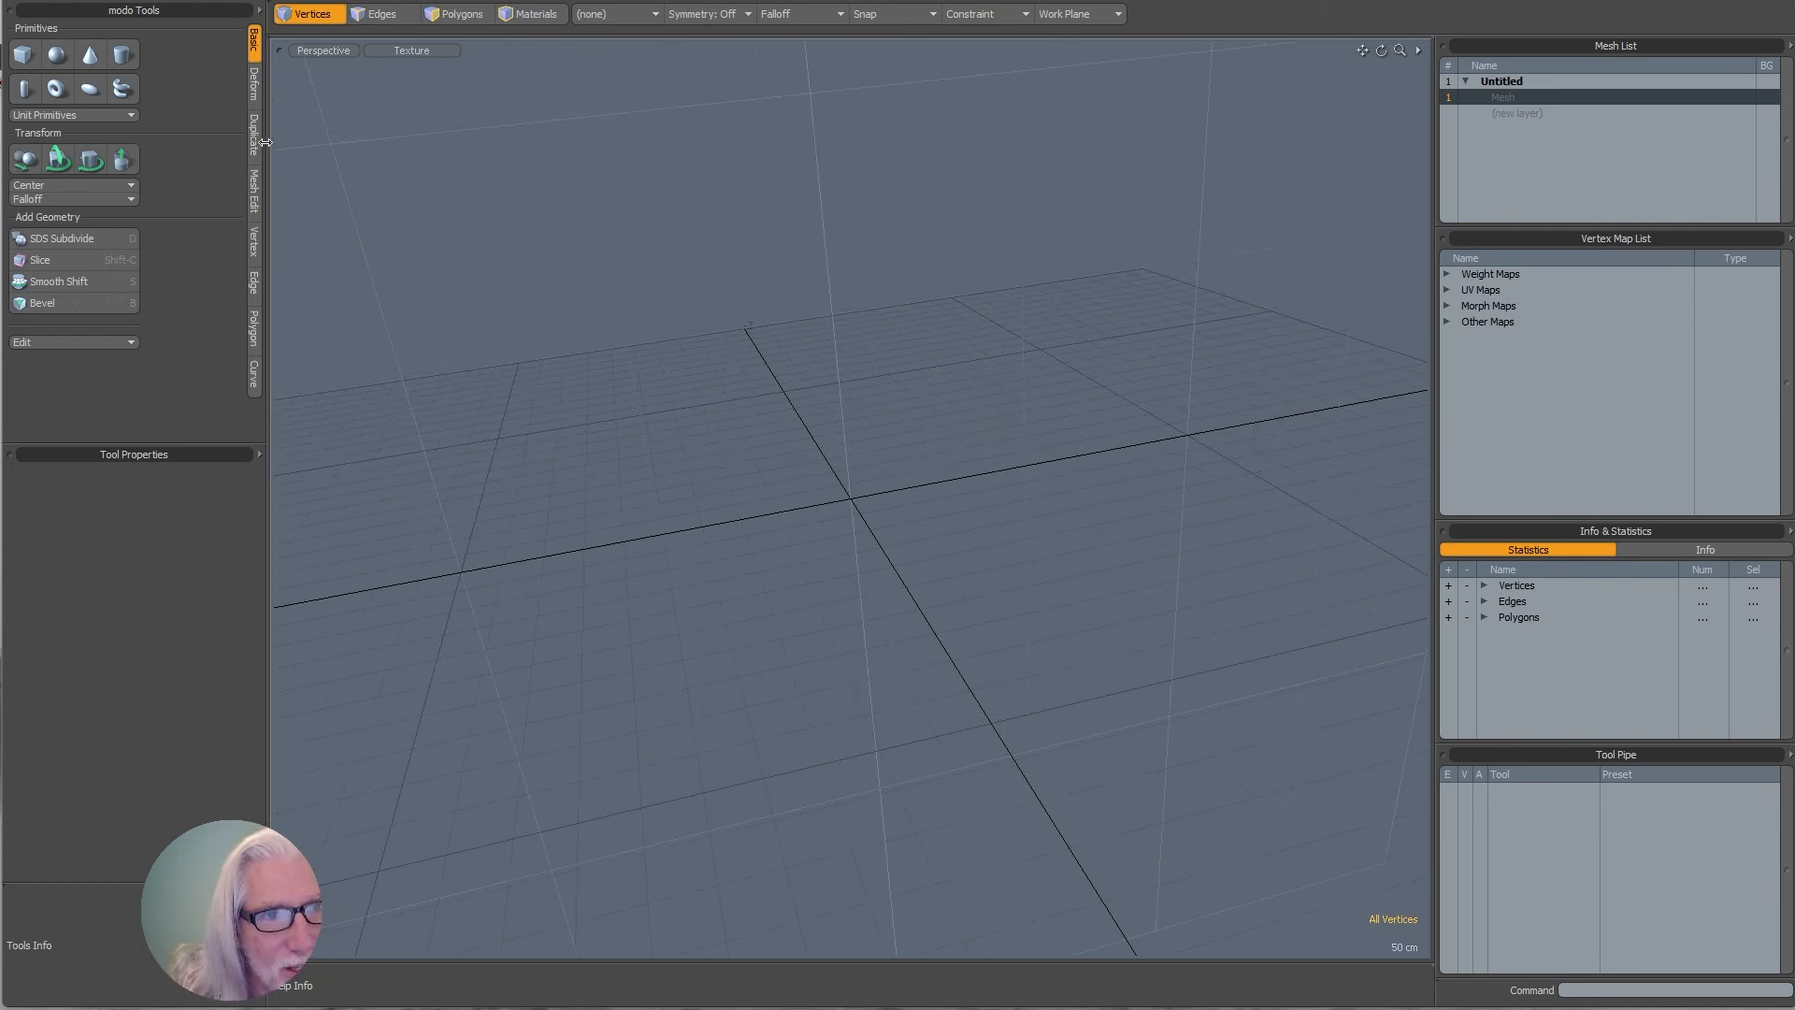
{"action": "left_click", "coordinate": [254, 92]}
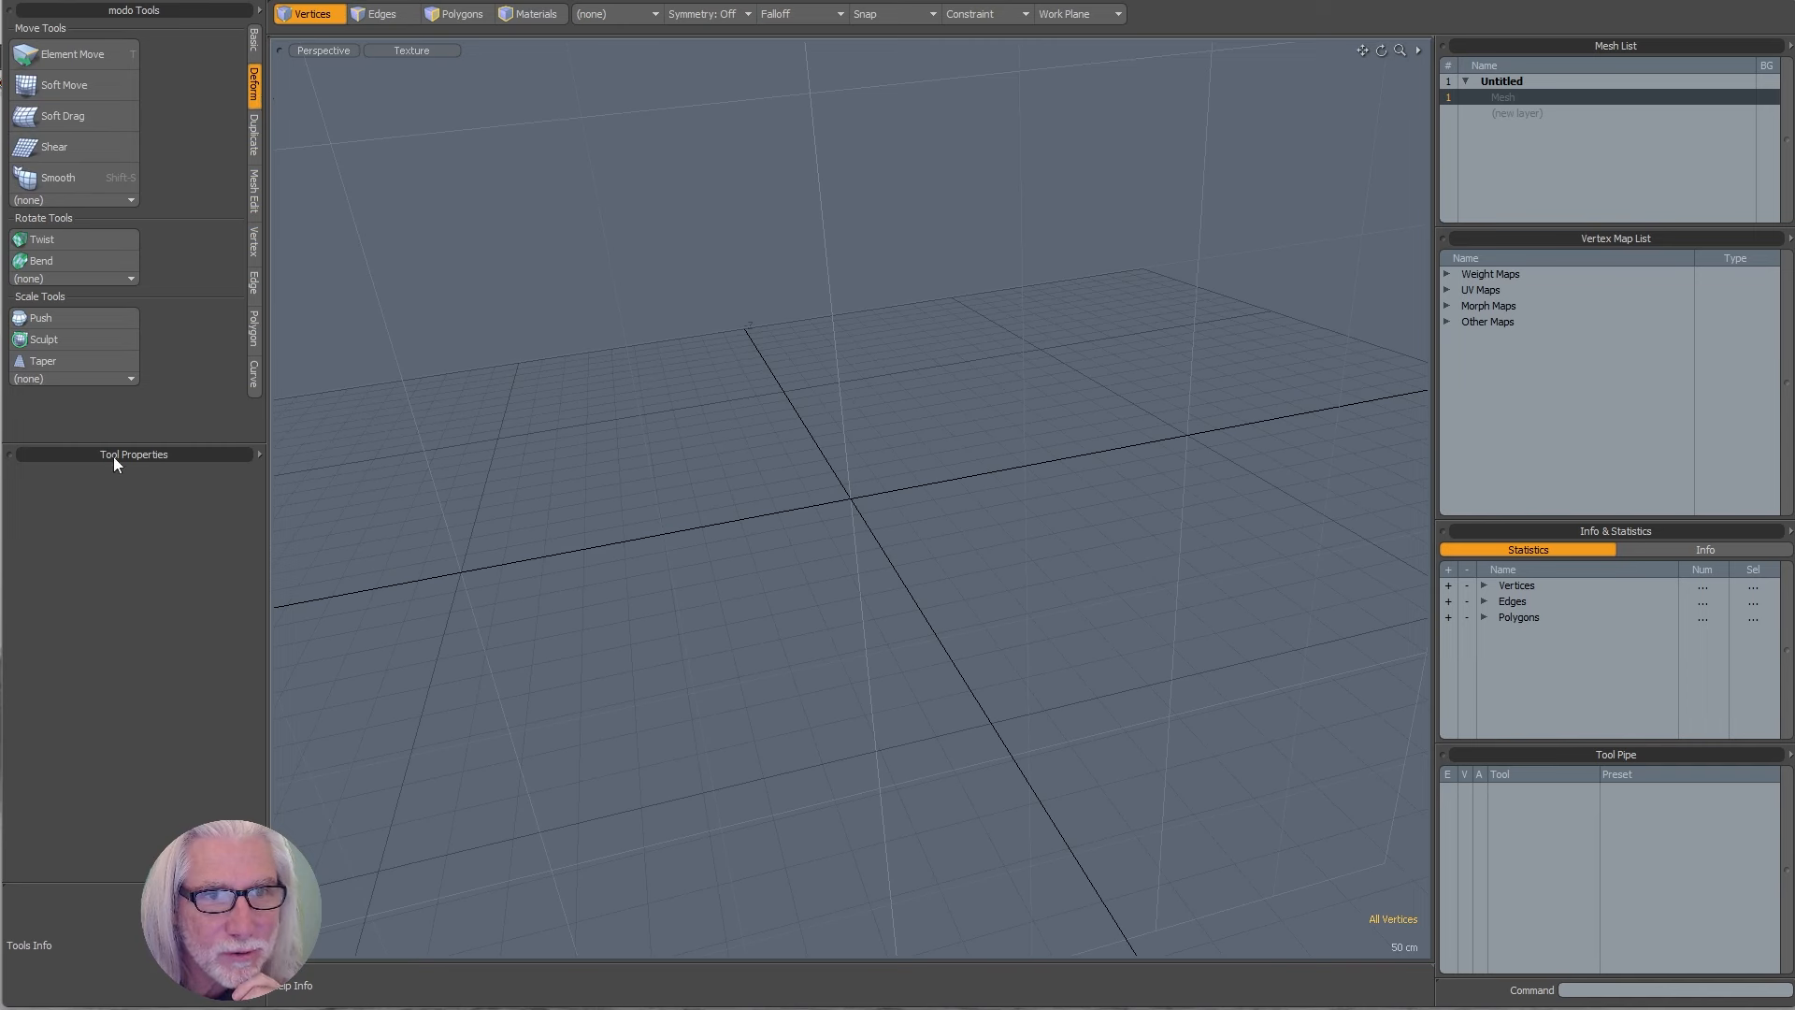
{"action": "left_click", "coordinate": [254, 131]}
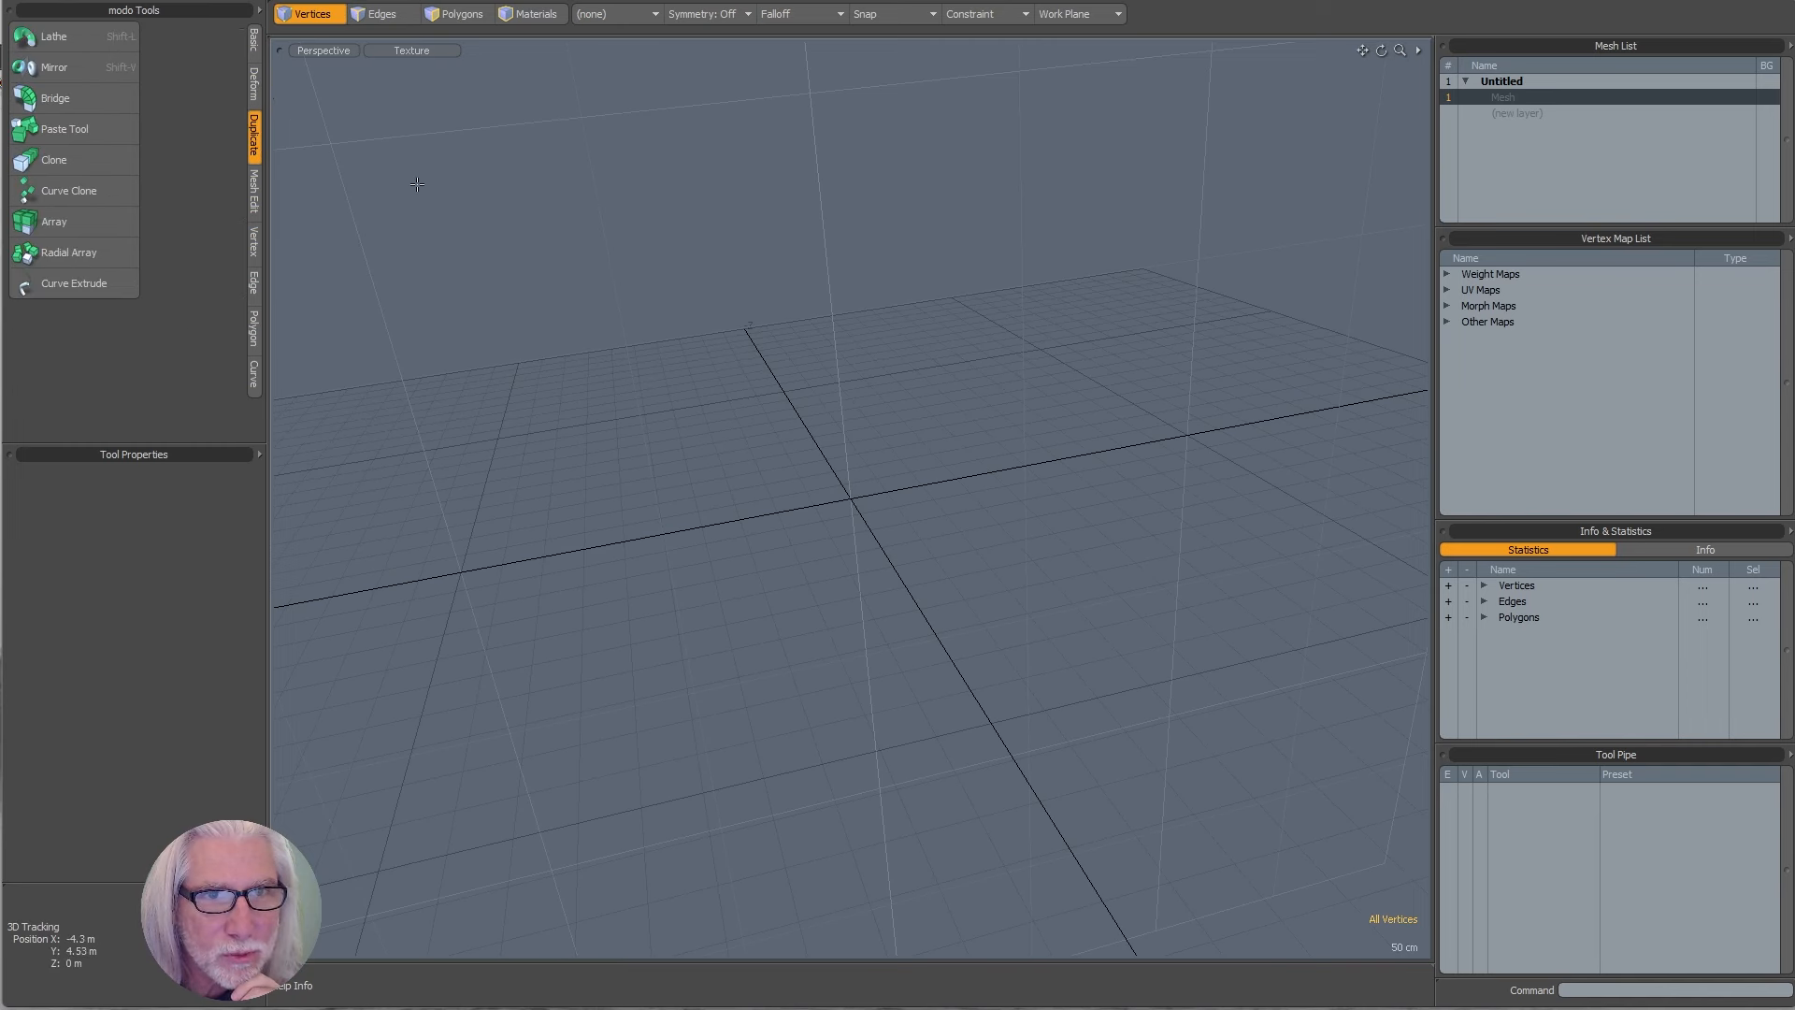
{"action": "left_click", "coordinate": [254, 203]}
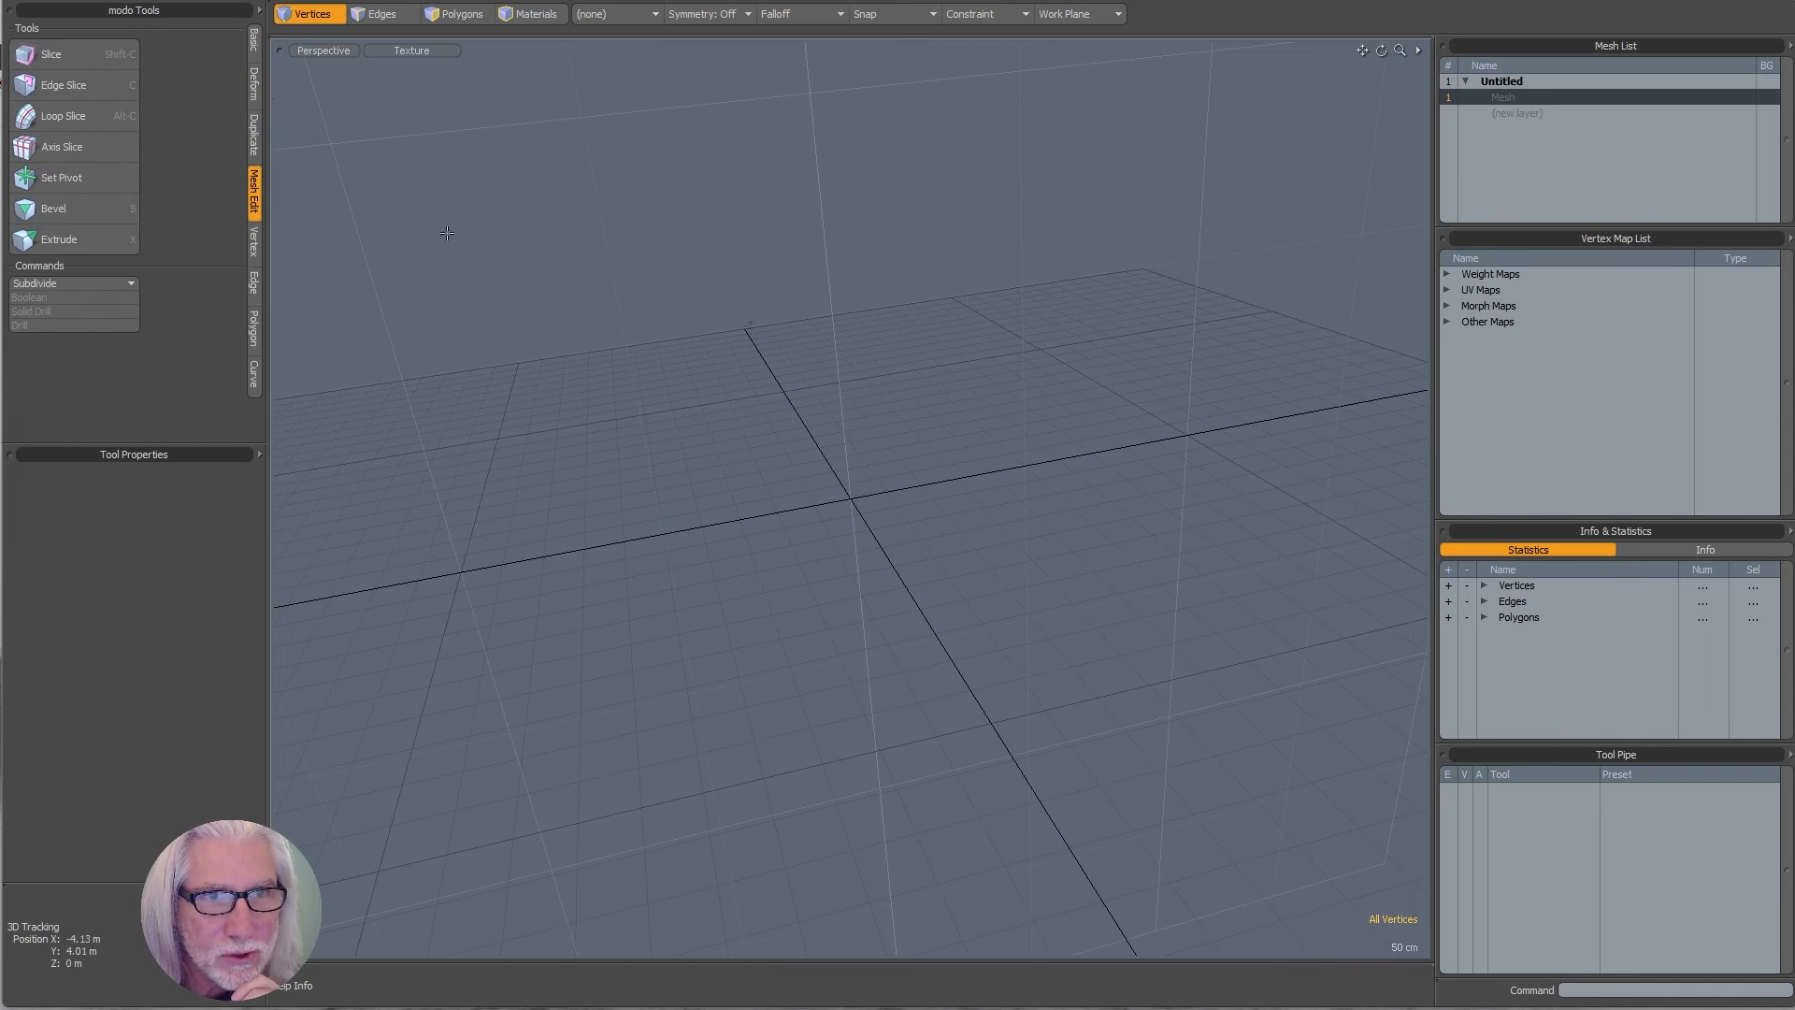
{"action": "left_click", "coordinate": [252, 245]}
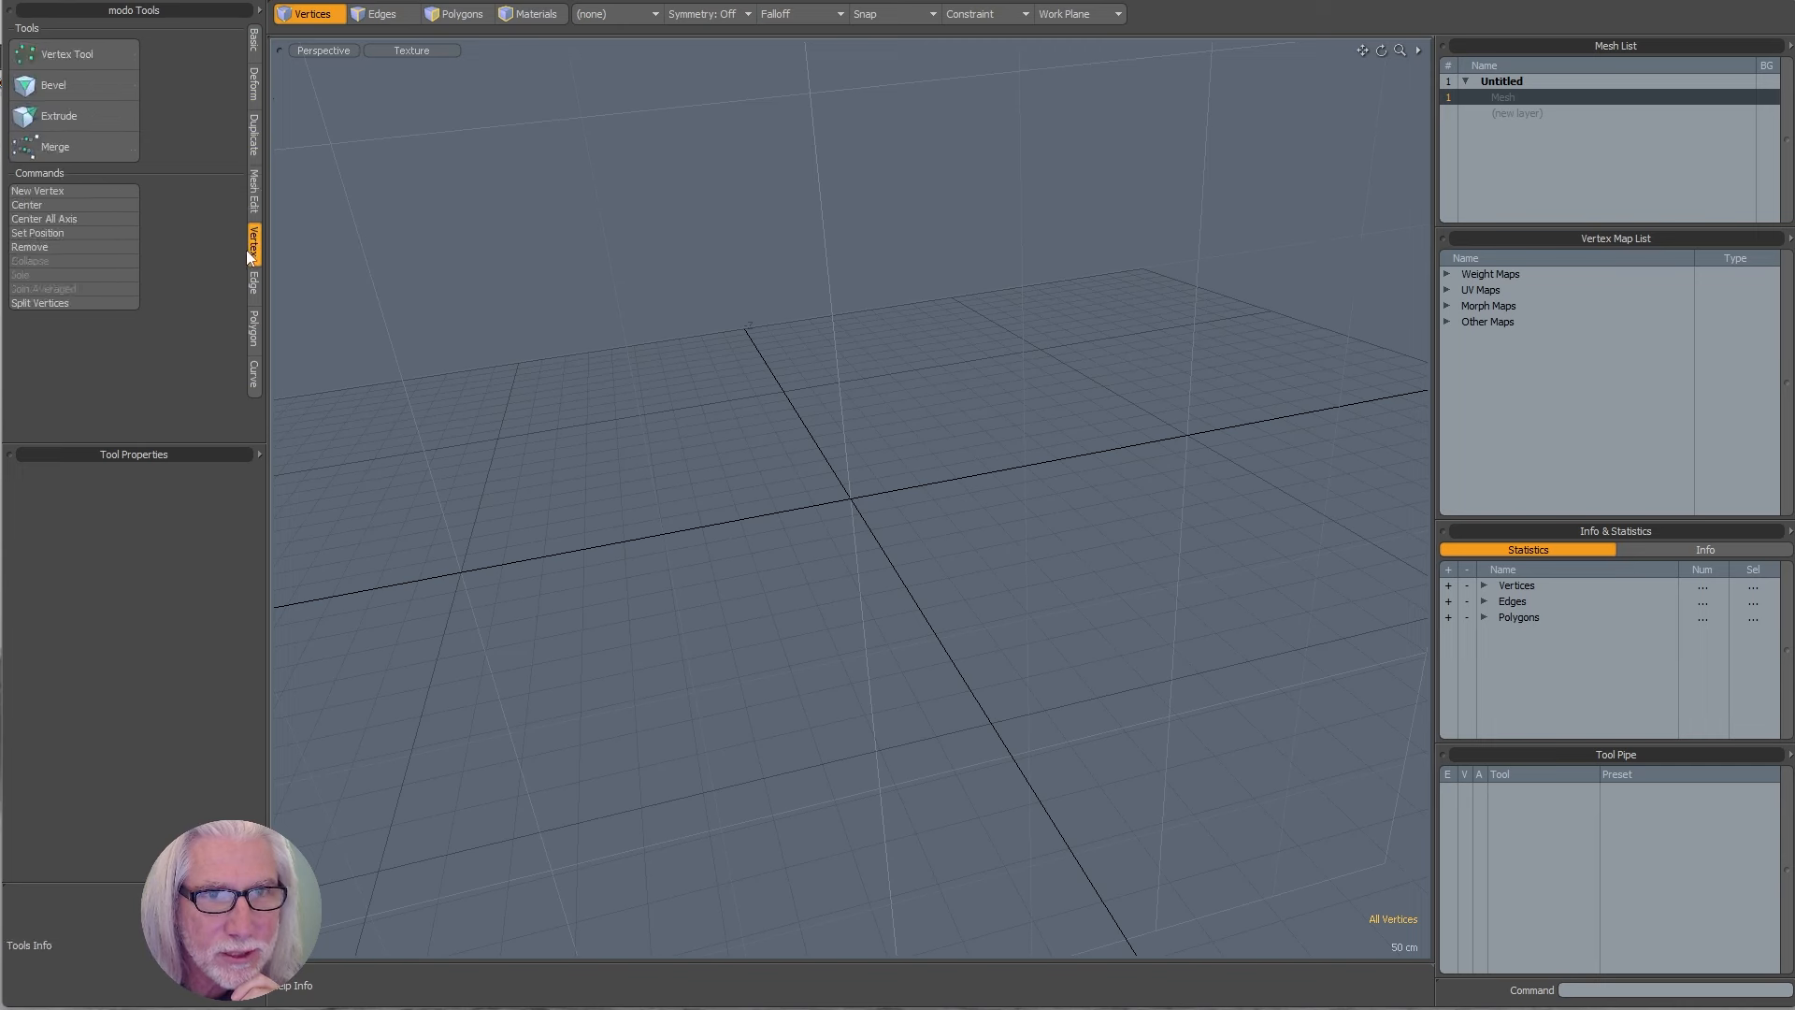
{"action": "left_click", "coordinate": [253, 283]}
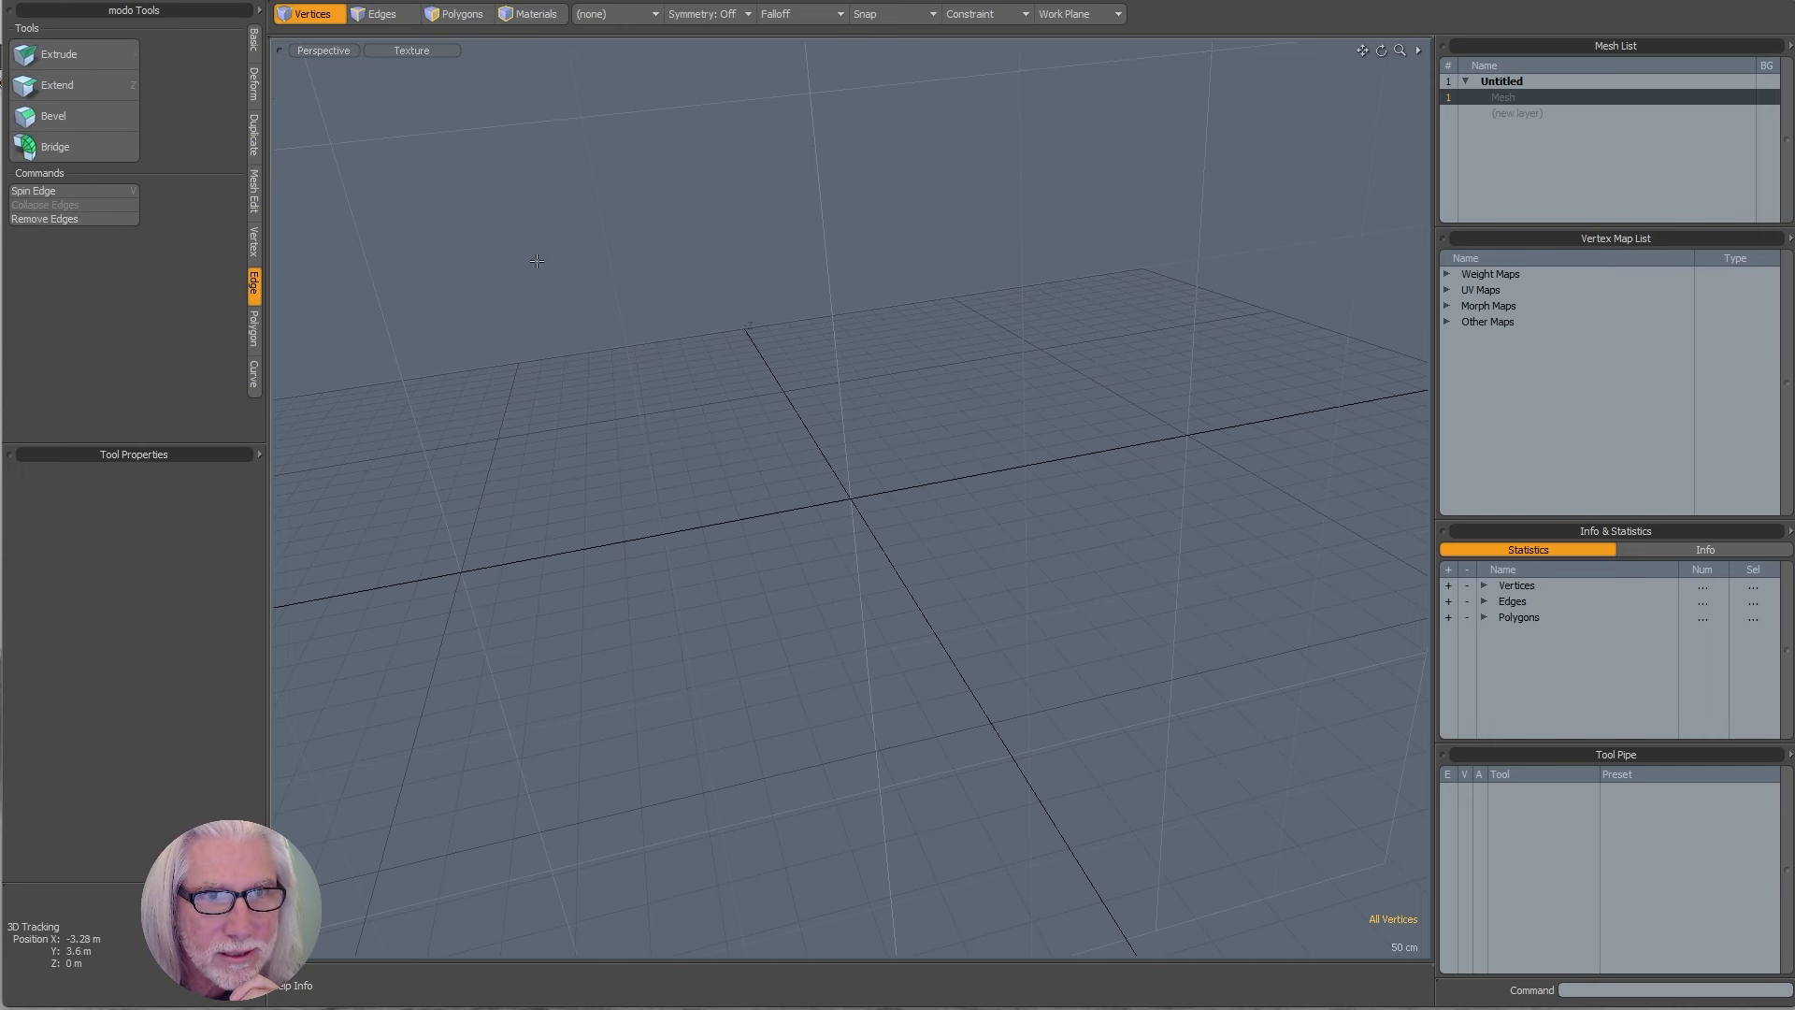
{"action": "left_click", "coordinate": [256, 333]}
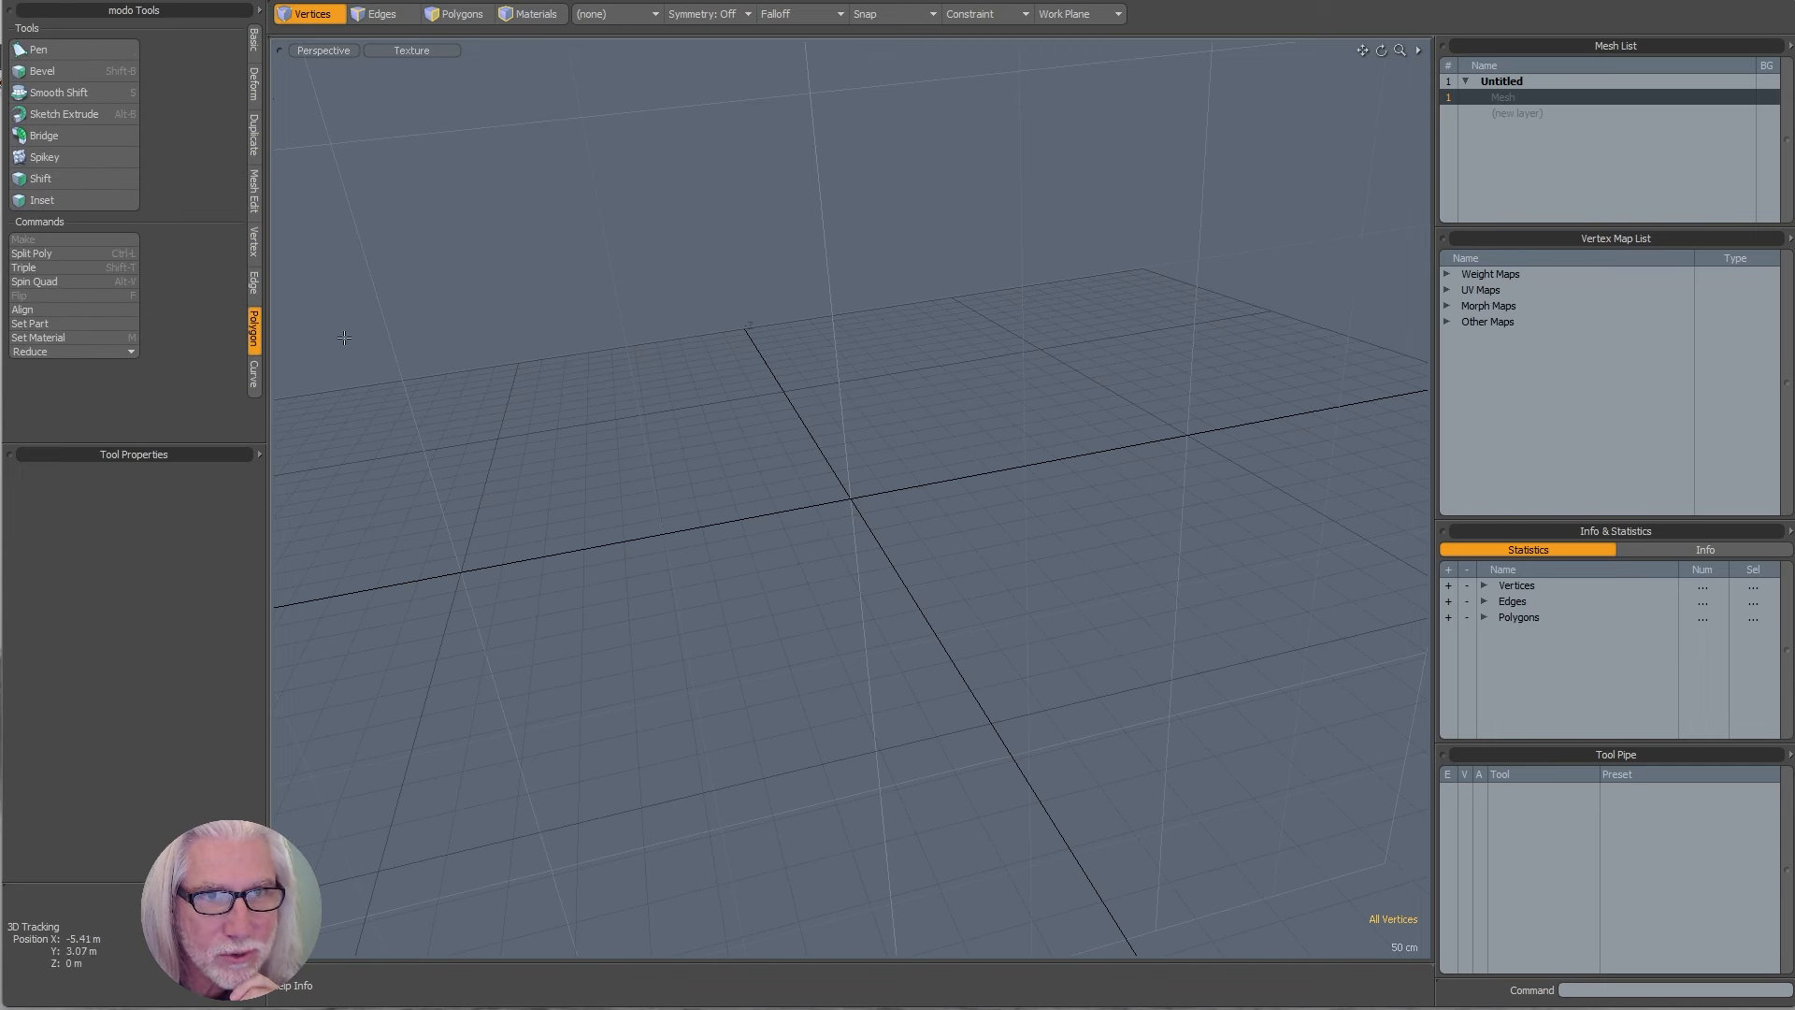
{"action": "left_click", "coordinate": [254, 376]}
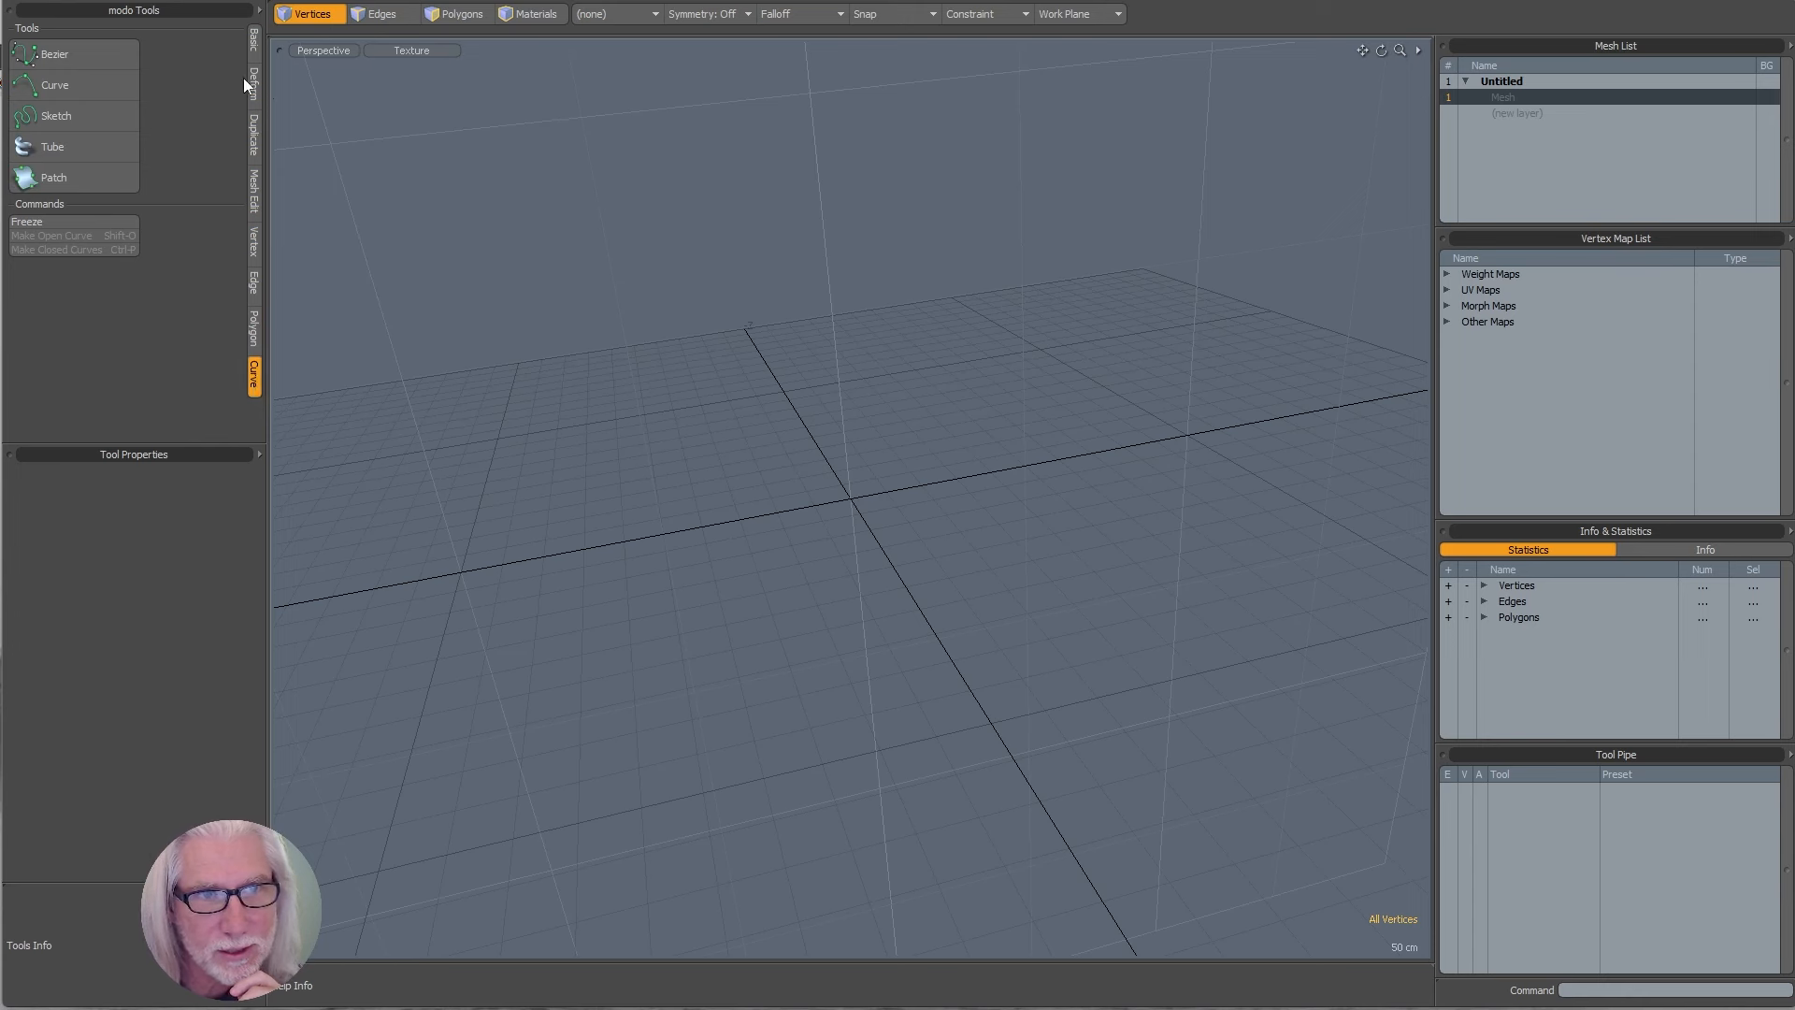
{"action": "left_click", "coordinate": [254, 42]}
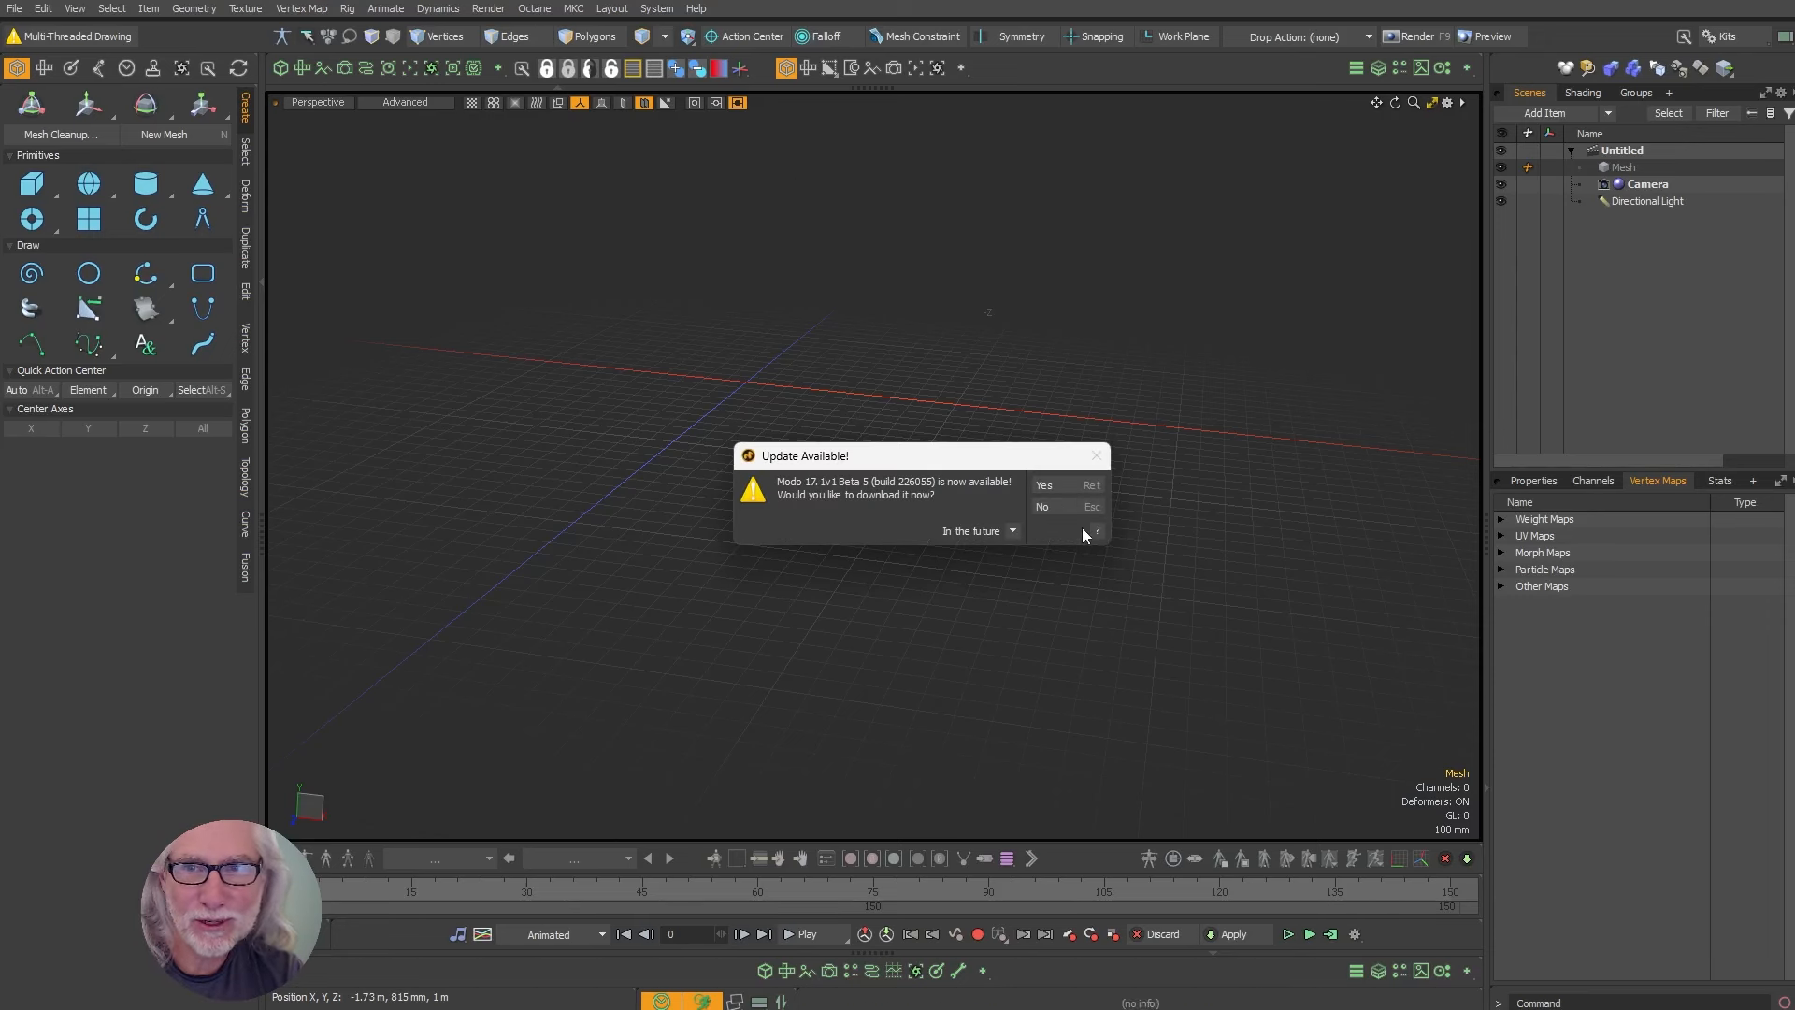
- Decline the update offered in the newer Modo and place its window beside the old version's tool palette
{"action": "left_click", "coordinate": [1047, 512]}
{"action": "left_click_drag", "start_coordinate": [566, 1], "coordinate": [854, 0]}
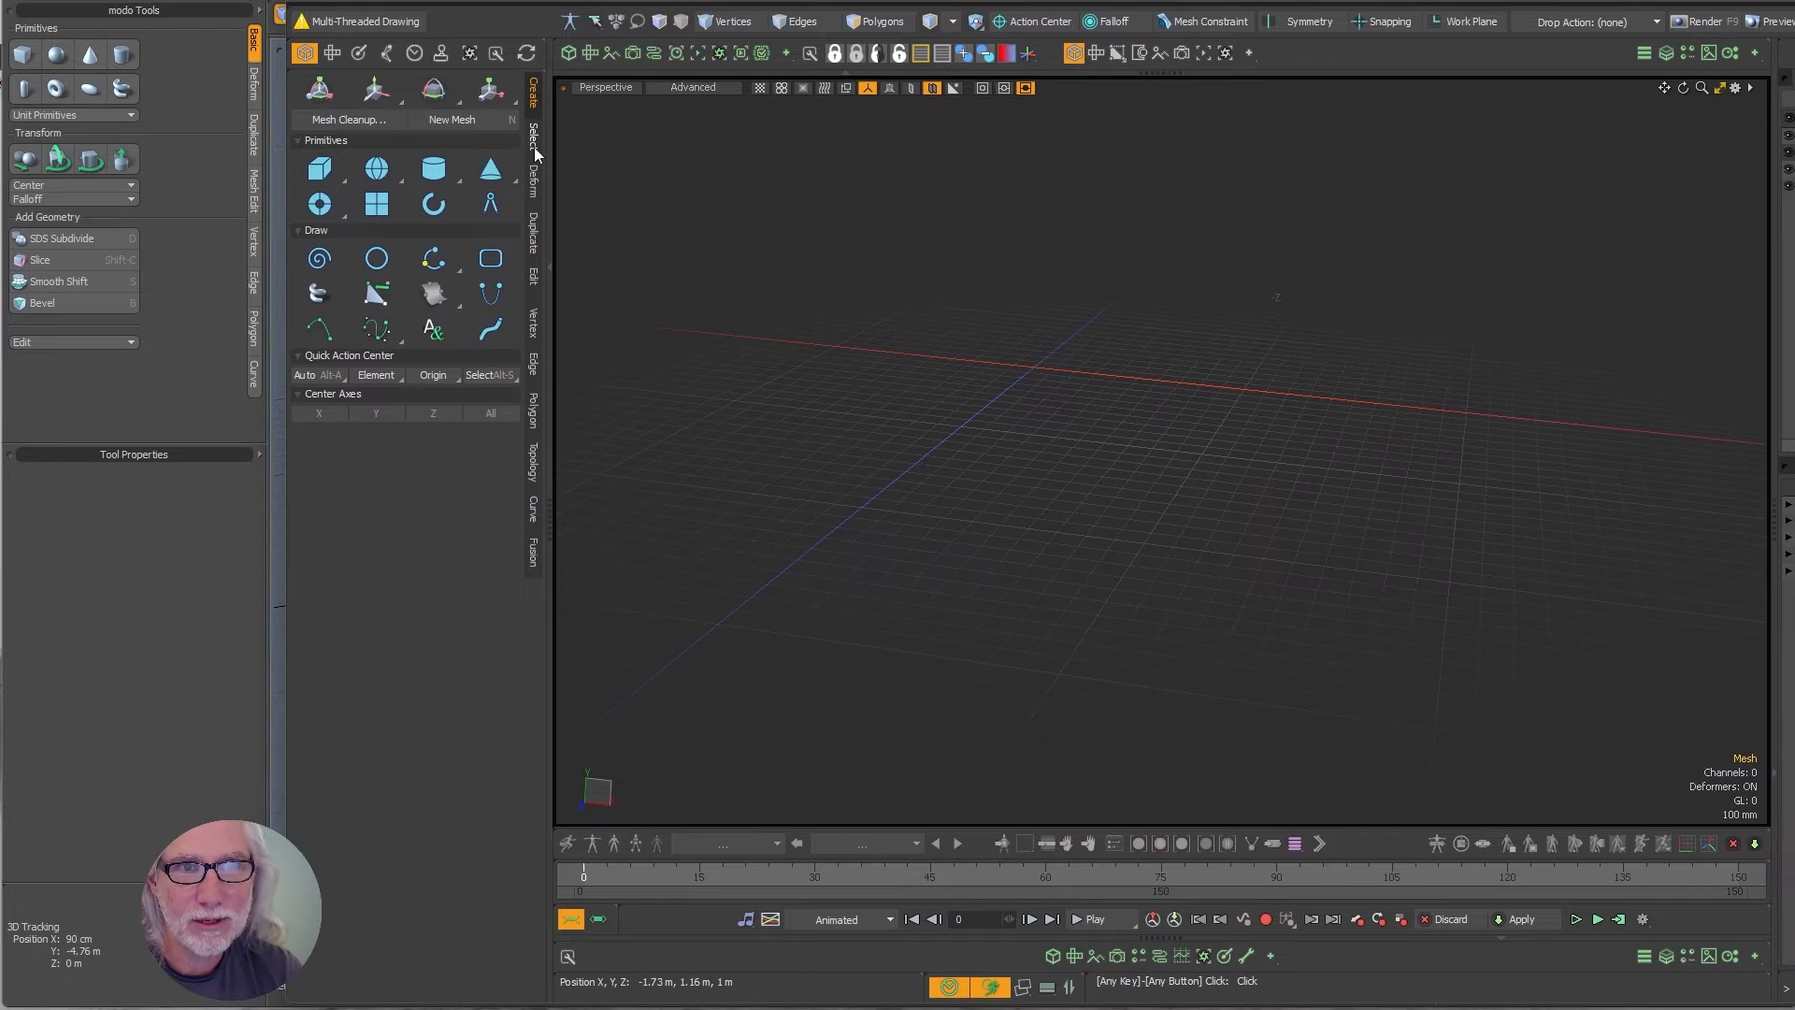
- Compare the Deform and Duplicate tool sets of the old and new Modo versions
{"action": "left_click", "coordinate": [533, 177]}
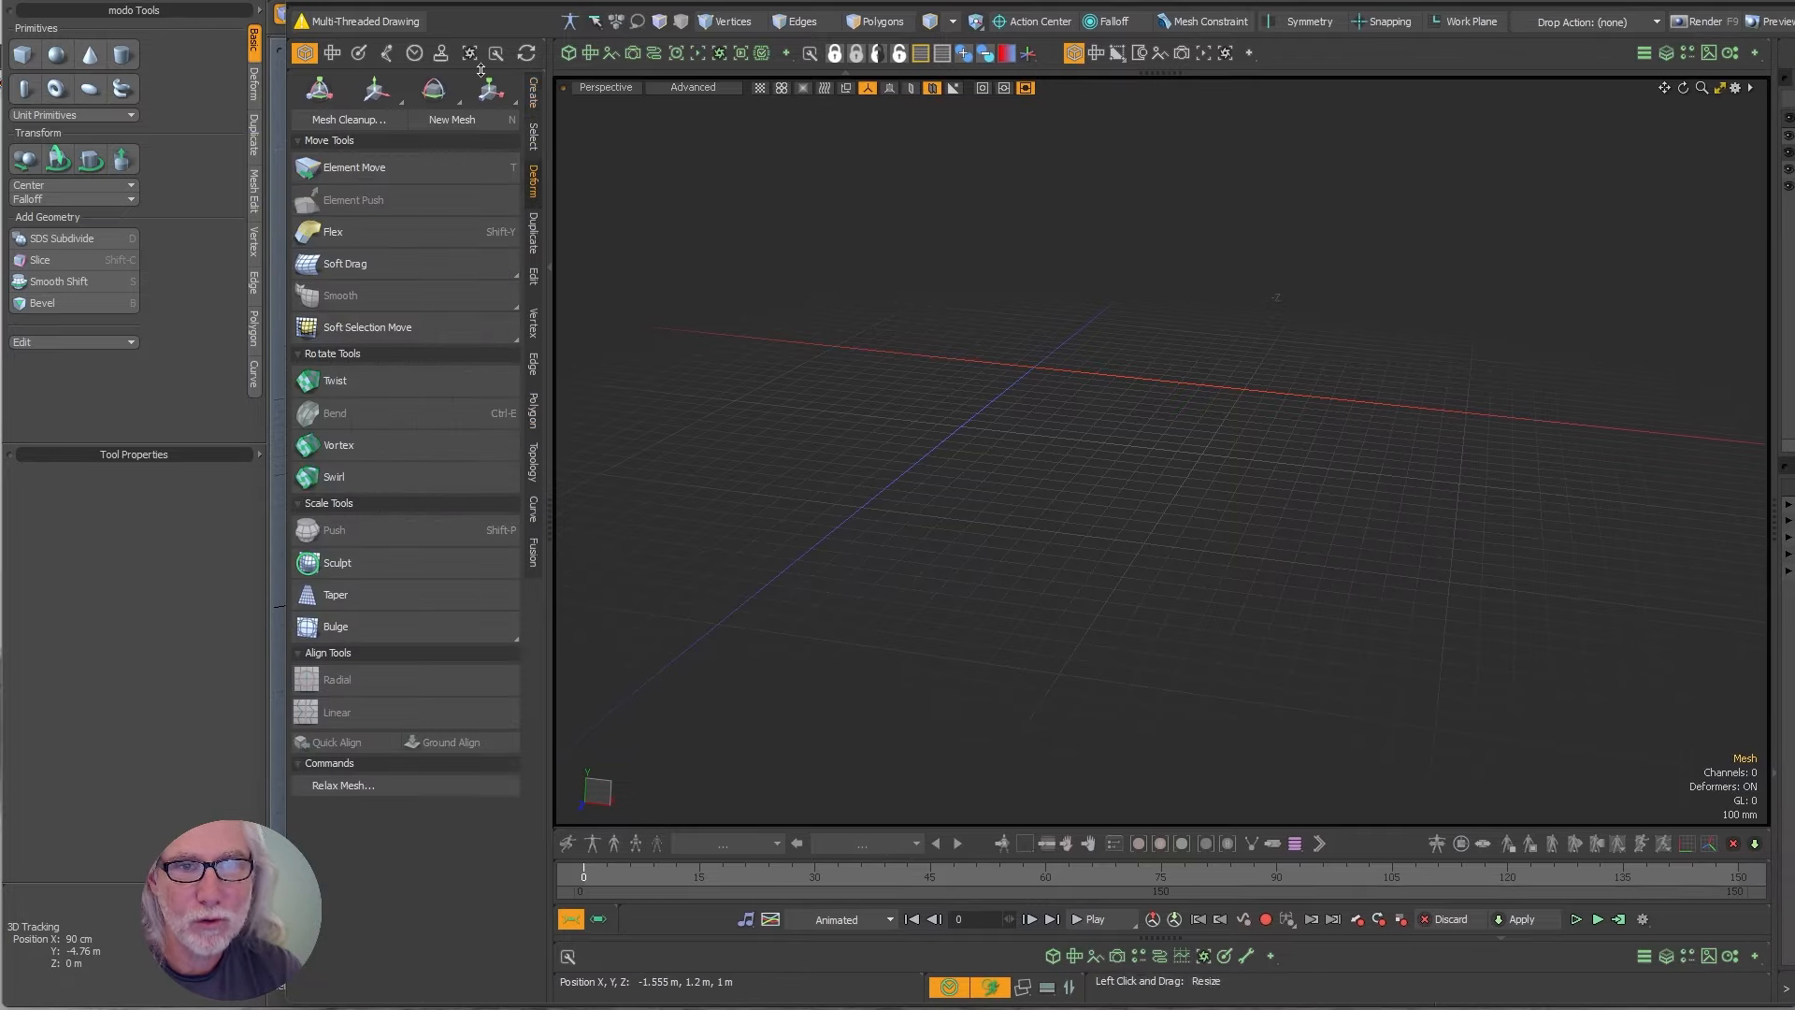
{"action": "left_click", "coordinate": [123, 581]}
{"action": "left_click", "coordinate": [251, 88]}
{"action": "key", "text": "alt+Tab"}
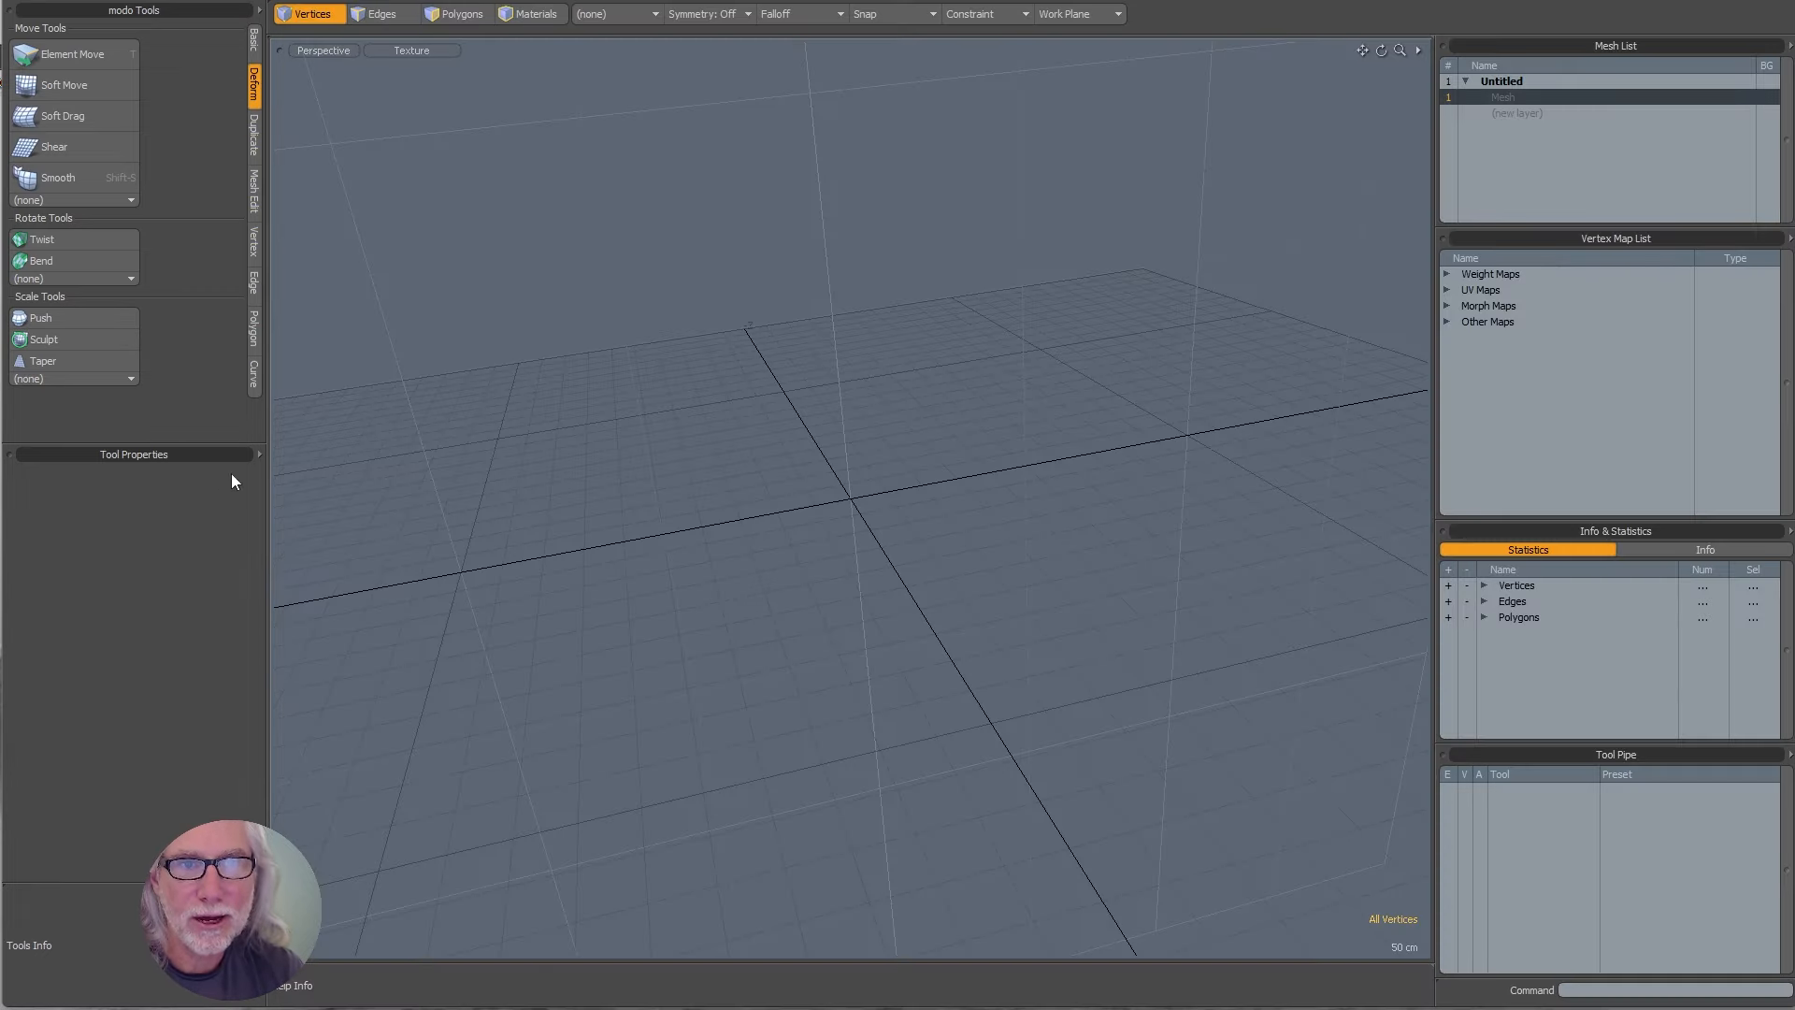
{"action": "left_click", "coordinate": [250, 142]}
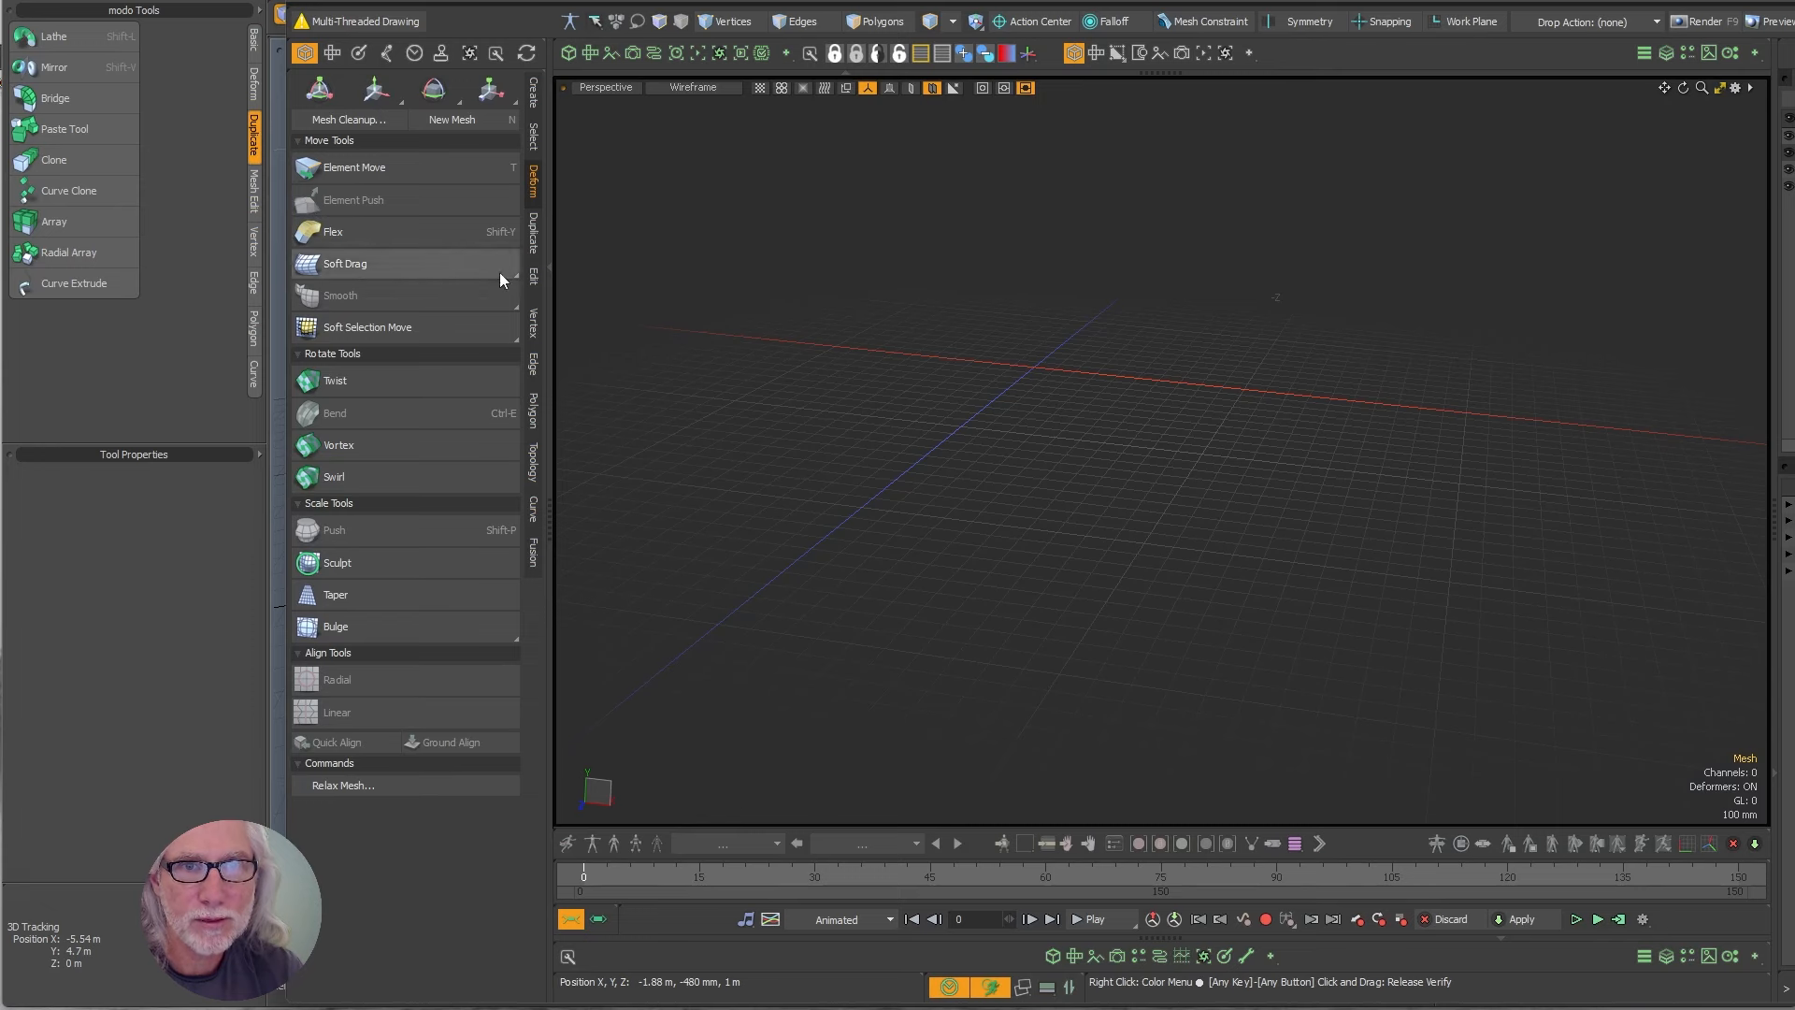
{"action": "left_click", "coordinate": [531, 234]}
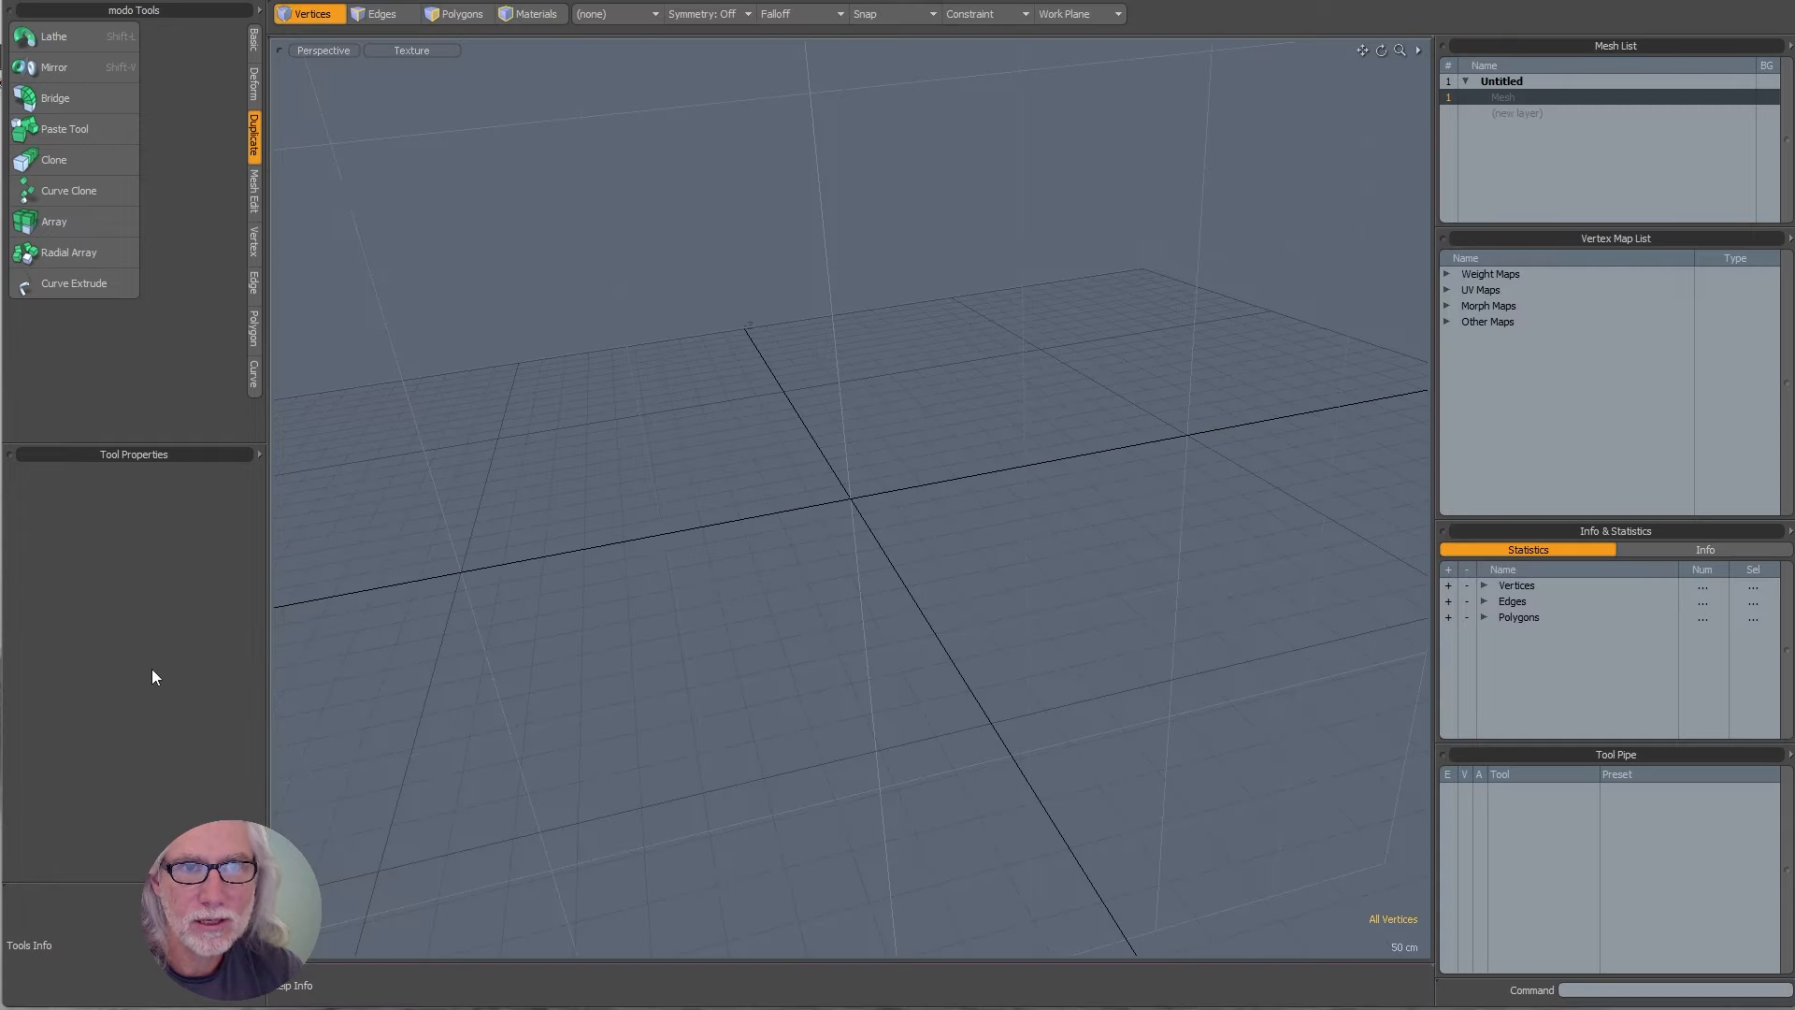
- Compare the old version's Mesh Edit and Vertex tools with the newer Modo's Edit and Vertex tools, ending back in the old version
{"action": "left_click", "coordinate": [251, 187]}
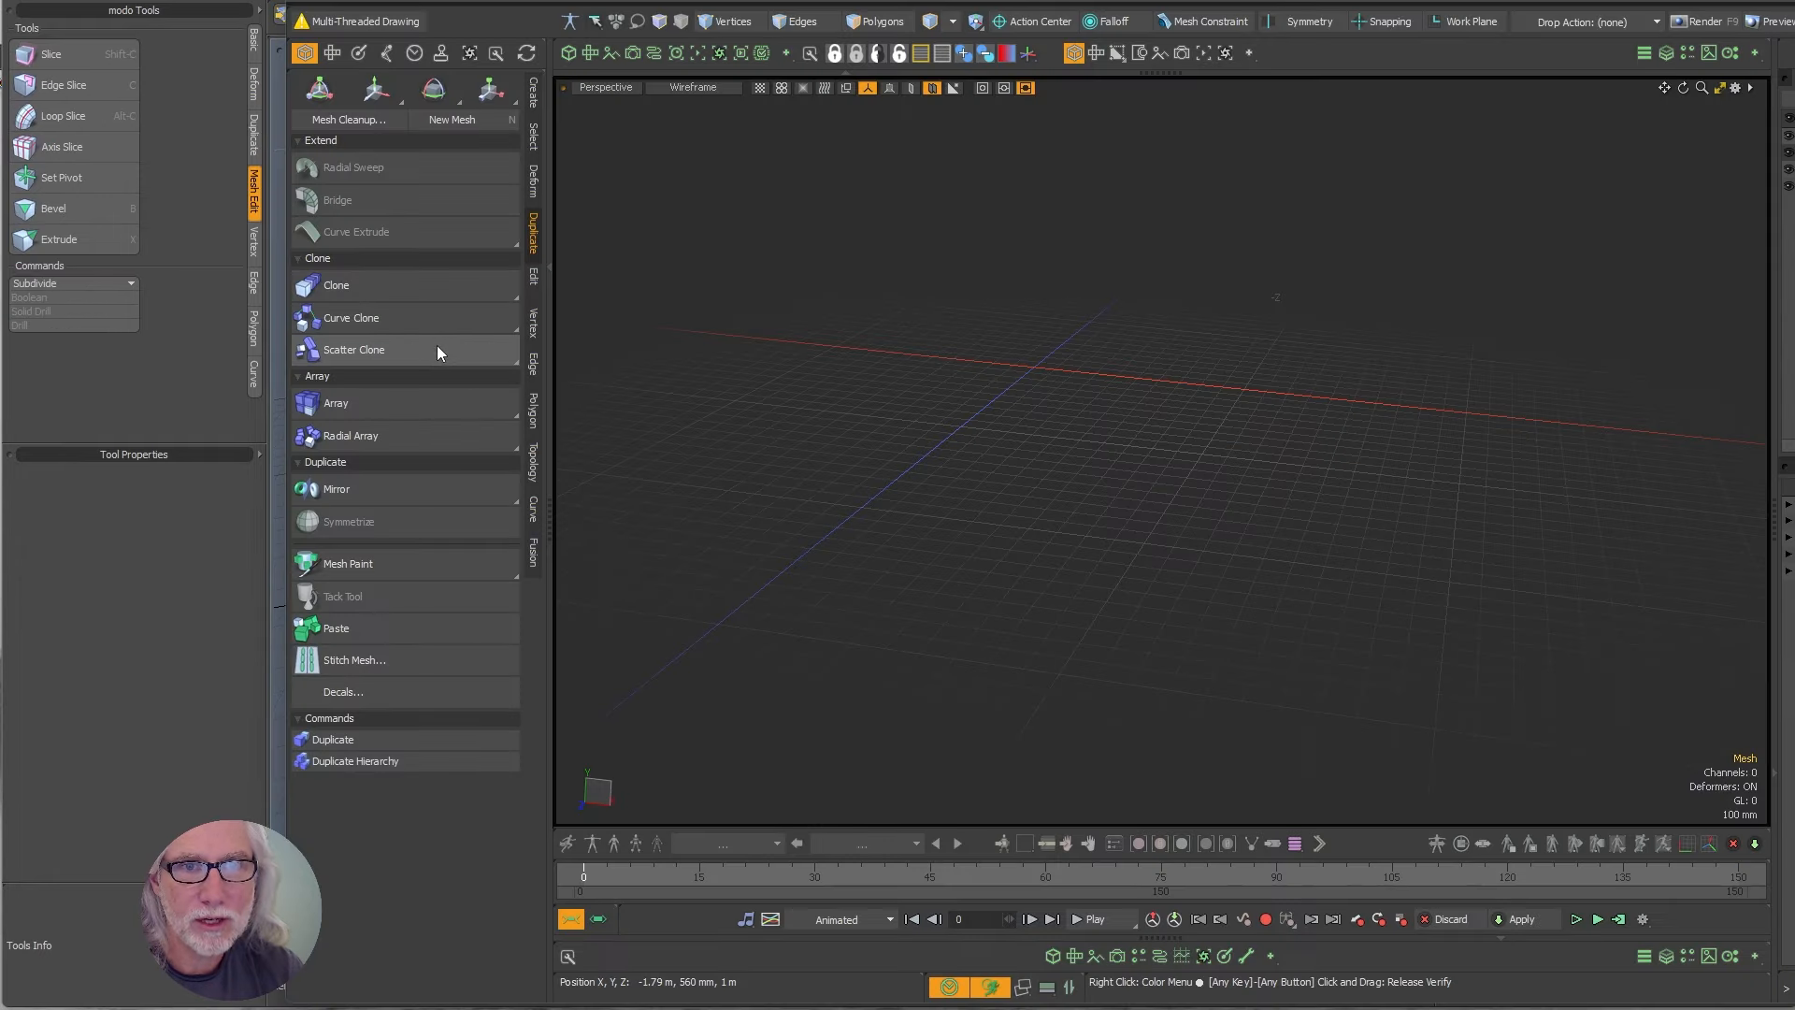
{"action": "left_click", "coordinate": [533, 276]}
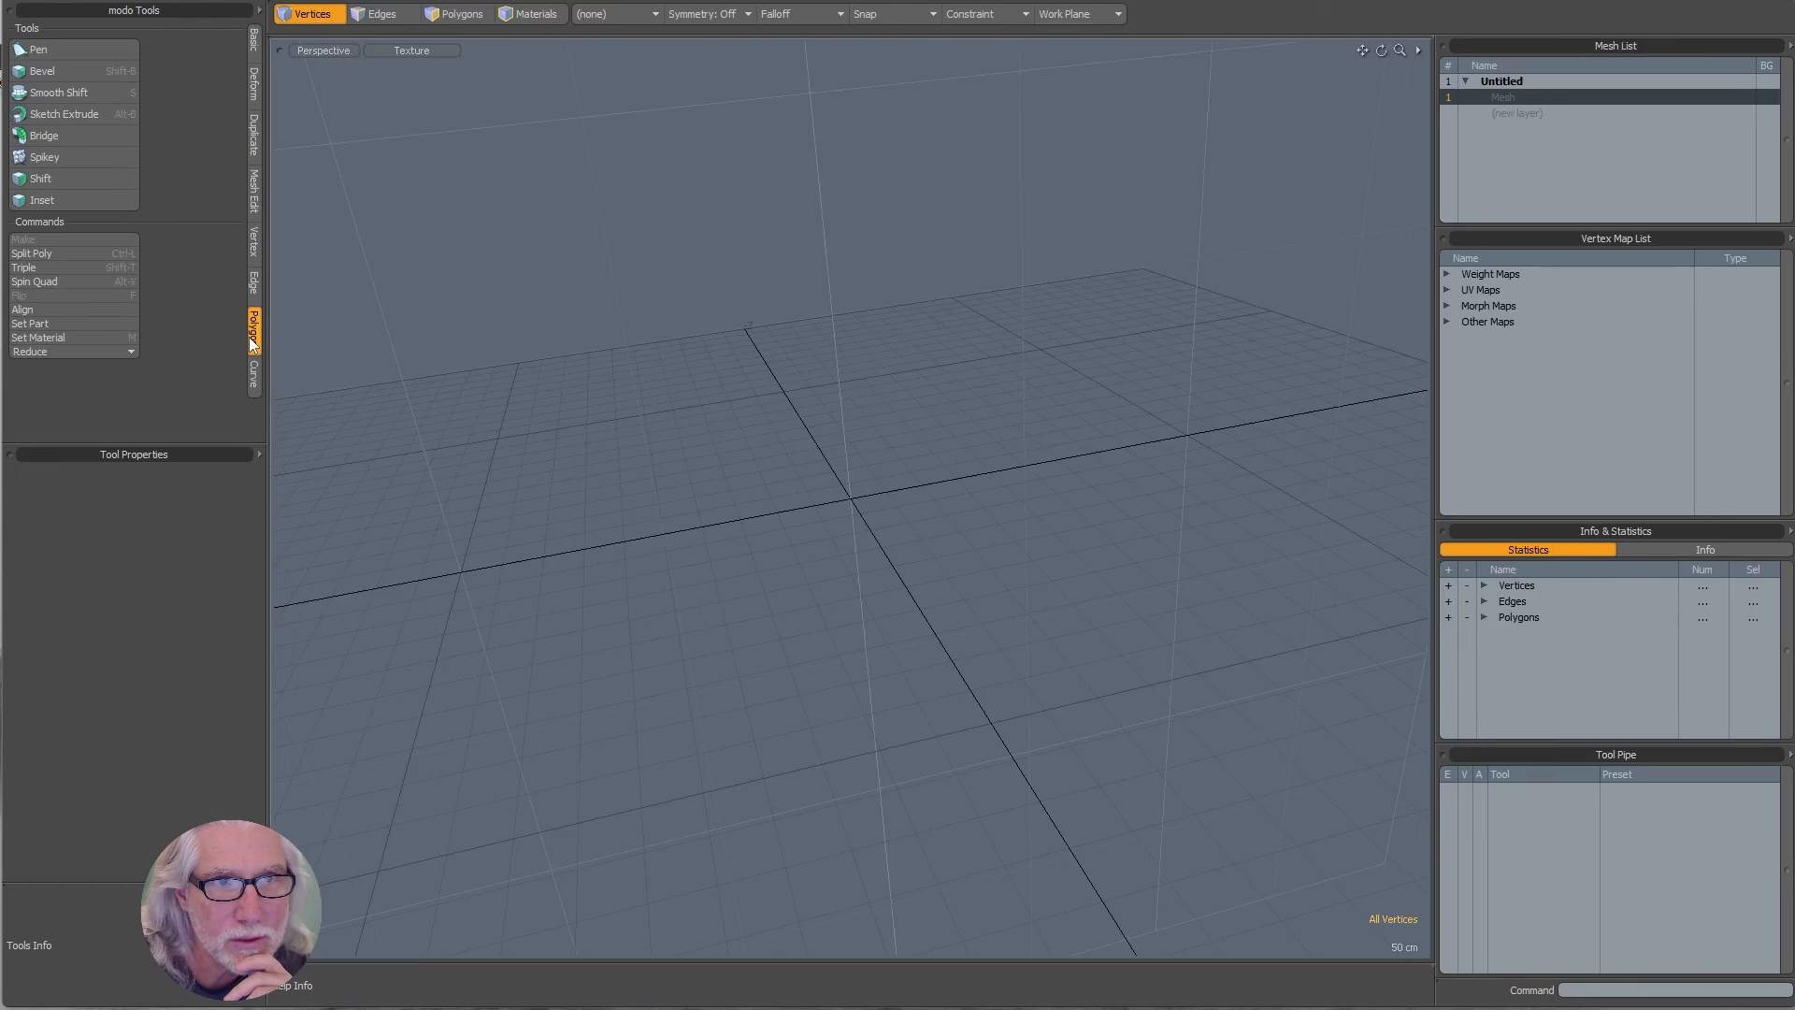
{"action": "left_click", "coordinate": [251, 243]}
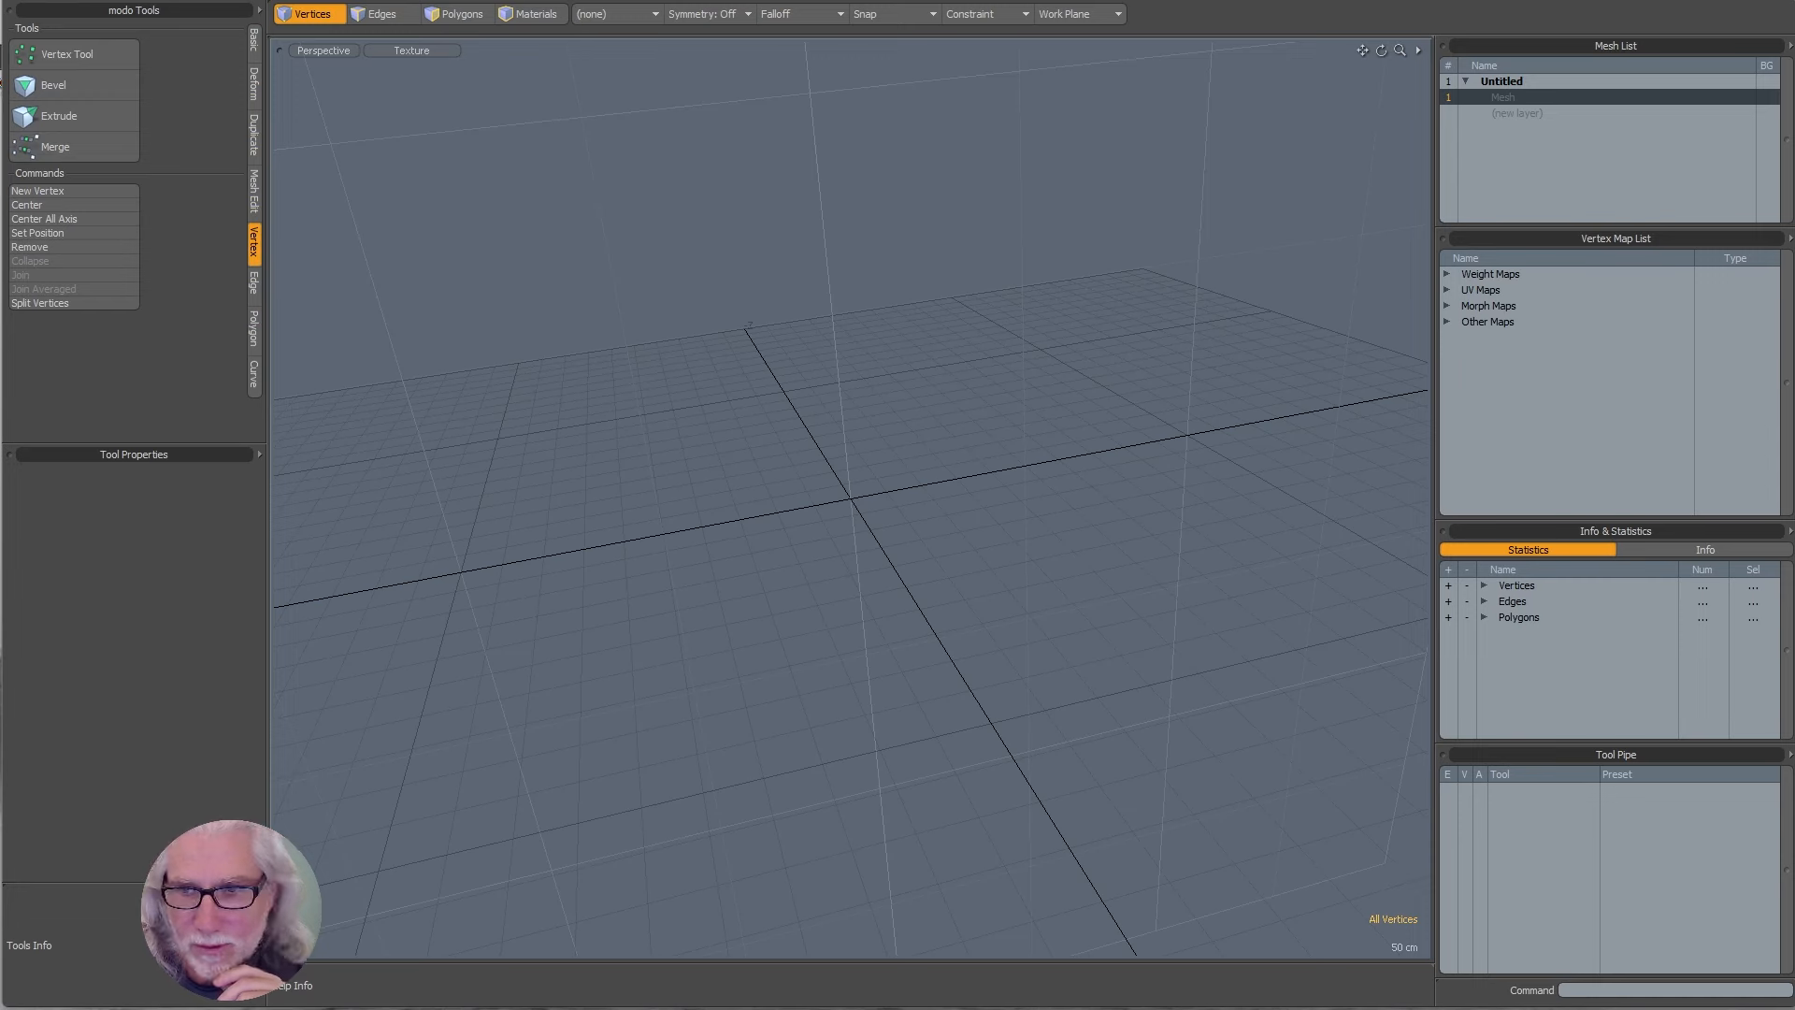
{"action": "key", "text": "alt+Tab"}
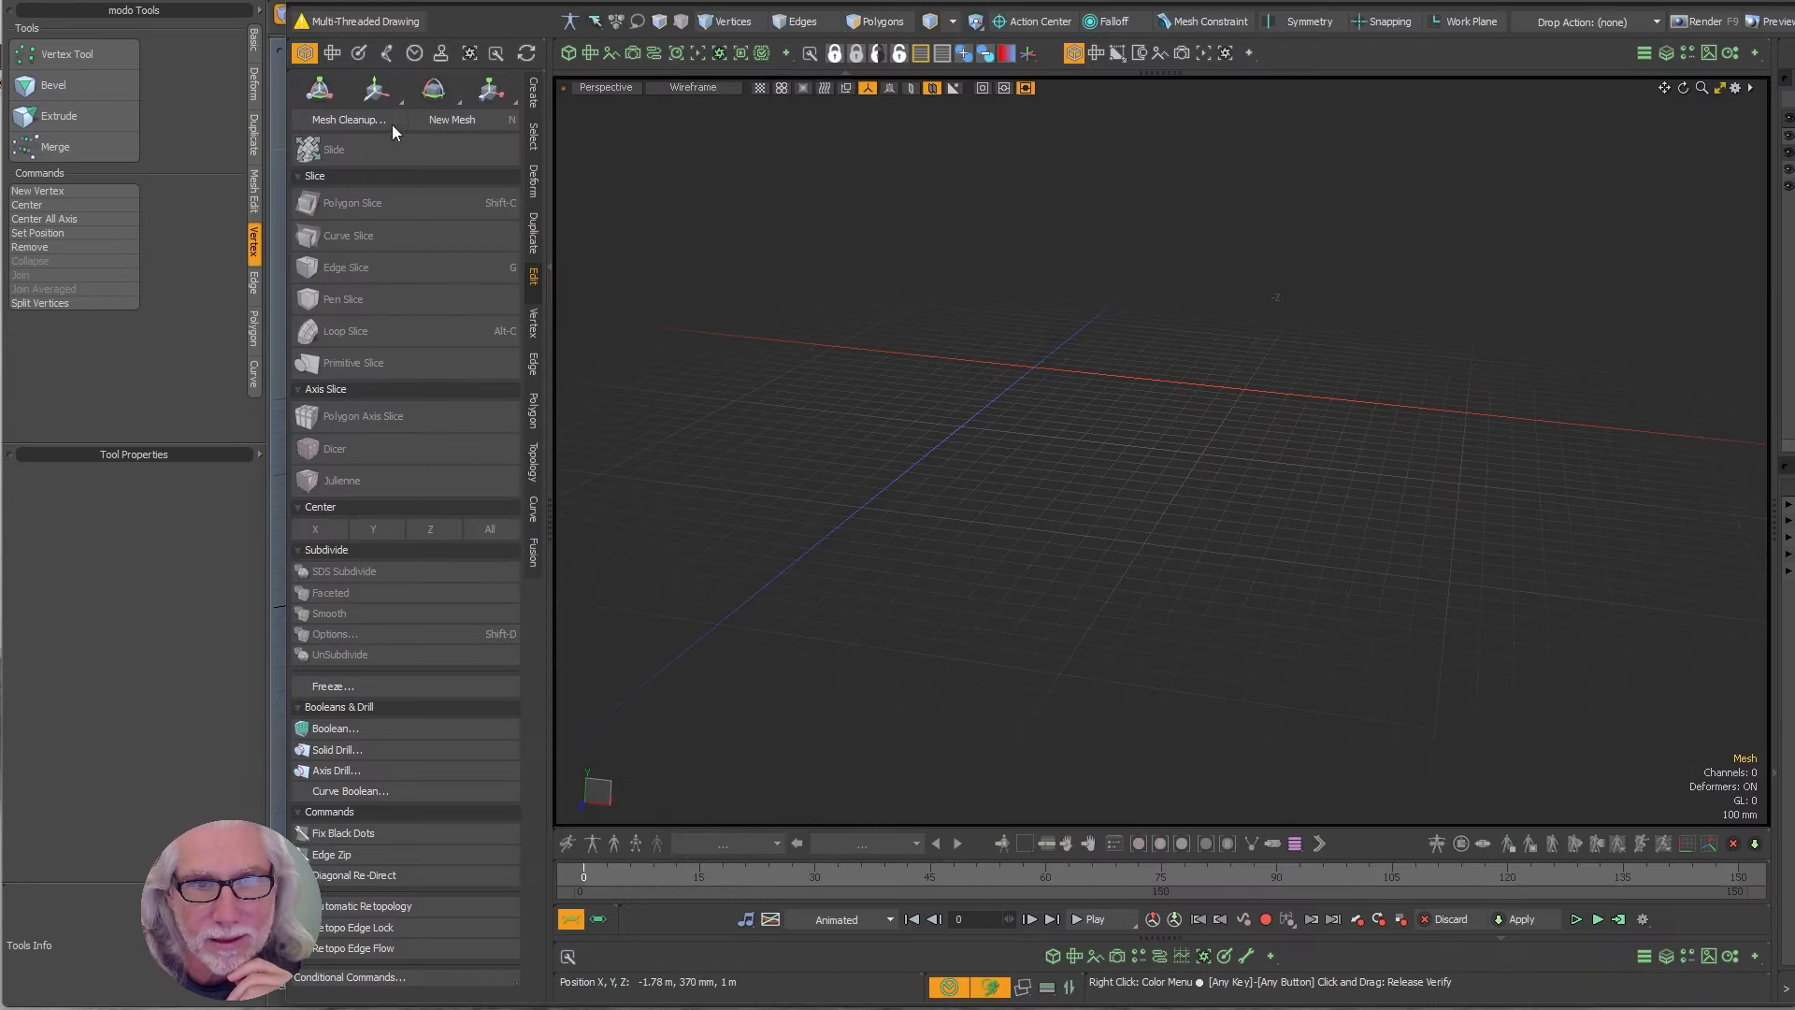
{"action": "left_click", "coordinate": [535, 327]}
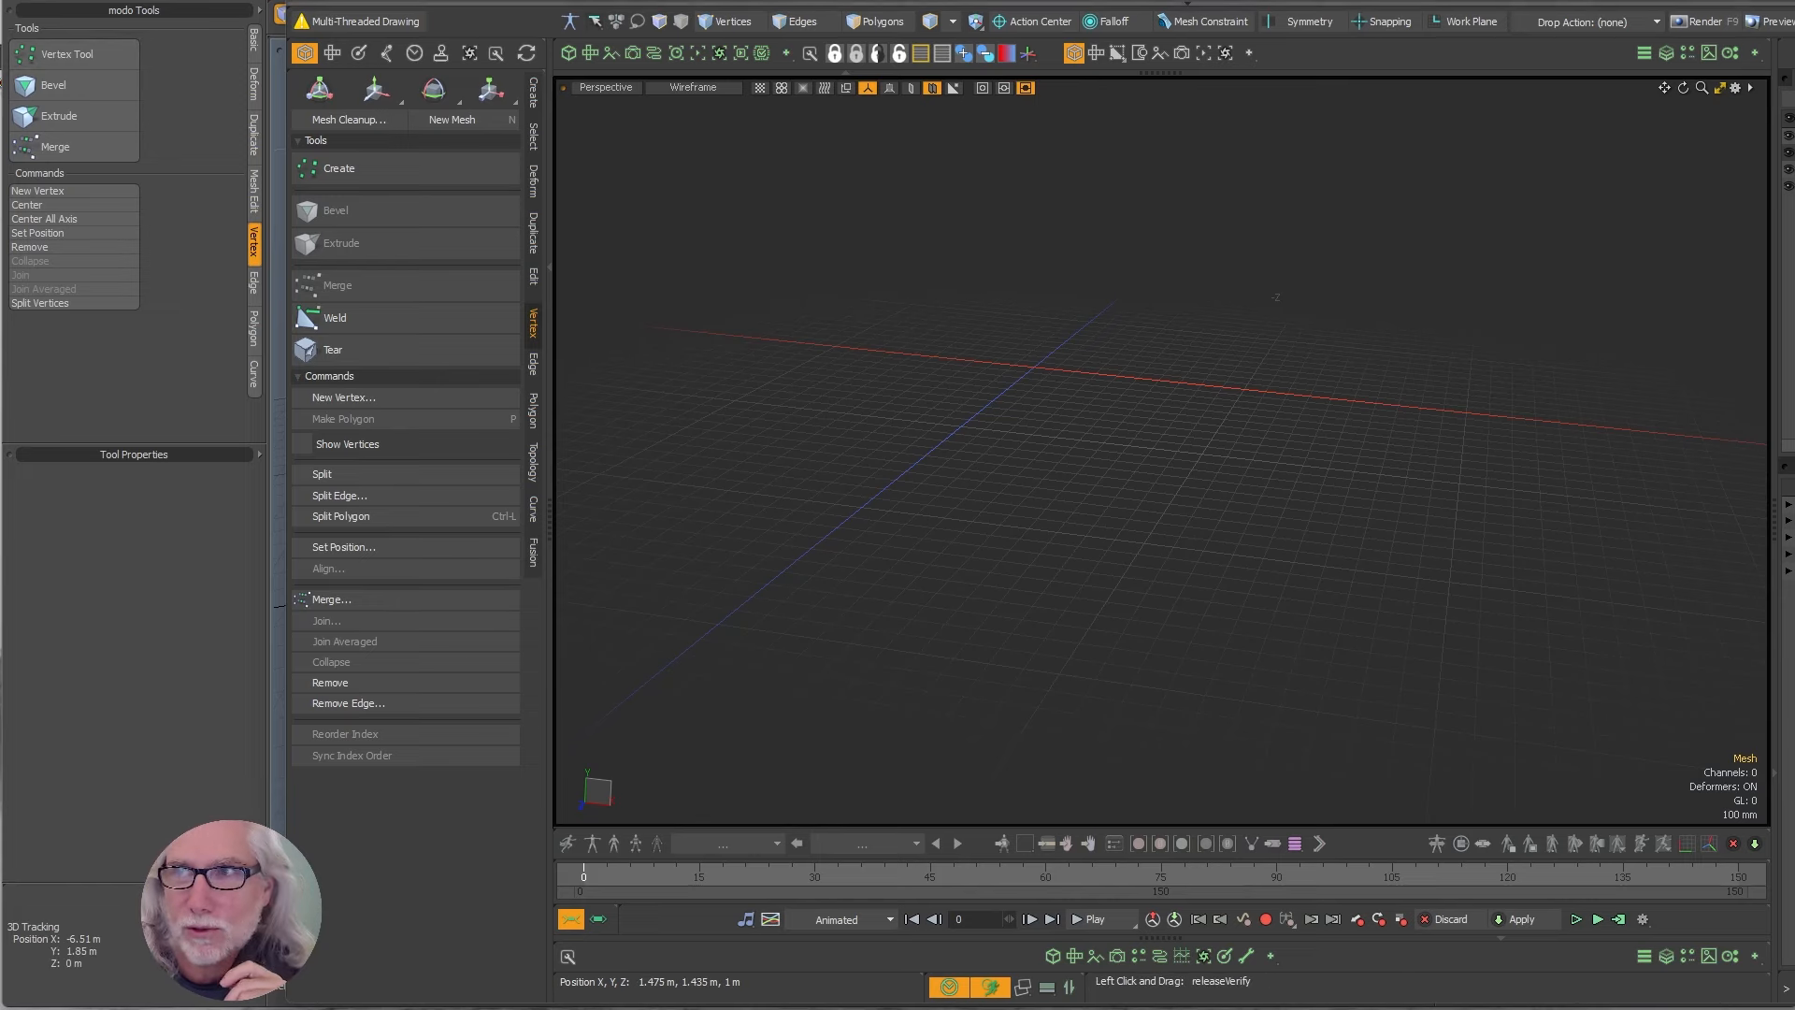
{"action": "left_click", "coordinate": [1794, 0]}
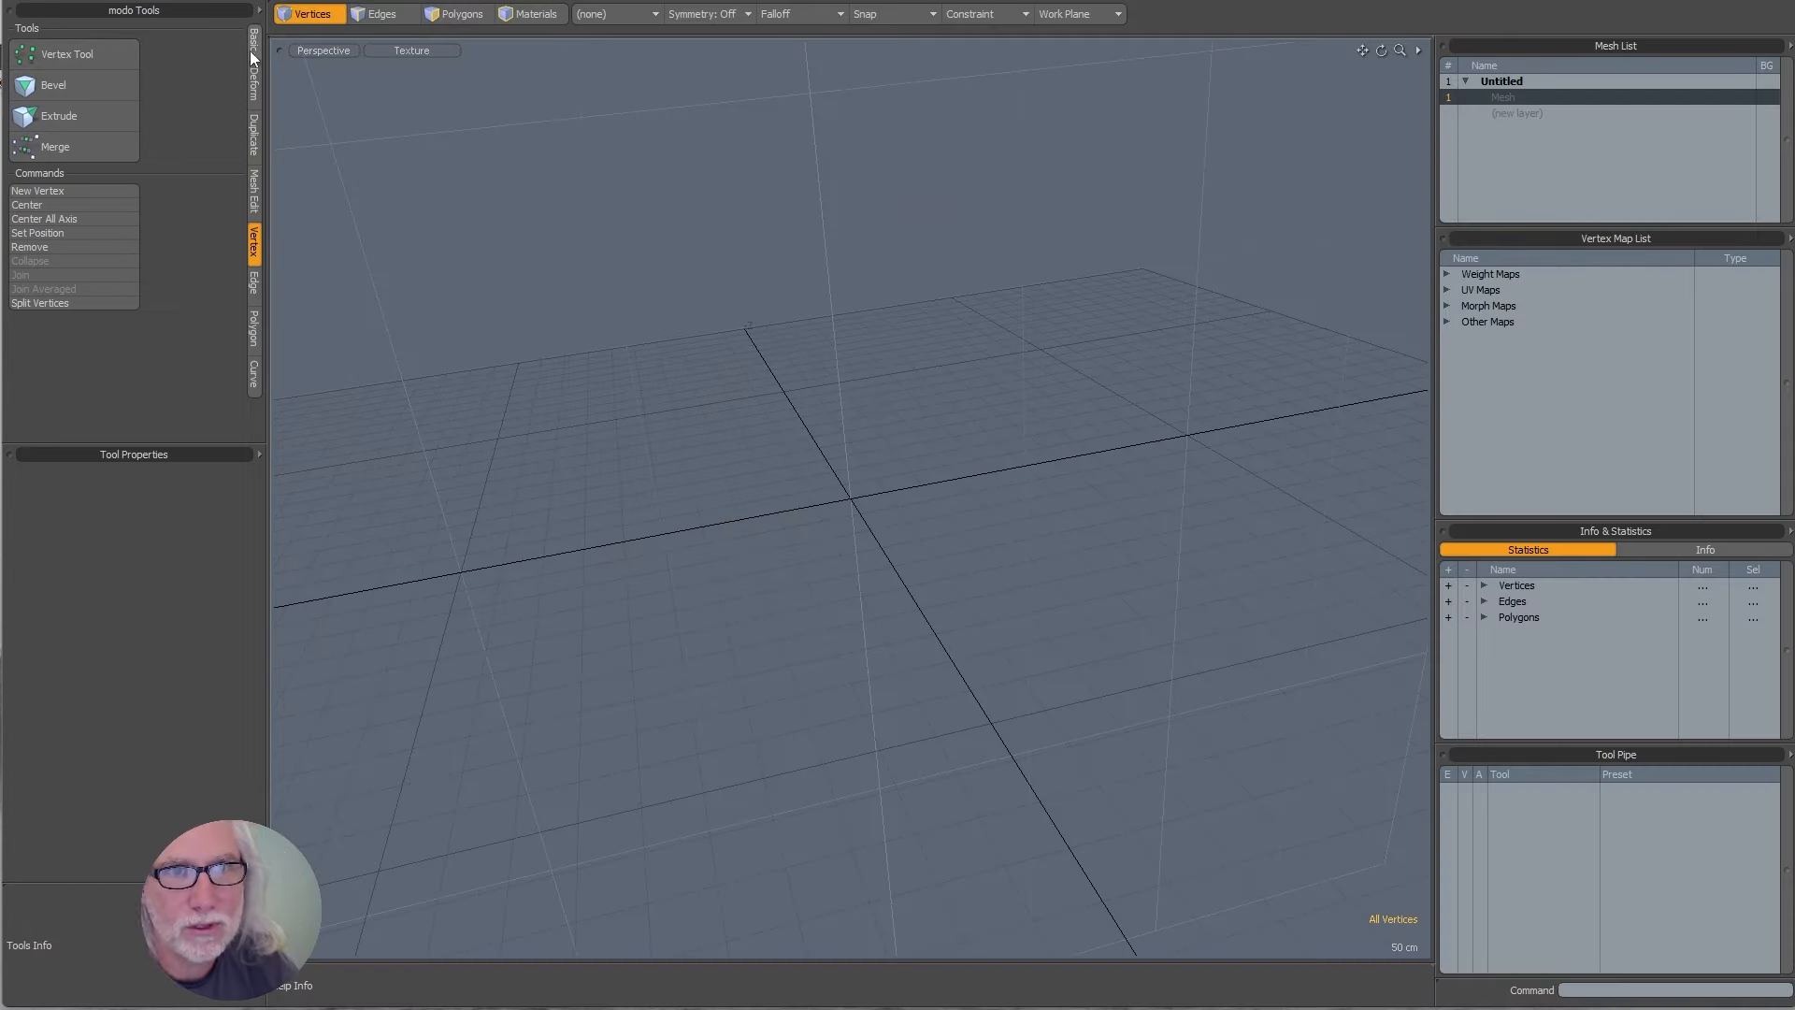
- Draw a flat upright box from the origin with the Cube primitive, about 33 m wide and 113 m tall
{"action": "left_click", "coordinate": [252, 42]}
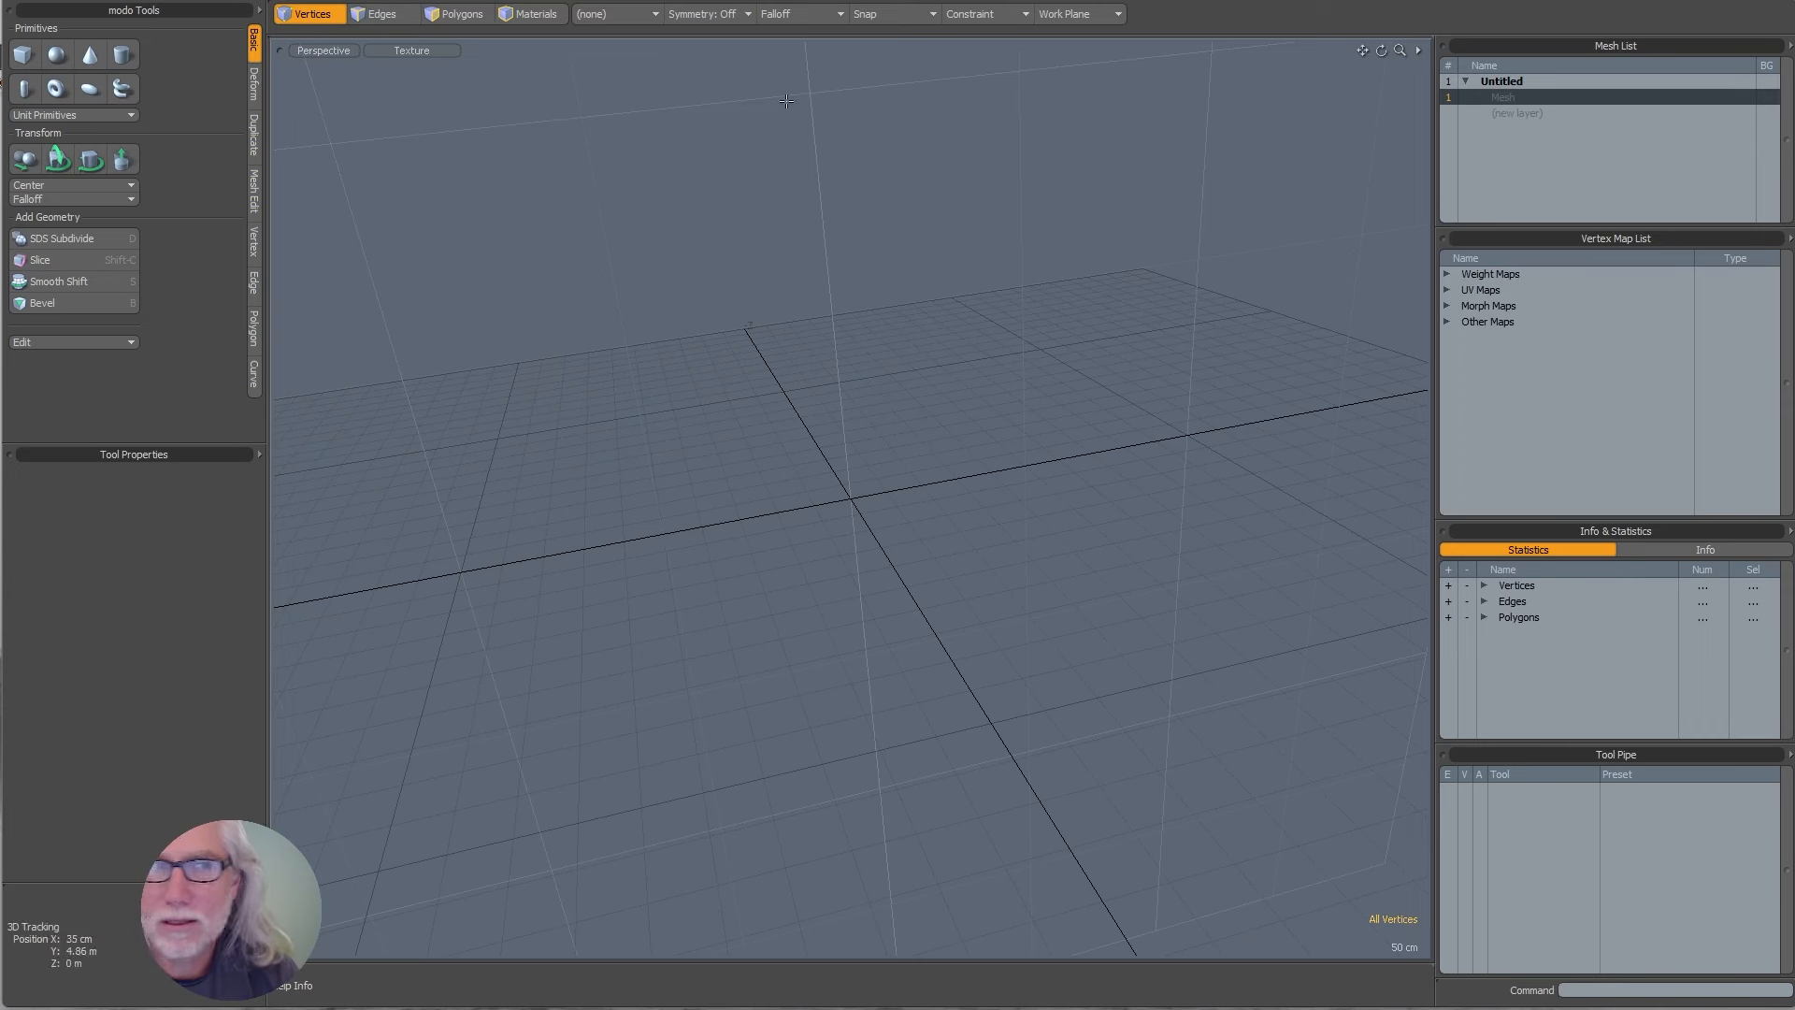
{"action": "left_click", "coordinate": [26, 58]}
{"action": "left_click_drag", "start_coordinate": [853, 500], "coordinate": [990, 360]}
- Set the input device to Tablet in the Remapping preferences and close the preferences
{"action": "left_click", "coordinate": [440, 8]}
{"action": "left_click", "coordinate": [441, 15]}
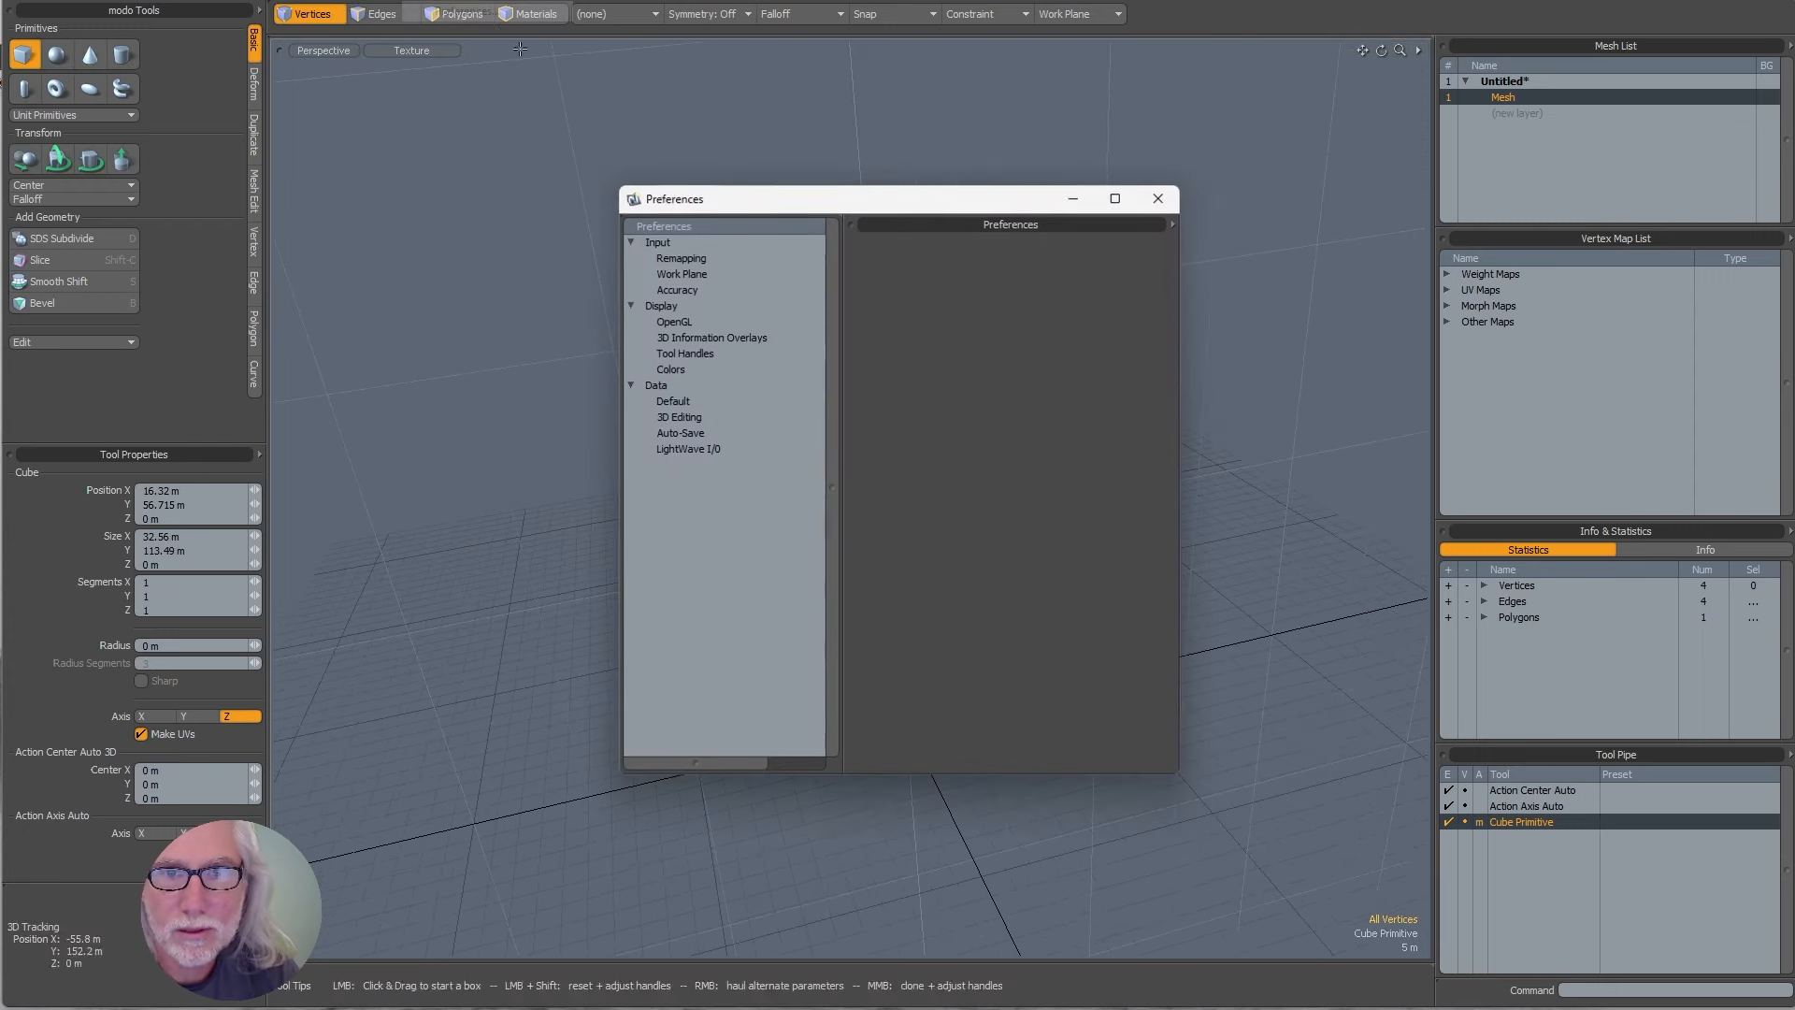
{"action": "left_click", "coordinate": [704, 258]}
{"action": "left_click", "coordinate": [1075, 295]}
{"action": "left_click", "coordinate": [1075, 313]}
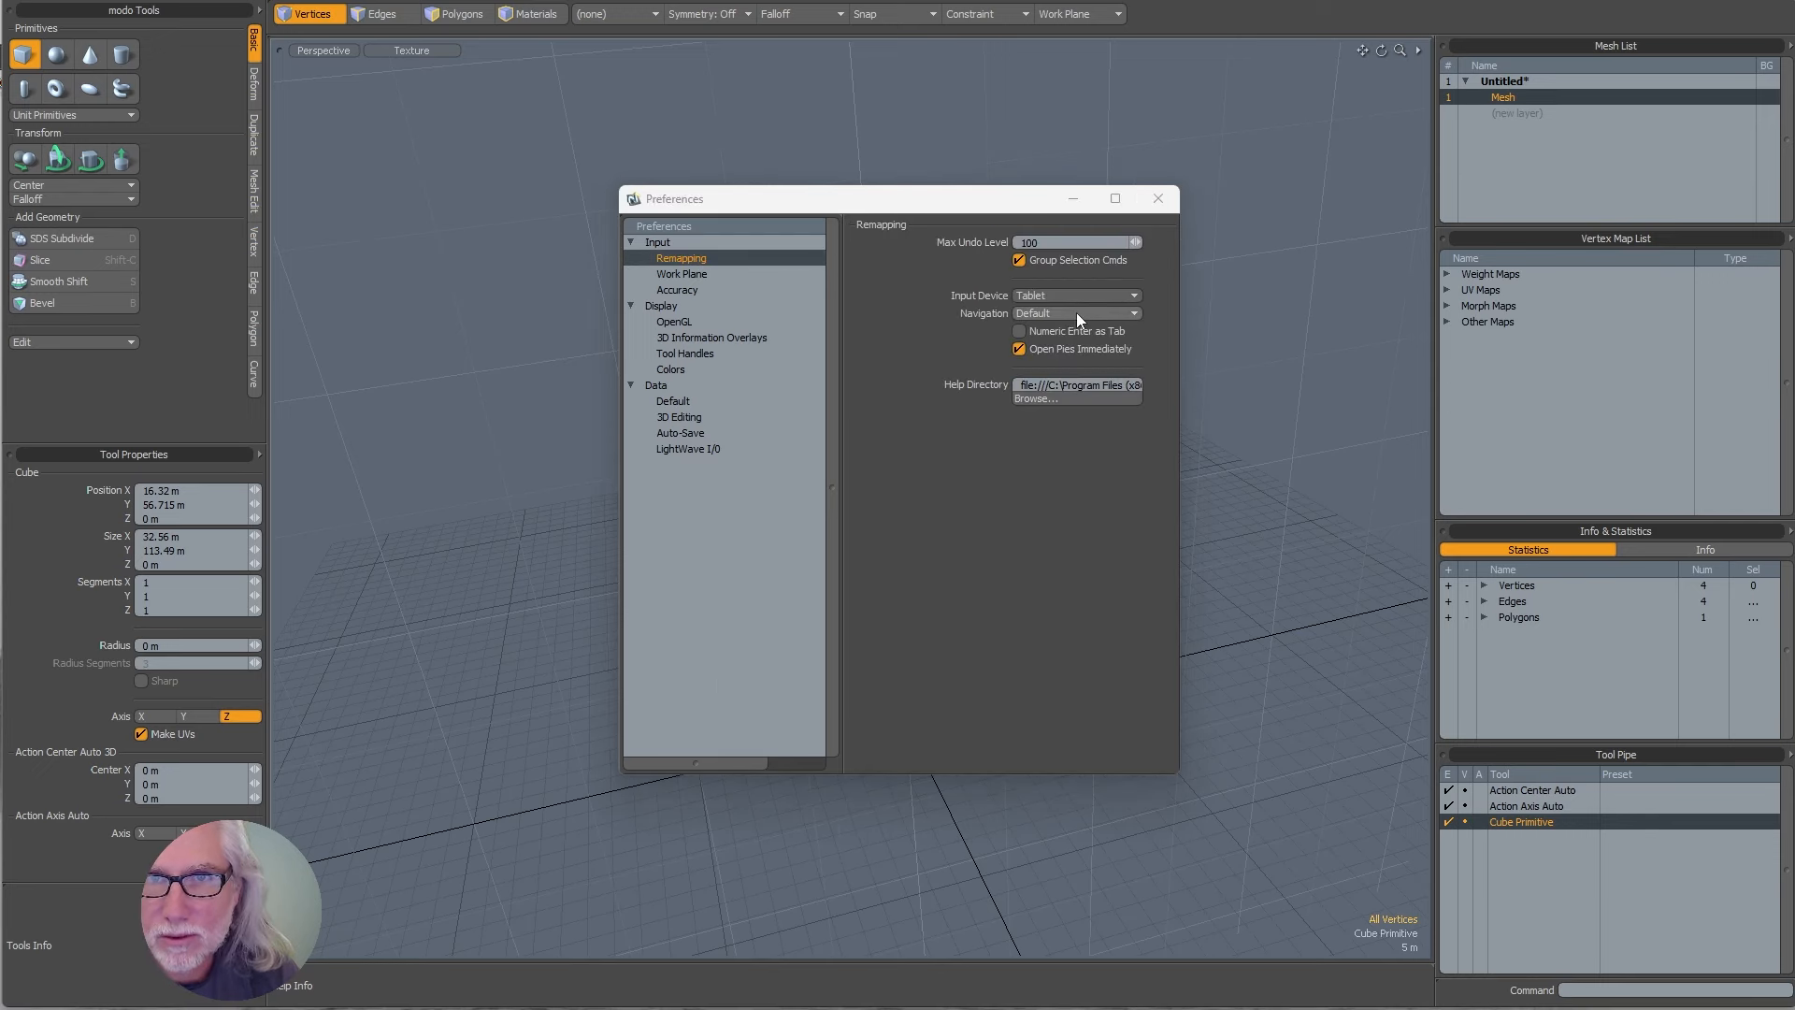
{"action": "left_click", "coordinate": [1157, 198]}
- Drop the Cube tool and delete the flat box in polygon mode
{"action": "left_click_drag", "start_coordinate": [973, 524], "coordinate": [1048, 527], "text": "alt"}
{"action": "key", "text": "3"}
{"action": "left_click", "coordinate": [972, 371]}
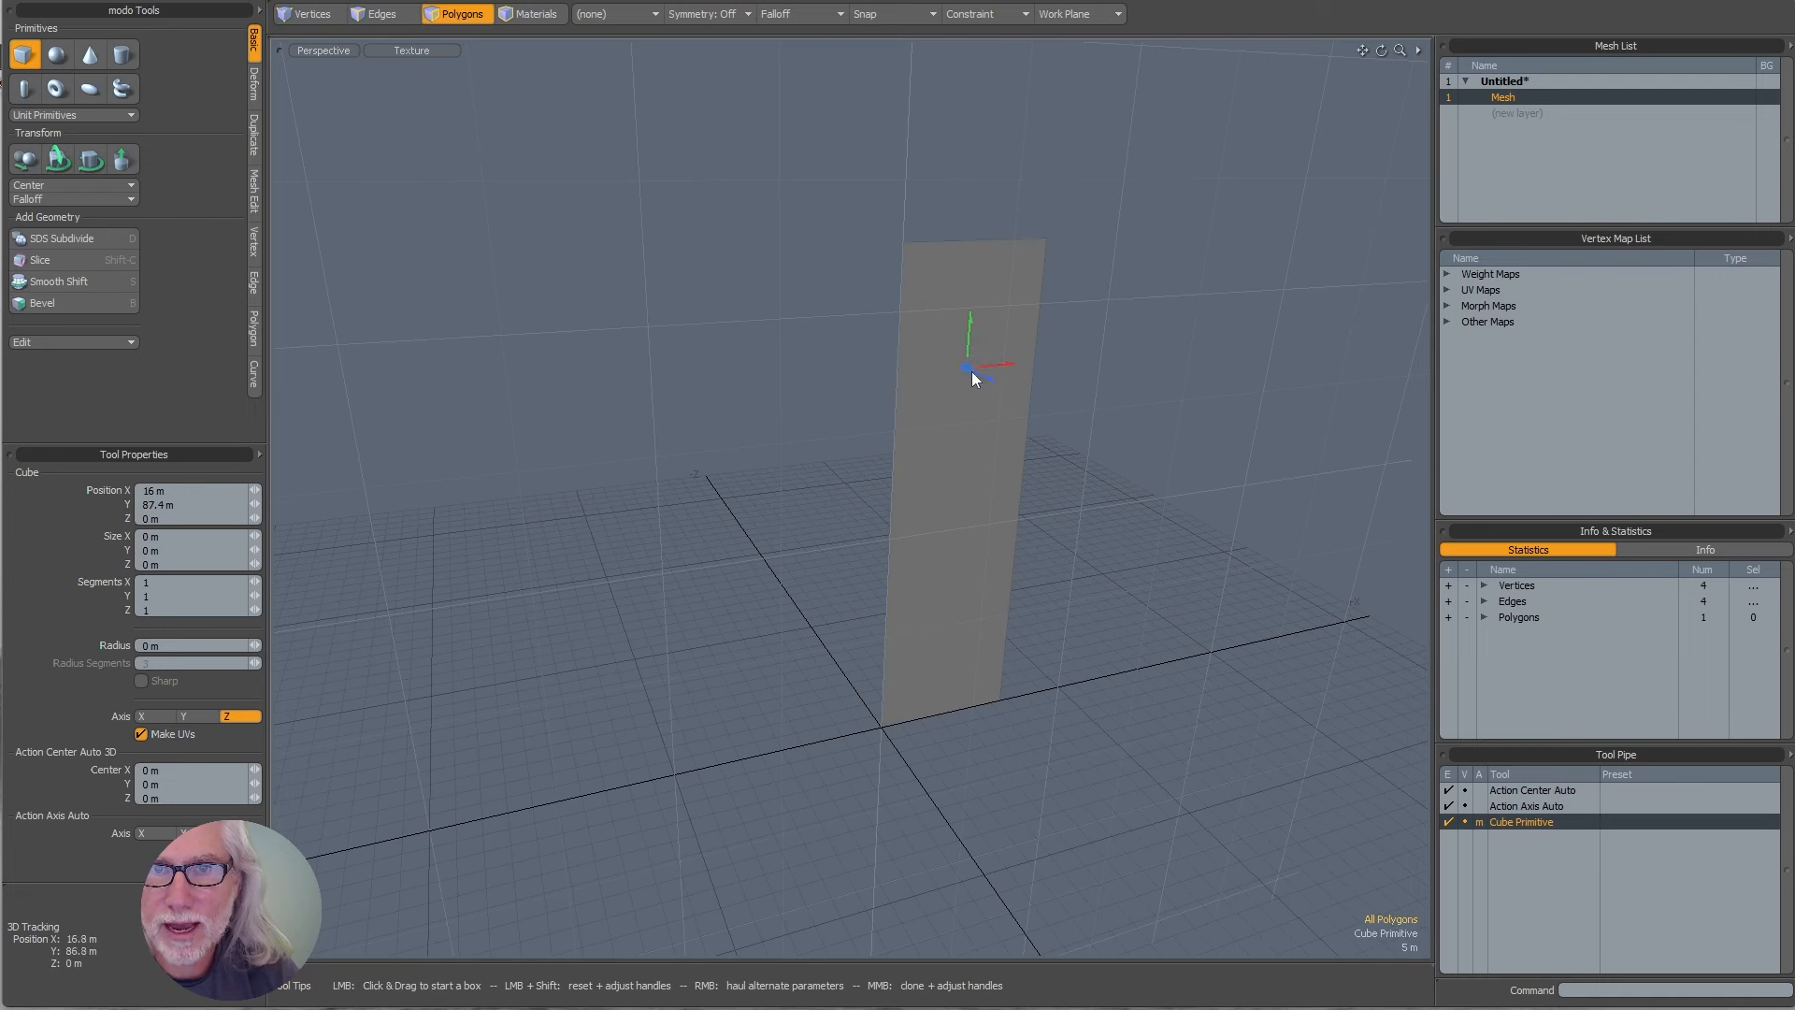
{"action": "key", "text": "space"}
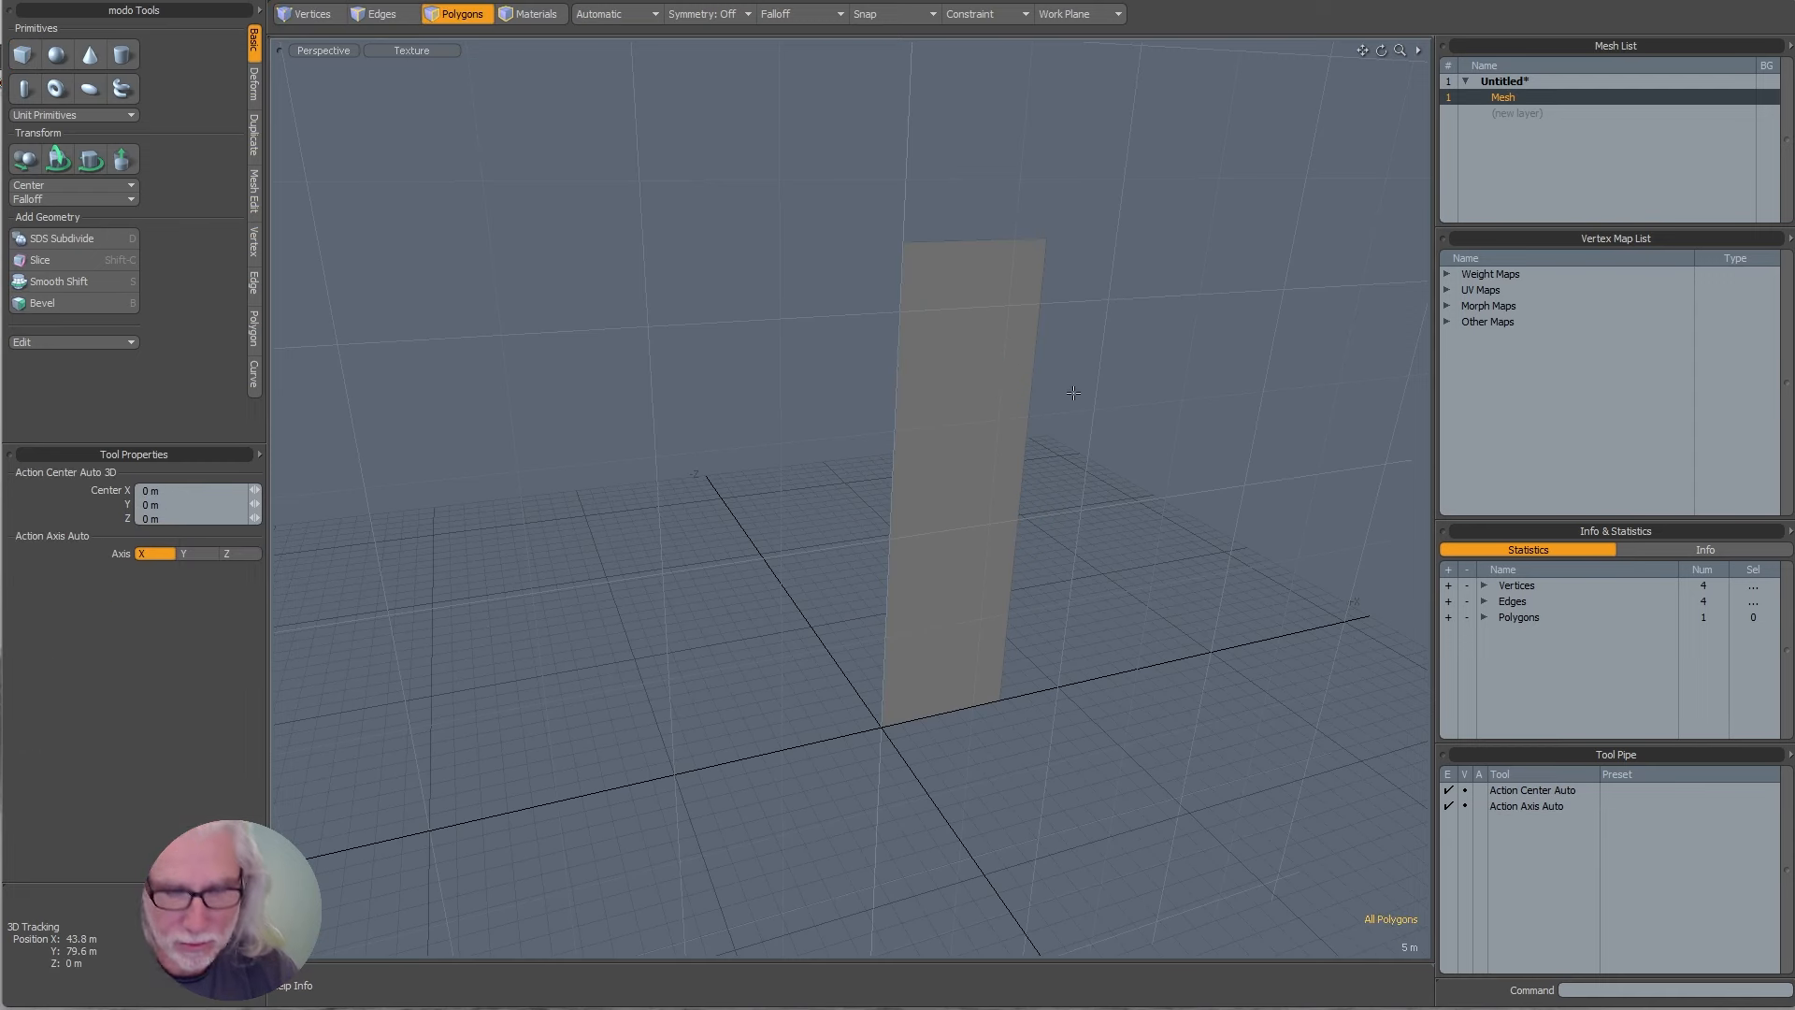
{"action": "key", "text": "Delete"}
- Draw a solid box from the origin with the Cube primitive, about 54 m wide, 68 m high and 63 m deep
{"action": "left_click", "coordinate": [23, 55]}
{"action": "left_click_drag", "start_coordinate": [918, 565], "coordinate": [895, 625], "text": "alt"}
{"action": "left_click_drag", "start_coordinate": [880, 697], "coordinate": [1118, 442]}
{"action": "left_click_drag", "start_coordinate": [992, 576], "coordinate": [1118, 769]}
{"action": "left_click_drag", "start_coordinate": [1118, 768], "coordinate": [1023, 559], "text": "alt"}
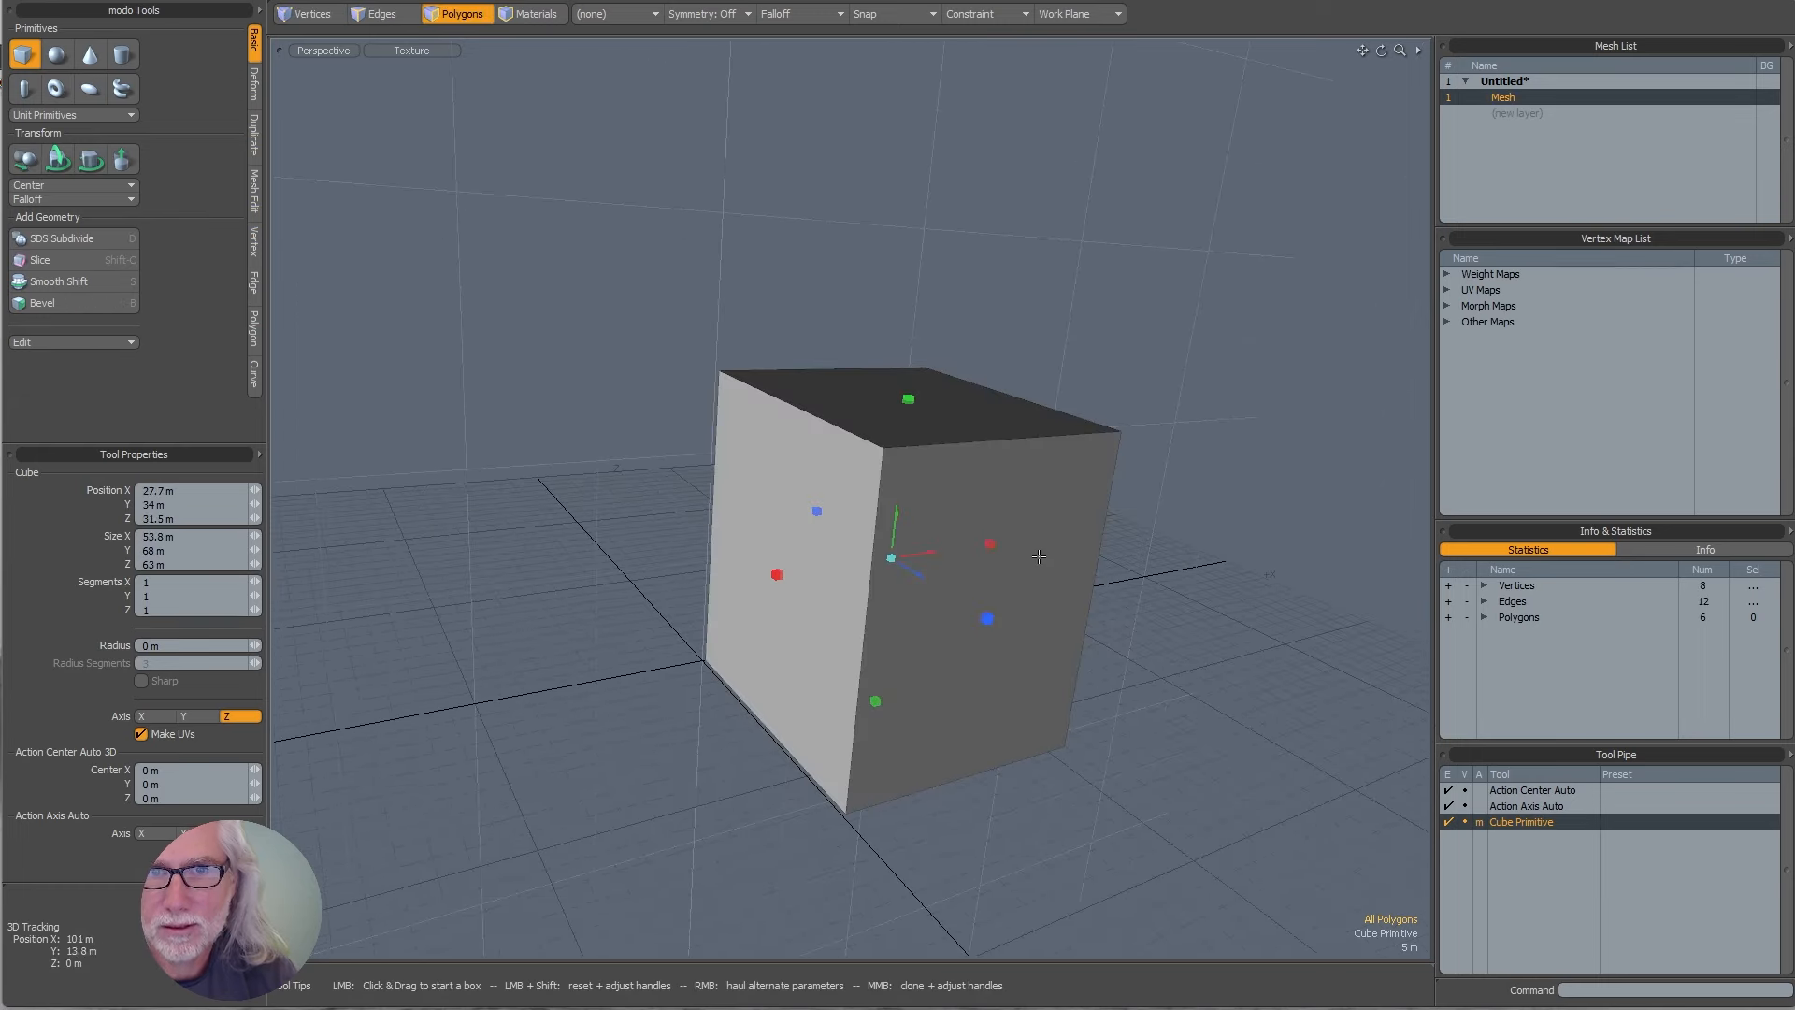
- Drop the Cube tool and bevel the box's front vertical edge with an inset of about 22 m
{"action": "key", "text": "2"}
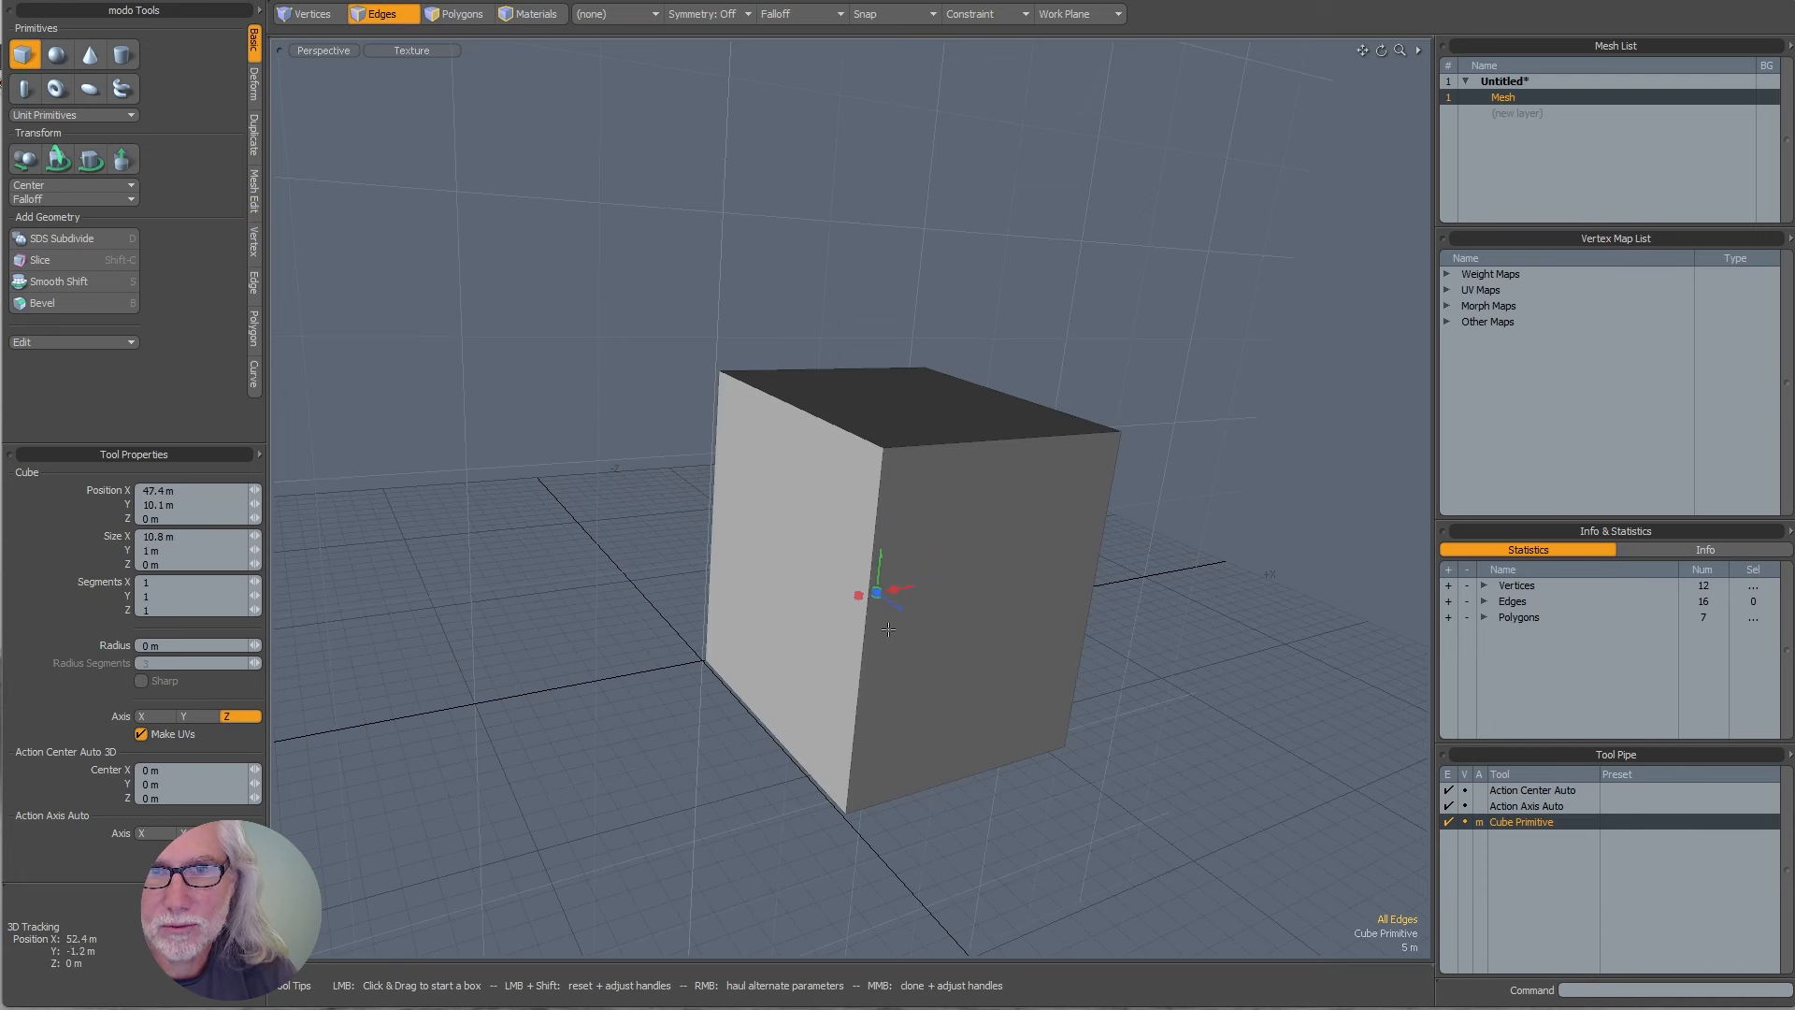
{"action": "key", "text": "q"}
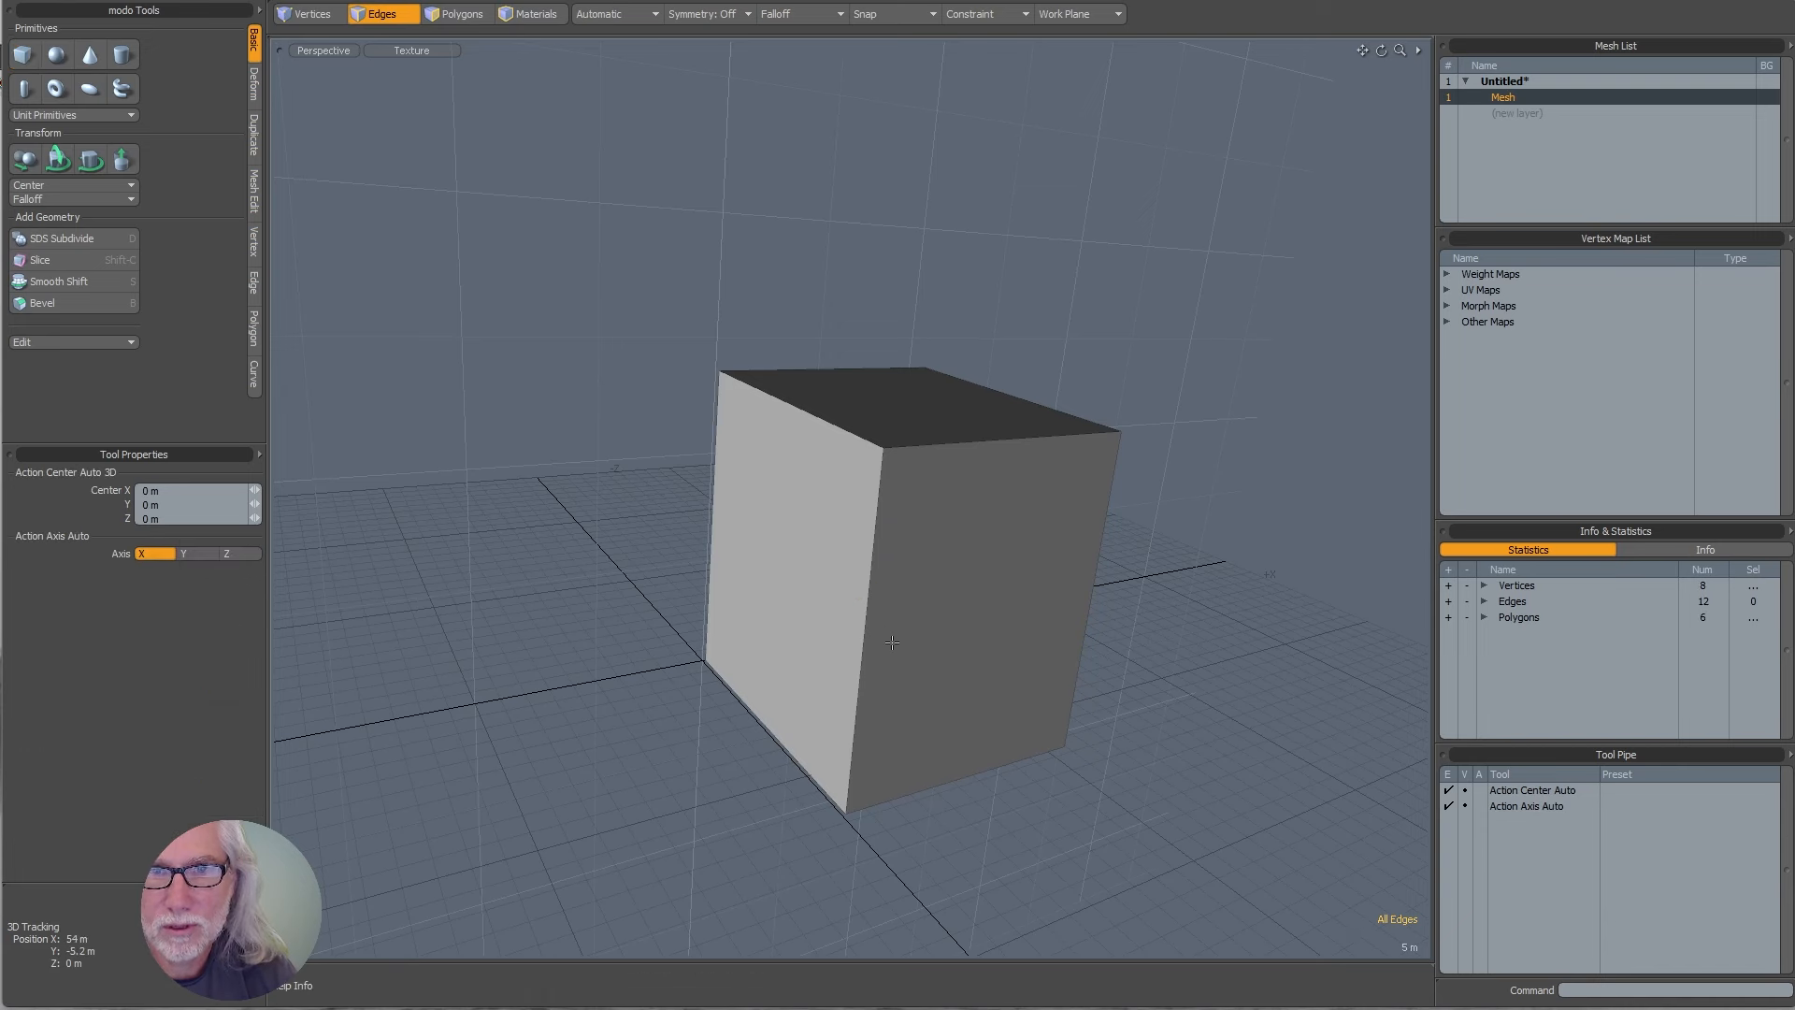
{"action": "left_click", "coordinate": [869, 639]}
{"action": "key", "text": "b"}
{"action": "left_click_drag", "start_coordinate": [825, 681], "coordinate": [804, 679]}
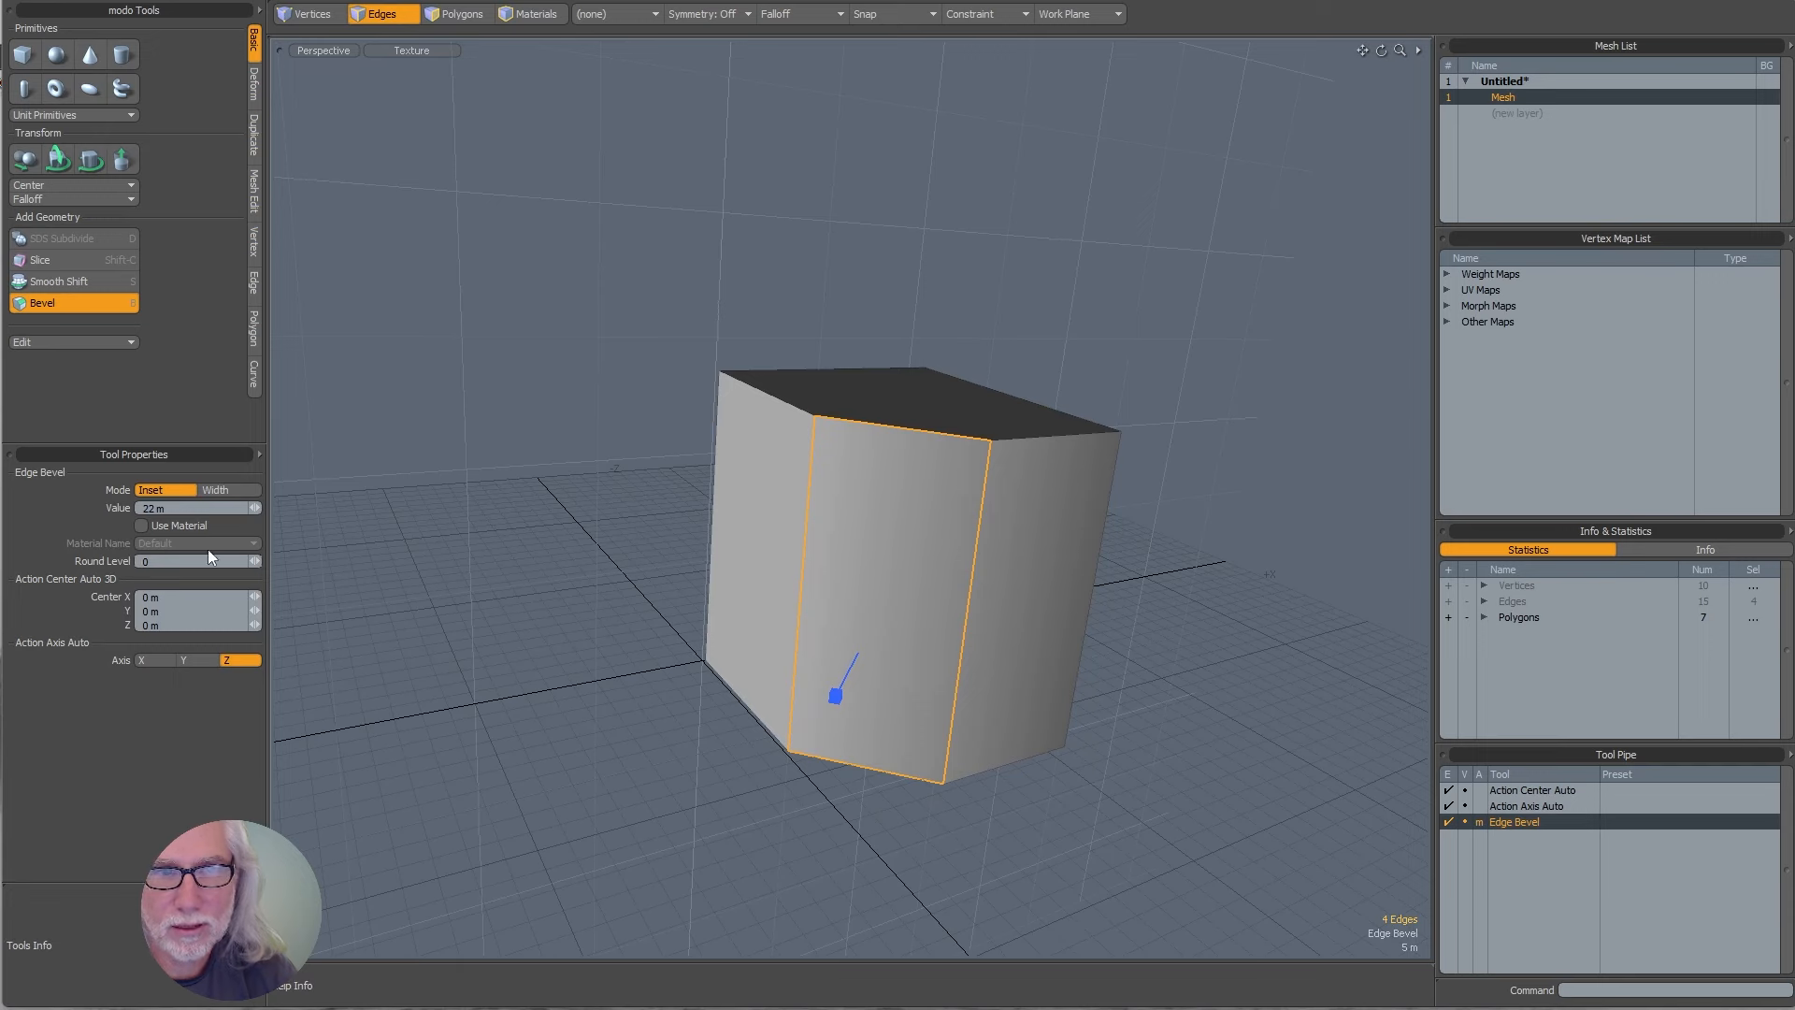
- Raise the edge bevel's round level to make a smooth rounded corner, finish the bevel and clear the edge selection
{"action": "left_click_drag", "start_coordinate": [255, 561], "coordinate": [281, 561]}
{"action": "left_click_drag", "start_coordinate": [864, 613], "coordinate": [755, 634], "text": "alt"}
{"action": "key", "text": "space"}
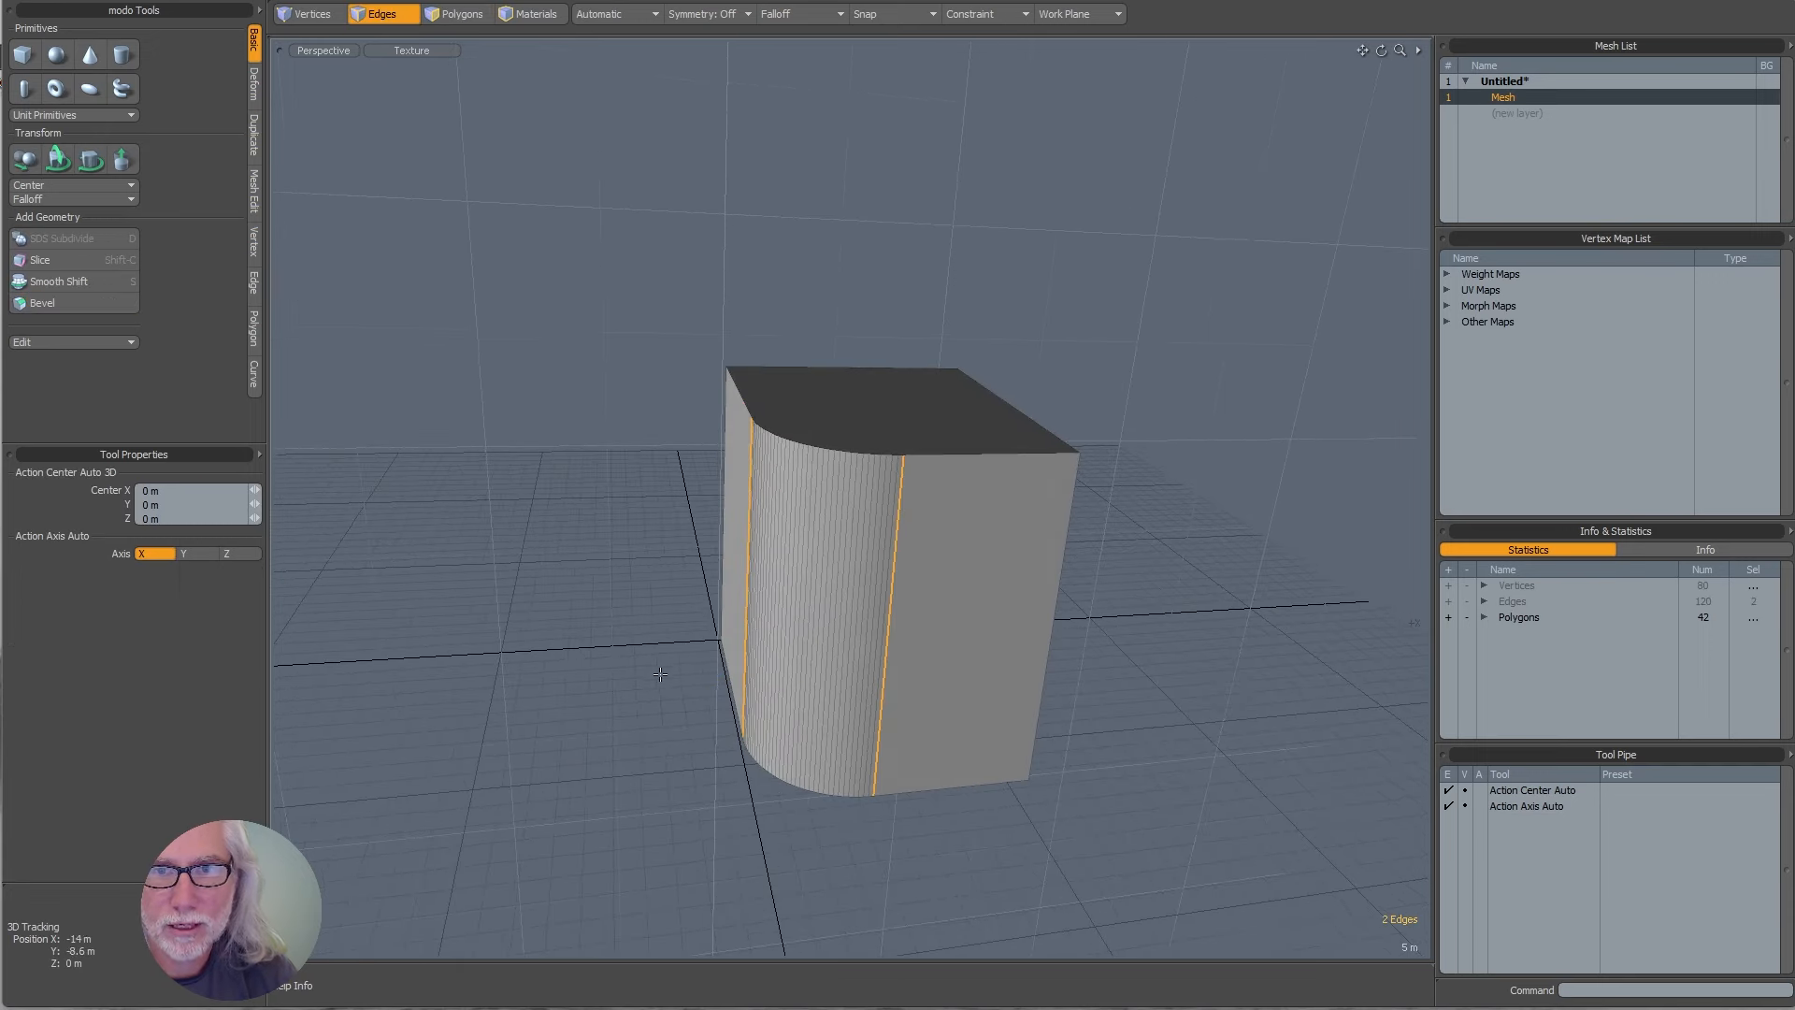
{"action": "left_click", "coordinate": [660, 674]}
- Switch to polygon mode and select all polygons of the rounded box
{"action": "key", "text": "3"}
{"action": "double_click", "coordinate": [852, 429]}
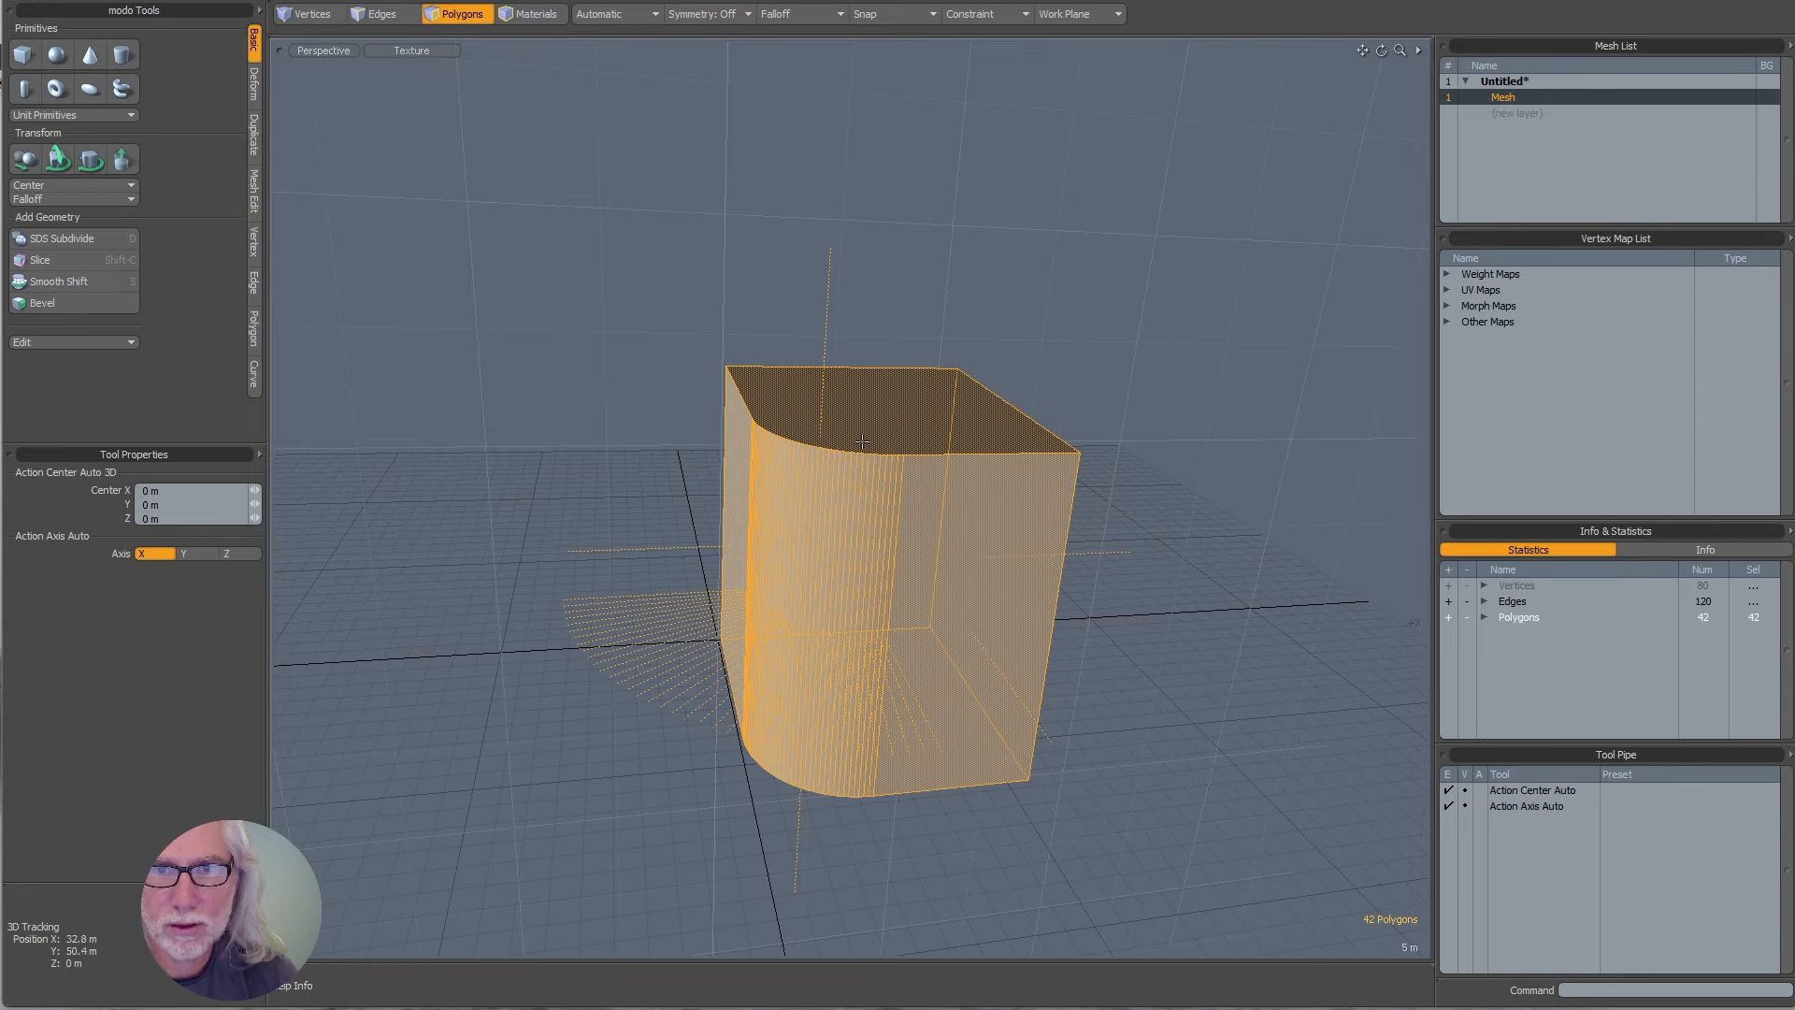
{"action": "left_click_drag", "start_coordinate": [877, 665], "coordinate": [829, 673], "text": "alt"}
- Cycle repeatedly through the component selection modes and finish in edge mode
{"action": "key", "text": "1"}
{"action": "key", "text": "space"}
{"action": "key", "text": "space"}
{"action": "key", "text": "space"}
{"action": "key", "text": "space"}
{"action": "key", "text": "space"}
{"action": "key", "text": "space"}
{"action": "key", "text": "space"}
{"action": "key", "text": "space"}
{"action": "key", "text": "space"}
{"action": "key", "text": "space"}
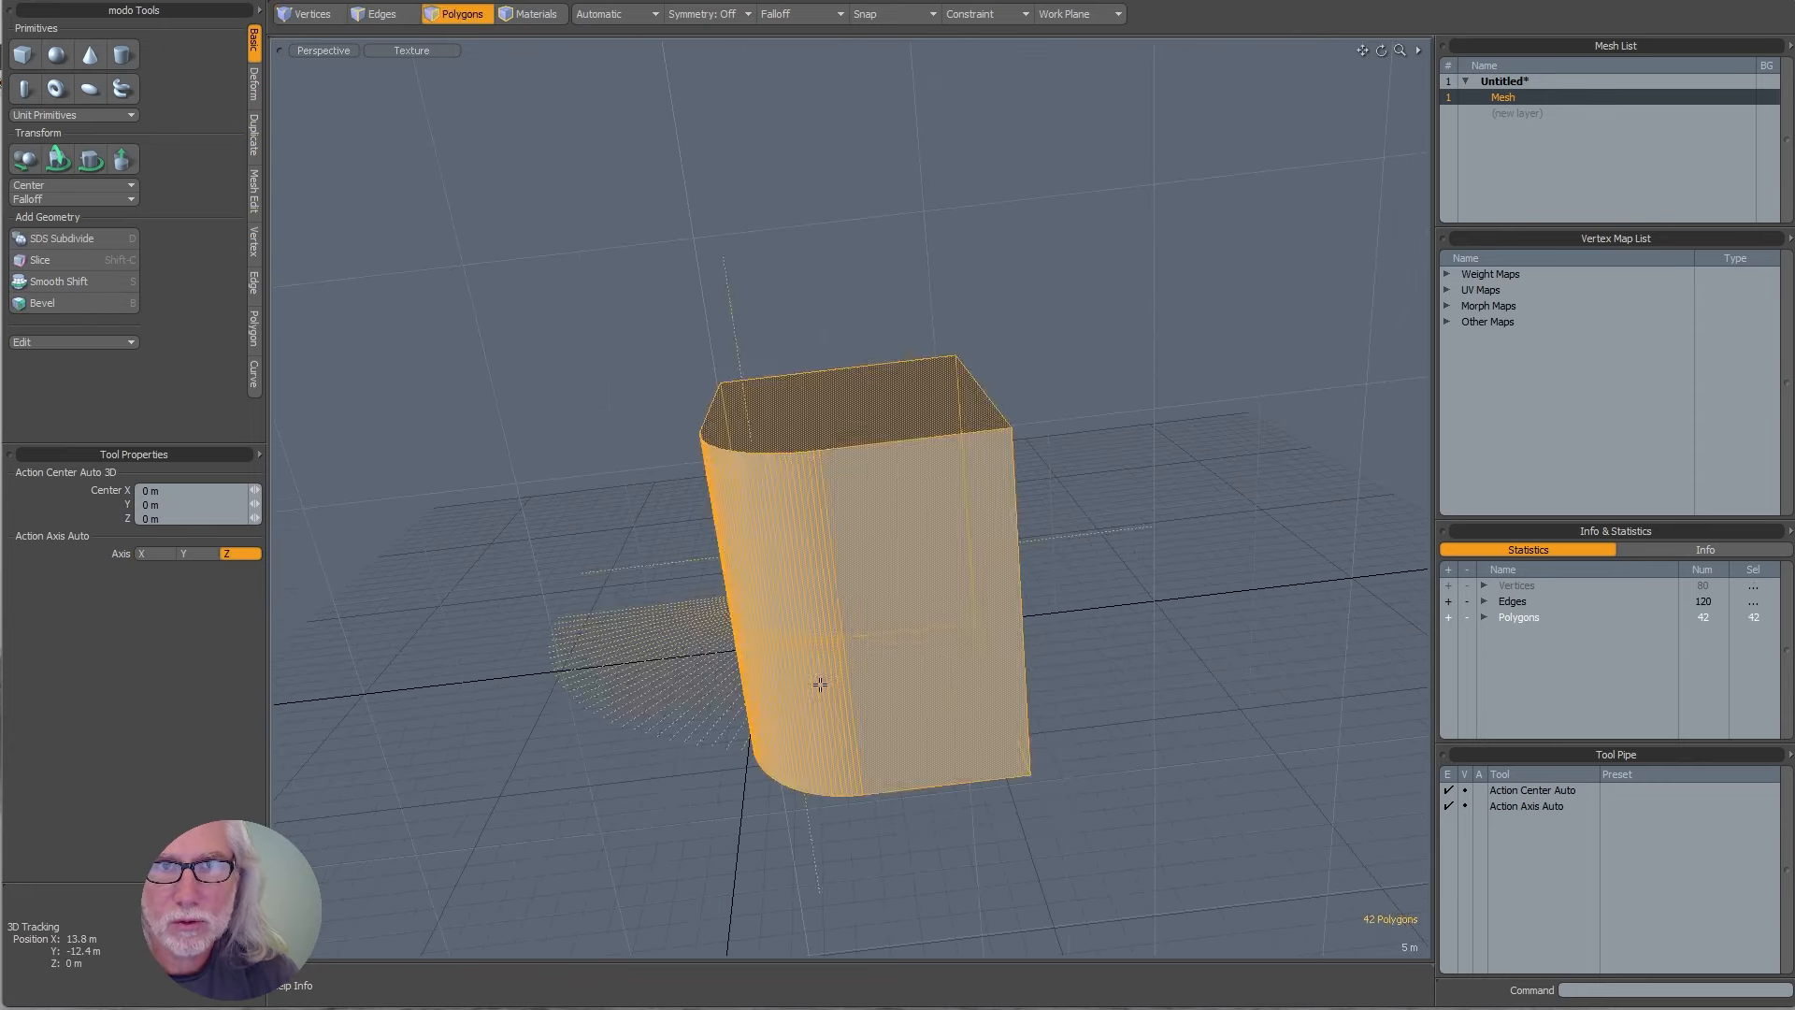
{"action": "key", "text": "space"}
{"action": "key", "text": "space"}
{"action": "key", "text": "space"}
{"action": "key", "text": "space"}
{"action": "key", "text": "space"}
{"action": "key", "text": "space"}
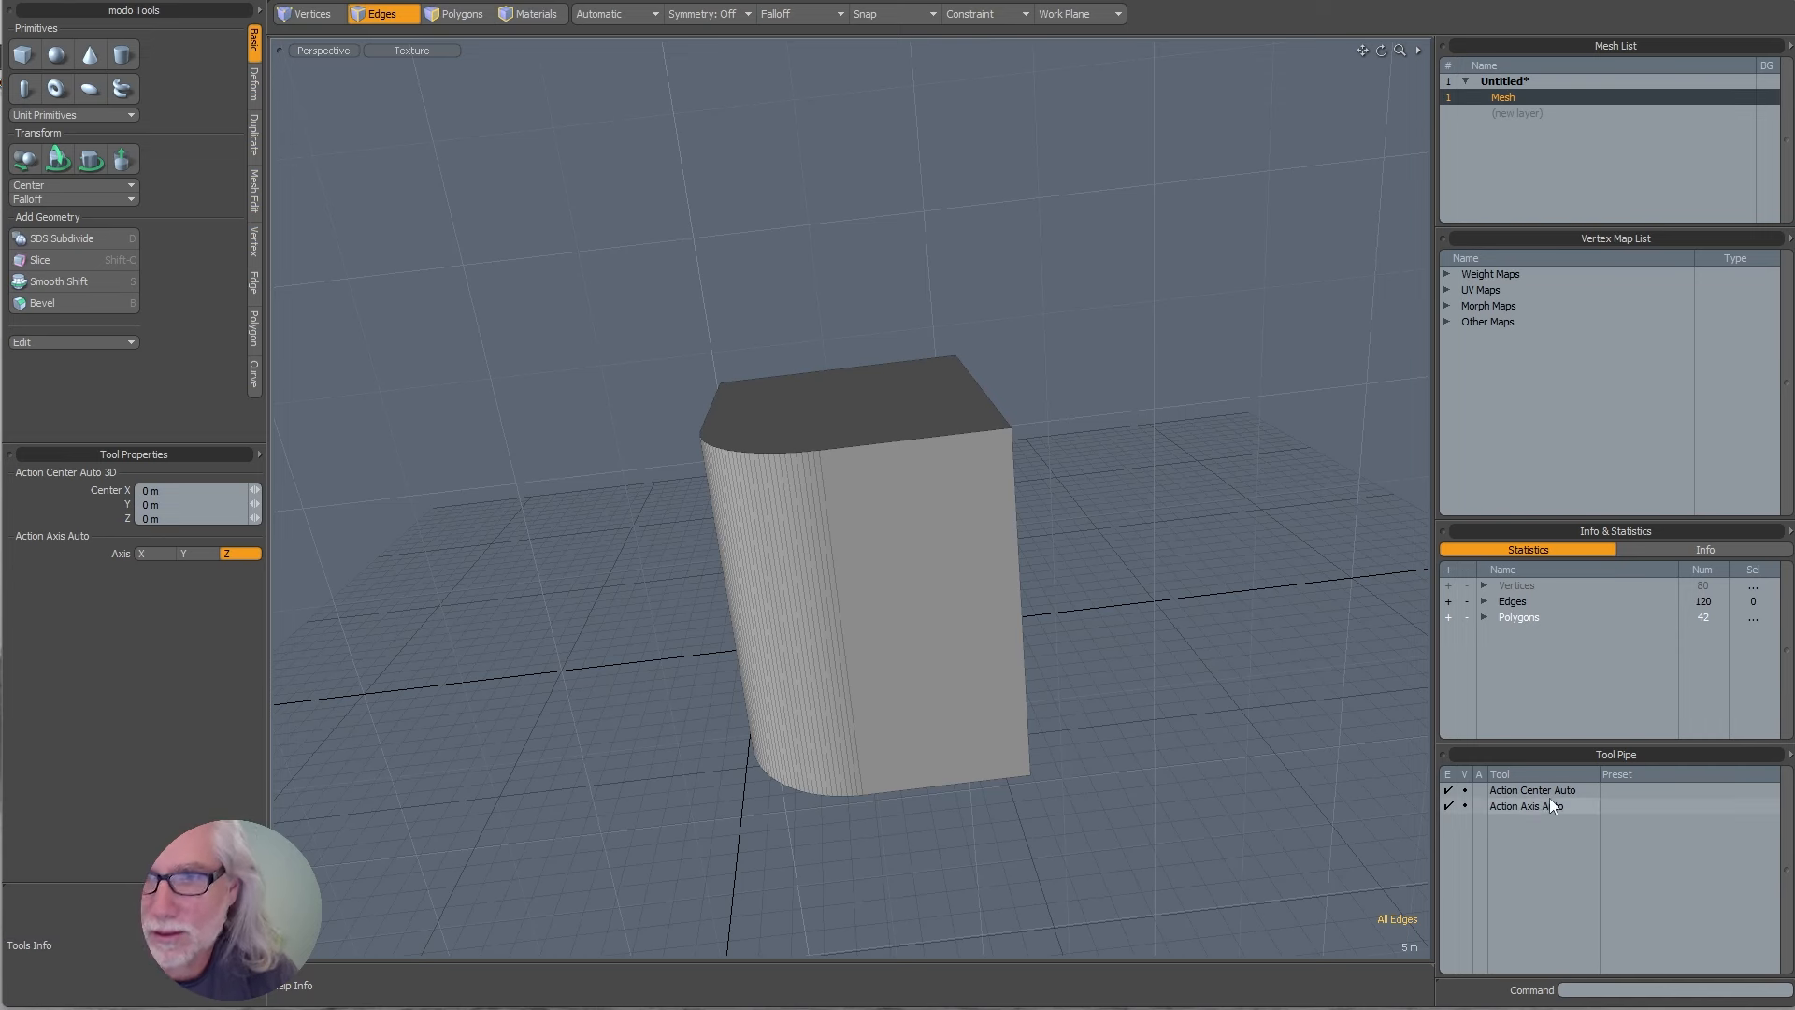
{"action": "left_click_drag", "start_coordinate": [858, 609], "coordinate": [1116, 617], "text": "alt"}
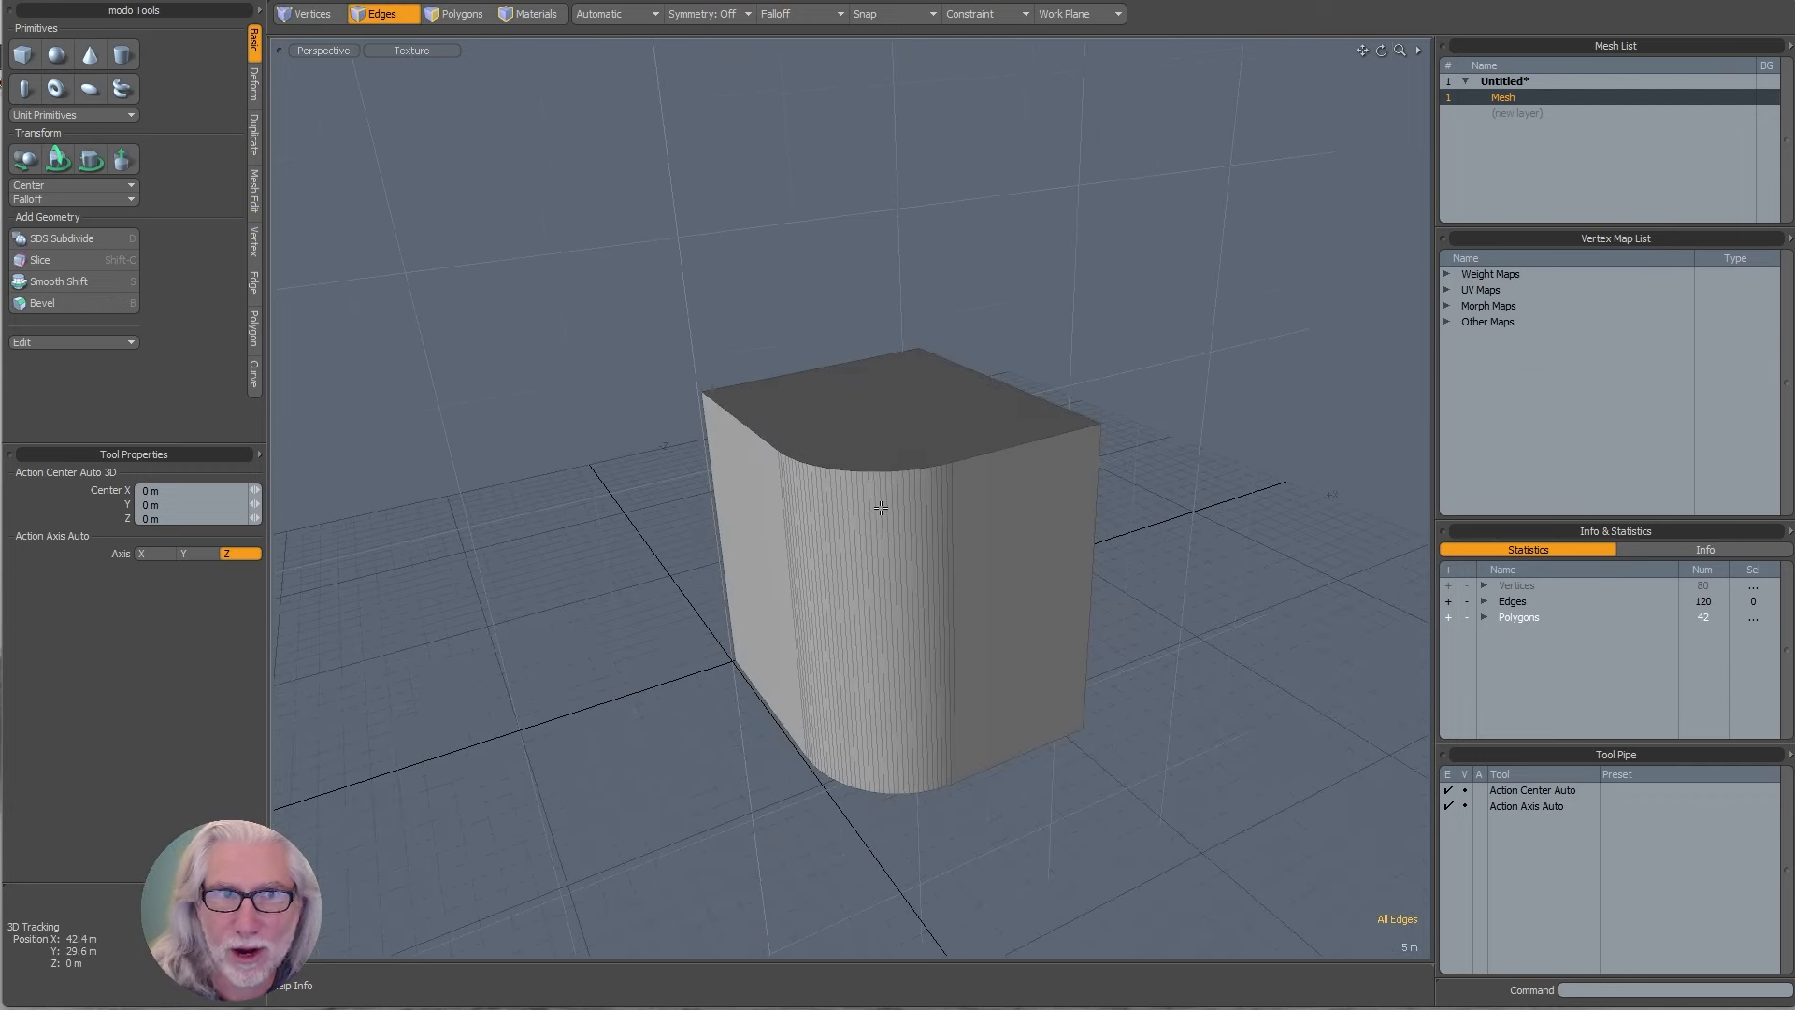
- Select the whole rounded box in polygon mode and Stretch it vertically to about 49.5% of its height
{"action": "key", "text": "3"}
{"action": "double_click", "coordinate": [888, 427]}
{"action": "double_click", "coordinate": [888, 428]}
{"action": "double_click", "coordinate": [888, 428]}
{"action": "key", "text": "r"}
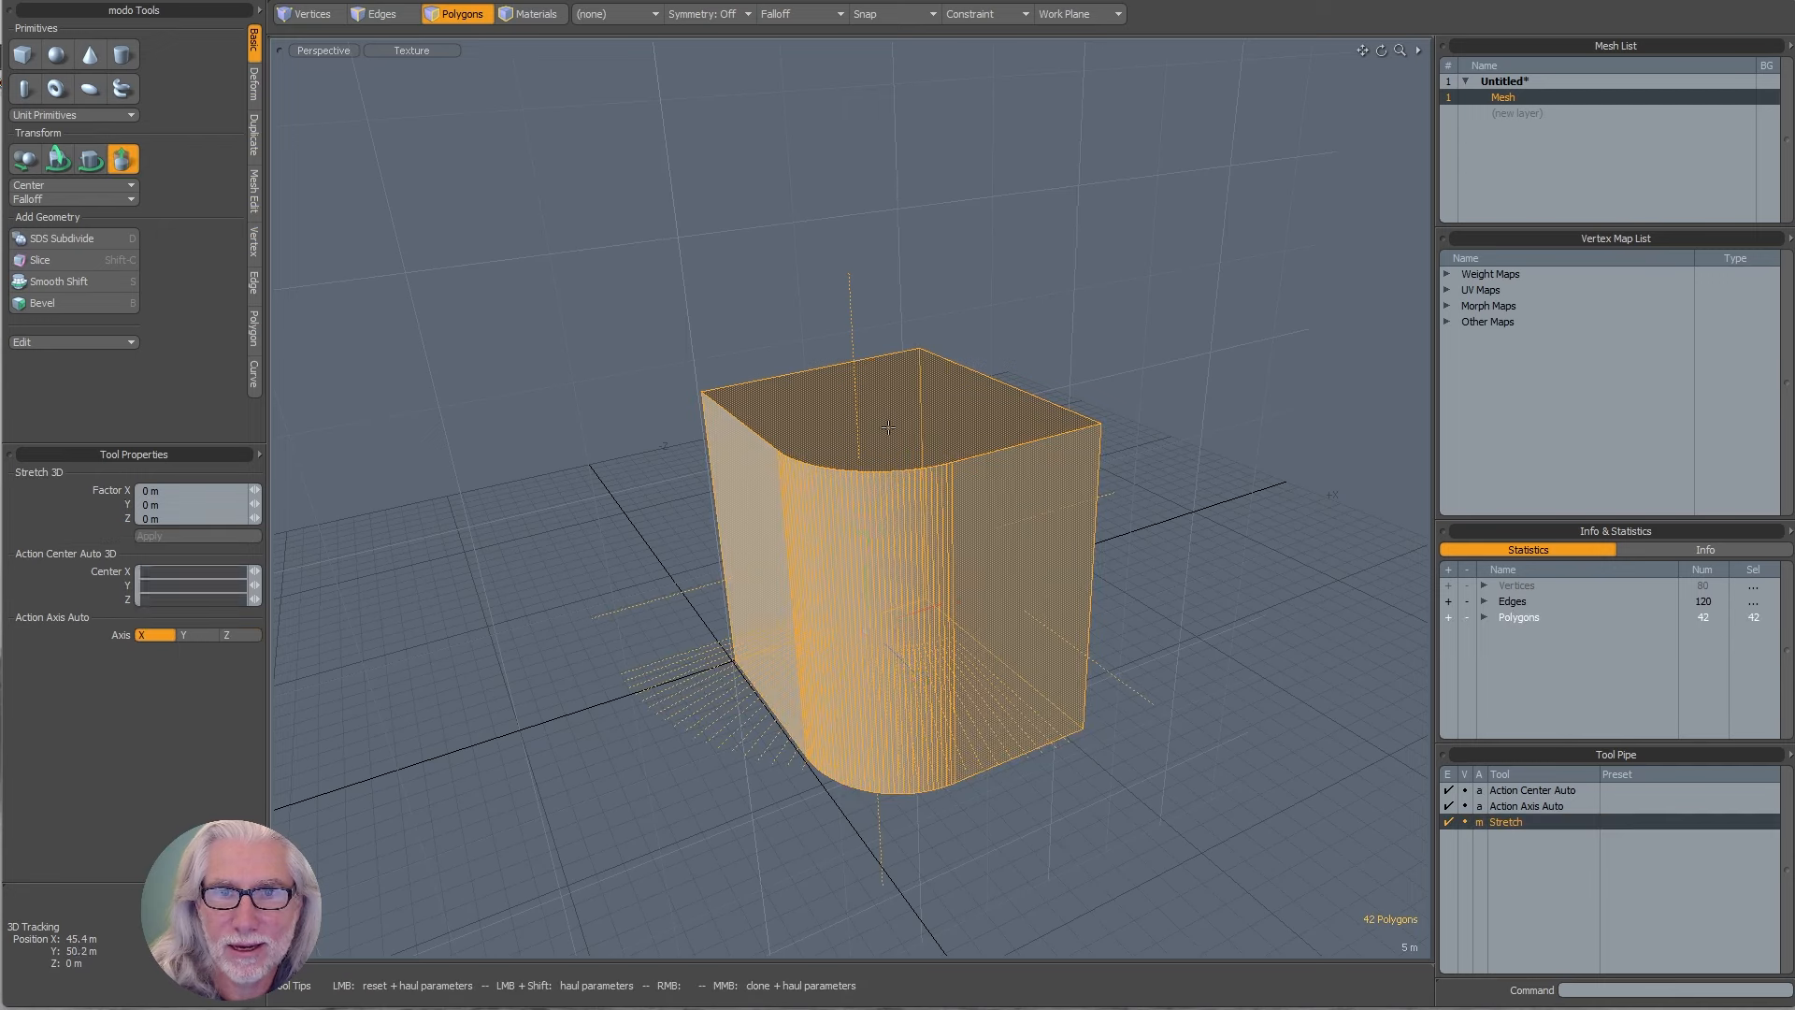
{"action": "left_click", "coordinate": [878, 576]}
{"action": "left_click_drag", "start_coordinate": [862, 537], "coordinate": [865, 583]}
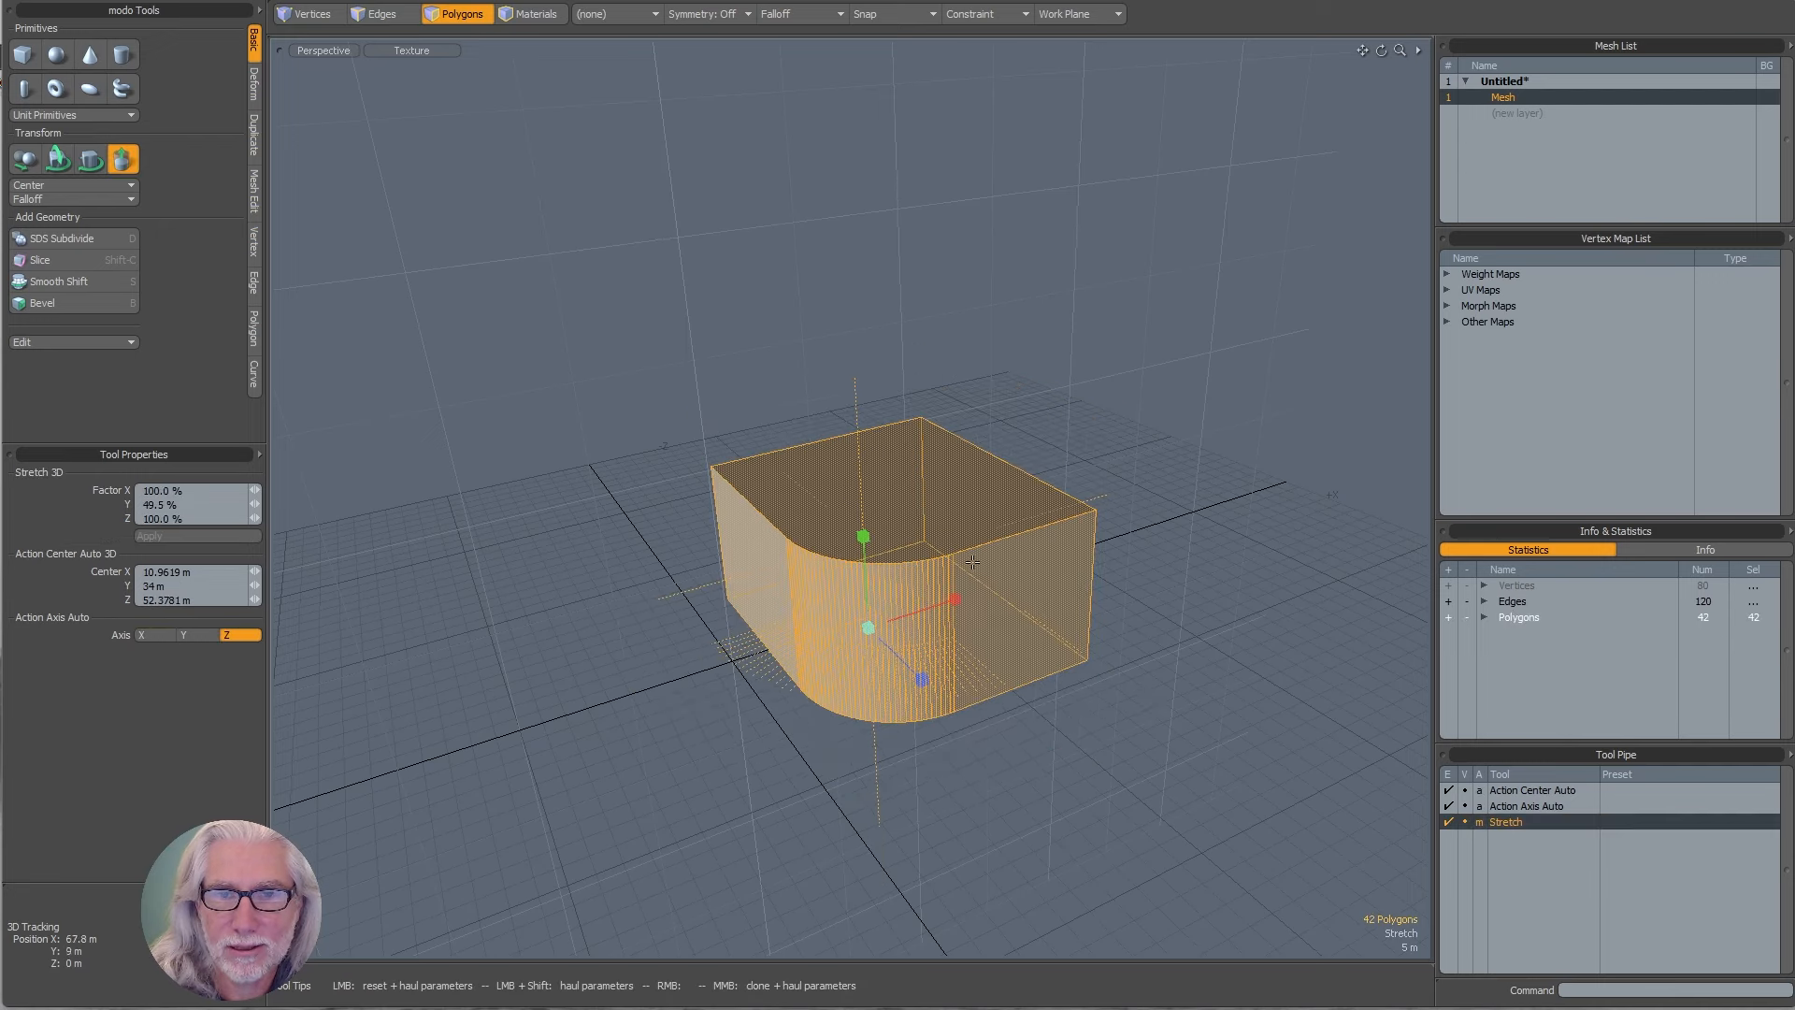
- Bring up the pie menu of viewport views and dismiss it
{"action": "left_click_drag", "start_coordinate": [862, 692], "coordinate": [614, 707], "text": "alt"}
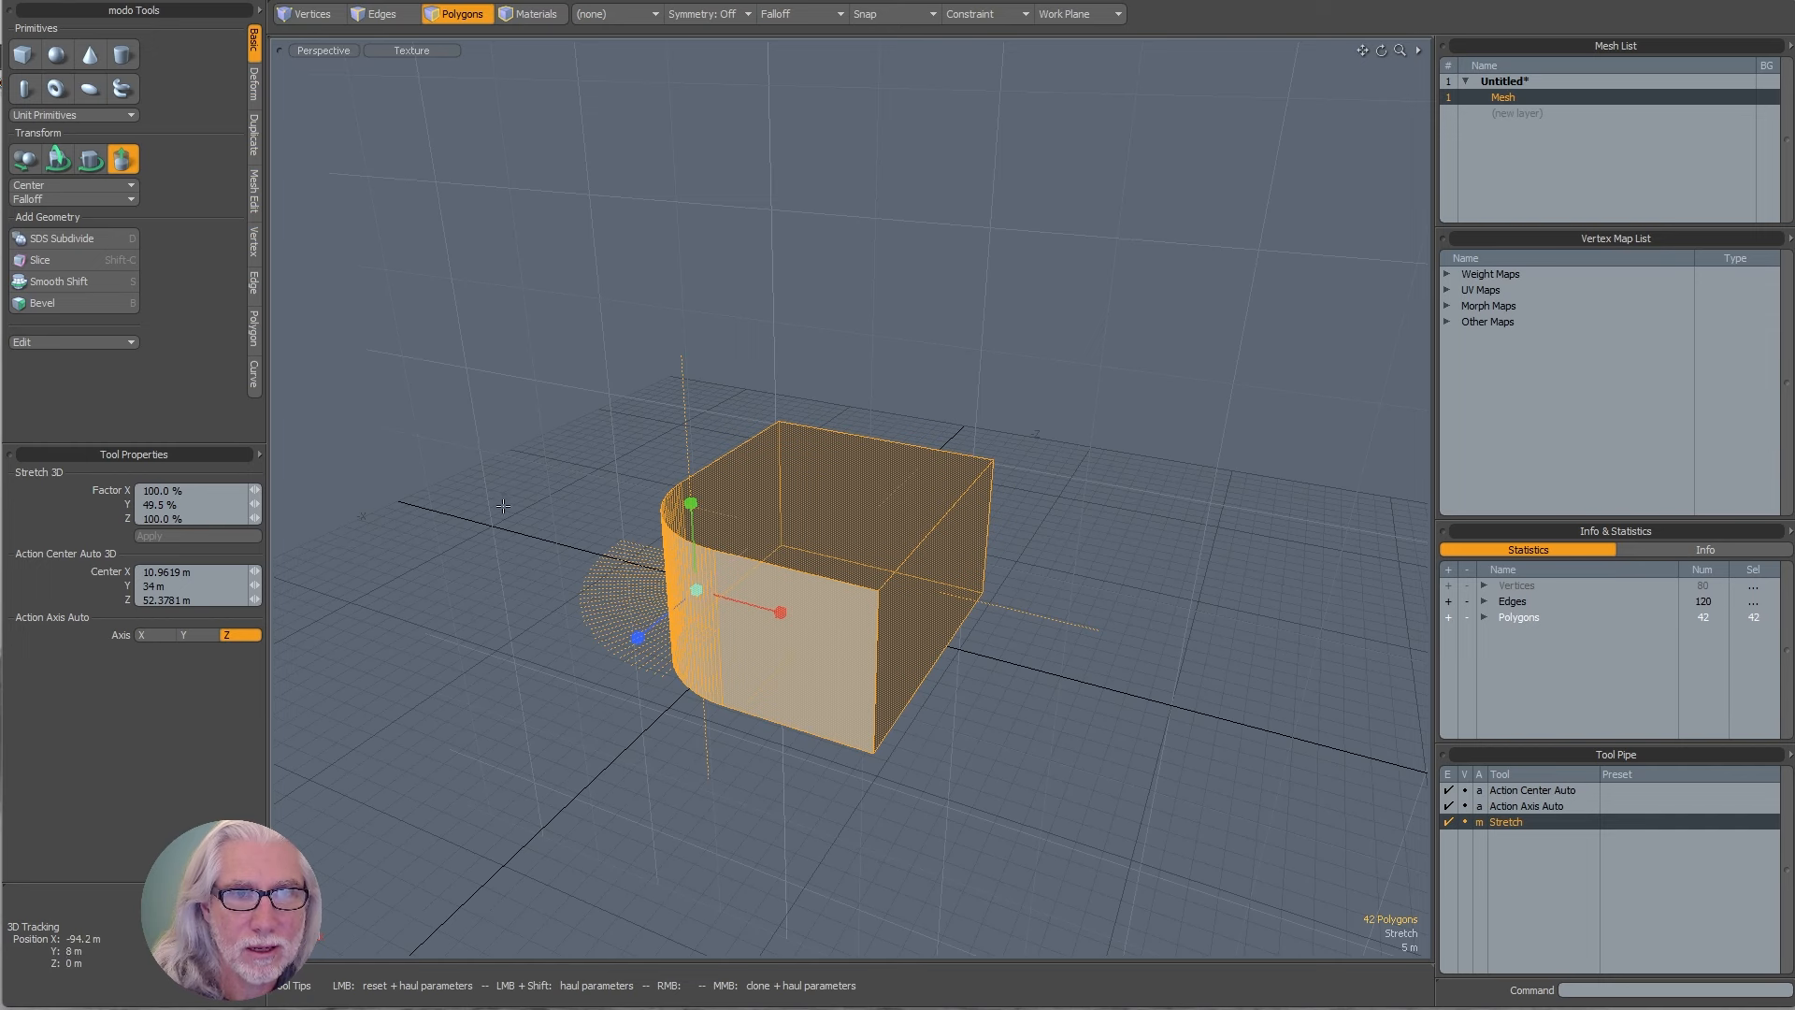
{"action": "key", "text": "ctrl+space"}
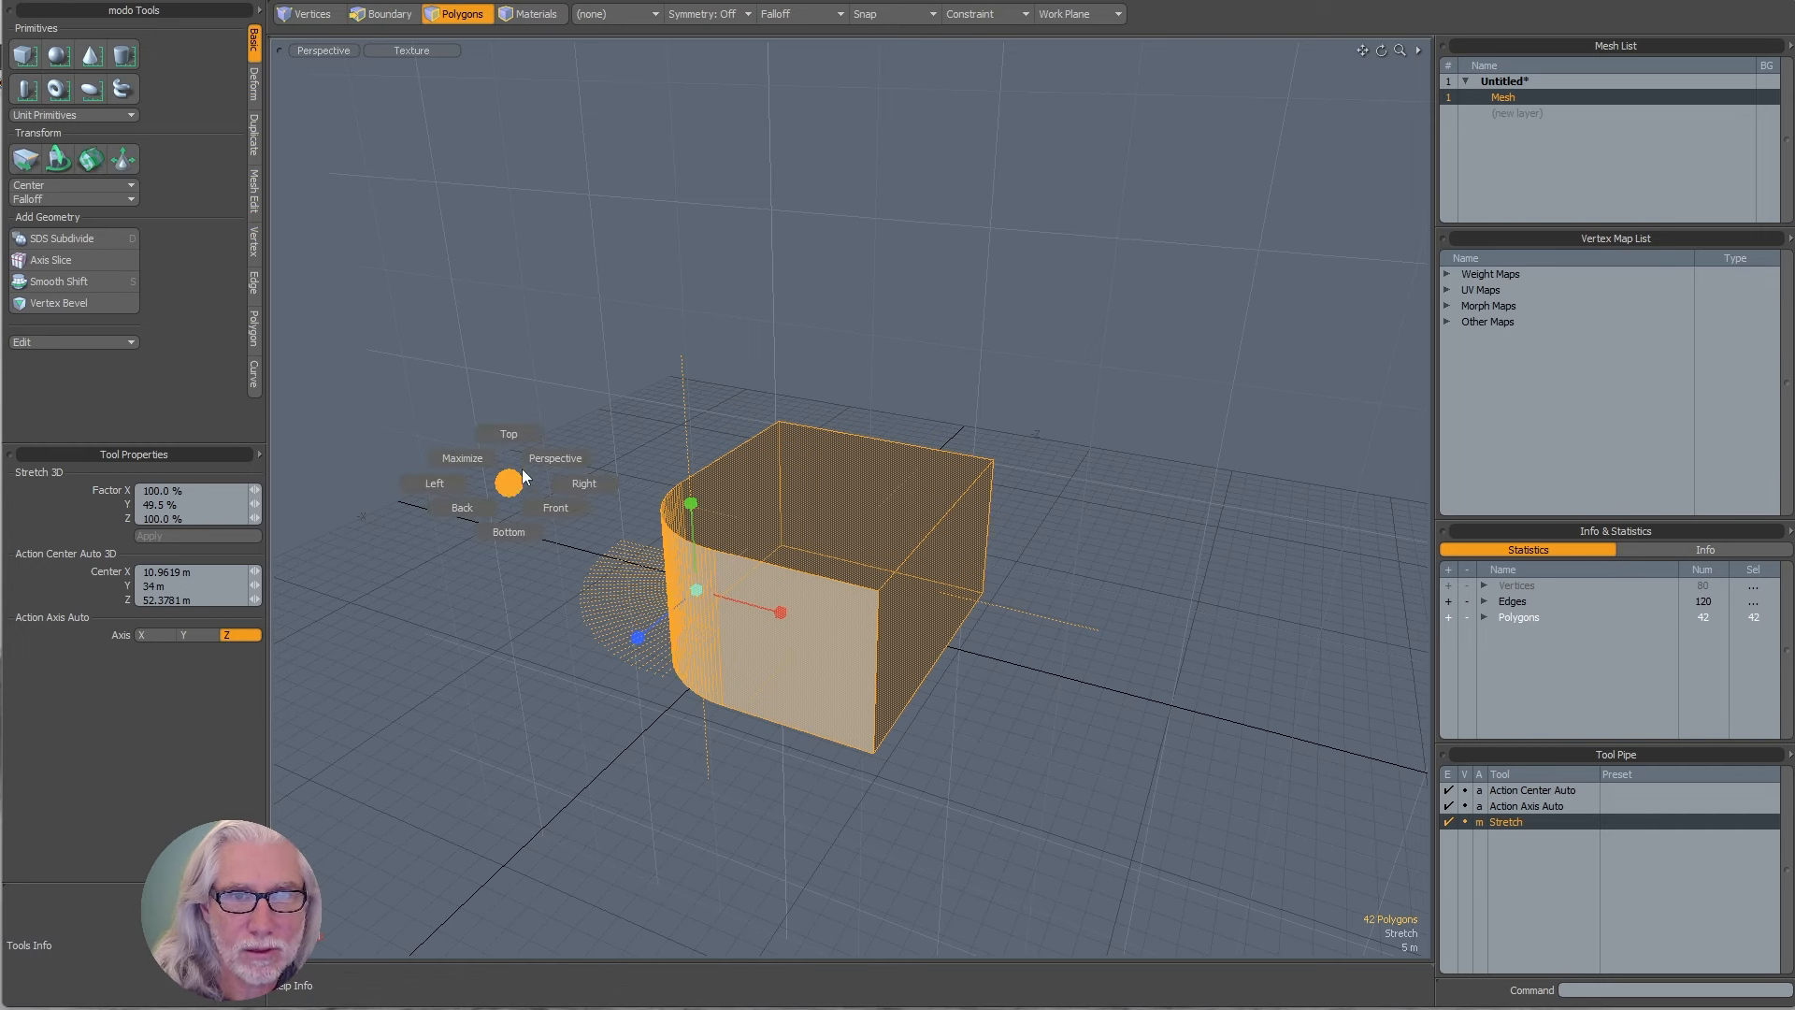
{"action": "key", "text": "ctrl+space"}
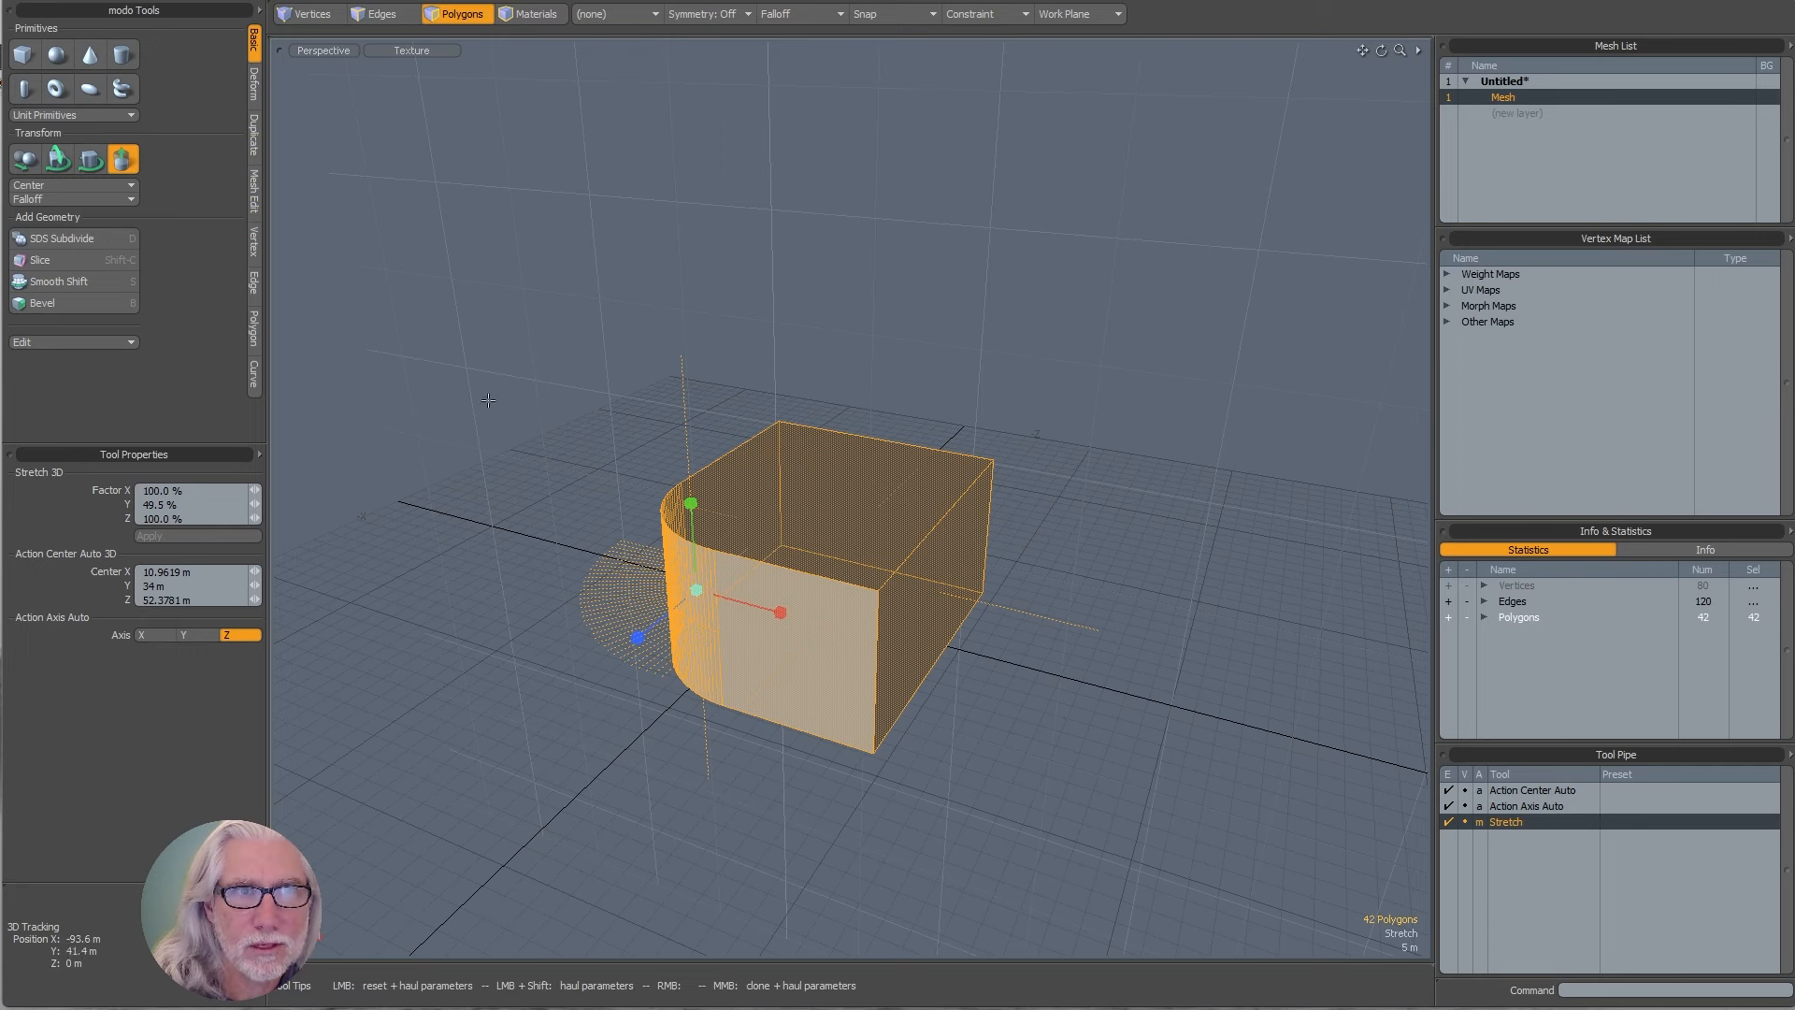
{"action": "left_click_drag", "start_coordinate": [654, 540], "coordinate": [667, 547], "text": "alt"}
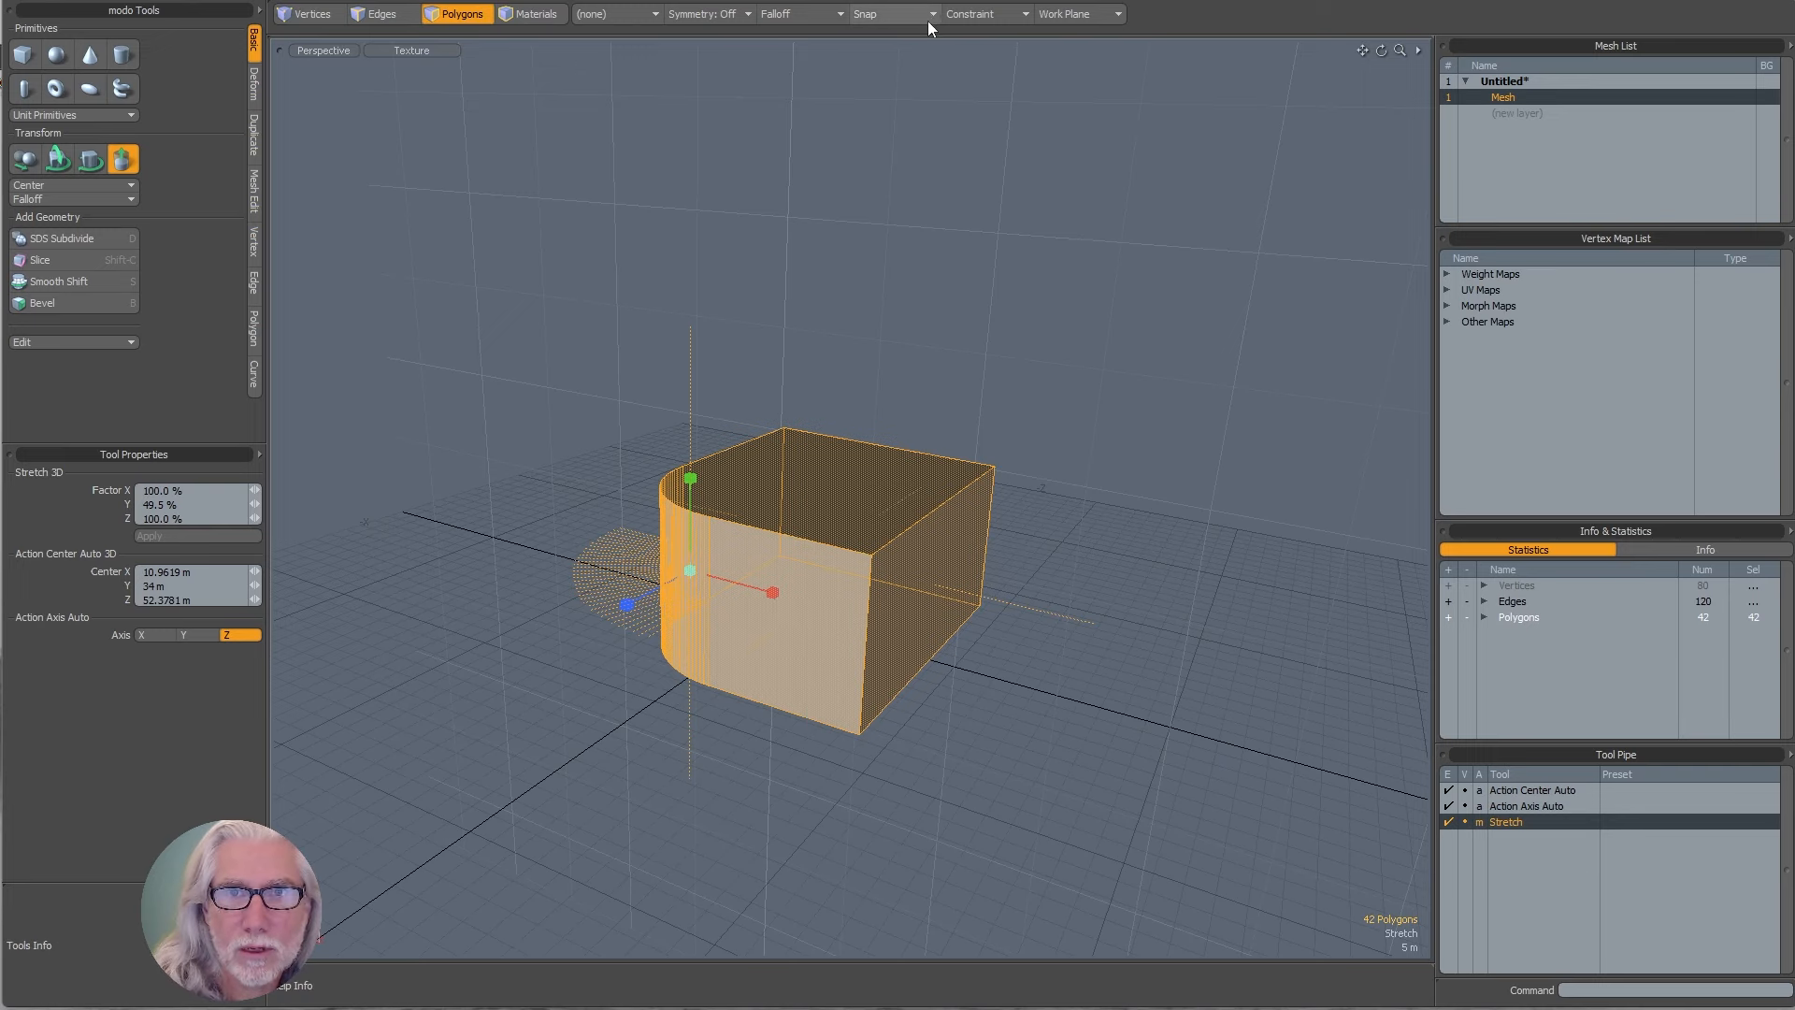
- Add a Linear falloff and draw it across the box from above, between about Z 73.8 m and Z -8.4 m
{"action": "left_click", "coordinate": [780, 14]}
{"action": "left_click", "coordinate": [777, 27]}
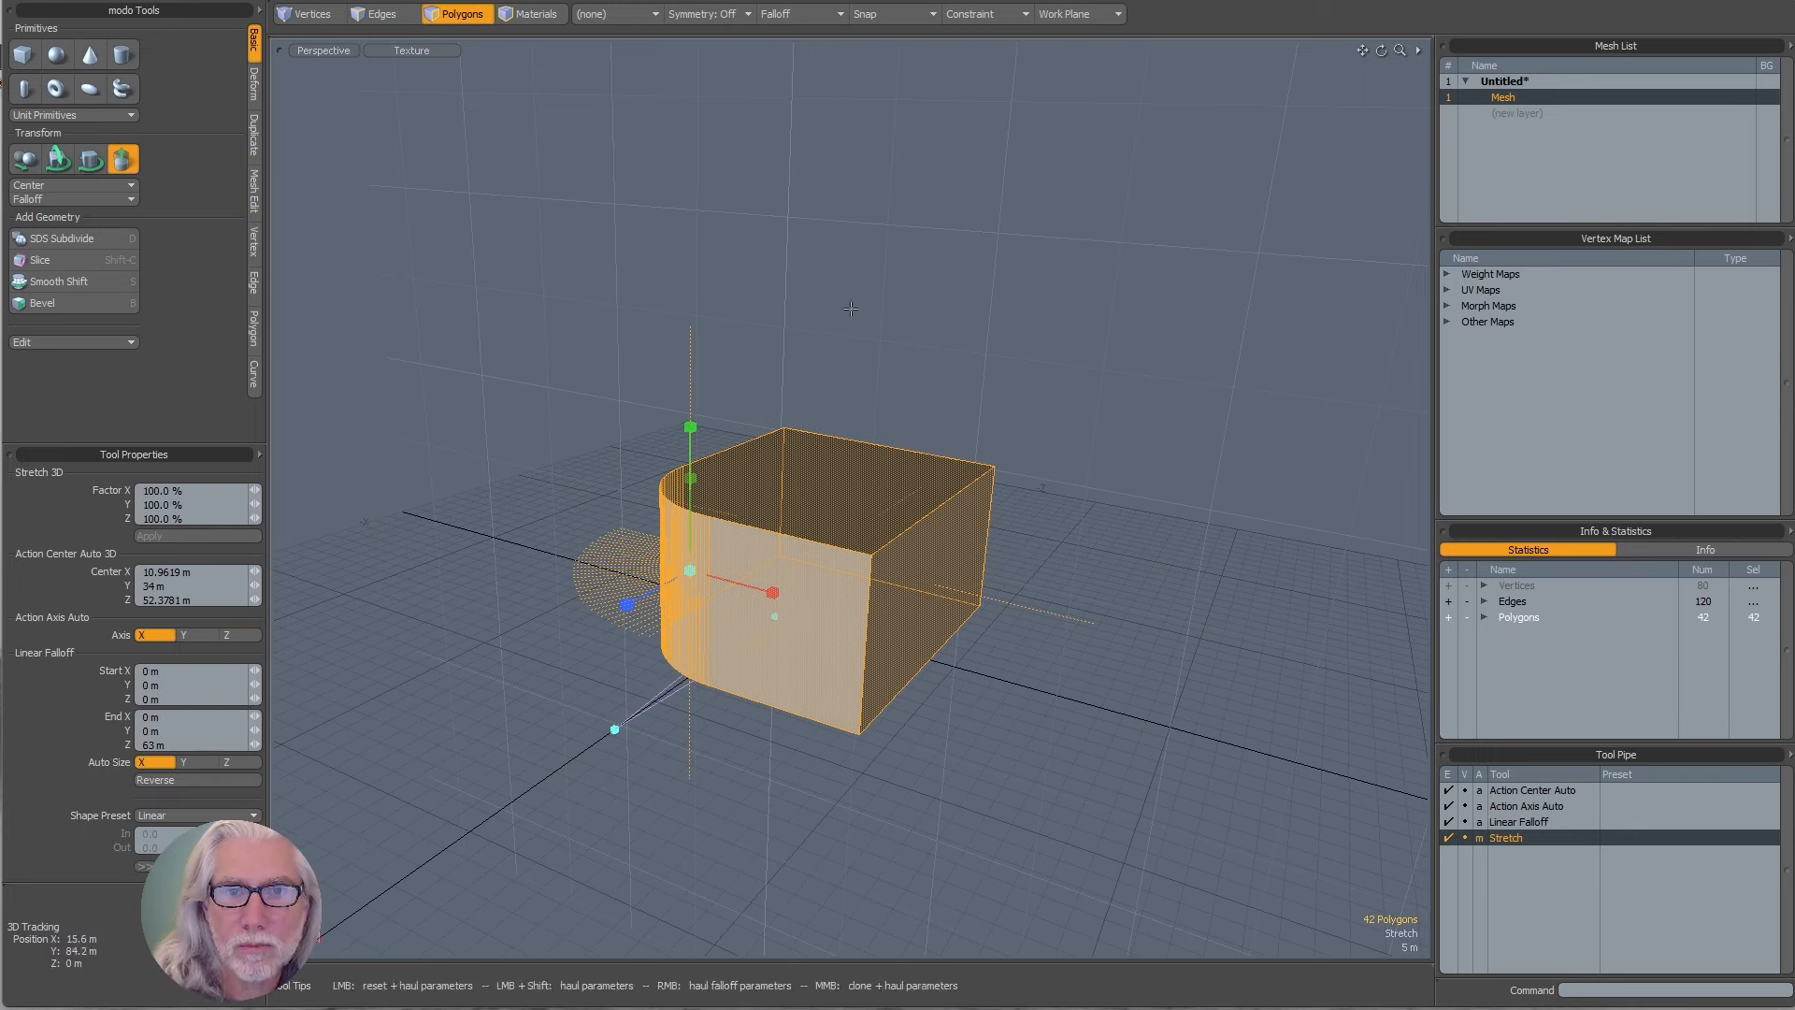
{"action": "left_click_drag", "start_coordinate": [851, 308], "coordinate": [907, 452], "text": "alt"}
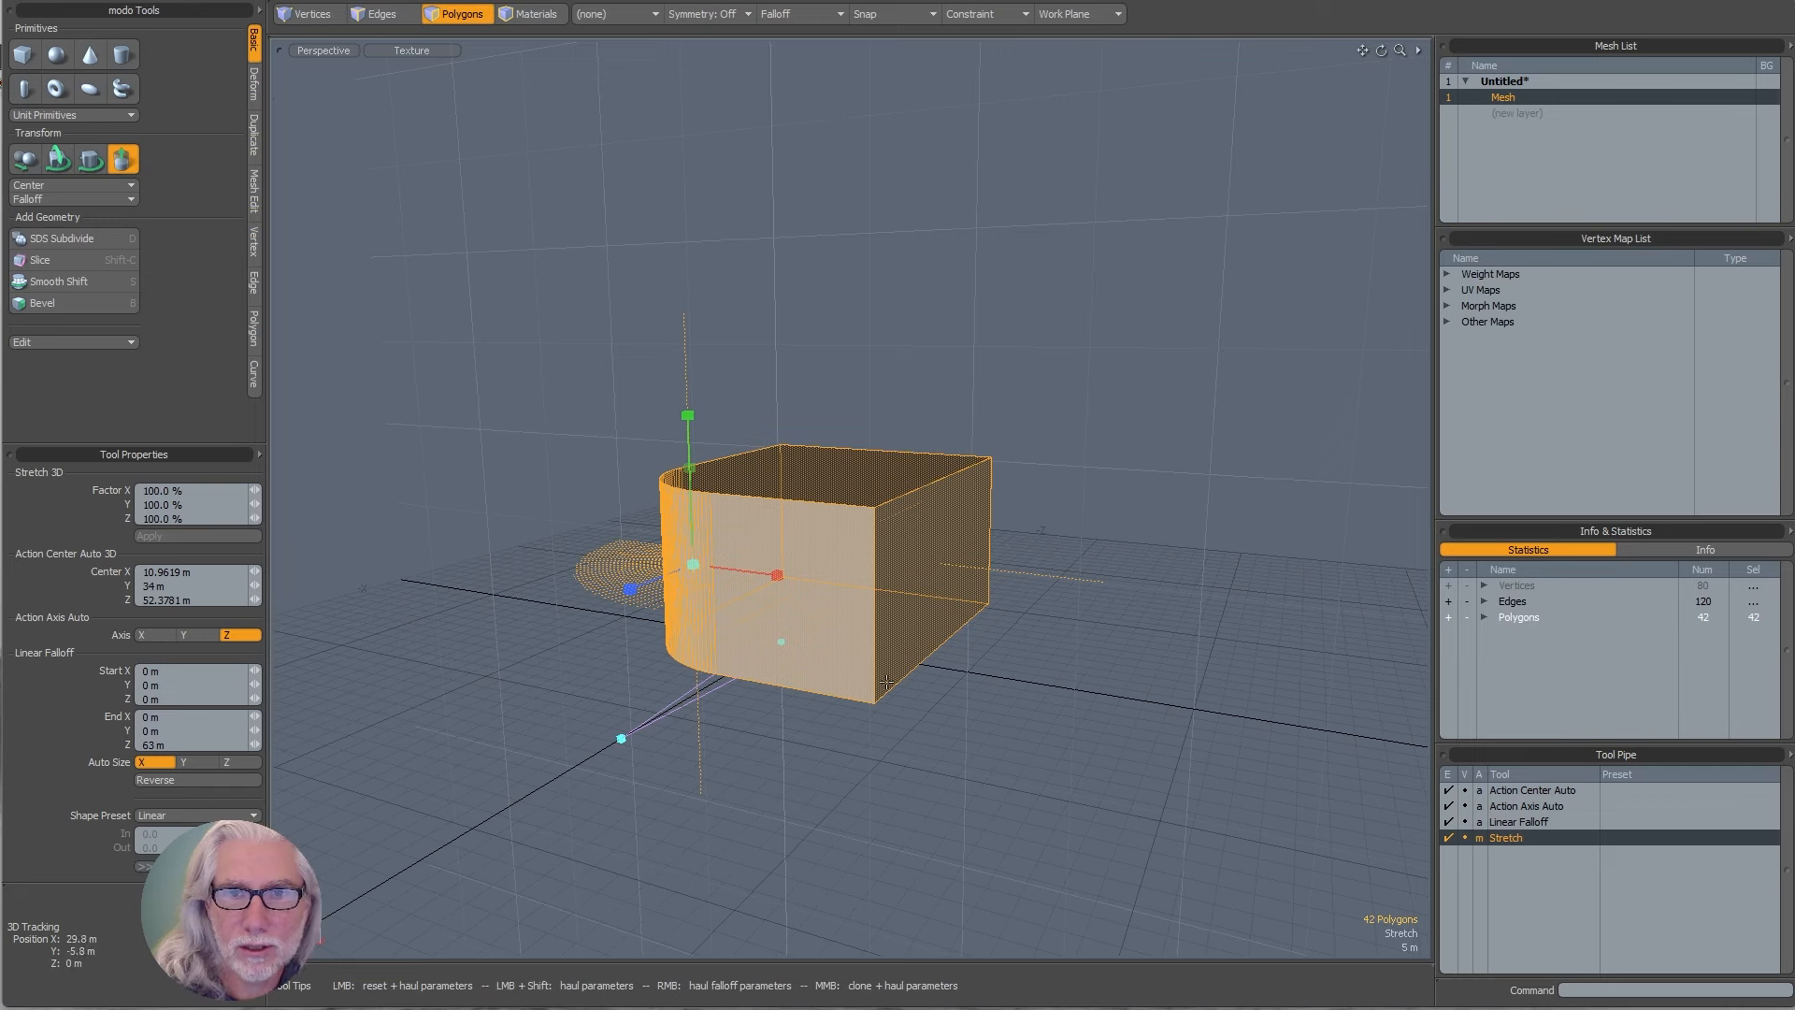
{"action": "left_click_drag", "start_coordinate": [887, 683], "coordinate": [974, 496], "text": "alt"}
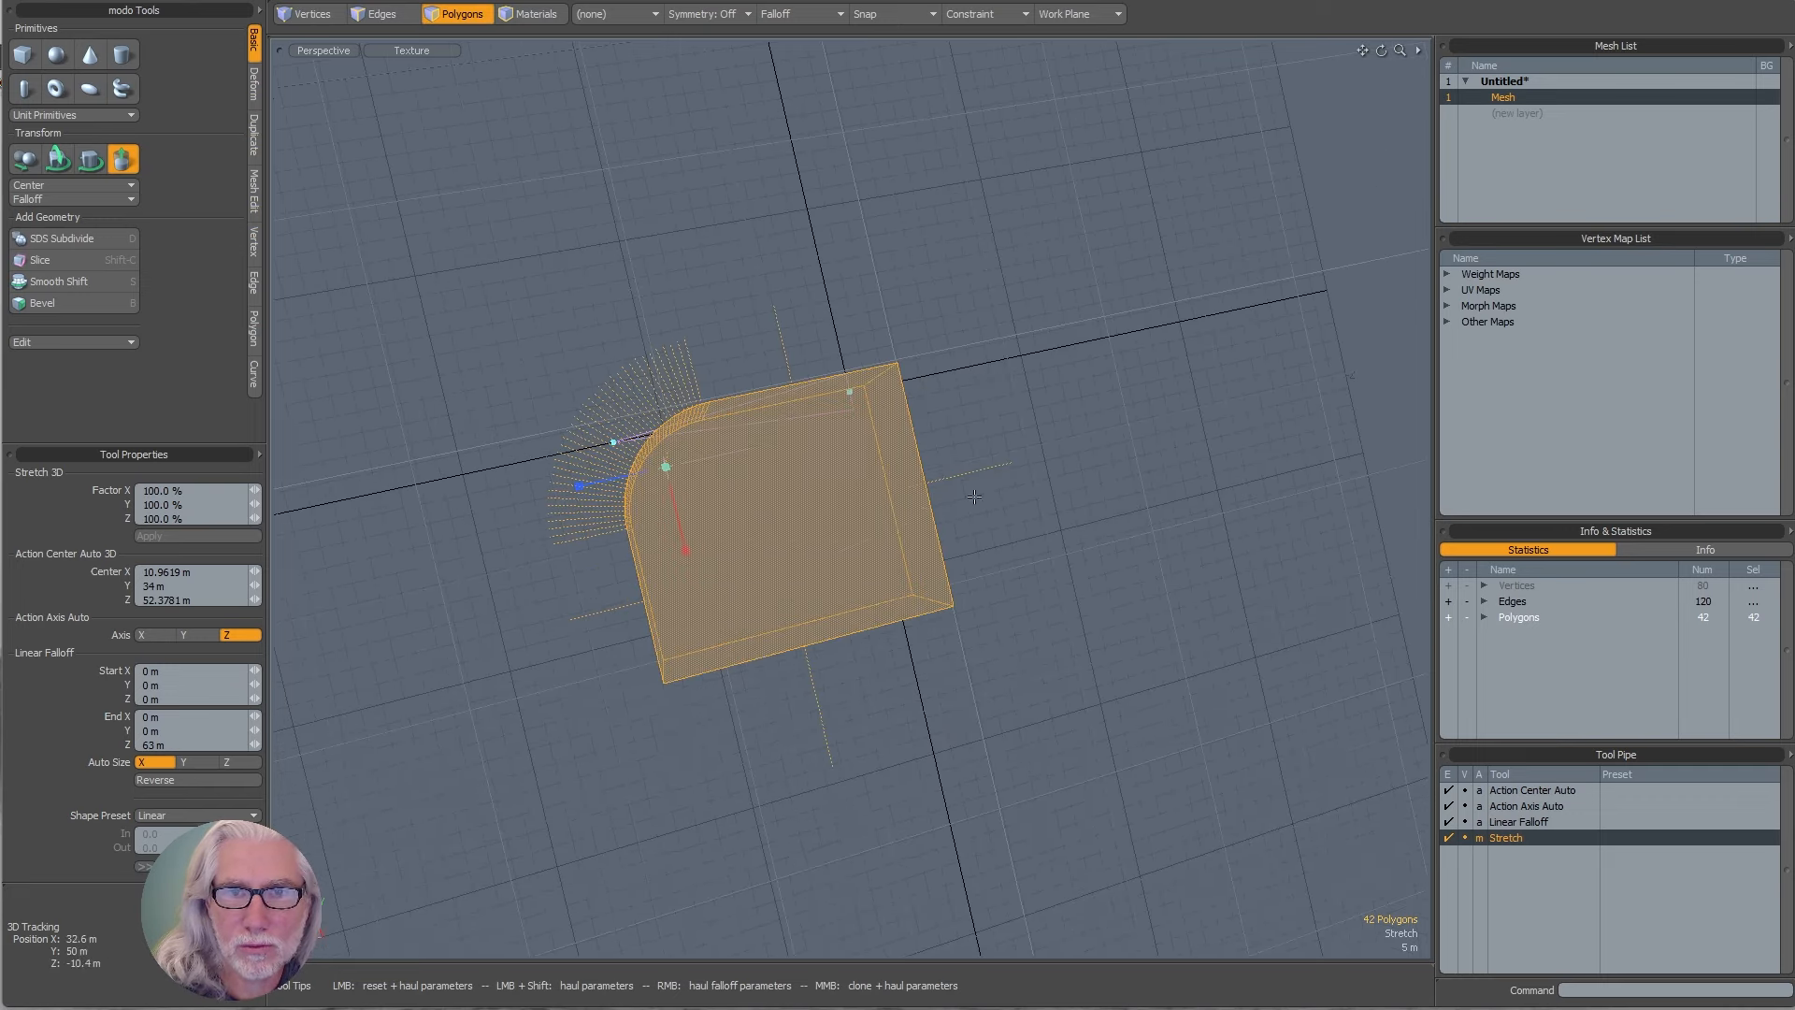
{"action": "right_click_drag", "start_coordinate": [974, 497], "coordinate": [592, 589]}
{"action": "left_click_drag", "start_coordinate": [593, 589], "coordinate": [1035, 558], "text": "alt"}
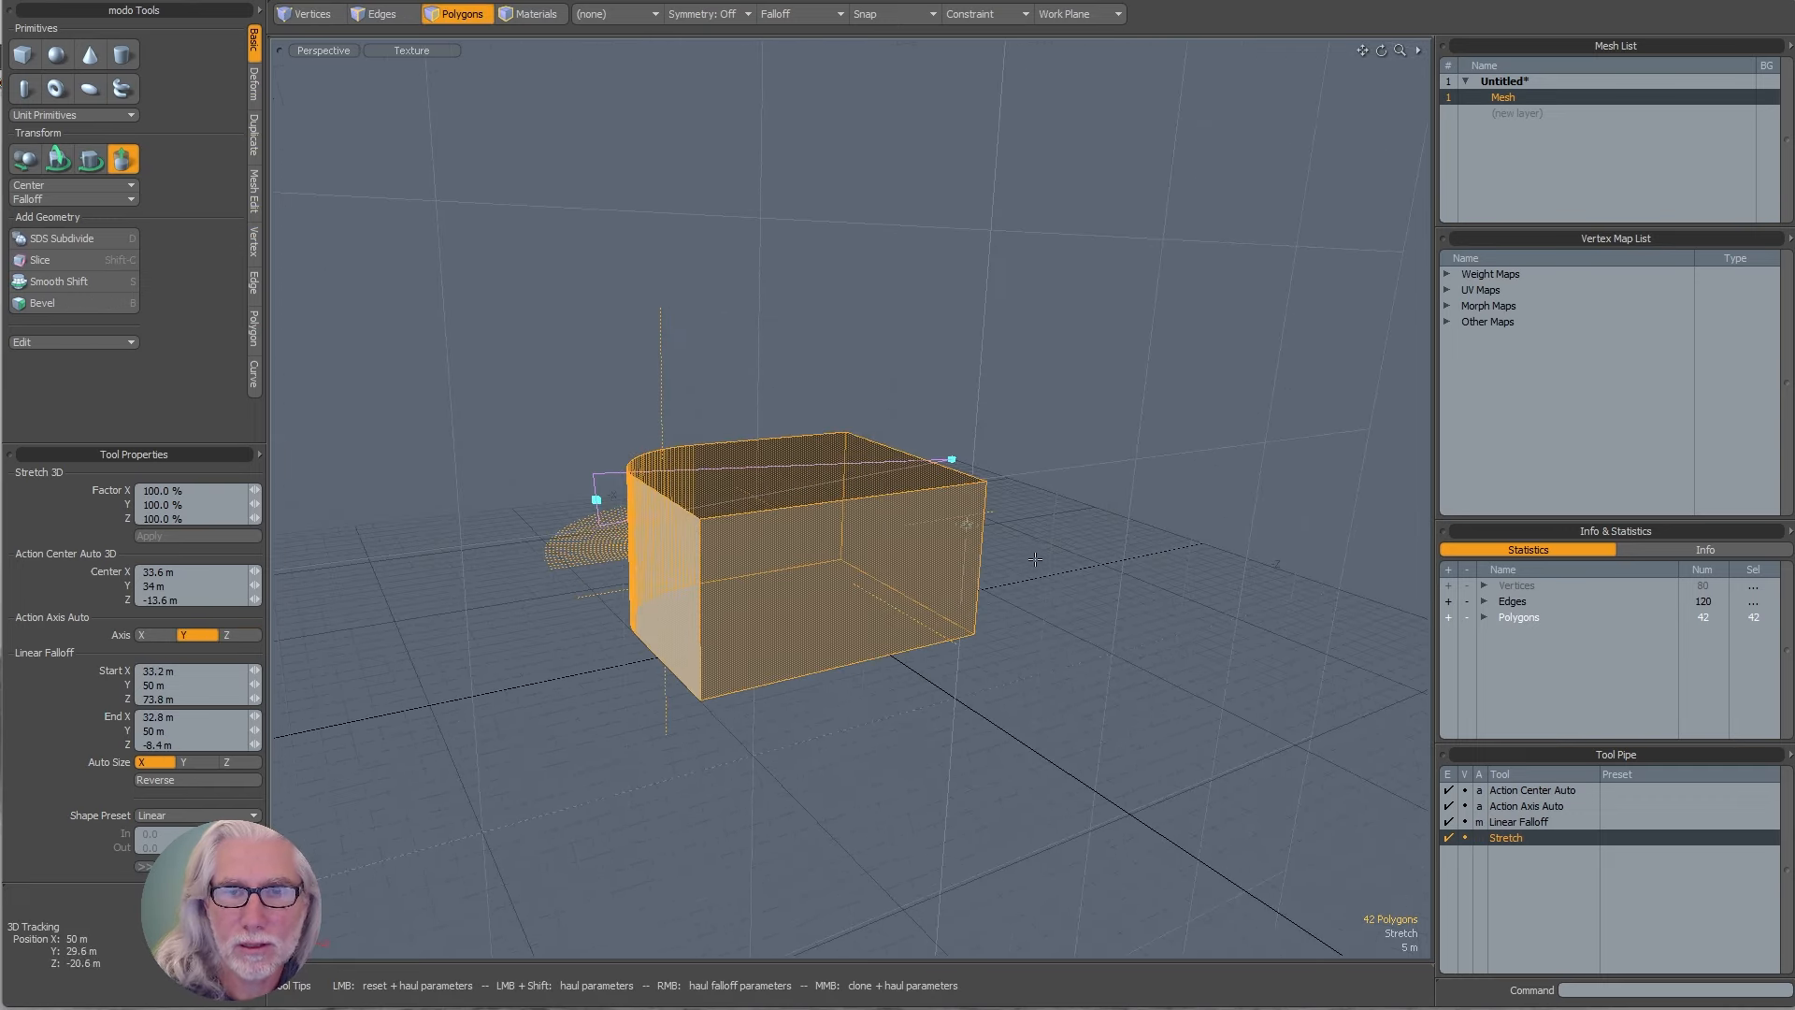
- Move the box up about 59 m with the Linear falloff, undo the move and drop the tool
{"action": "key", "text": "w"}
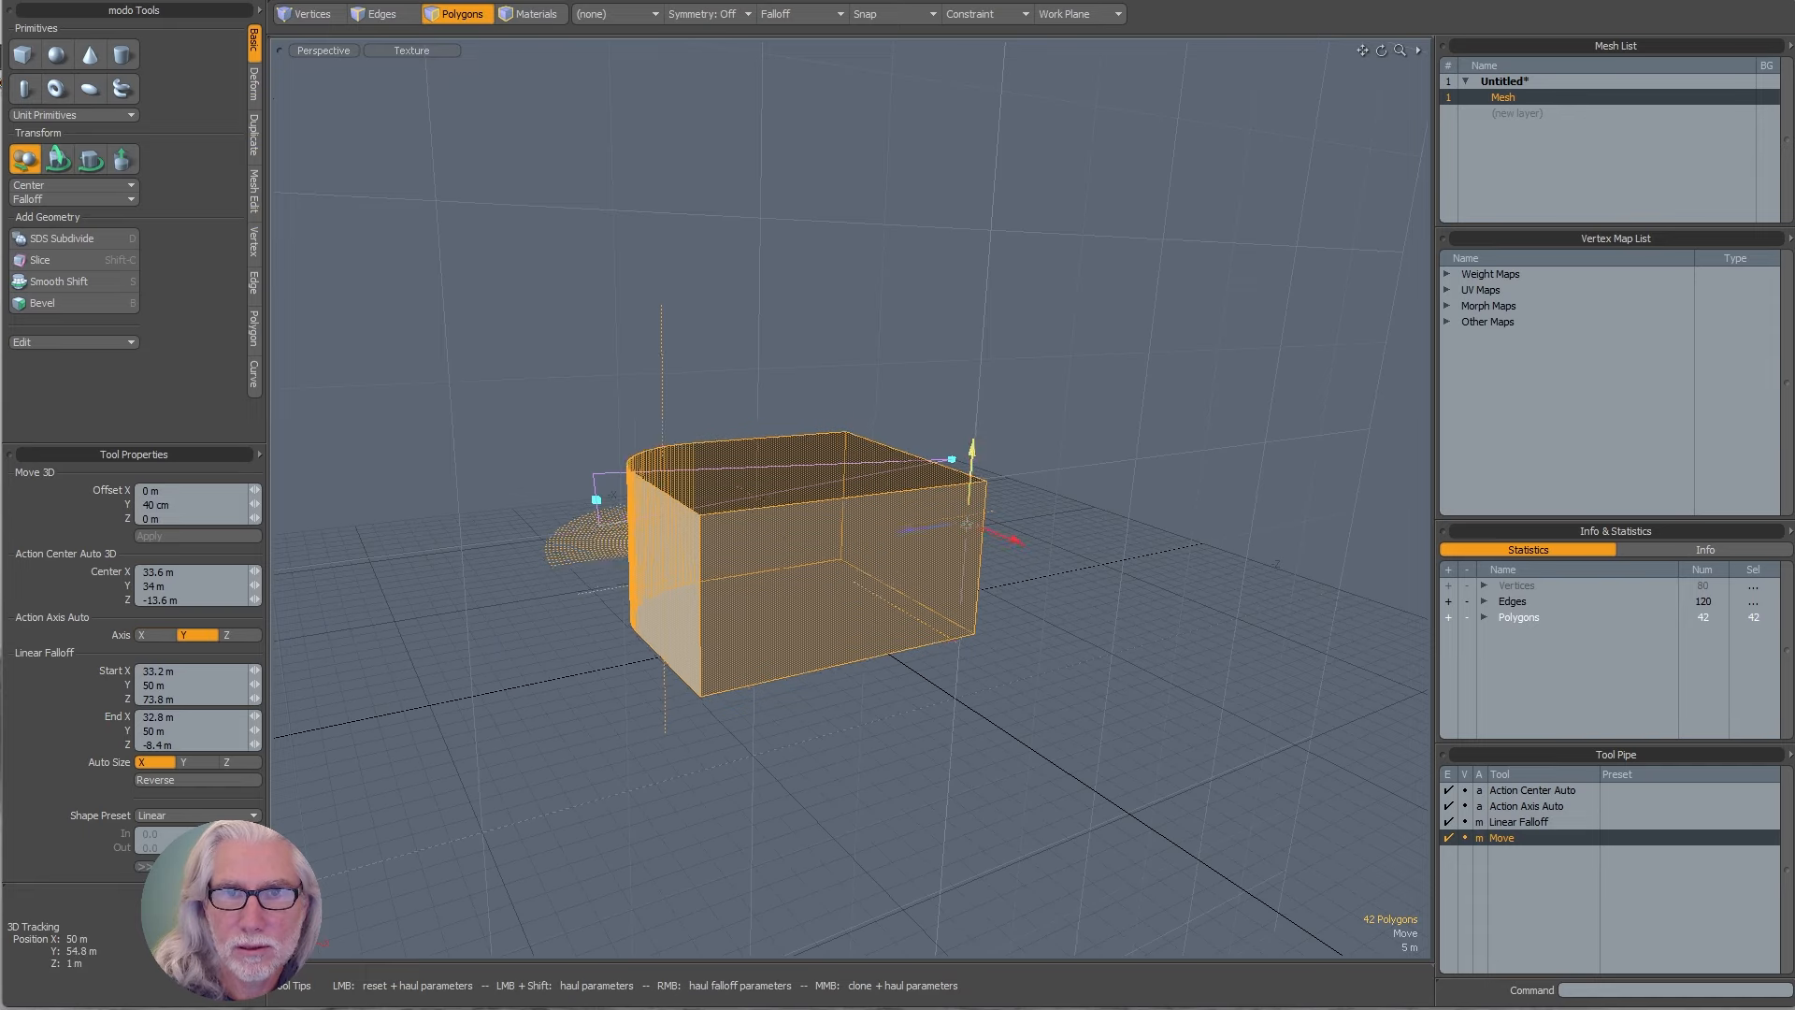
{"action": "left_click_drag", "start_coordinate": [977, 451], "coordinate": [986, 177]}
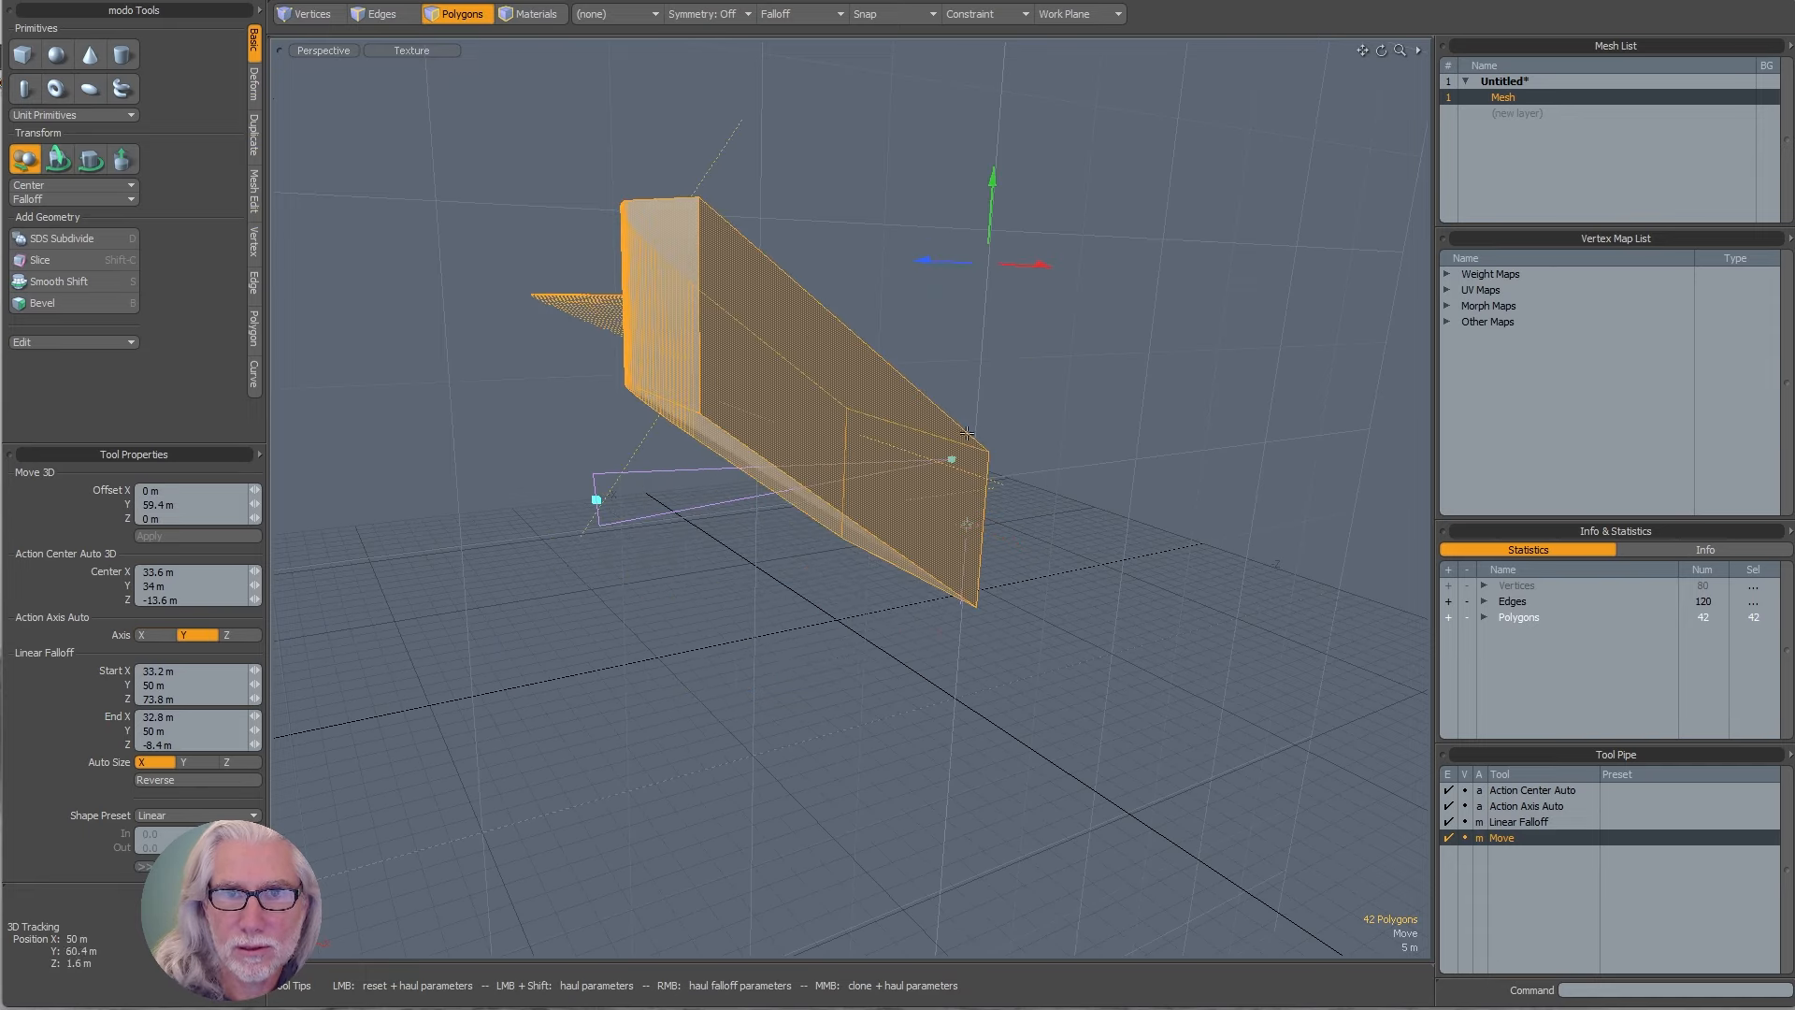
{"action": "key", "text": "ctrl+z"}
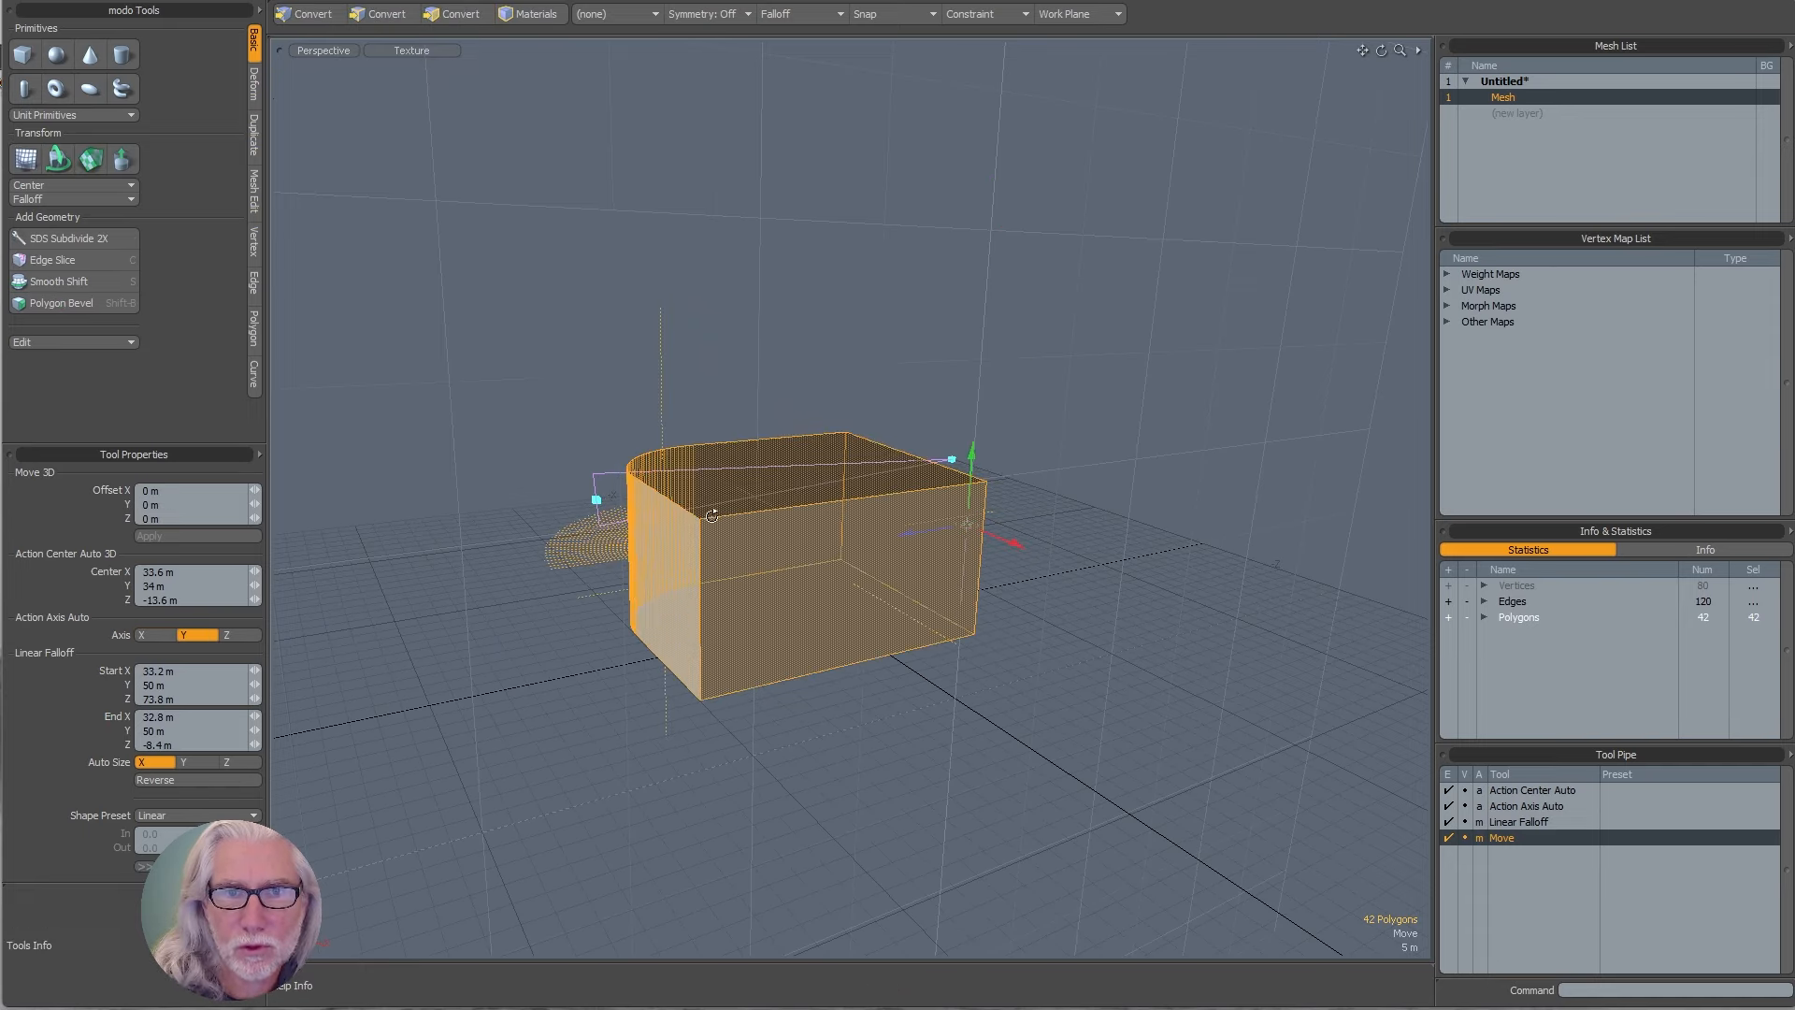
{"action": "key", "text": "q"}
- Select only the box's top polygon, look at the Move handles on it and drop the Move tool
{"action": "left_click_drag", "start_coordinate": [710, 671], "coordinate": [834, 523], "text": "alt"}
{"action": "key", "text": "Escape"}
{"action": "left_click", "coordinate": [847, 443]}
{"action": "key", "text": "w"}
{"action": "left_click_drag", "start_coordinate": [898, 598], "coordinate": [976, 547], "text": "alt"}
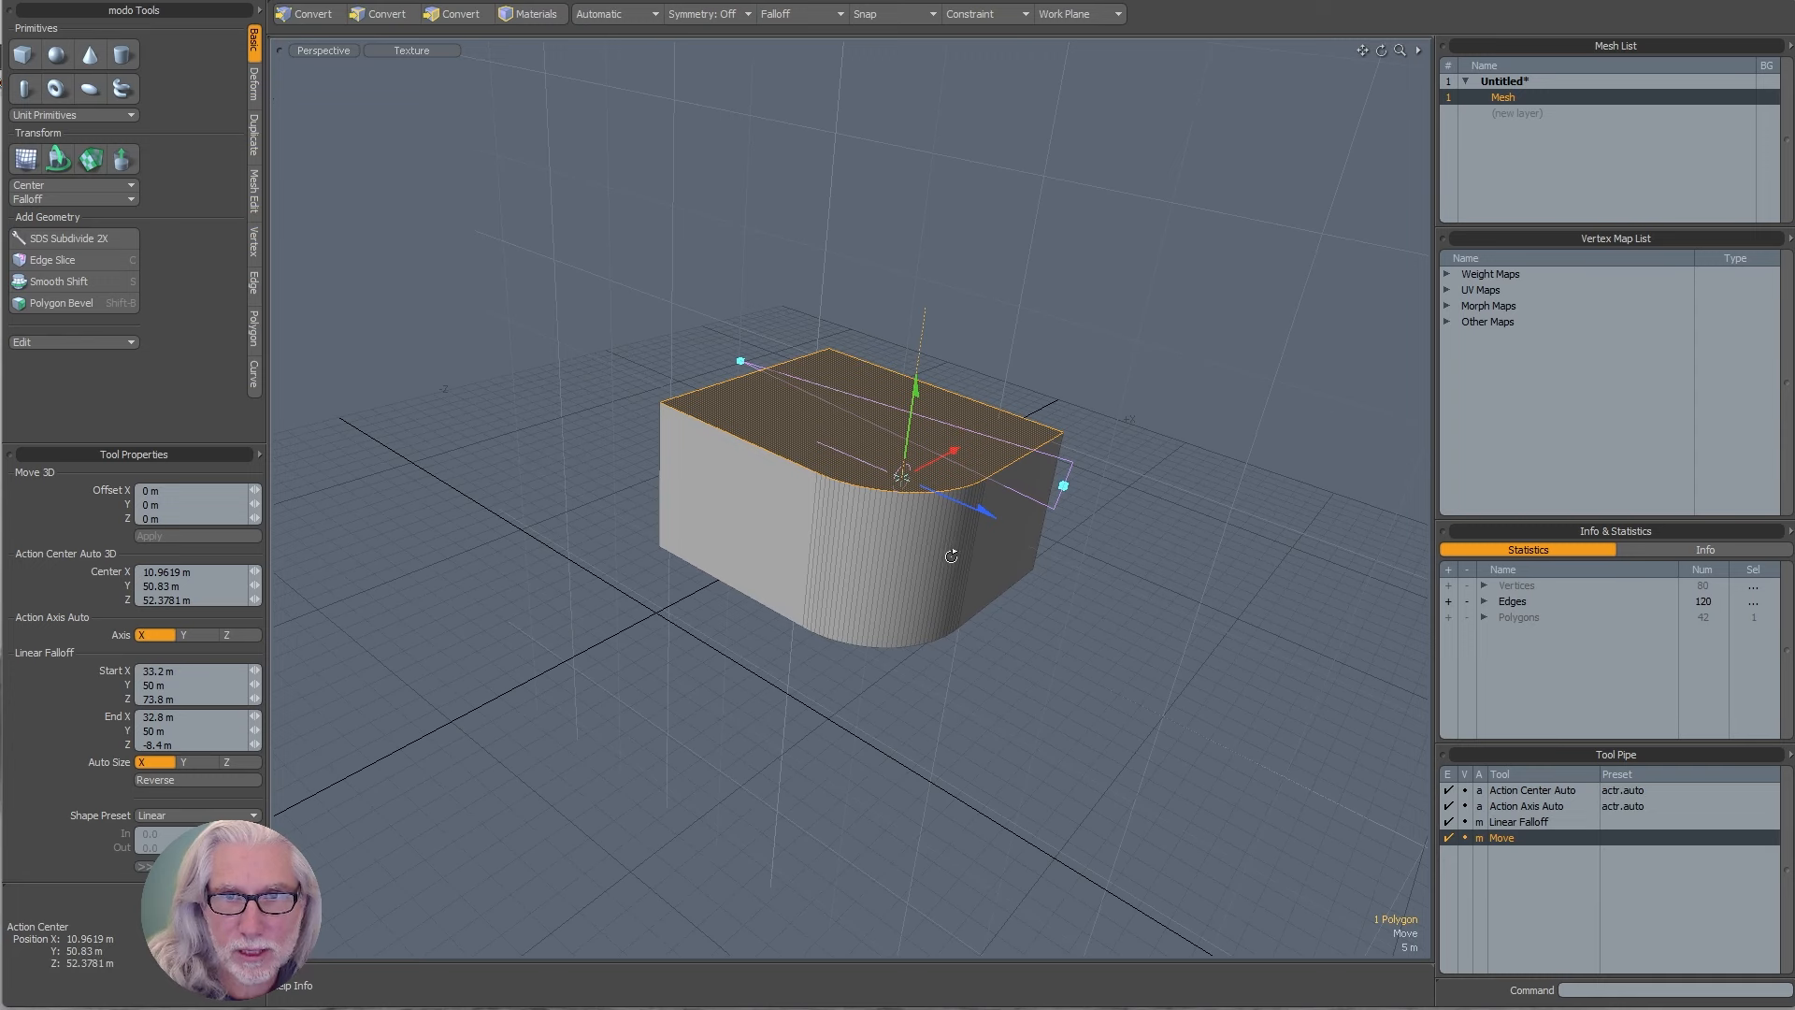
{"action": "key", "text": "space"}
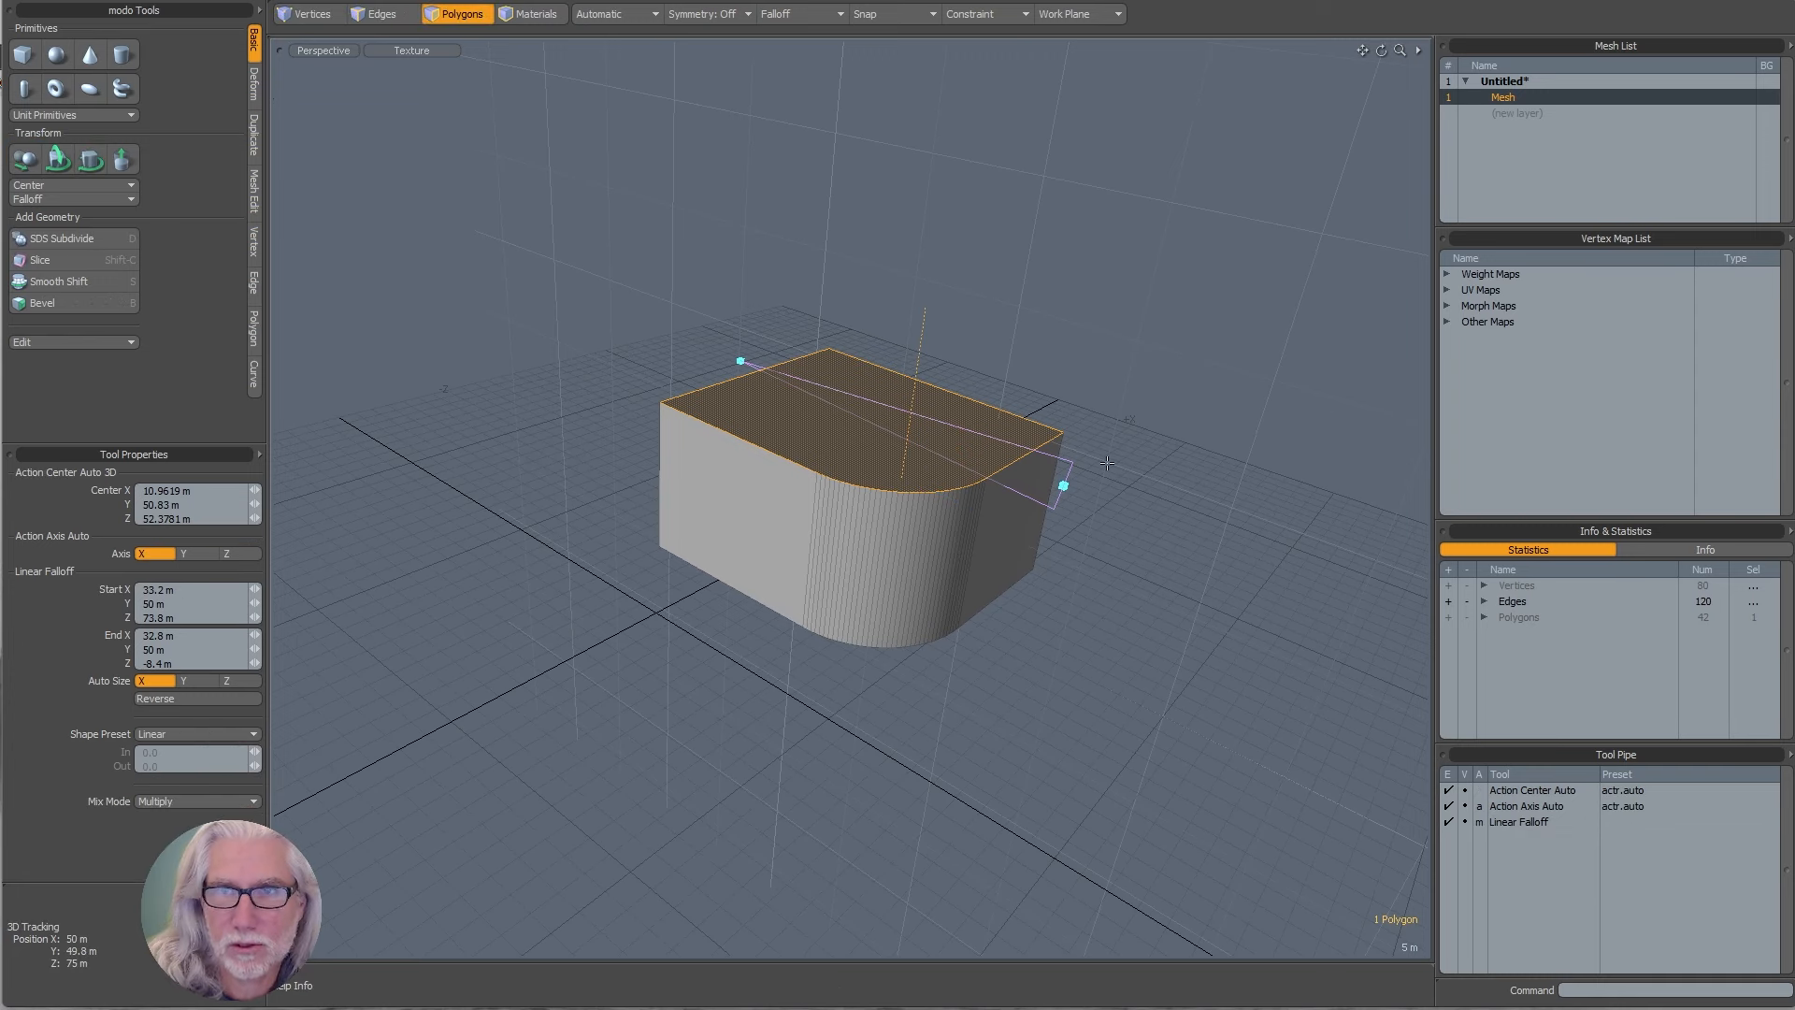
- Clear the selection, delete the whole box and add a unit cube fitted to the view
{"action": "left_click", "coordinate": [1014, 267]}
{"action": "key", "text": "Delete"}
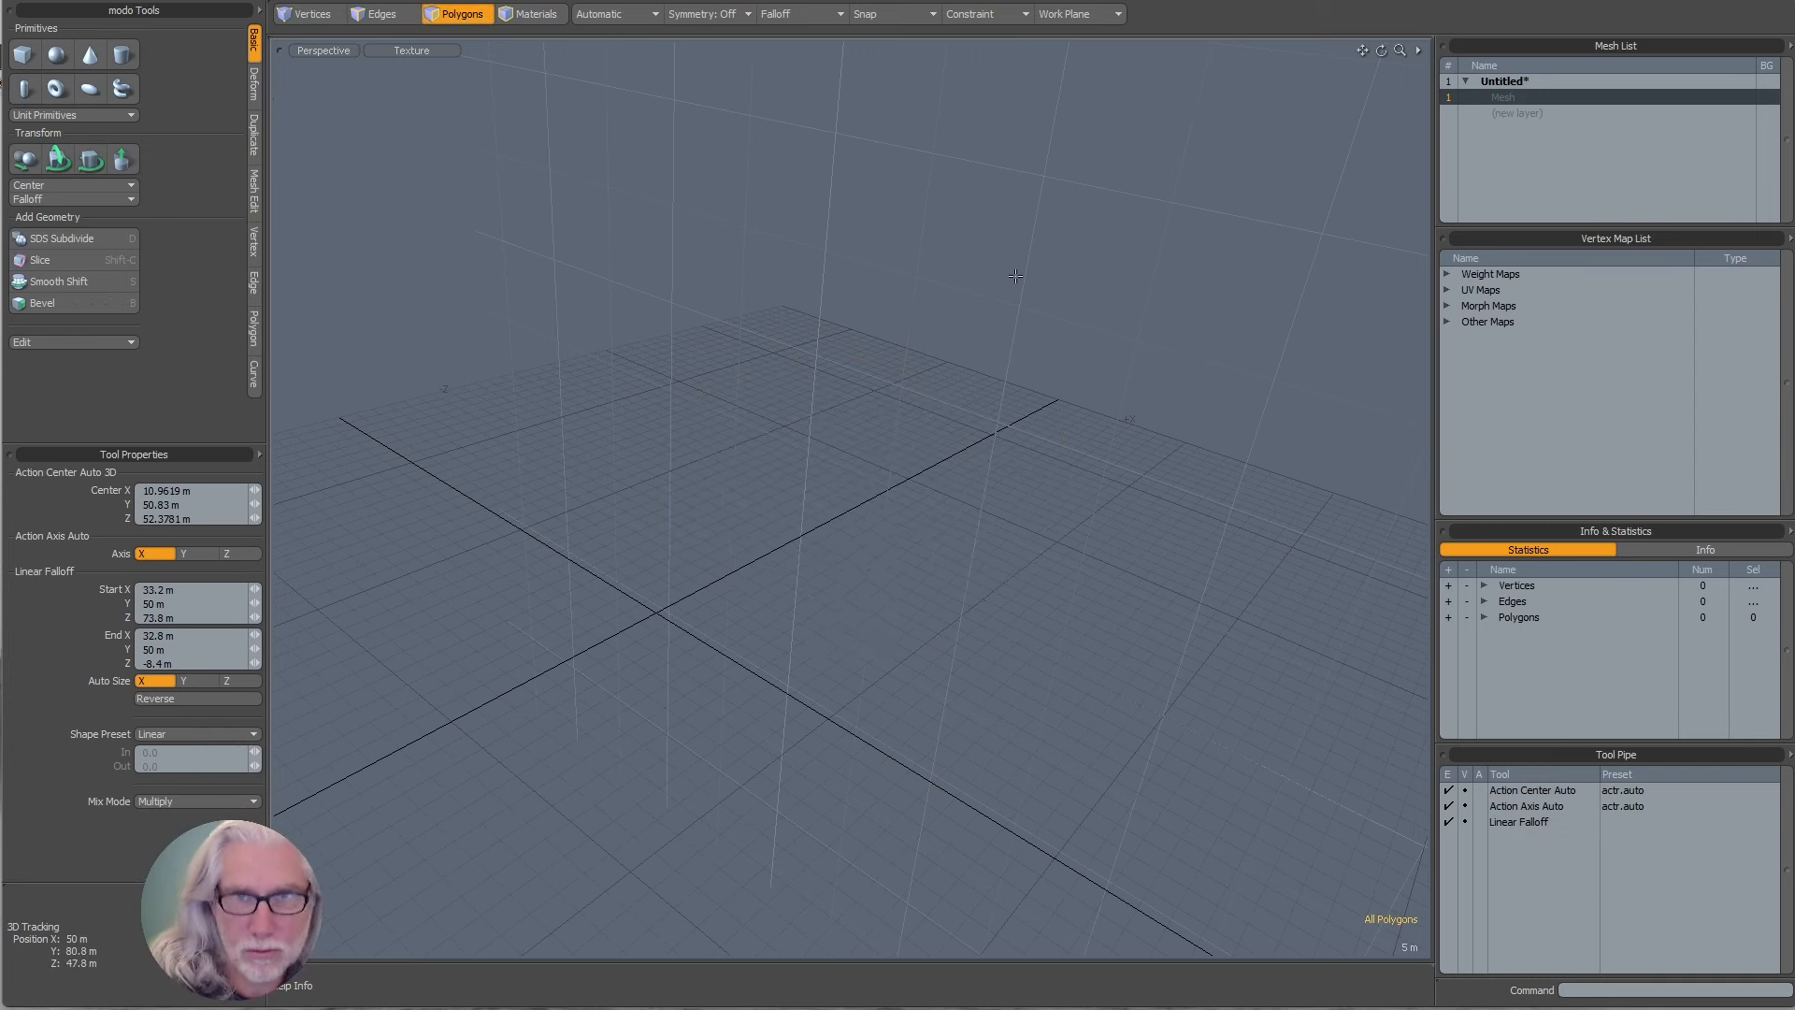
{"action": "left_click", "coordinate": [24, 56], "text": "shift"}
{"action": "key", "text": "a"}
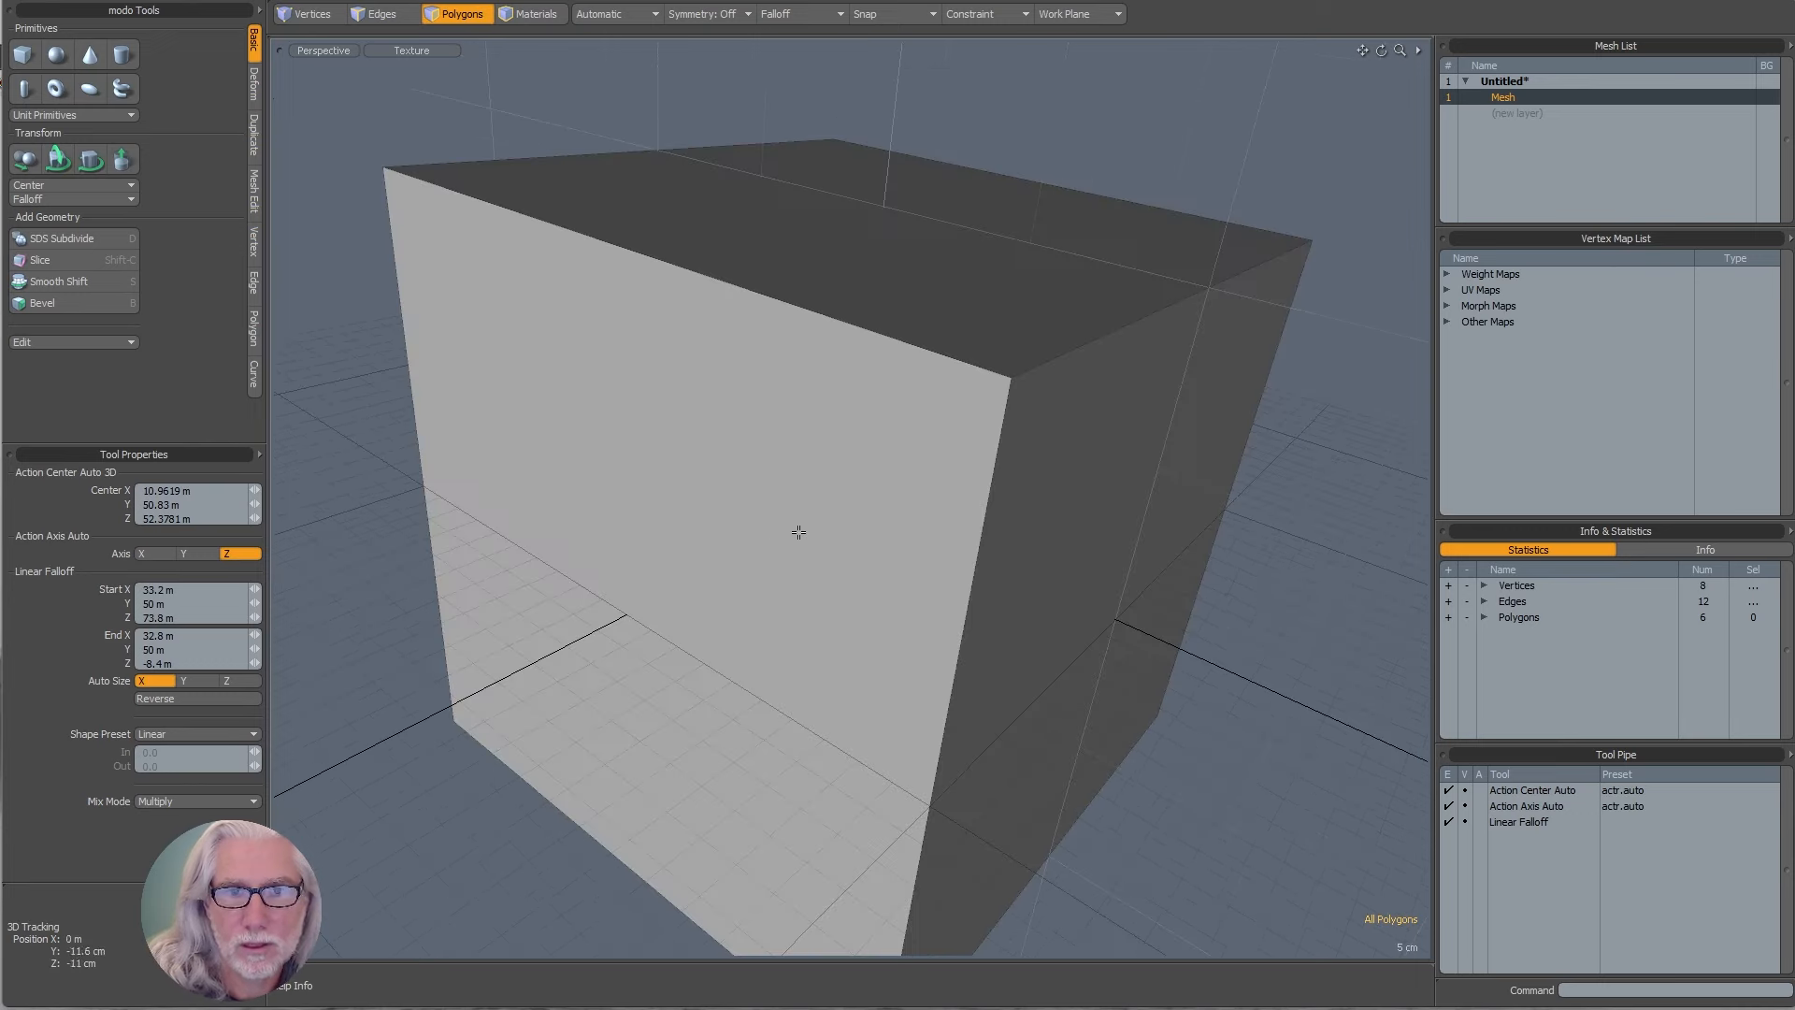
- Select one upper edge of the unit cube in edge mode and activate the Move tool on it
{"action": "key", "text": "2"}
{"action": "left_click", "coordinate": [853, 333]}
{"action": "left_click_drag", "start_coordinate": [853, 332], "coordinate": [701, 381], "text": "alt"}
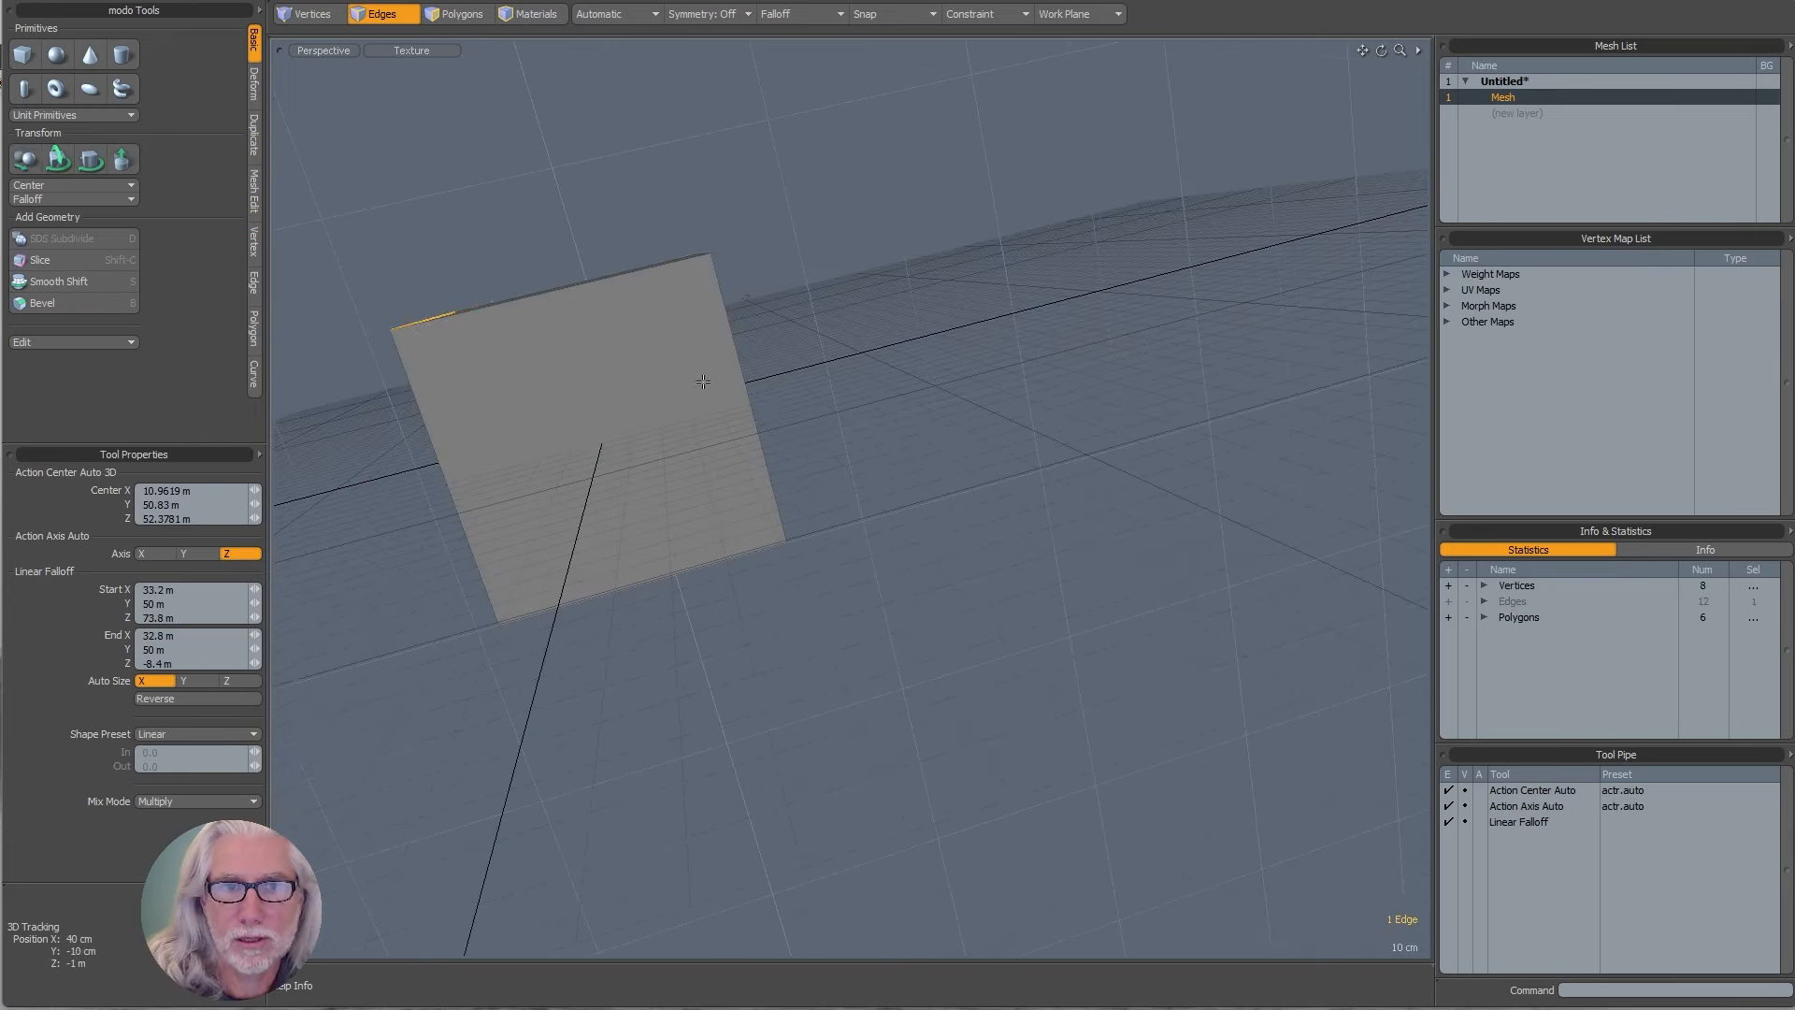
{"action": "key", "text": "w"}
{"action": "key", "text": "a"}
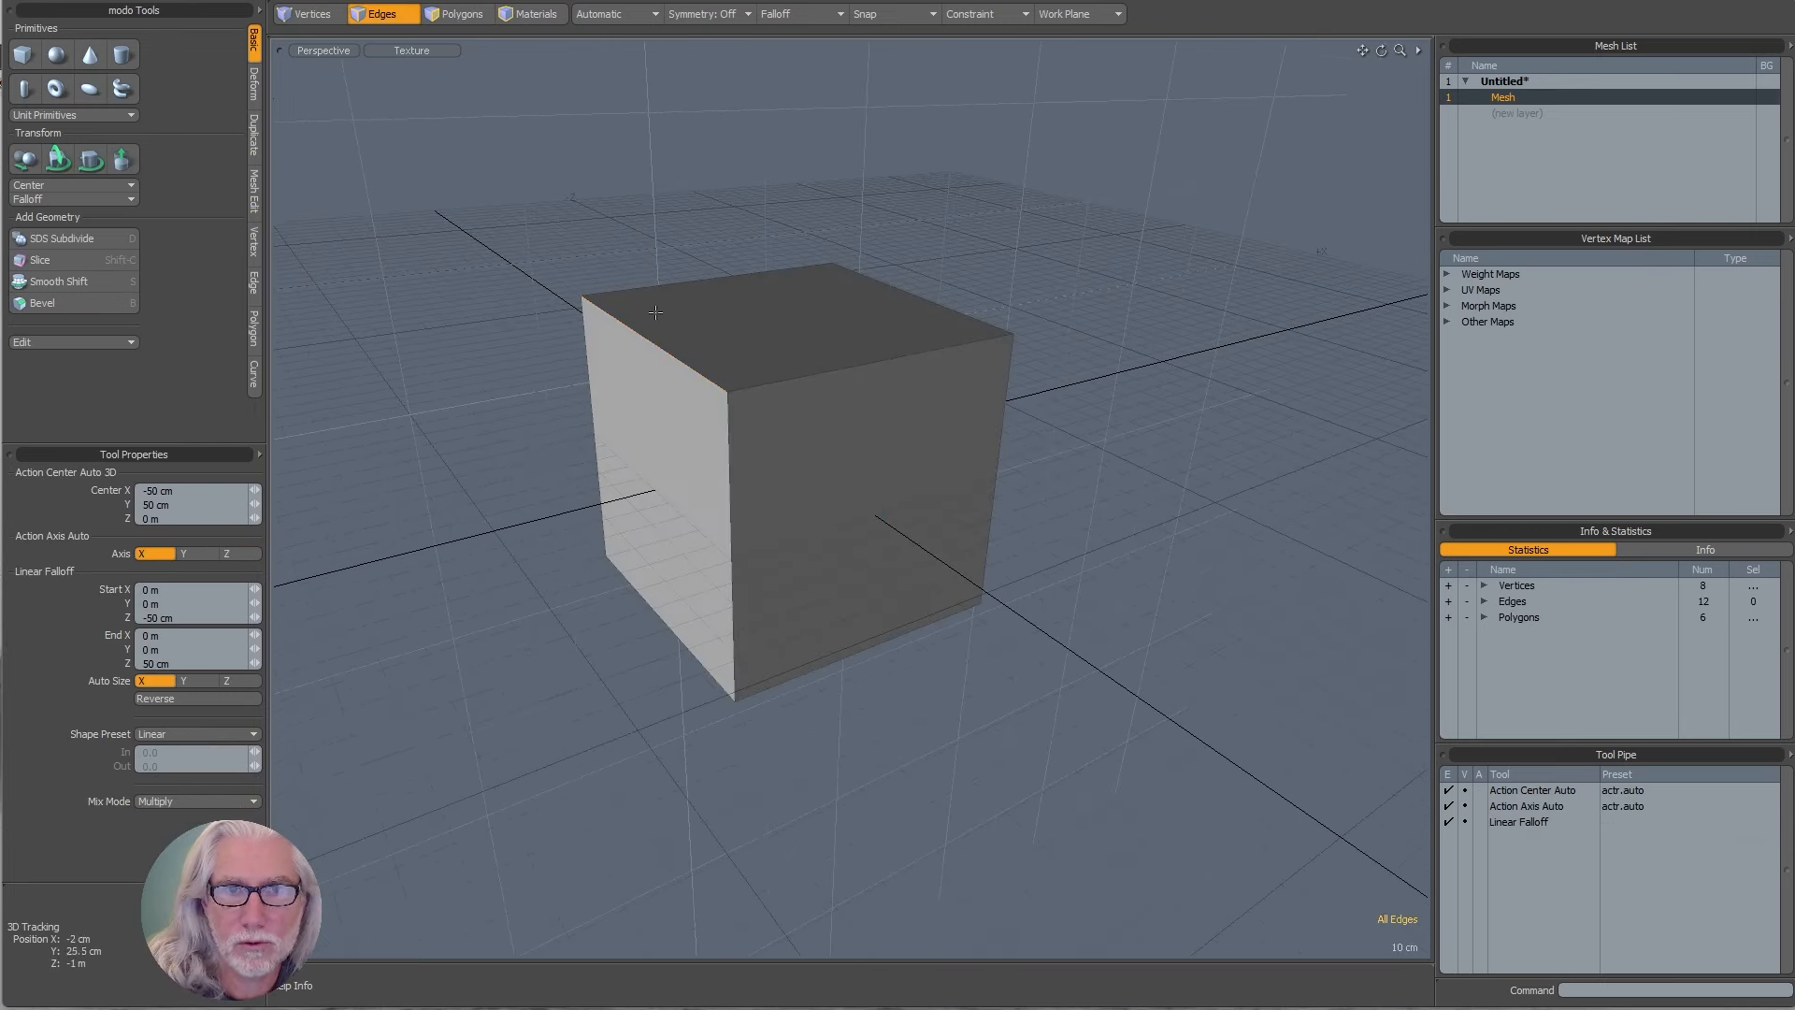
{"action": "key", "text": "w"}
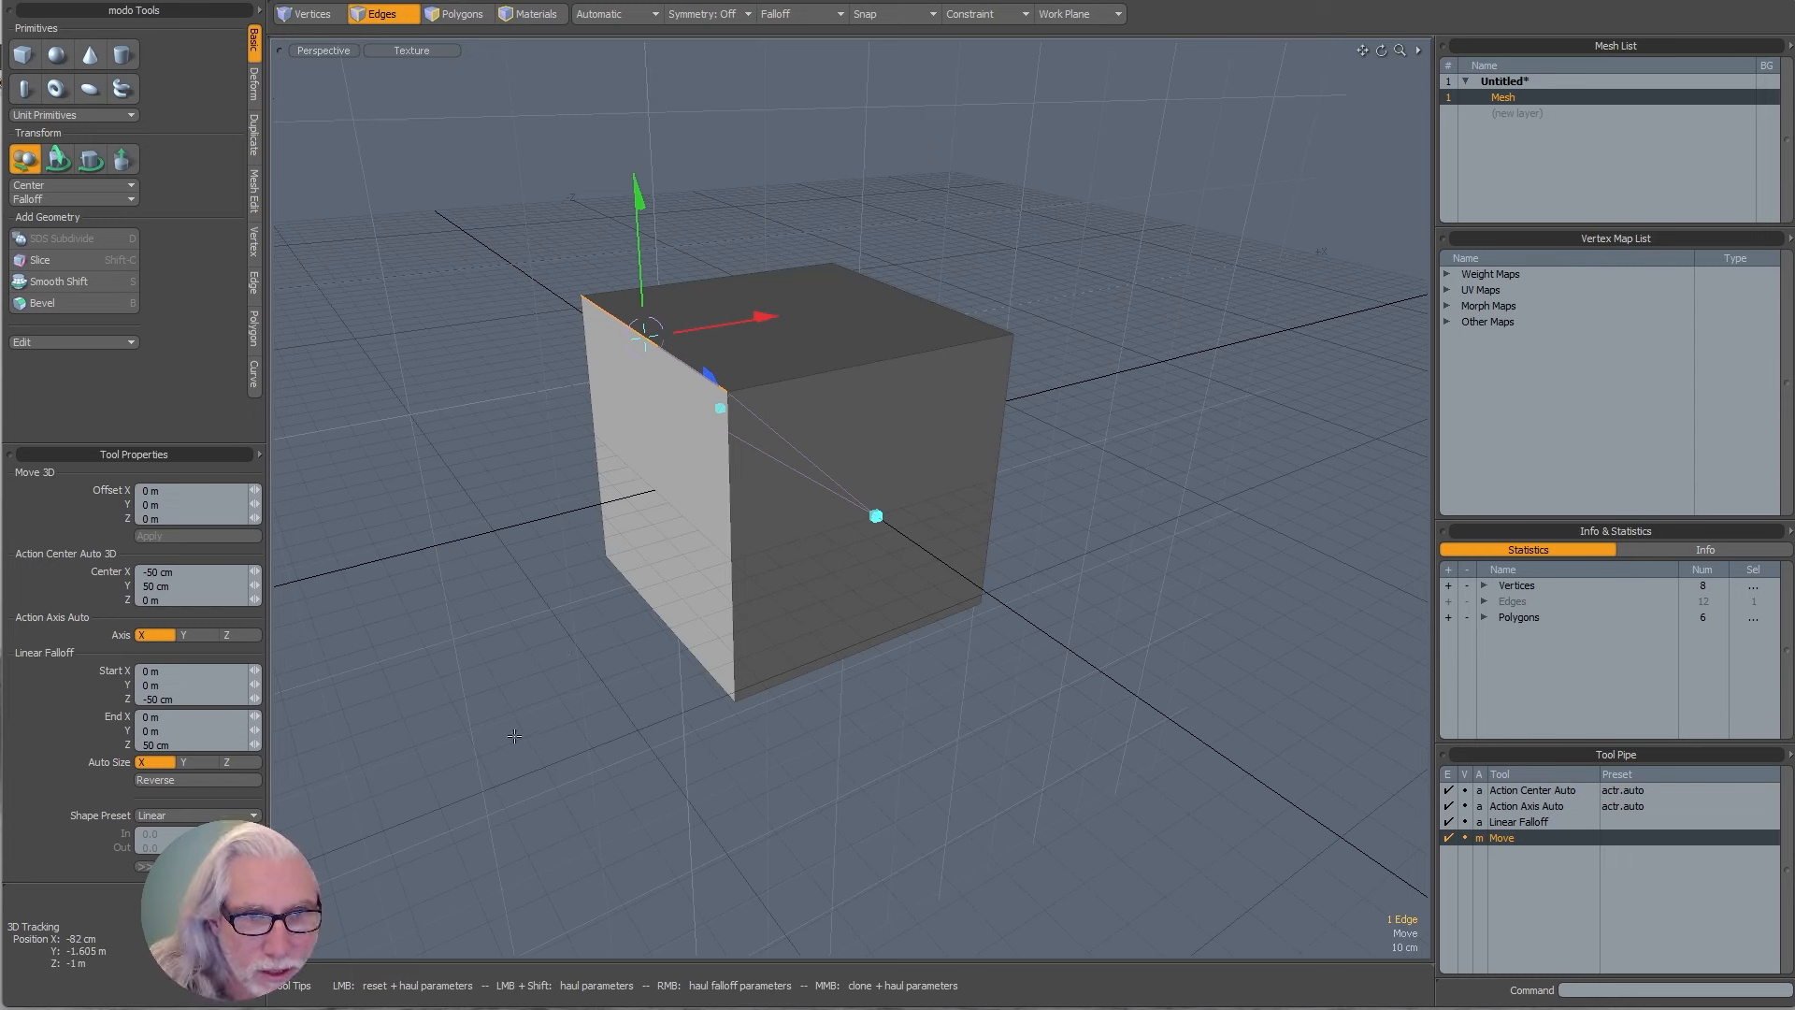
- Remove the Linear falloff and move the selected edge down to slope the cube's top, finishing with the edge deselected
{"action": "left_click", "coordinate": [795, 14]}
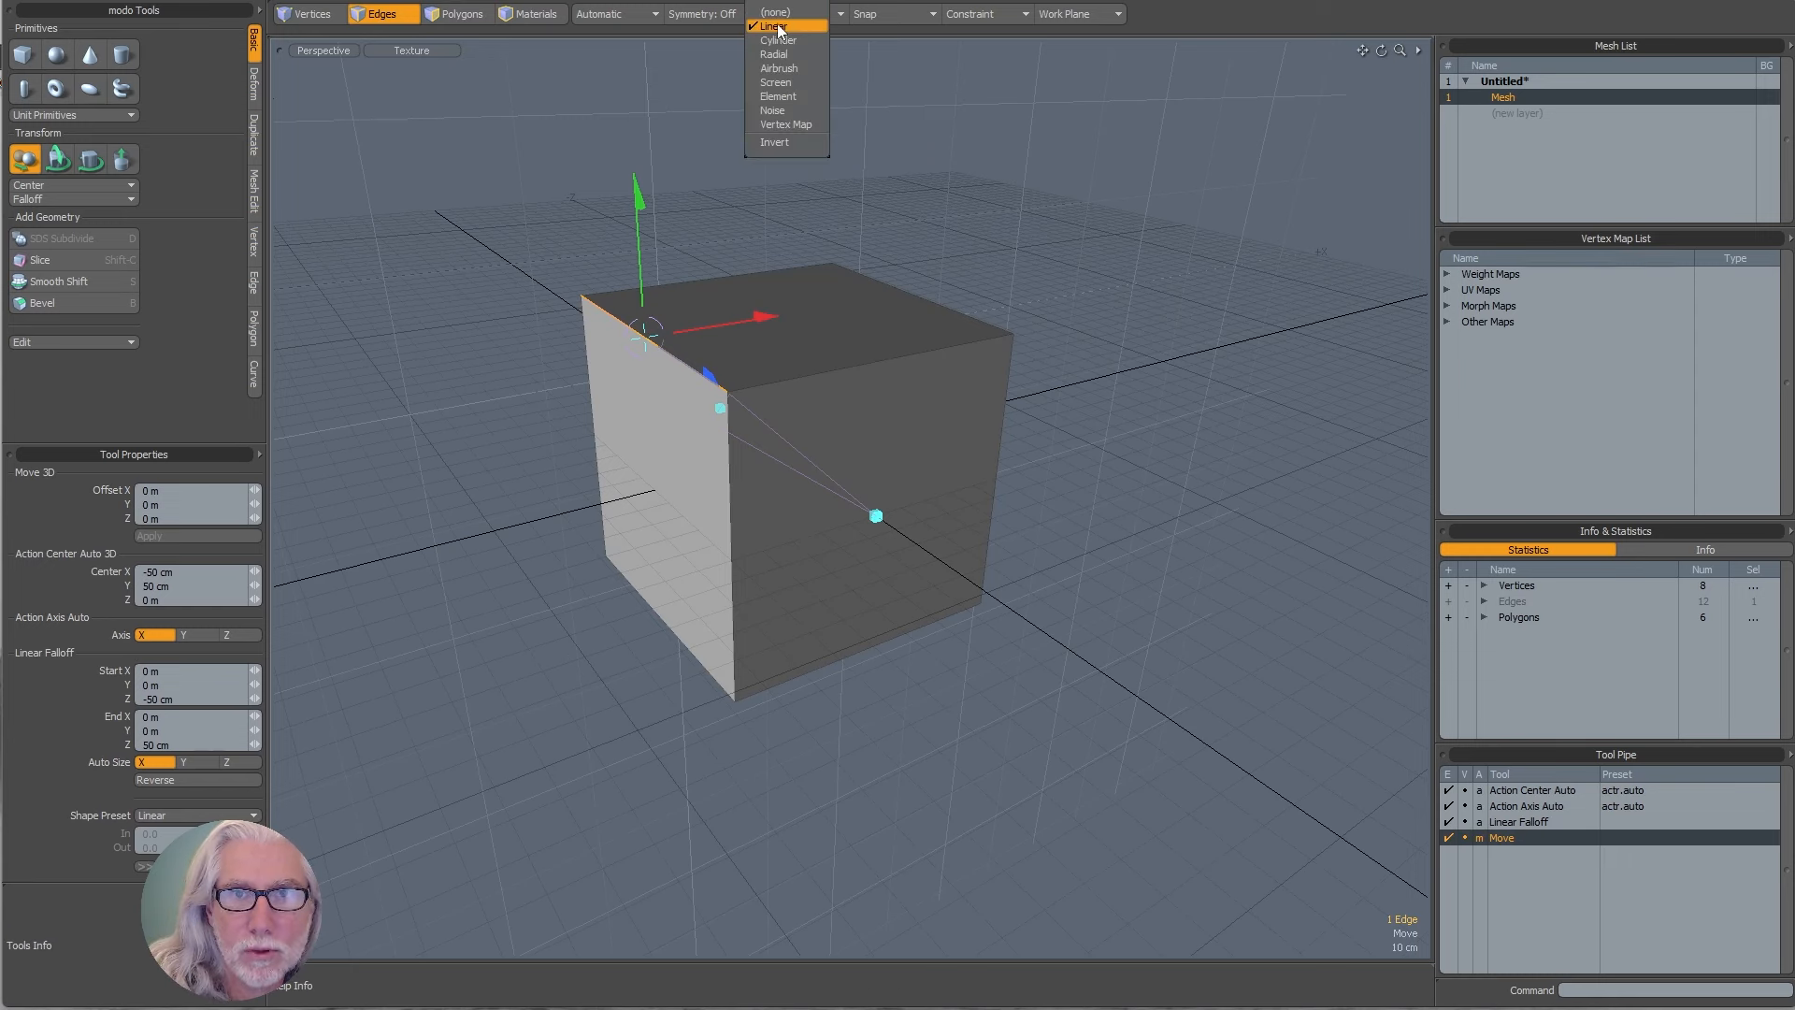
{"action": "left_click", "coordinate": [776, 36]}
{"action": "key", "text": "space"}
{"action": "key", "text": "w"}
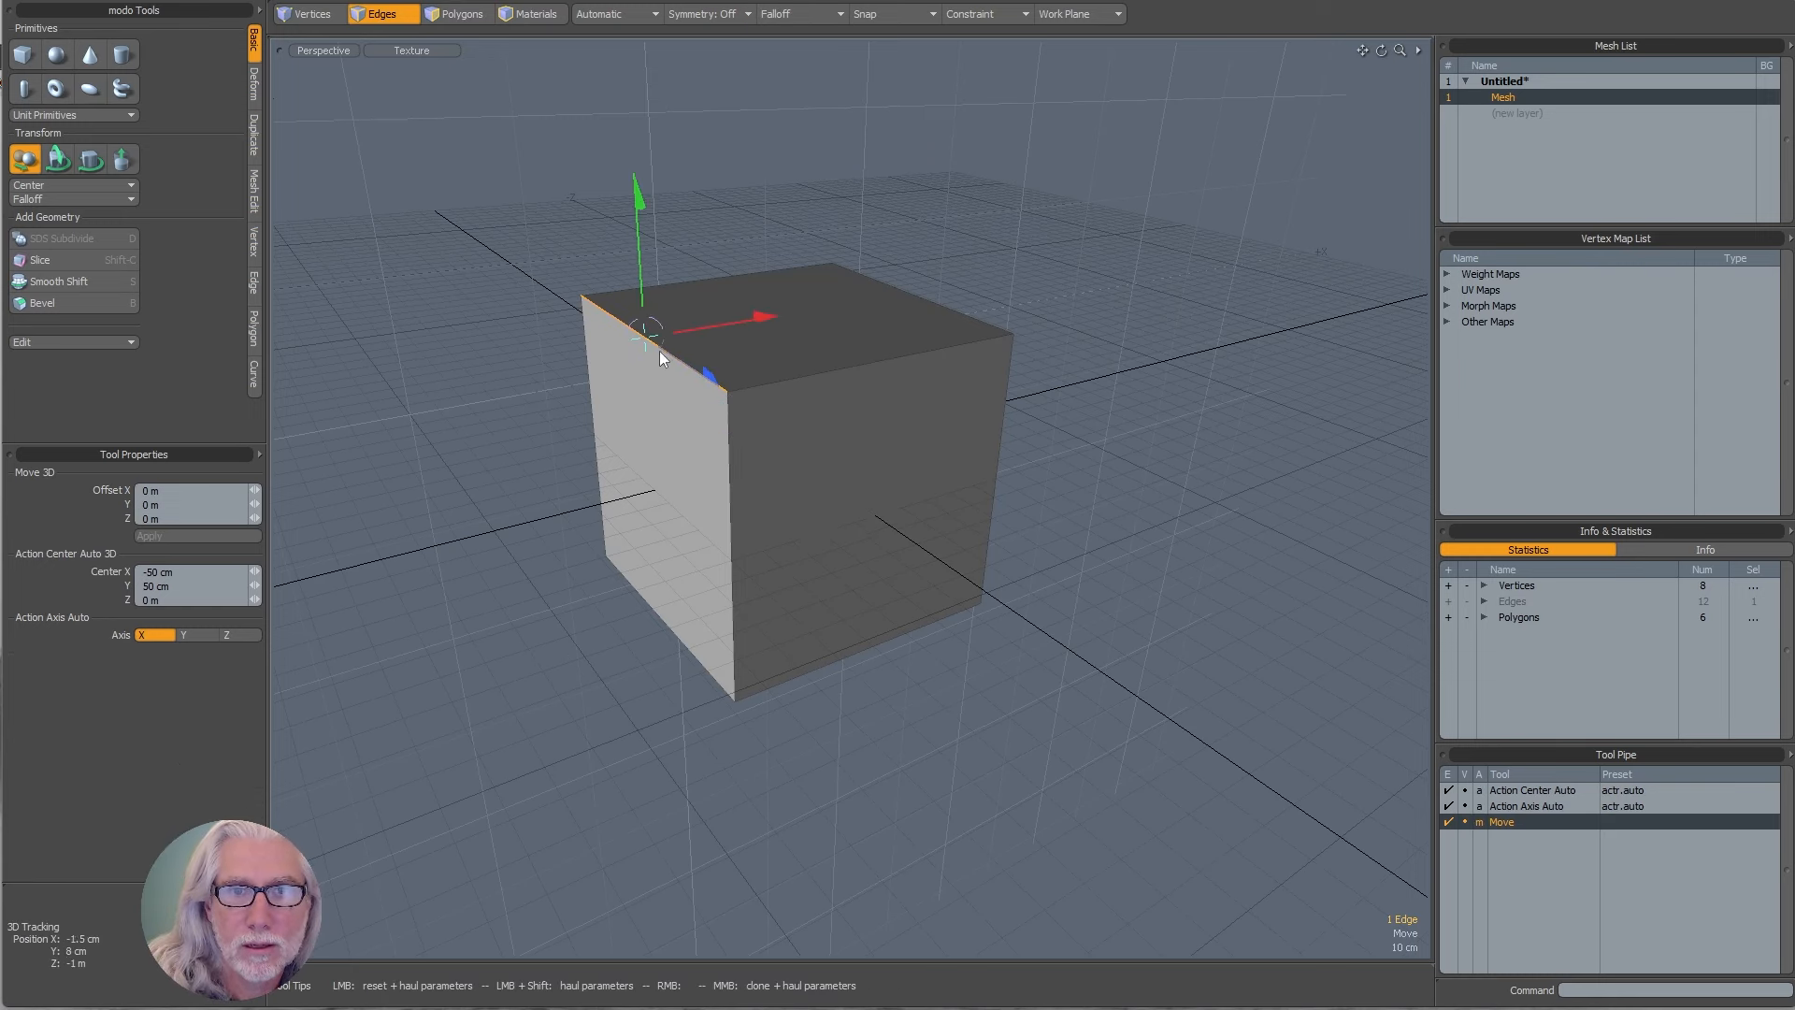
{"action": "left_click_drag", "start_coordinate": [642, 279], "coordinate": [652, 457]}
{"action": "key", "text": "space"}
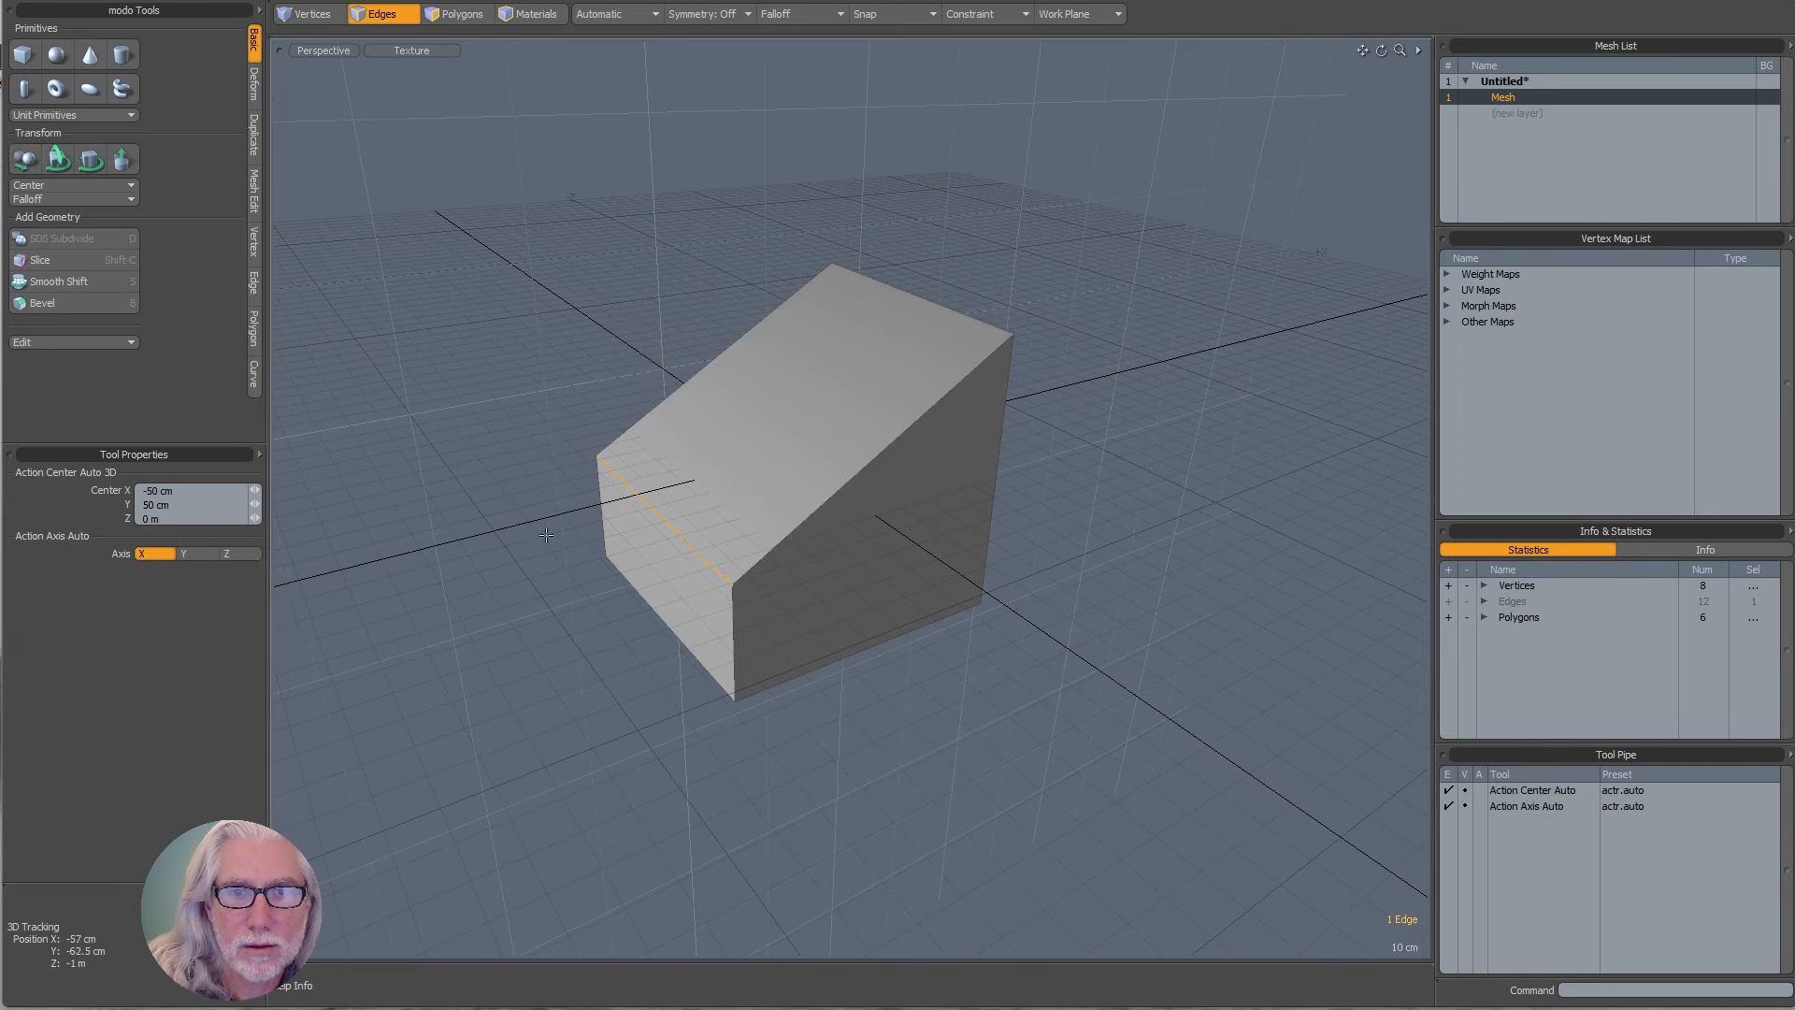
{"action": "left_click", "coordinate": [544, 531]}
{"action": "left_click_drag", "start_coordinate": [543, 531], "coordinate": [603, 565], "text": "alt"}
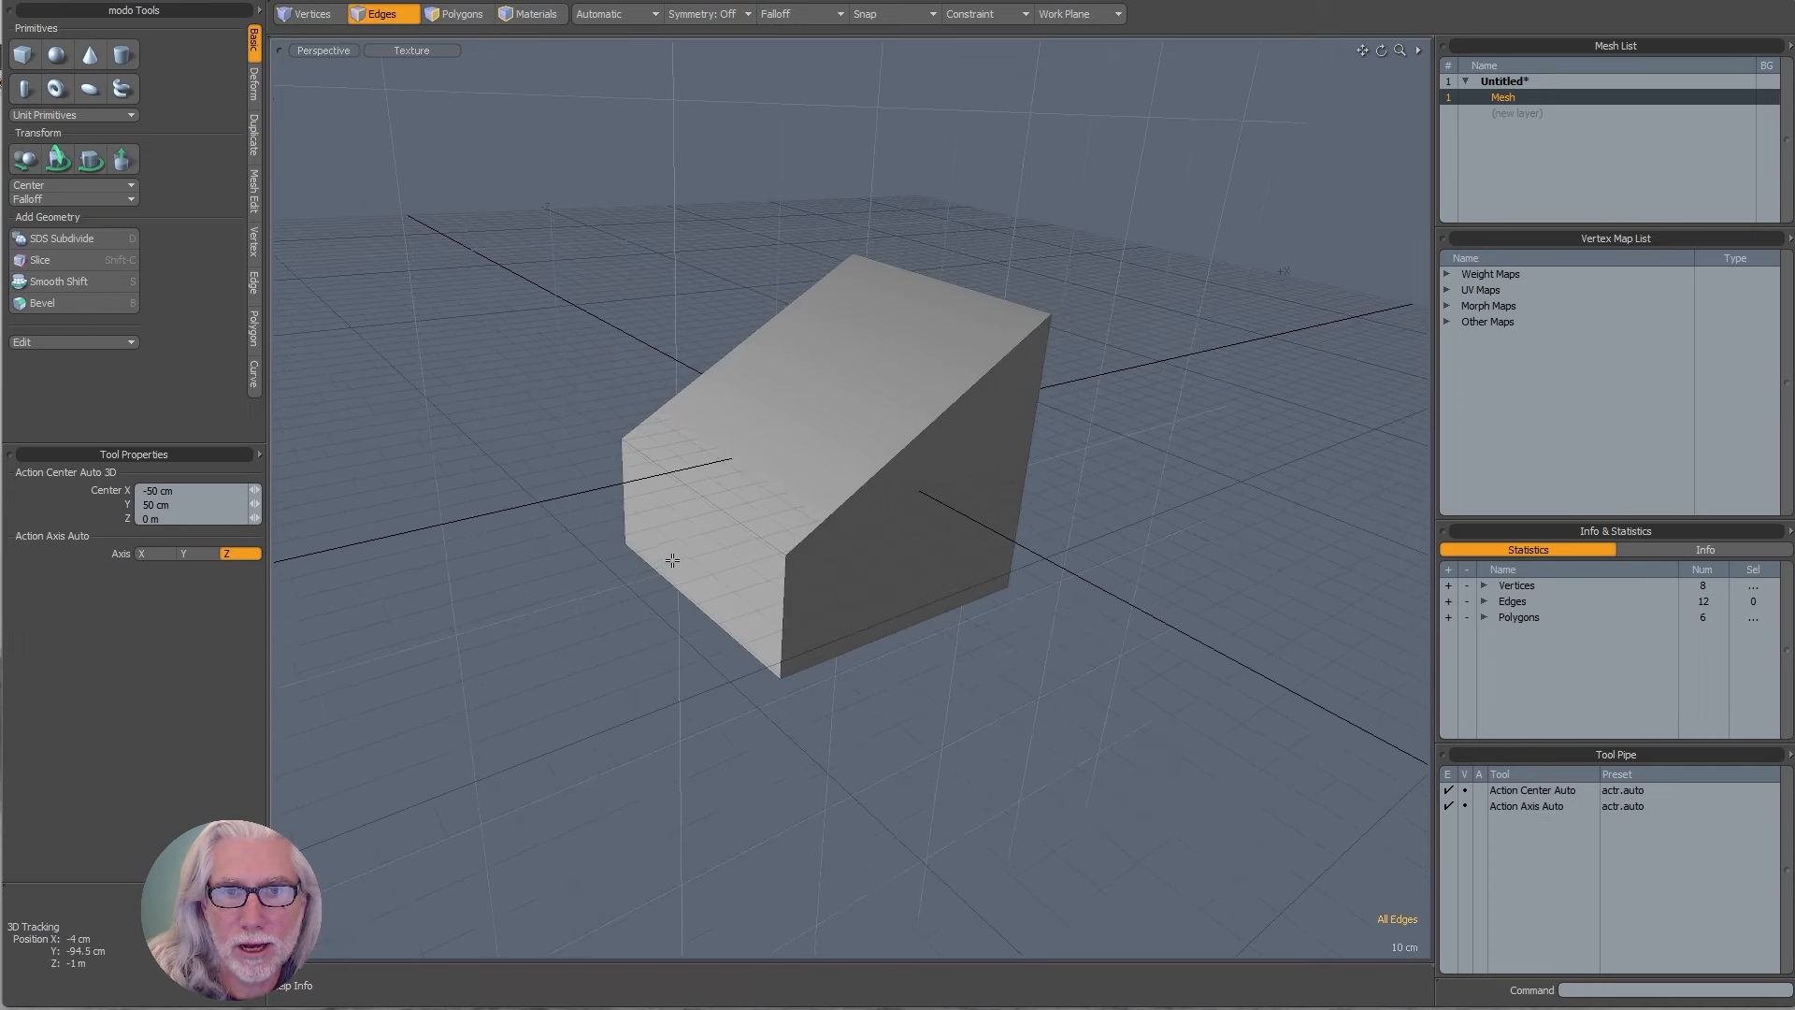
- Select the sloped polygon and activate the Move tool with the action center set to Selection
{"action": "key", "text": "3"}
{"action": "left_click_drag", "start_coordinate": [731, 519], "coordinate": [827, 479], "text": "alt"}
{"action": "left_click", "coordinate": [778, 404]}
{"action": "key", "text": "w"}
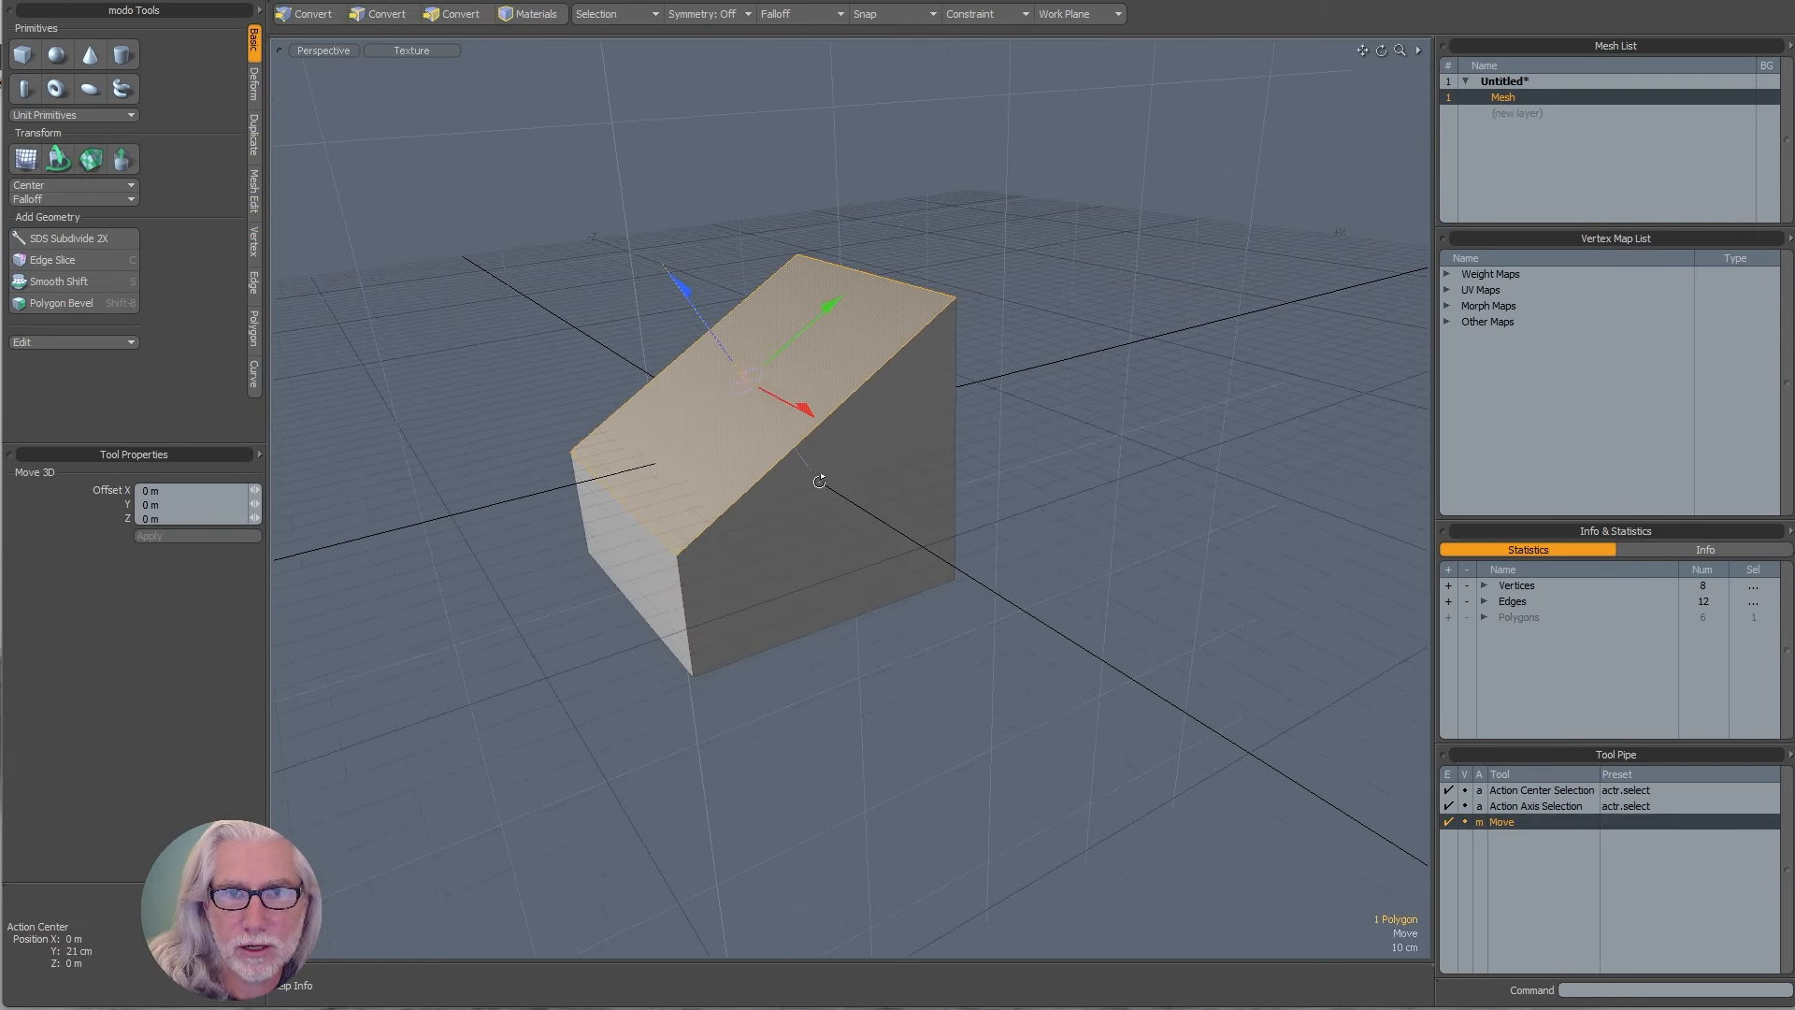
- Switch the action center to Automatic and place it near the middle of the sloped face, about X -2, Y 21.5, Z -2 cm
{"action": "key", "text": "alt+a"}
{"action": "left_click", "coordinate": [636, 391]}
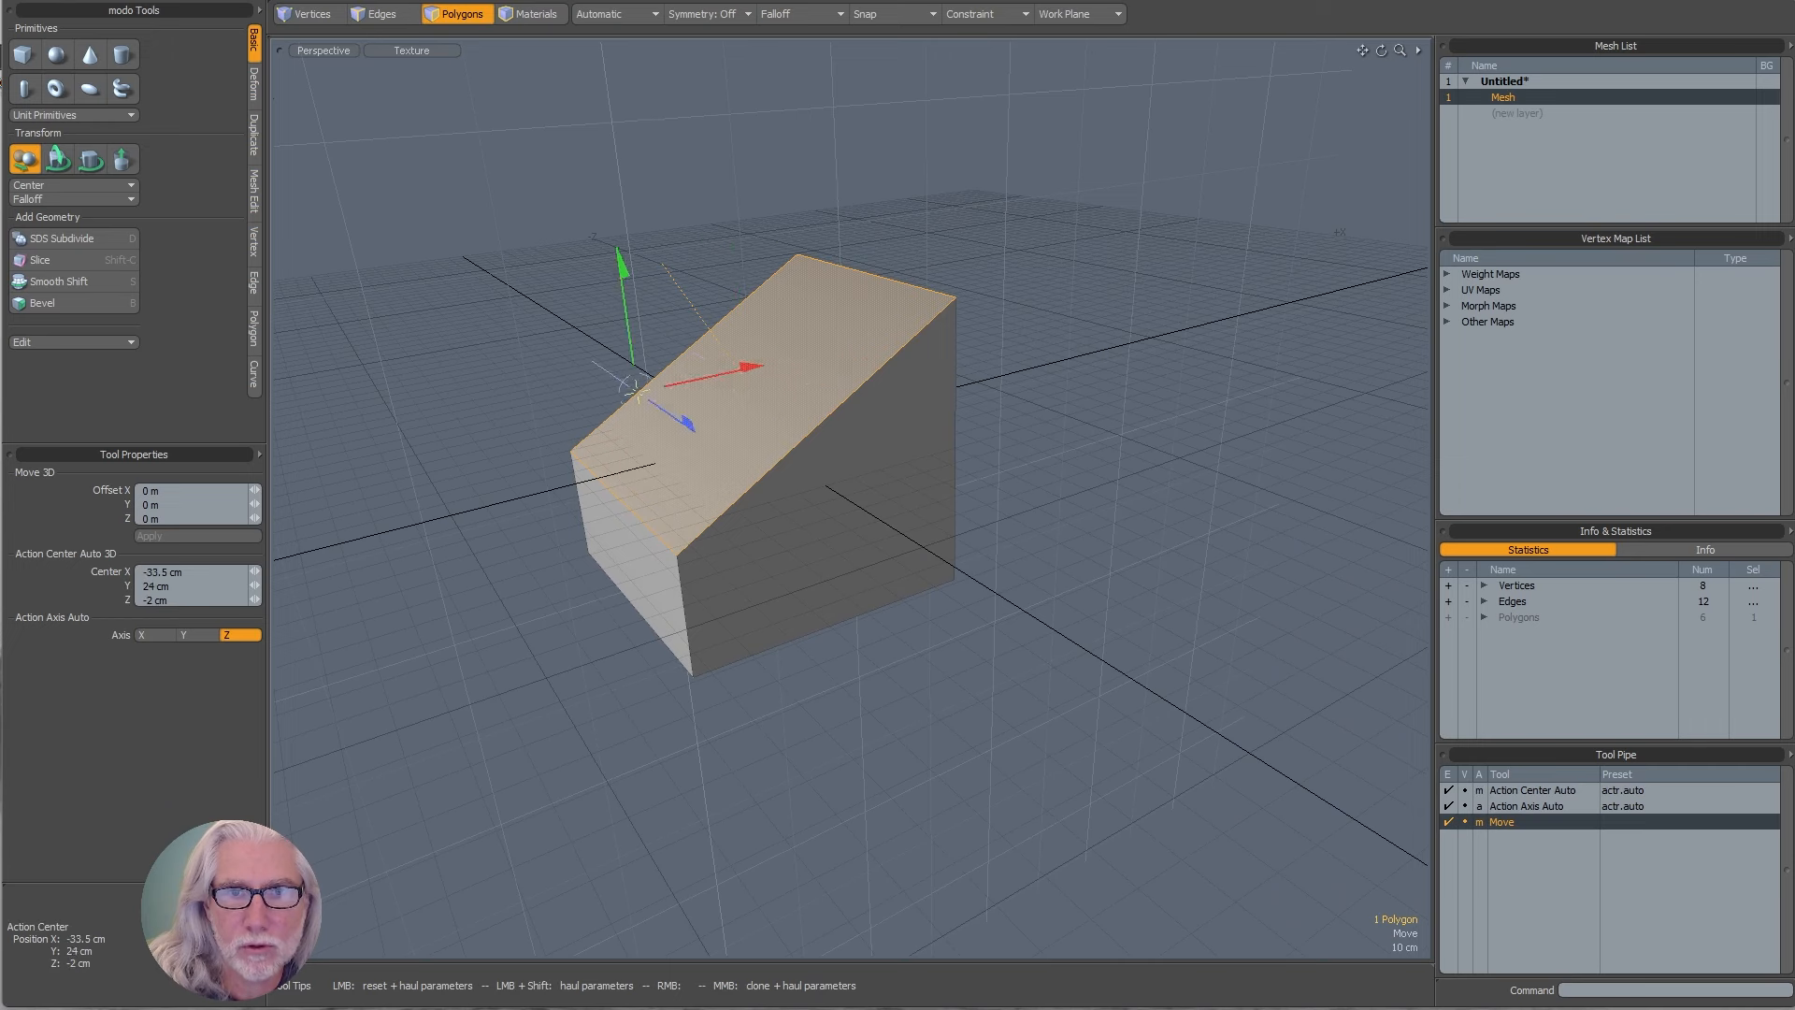
{"action": "left_click_drag", "start_coordinate": [636, 391], "coordinate": [707, 387]}
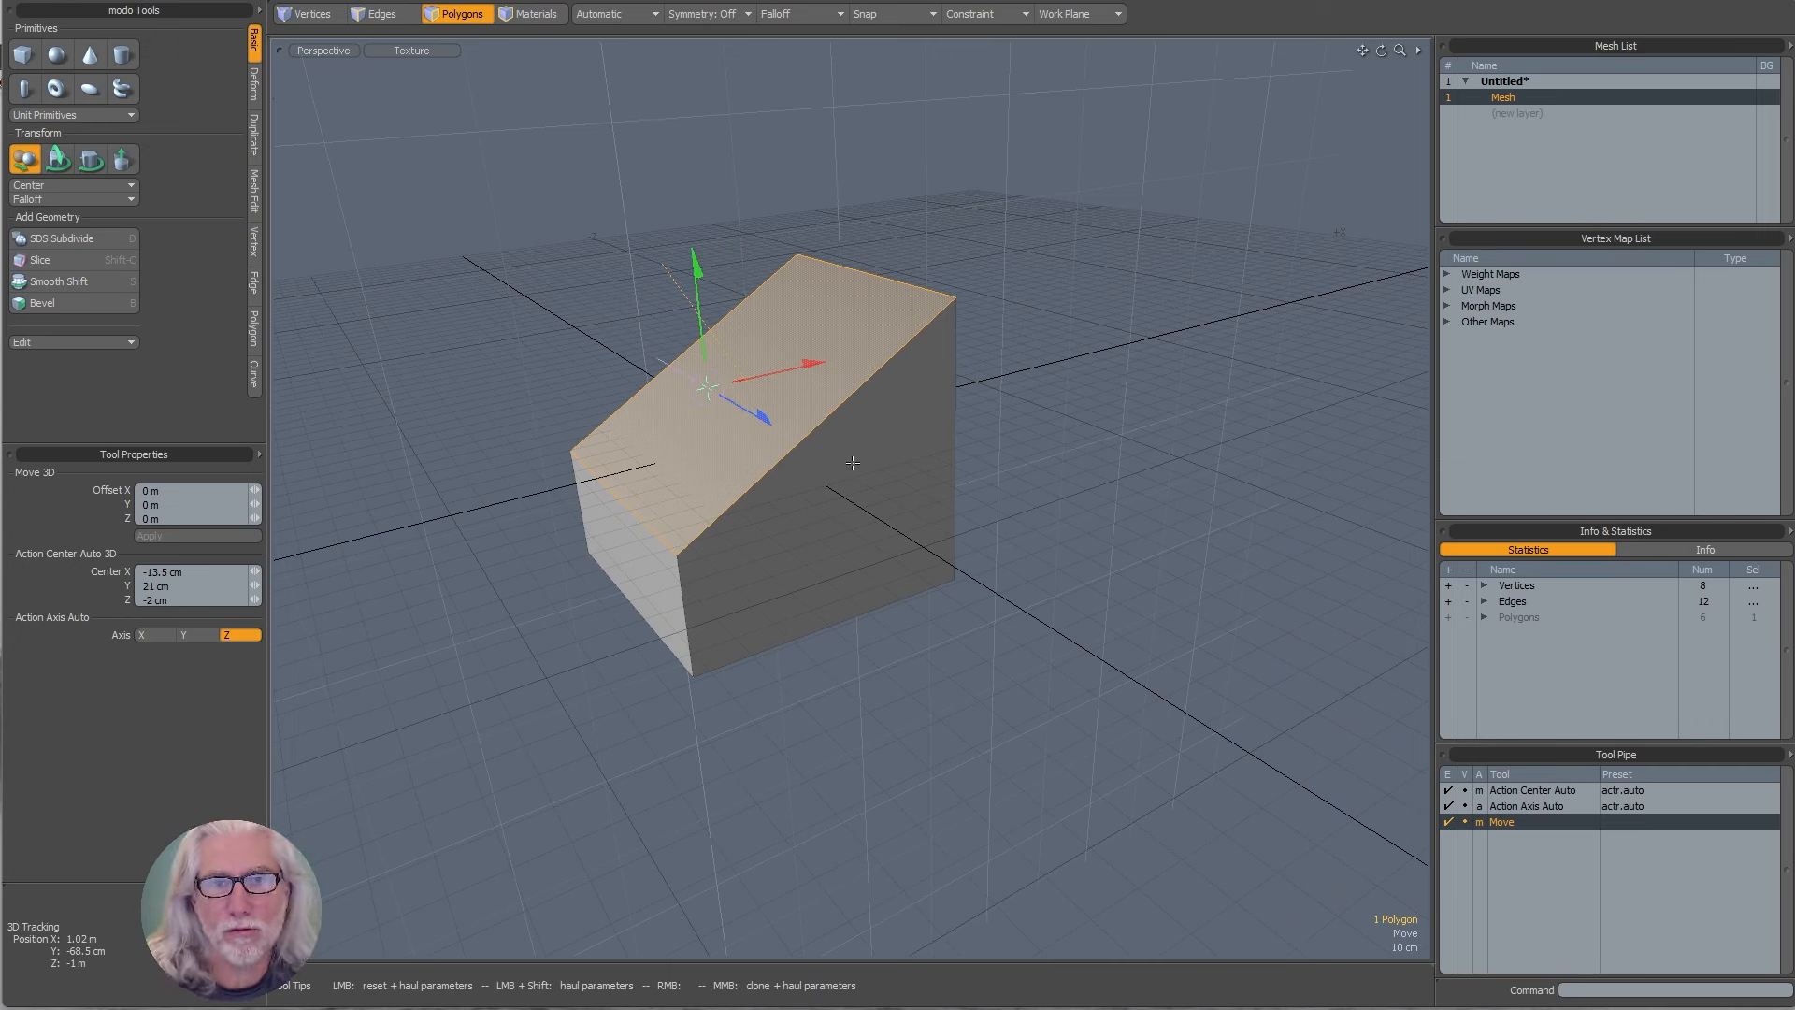
{"action": "left_click_drag", "start_coordinate": [707, 387], "coordinate": [737, 378]}
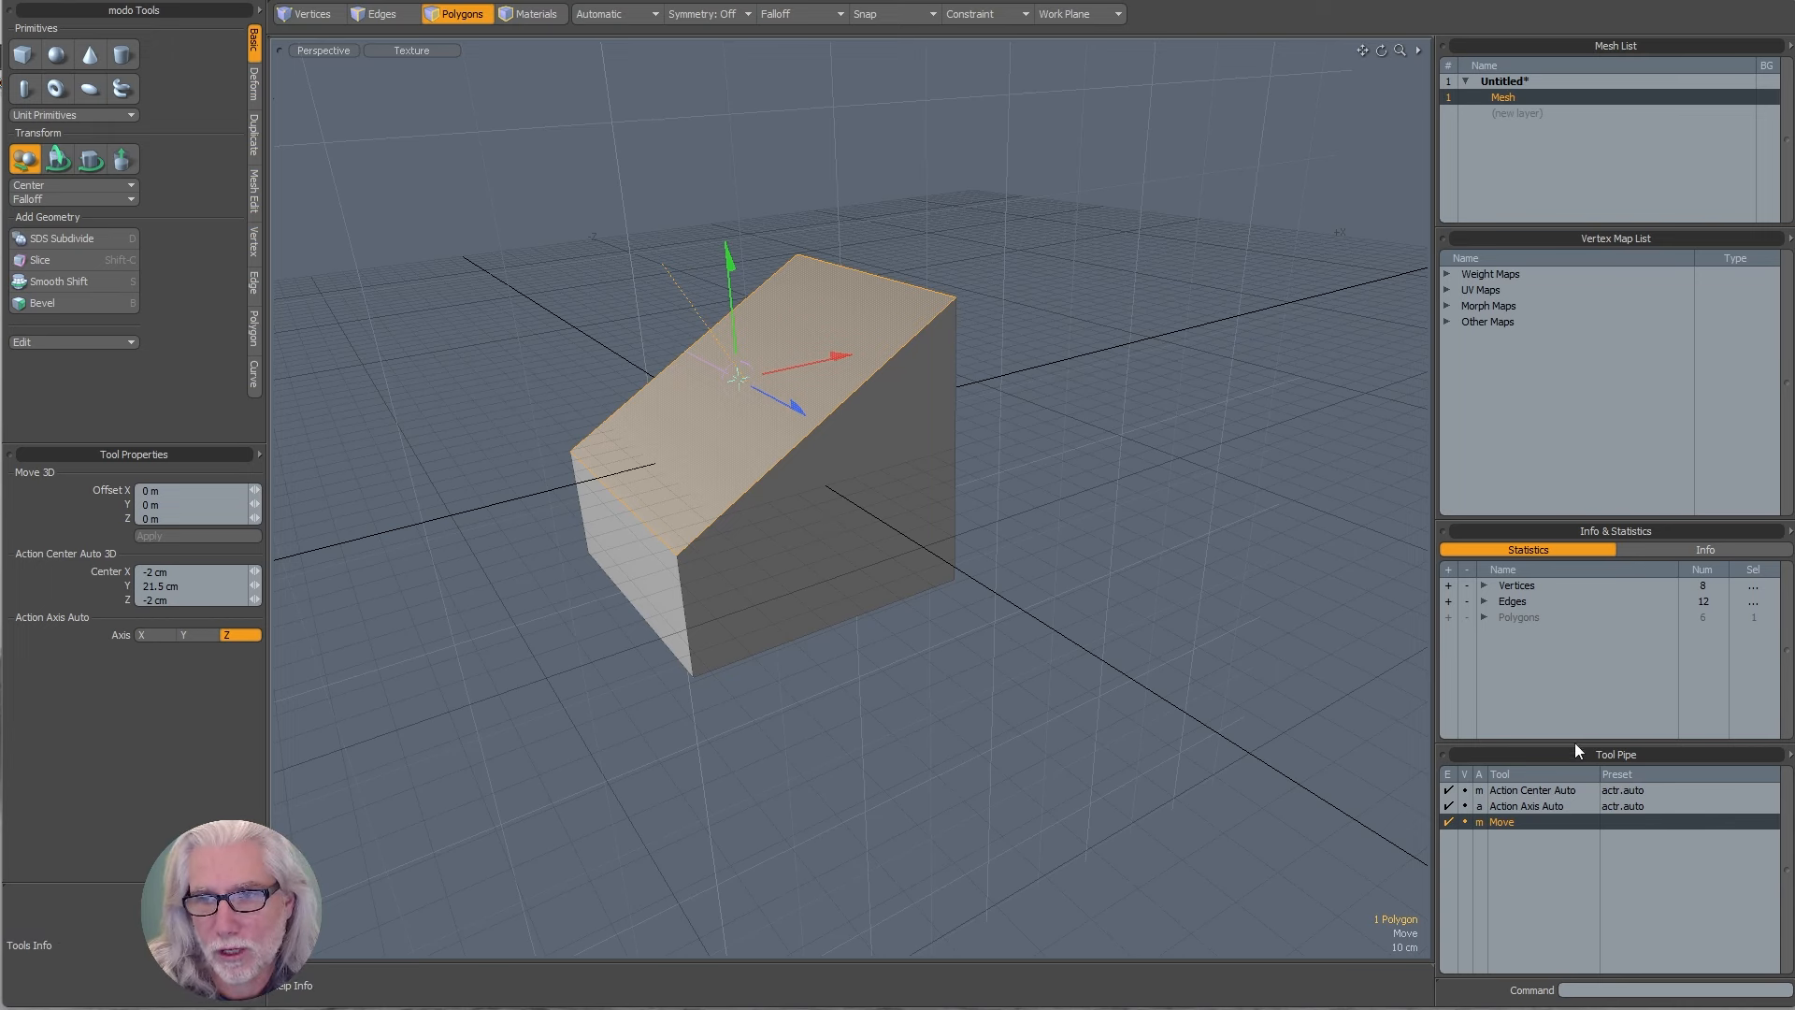
- Enlarge the Tool Pipe area and select its Action Center Auto entry
{"action": "left_click_drag", "start_coordinate": [1576, 744], "coordinate": [1564, 709]}
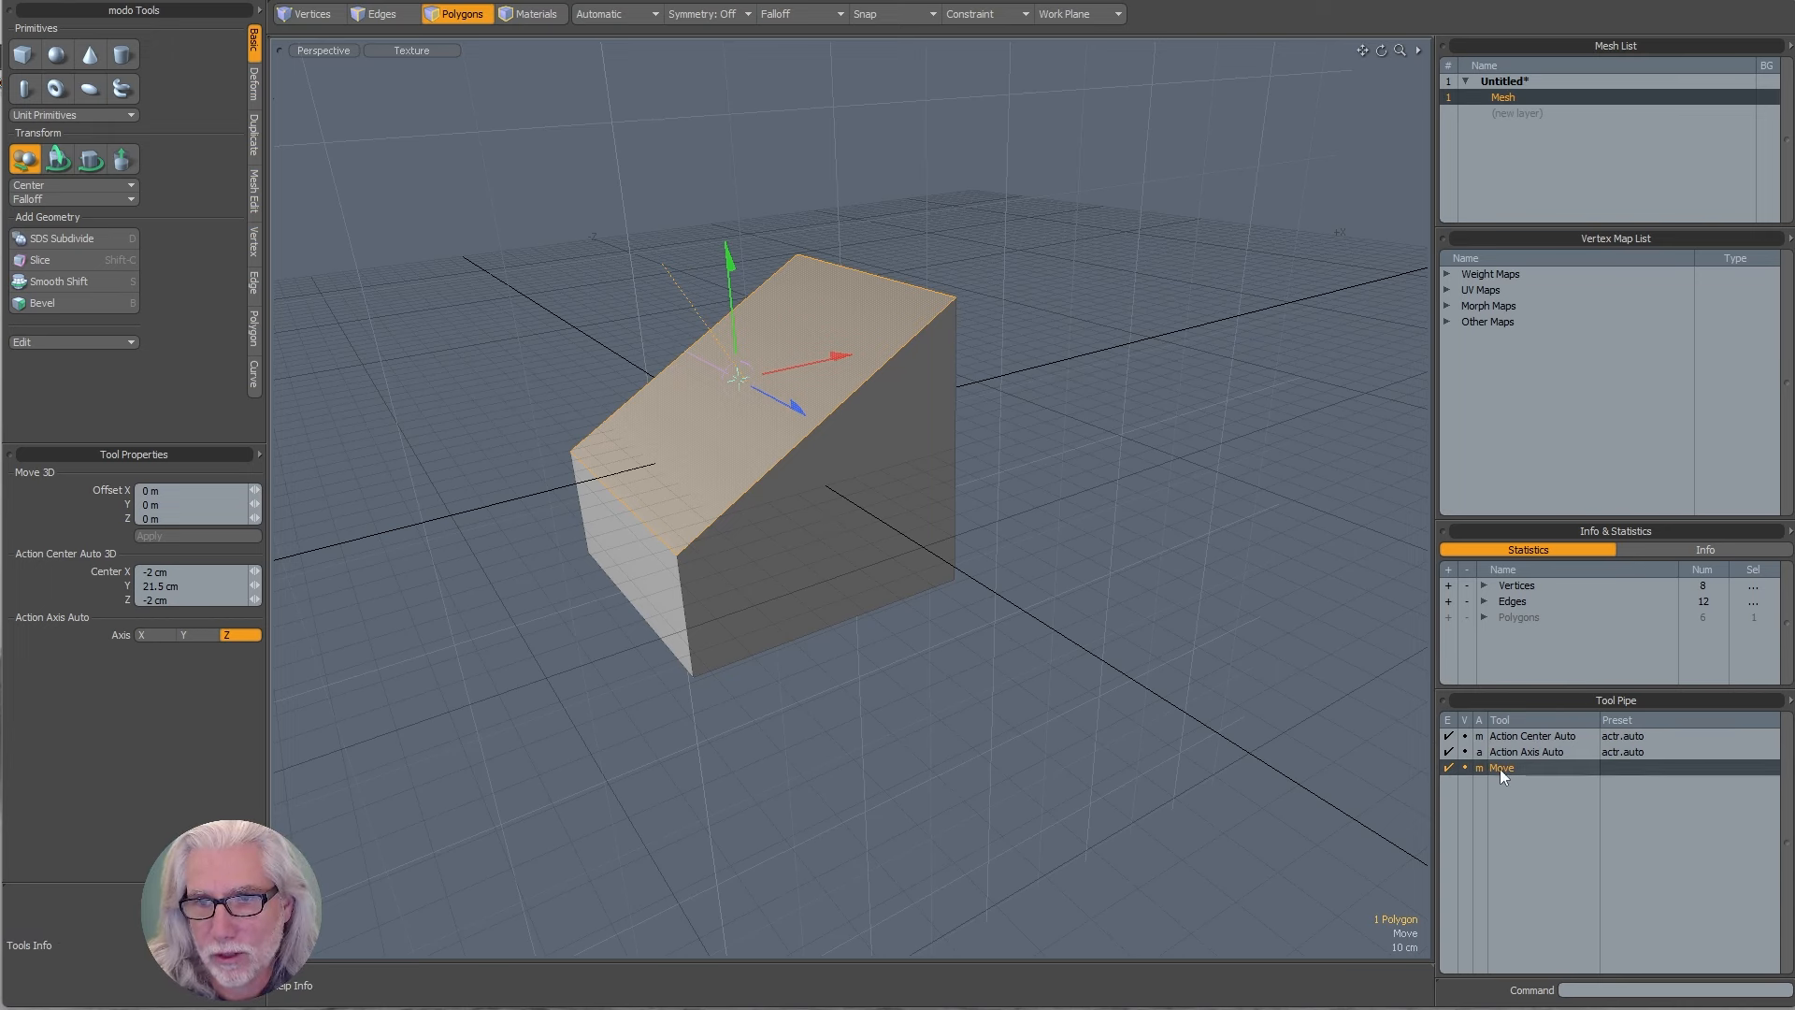
{"action": "left_click", "coordinate": [1535, 734]}
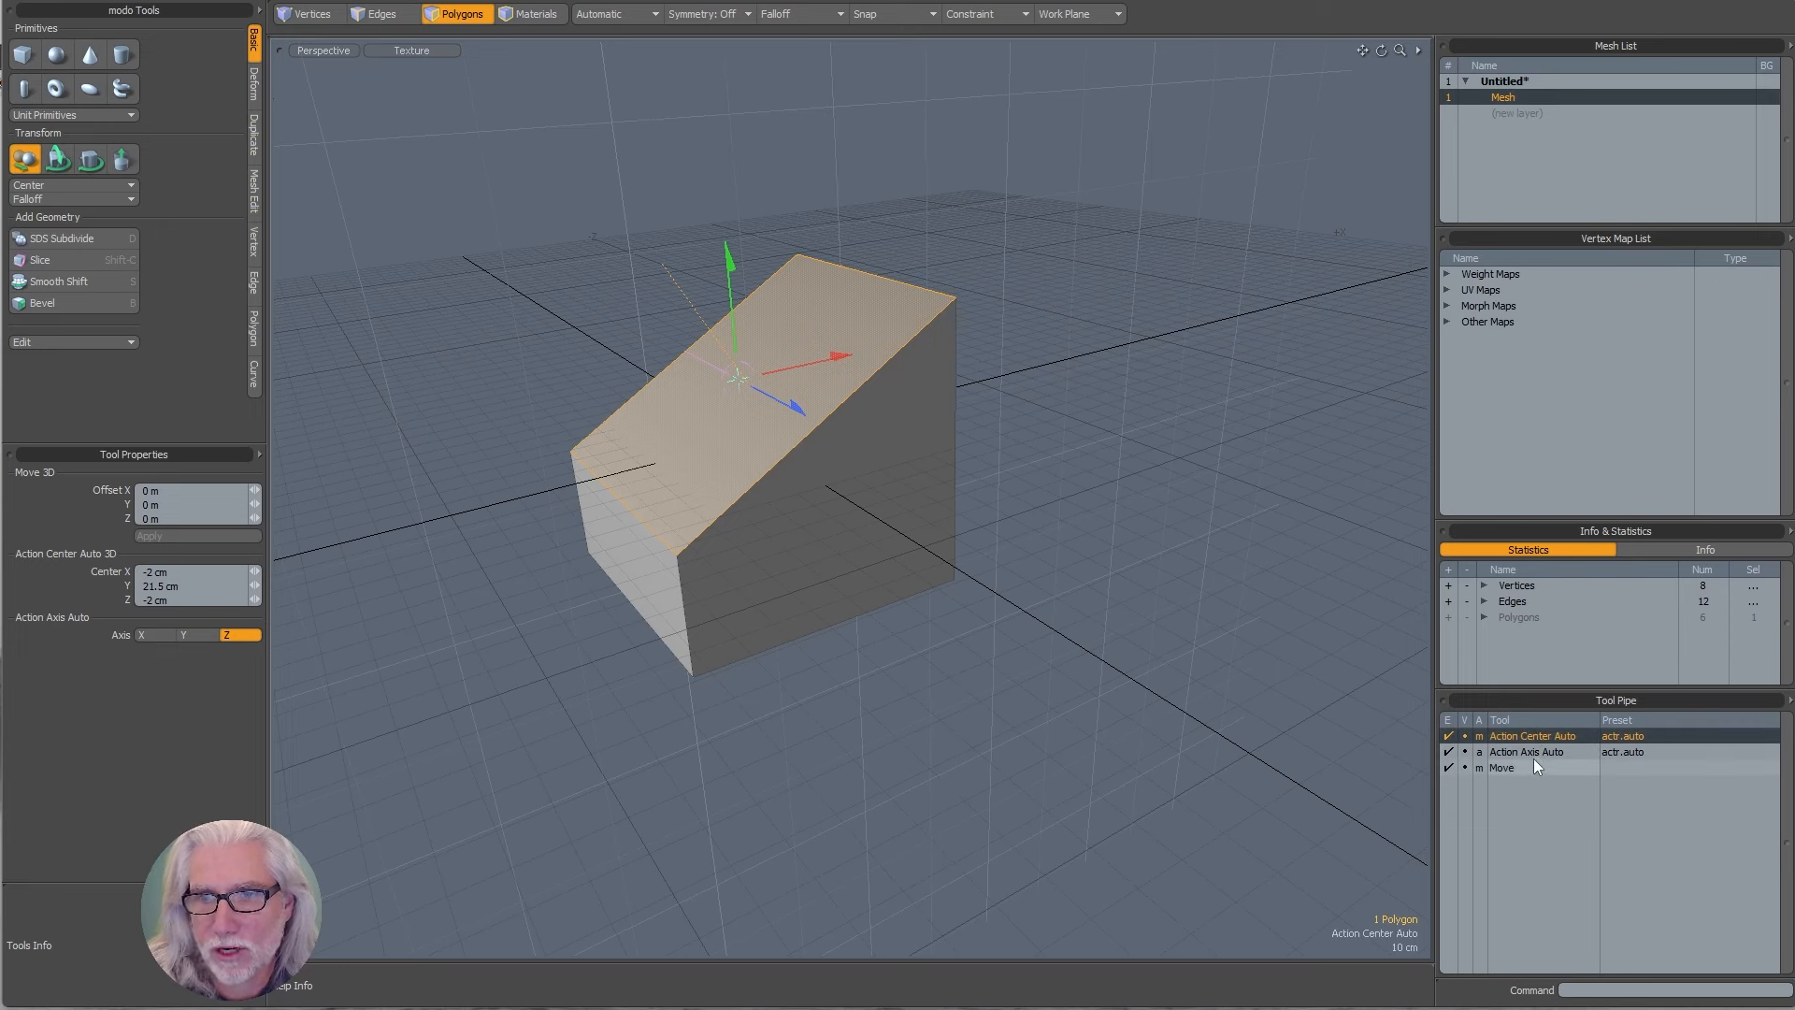
{"action": "left_click_drag", "start_coordinate": [909, 572], "coordinate": [898, 622], "text": "alt"}
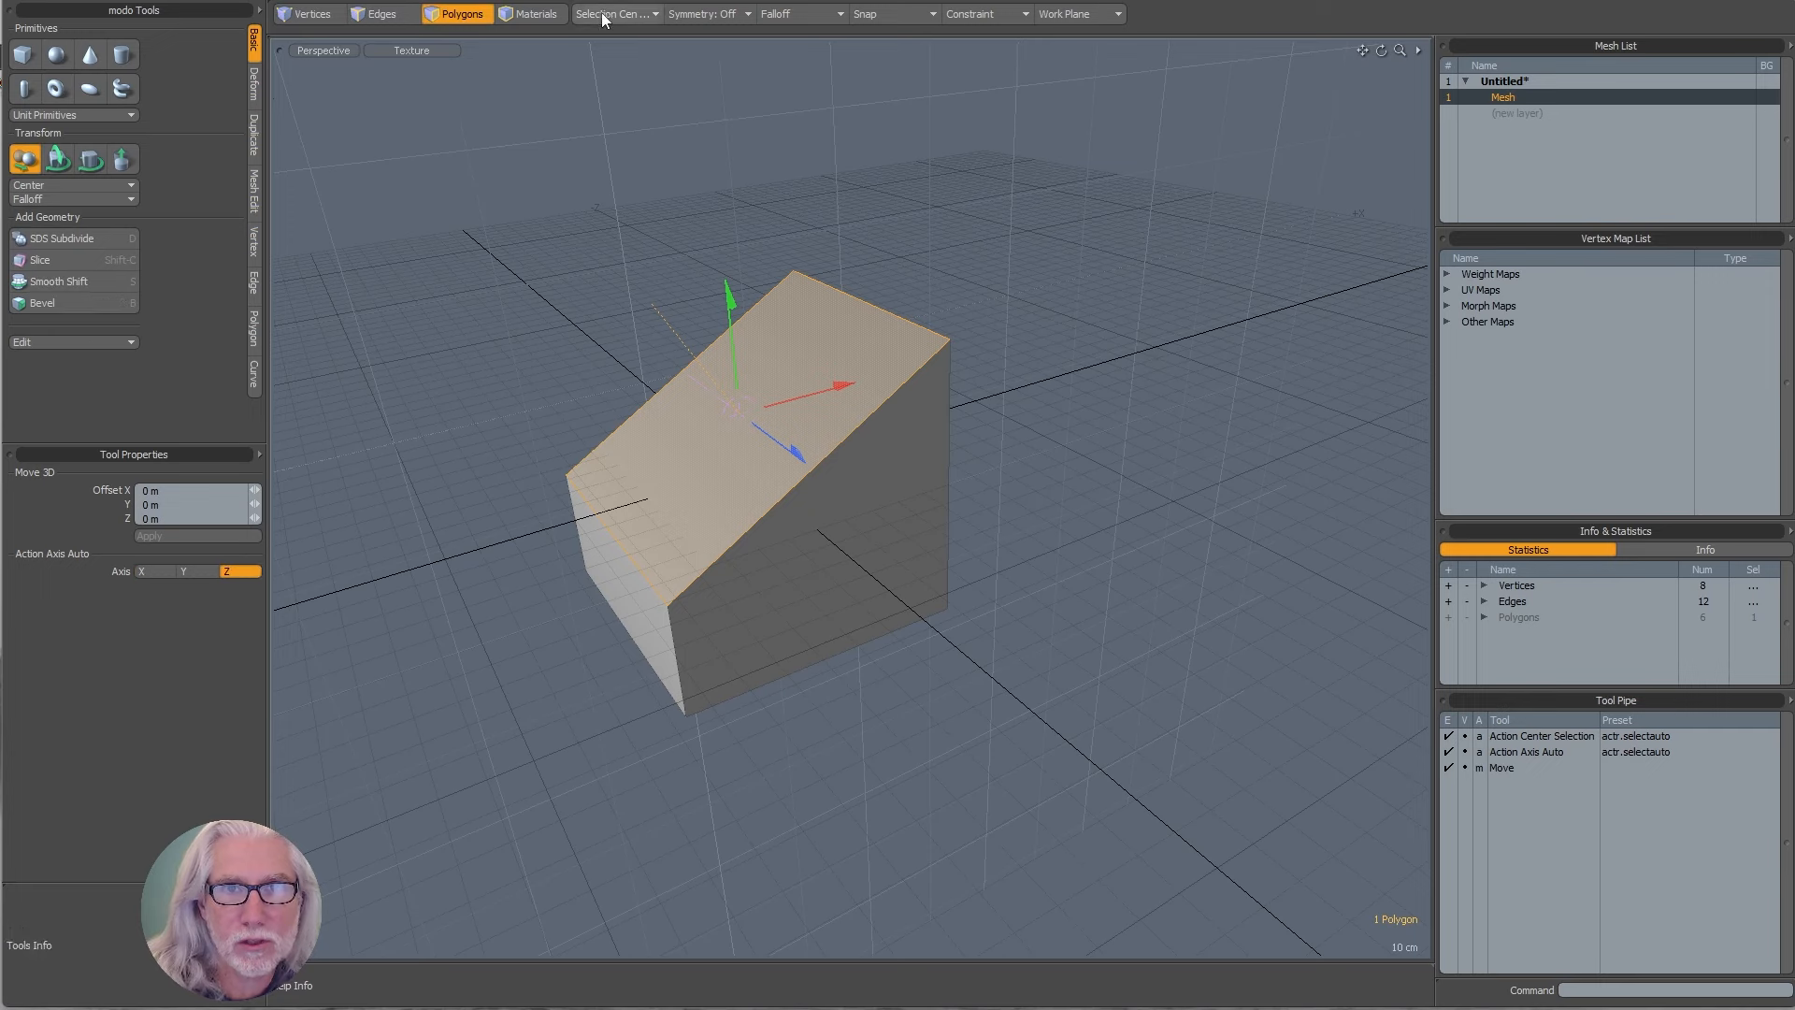
- Set the action center to Selection so the Move handles align with the sloped polygon's own axes
{"action": "left_click_drag", "start_coordinate": [771, 485], "coordinate": [759, 428], "text": "alt"}
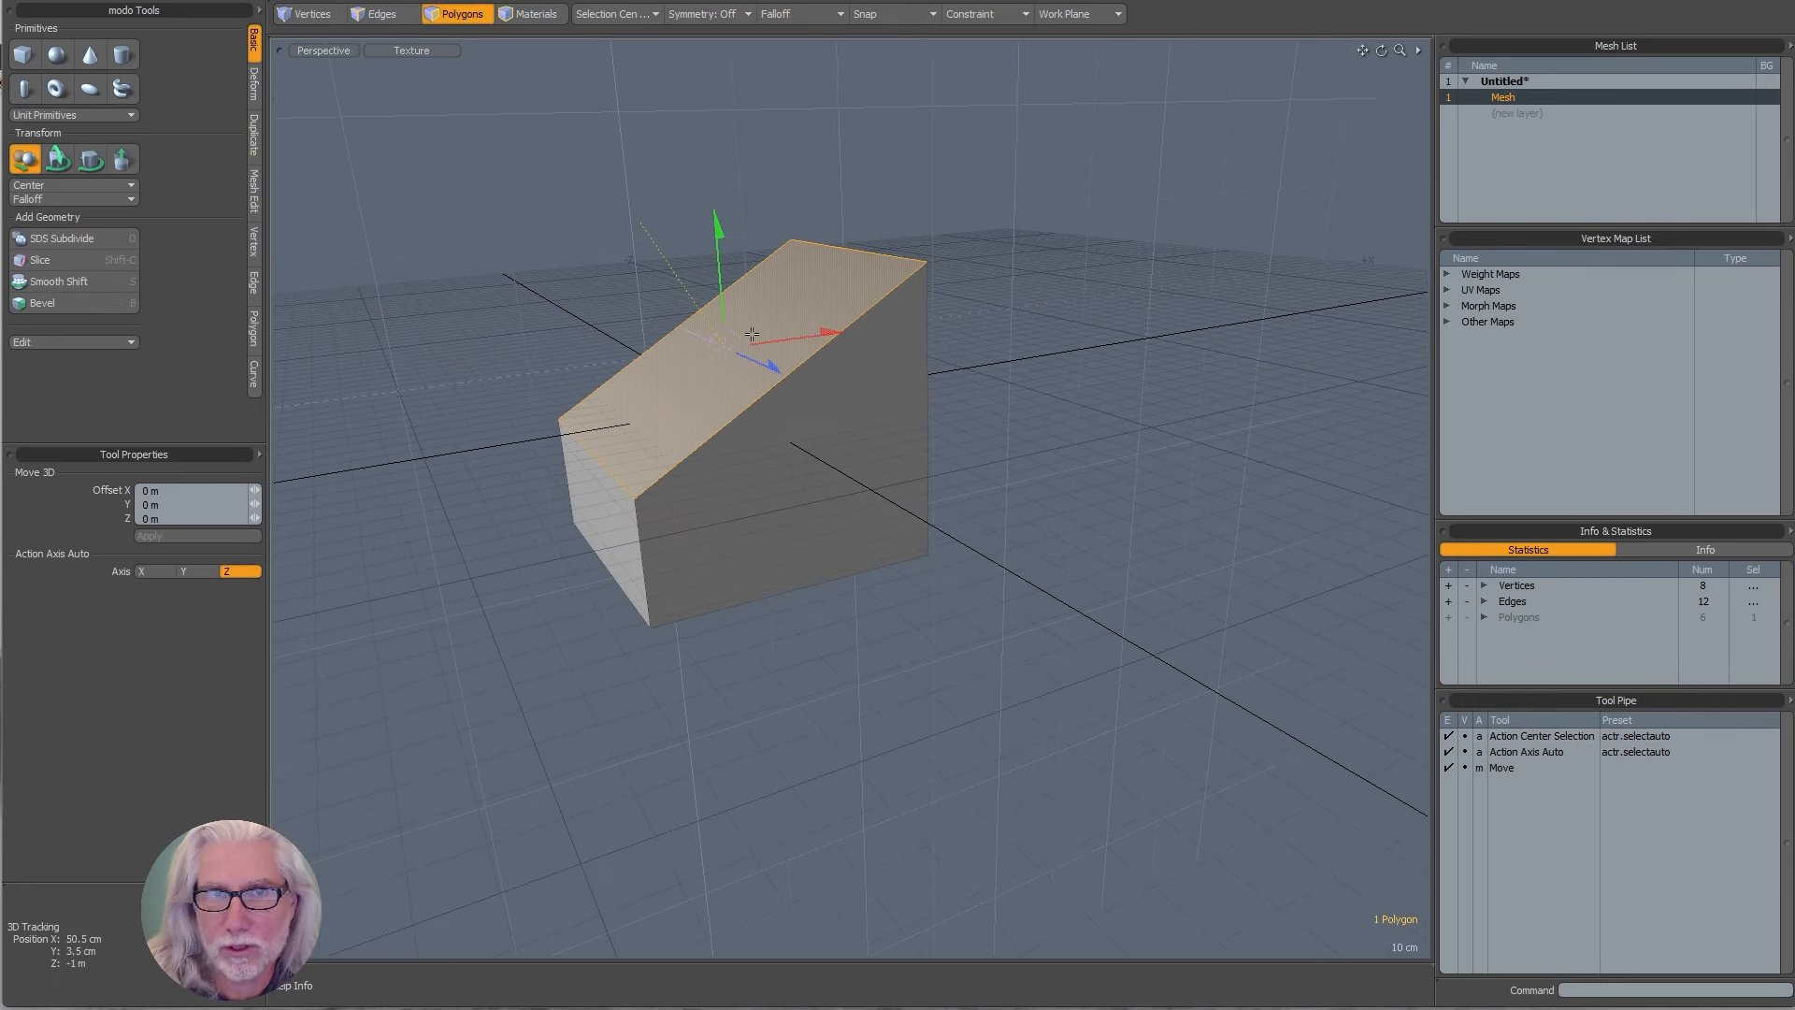
{"action": "mouse_move", "coordinate": [726, 278]}
{"action": "left_mouse_down", "text": "alt"}
{"action": "mouse_move", "coordinate": [785, 322]}
{"action": "mouse_move", "coordinate": [755, 298]}
{"action": "left_mouse_up", "text": "alt"}
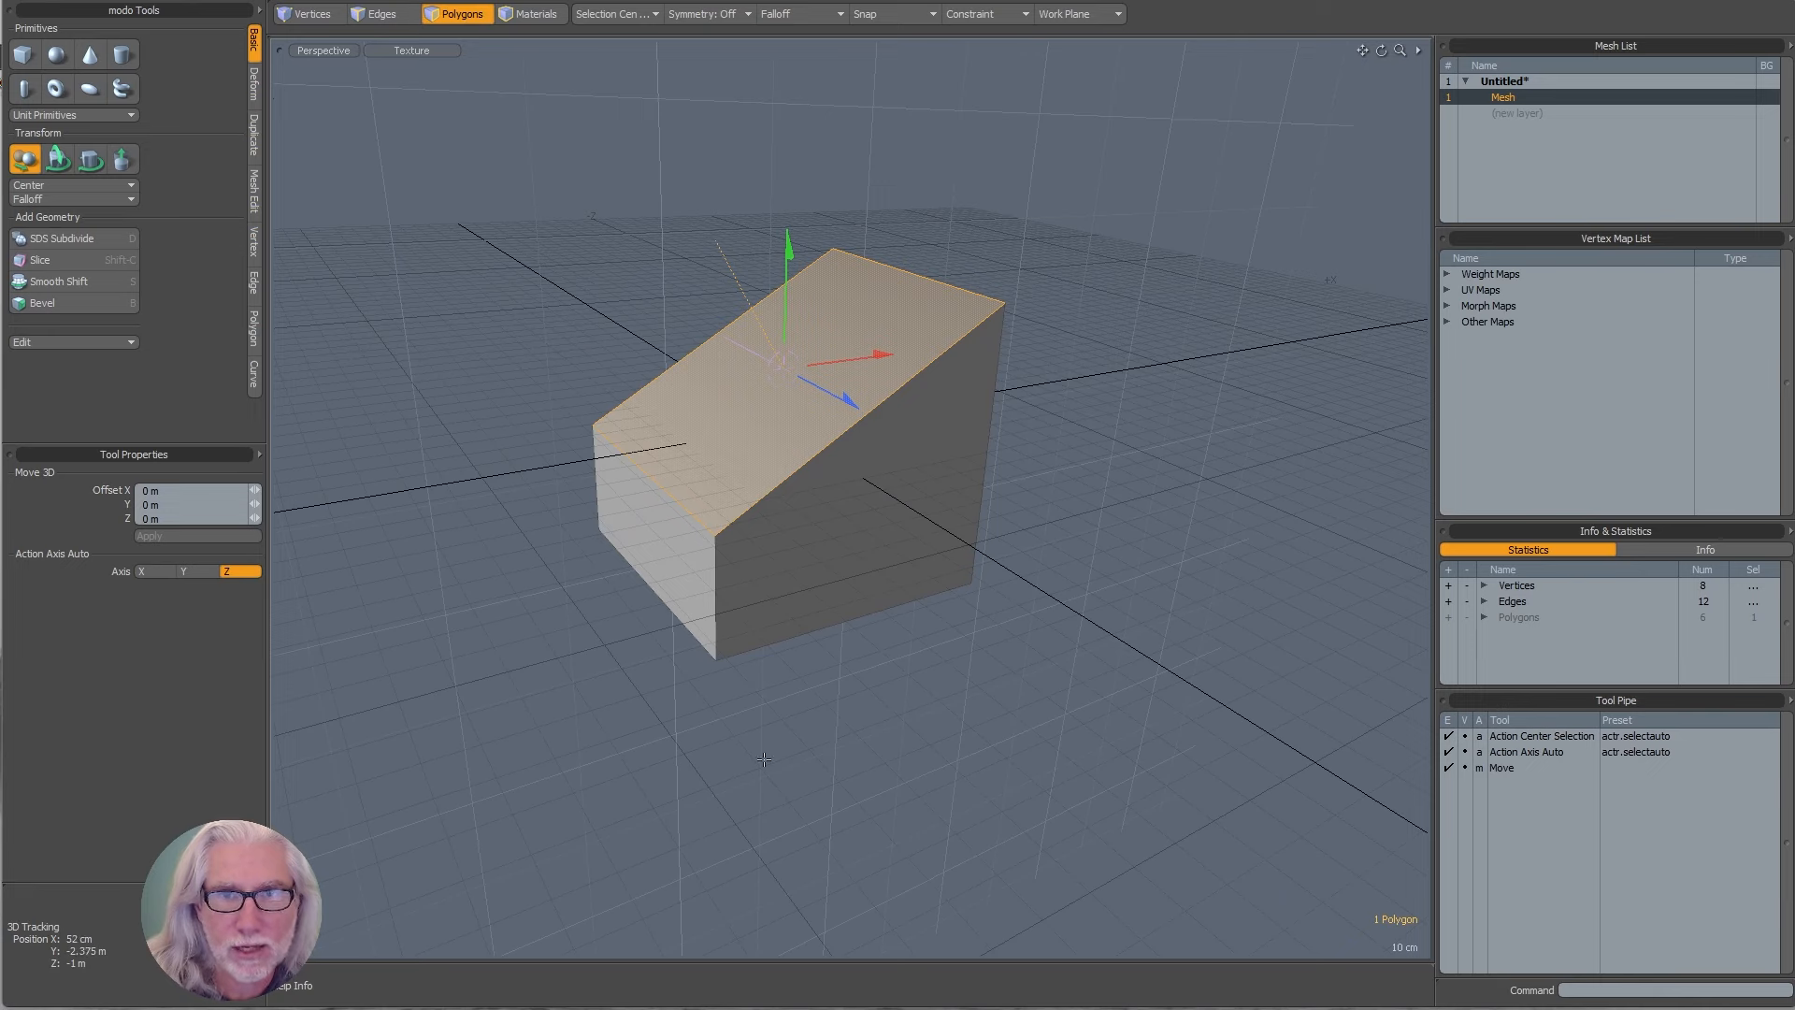
{"action": "key", "text": "alt+s"}
{"action": "left_click_drag", "start_coordinate": [909, 628], "coordinate": [821, 554], "text": "alt"}
{"action": "left_click_drag", "start_coordinate": [673, 424], "coordinate": [743, 415], "text": "alt"}
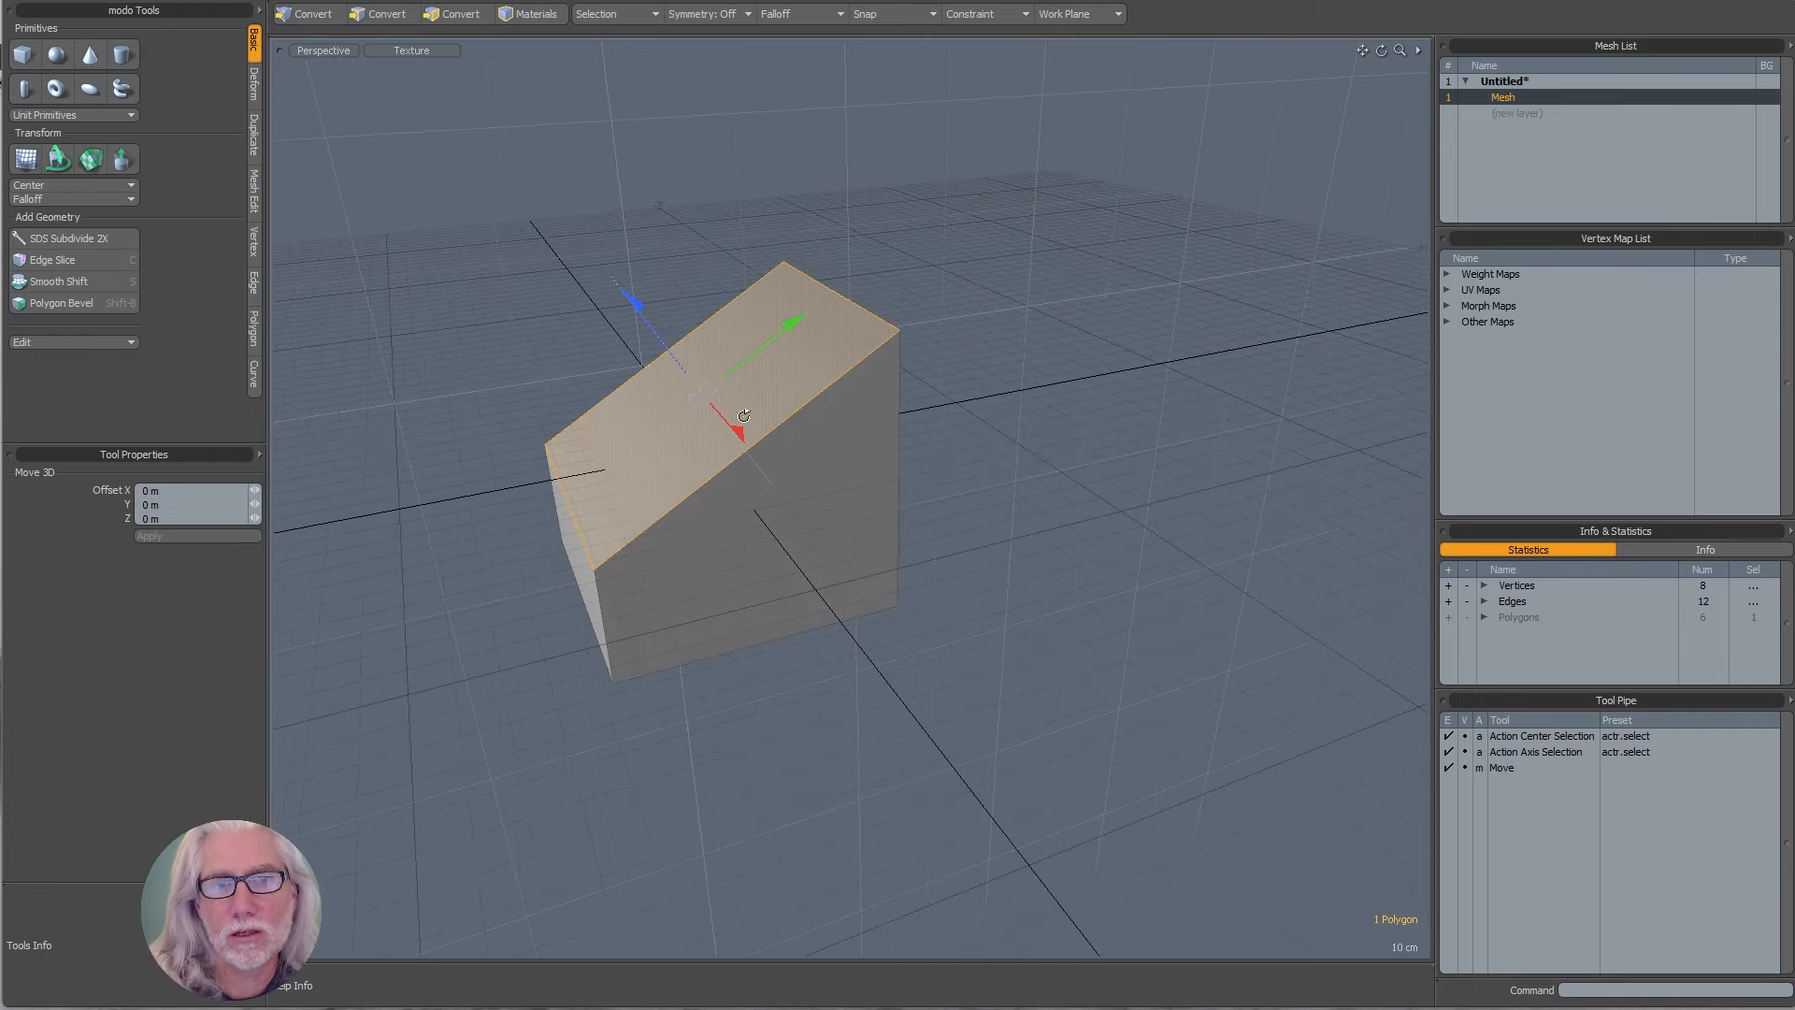
{"action": "left_click_drag", "start_coordinate": [648, 330], "coordinate": [766, 364], "text": "ctrl+alt"}
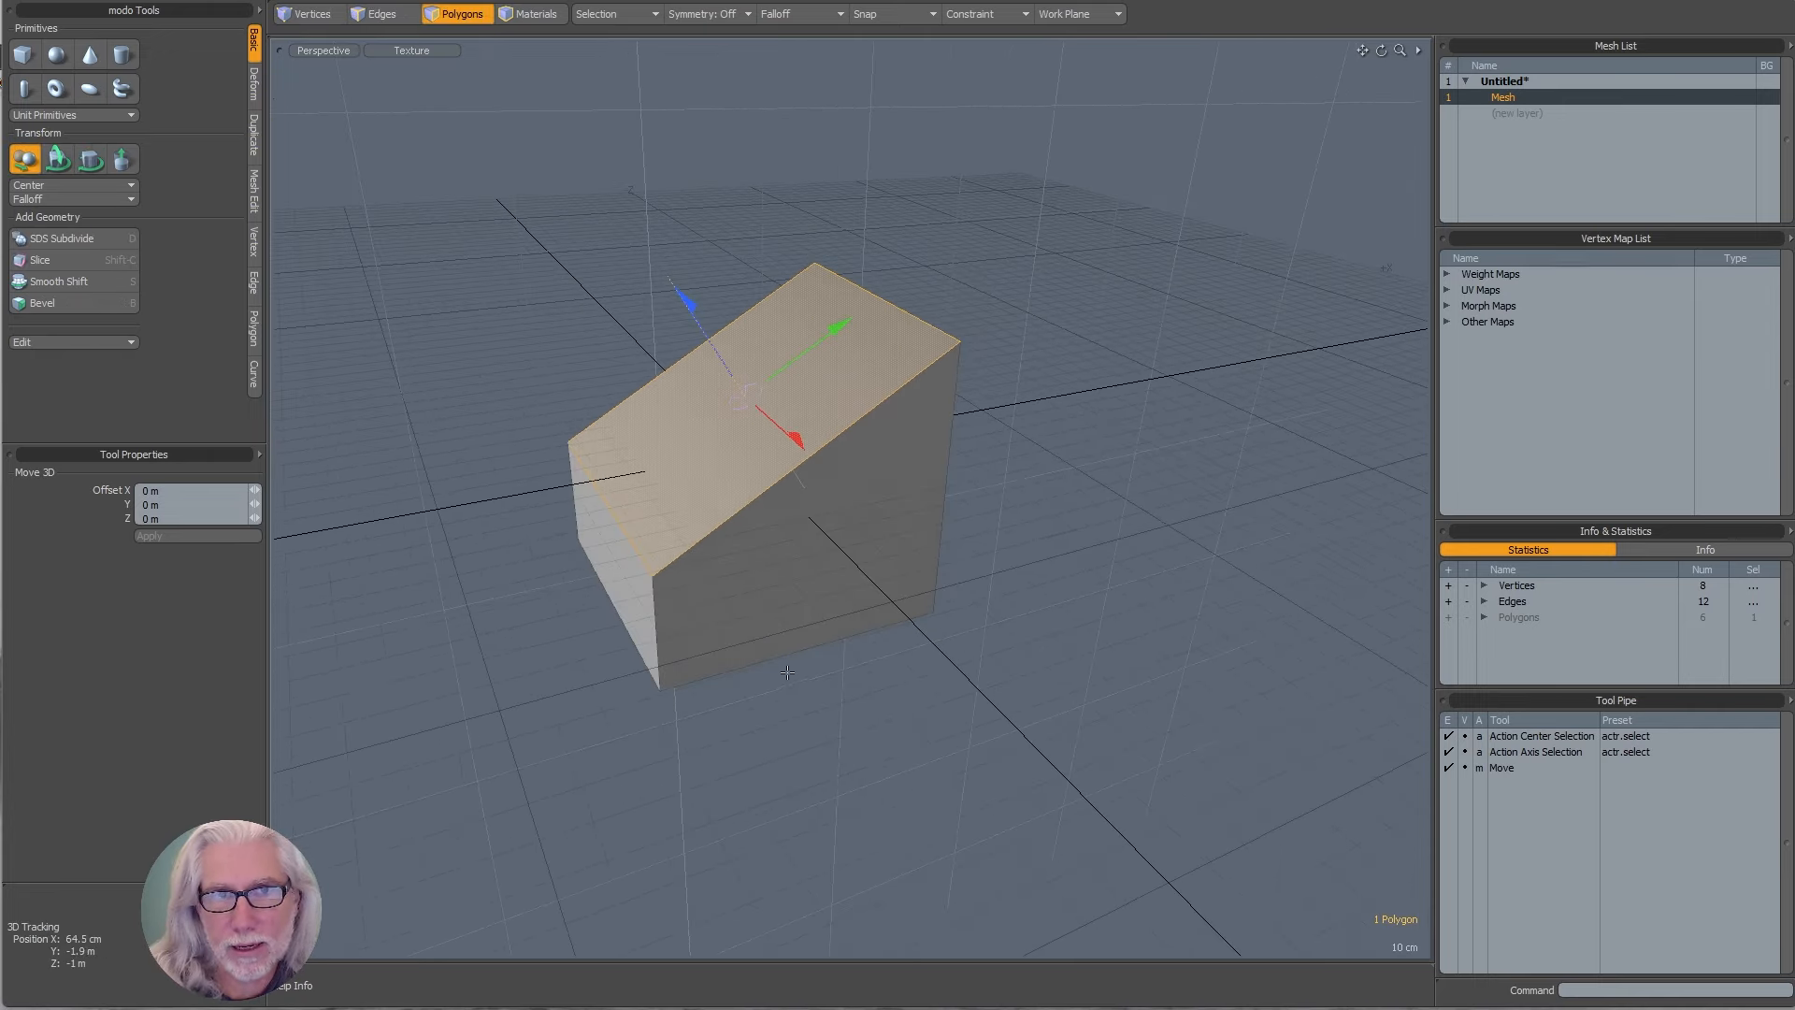
- Examine the falloff and action center options, then switch to current Modo and compare its action center choices, including the separate Center and Axis options
{"action": "left_click", "coordinate": [800, 13]}
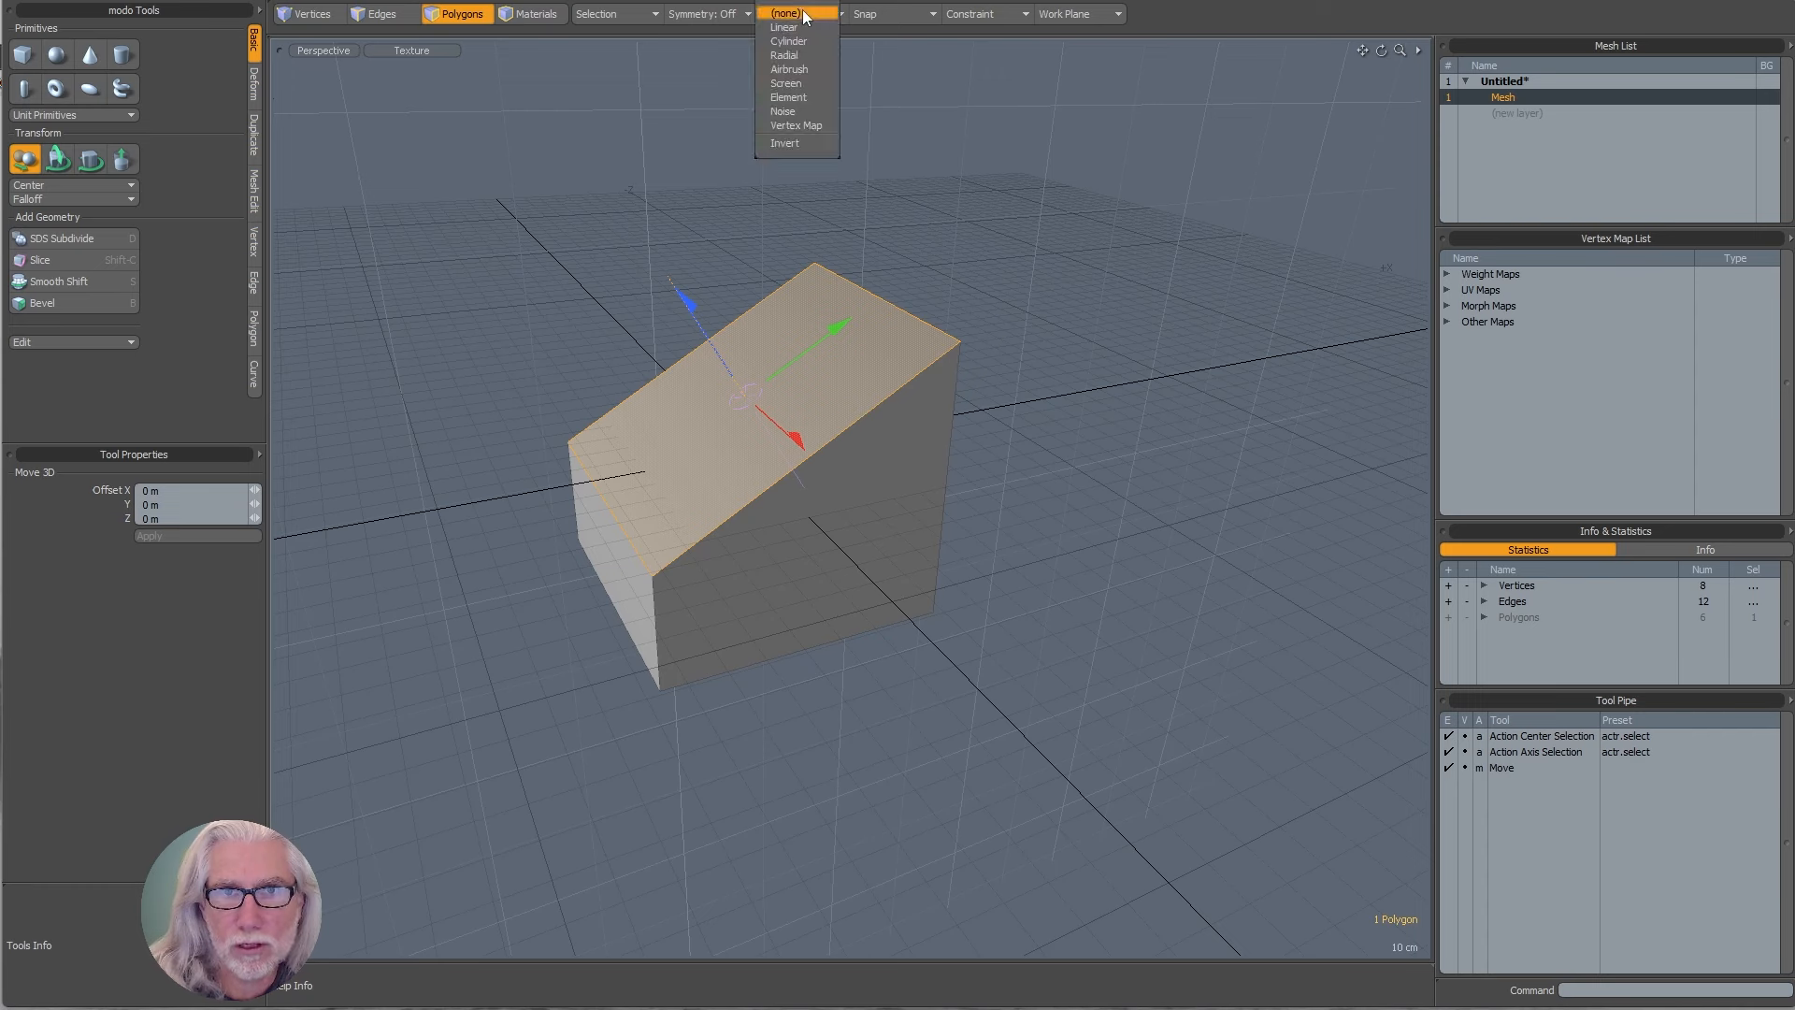
{"action": "key", "text": "Escape"}
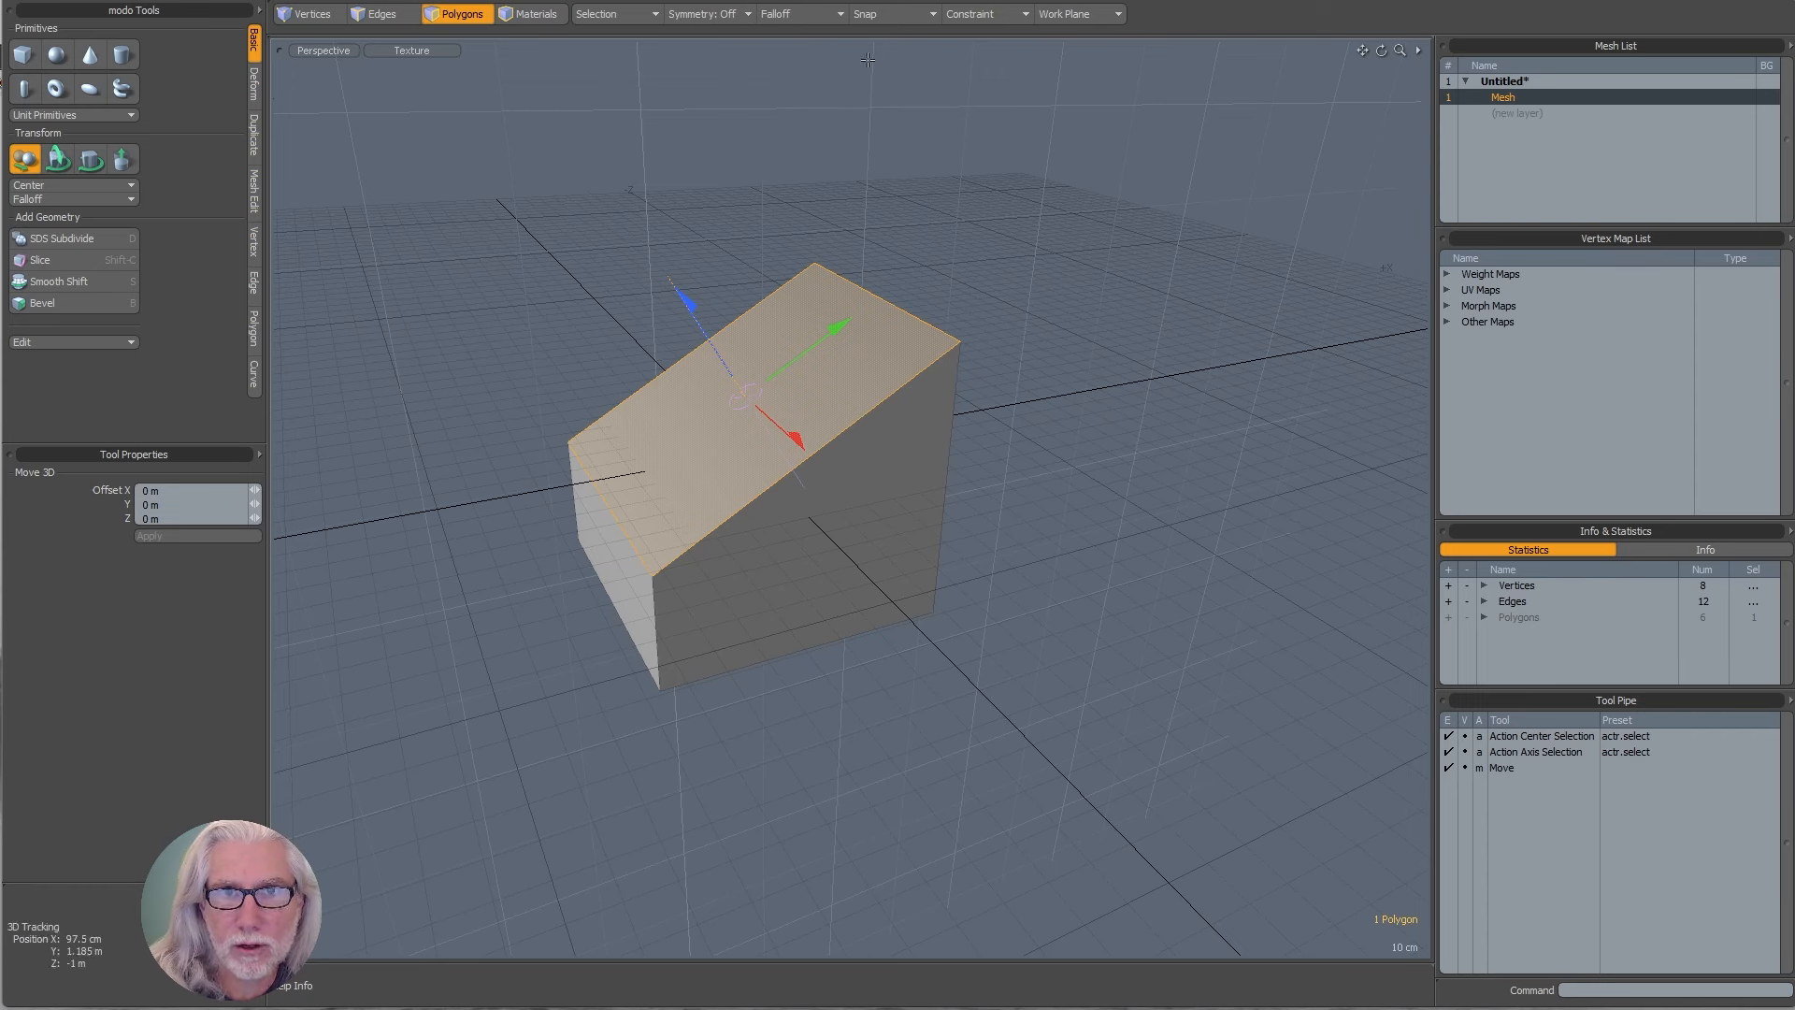
{"action": "left_click", "coordinate": [708, 20]}
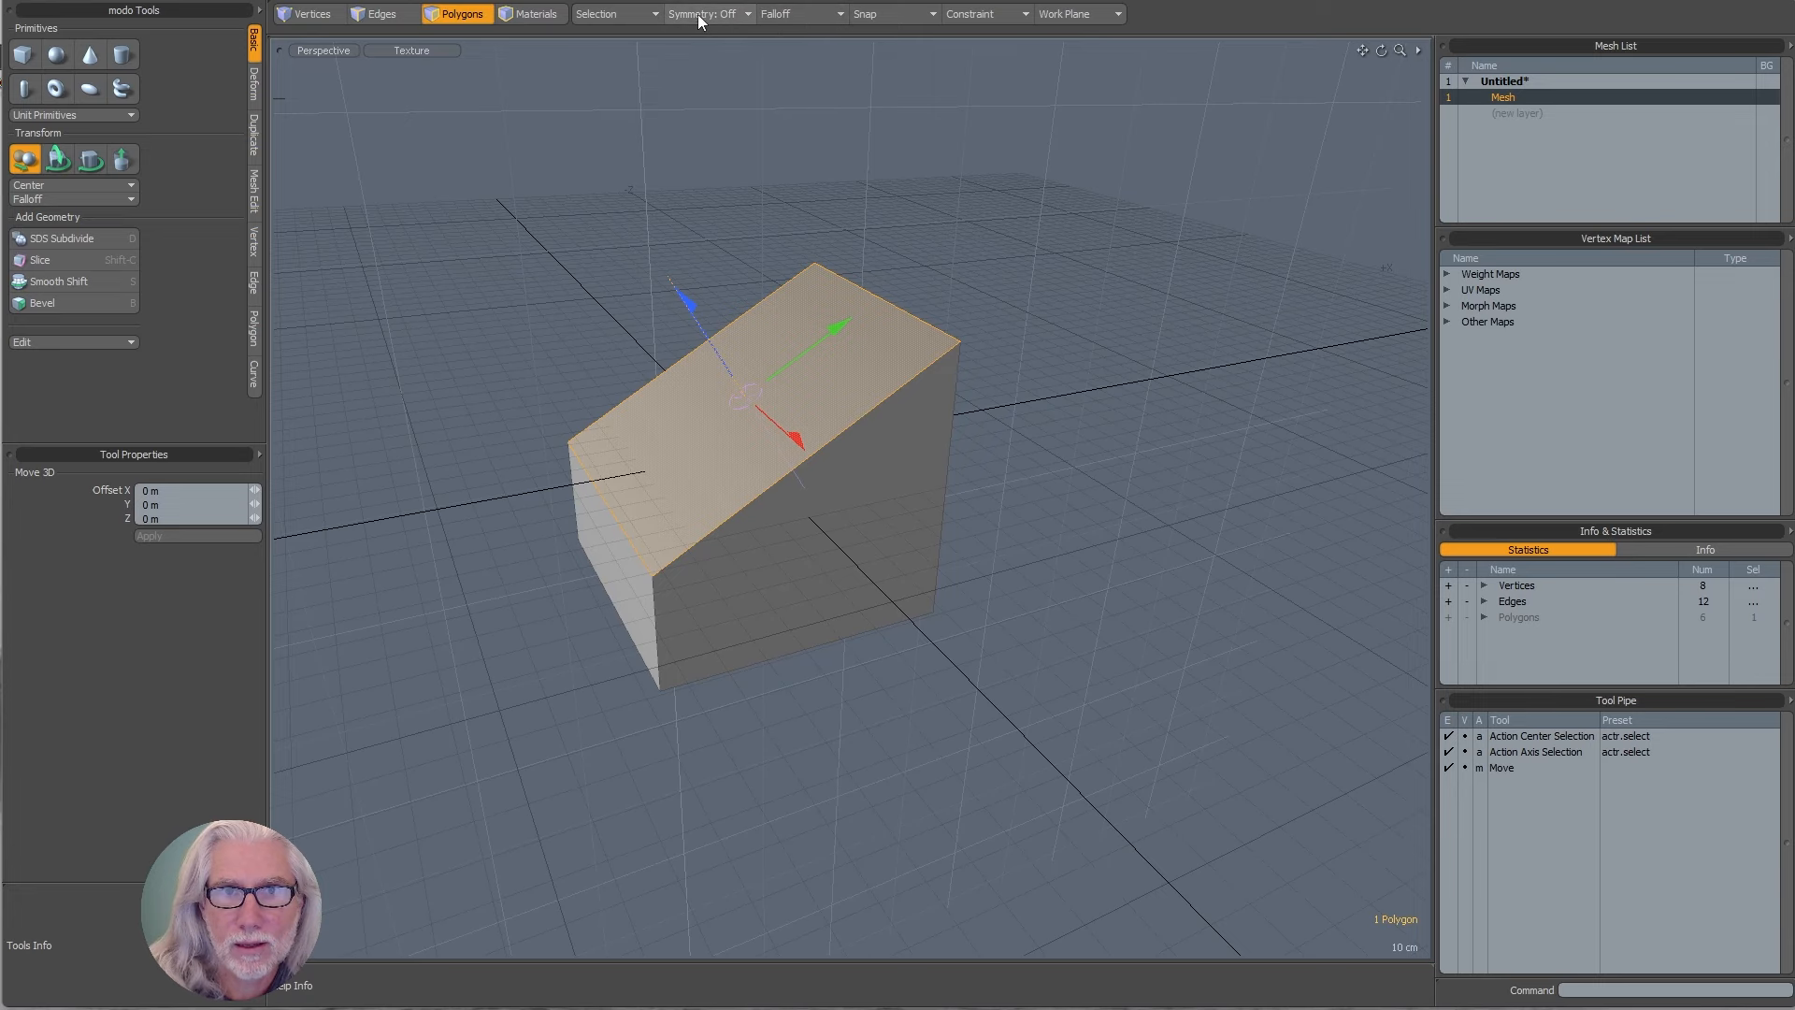
{"action": "left_click", "coordinate": [641, 14]}
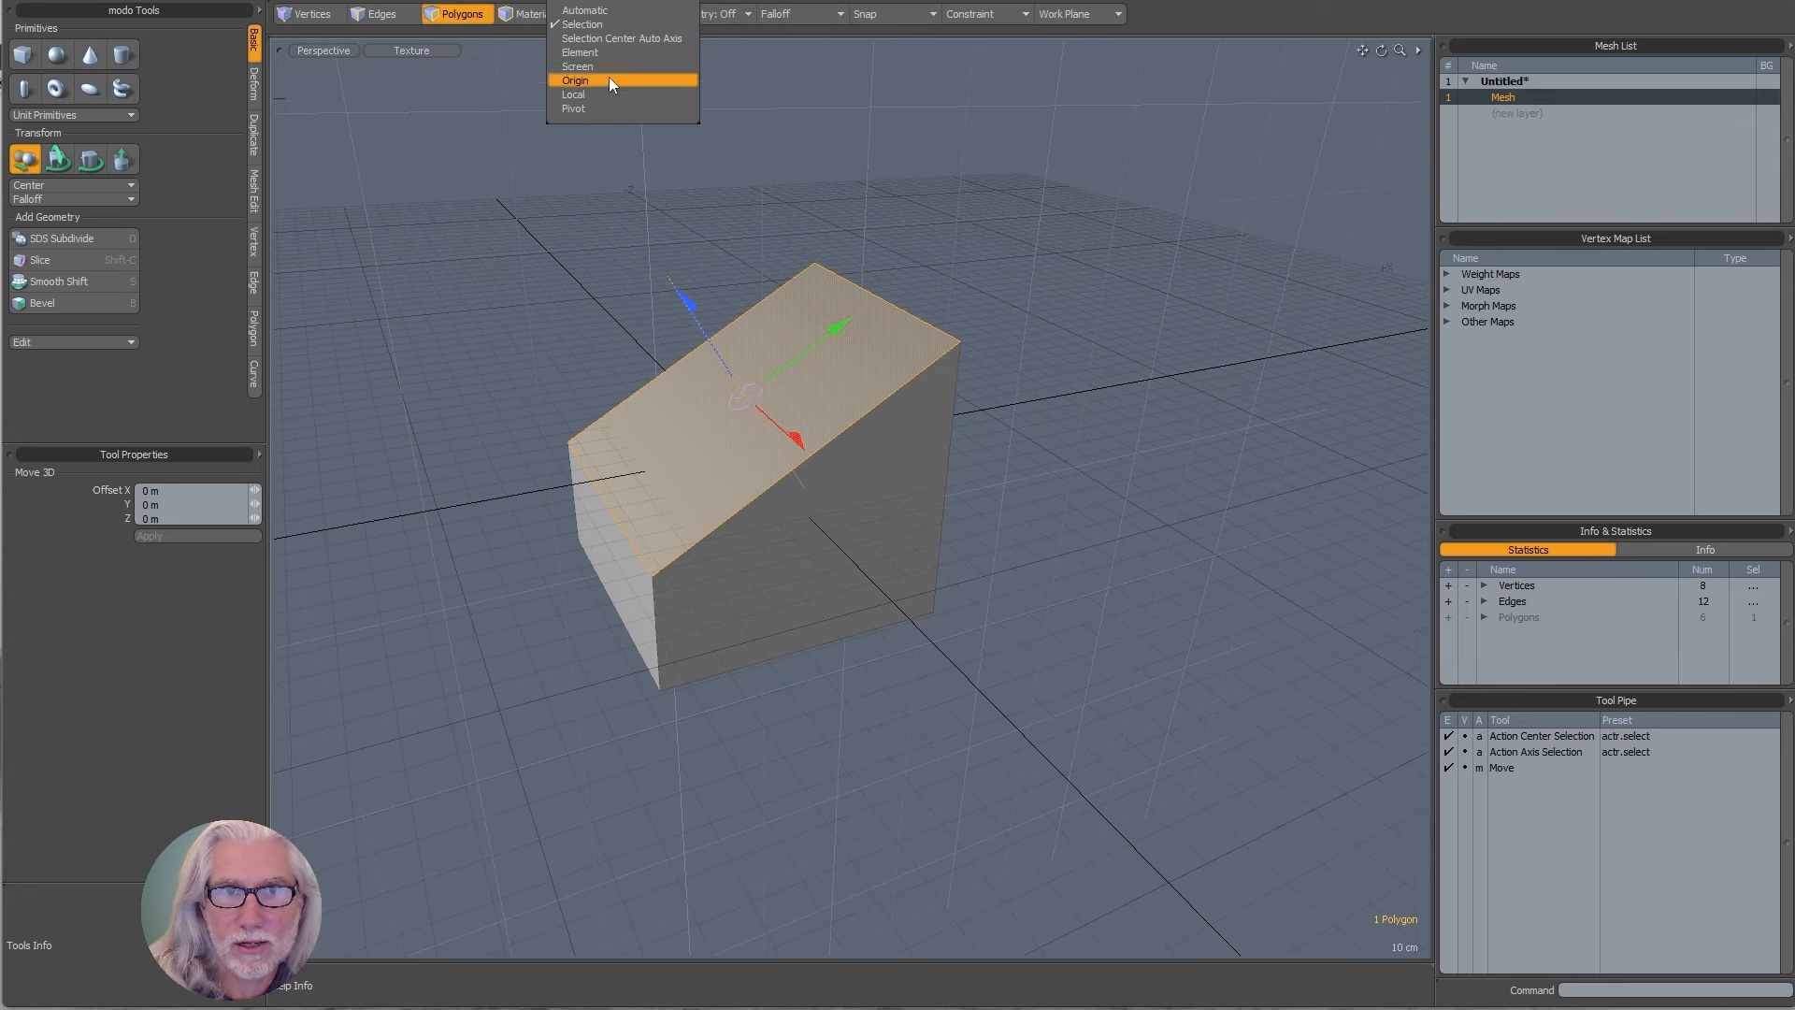
{"action": "left_click", "coordinate": [609, 54]}
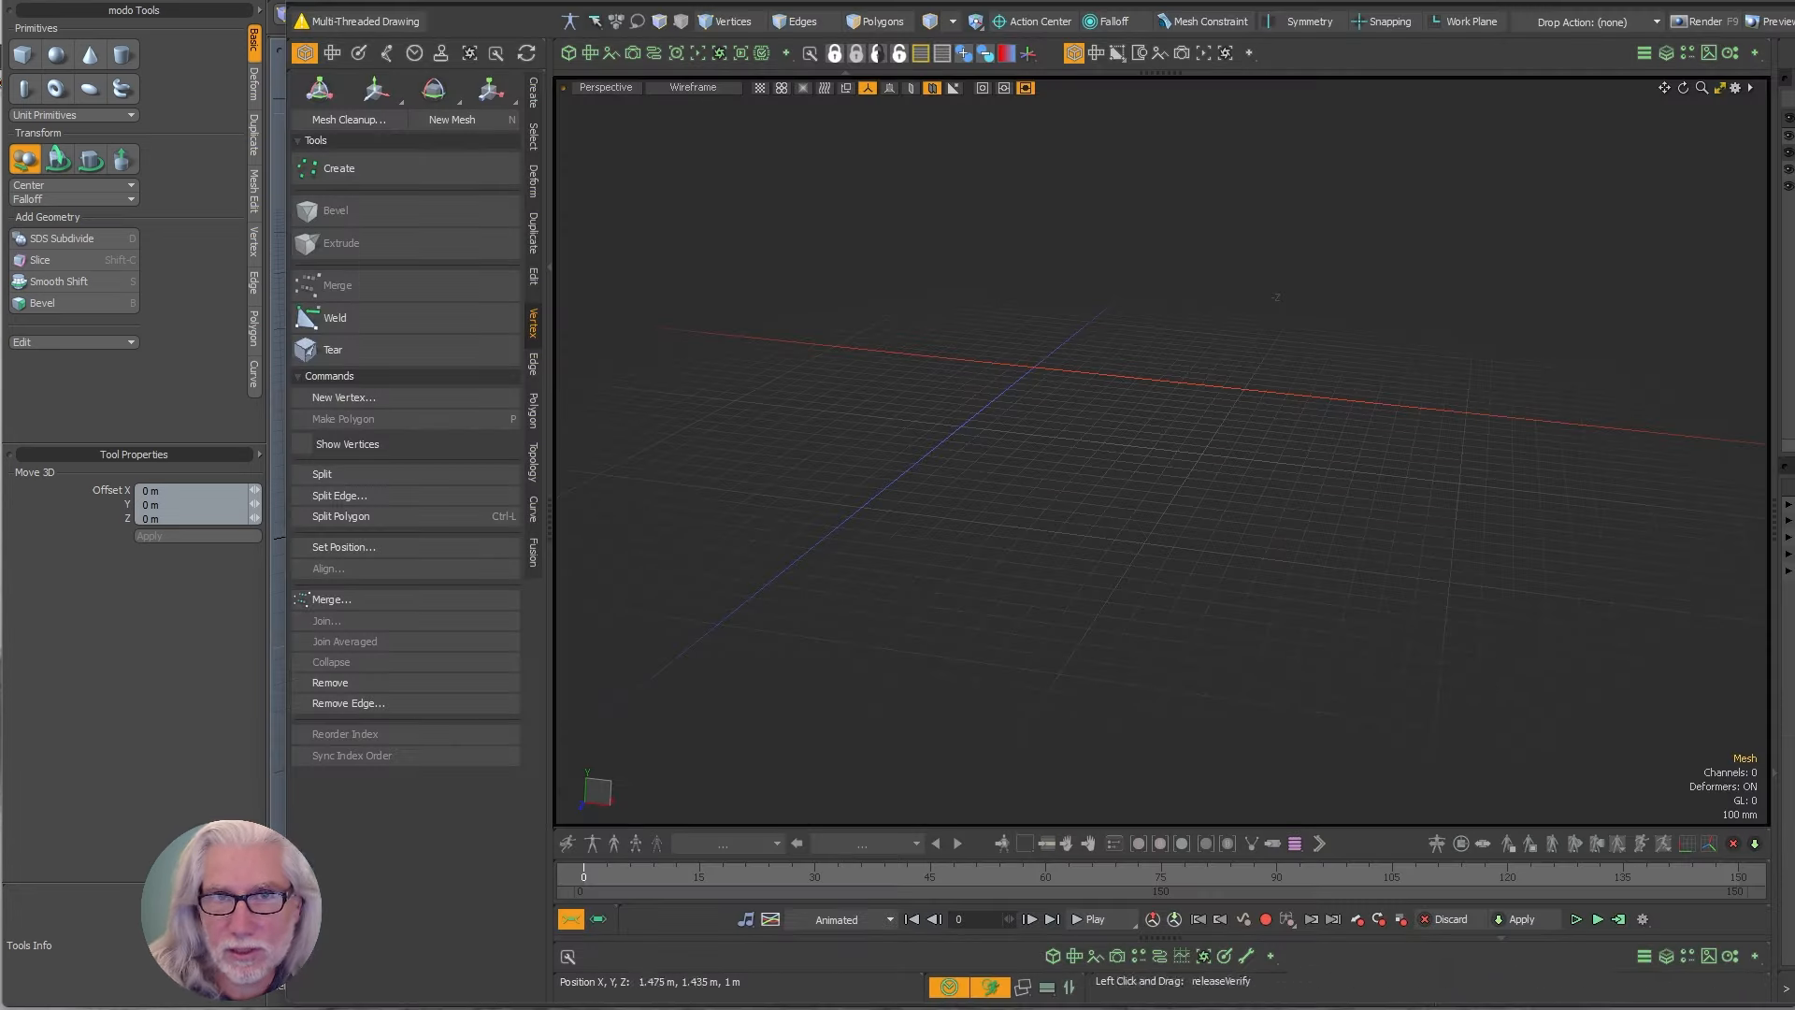
{"action": "left_click", "coordinate": [1026, 19]}
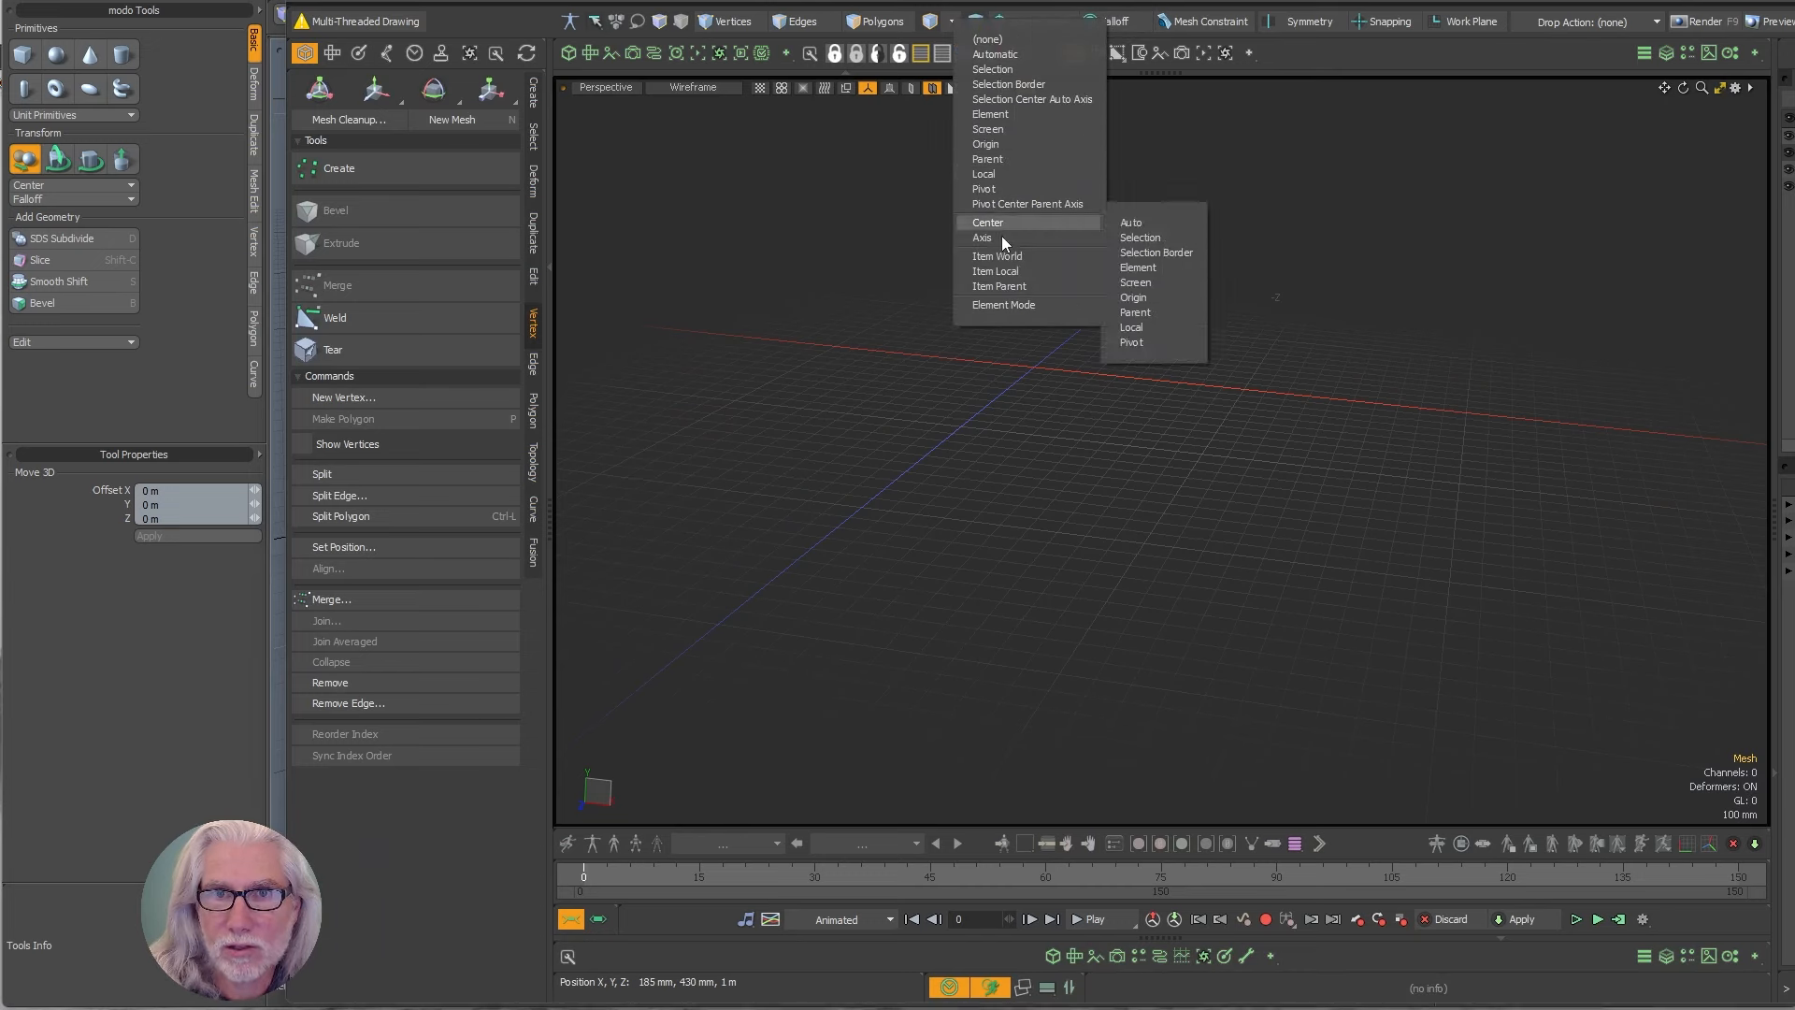
{"action": "left_click", "coordinate": [1108, 21]}
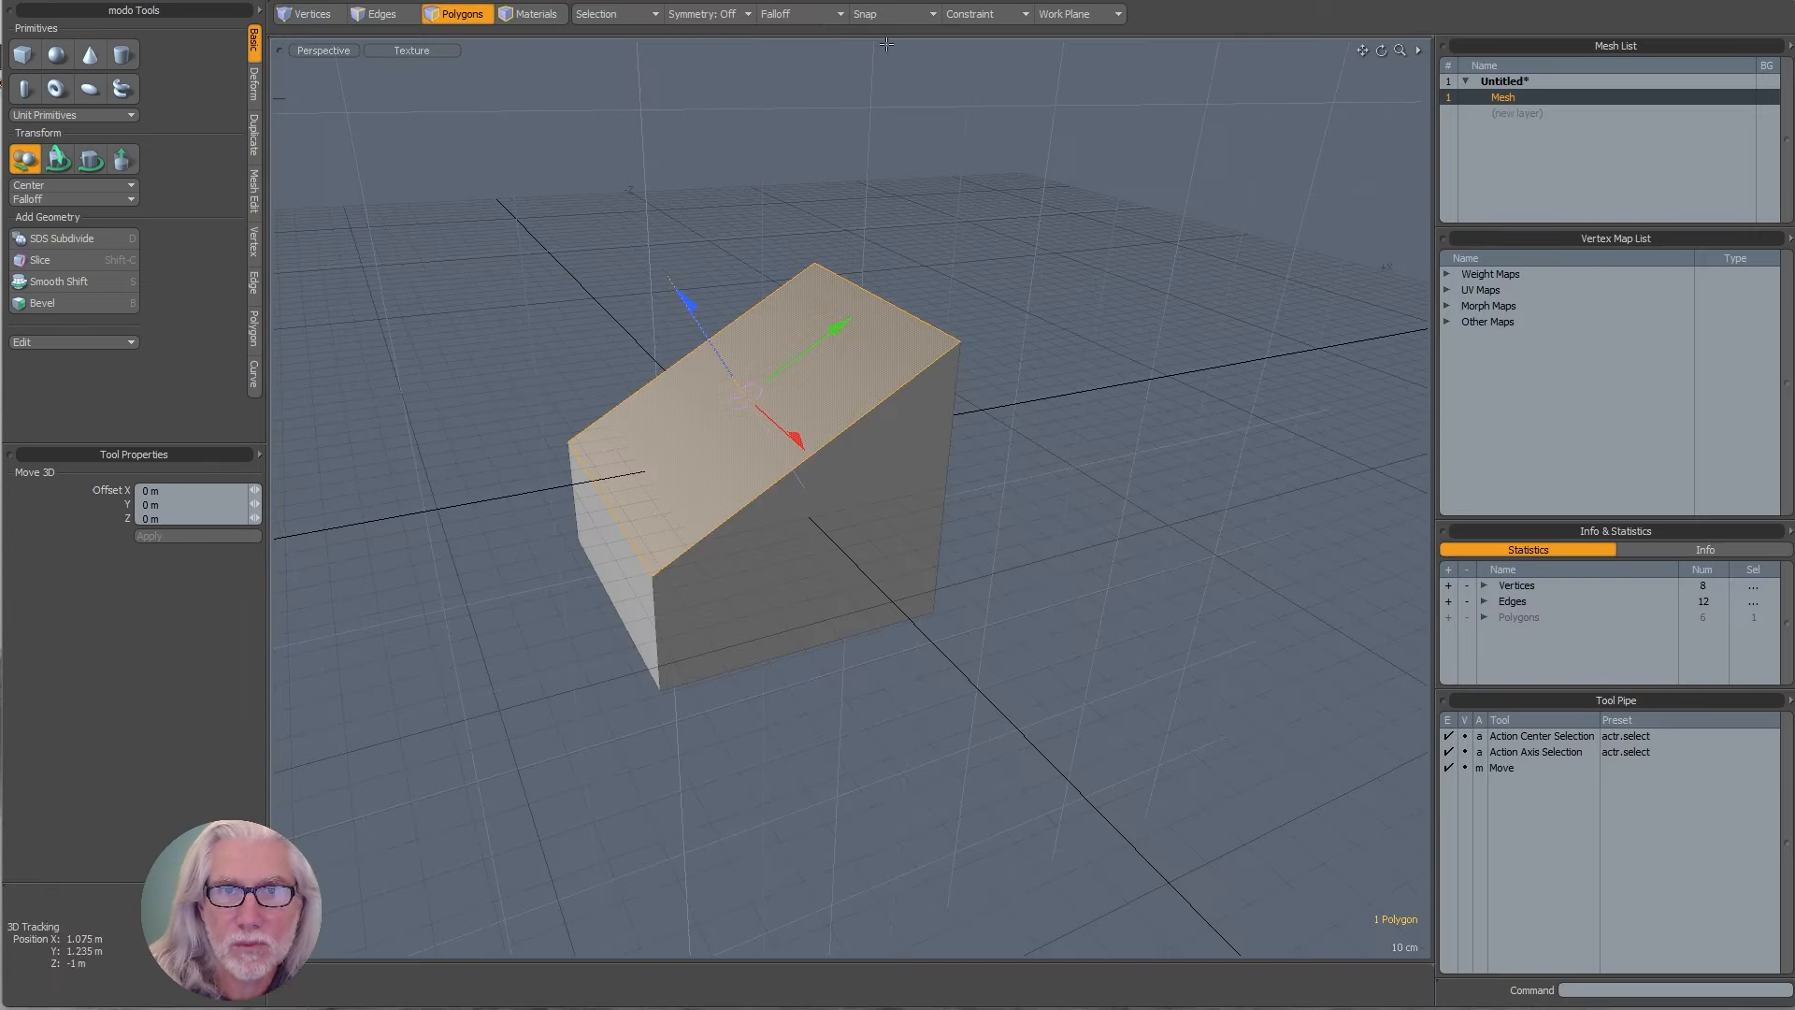
- Return to early modo to review its falloff and action center options again, then examine the action center and falloff choices in current Modo
{"action": "left_click", "coordinate": [795, 15]}
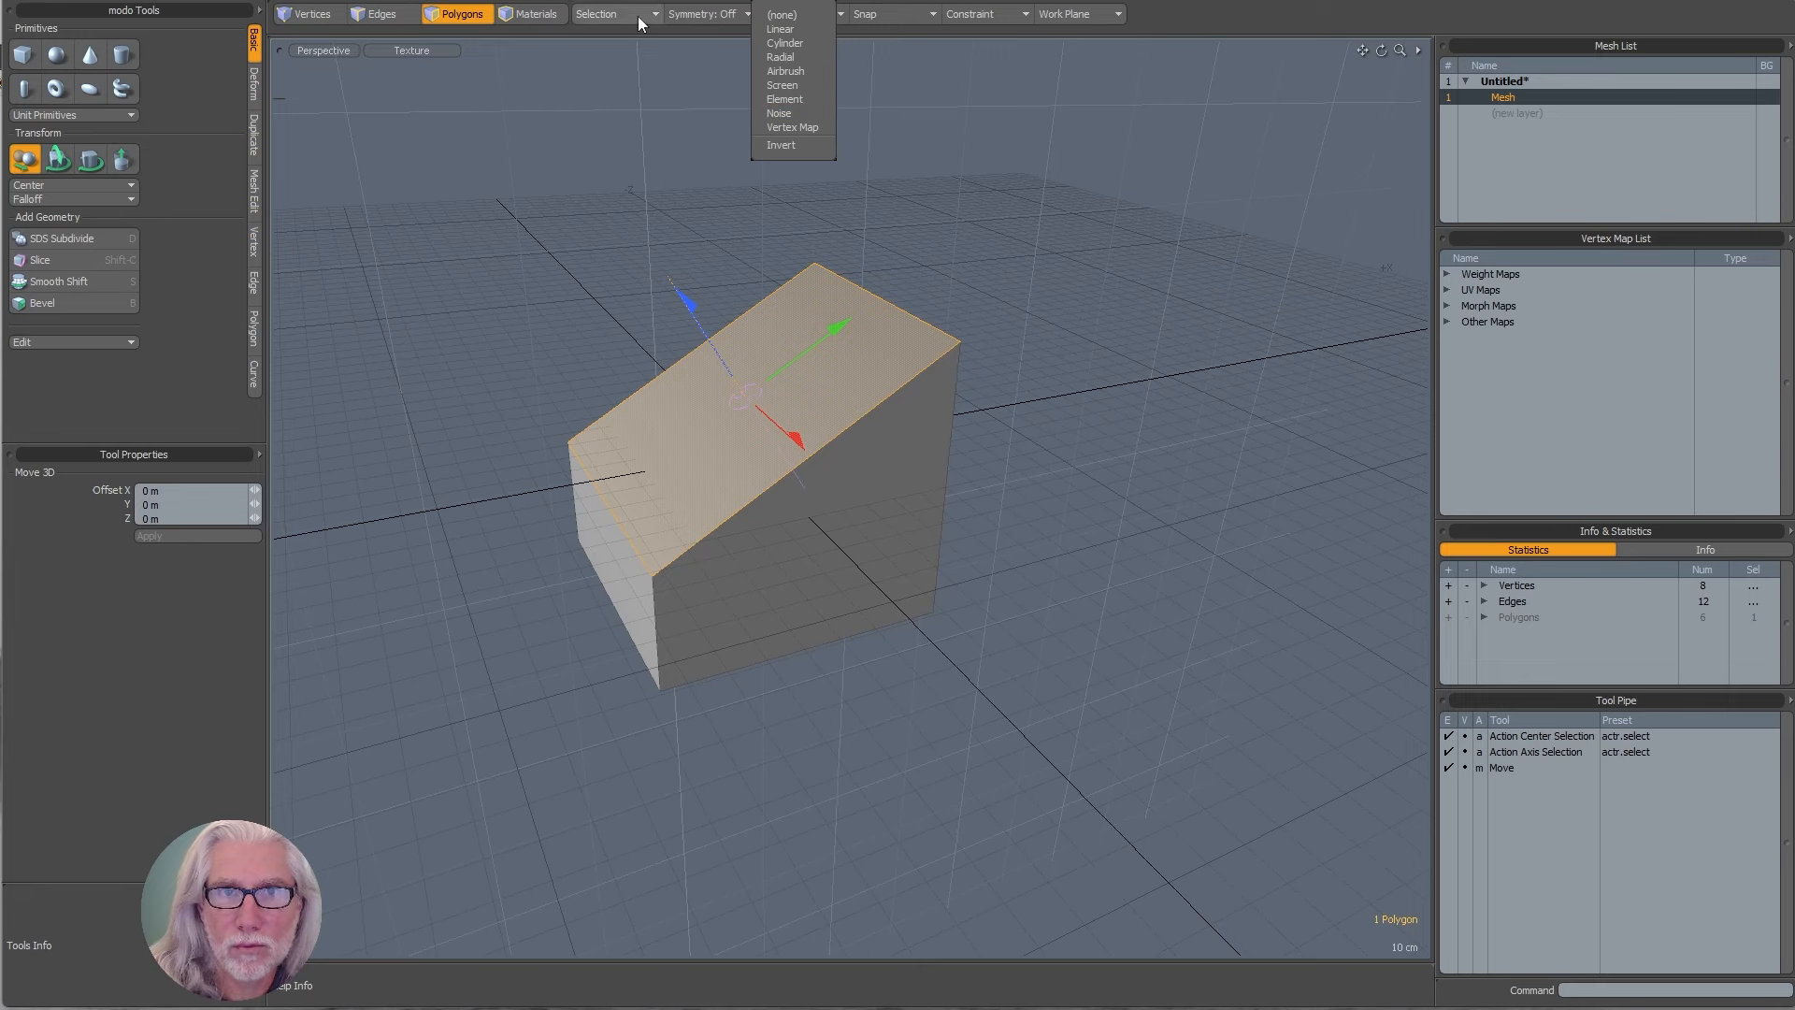
{"action": "left_click", "coordinate": [883, 58]}
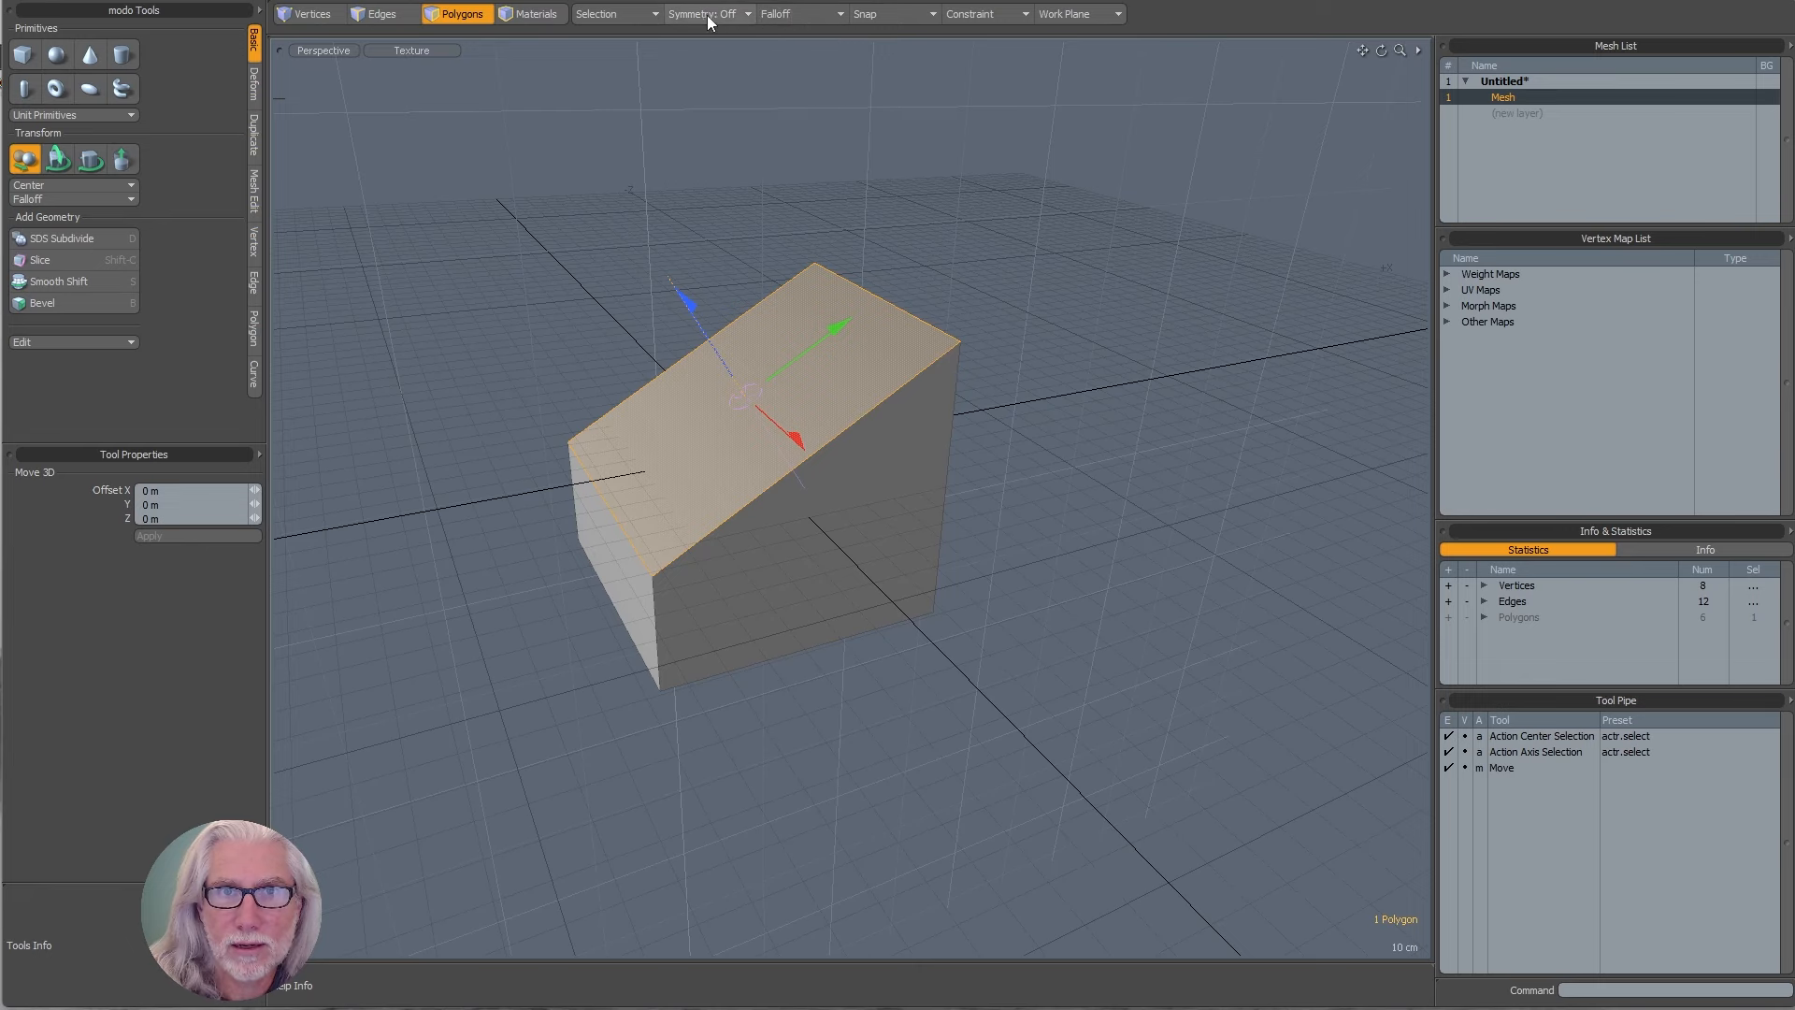
{"action": "left_click", "coordinate": [596, 22]}
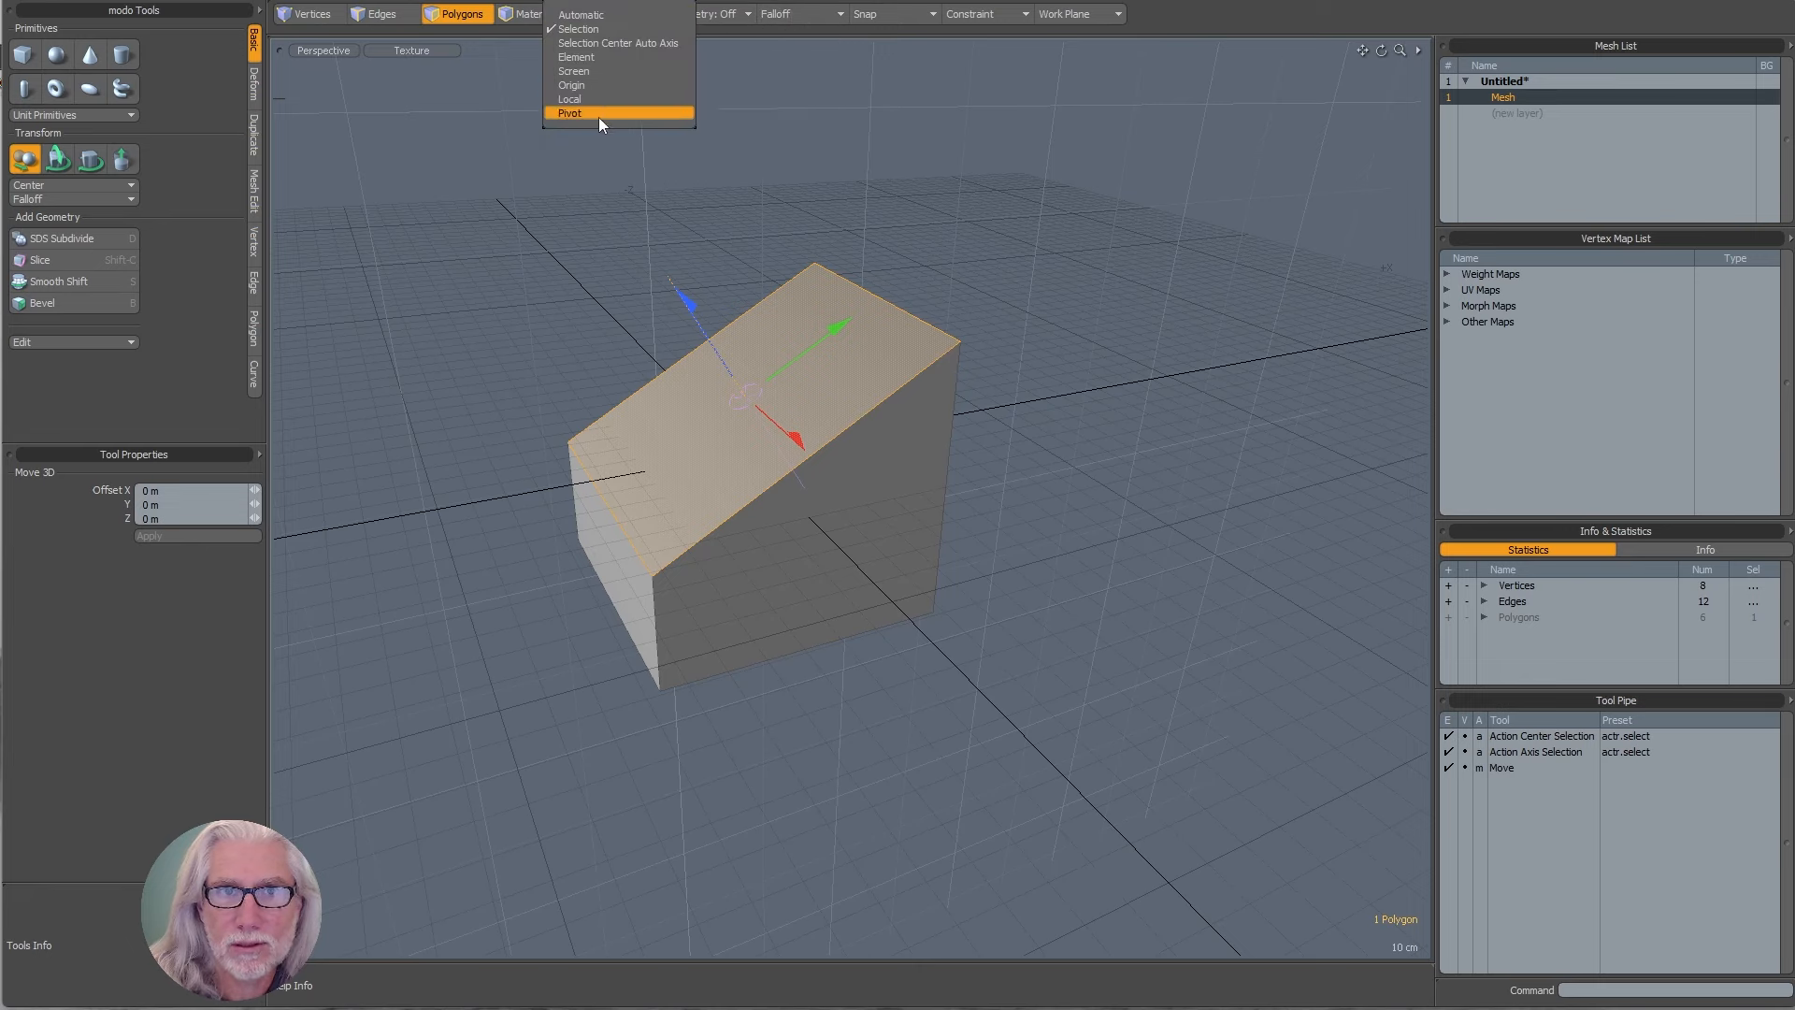
{"action": "left_click", "coordinate": [603, 30]}
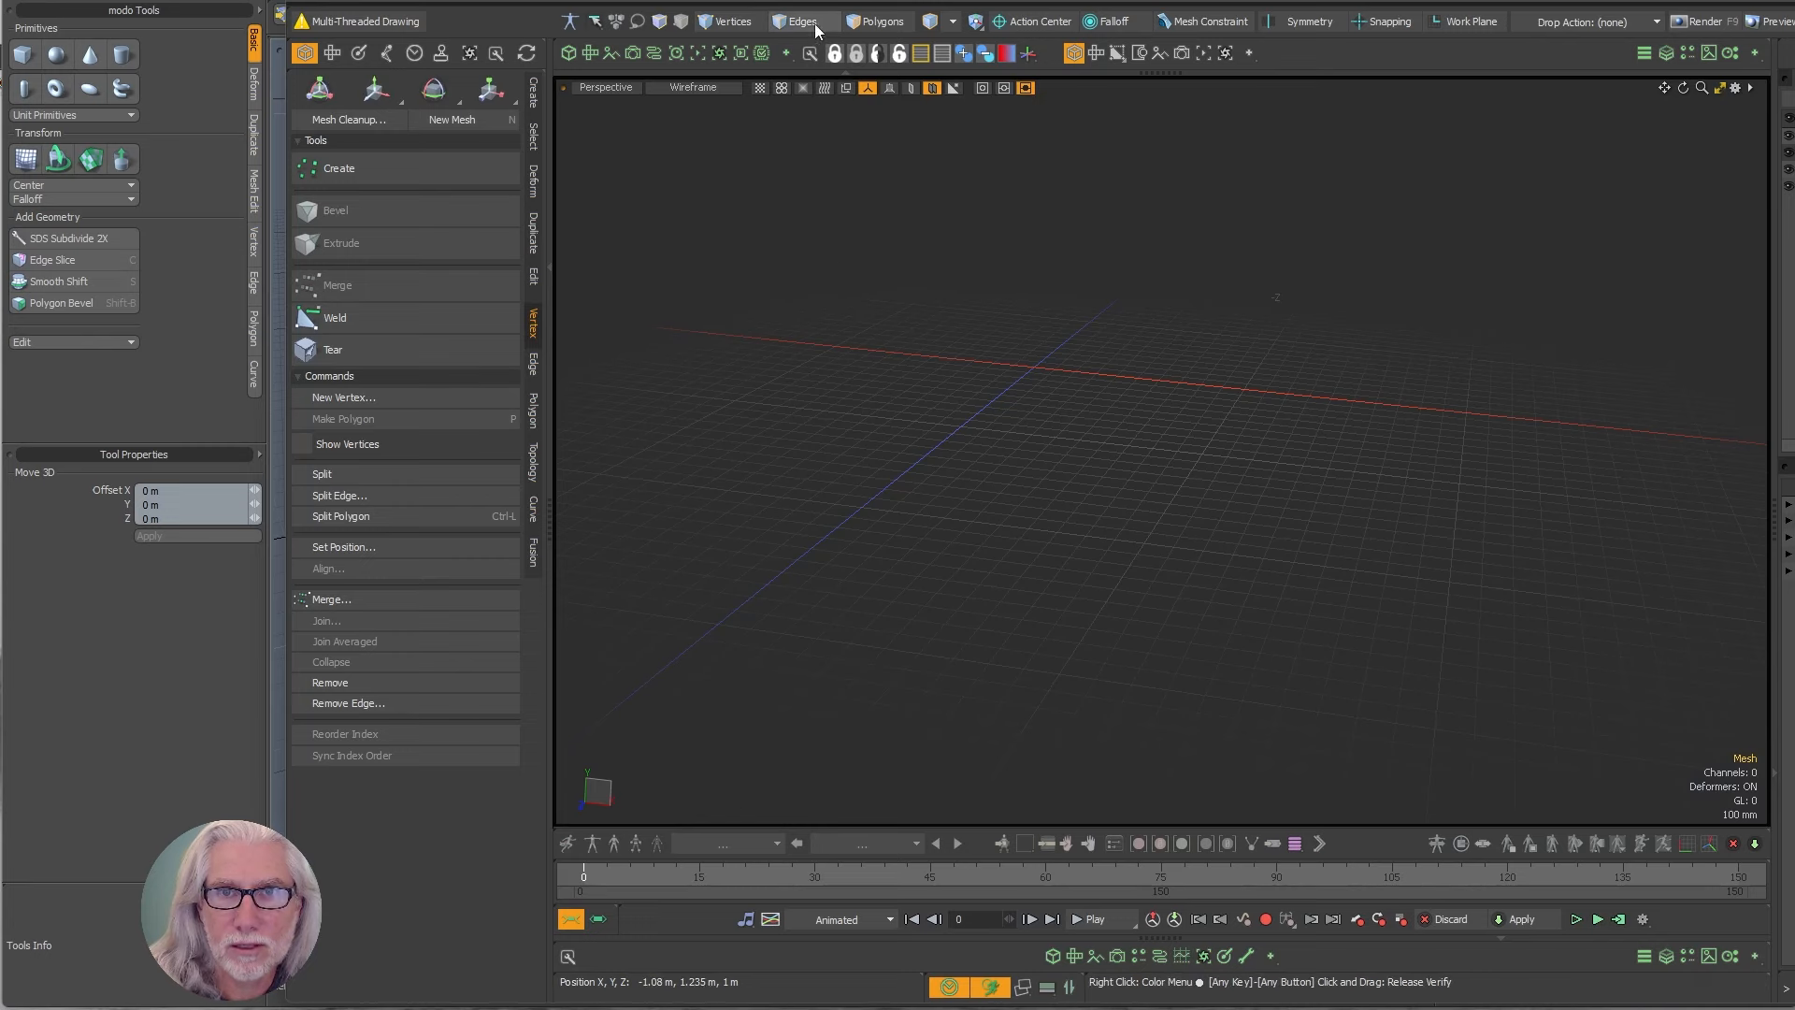
{"action": "left_click", "coordinate": [1055, 28]}
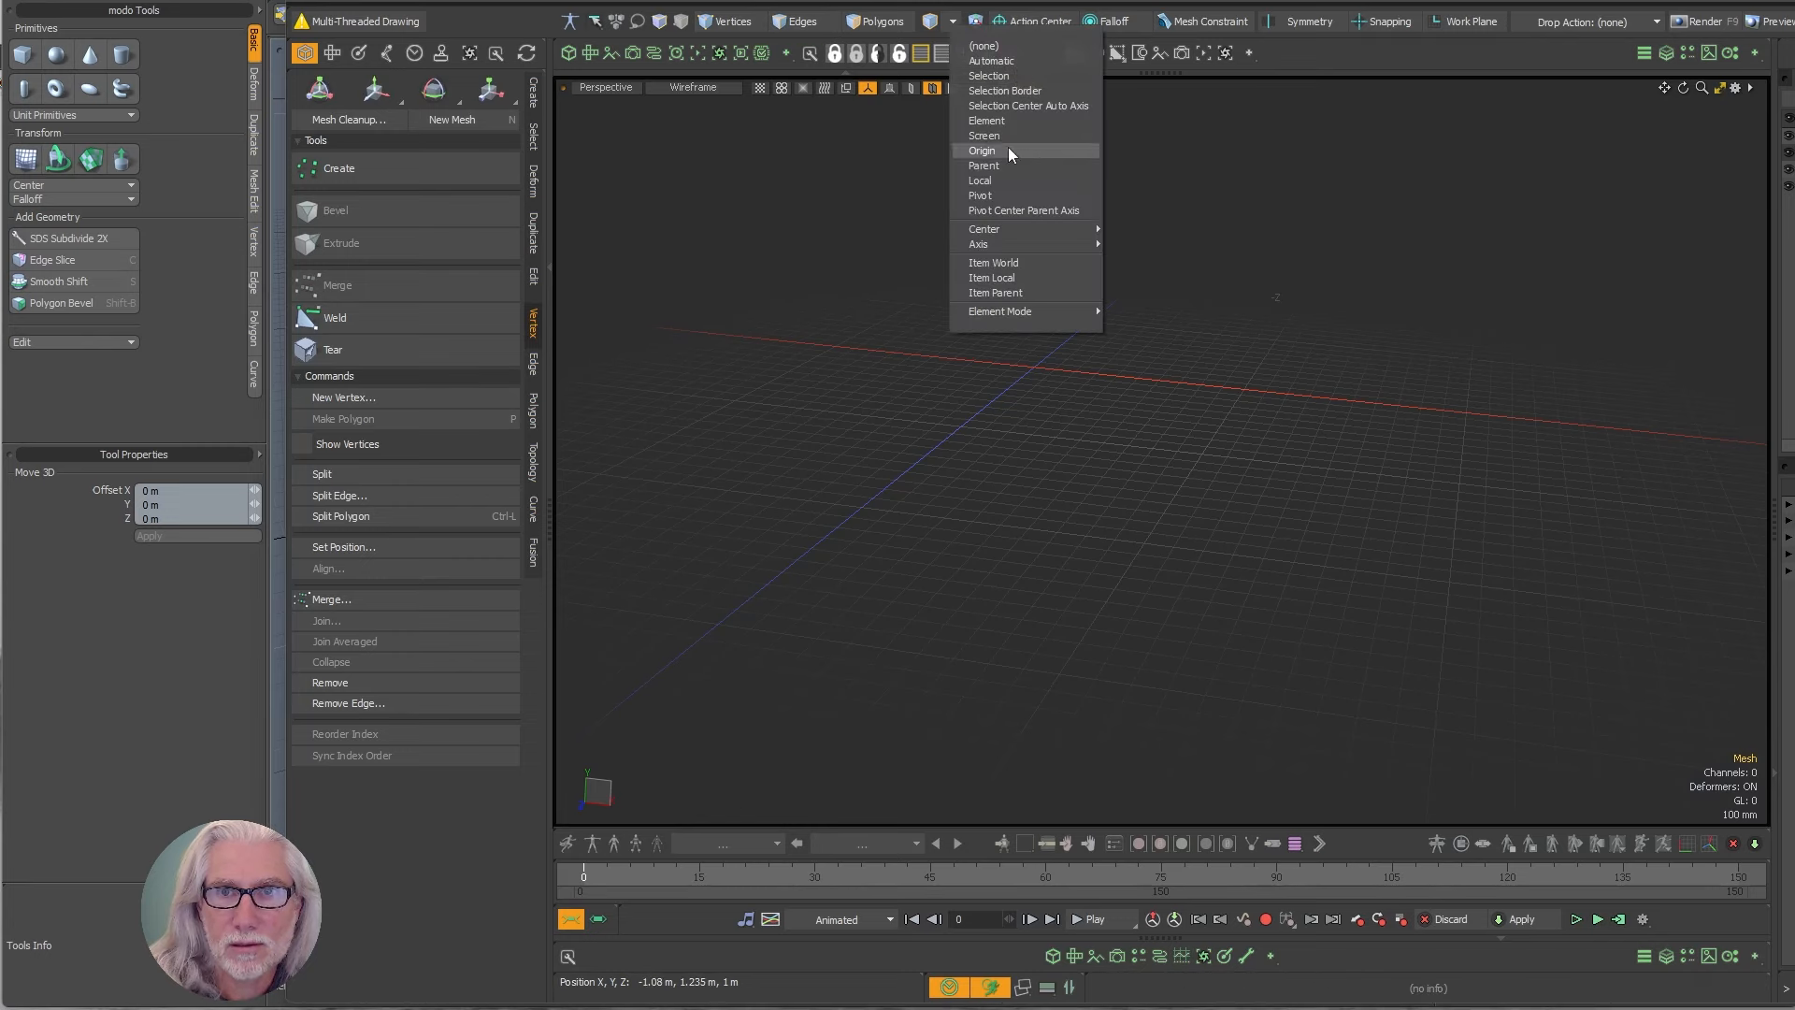
{"action": "left_click", "coordinate": [1008, 278]}
{"action": "left_click", "coordinate": [1113, 22]}
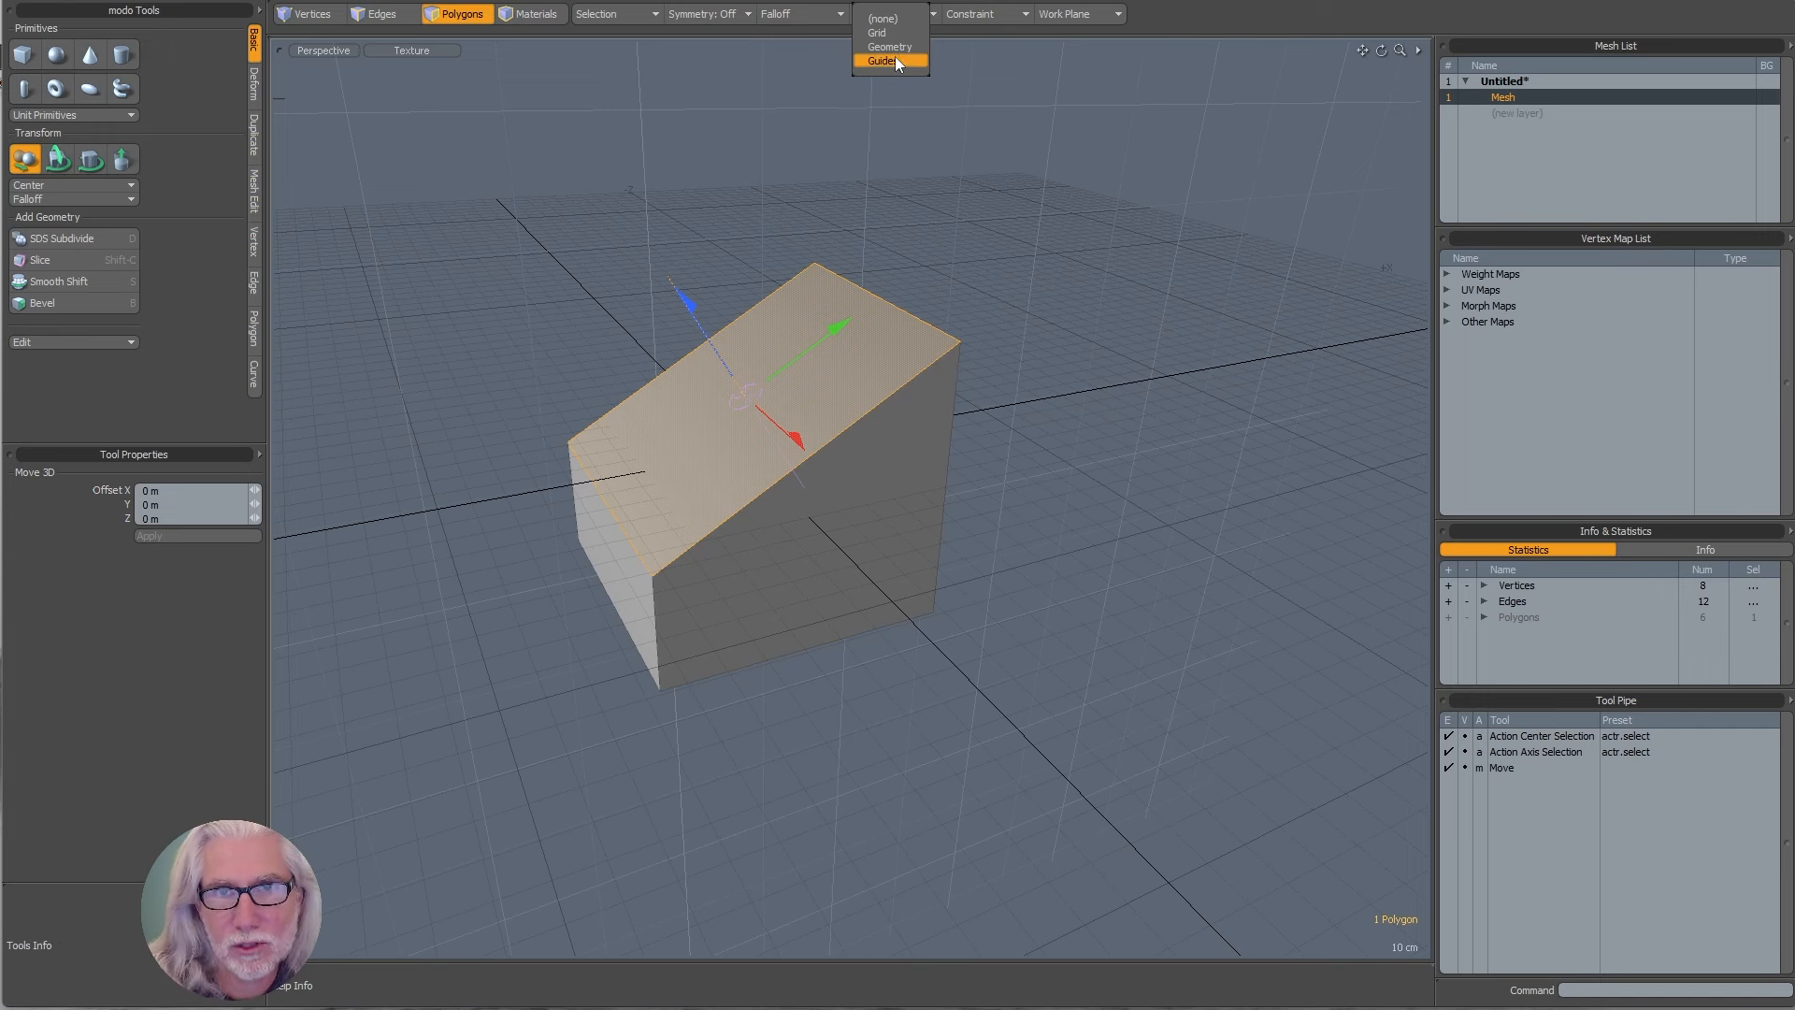
- Return to early modo, drop the Move tool, clear the polygon selection and review the Constraint options
{"action": "key", "text": "space"}
{"action": "left_click", "coordinate": [981, 190]}
{"action": "left_click", "coordinate": [984, 167]}
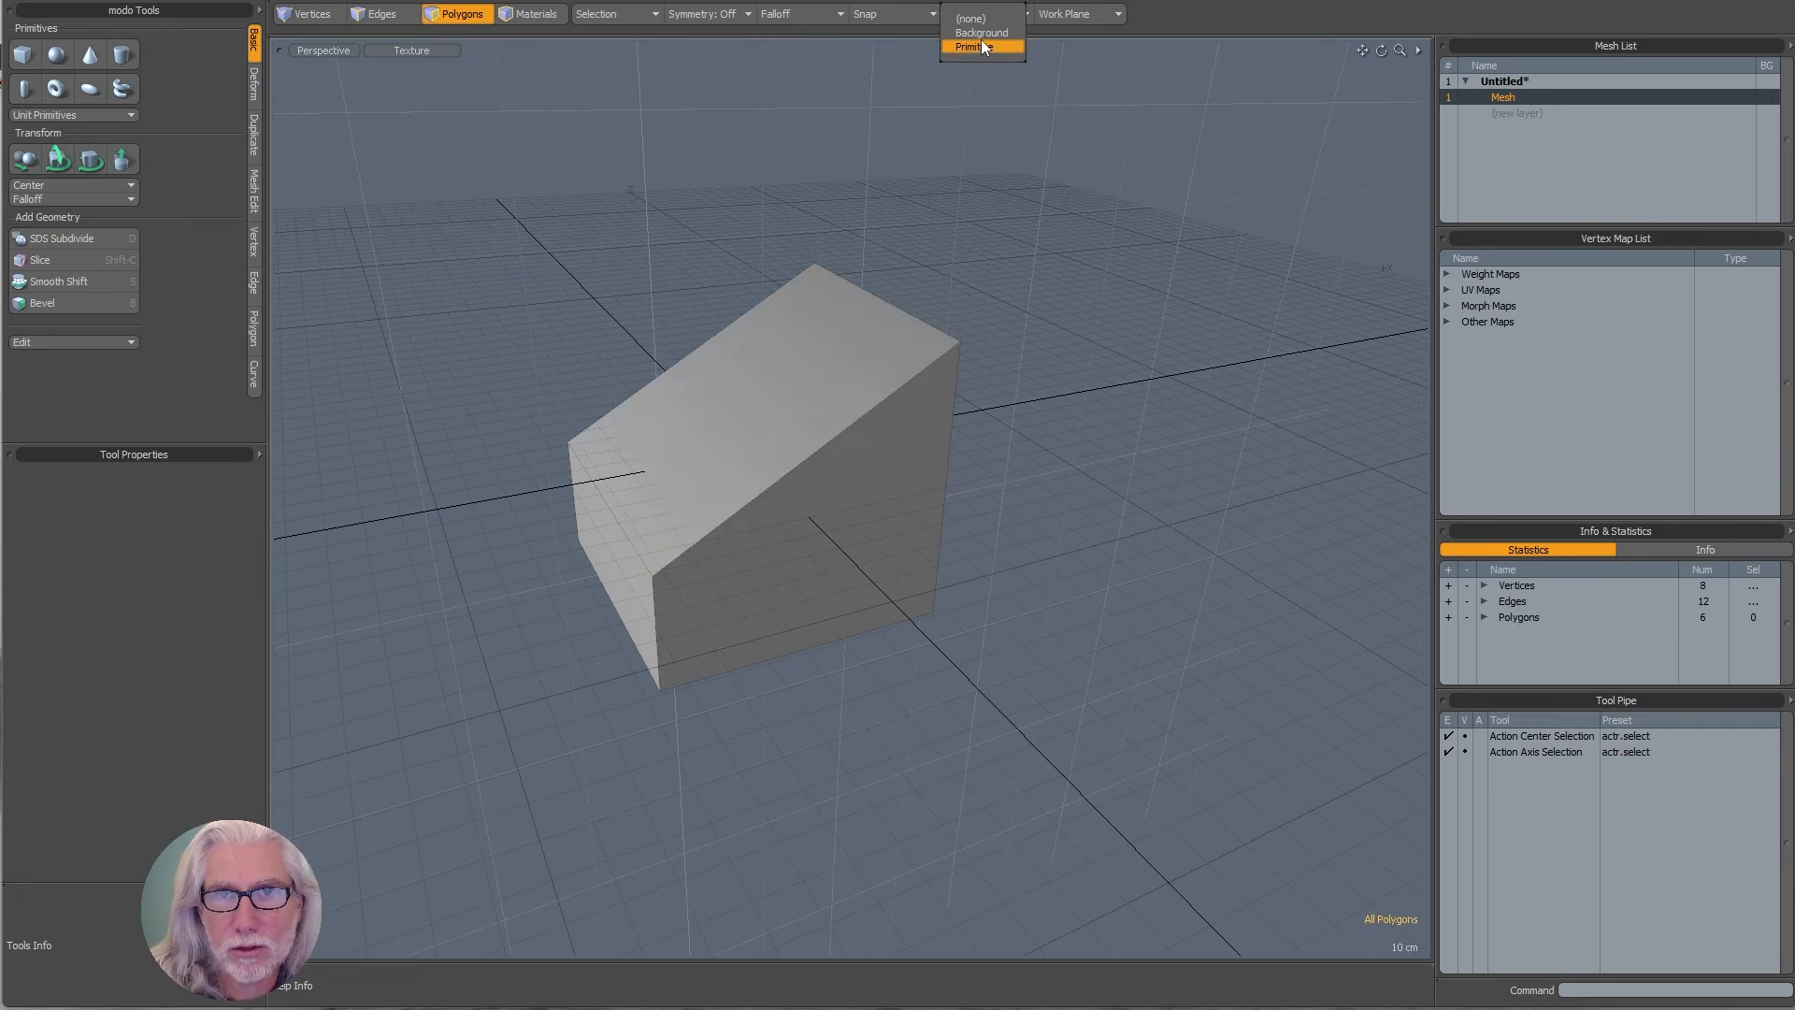
{"action": "left_click", "coordinate": [991, 255]}
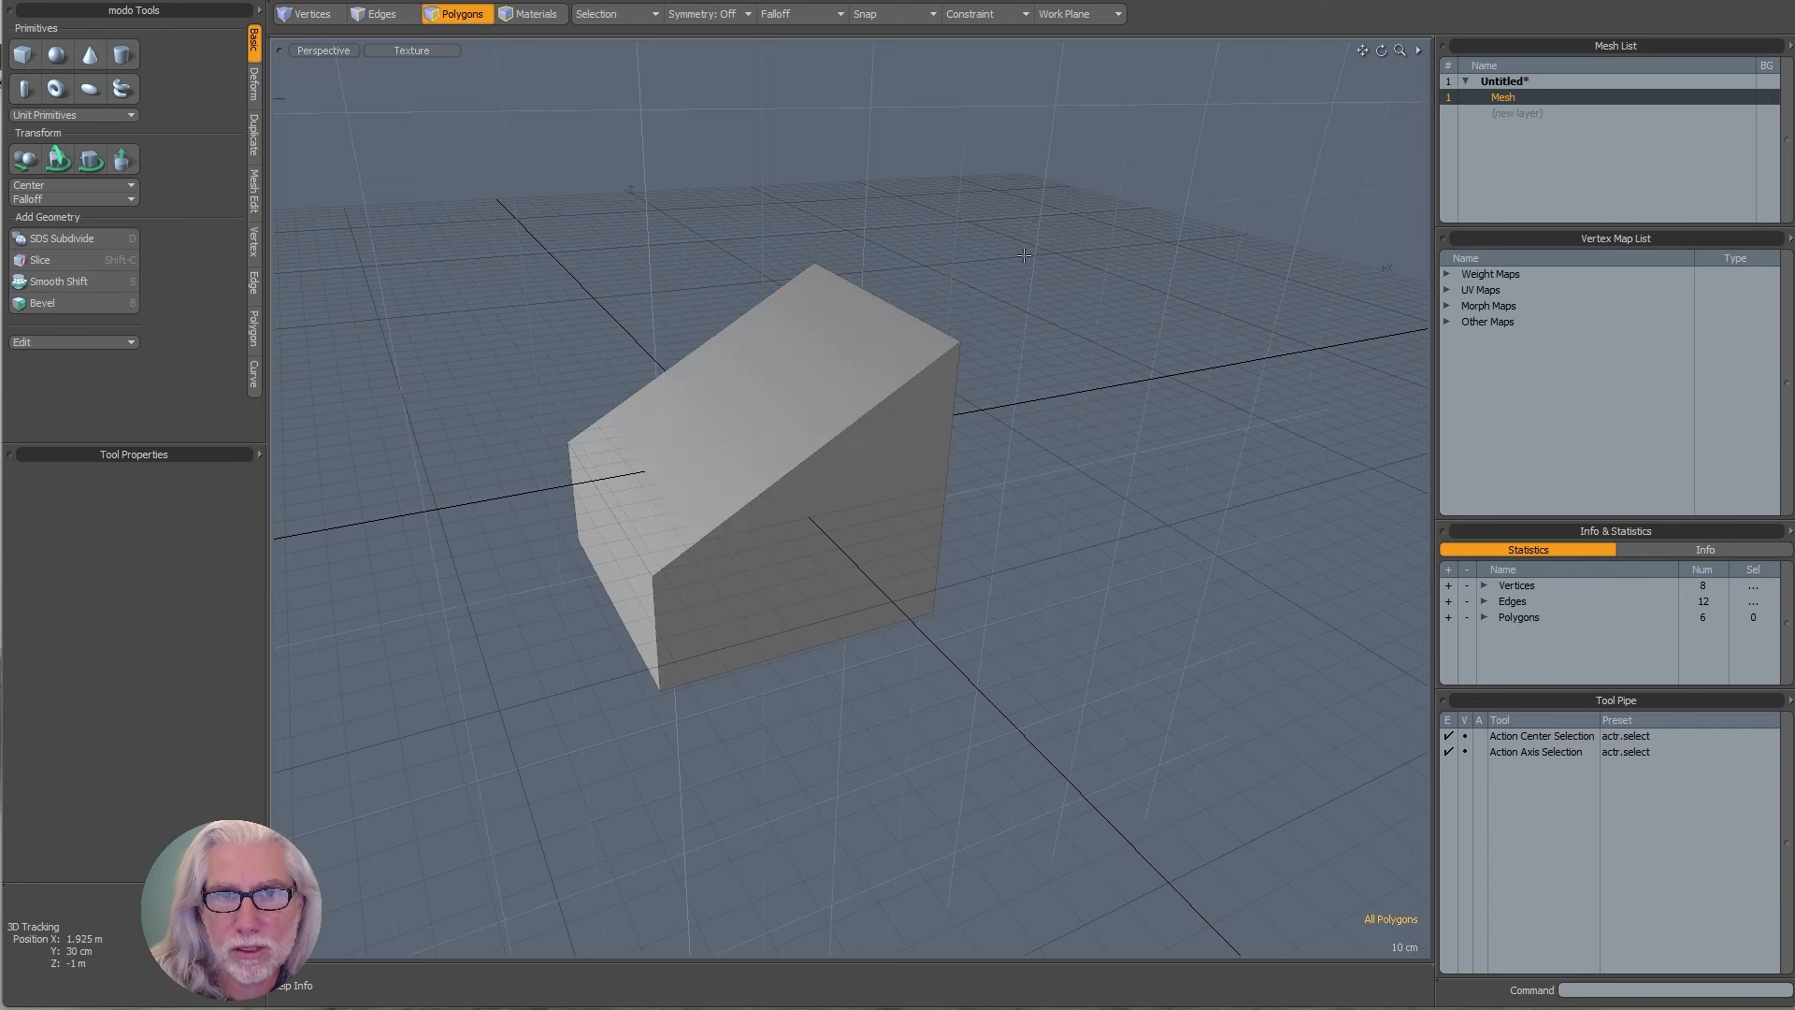
- Select the sloped polygon and create a 24-sided, one-segment cone primitive on it
{"action": "left_click", "coordinate": [747, 419]}
{"action": "left_click_drag", "start_coordinate": [742, 409], "coordinate": [833, 542], "text": "alt"}
{"action": "left_click_drag", "start_coordinate": [931, 377], "coordinate": [1085, 280], "text": "alt"}
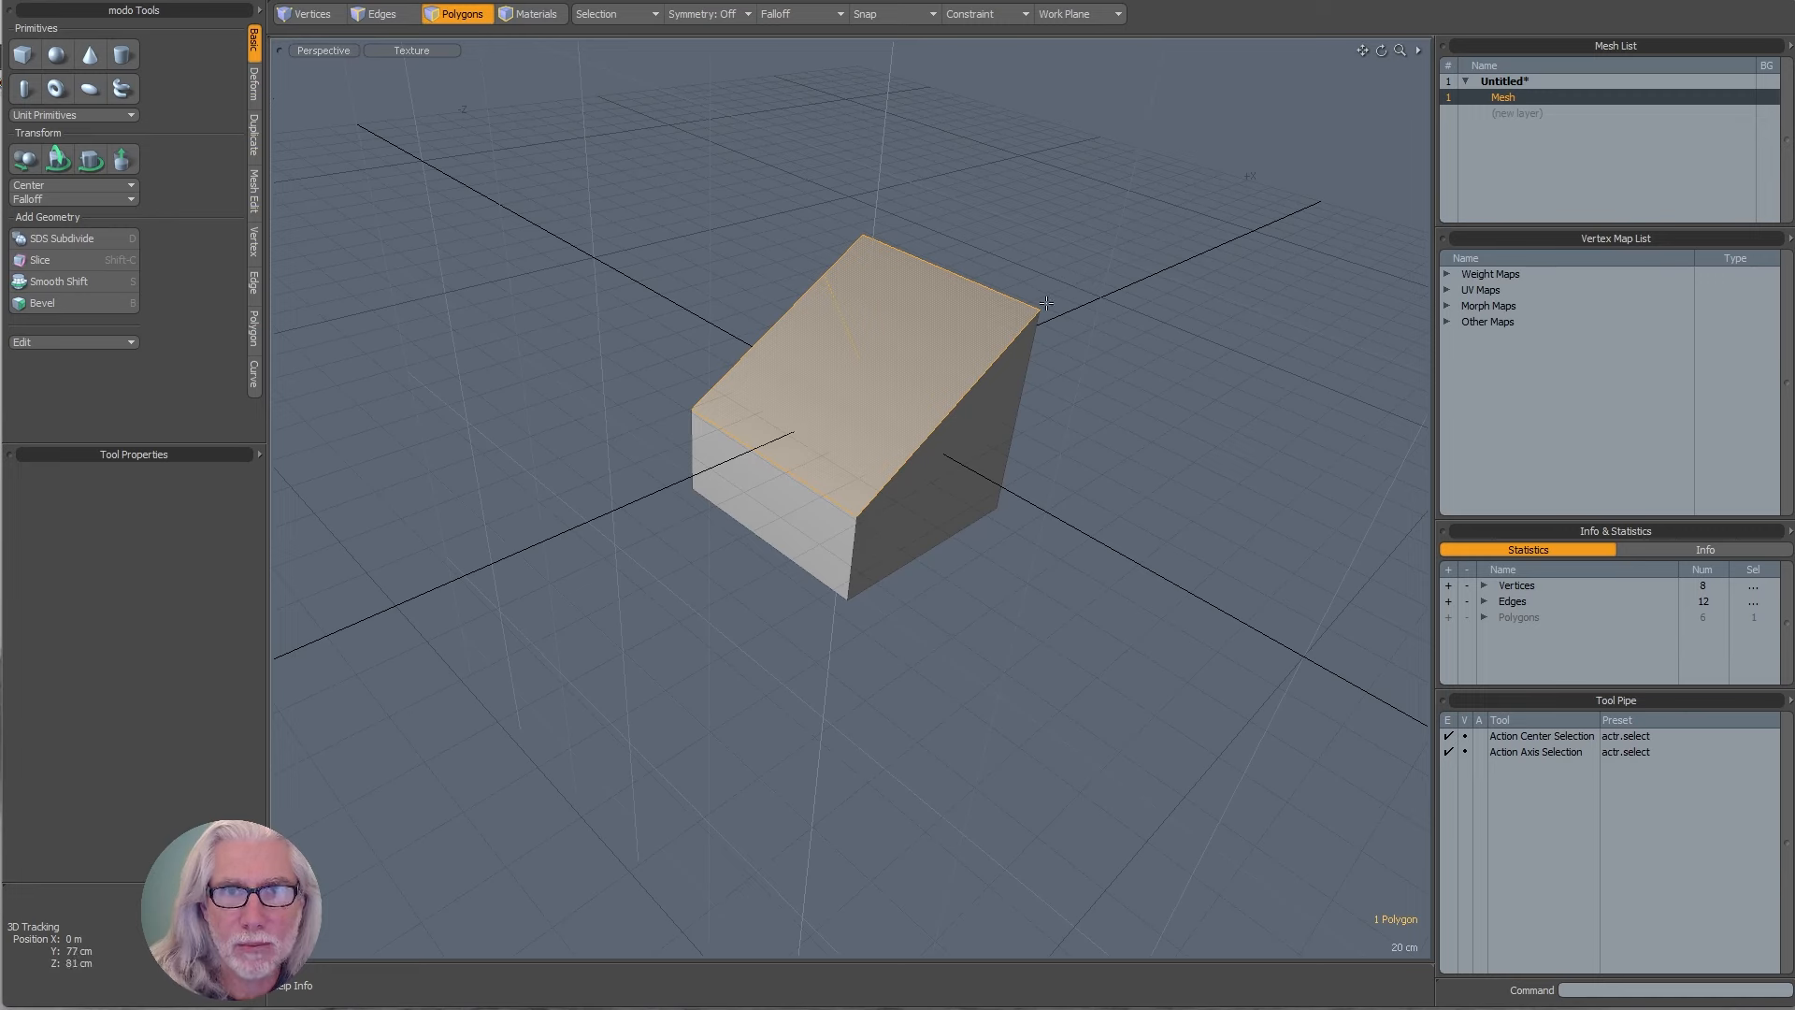
{"action": "left_click_drag", "start_coordinate": [1009, 305], "coordinate": [597, 399], "text": "alt"}
{"action": "left_click_drag", "start_coordinate": [766, 443], "coordinate": [720, 477], "text": "alt"}
{"action": "left_click", "coordinate": [93, 52]}
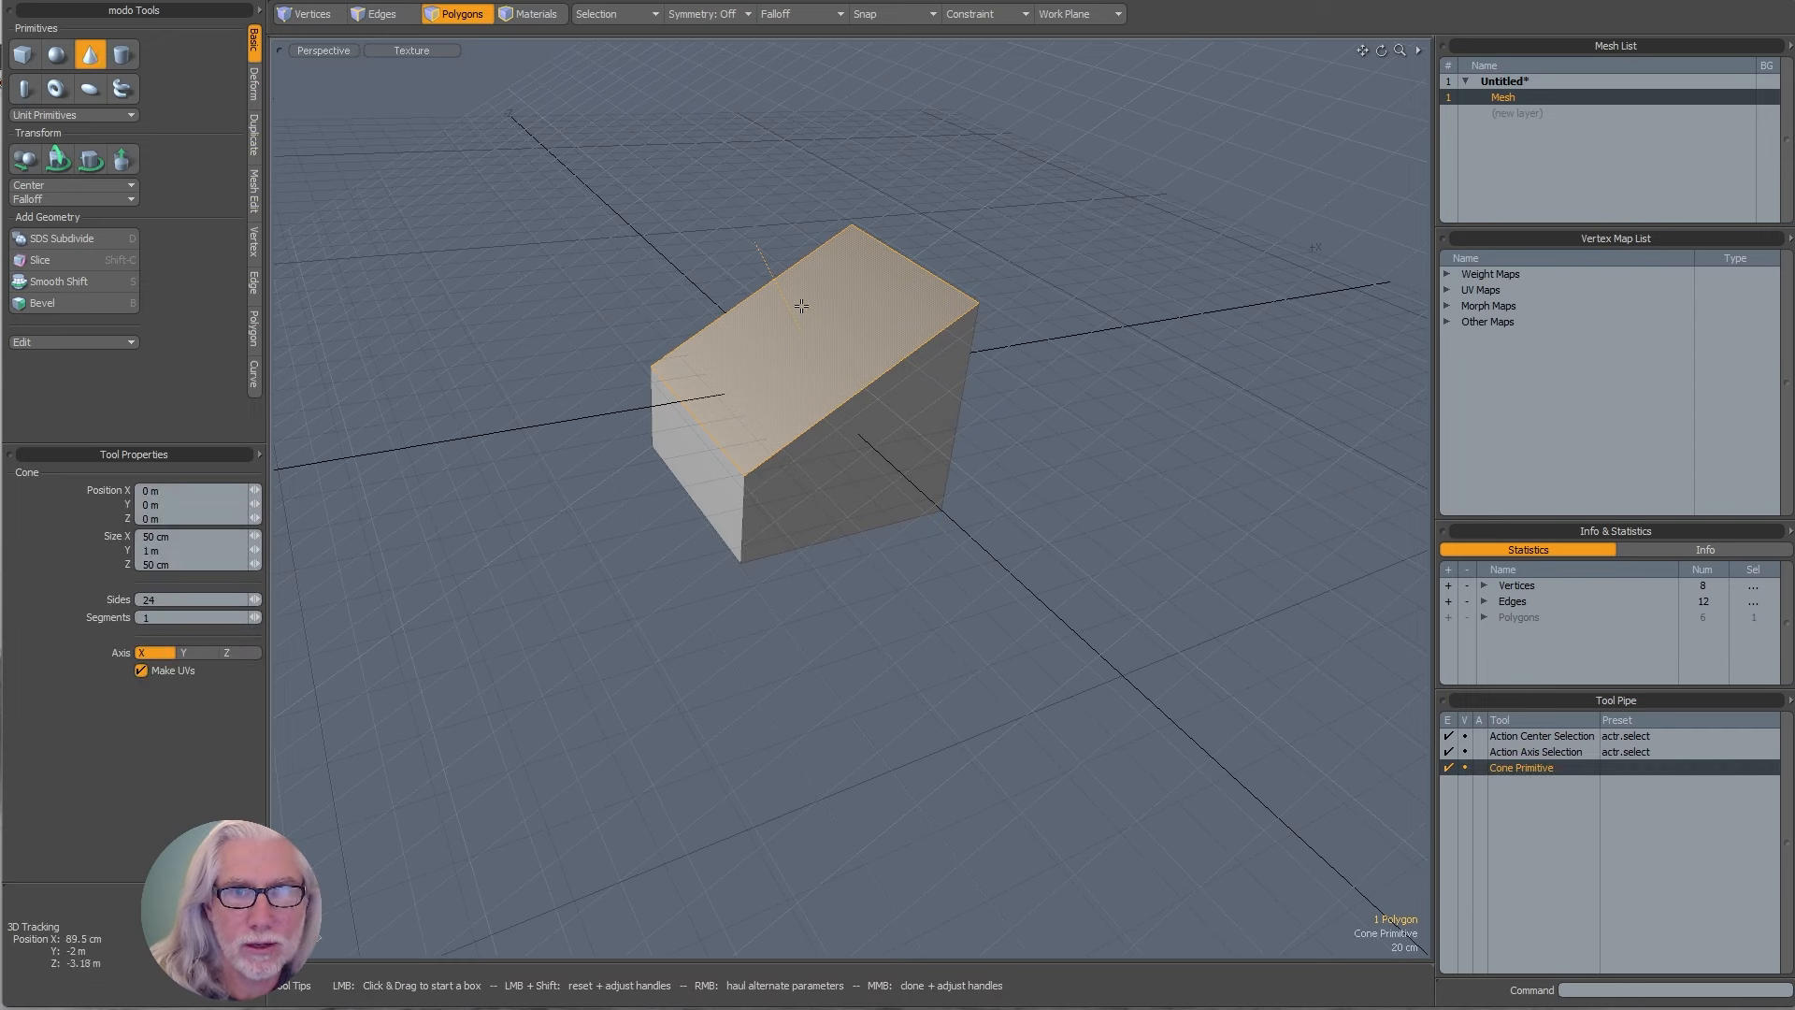
{"action": "left_click_drag", "start_coordinate": [799, 333], "coordinate": [706, 472], "text": "ctrl"}
{"action": "key", "text": "space"}
- Select the whole cone and move it 63.5 cm along the Z axis, finishing with the tool dropped and the cone deselected
{"action": "double_click", "coordinate": [805, 350]}
{"action": "key", "text": "w"}
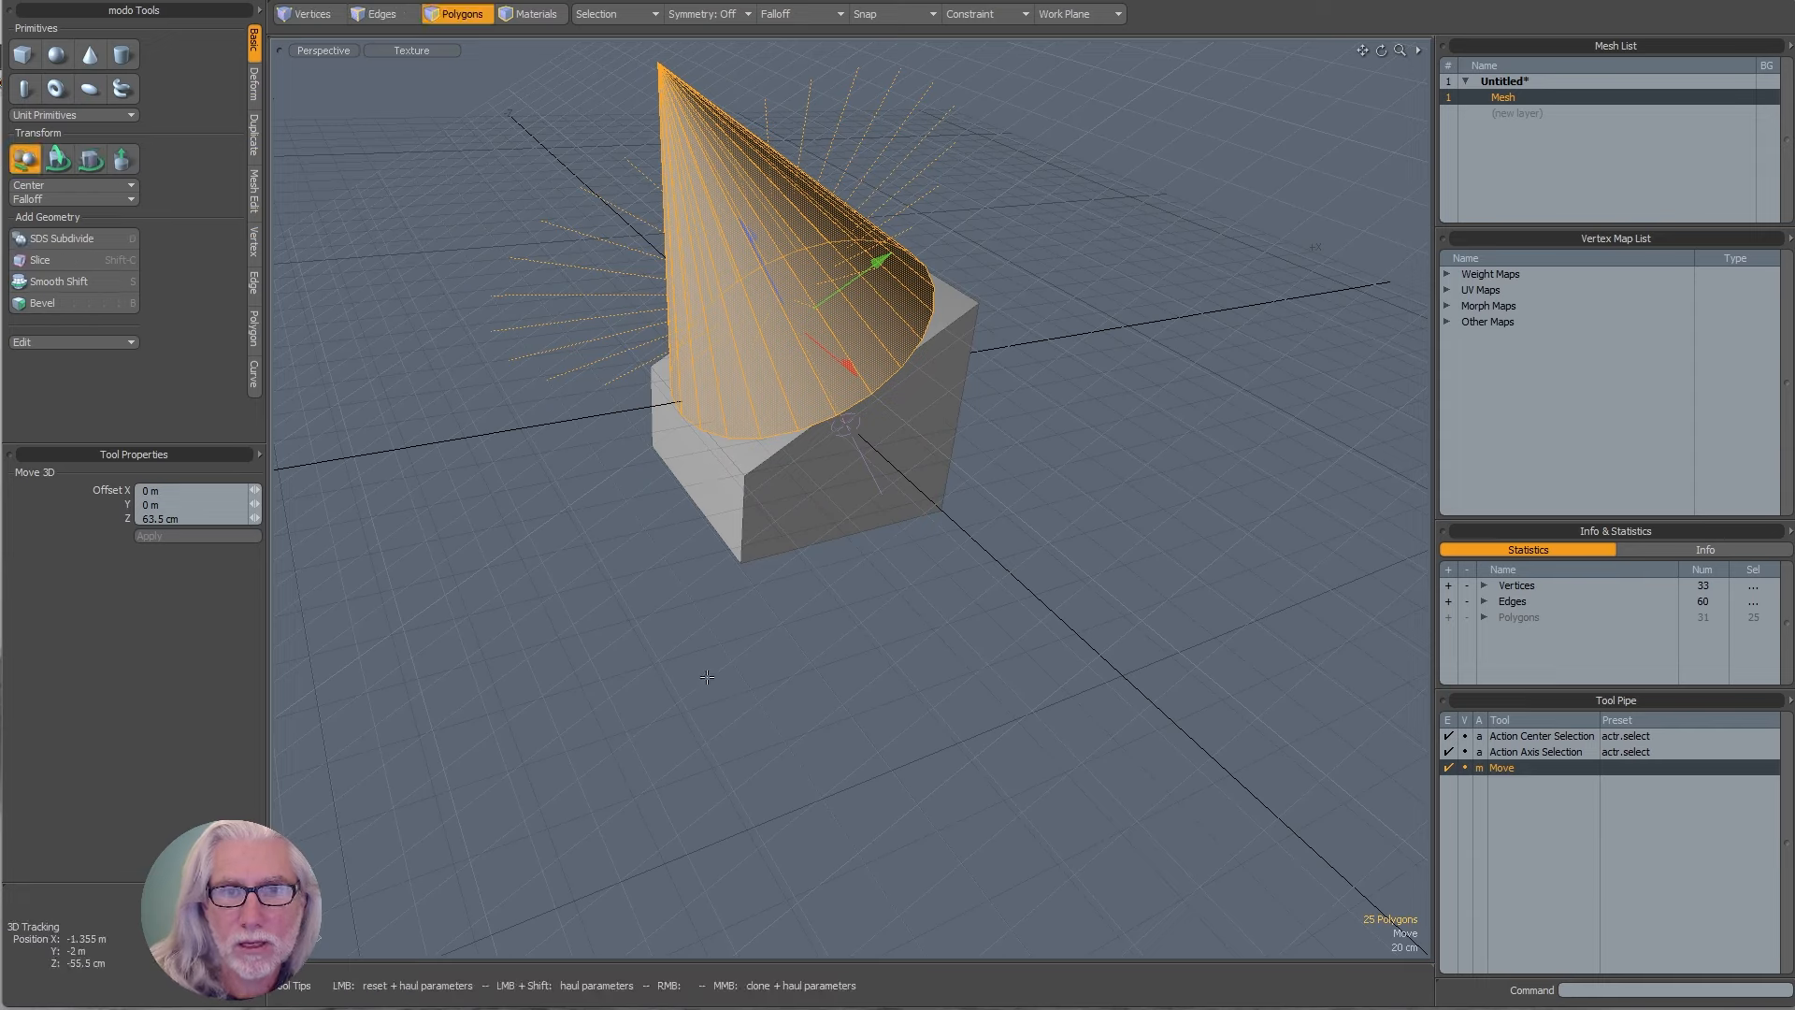
{"action": "key", "text": "space"}
{"action": "left_click_drag", "start_coordinate": [707, 677], "coordinate": [898, 504], "text": "alt"}
{"action": "left_click", "coordinate": [788, 651]}
{"action": "left_click_drag", "start_coordinate": [897, 505], "coordinate": [831, 578], "text": "alt"}
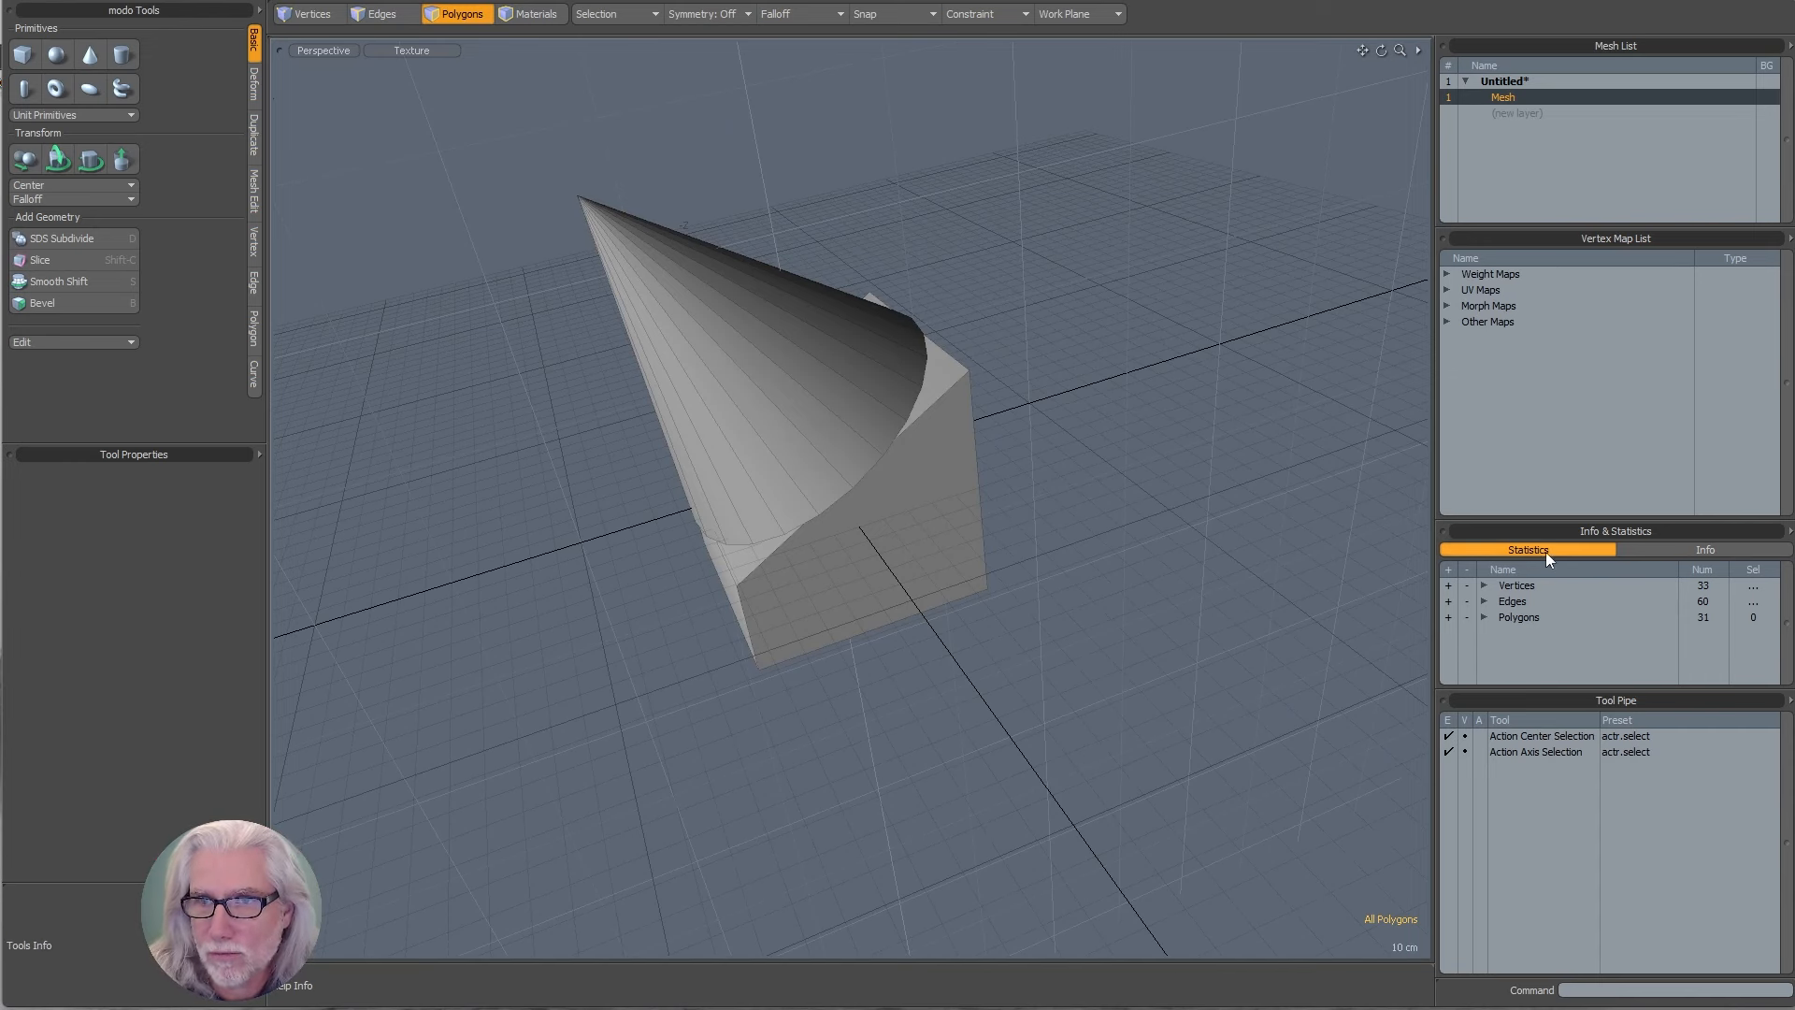
- Expand the Other, Morph, UV and Weight Maps groups in the Vertex Map List and enlarge the Mesh List area
{"action": "left_click", "coordinate": [1448, 322]}
{"action": "left_click", "coordinate": [1447, 306]}
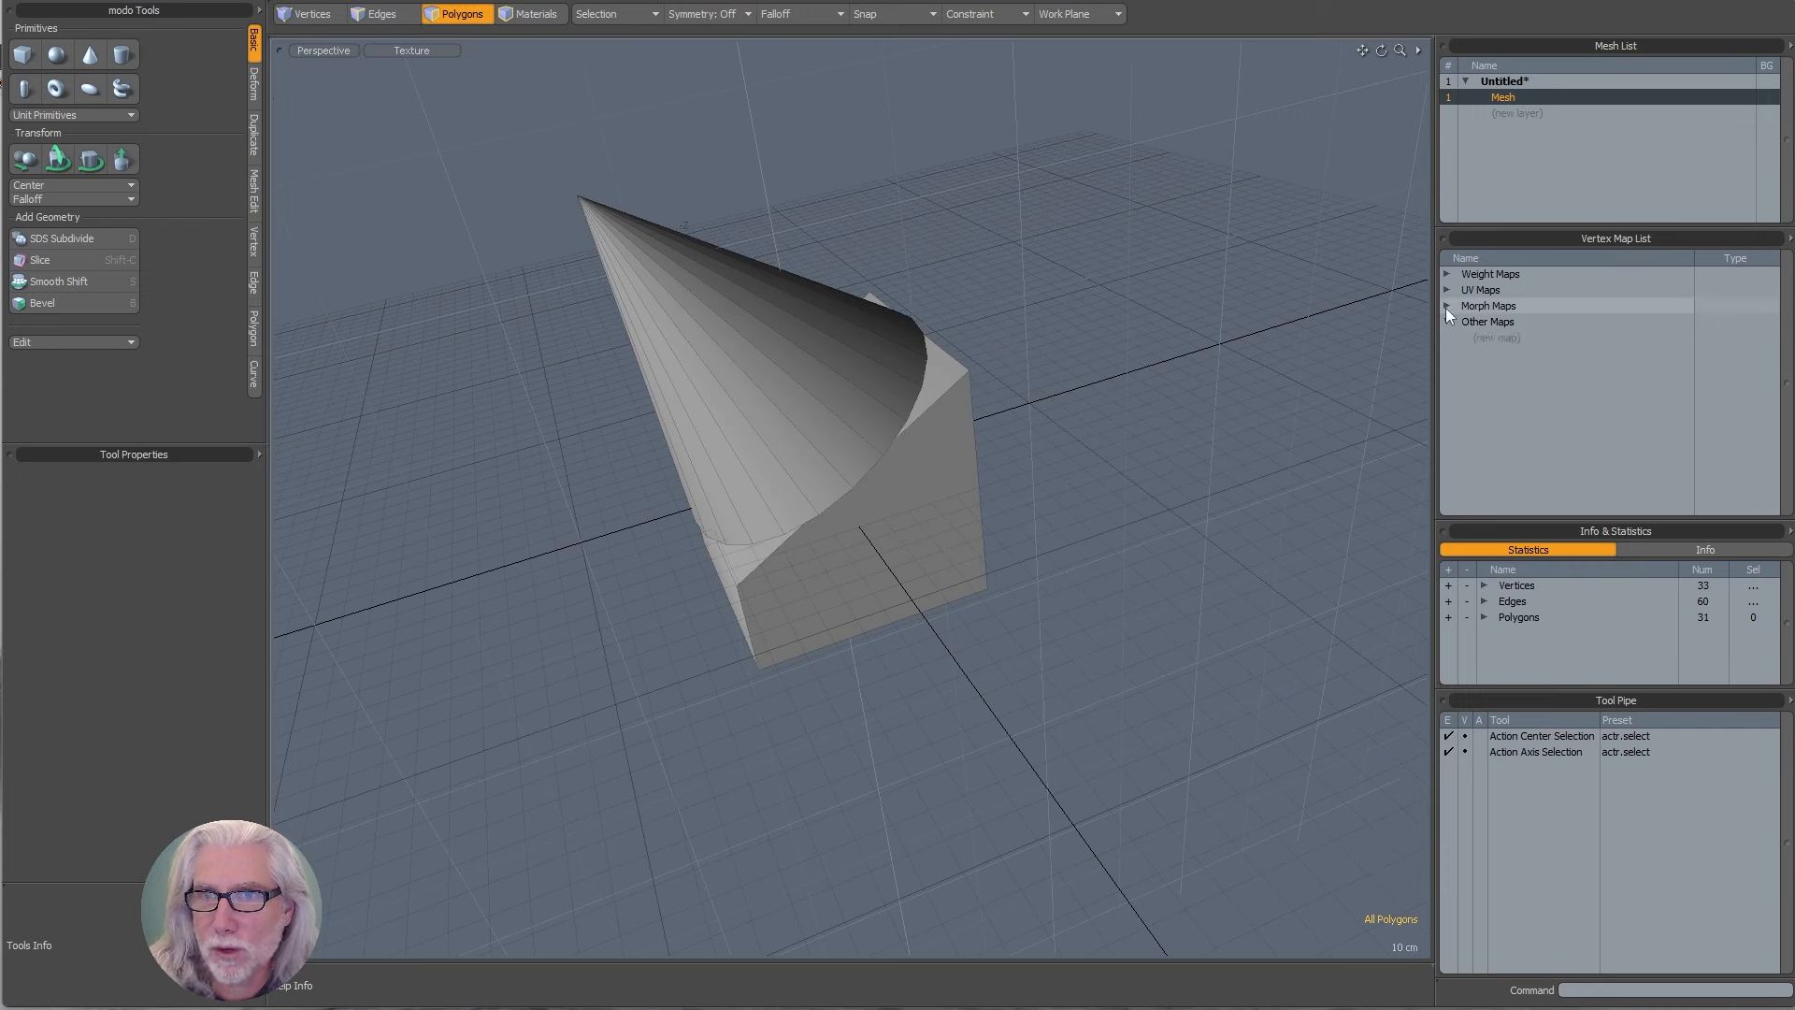
{"action": "left_click", "coordinate": [1447, 290]}
{"action": "left_click", "coordinate": [1447, 275]}
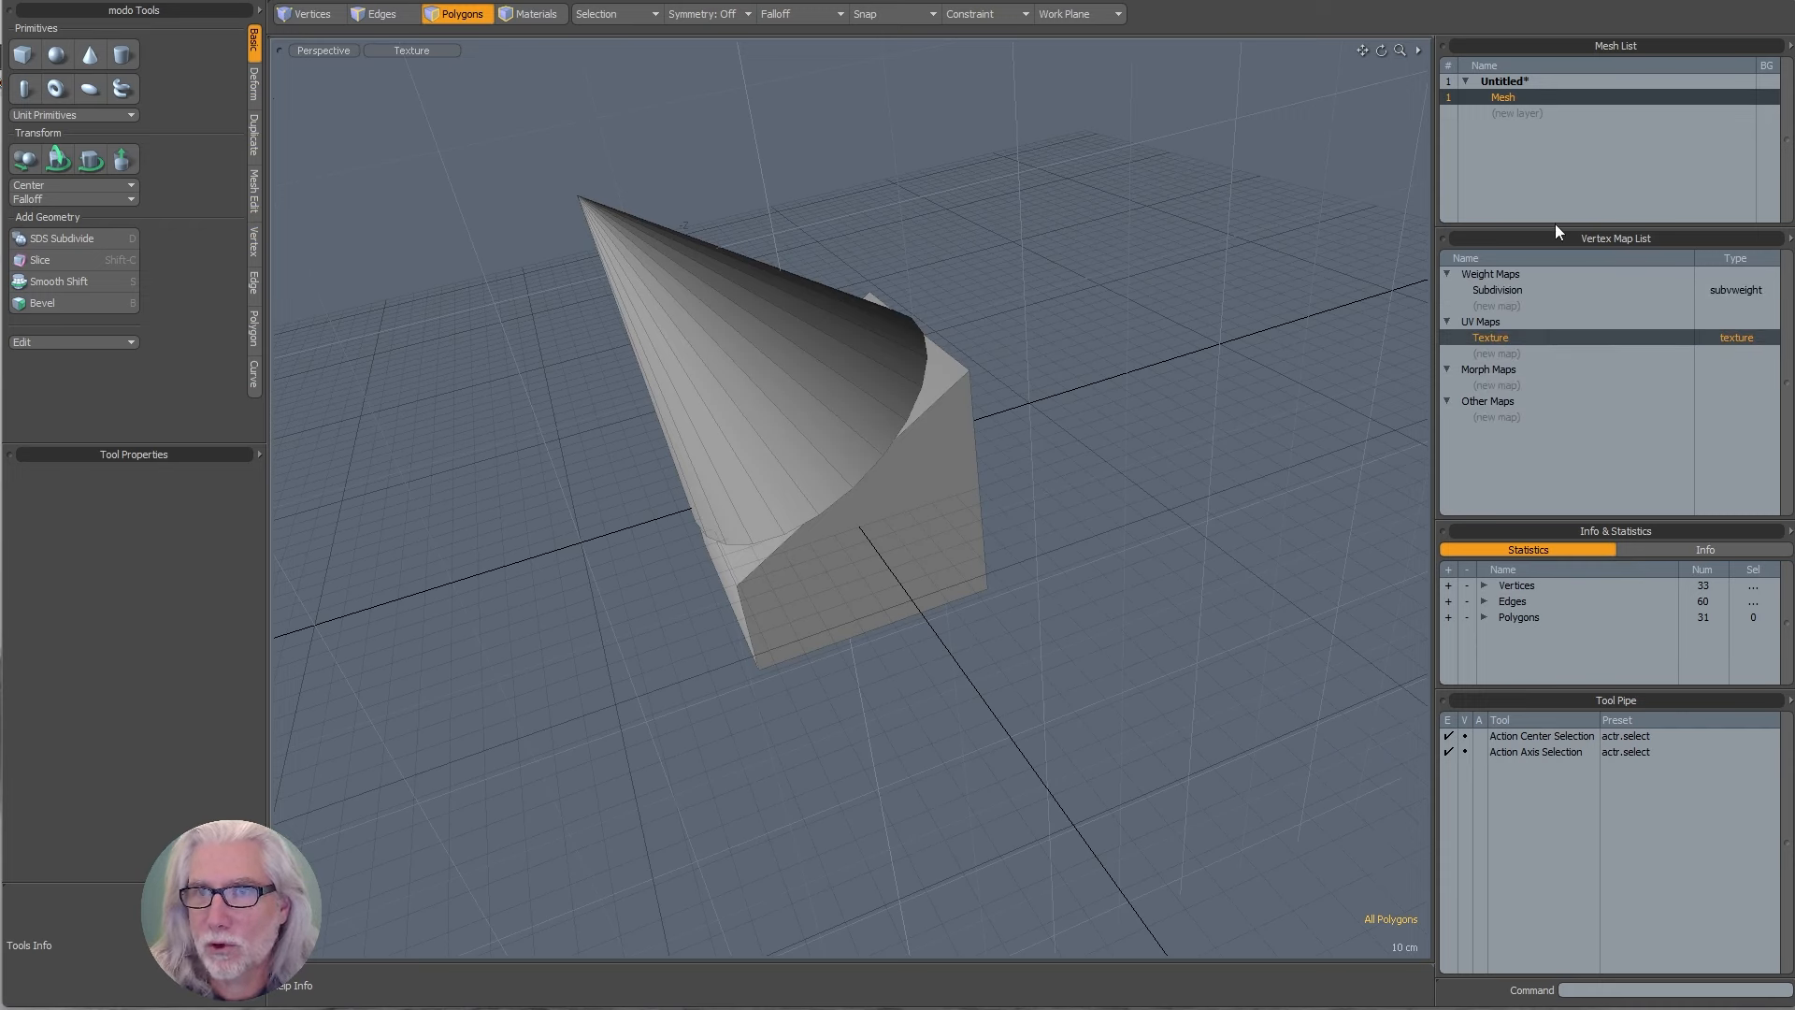
{"action": "mouse_move", "coordinate": [1550, 228]}
{"action": "left_mouse_down"}
{"action": "mouse_move", "coordinate": [1550, 269]}
{"action": "mouse_move", "coordinate": [1550, 249]}
{"action": "left_mouse_up"}
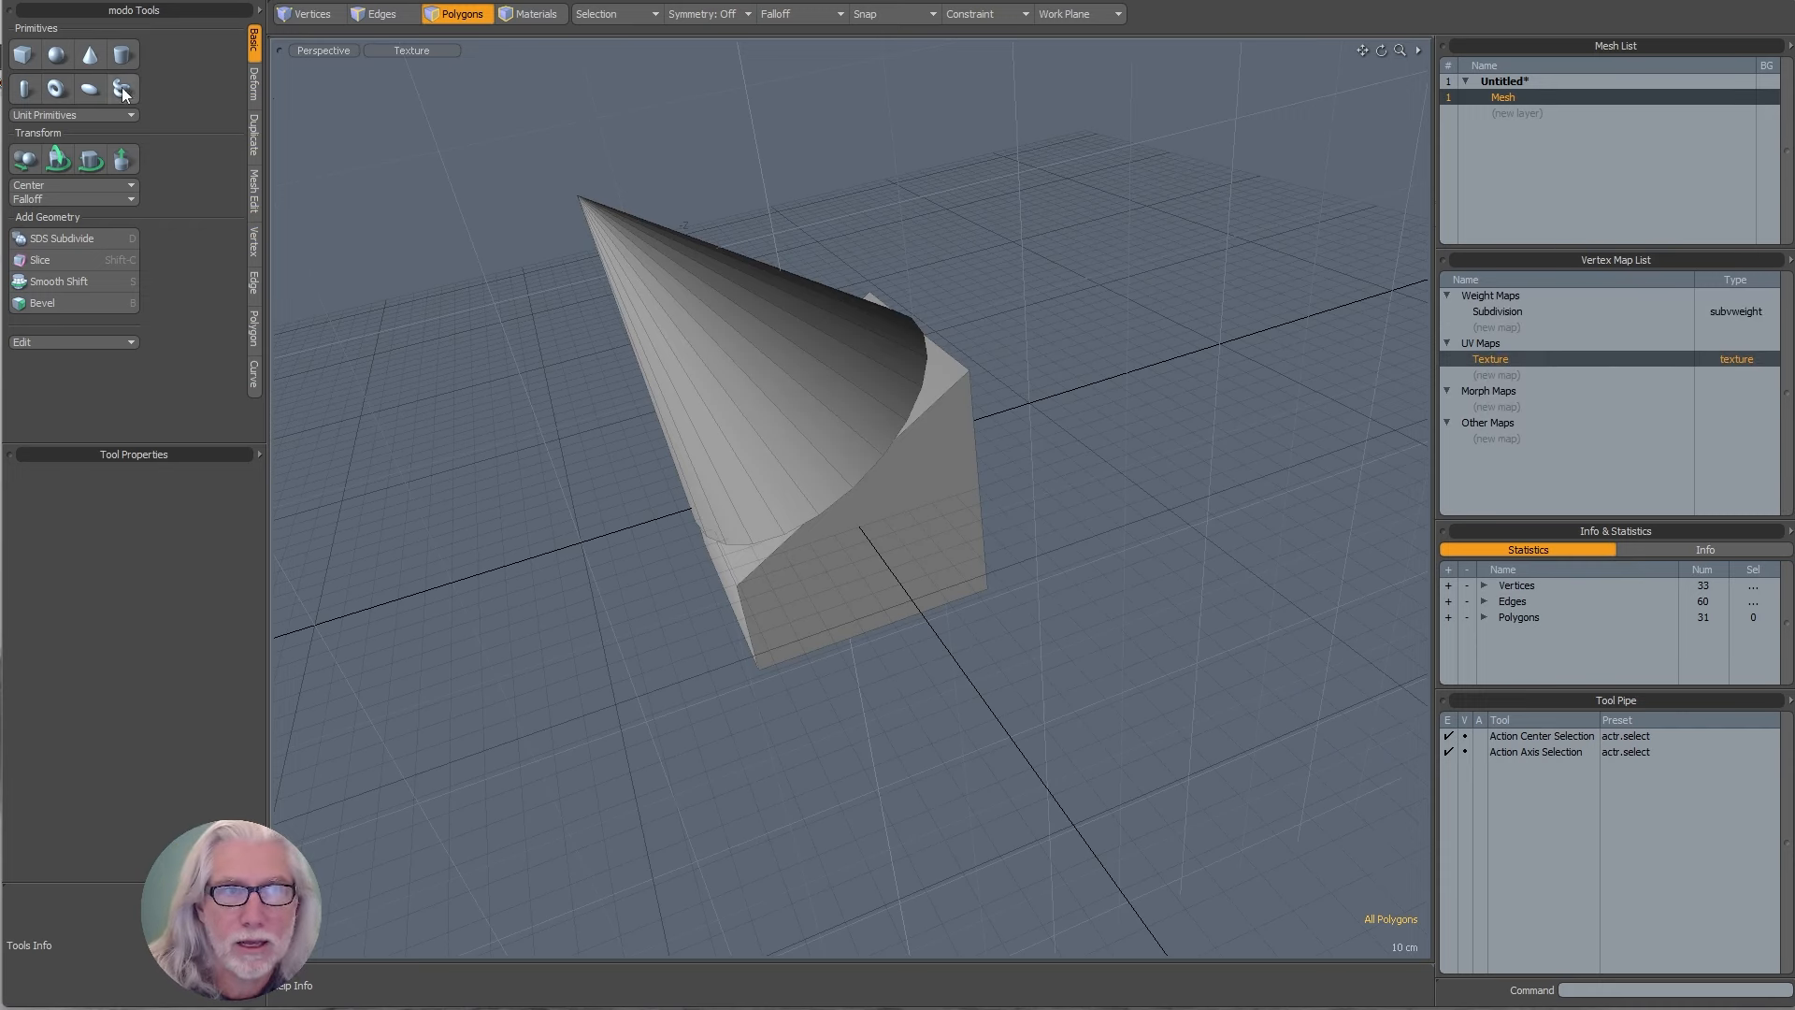
- Drop the Torus tool without drawing and add two new empty mesh layers to the scene
{"action": "left_click", "coordinate": [57, 90]}
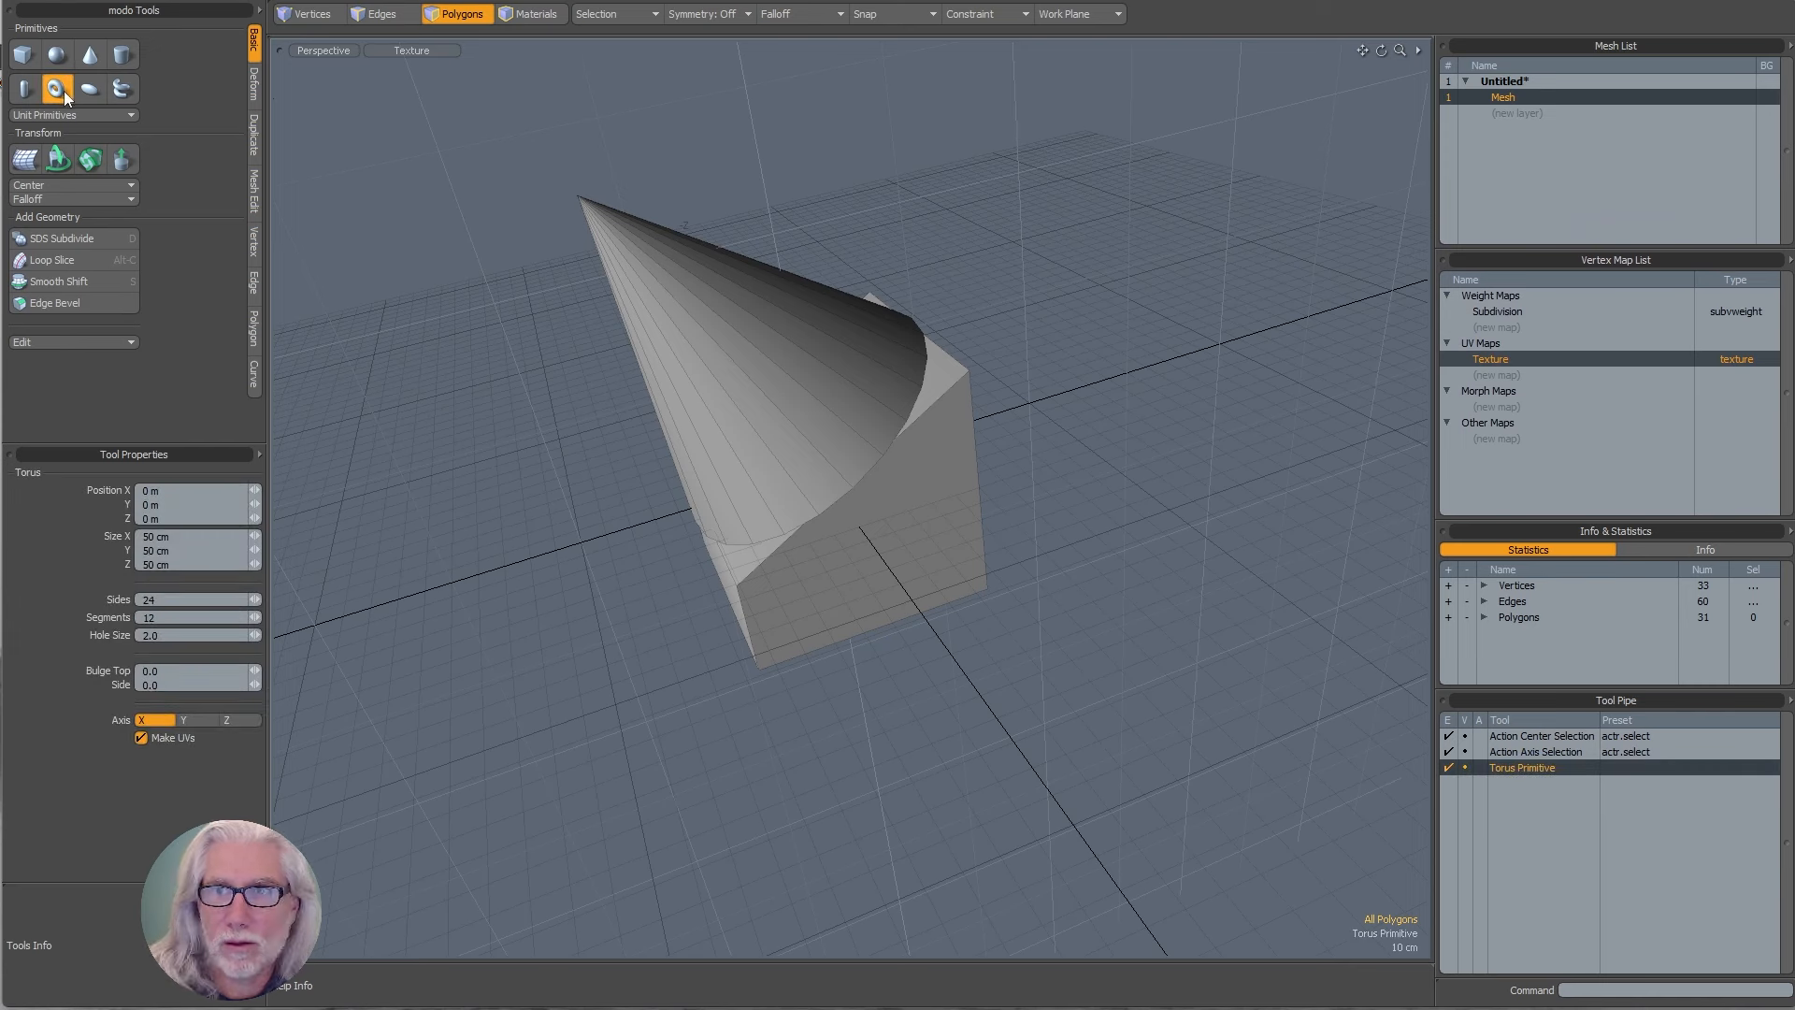
{"action": "left_click", "coordinate": [63, 93]}
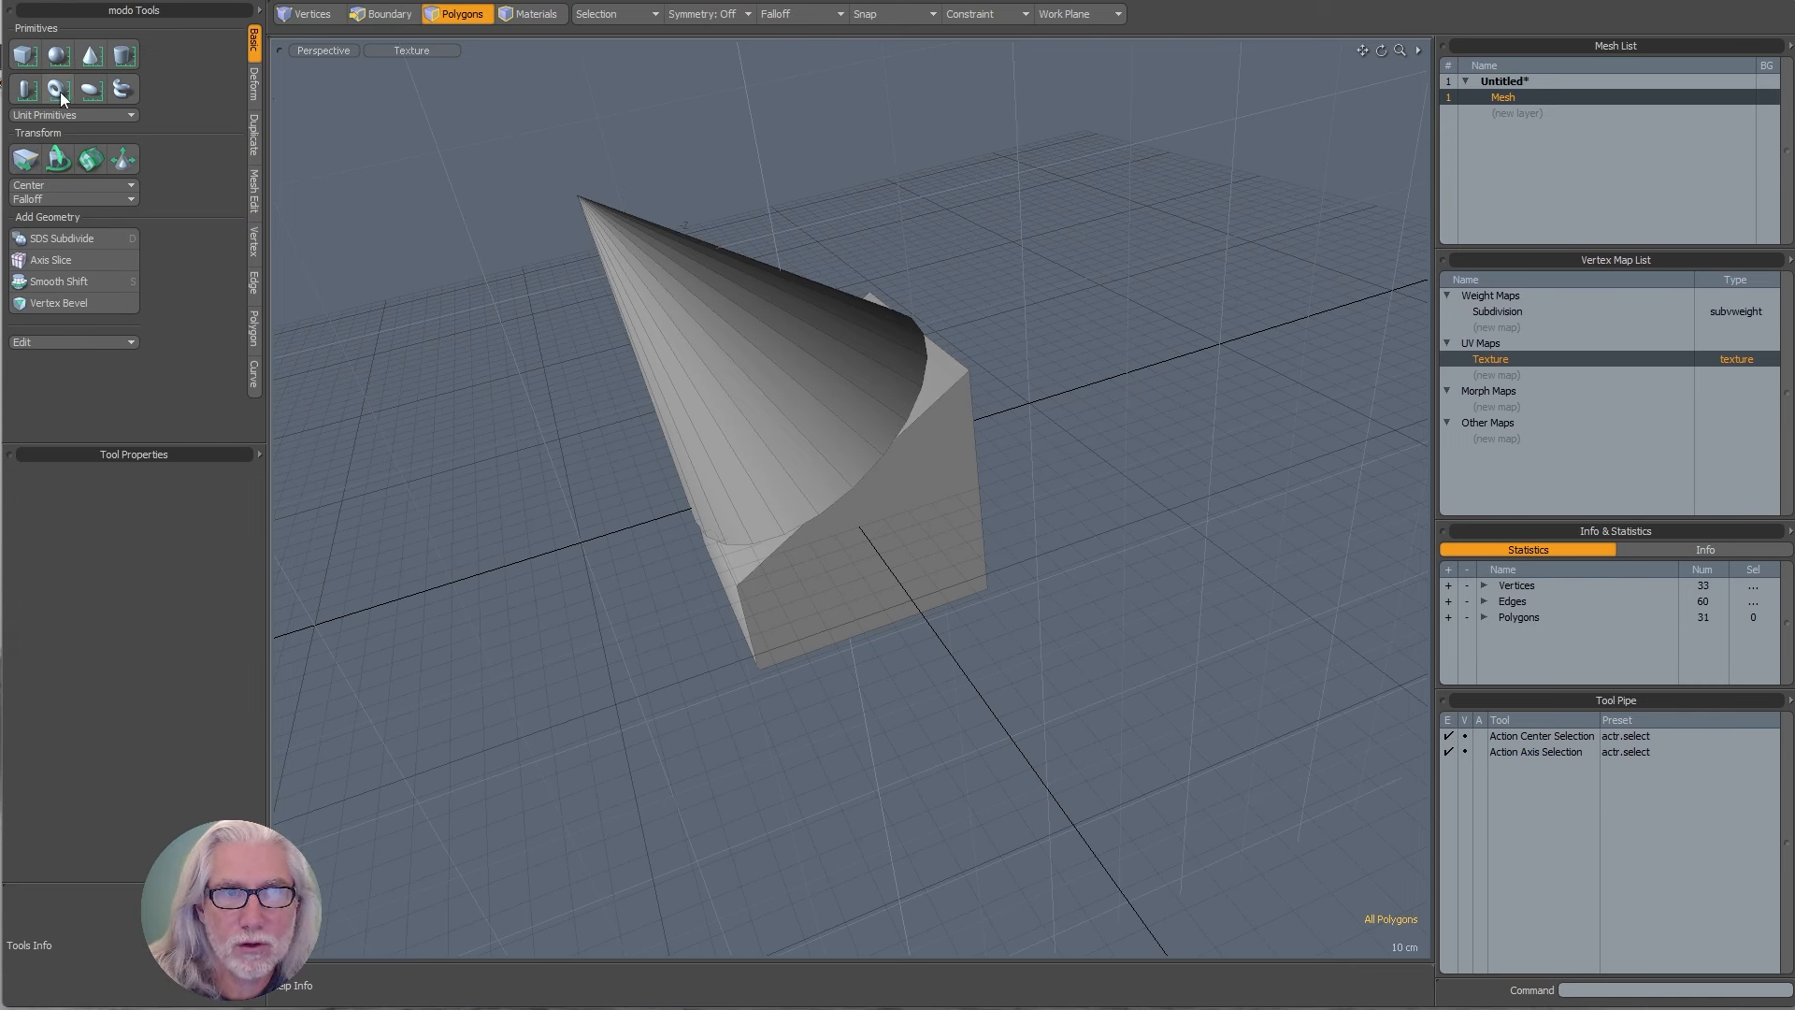
{"action": "left_click", "coordinate": [1572, 113]}
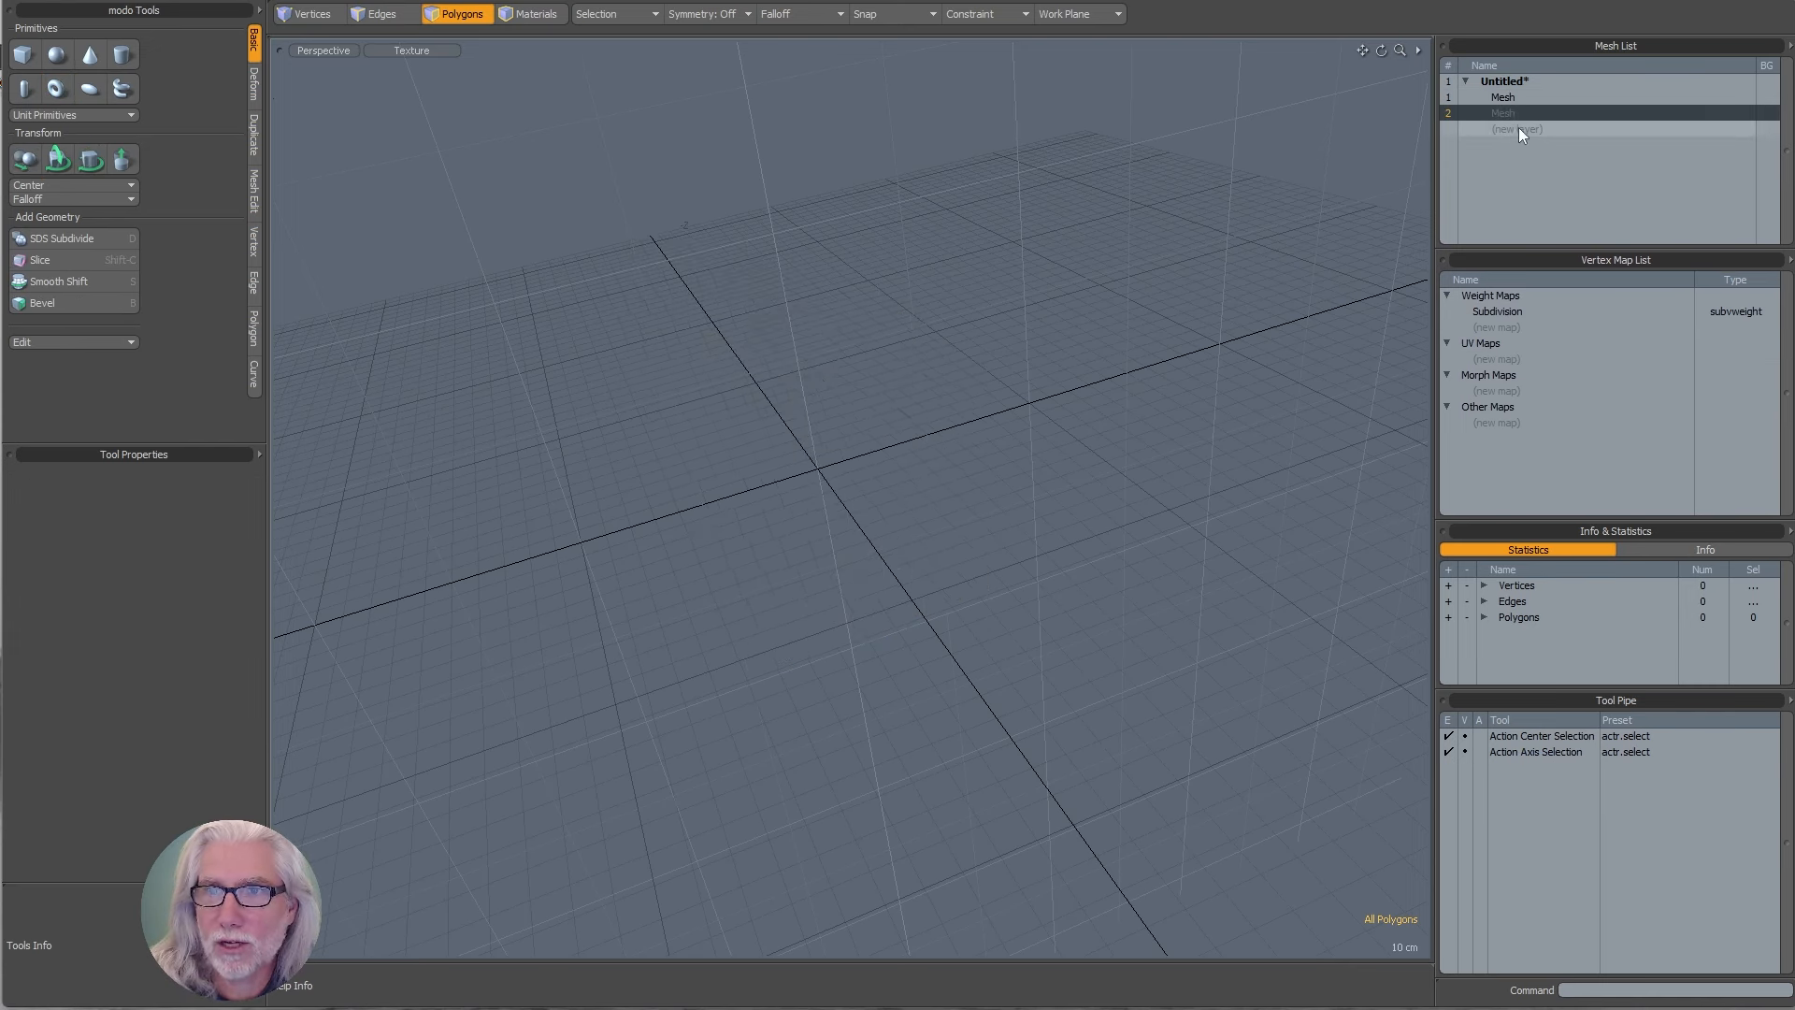
{"action": "left_click", "coordinate": [1517, 129]}
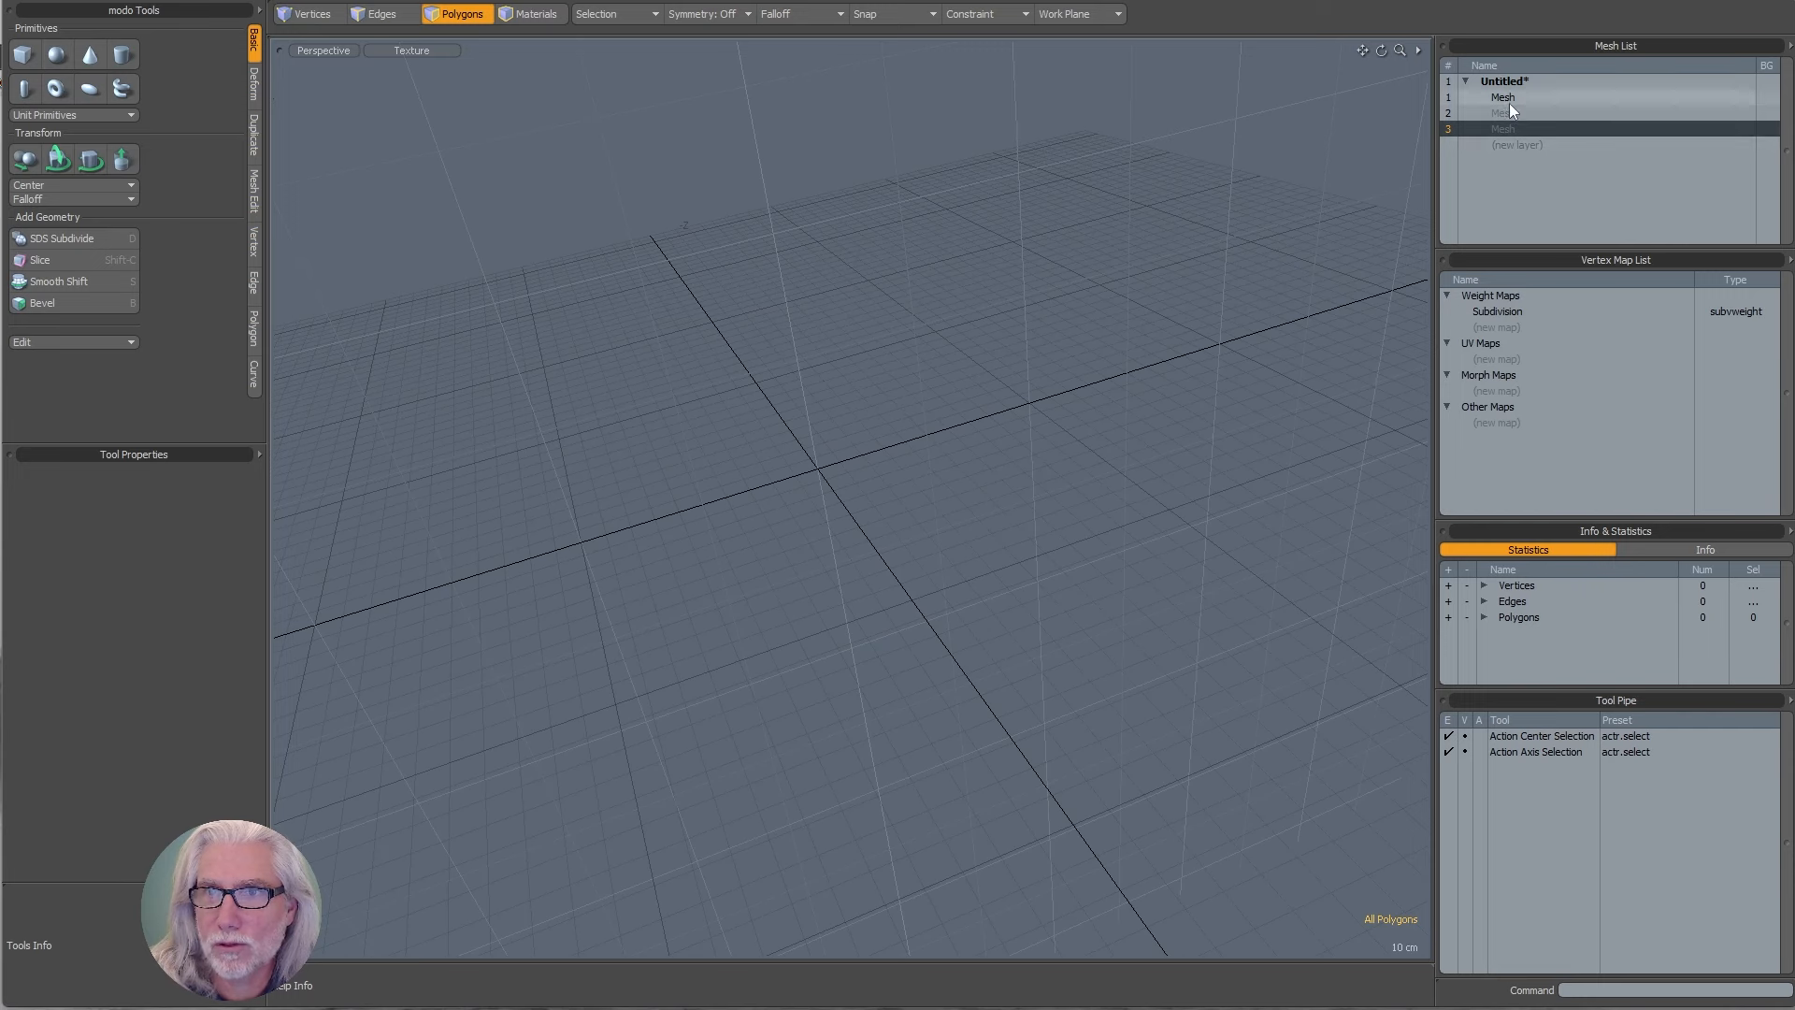
- Create a default torus in the second mesh layer and a default cylinder in the third
{"action": "left_click", "coordinate": [1504, 113]}
{"action": "left_click", "coordinate": [68, 91]}
{"action": "left_click", "coordinate": [1503, 129]}
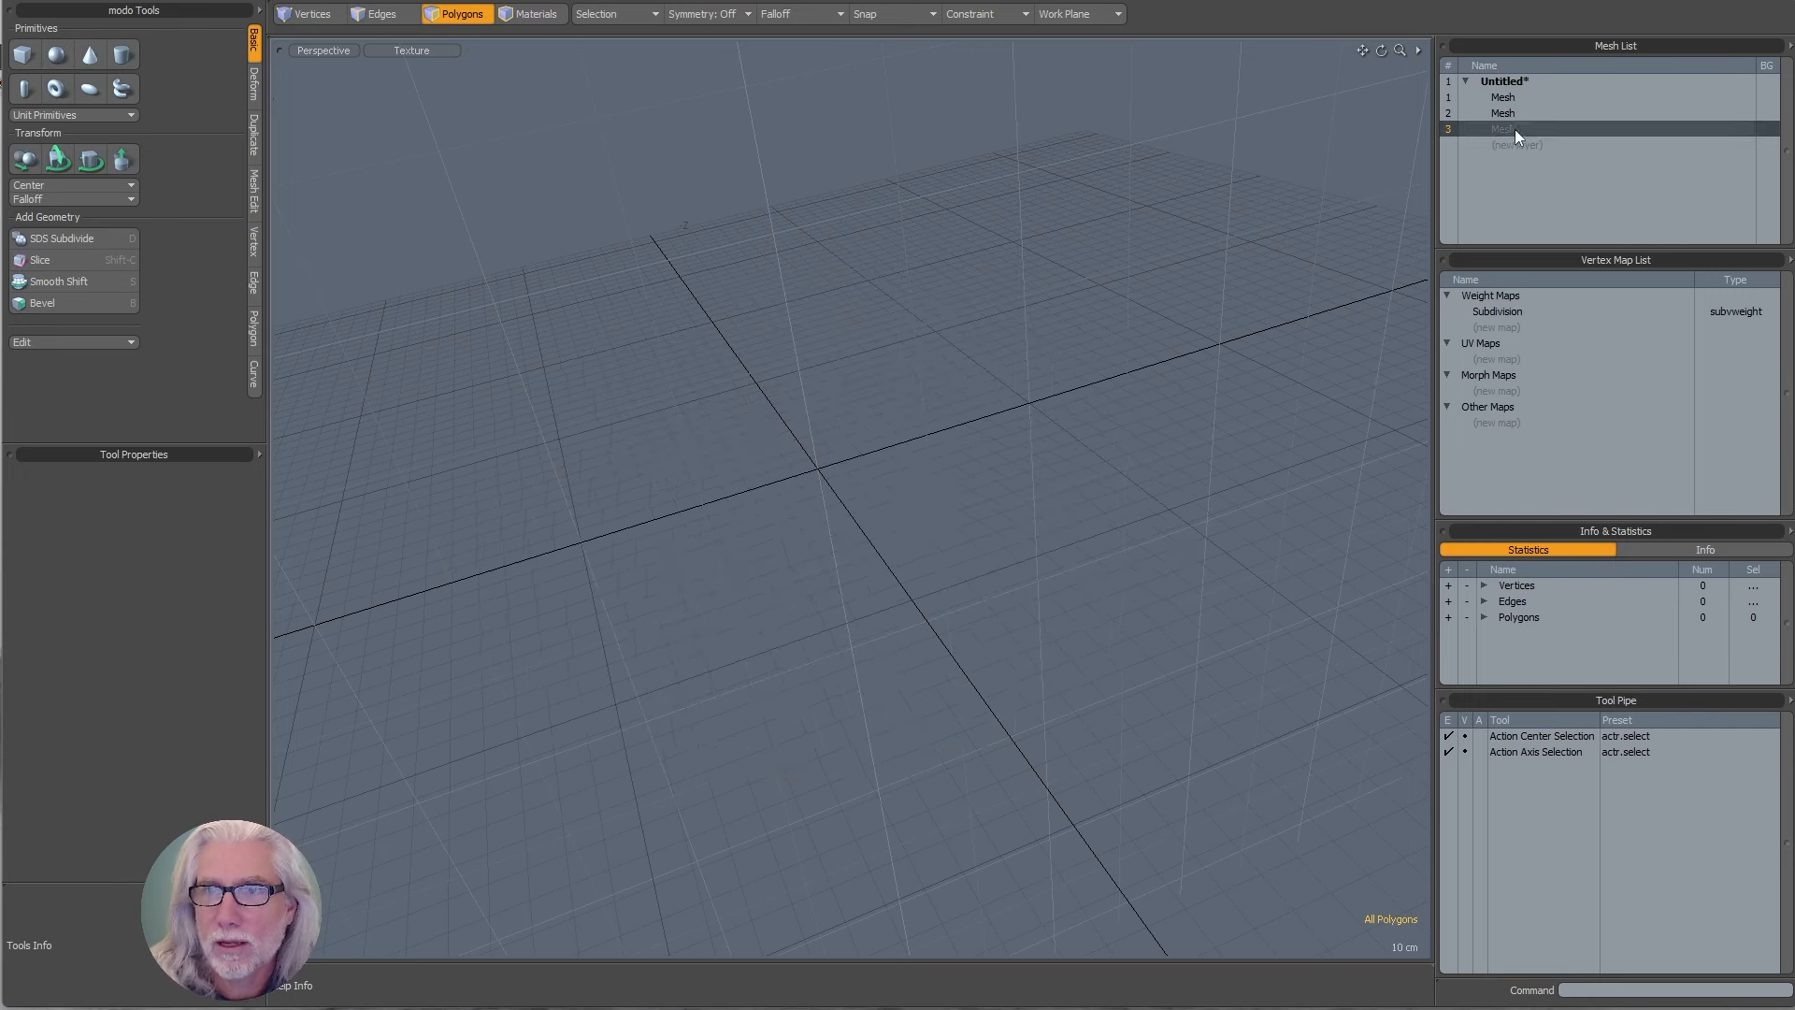
{"action": "left_click", "coordinate": [124, 57]}
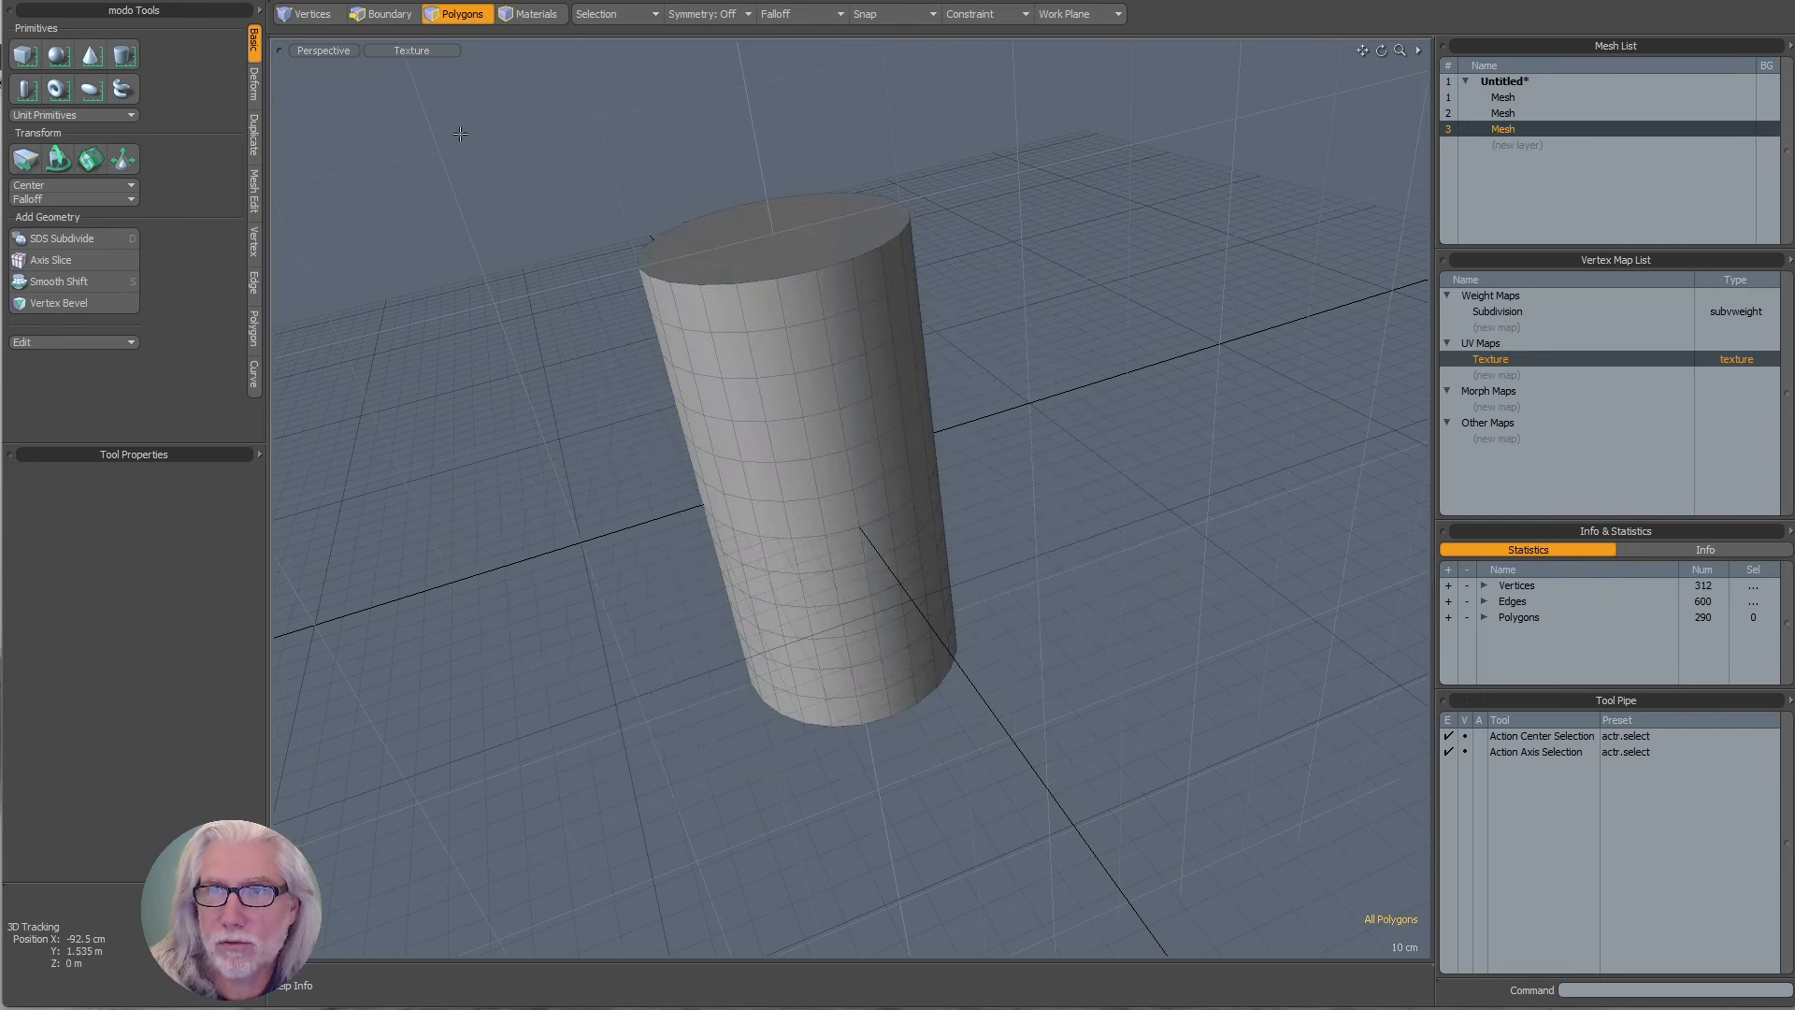
- Switch between the three mesh layers to view each one's contents, finishing on the first layer with the cone and sloped block
{"action": "left_click", "coordinate": [1504, 114]}
{"action": "left_click", "coordinate": [1502, 129]}
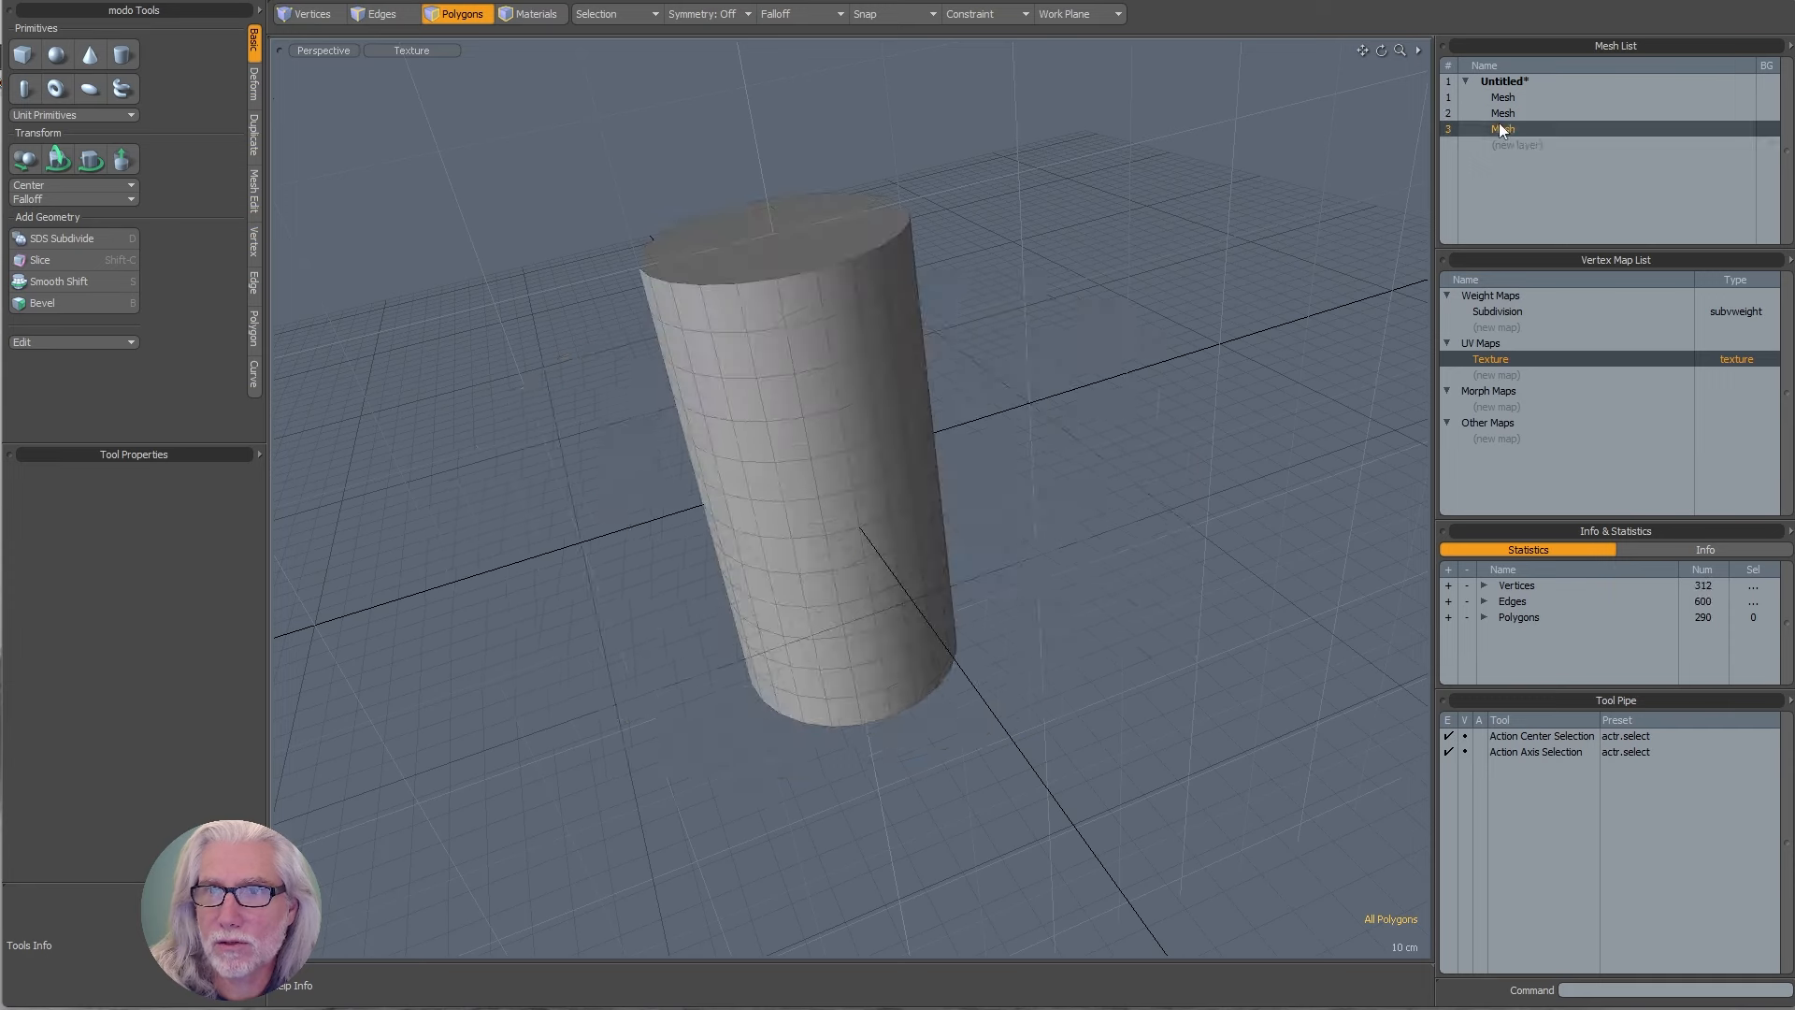
{"action": "left_click", "coordinate": [1501, 113]}
{"action": "left_click", "coordinate": [1502, 97]}
{"action": "left_click", "coordinate": [1501, 113]}
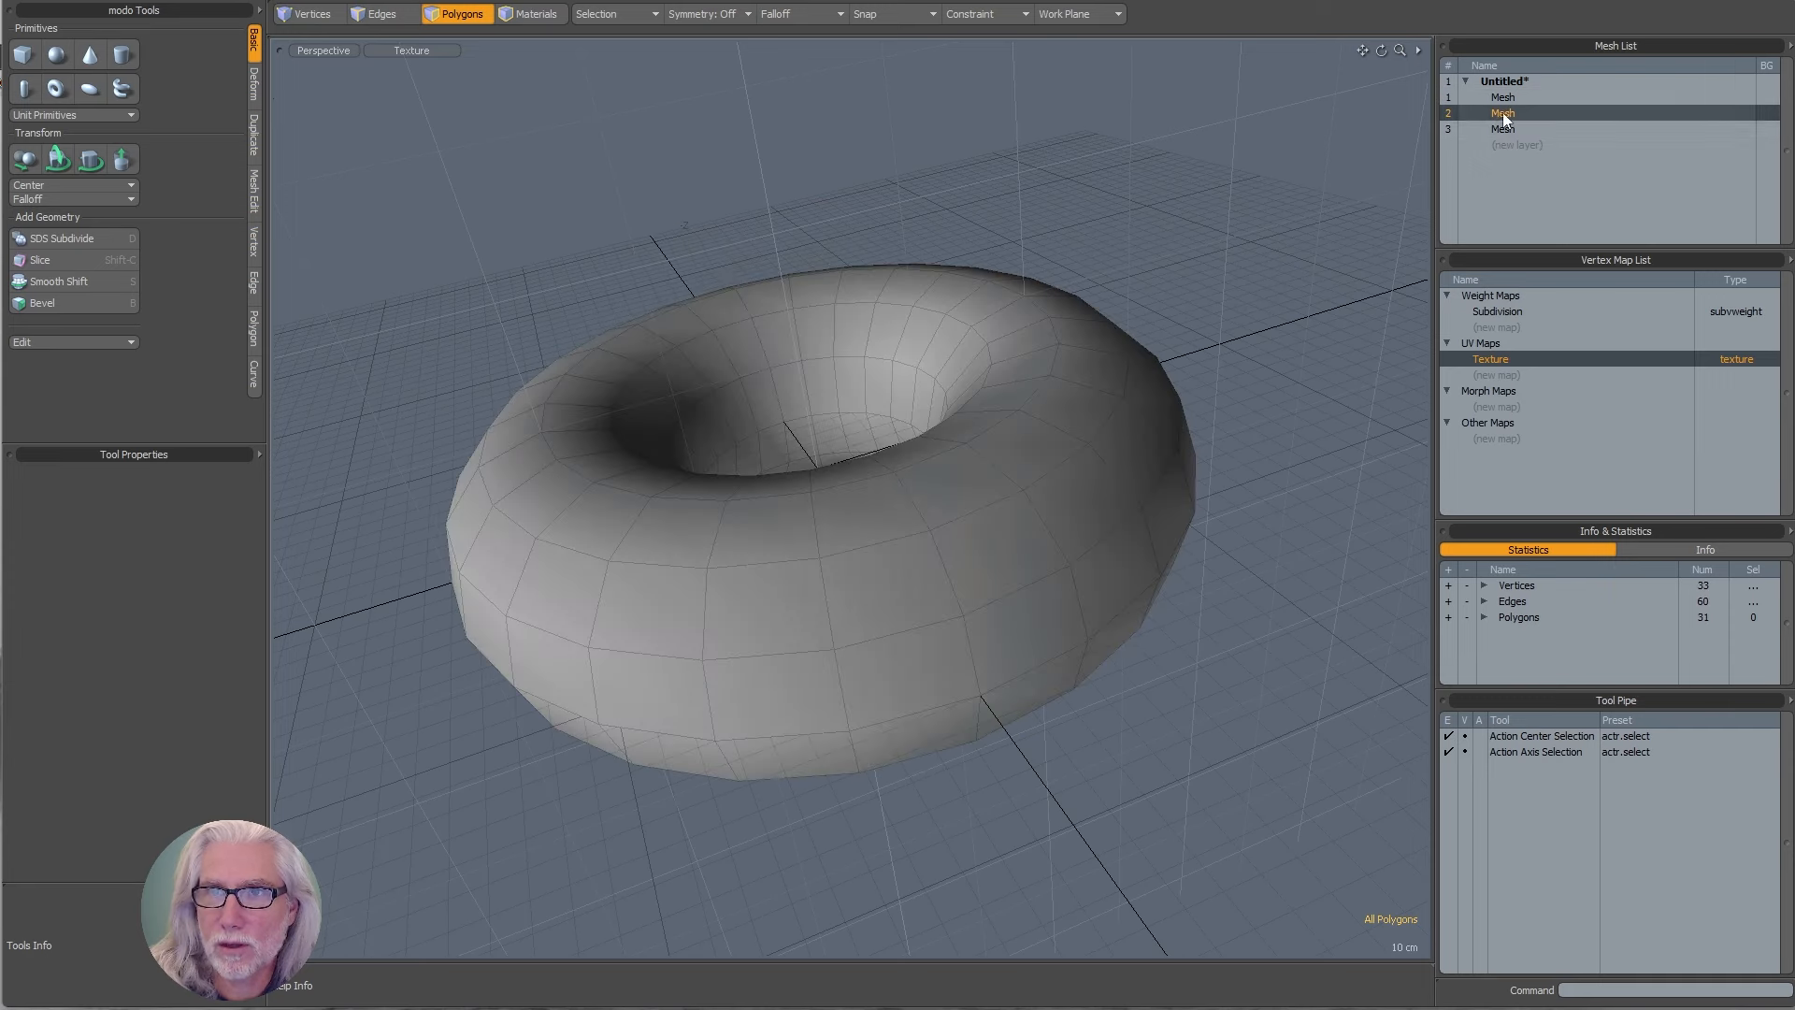
{"action": "left_click", "coordinate": [1499, 129]}
{"action": "left_click", "coordinate": [1502, 114]}
{"action": "left_click", "coordinate": [1501, 97]}
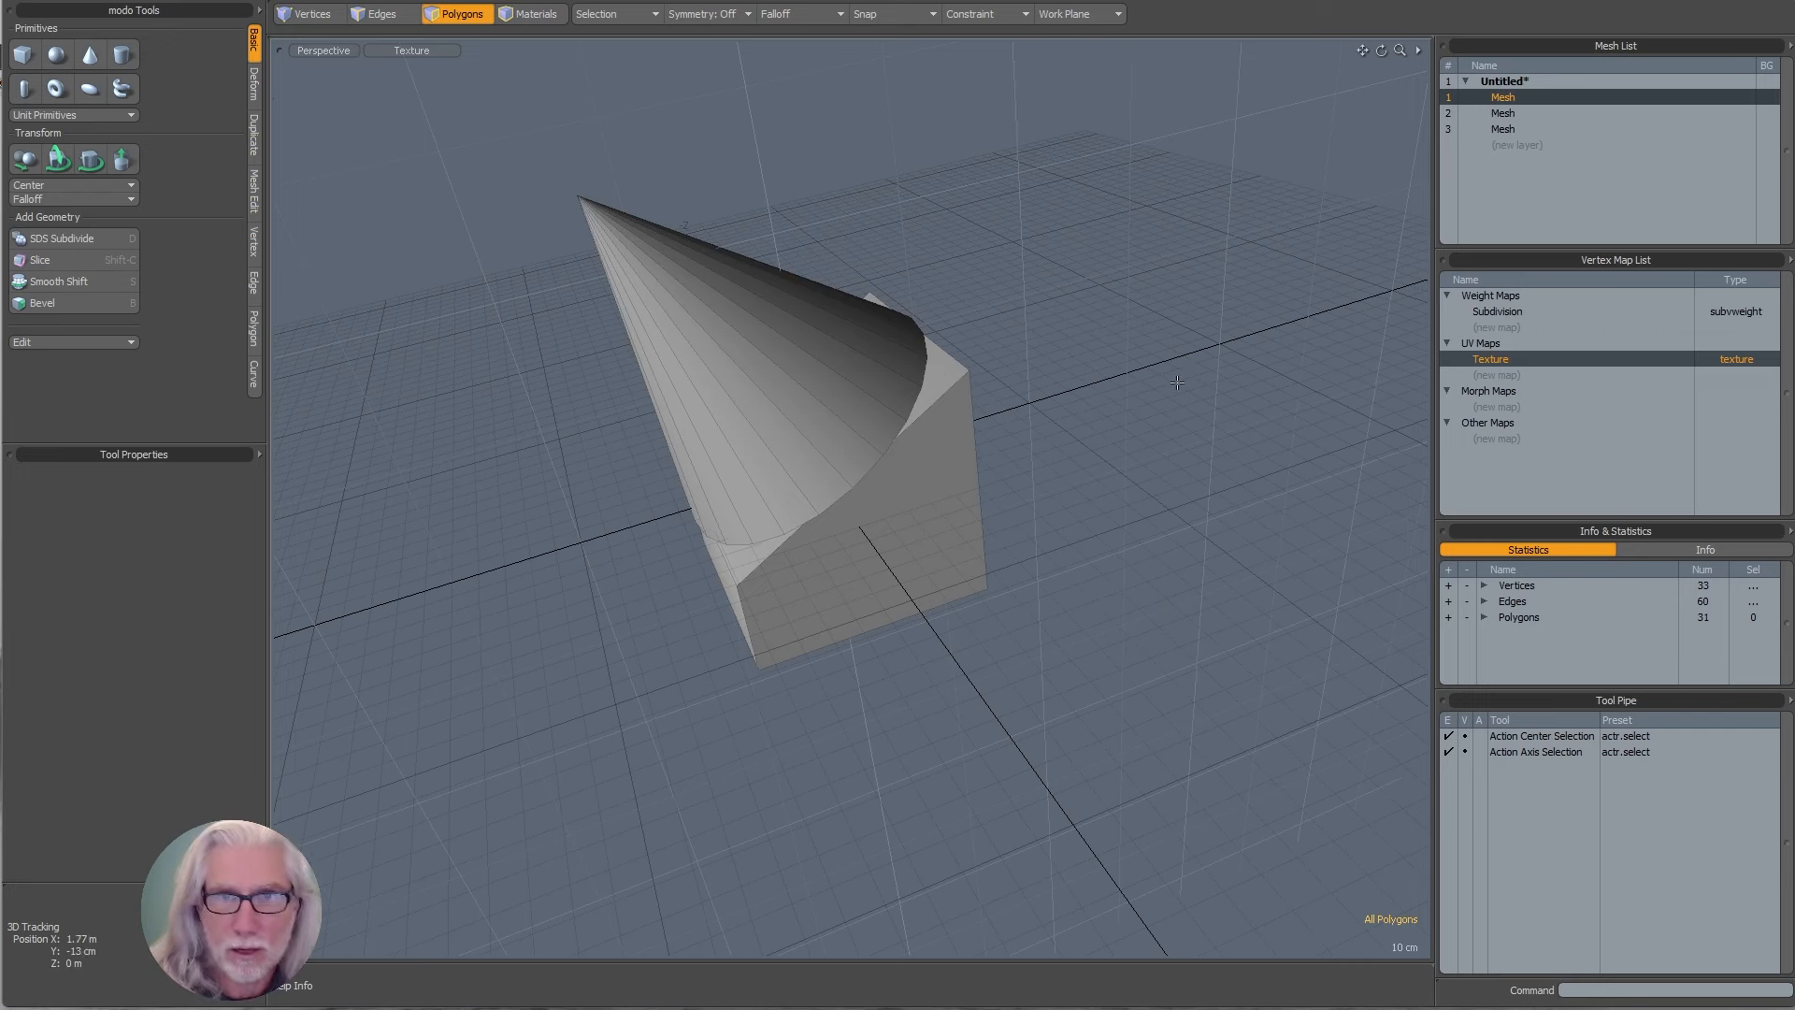
- Look through the 3D viewport's layout choices and shading styles, and open its view properties
{"action": "left_click_drag", "start_coordinate": [969, 294], "coordinate": [954, 302], "text": "alt"}
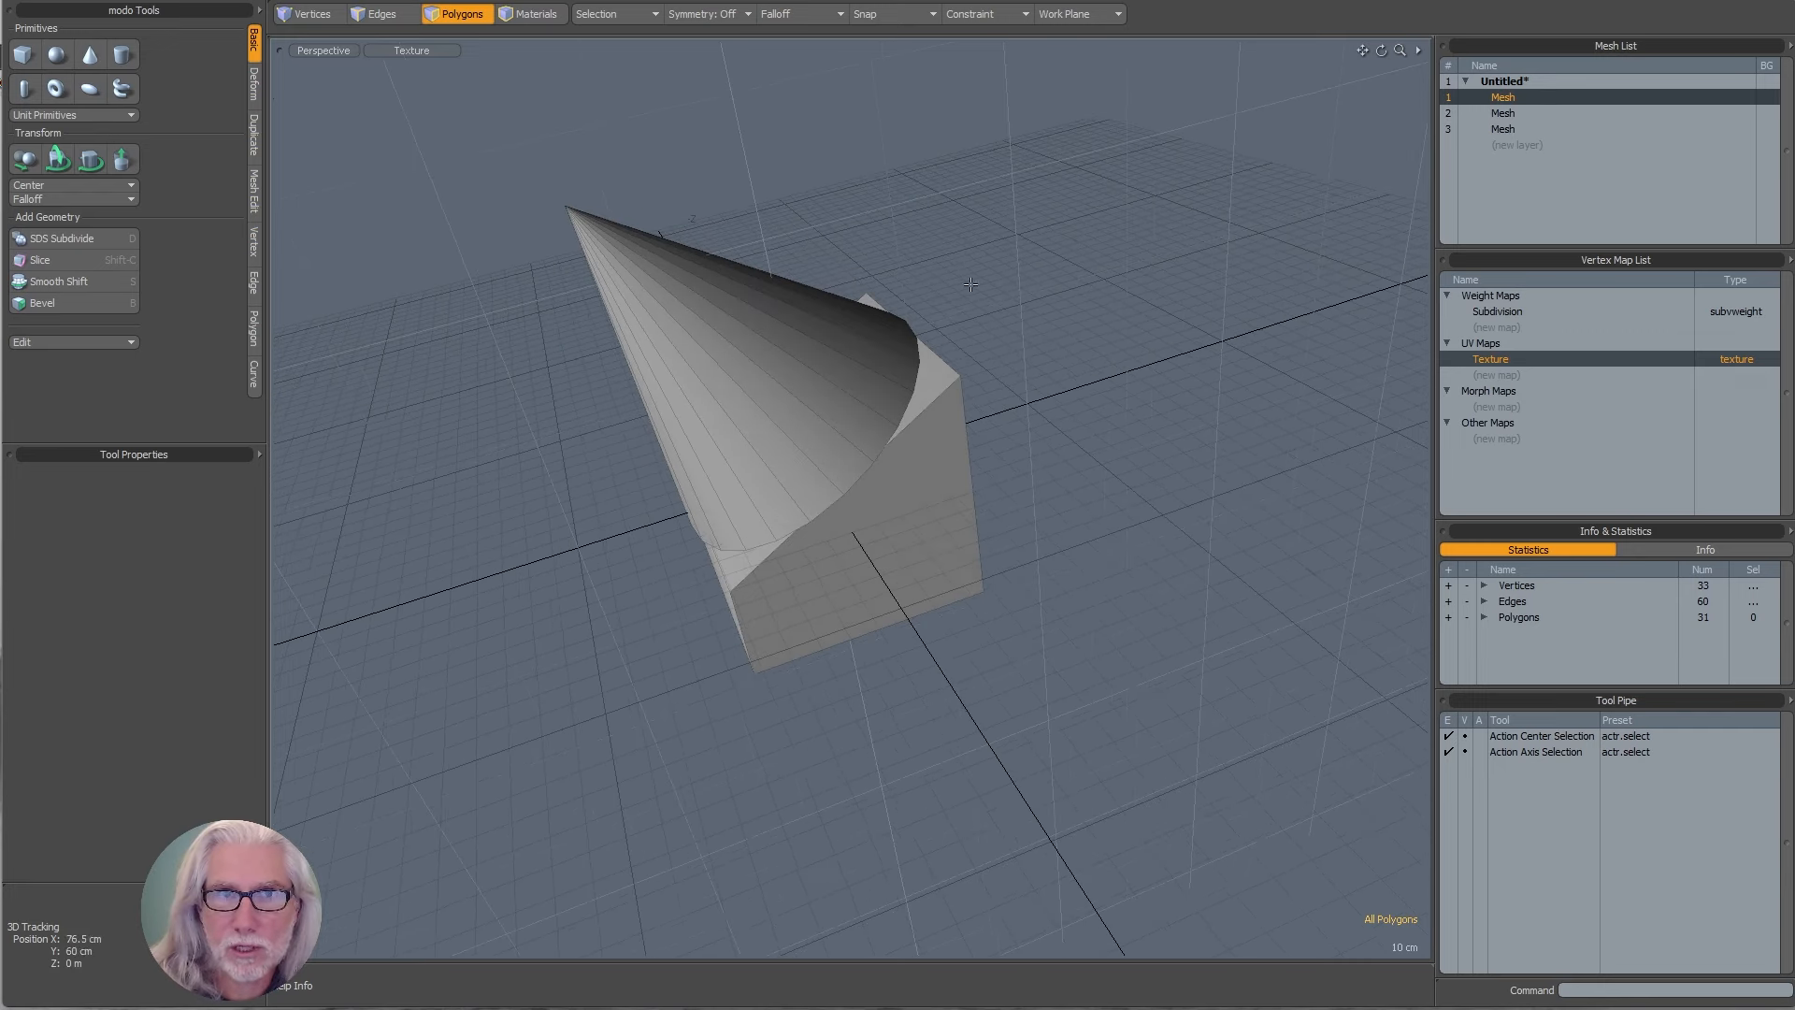
{"action": "left_click", "coordinate": [1417, 51]}
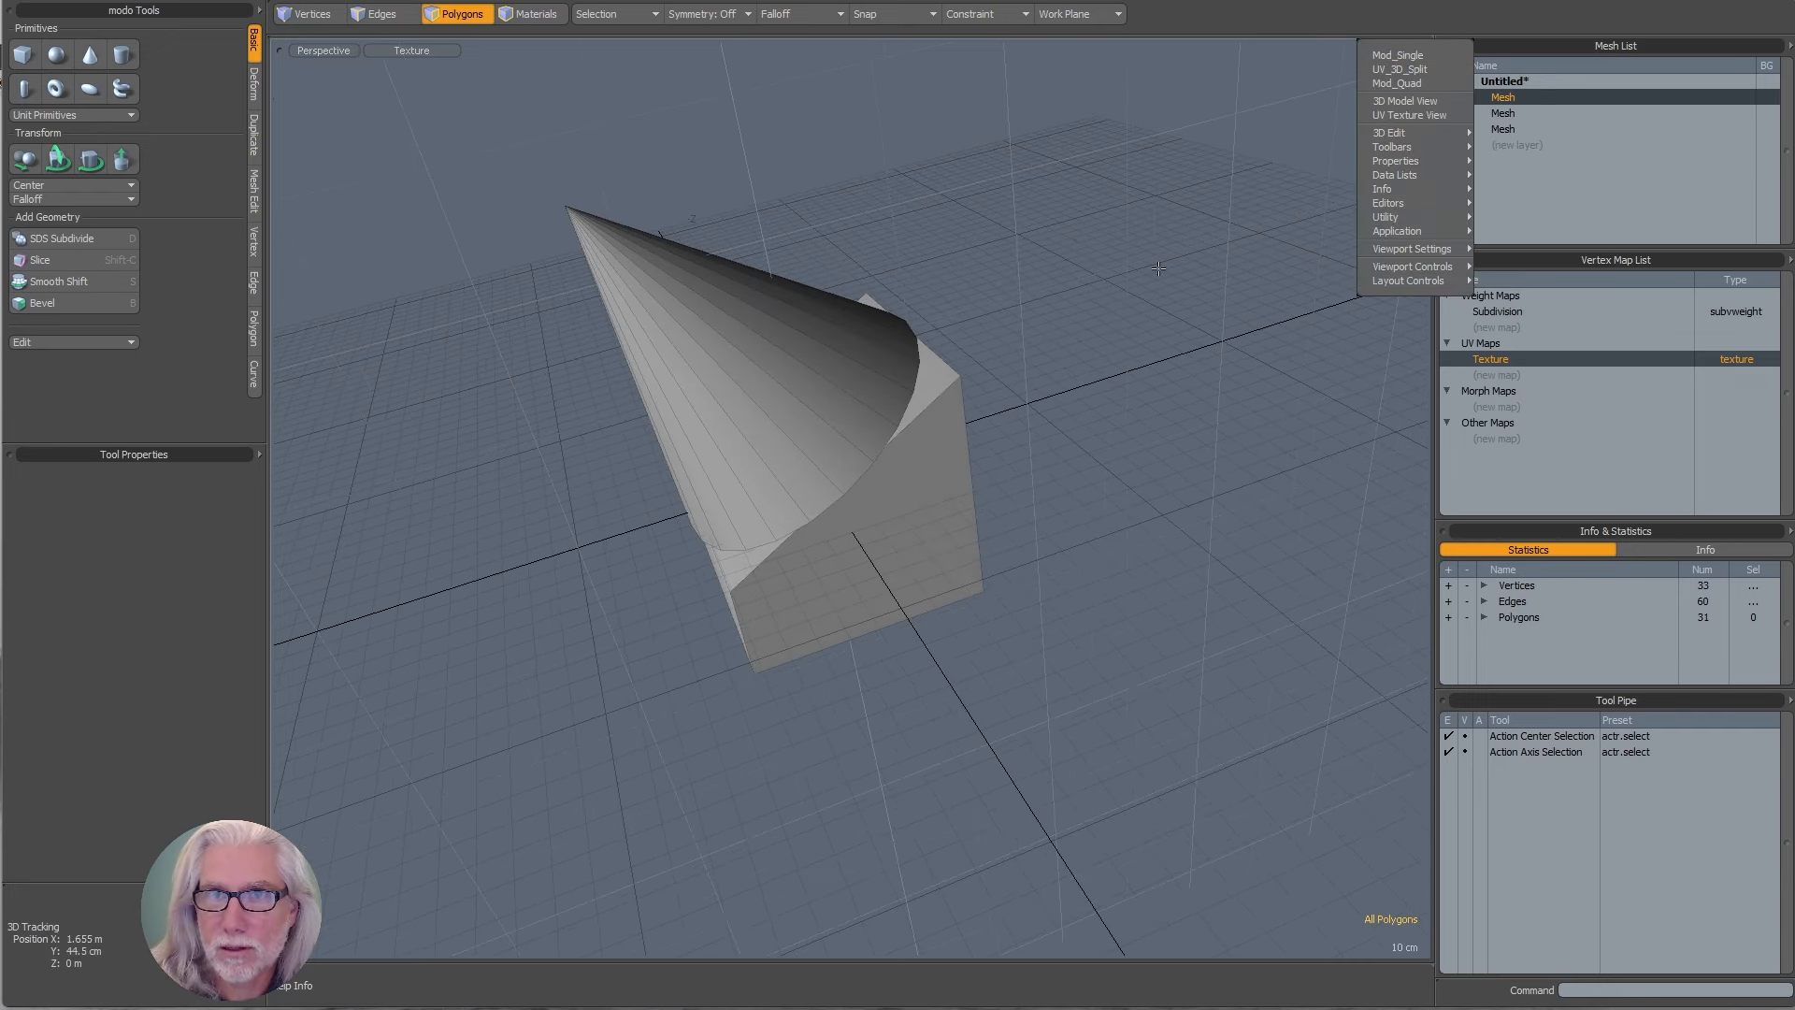
{"action": "left_click", "coordinate": [412, 51]}
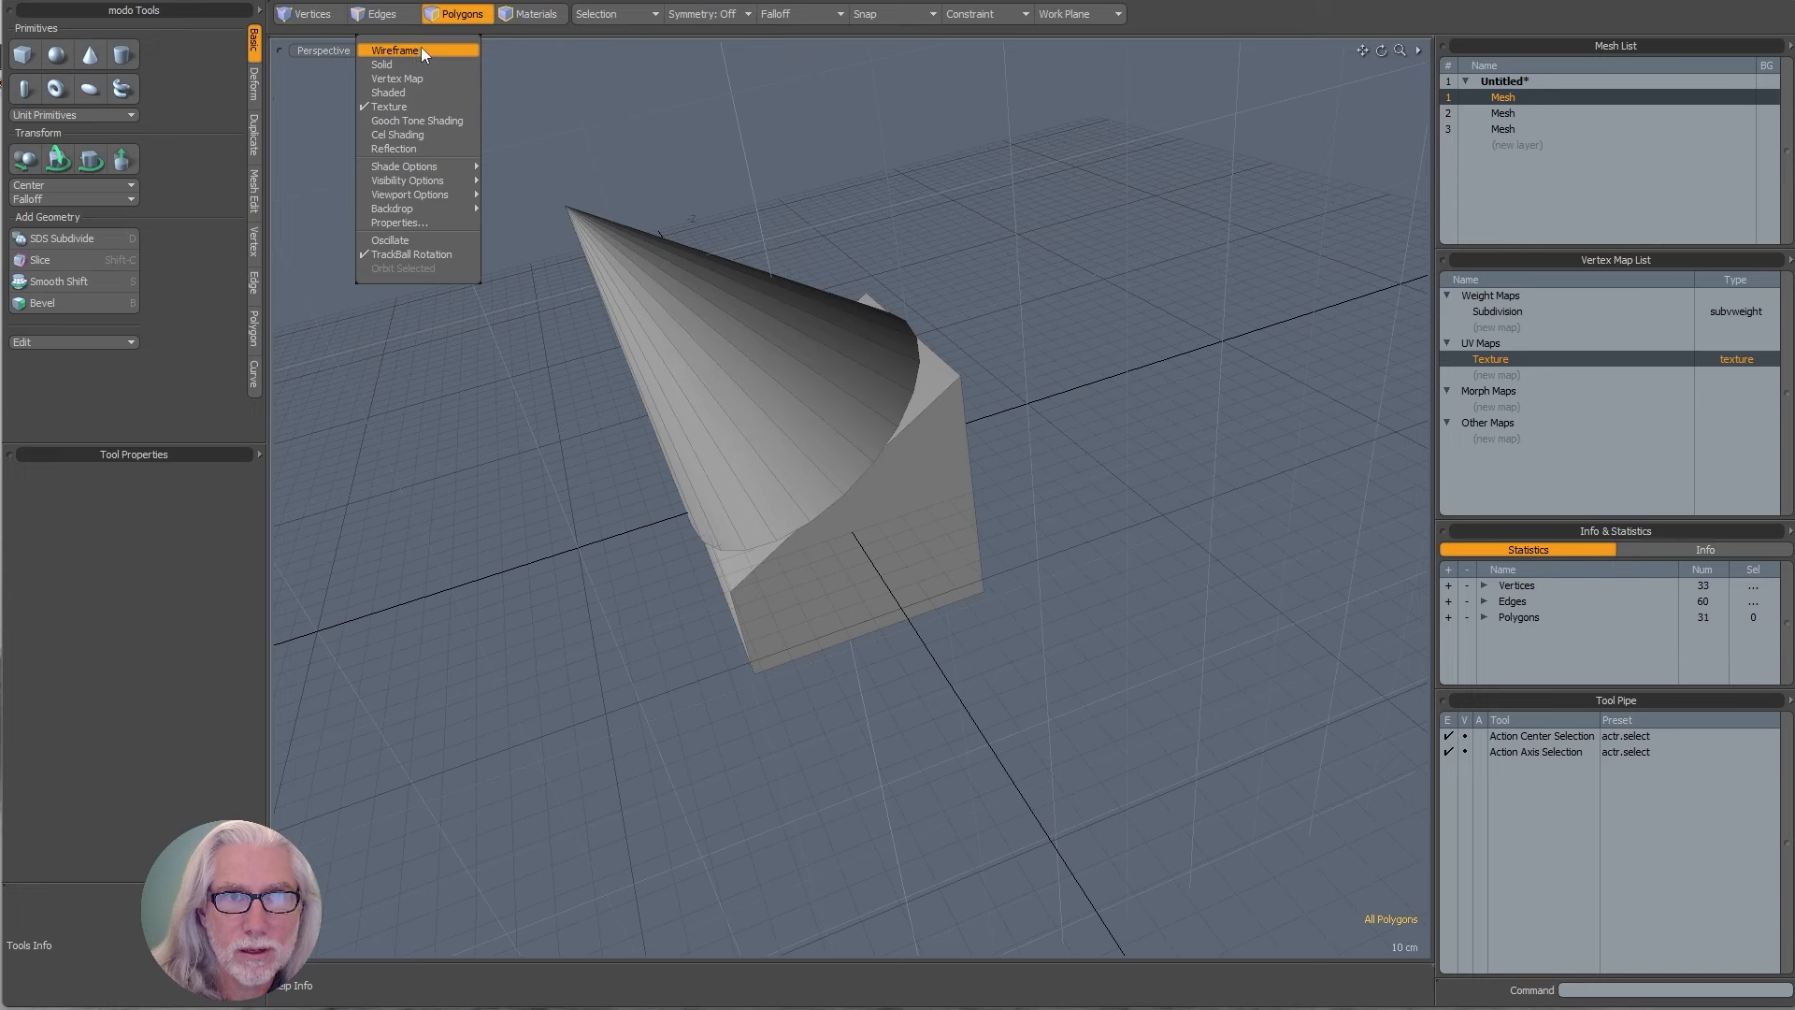
{"action": "left_click", "coordinate": [402, 271]}
{"action": "left_click_drag", "start_coordinate": [1019, 253], "coordinate": [956, 201]}
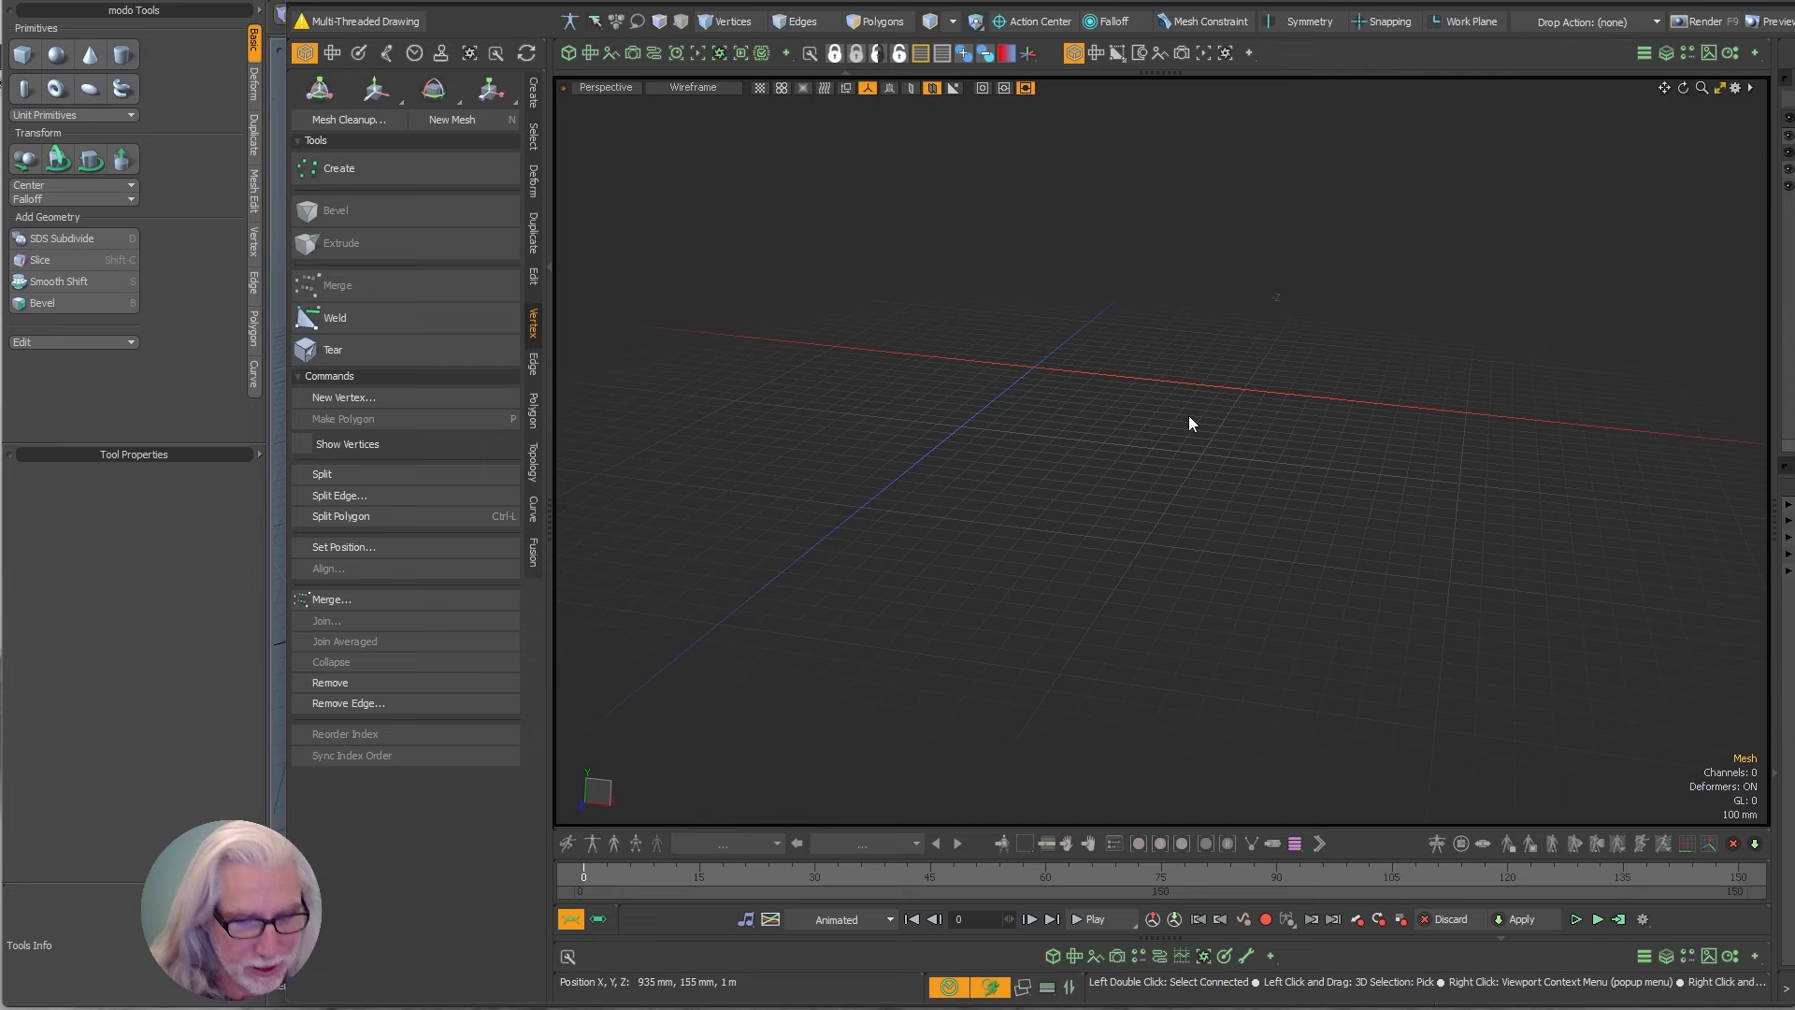
- Switch to current Modo, open the 3D Viewport Properties and examine the HUD, Drawing and Control, and Advanced Options settings
{"action": "key", "text": "o"}
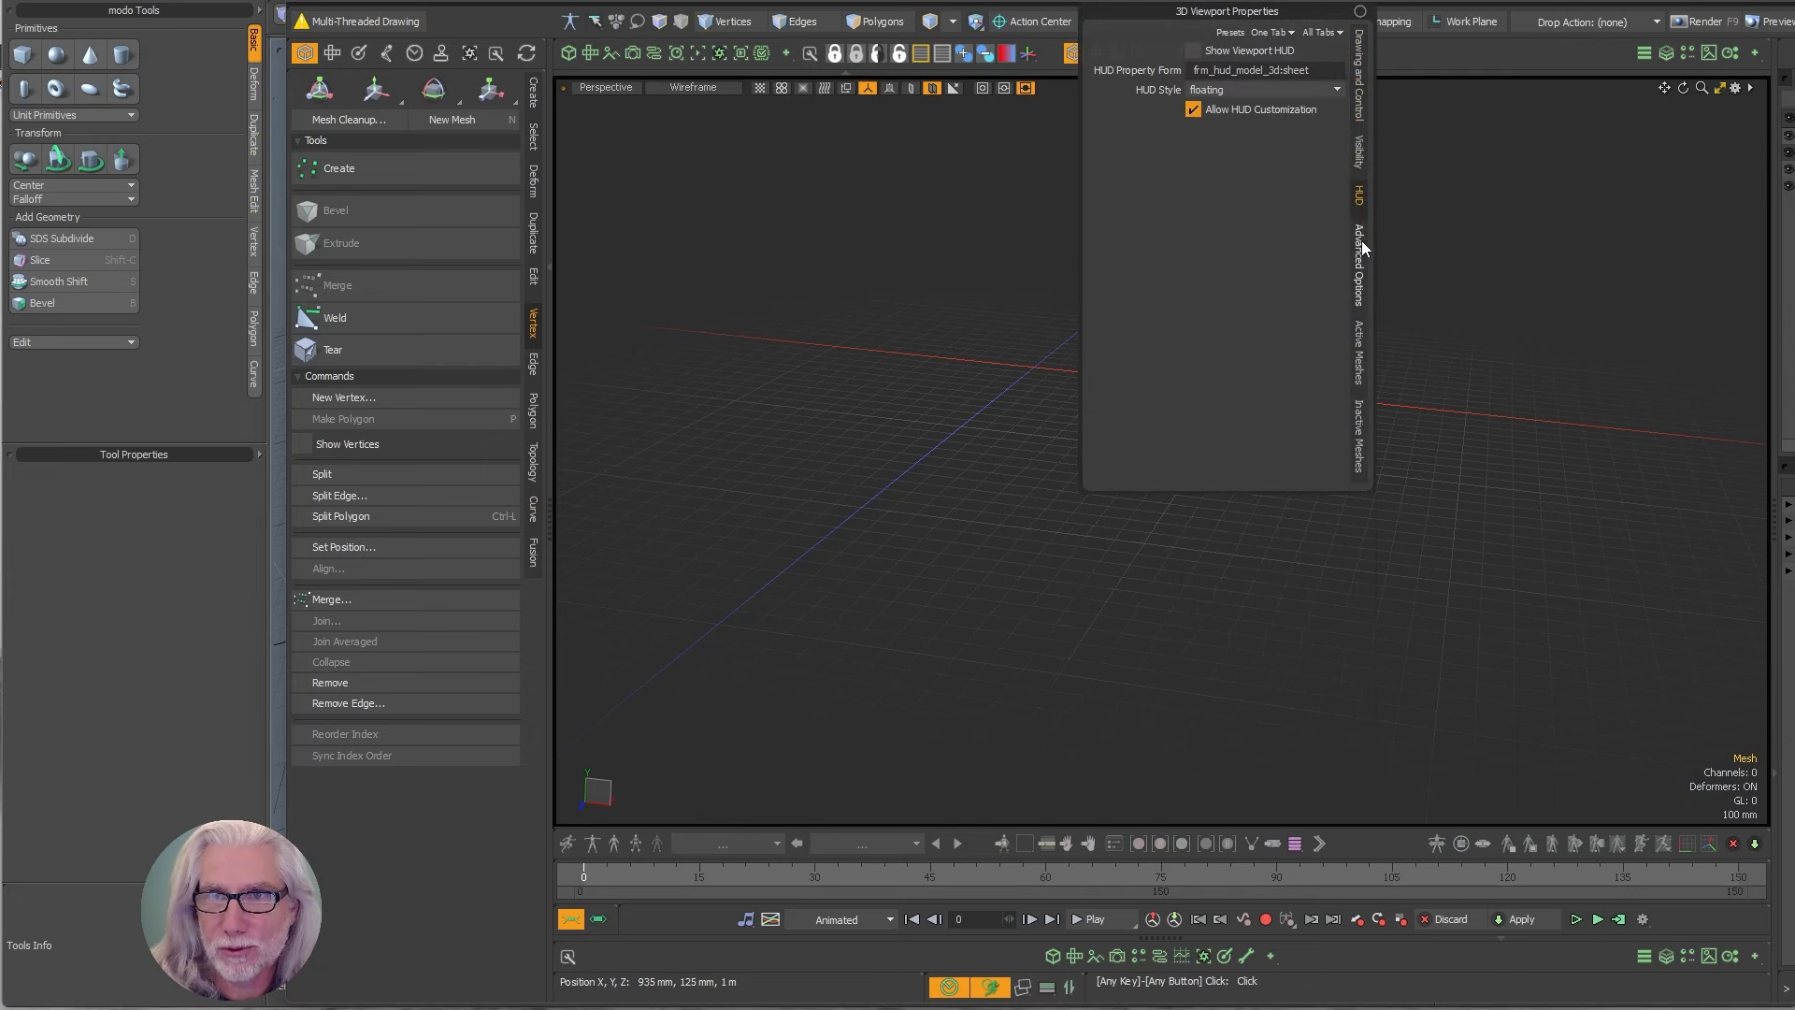
{"action": "mouse_move", "coordinate": [1360, 200]}
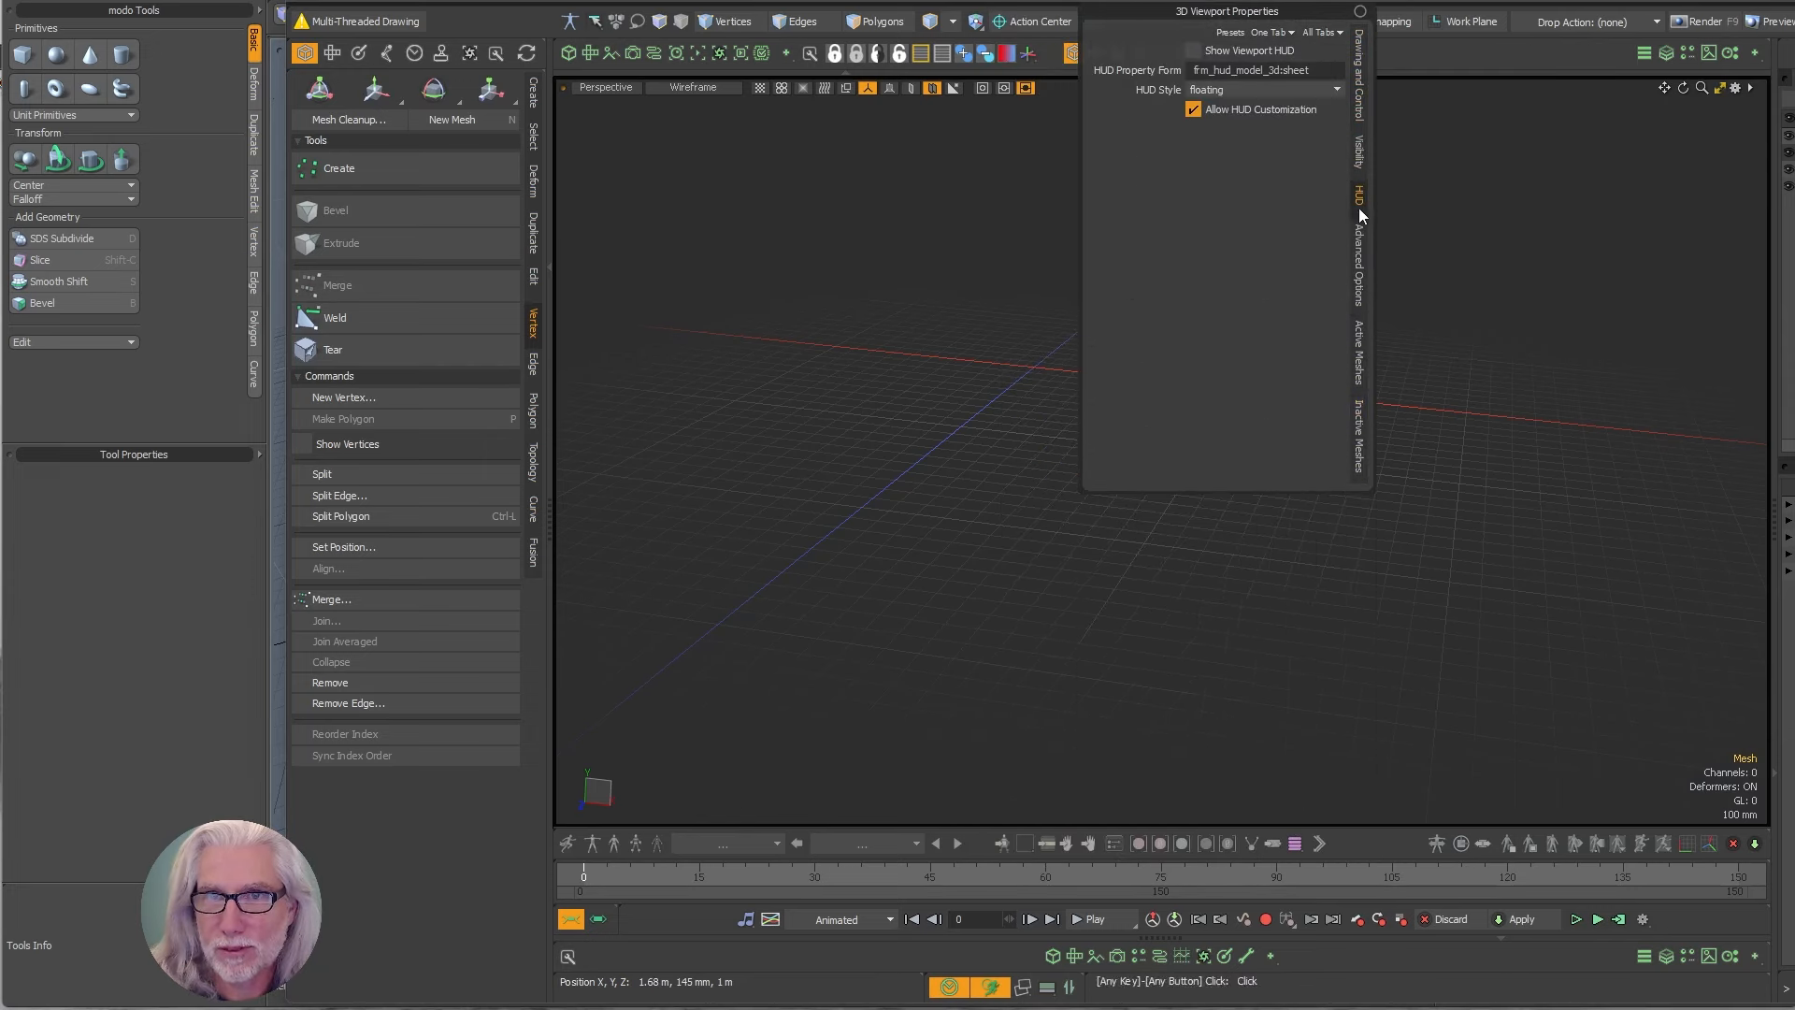
{"action": "mouse_move", "coordinate": [1359, 64]}
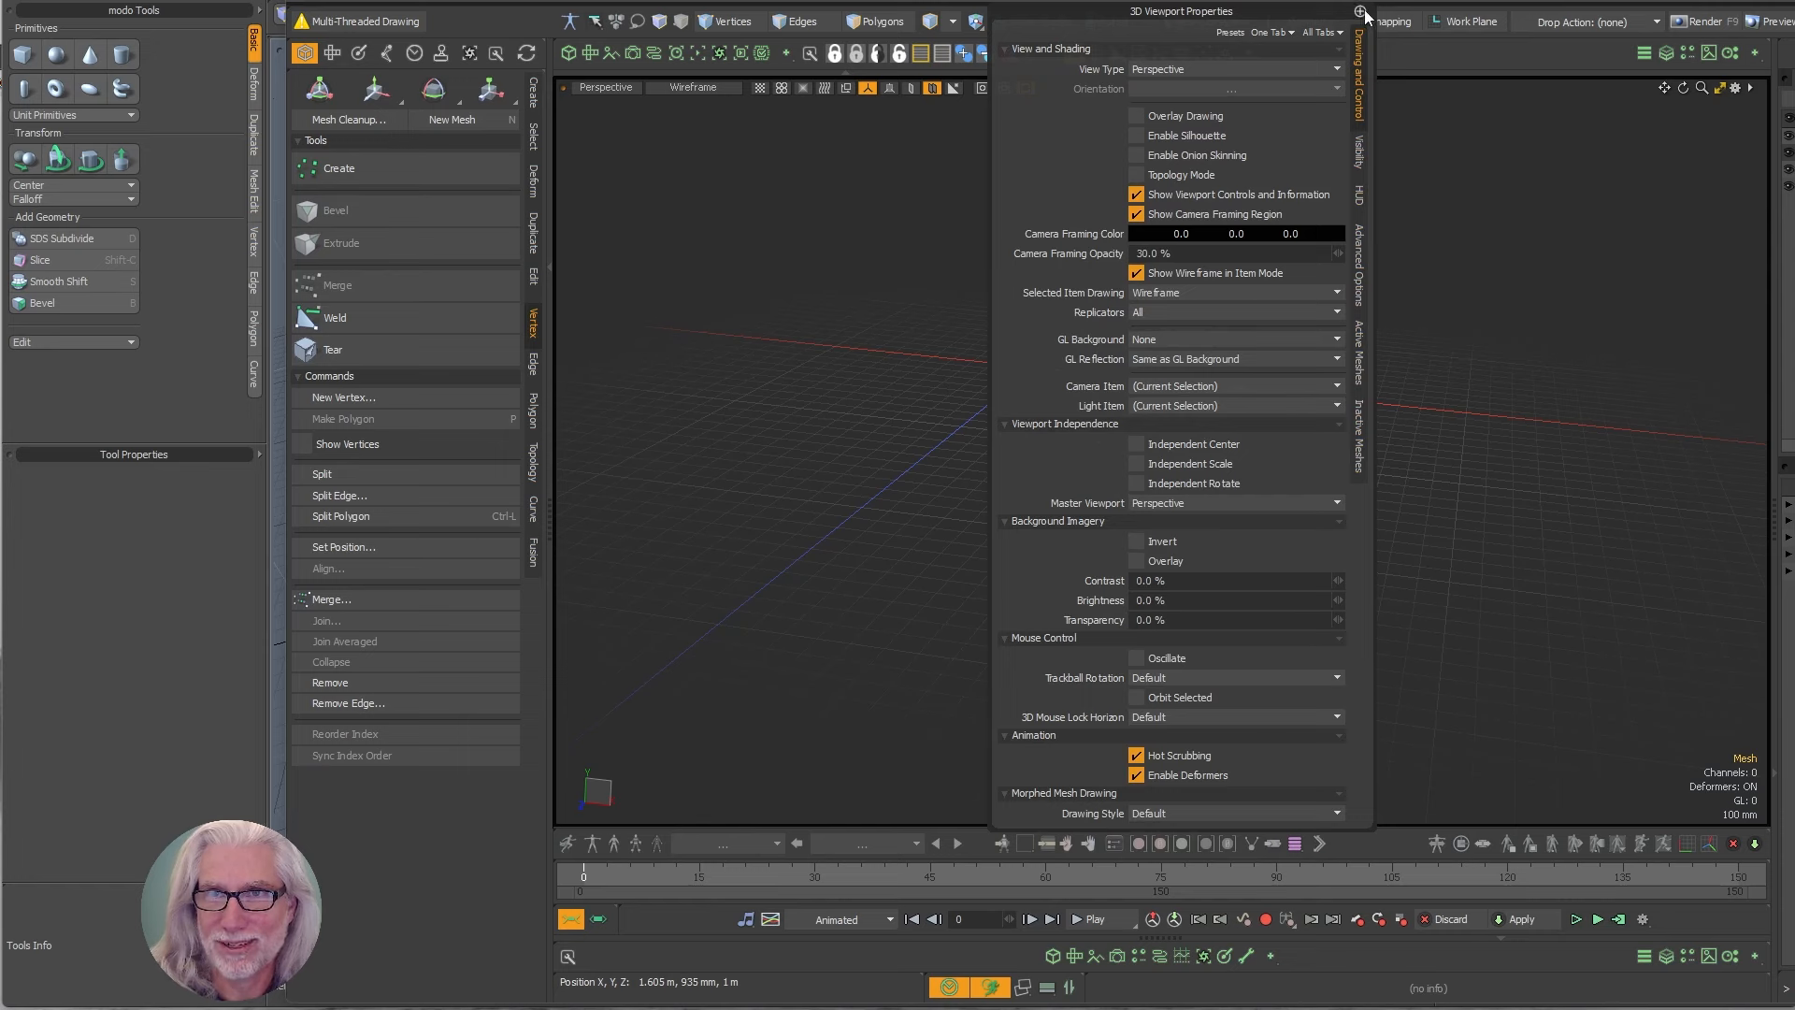
{"action": "mouse_move", "coordinate": [1359, 281]}
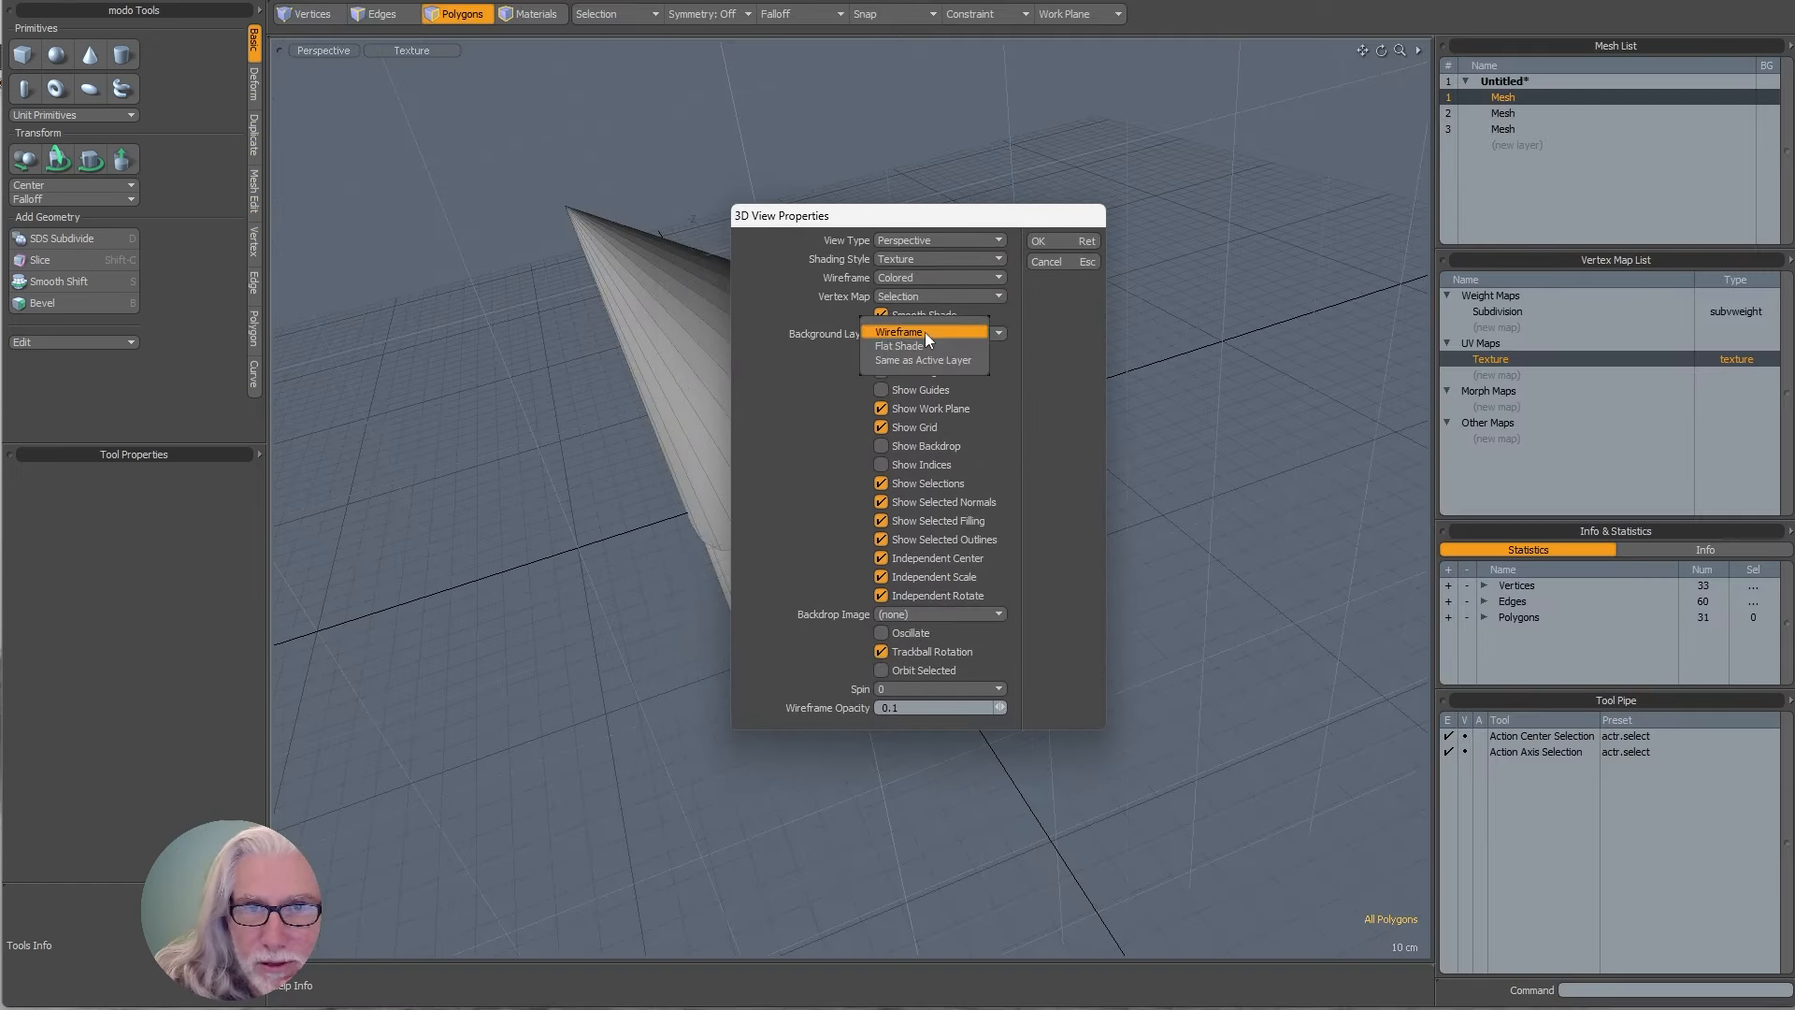
- Back in early modo's 3D View Properties, try Same as Active Layer for the background layer and settle on Flat Shade
{"action": "left_click", "coordinate": [957, 359]}
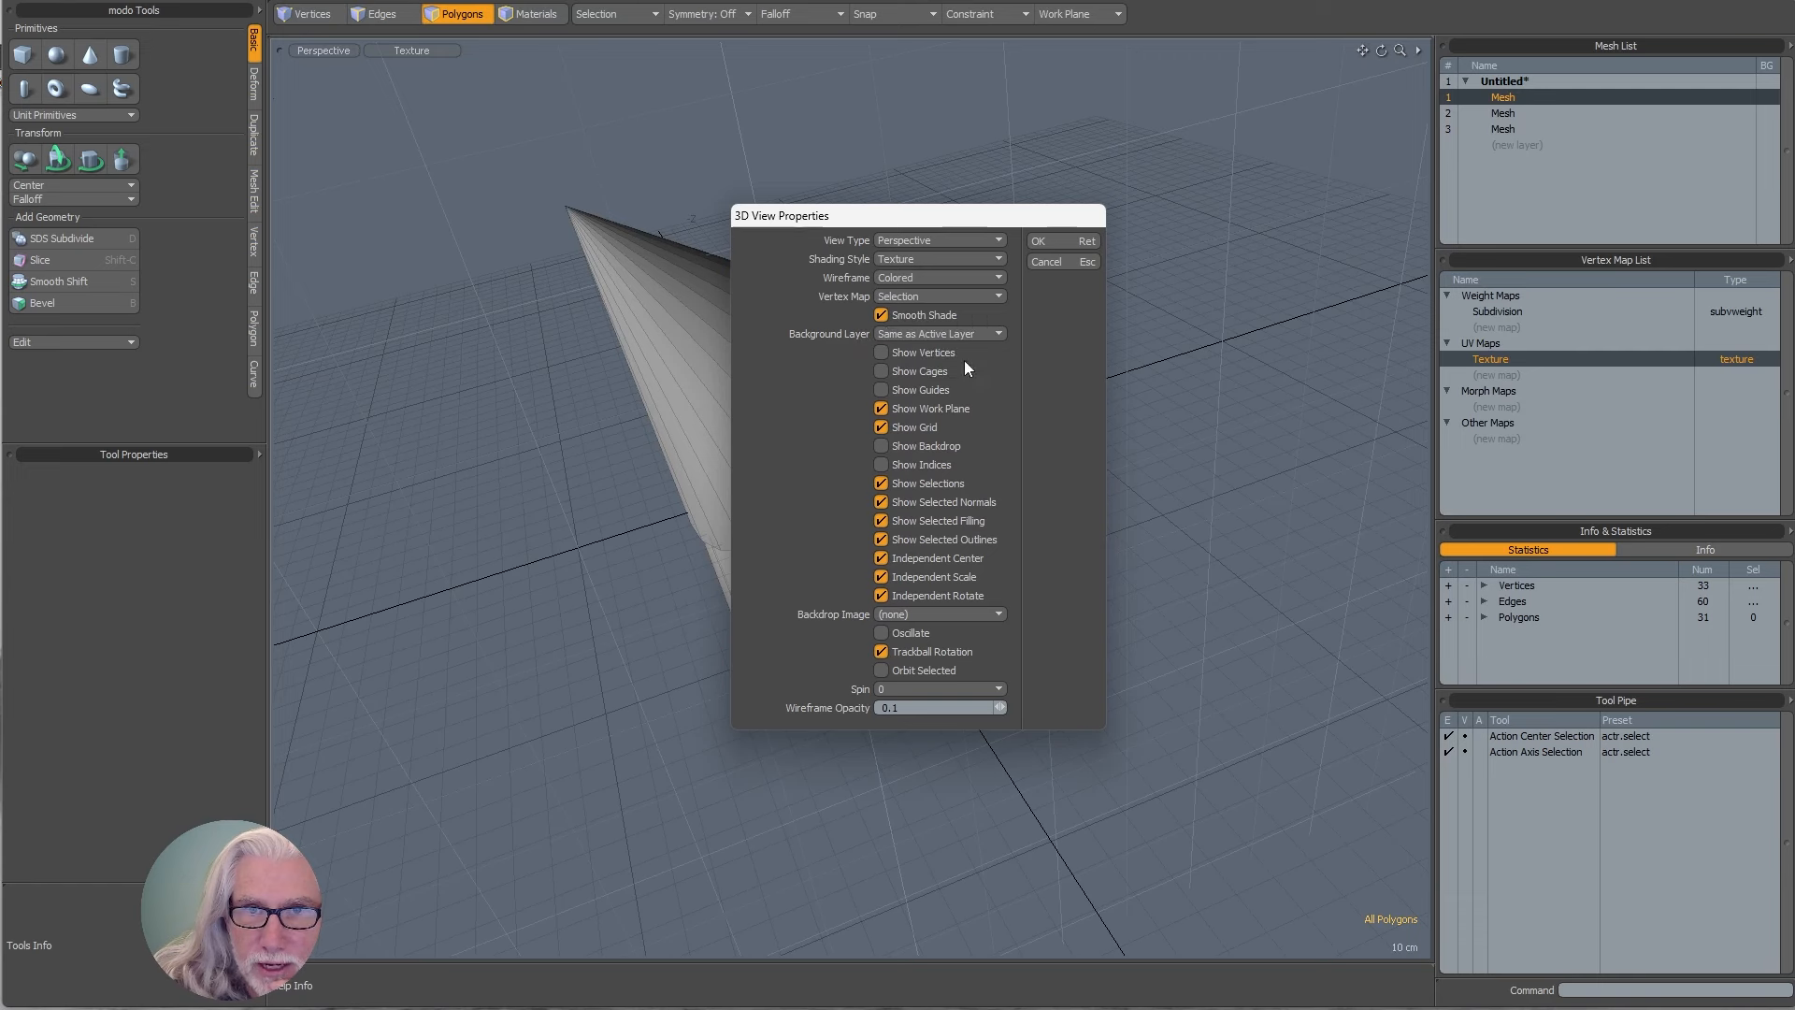
{"action": "left_click_drag", "start_coordinate": [991, 216], "coordinate": [1313, 176]}
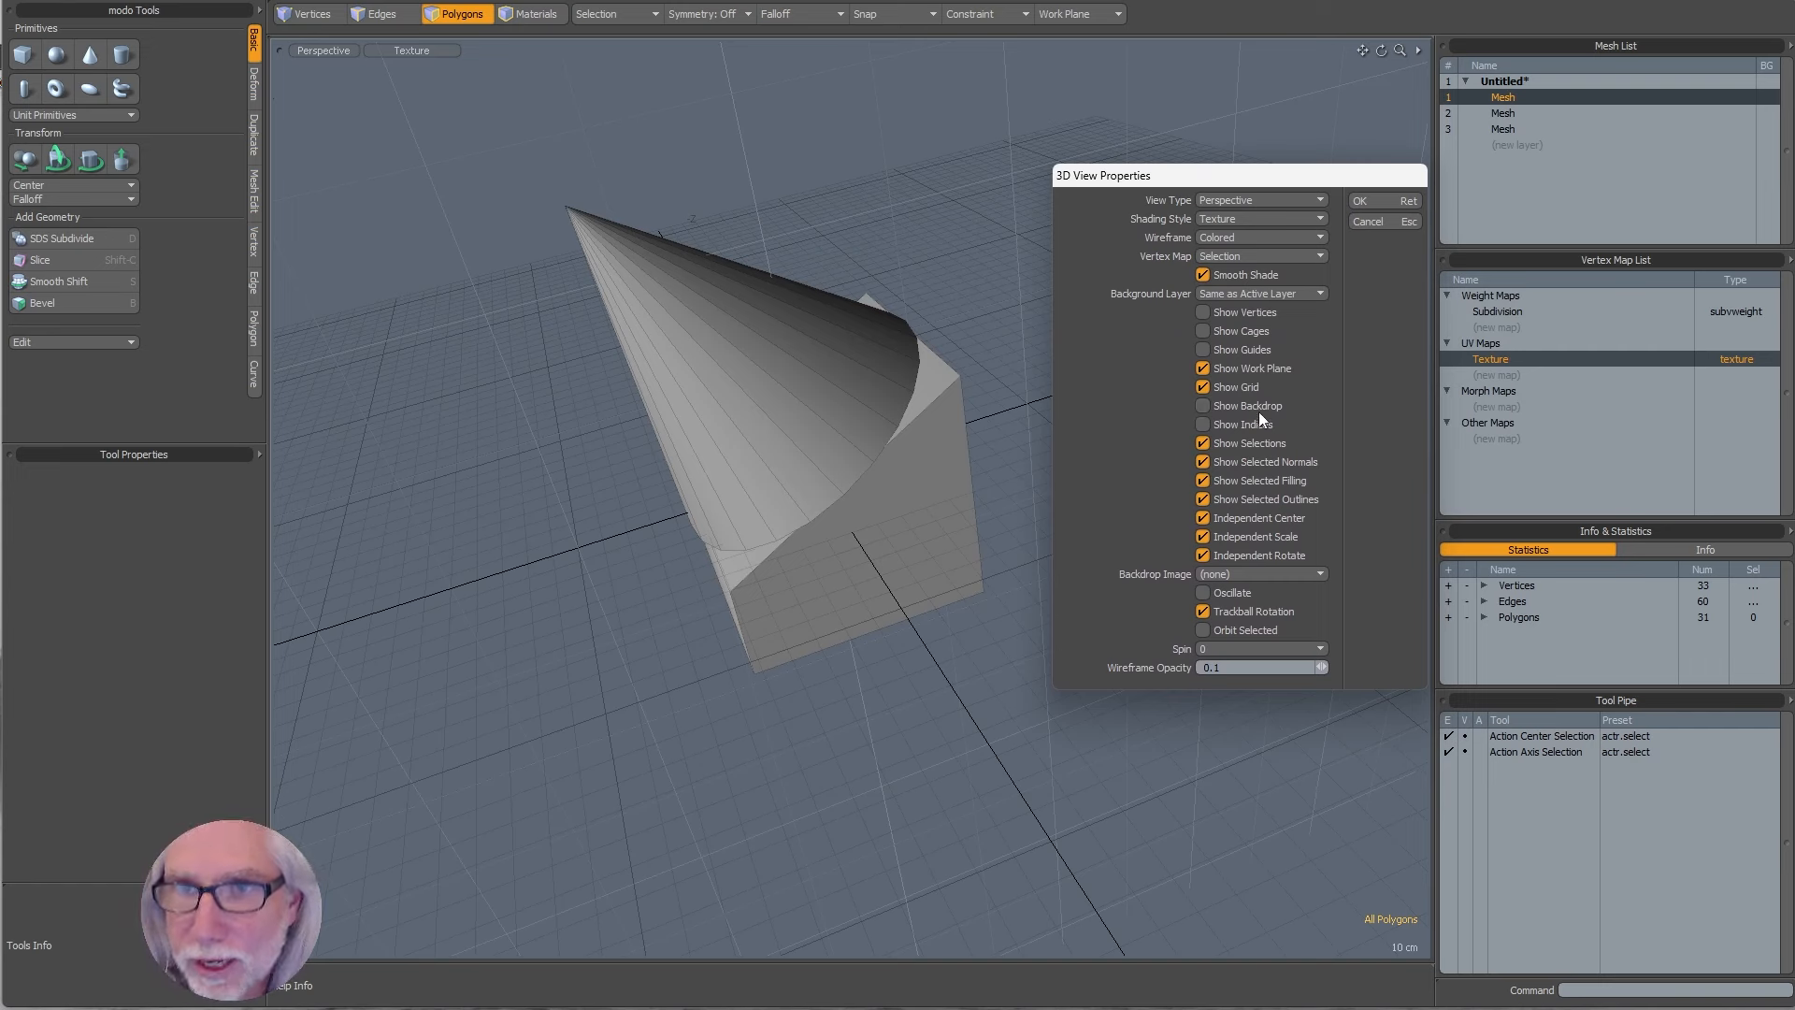
{"action": "left_click", "coordinate": [1254, 284]}
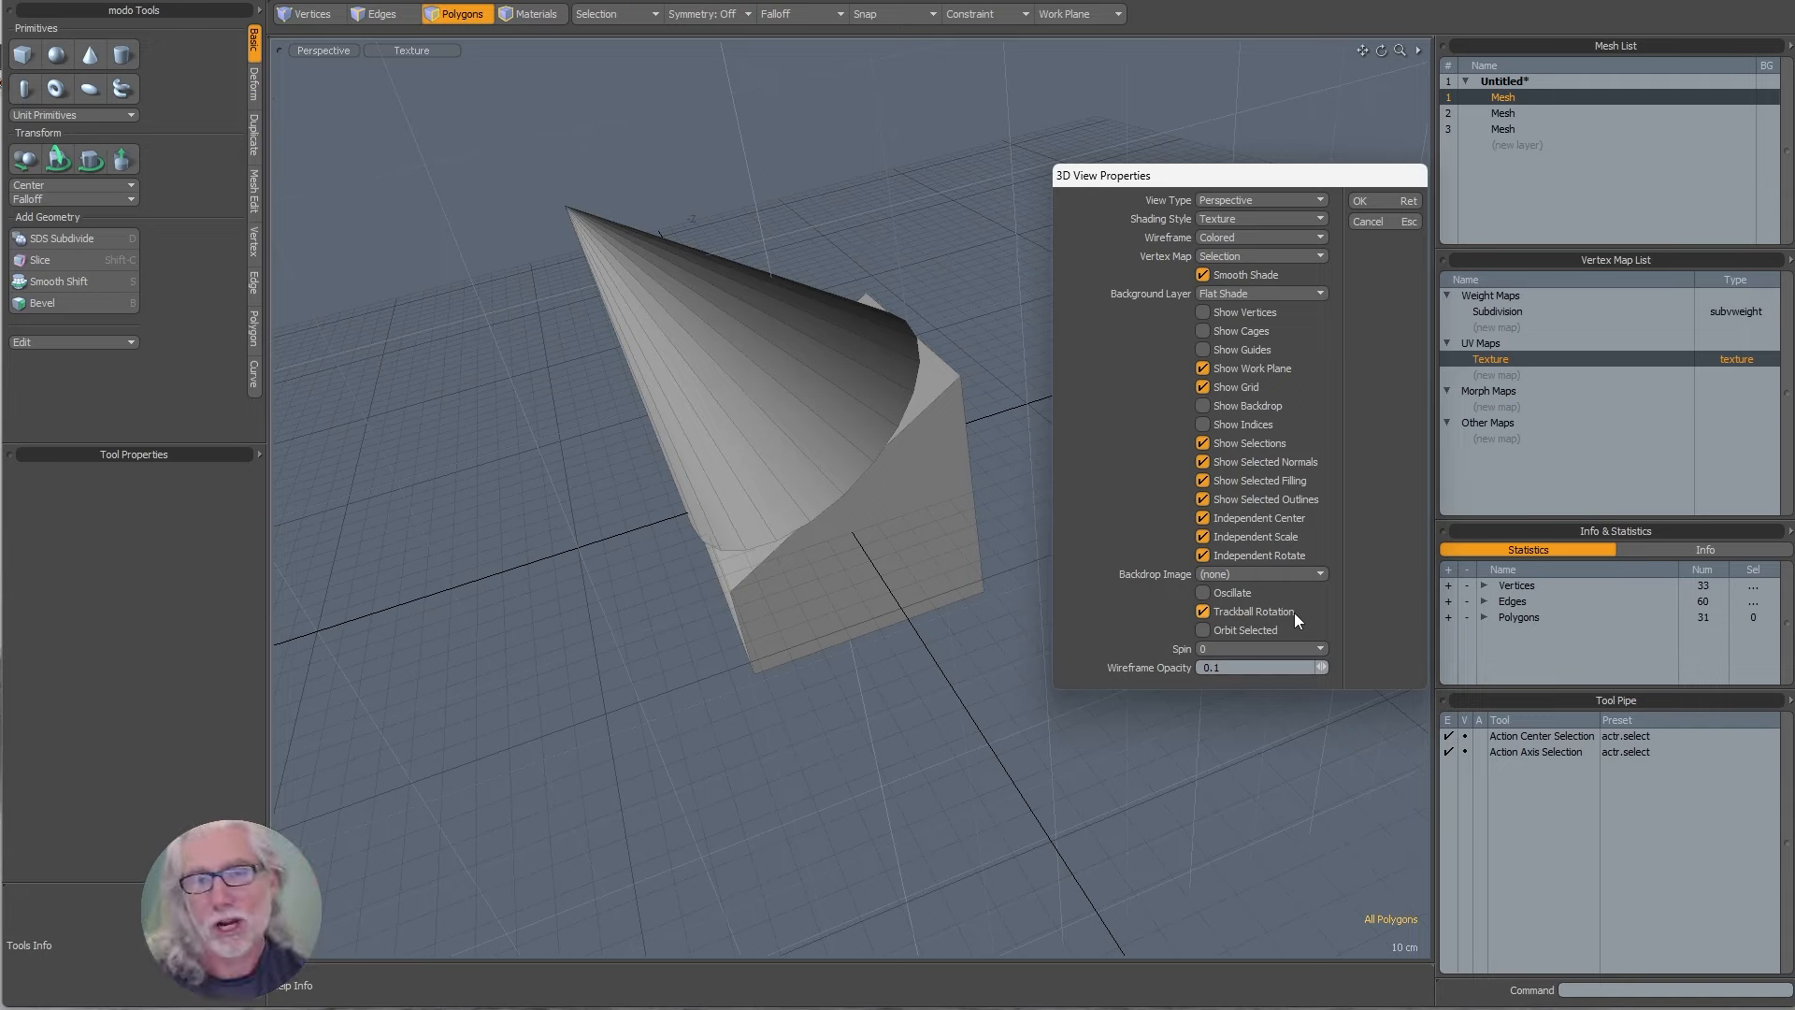
{"action": "left_click", "coordinate": [1399, 203]}
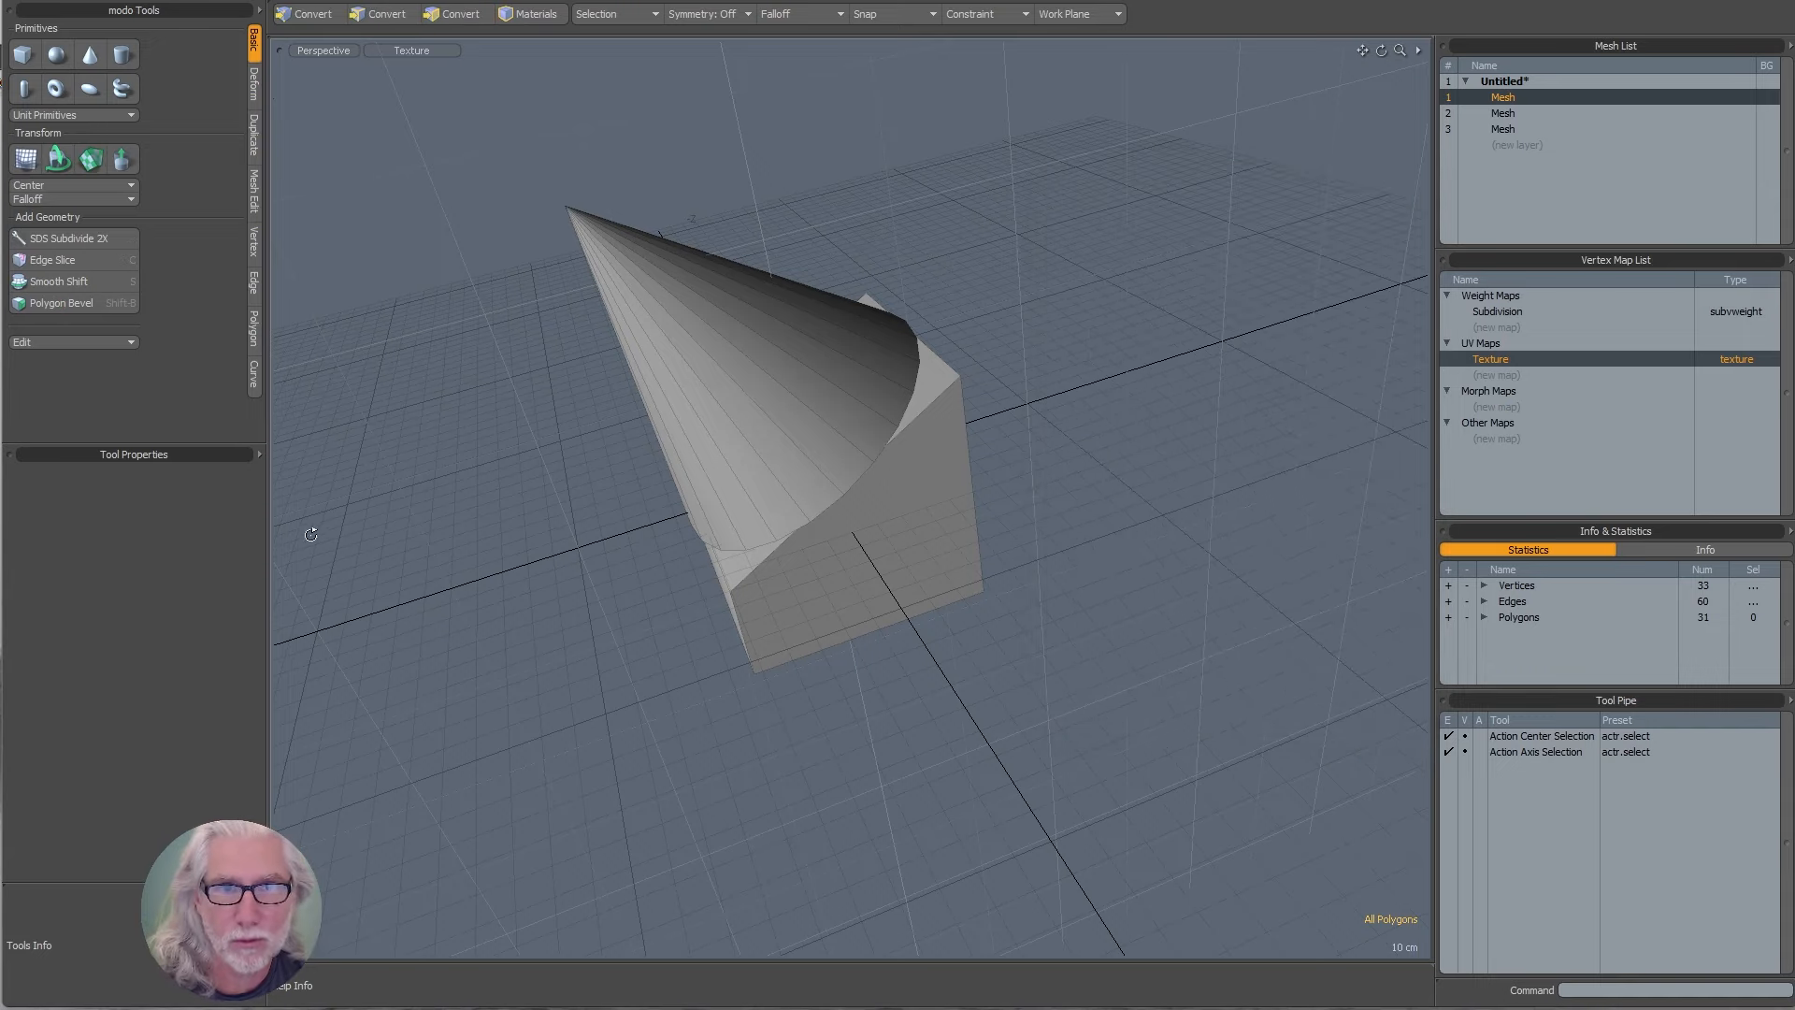
{"action": "left_click_drag", "start_coordinate": [1412, 411], "coordinate": [1344, 685], "text": "alt"}
{"action": "scroll", "coordinate": [768, 474], "scroll_direction": "up", "scroll_amount": 3}
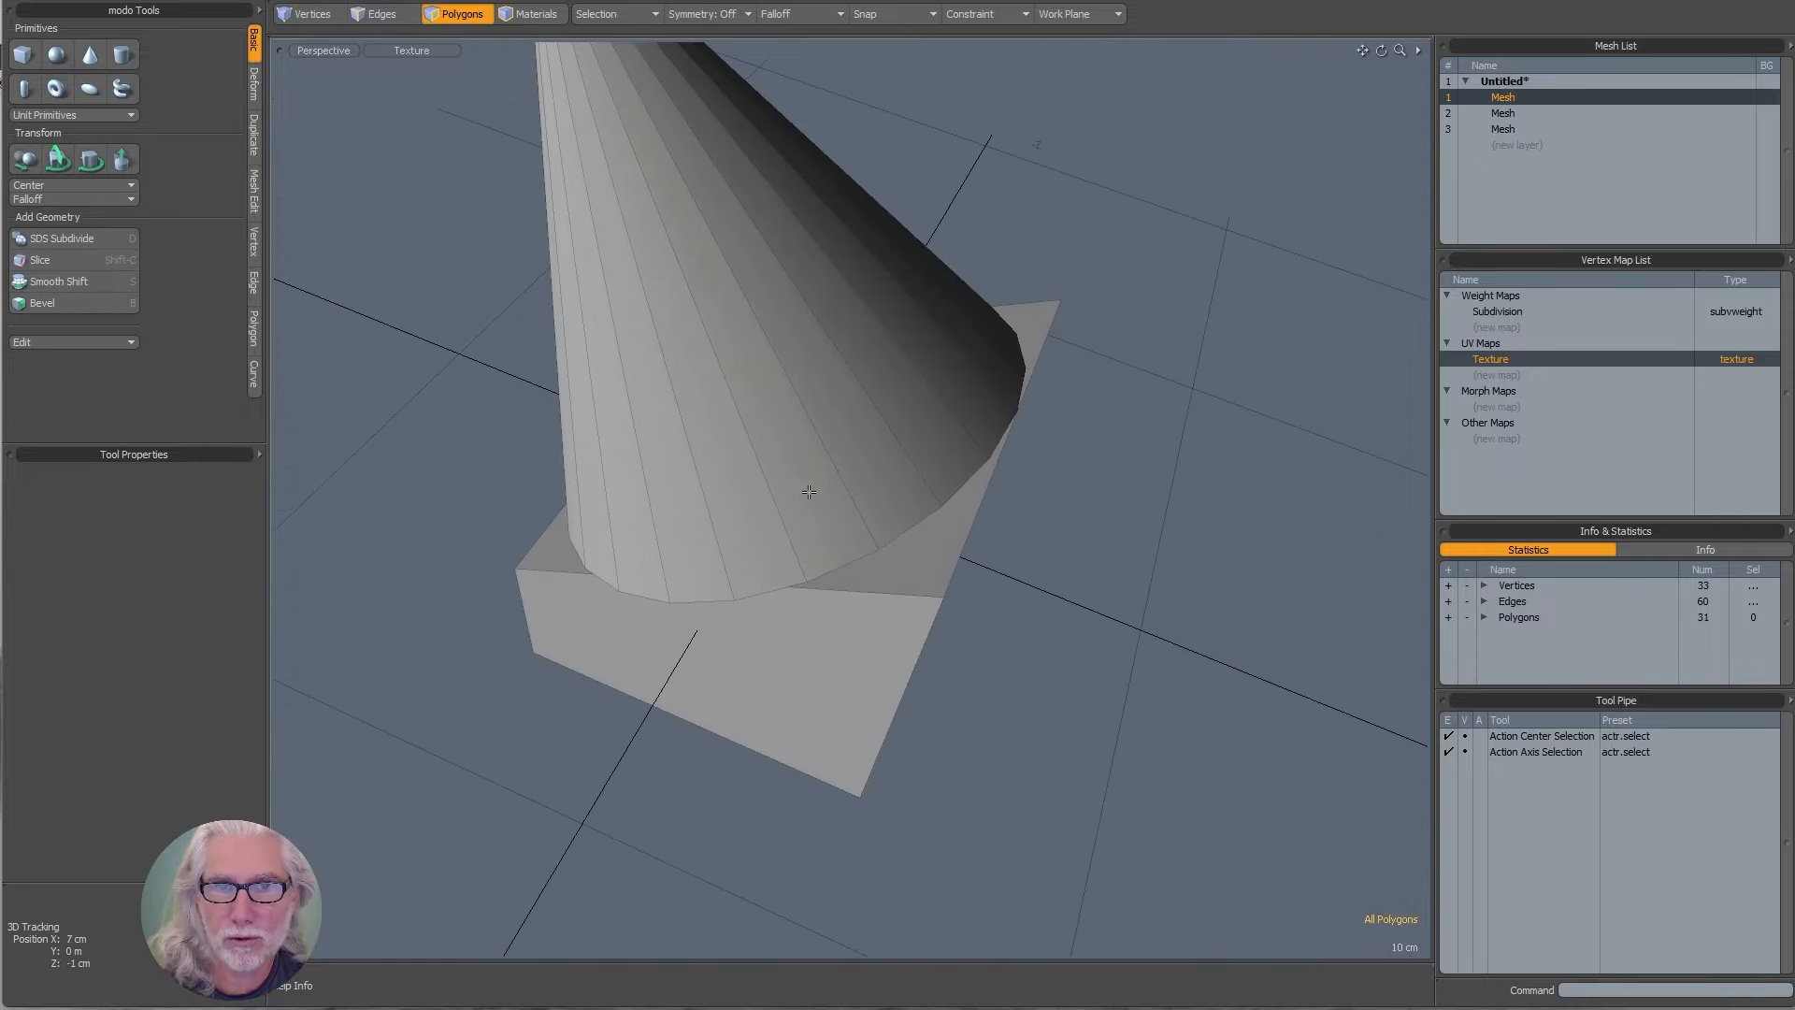
{"action": "left_click_drag", "start_coordinate": [746, 483], "coordinate": [1218, 513]}
{"action": "left_click", "coordinate": [907, 687]}
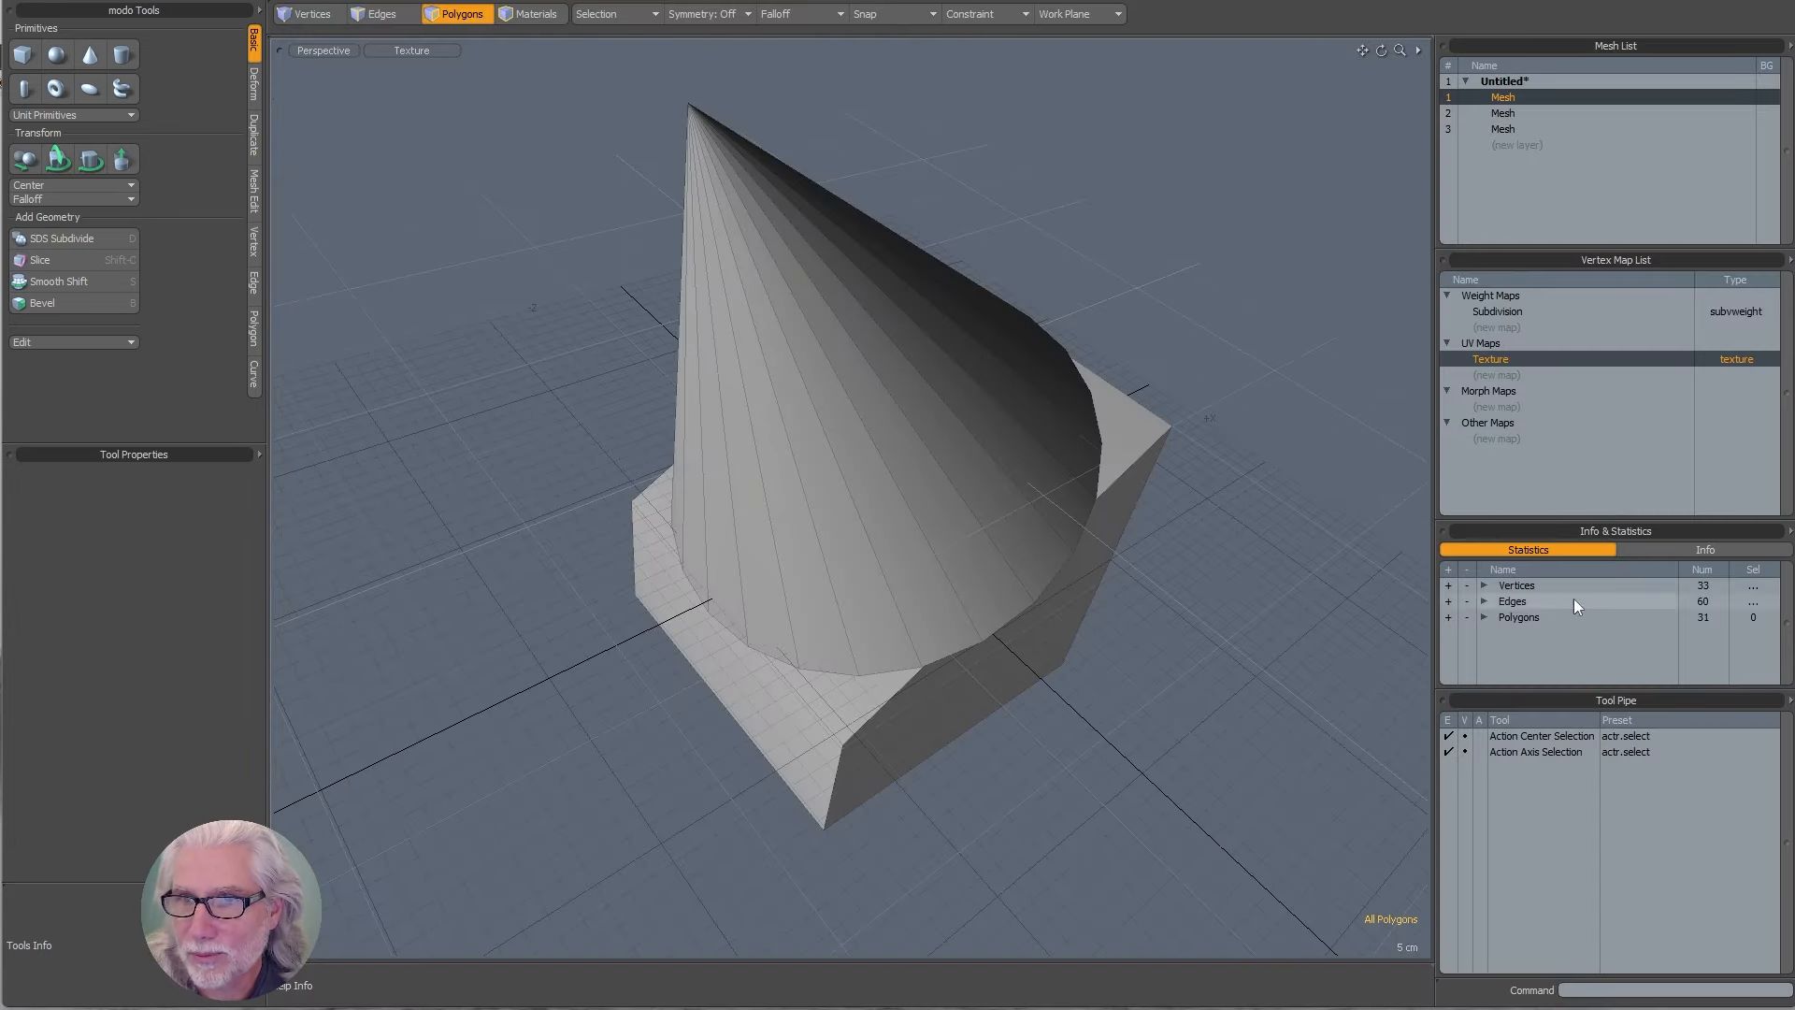
- Enlarge the Tool Pipe, shorten the Mesh List and Info & Statistics areas, and select one polygon on the cone's side
{"action": "left_click_drag", "start_coordinate": [1522, 698], "coordinate": [1530, 625]}
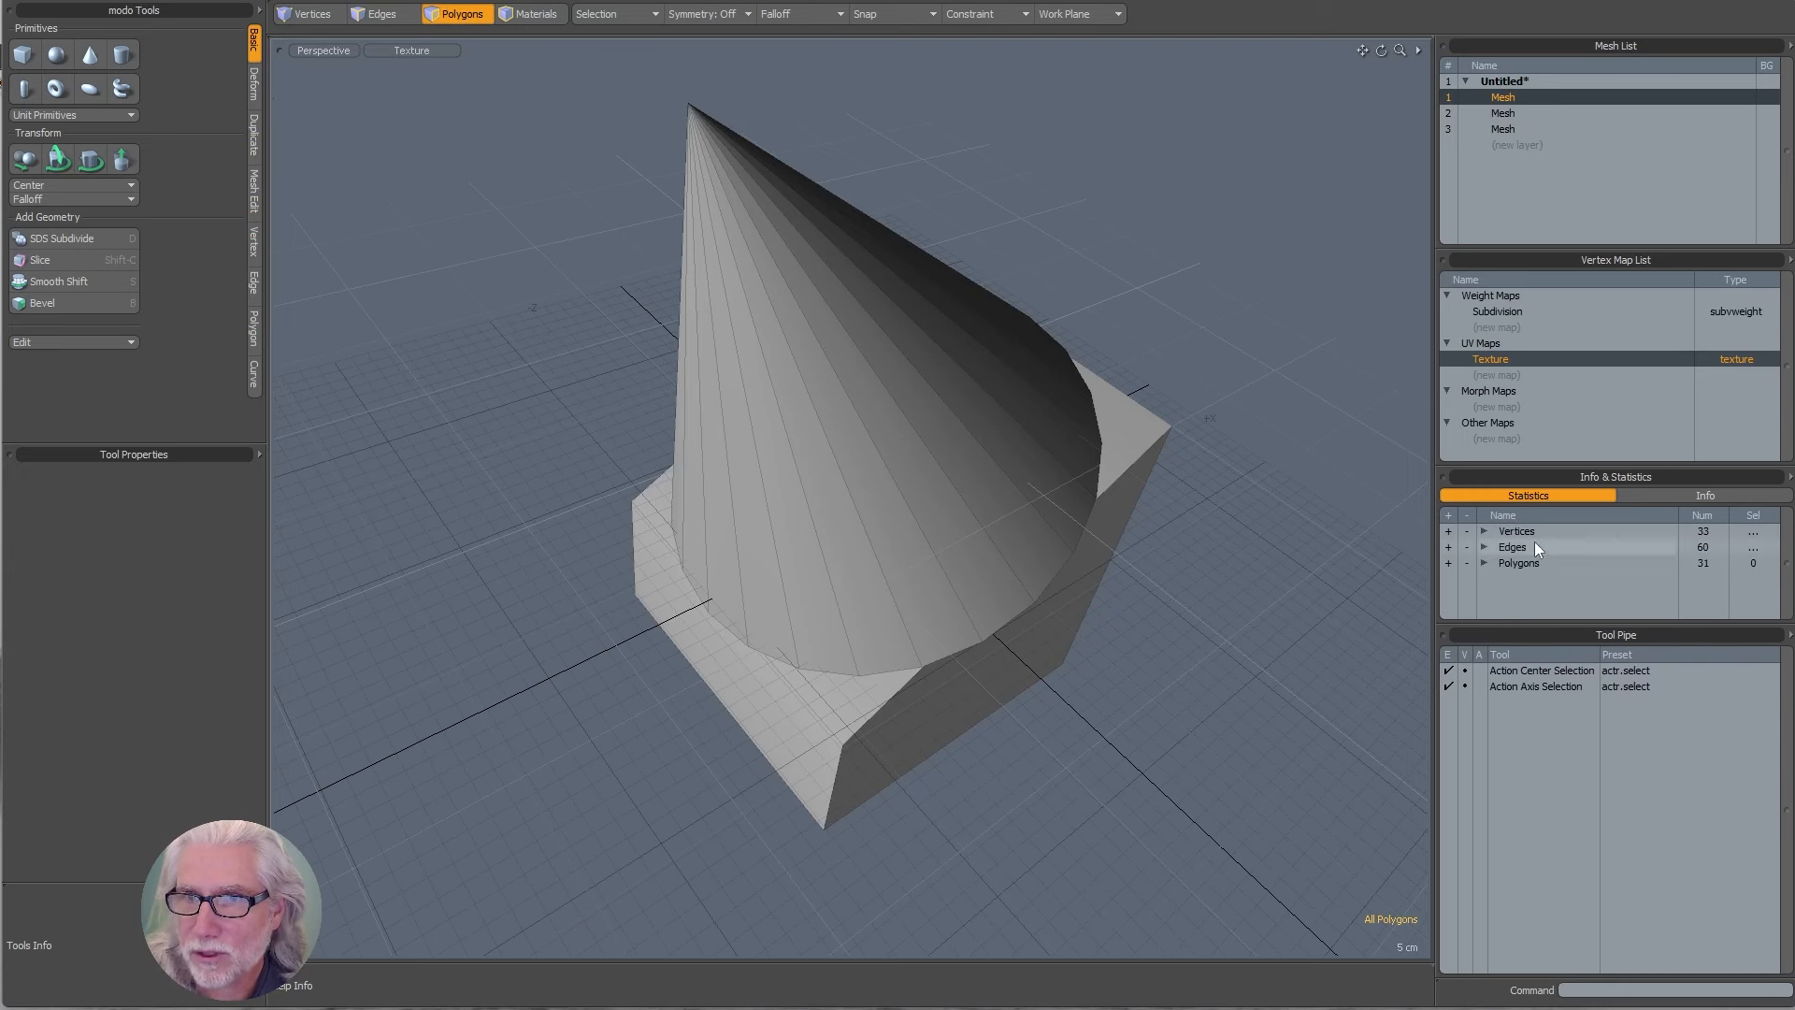
{"action": "left_click_drag", "start_coordinate": [1532, 467], "coordinate": [1496, 476]}
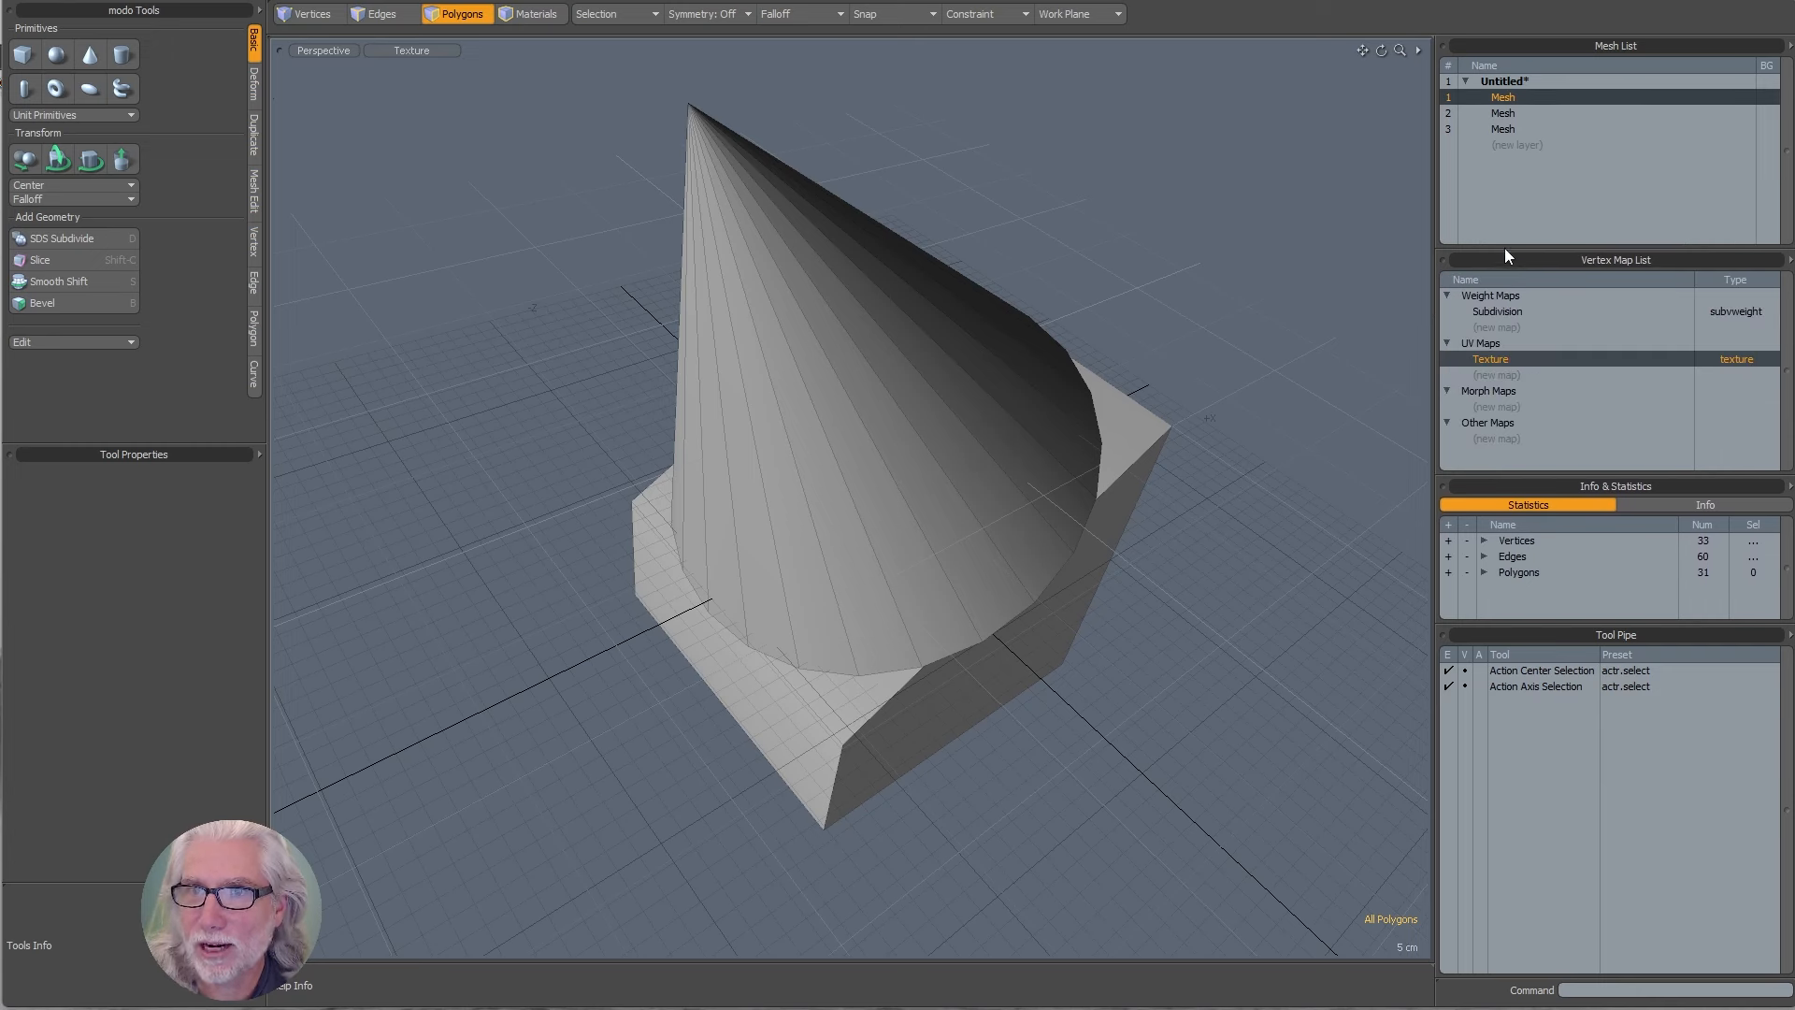
{"action": "left_click_drag", "start_coordinate": [1505, 250], "coordinate": [1554, 224]}
{"action": "left_click_drag", "start_coordinate": [1127, 622], "coordinate": [1118, 696], "text": "alt"}
{"action": "left_click", "coordinate": [902, 530]}
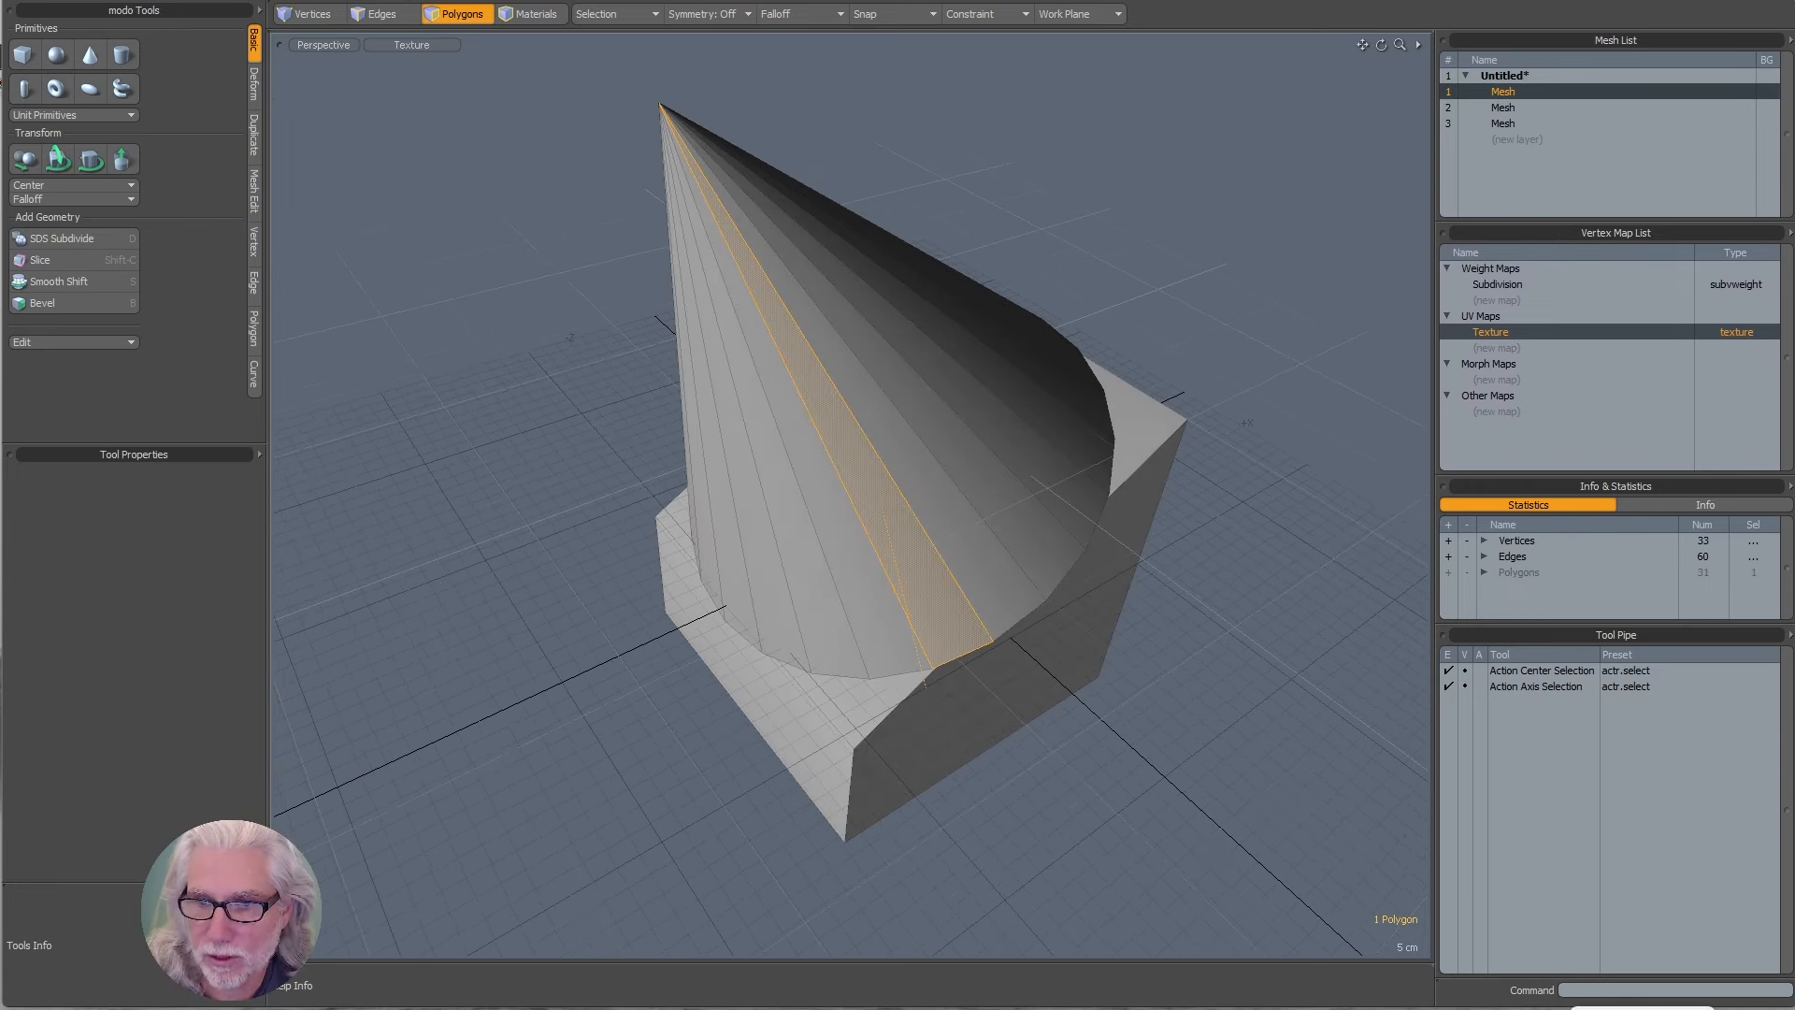
- Switch to current Modo, close the 3D Viewport Properties, and create cuboid, globe, cylinder and cone primitives as separate mesh items
{"action": "left_click", "coordinate": [1642, 1009]}
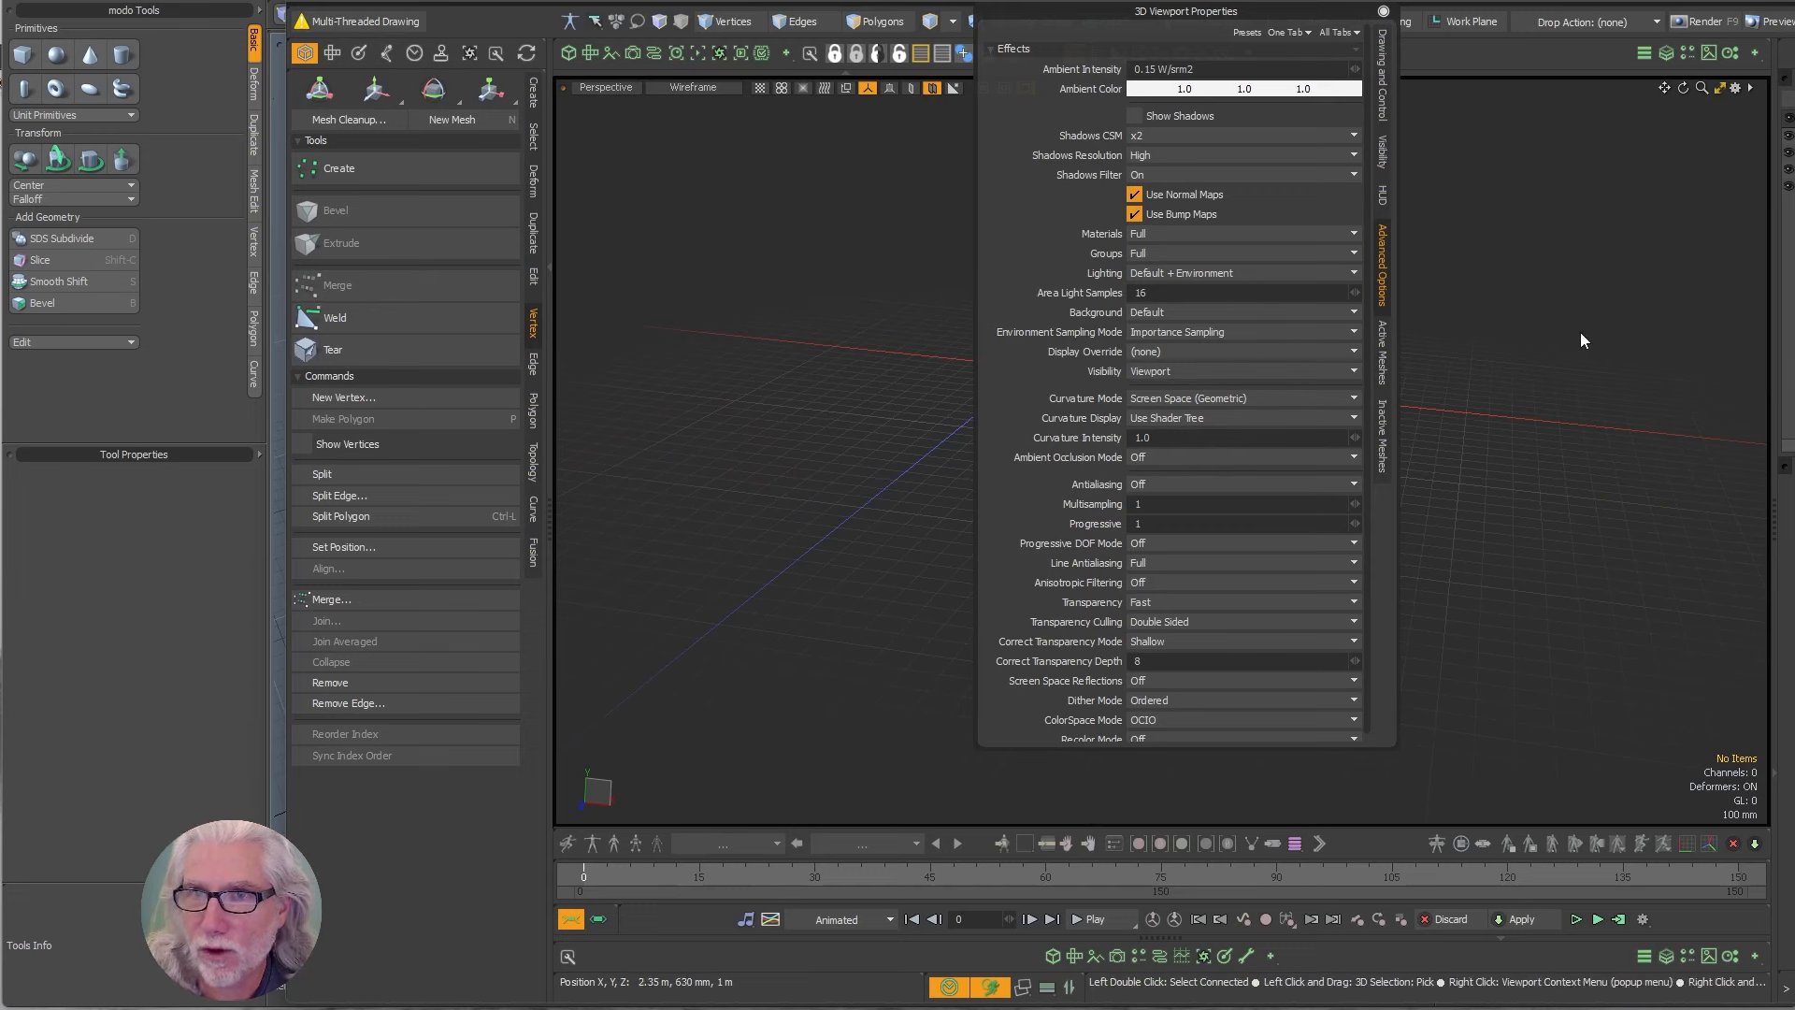
{"action": "left_click", "coordinate": [1385, 11]}
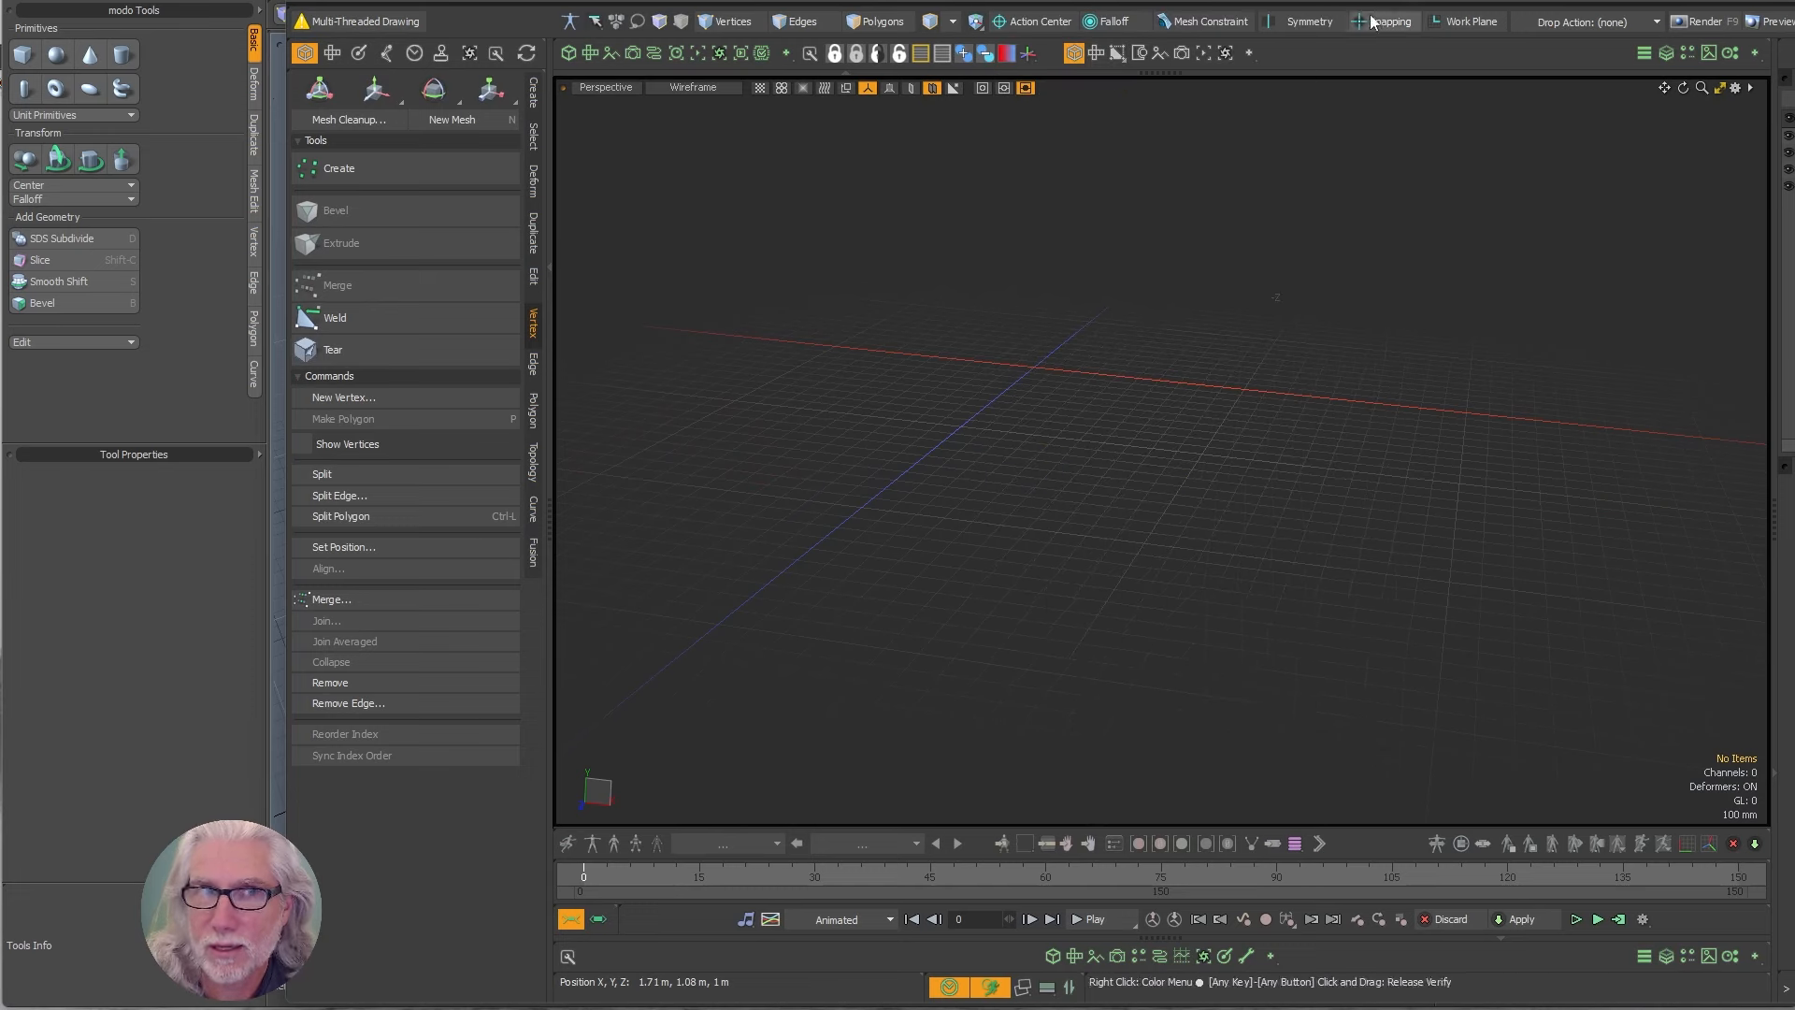
{"action": "left_click", "coordinate": [530, 110]}
{"action": "left_click", "coordinate": [320, 169]}
{"action": "left_click", "coordinate": [433, 168]}
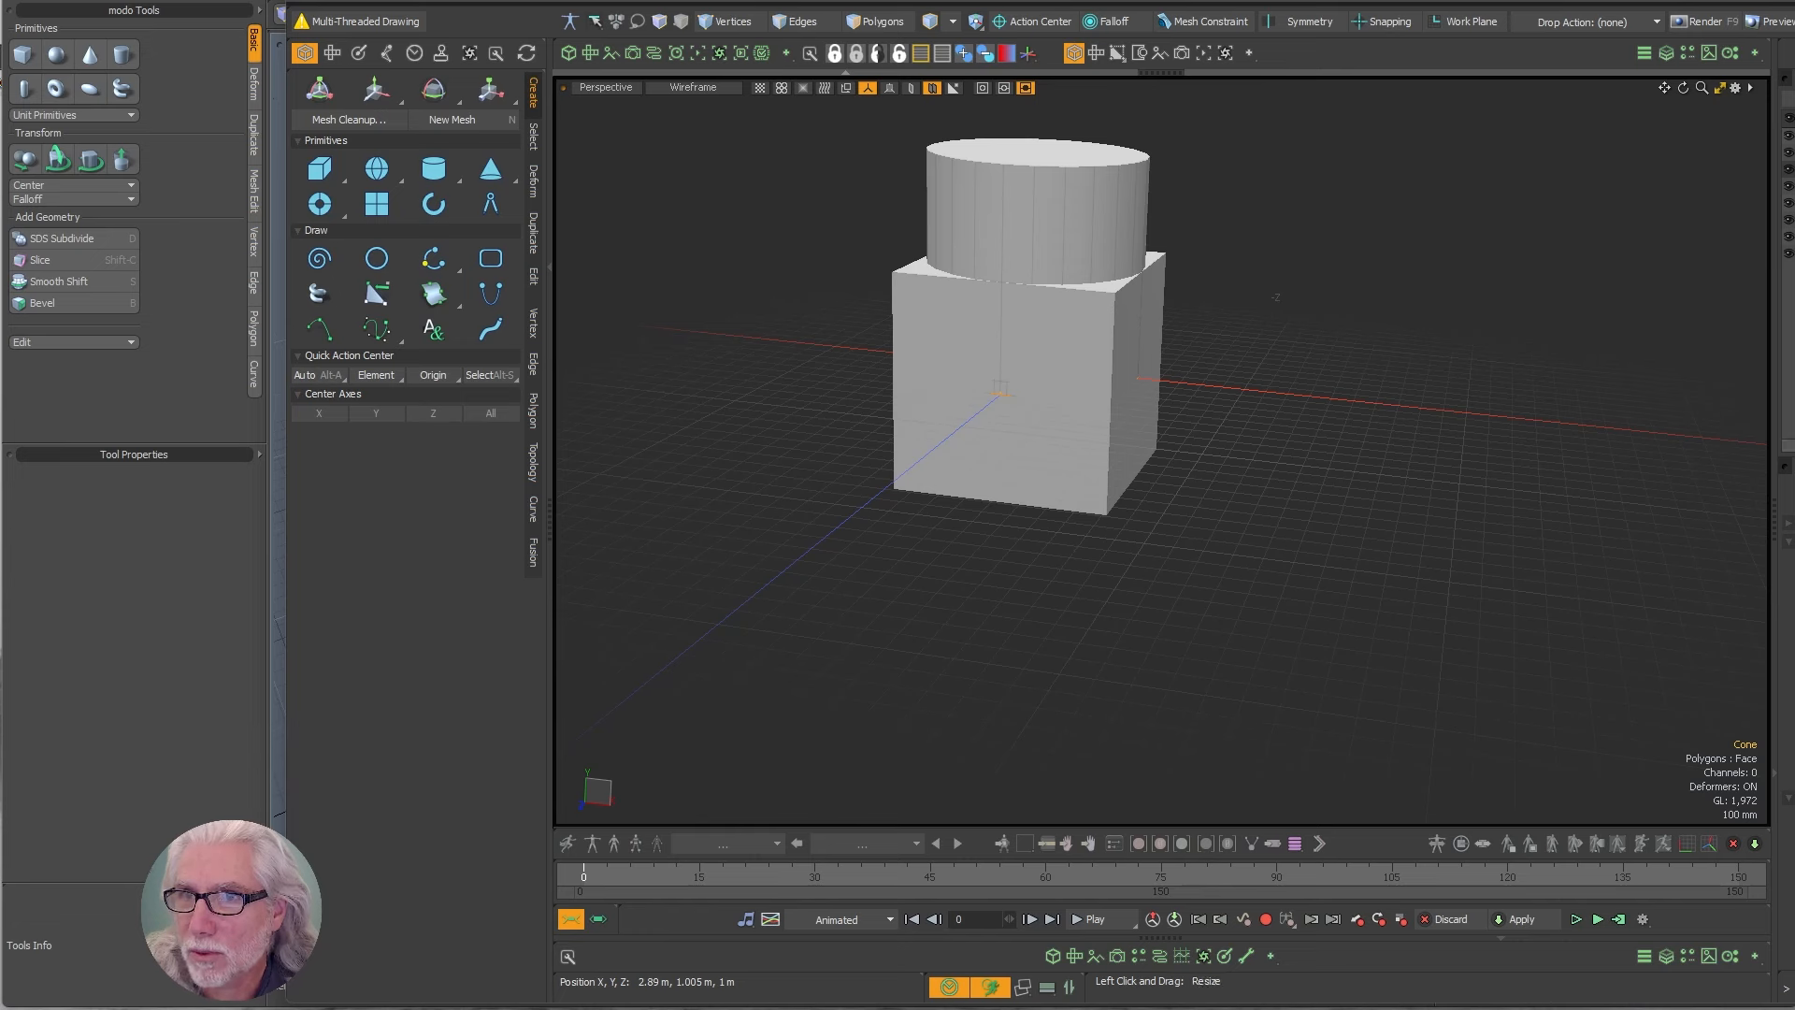
{"action": "left_click_drag", "start_coordinate": [1792, 455], "coordinate": [1792, 219]}
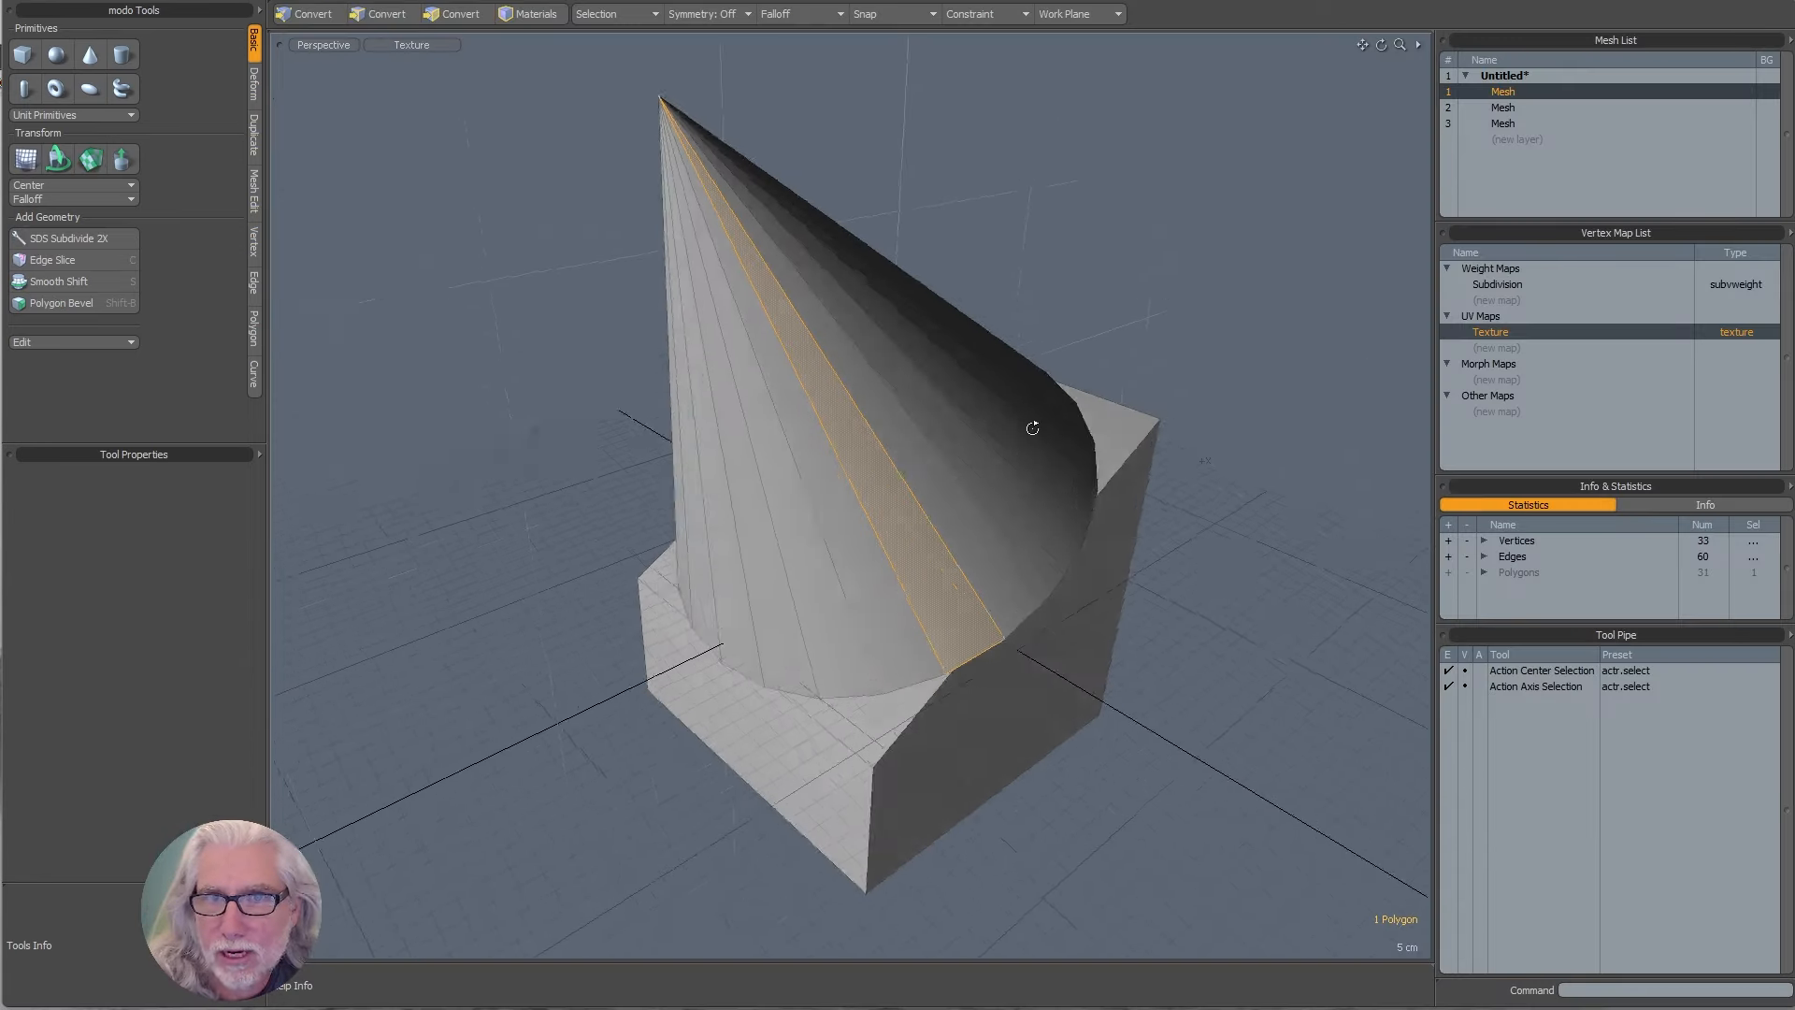
- Return to early modo, display the torus and cylinder mesh layers together, and leave only the torus layer active
{"action": "left_click", "coordinate": [1525, 127]}
{"action": "left_click", "coordinate": [1523, 108]}
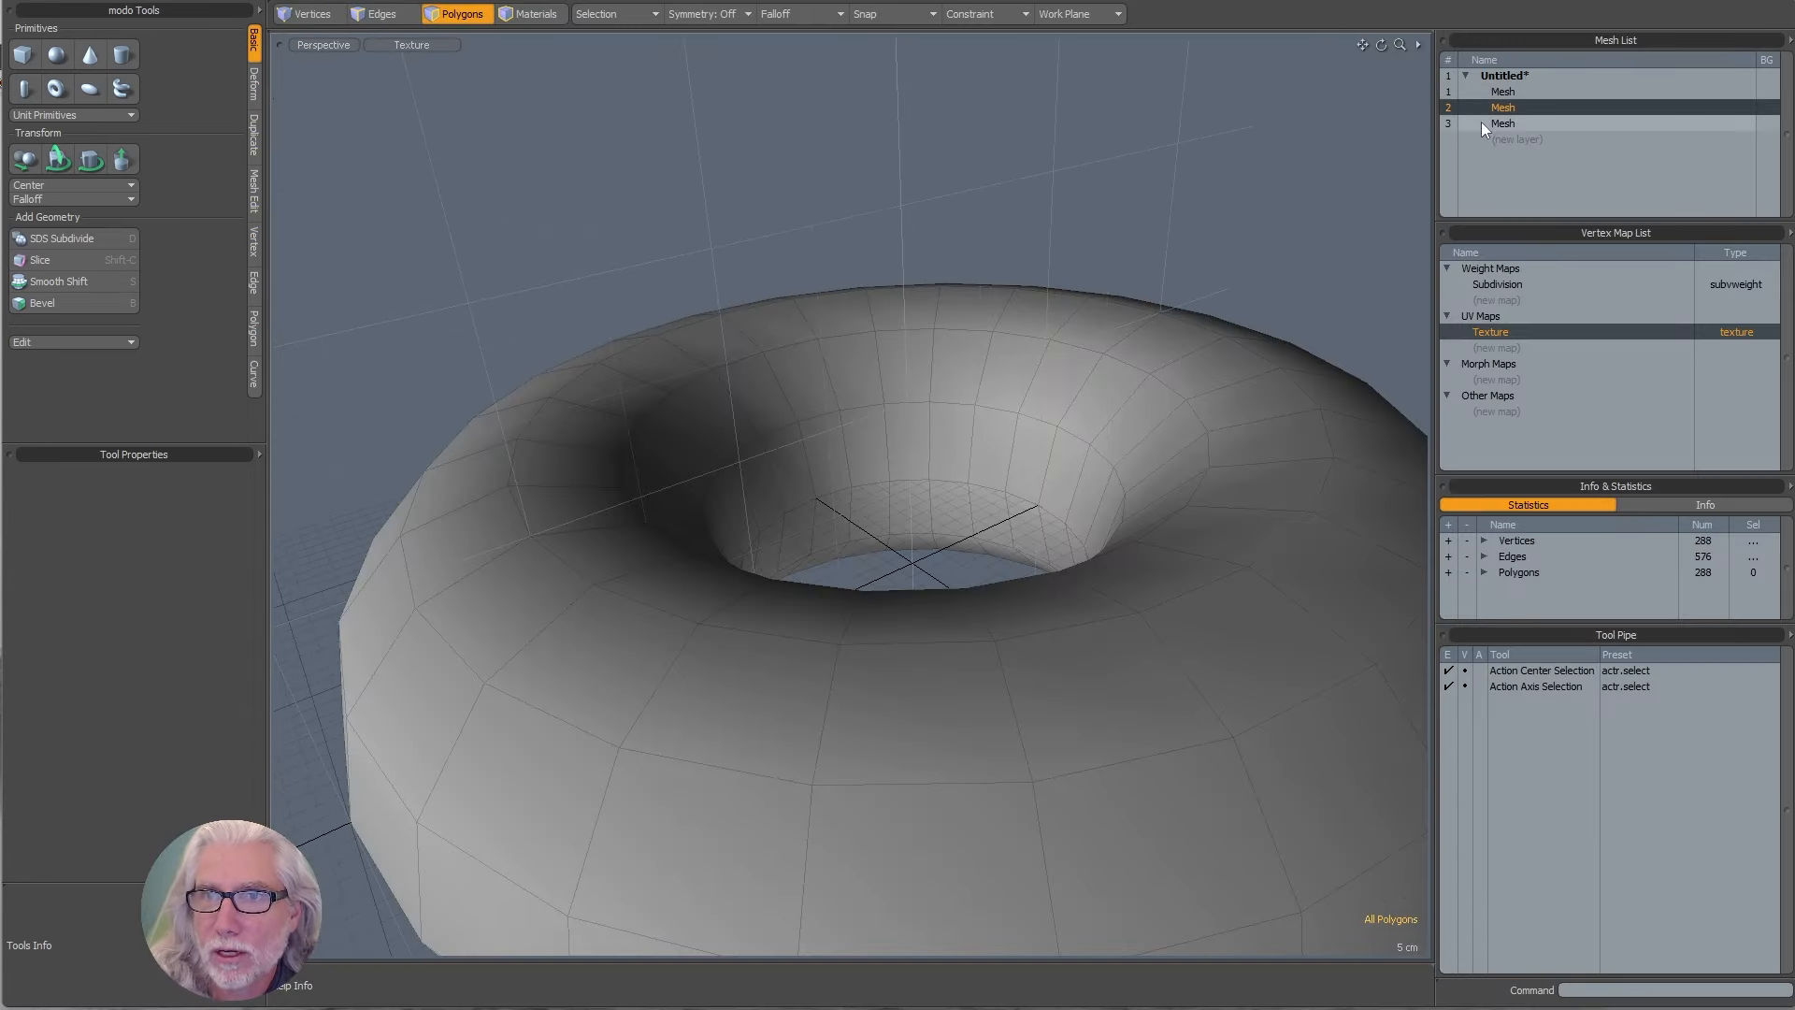
{"action": "left_click", "coordinate": [1508, 124], "text": "ctrl"}
{"action": "left_click_drag", "start_coordinate": [1234, 263], "coordinate": [1079, 281], "text": "ctrl+alt"}
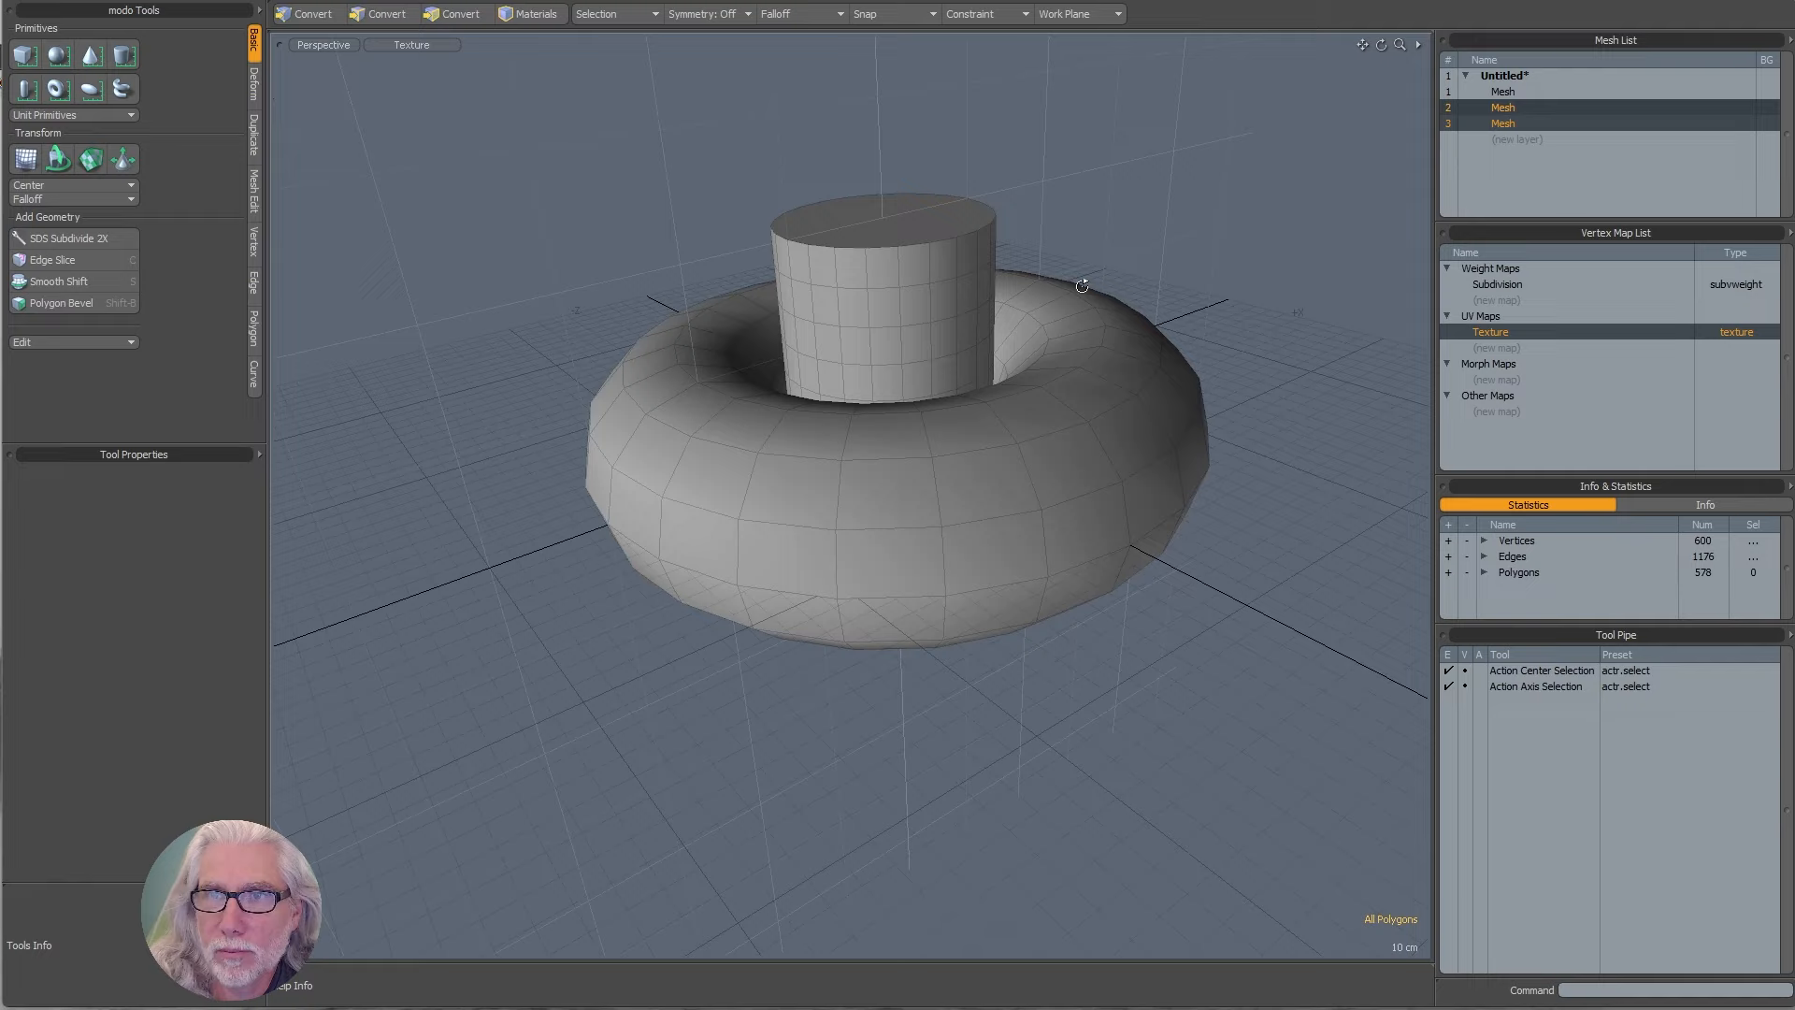
{"action": "left_click", "coordinate": [1518, 119], "text": "ctrl"}
{"action": "left_click_drag", "start_coordinate": [1252, 313], "coordinate": [1183, 323], "text": "alt"}
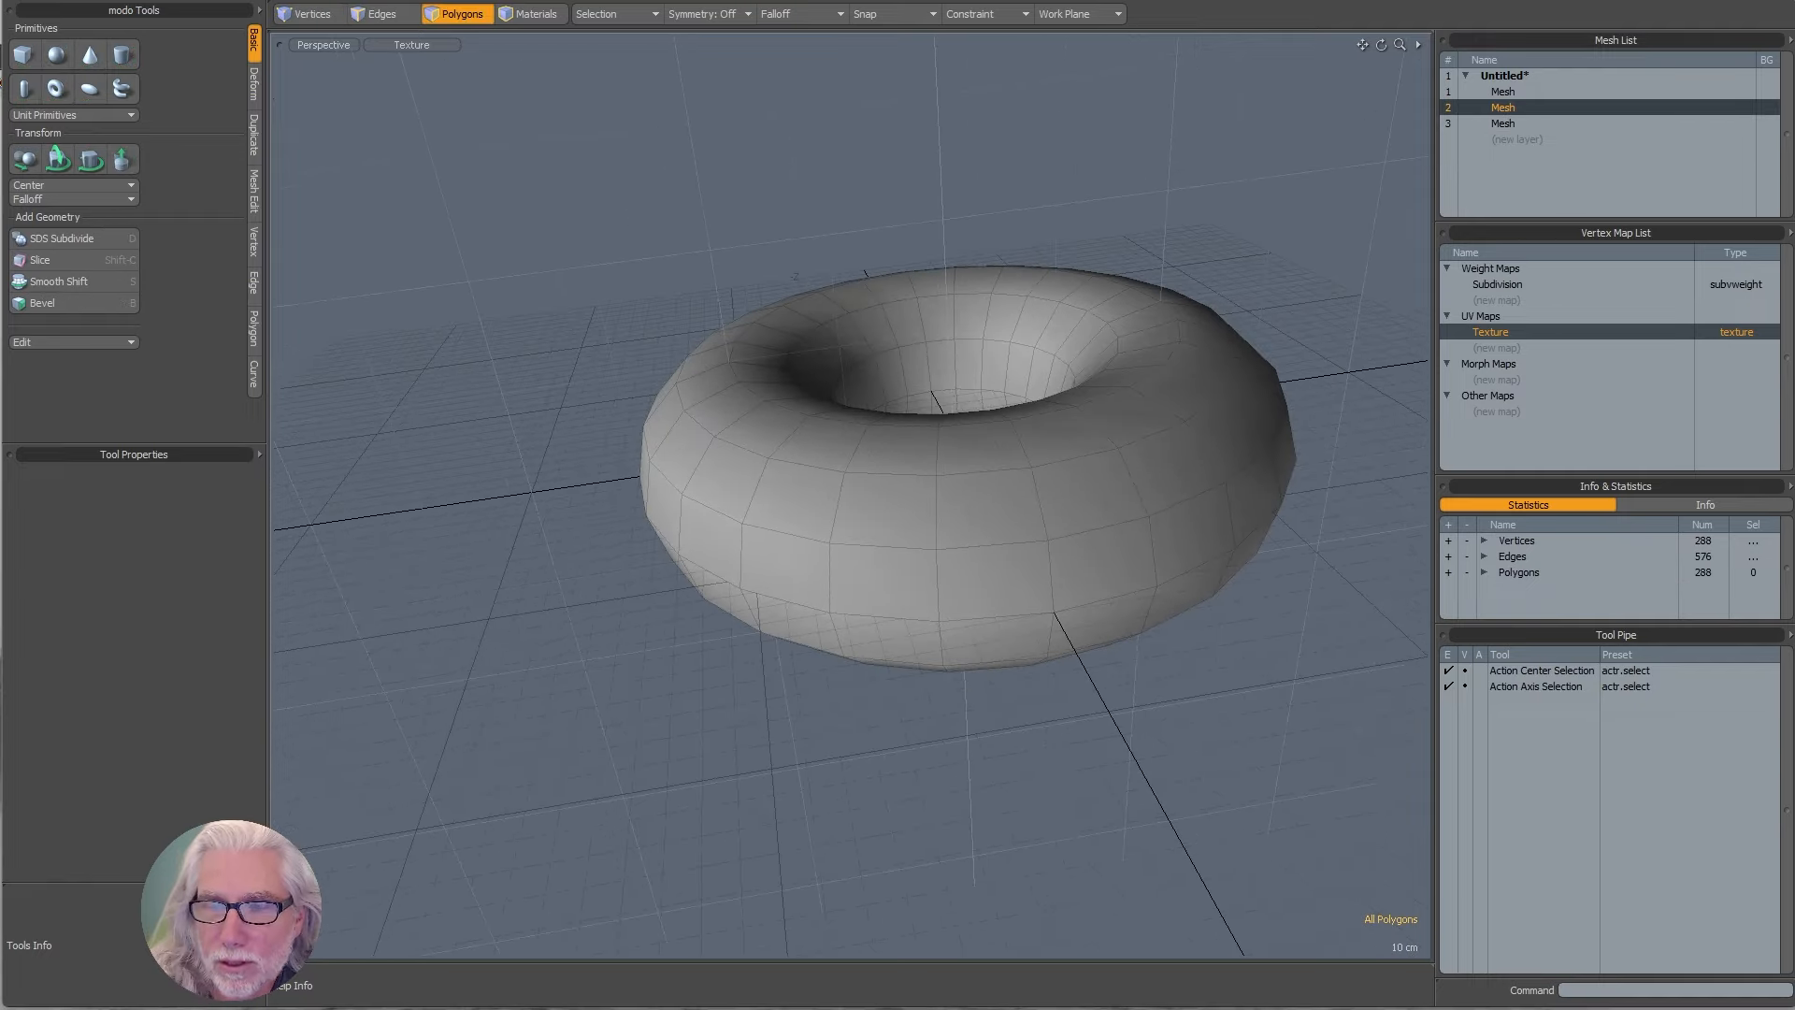
- Switch to current Modo, shift its window to examine the item list, and minimise it again
{"action": "left_click", "coordinate": [1642, 1008]}
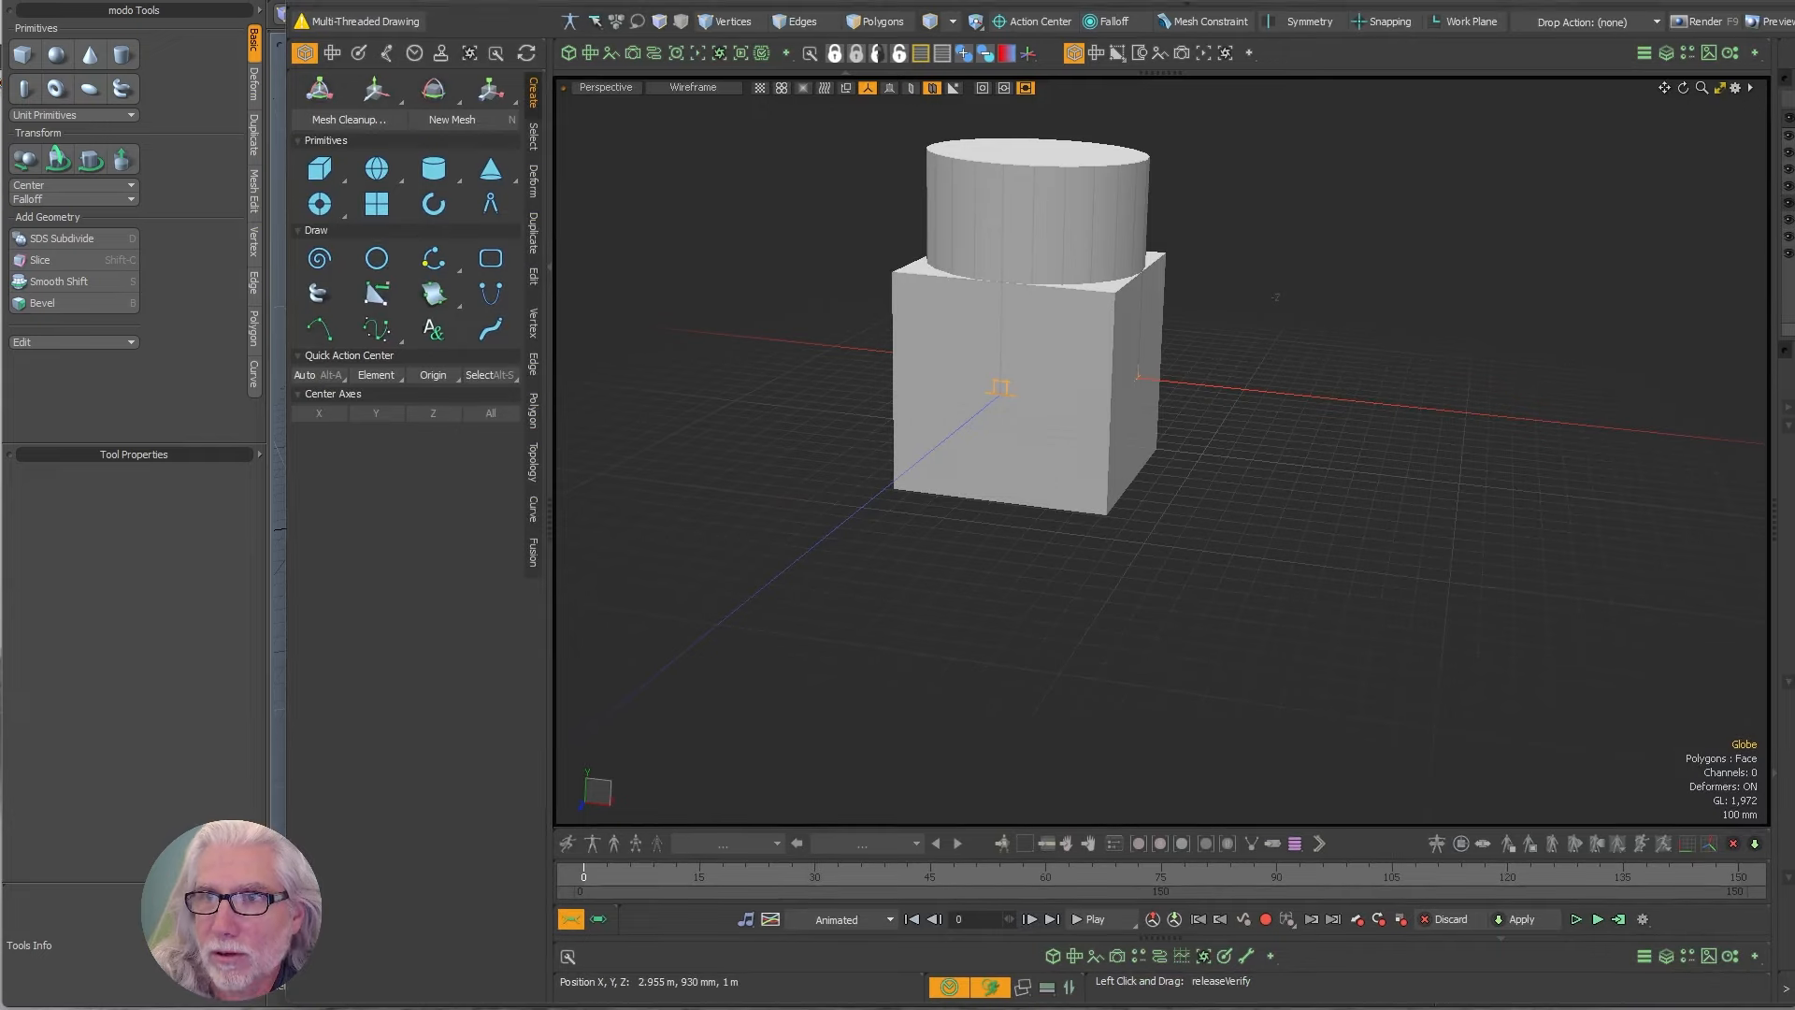
{"action": "left_click_drag", "start_coordinate": [1792, 2], "coordinate": [1458, 5]}
{"action": "mouse_move", "coordinate": [1466, 370]}
{"action": "left_mouse_down"}
{"action": "mouse_move", "coordinate": [1472, 117]}
{"action": "mouse_move", "coordinate": [1476, 366]}
{"action": "left_mouse_up"}
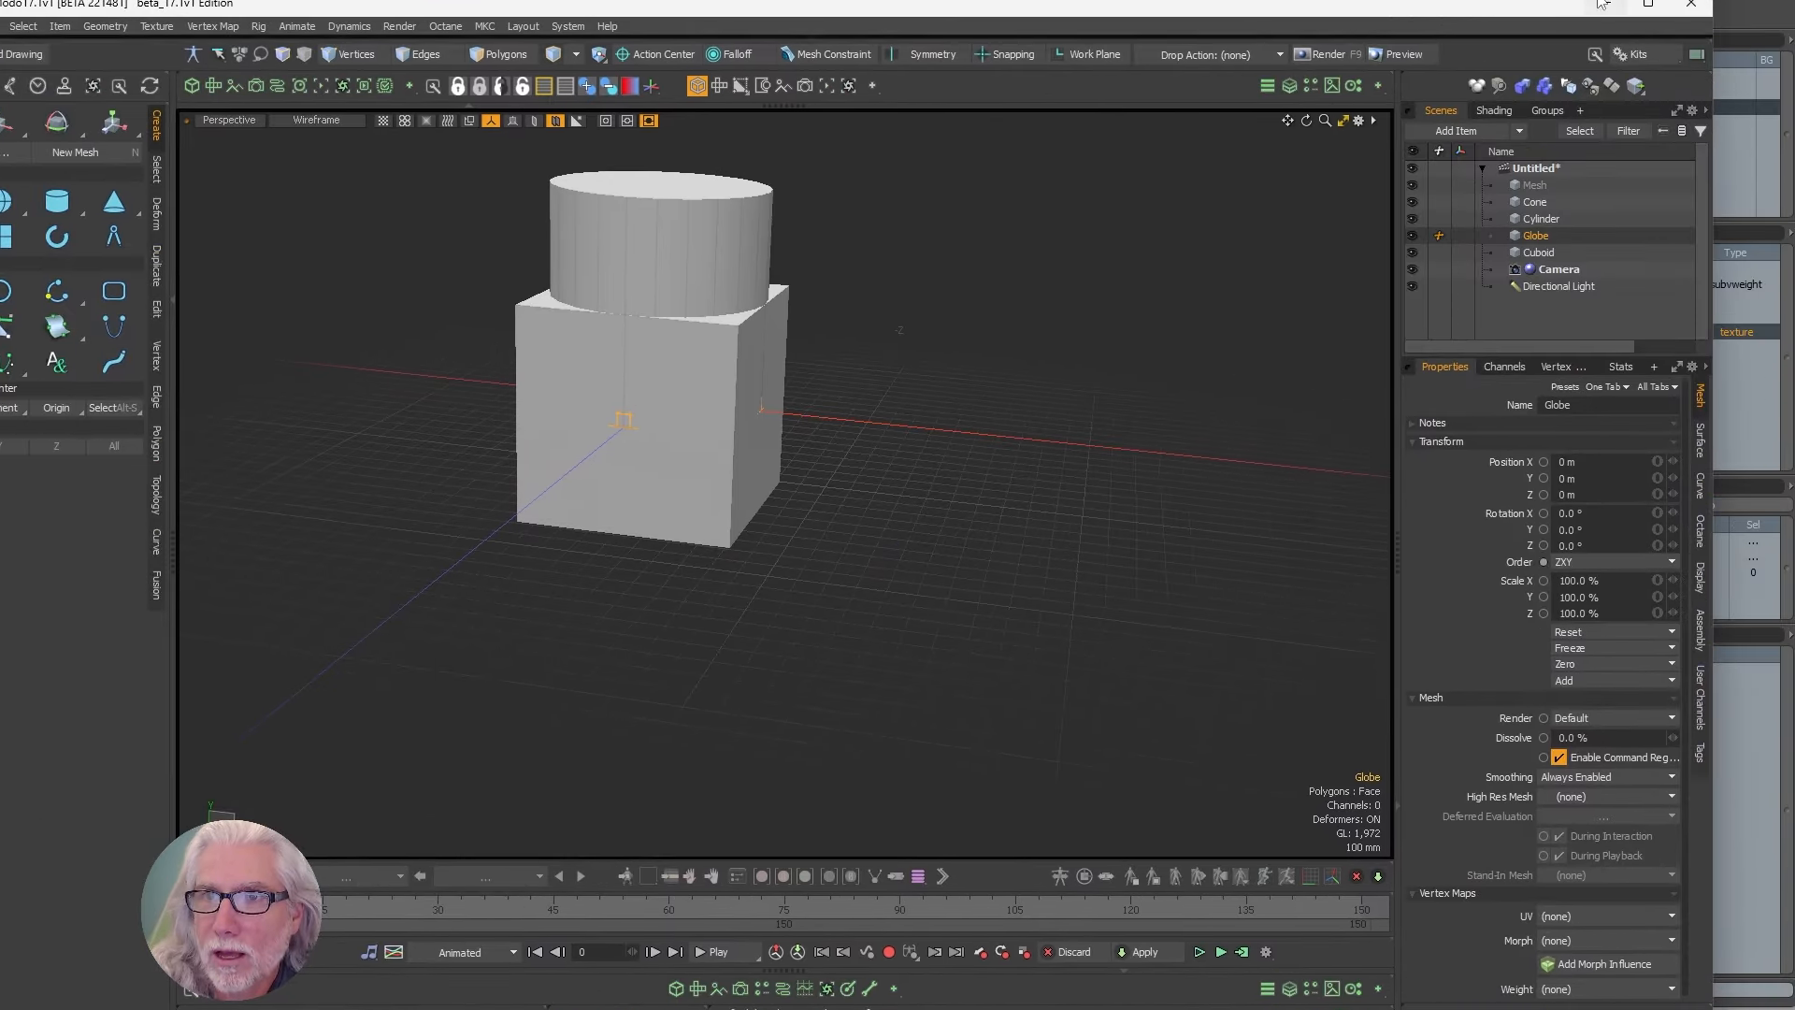
{"action": "left_click", "coordinate": [1606, 4]}
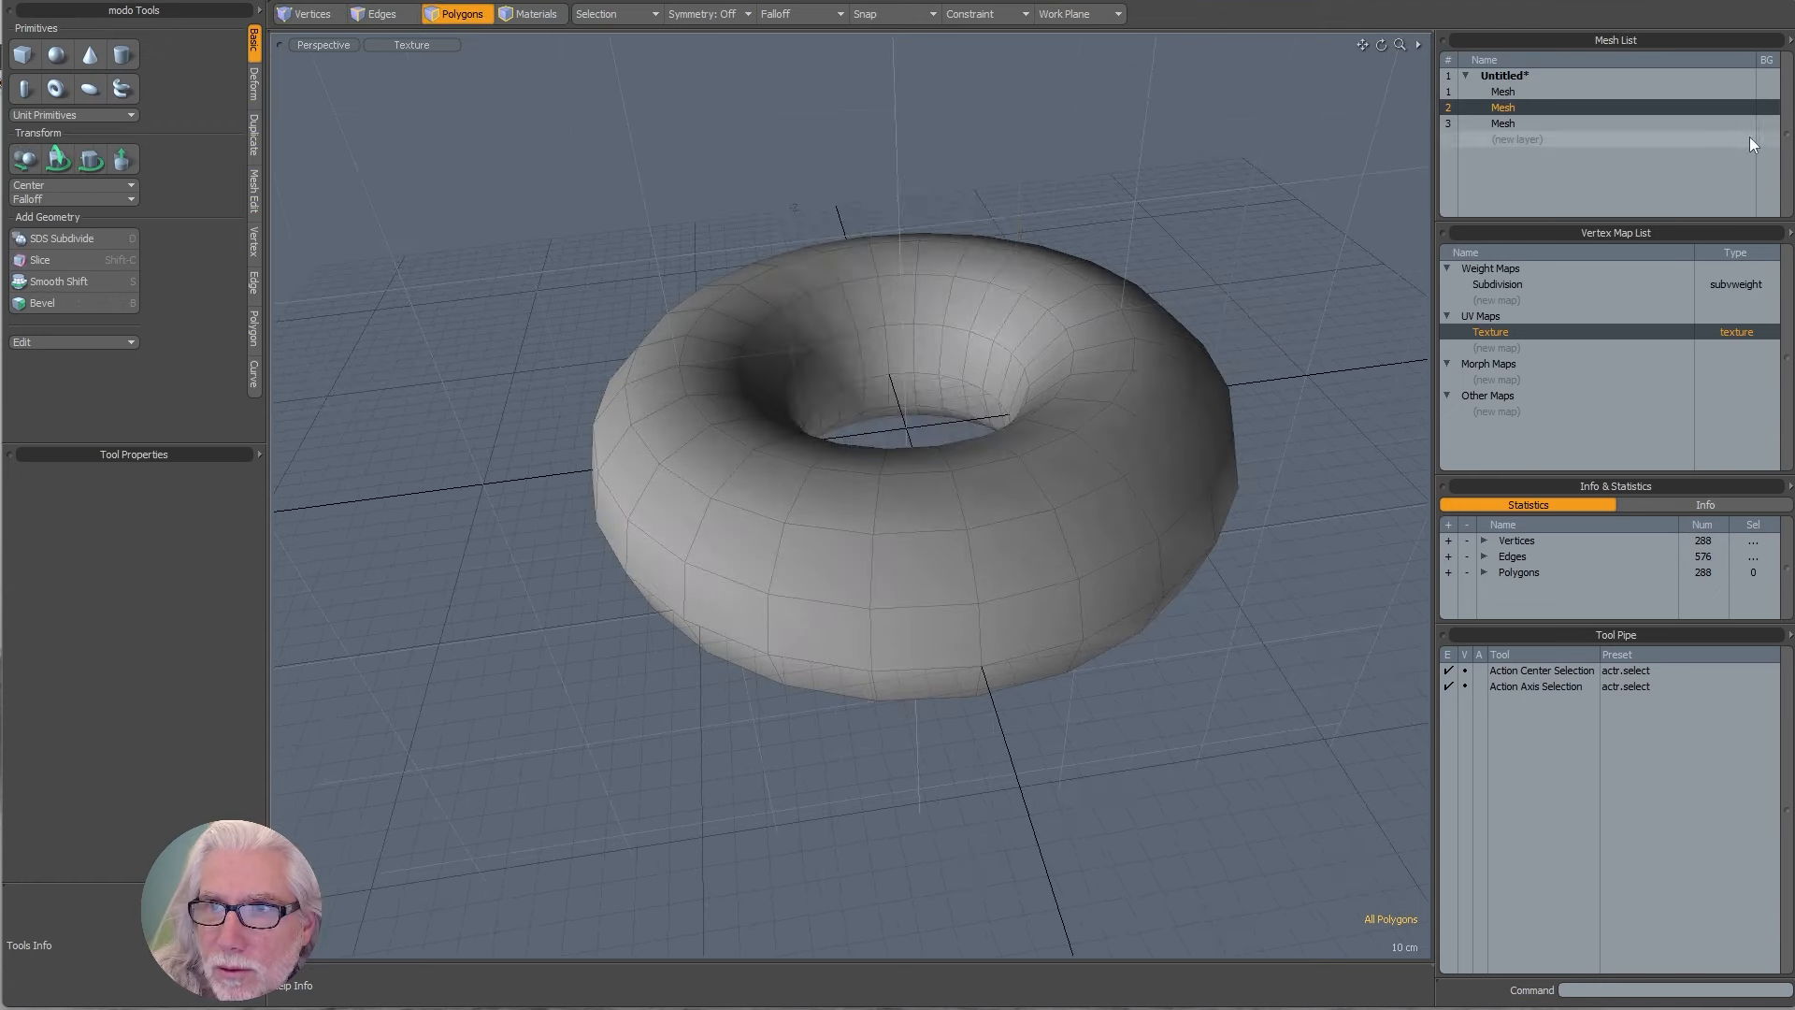
- Show the cylinder layer as background to the torus layer, switch to the cone layer and back, and turn the background on again
{"action": "left_click", "coordinate": [1766, 125]}
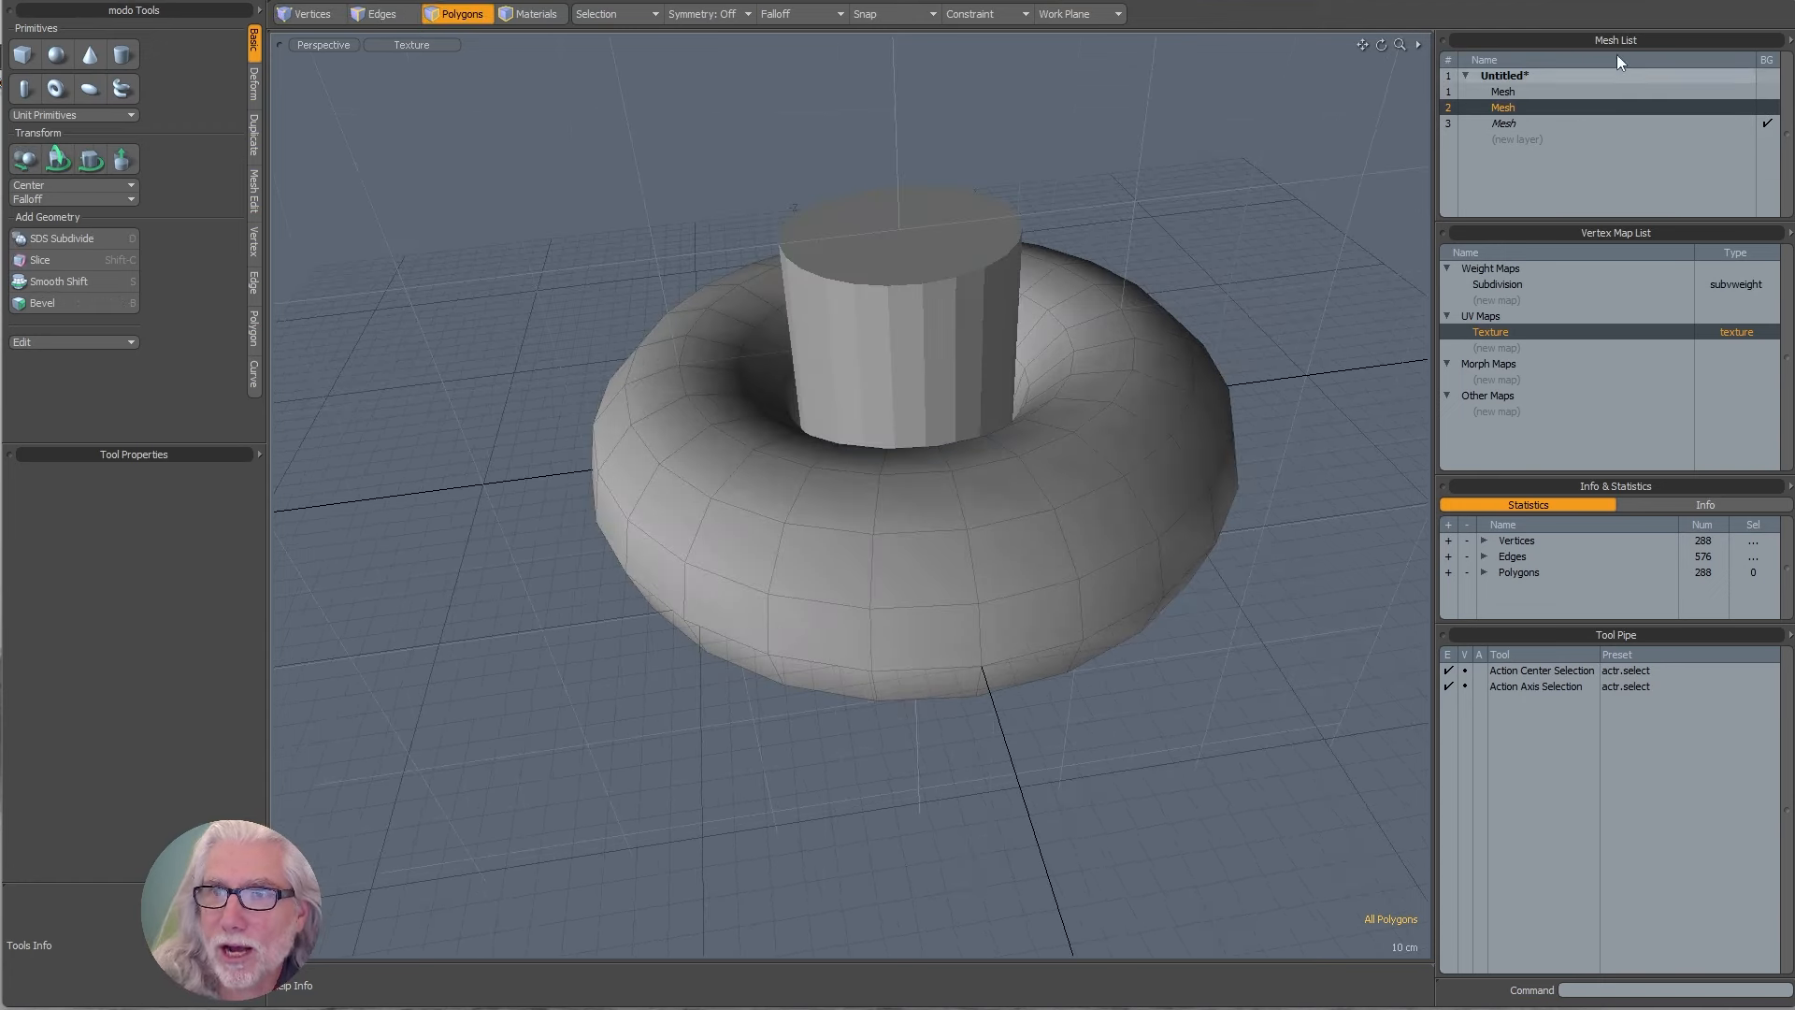
{"action": "left_click", "coordinate": [1534, 92]}
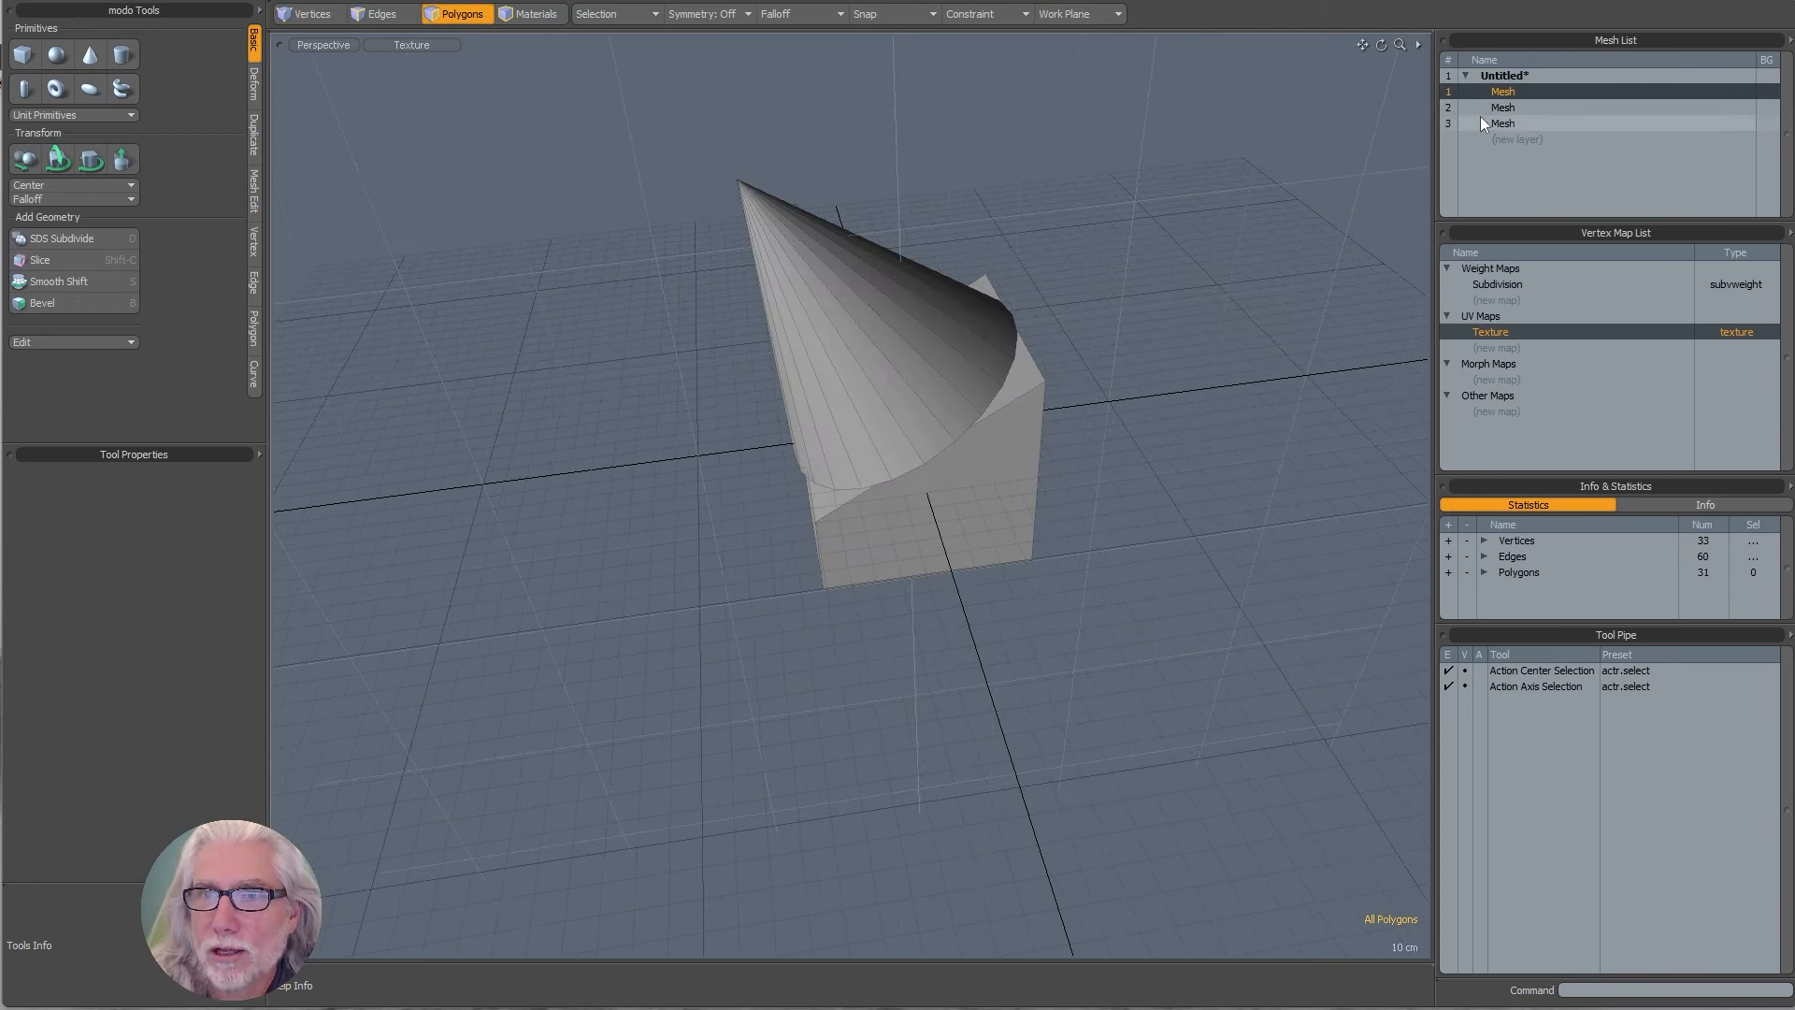
{"action": "left_click", "coordinate": [1507, 107]}
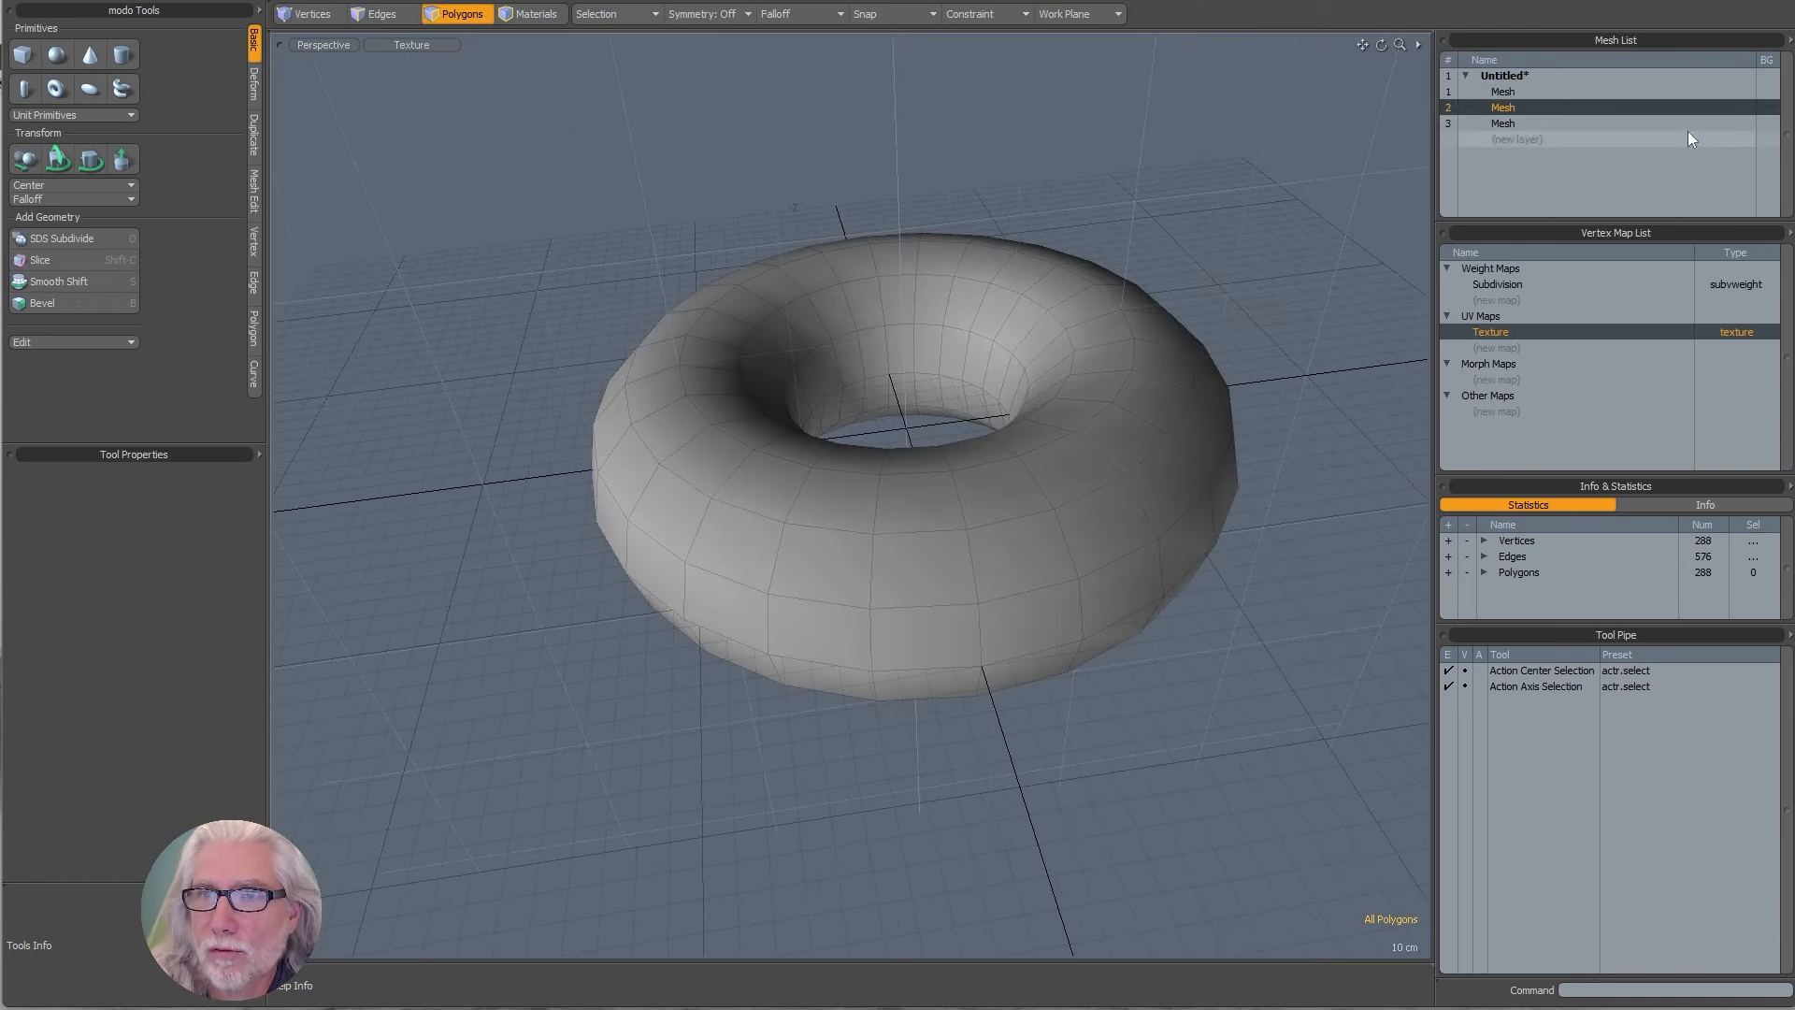
{"action": "left_click", "coordinate": [1766, 124]}
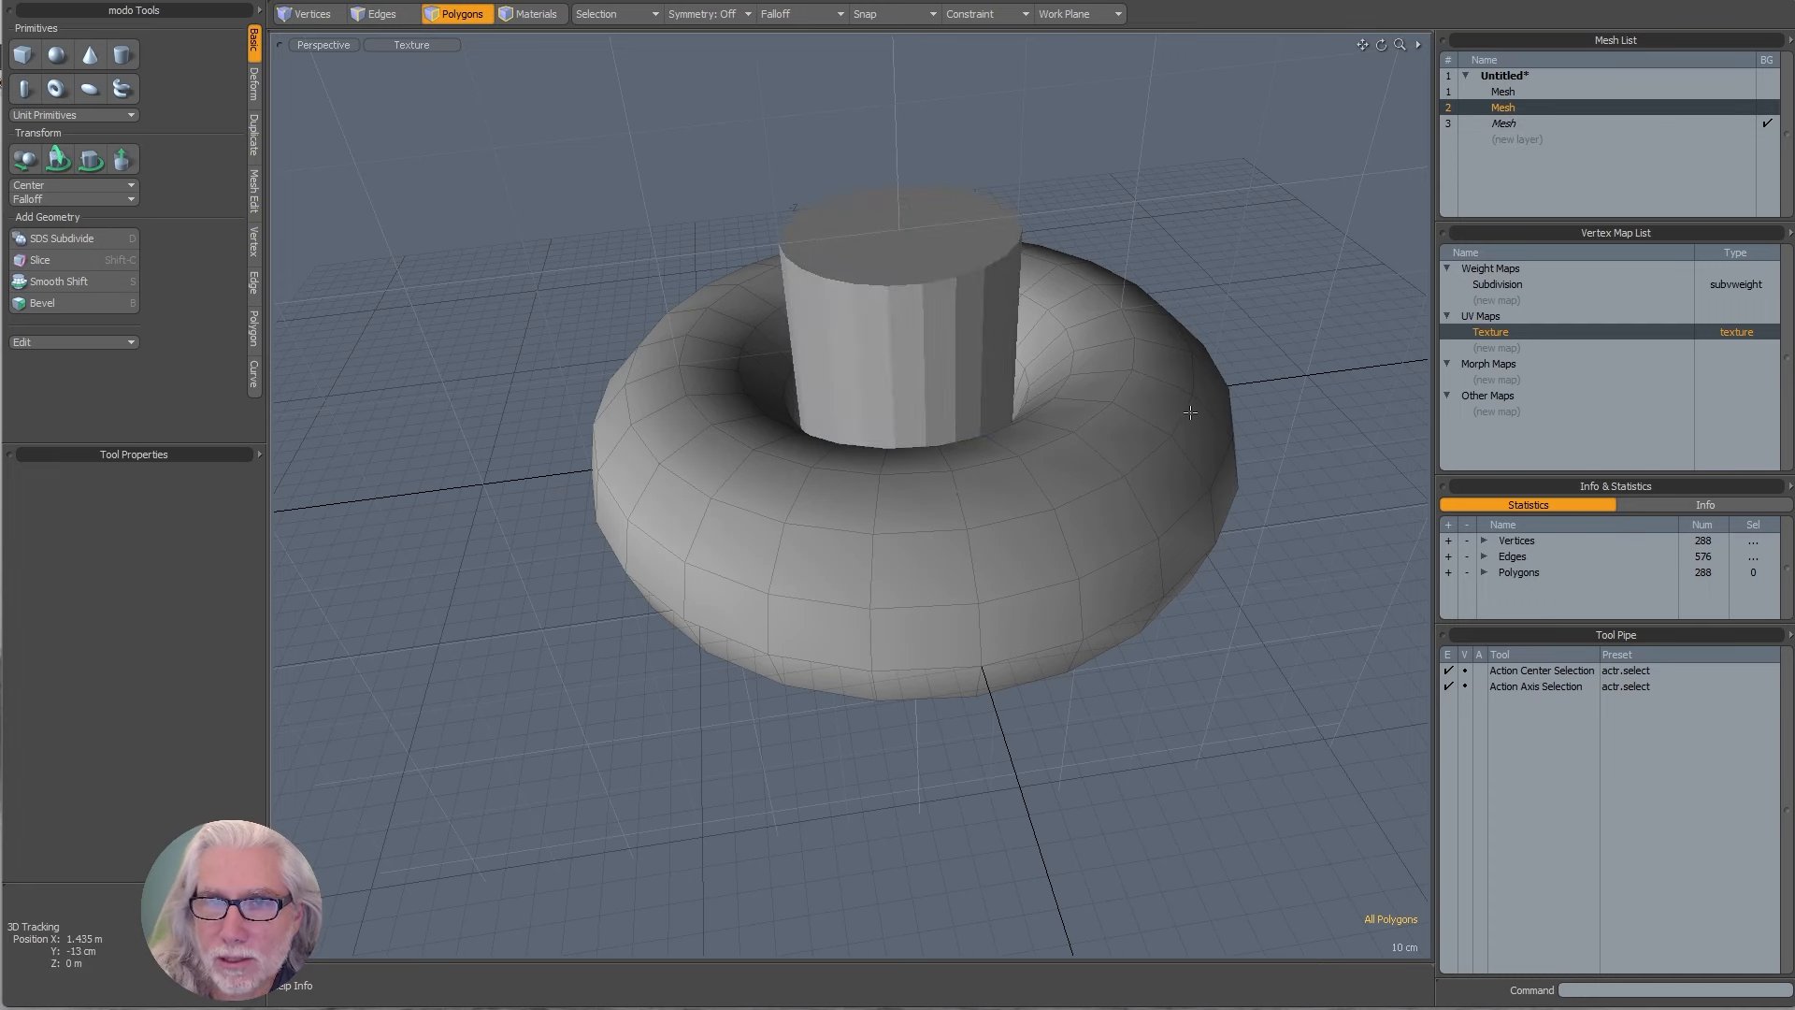
- Set the background layer display to Wireframe in the 3D view properties and inspect the cylinder behind the torus
{"action": "left_click", "coordinate": [439, 47]}
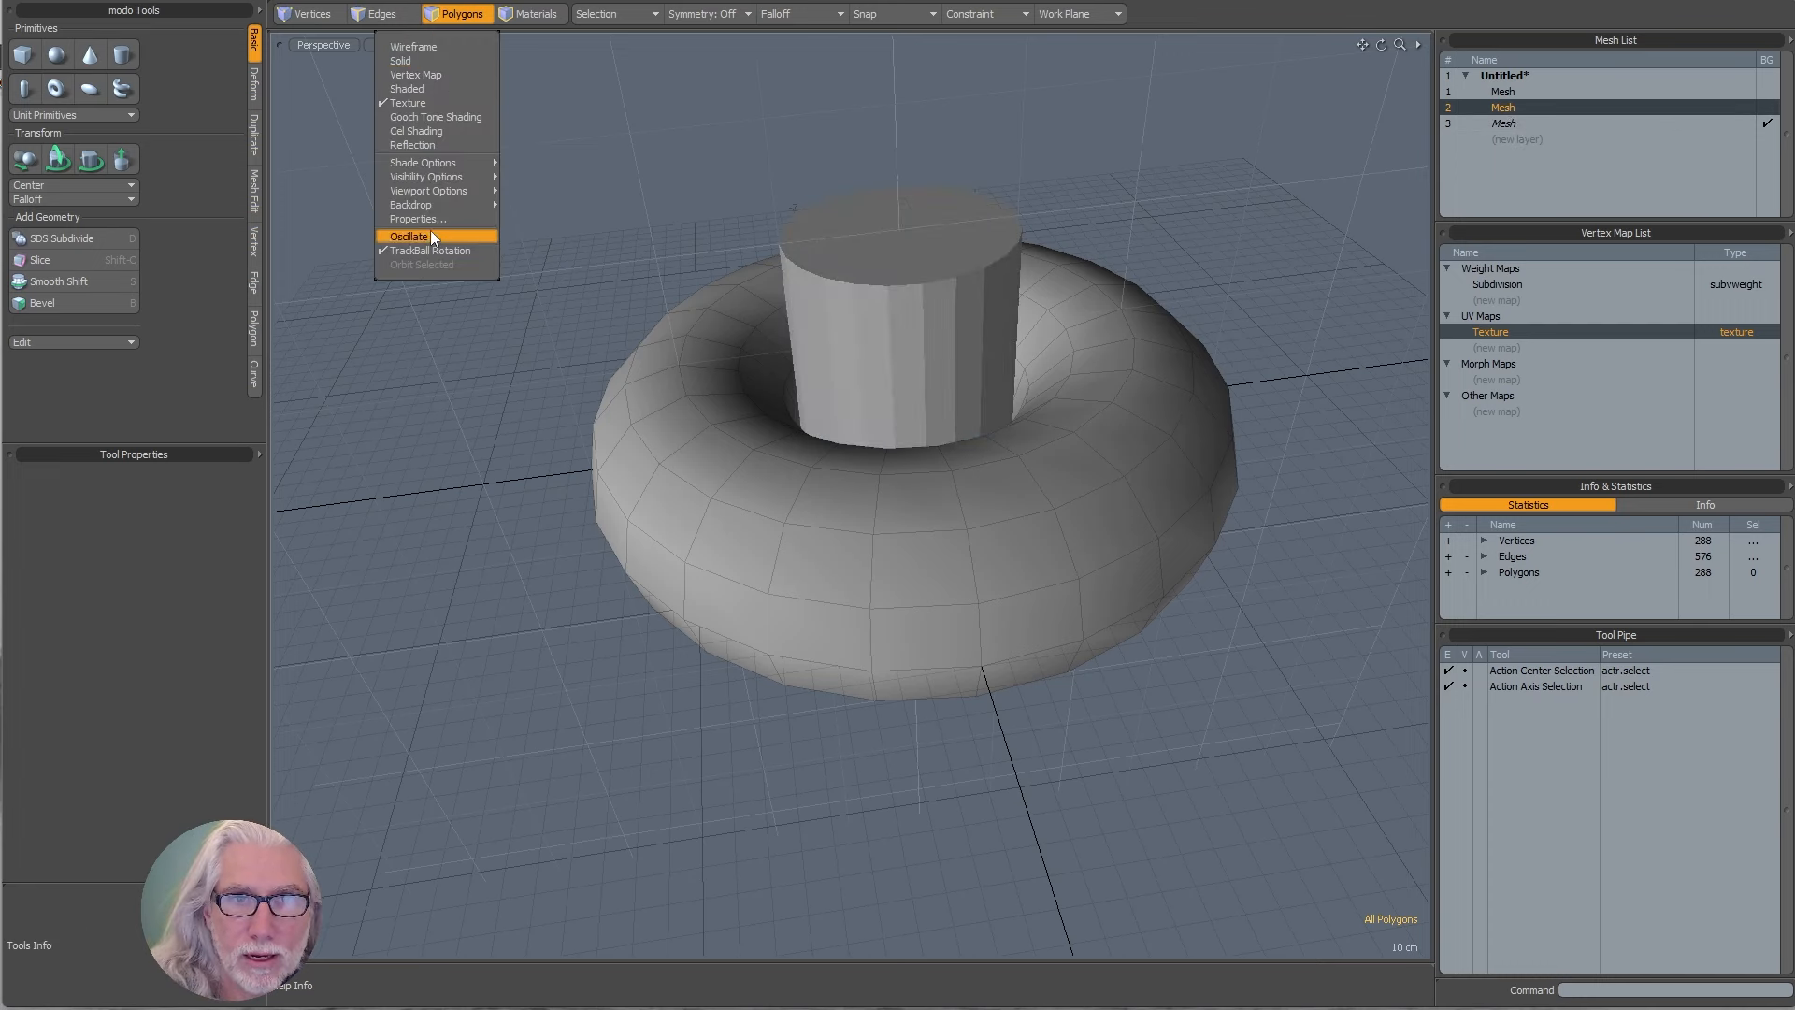
{"action": "left_click", "coordinate": [430, 230]}
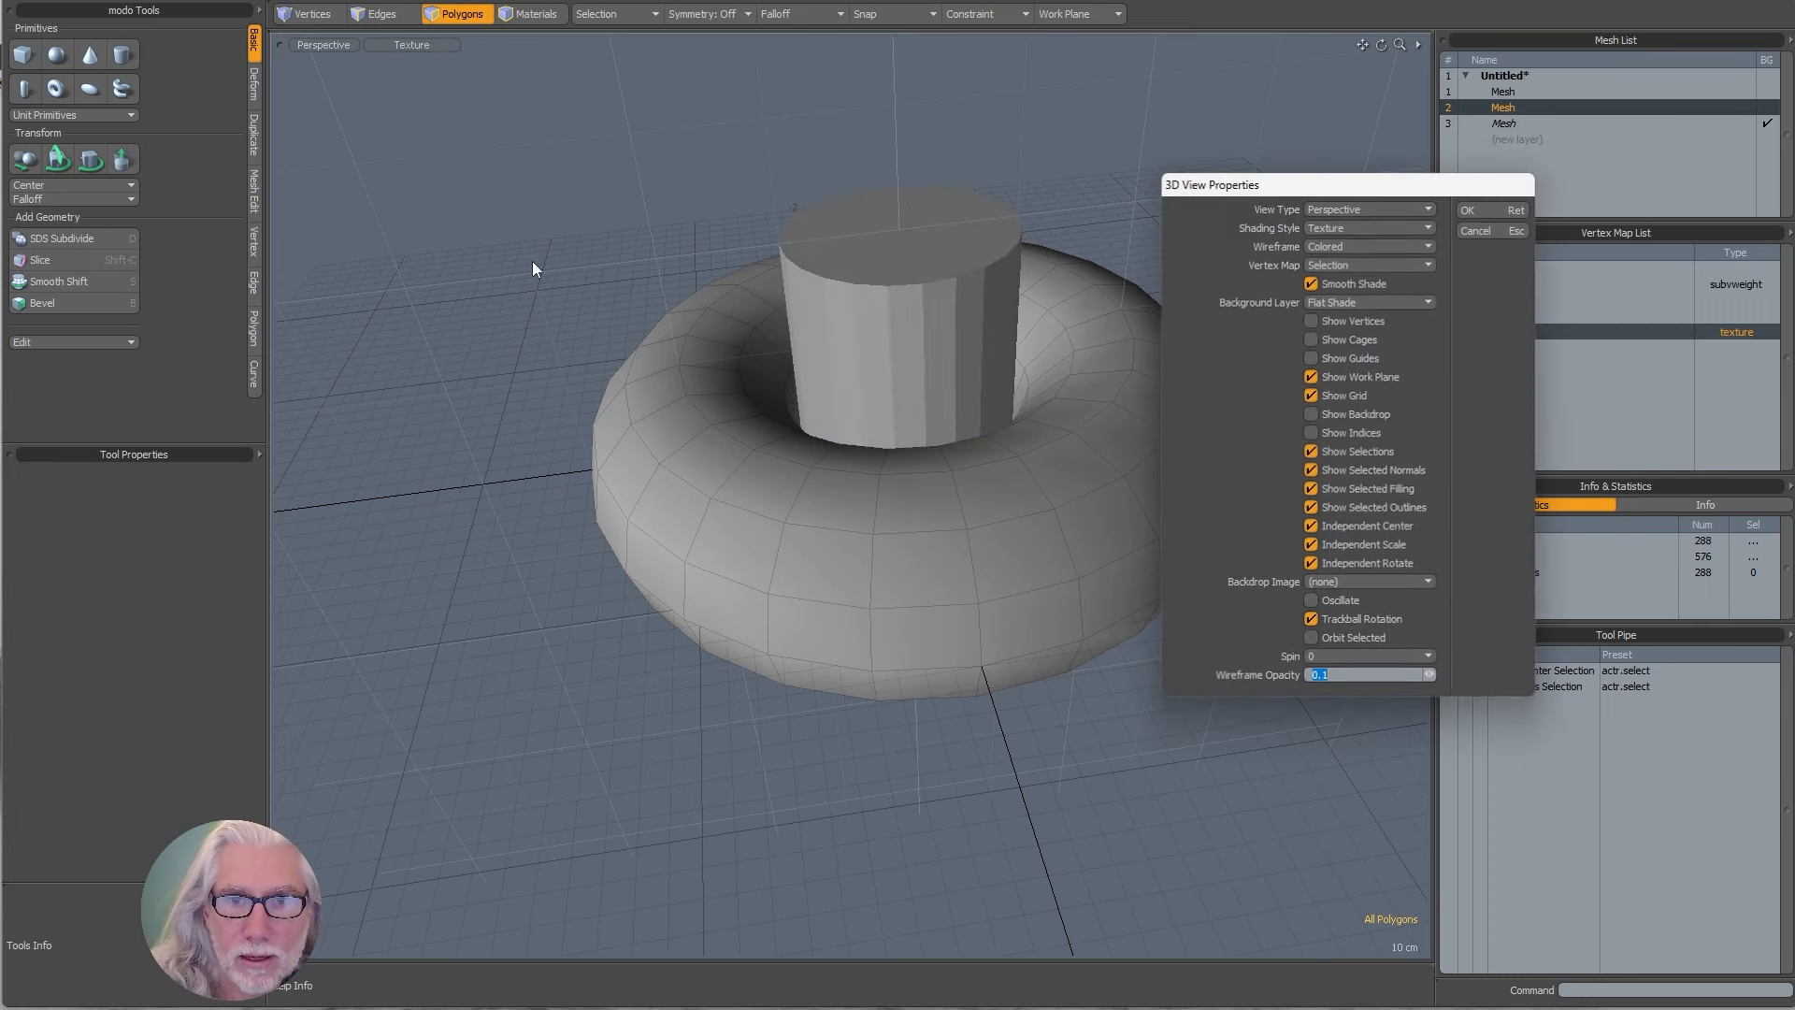
{"action": "left_click", "coordinate": [1365, 301]}
{"action": "left_click", "coordinate": [1335, 294]}
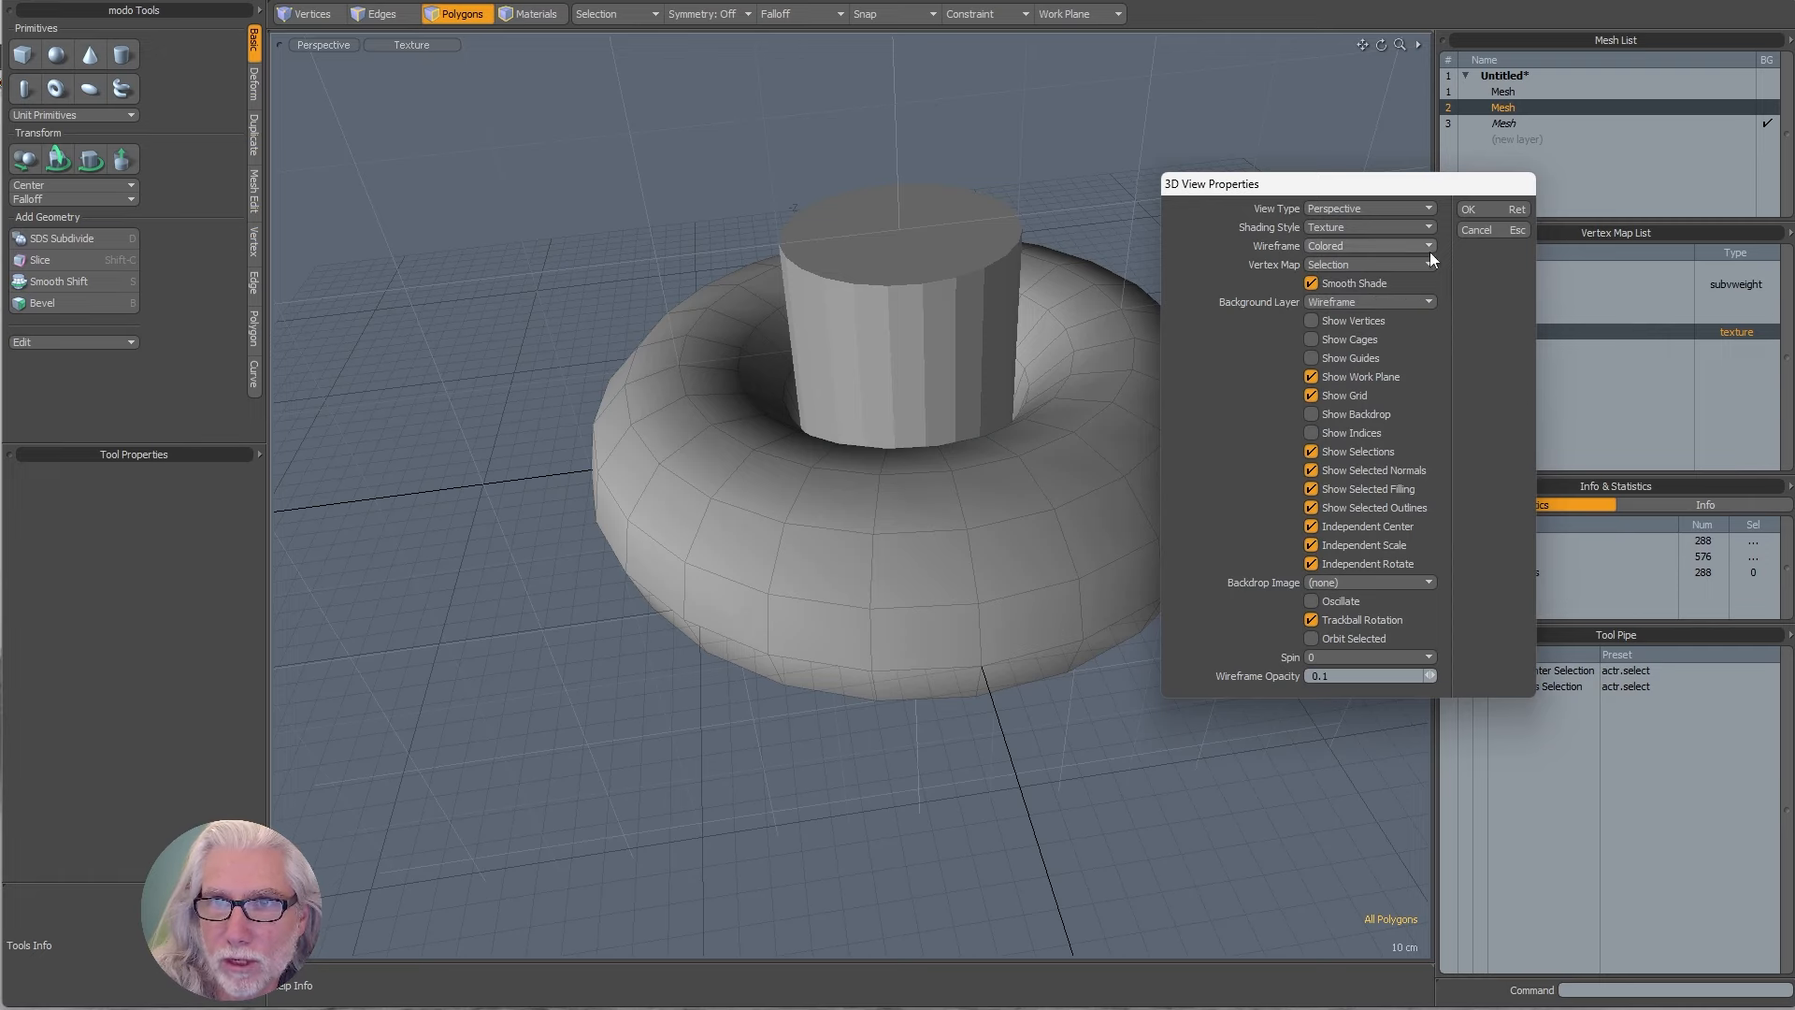
{"action": "left_click", "coordinate": [1473, 210]}
{"action": "mouse_move", "coordinate": [1391, 238]}
{"action": "left_mouse_down", "text": "alt"}
{"action": "mouse_move", "coordinate": [1309, 177]}
{"action": "mouse_move", "coordinate": [1393, 233]}
{"action": "left_mouse_up", "text": "alt"}
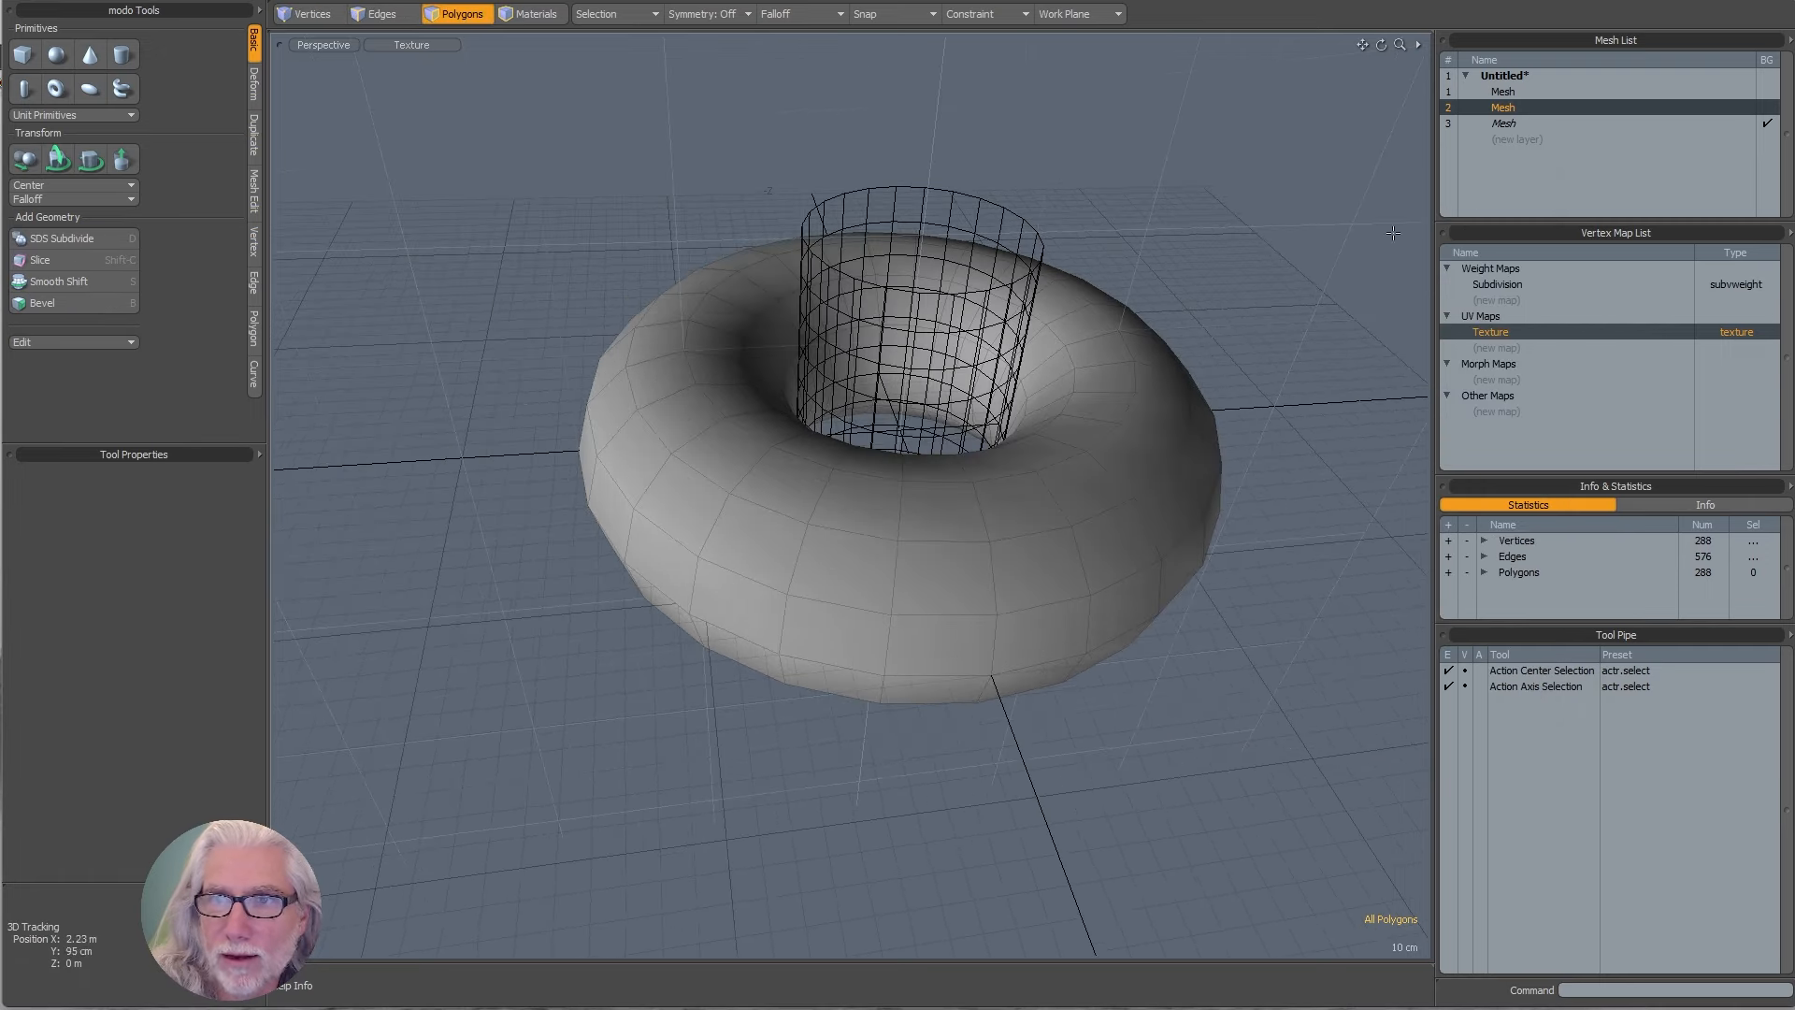
- Show the cone layer instead of the cylinder layer as the background to the torus layer
{"action": "left_click", "coordinate": [1511, 92]}
{"action": "left_click", "coordinate": [1495, 108]}
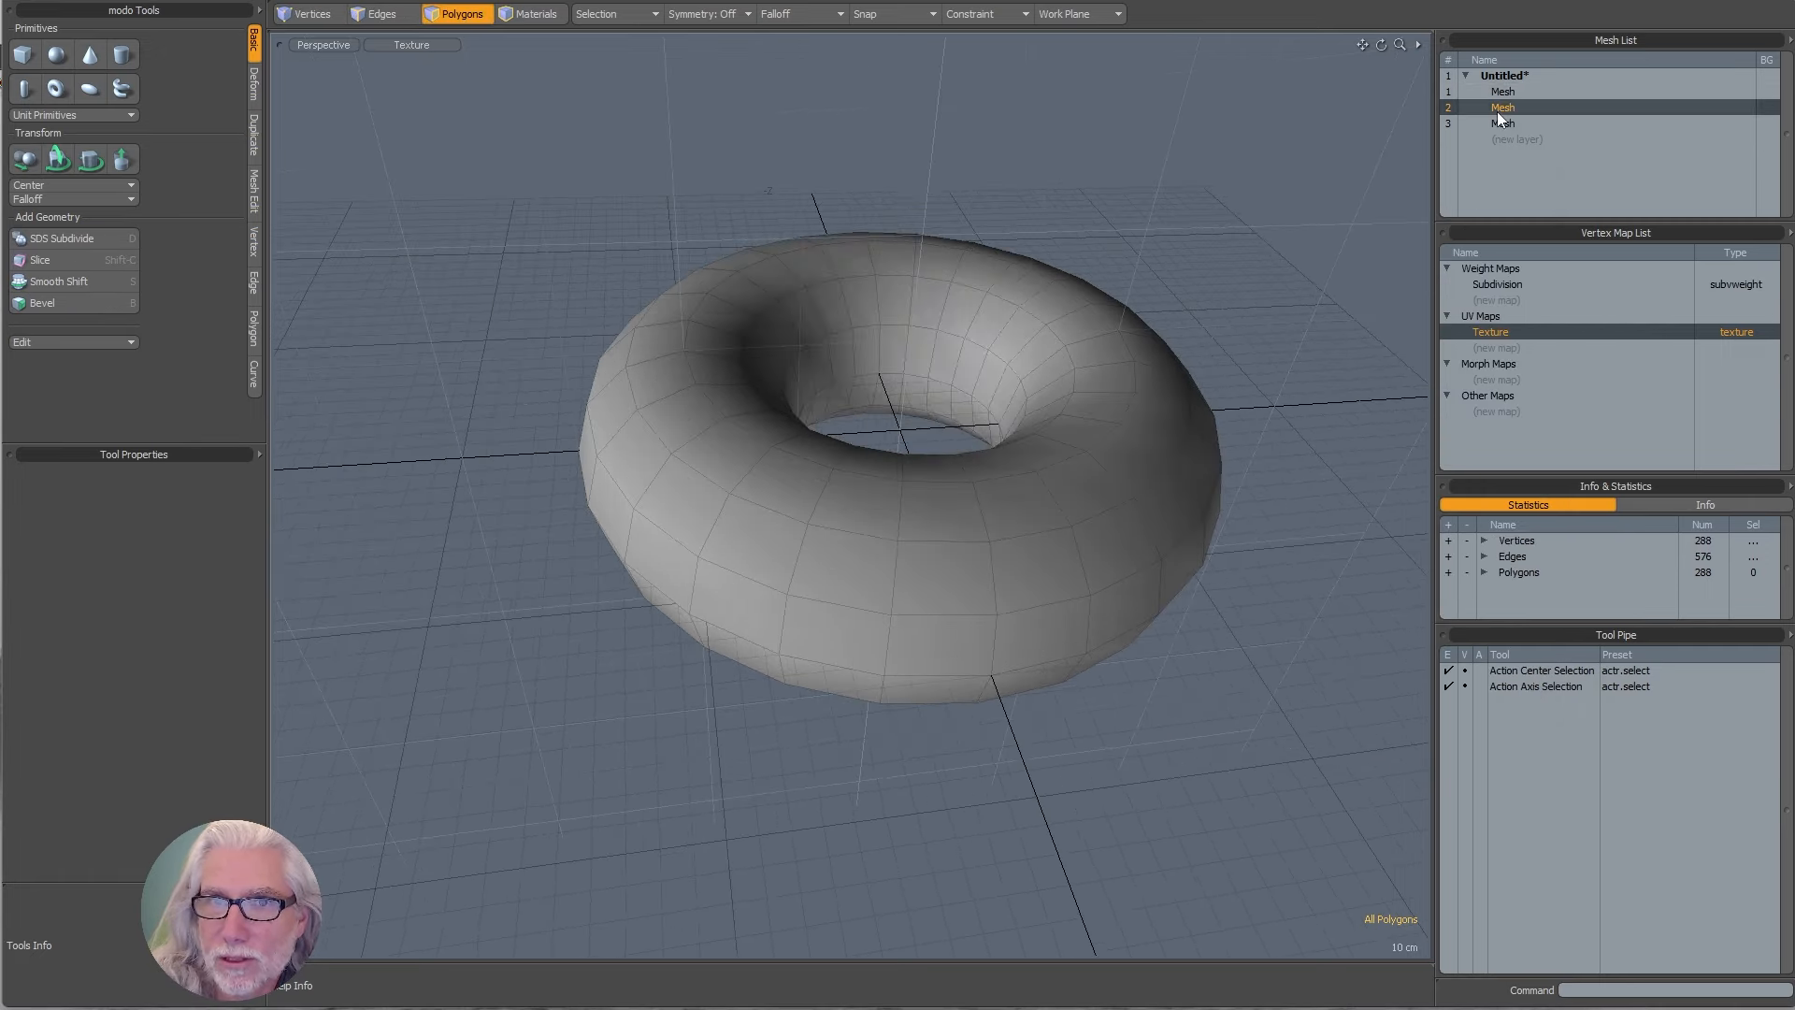
{"action": "left_click", "coordinate": [1767, 92]}
{"action": "left_click_drag", "start_coordinate": [1328, 280], "coordinate": [1139, 467], "text": "alt"}
- Browse the duplicate, deform, mesh edit, vertex, edge, polygon and curve tool sets
{"action": "left_click", "coordinate": [248, 329]}
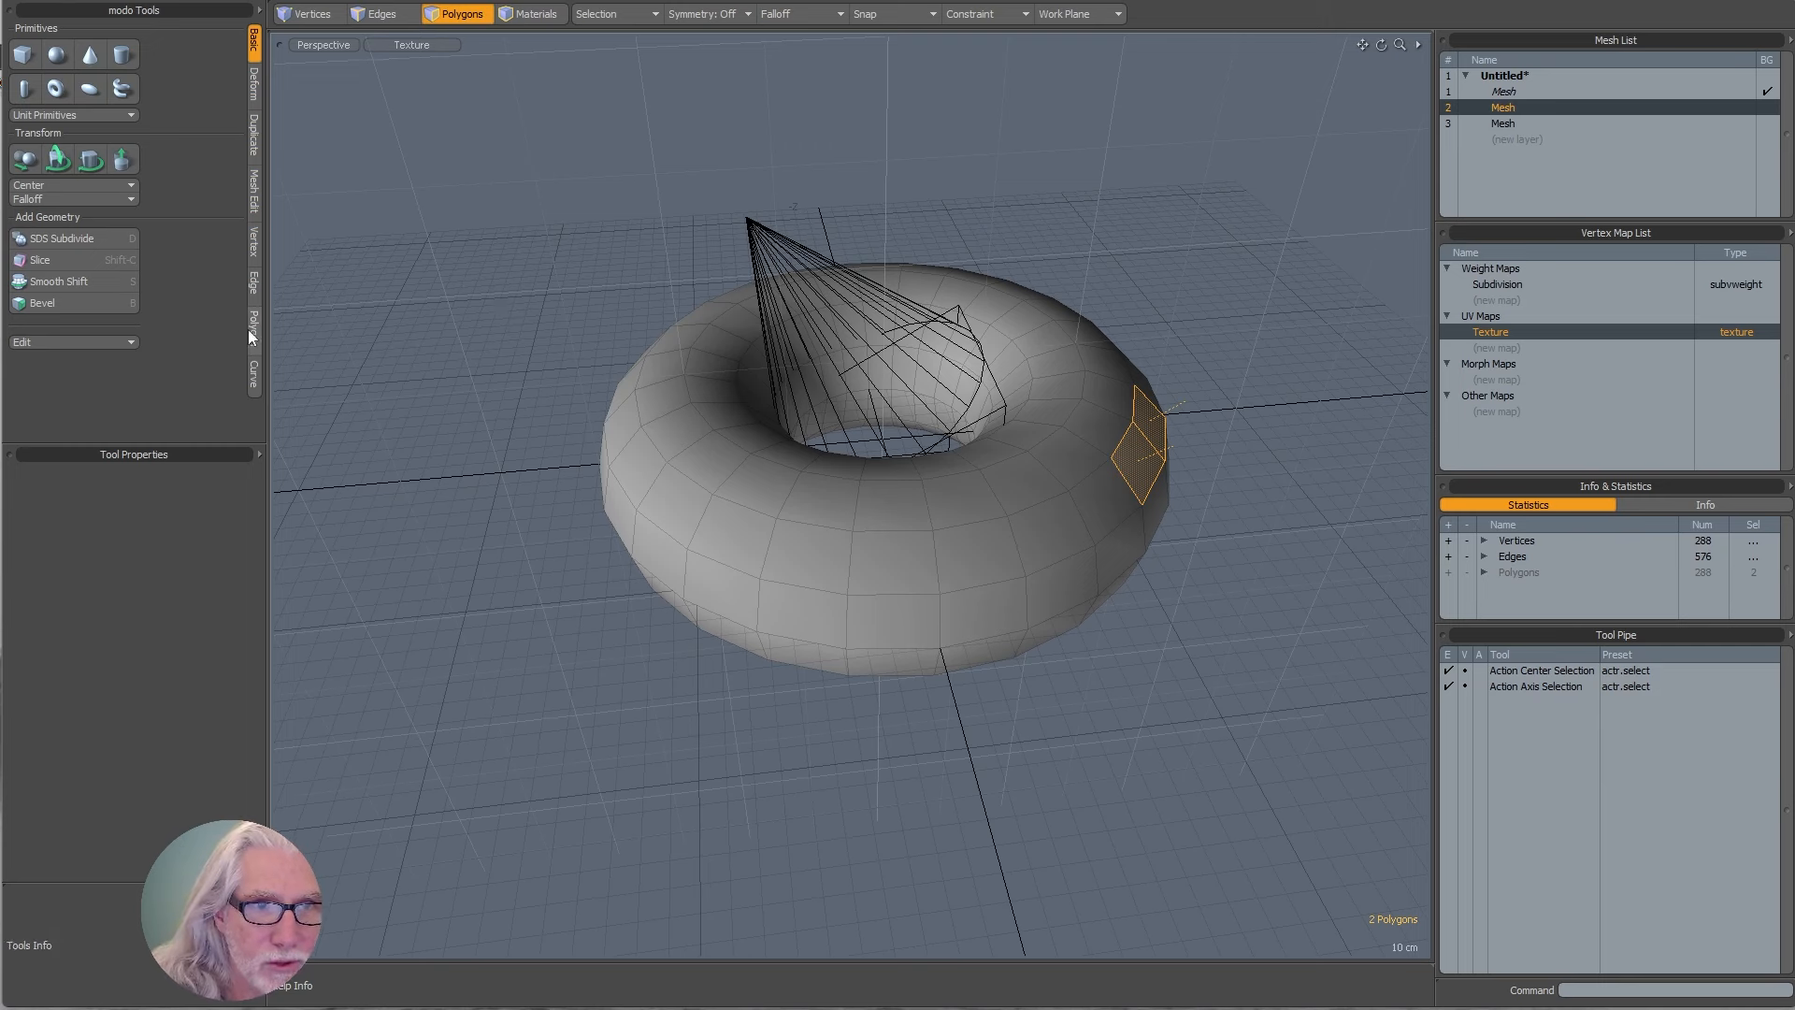
{"action": "left_click", "coordinate": [260, 286]}
{"action": "left_click", "coordinate": [254, 215]}
{"action": "left_click", "coordinate": [254, 140]}
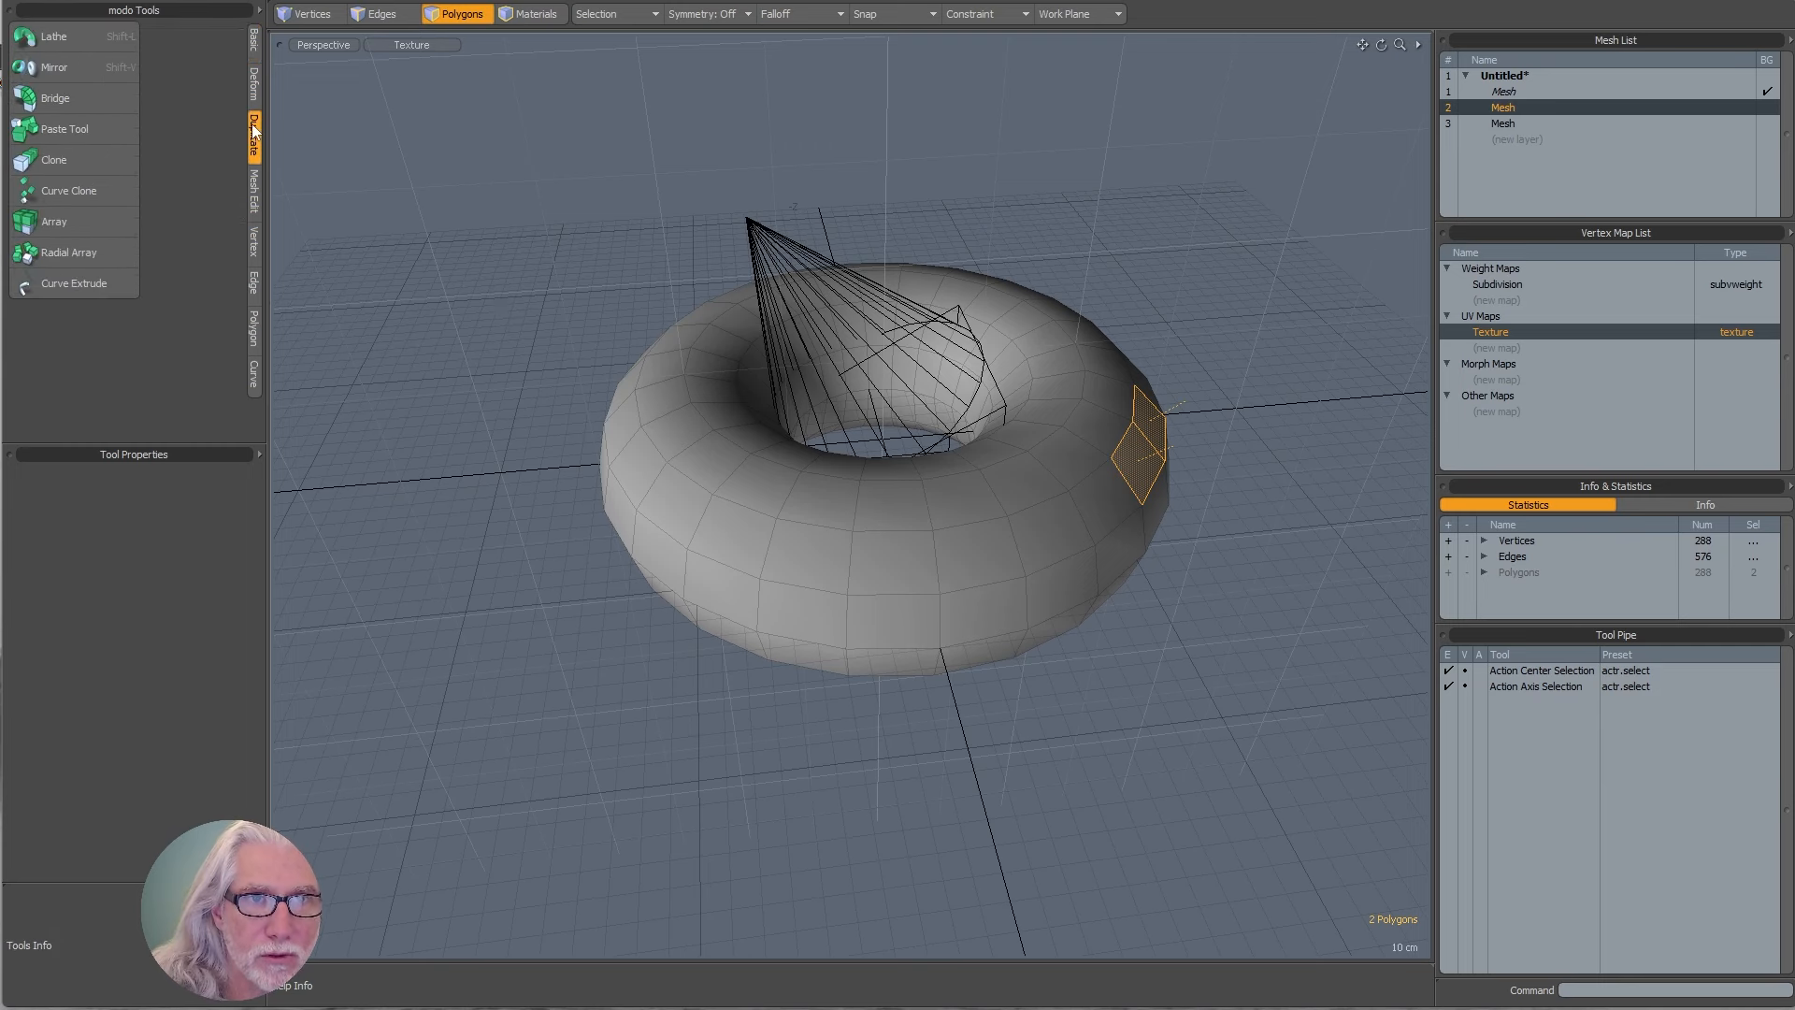
{"action": "left_click", "coordinate": [256, 62]}
{"action": "left_click", "coordinate": [260, 82]}
{"action": "left_click", "coordinate": [255, 150]}
{"action": "left_click", "coordinate": [257, 198]}
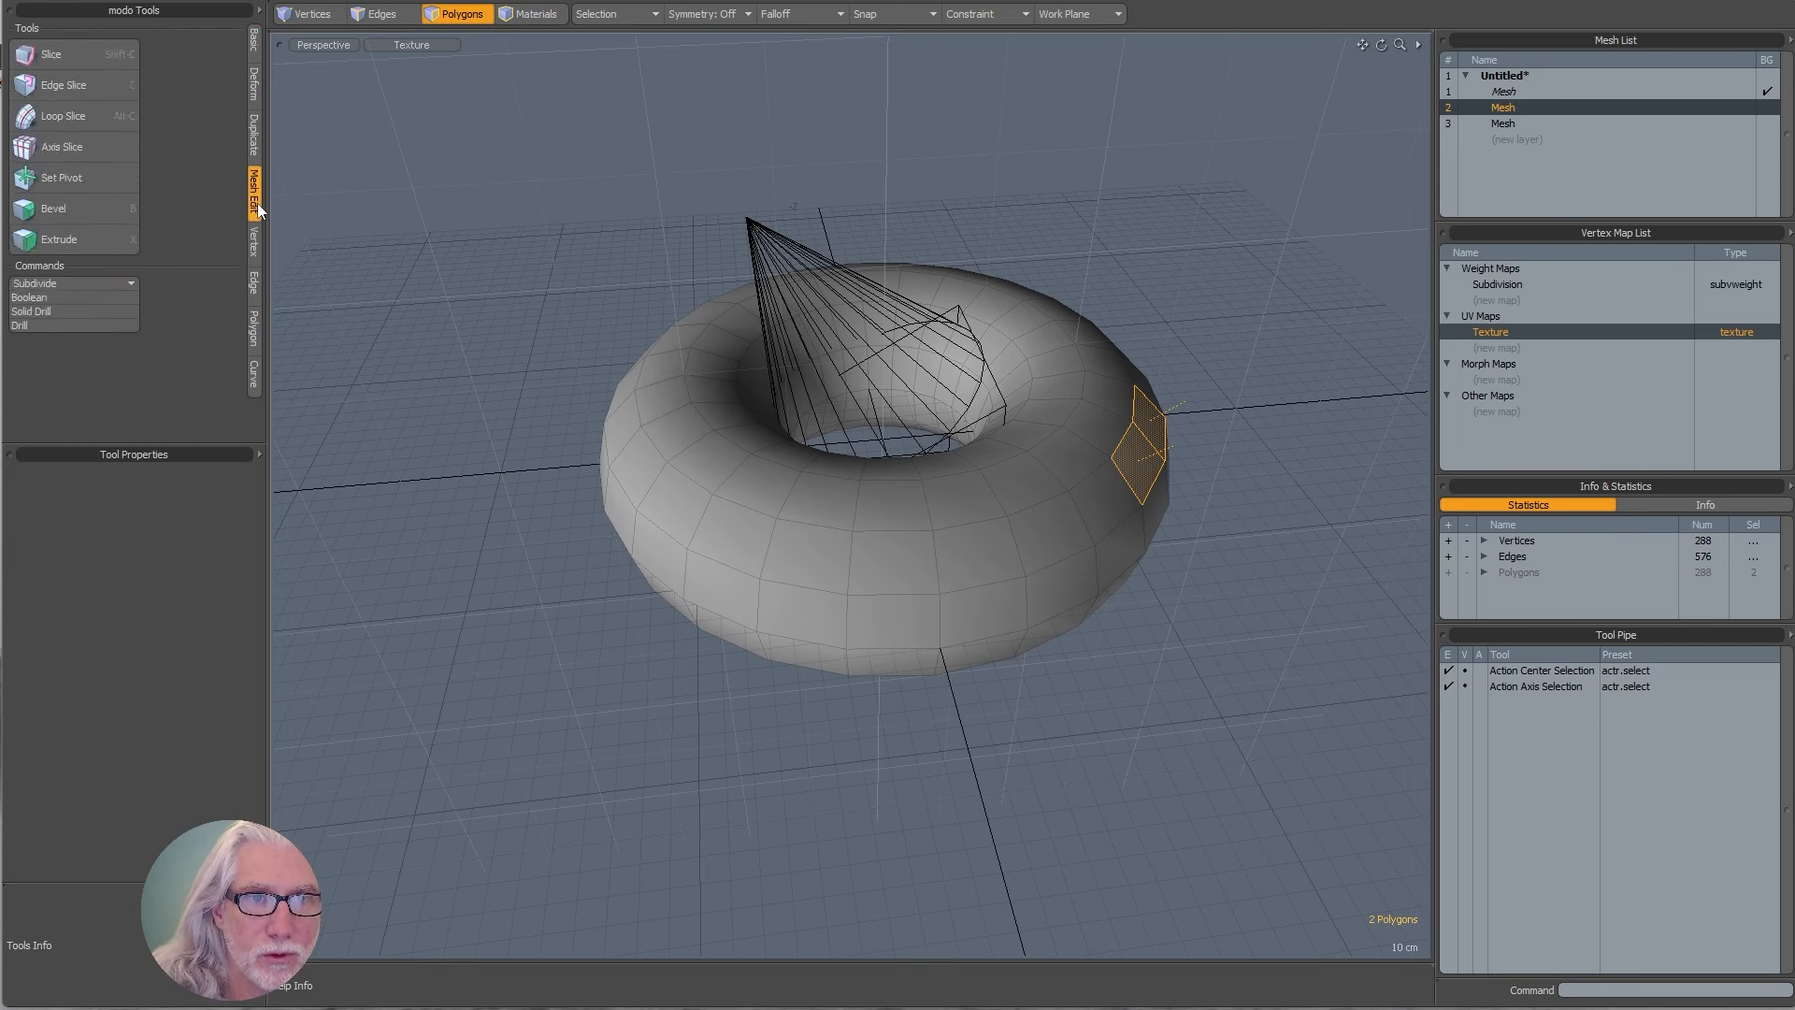
{"action": "left_click", "coordinate": [255, 244]}
{"action": "left_click", "coordinate": [255, 383]}
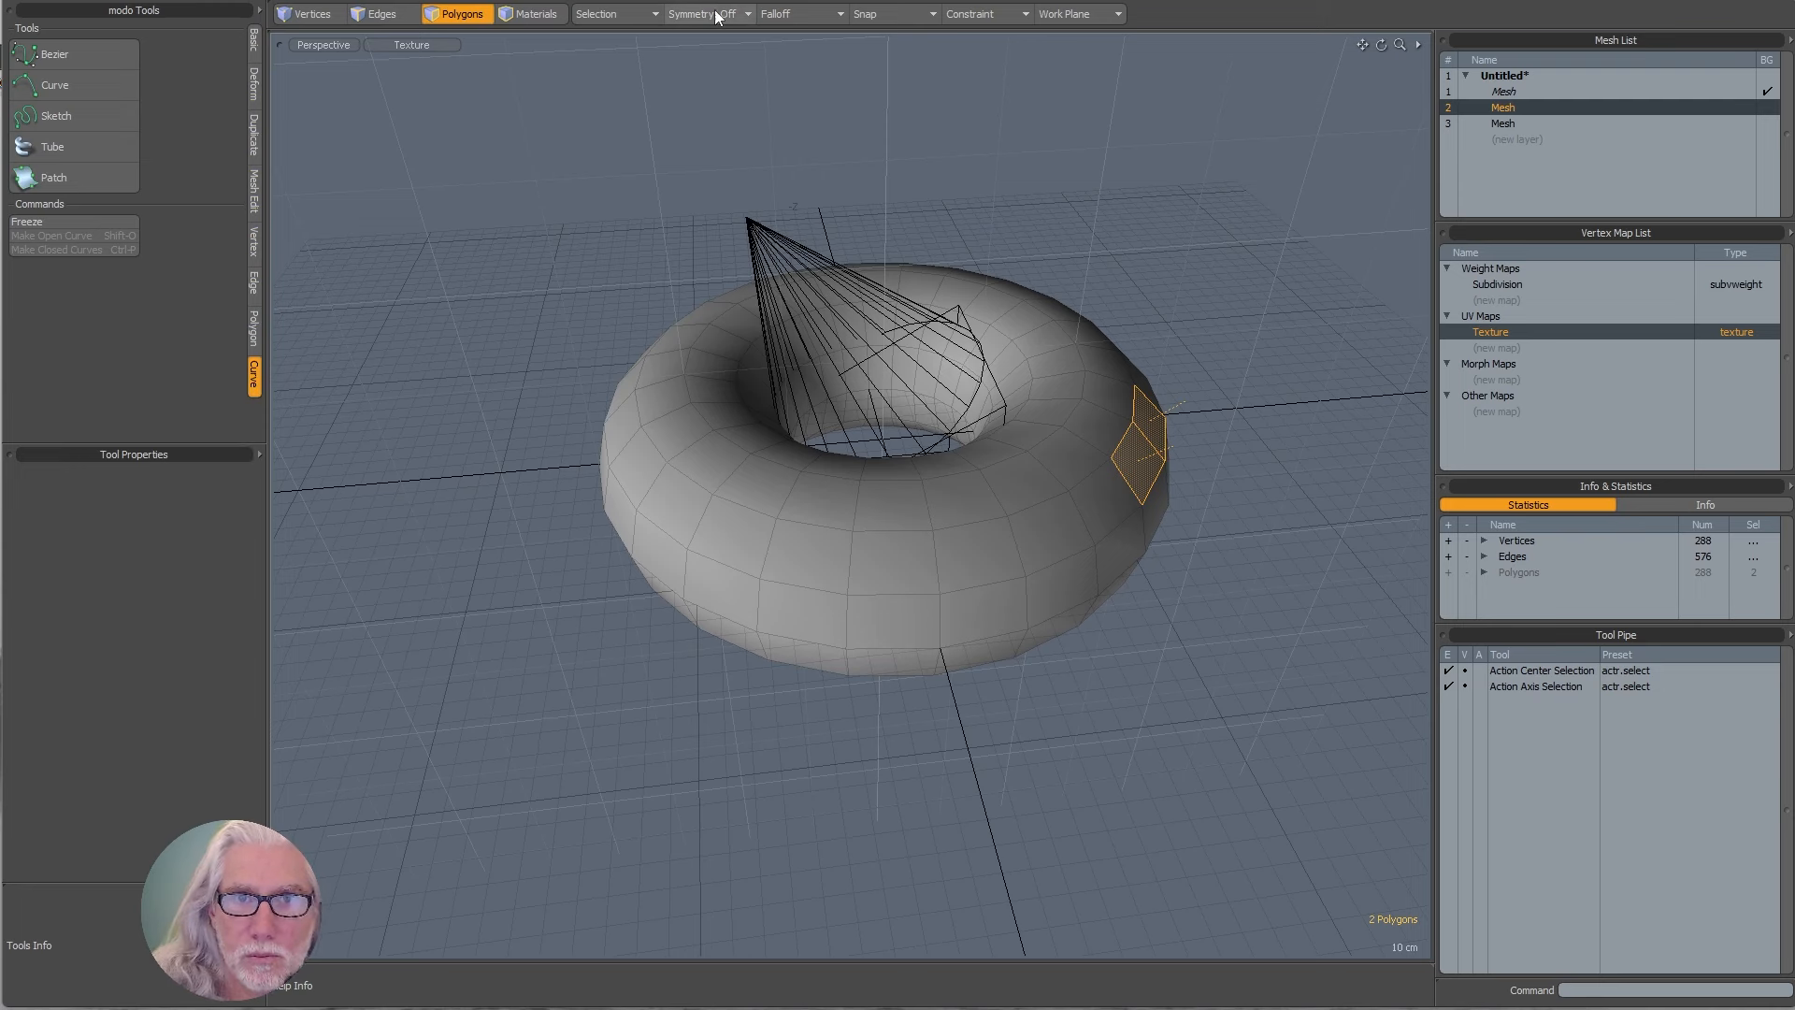
- Examine the action centre, falloff and snapping options, and clear the polygon selection on the torus
{"action": "left_click", "coordinate": [630, 16]}
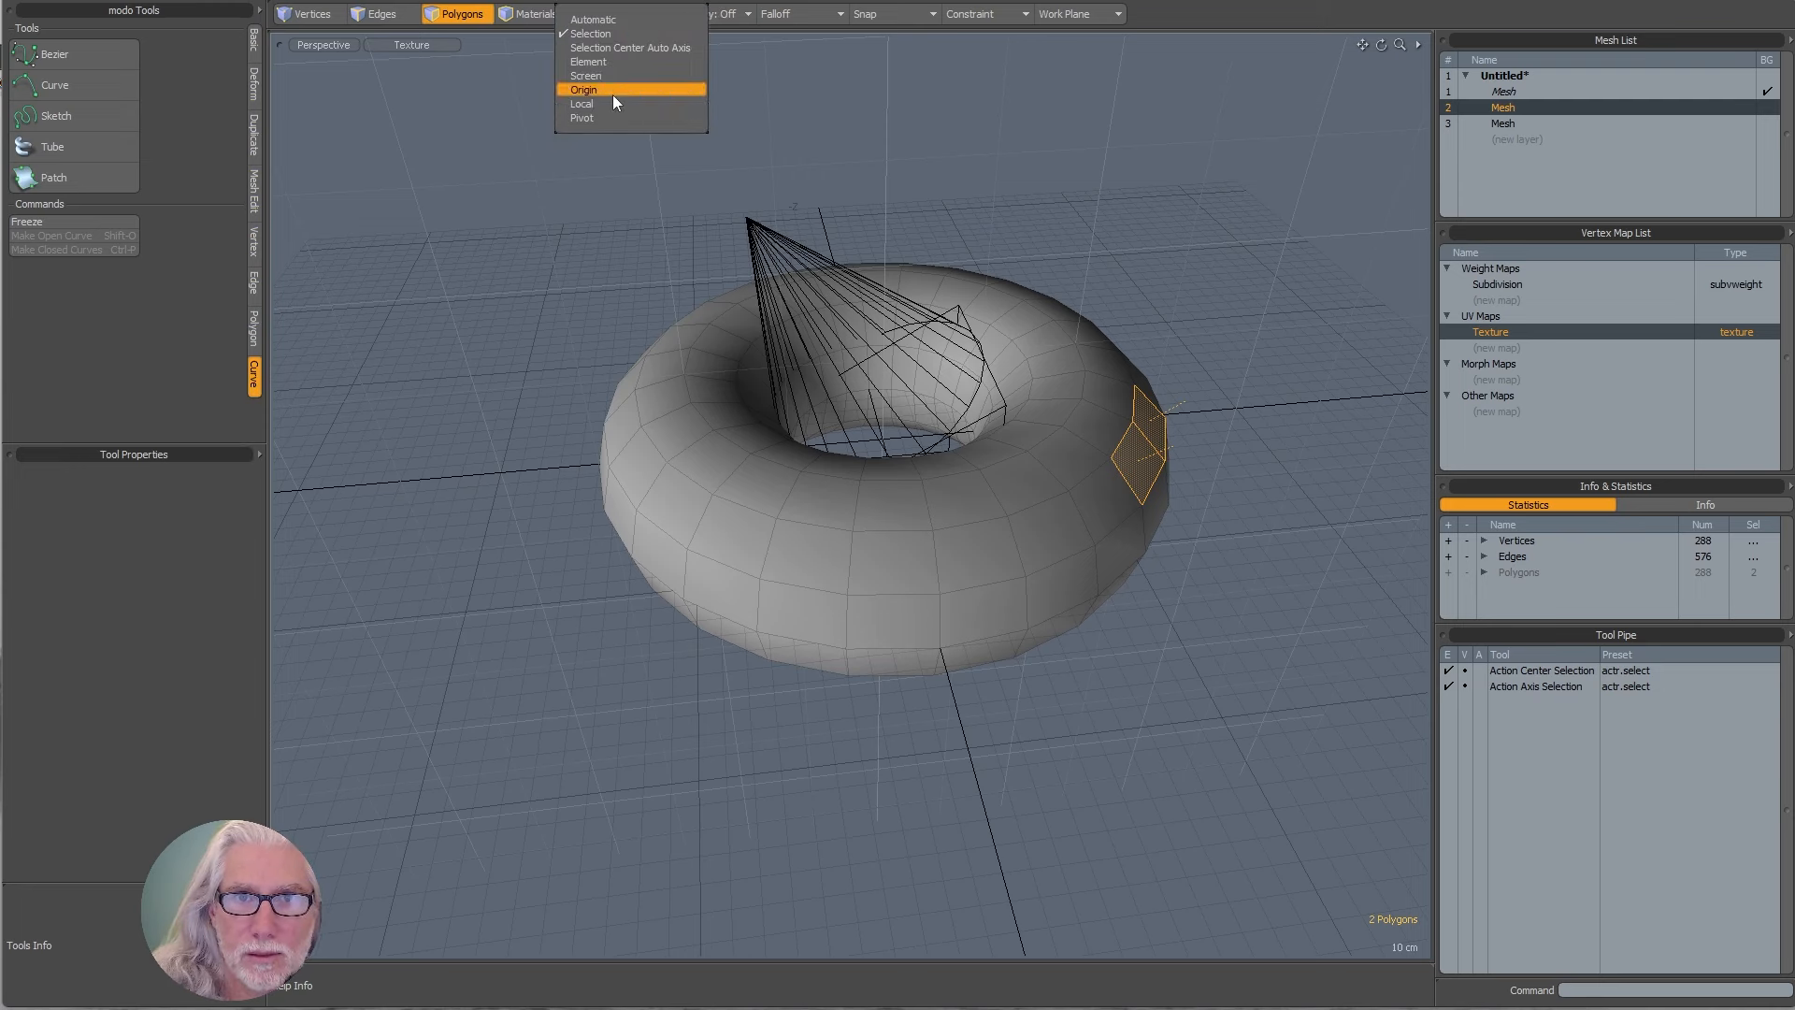
{"action": "left_click", "coordinate": [800, 13]}
{"action": "left_click", "coordinate": [914, 13]}
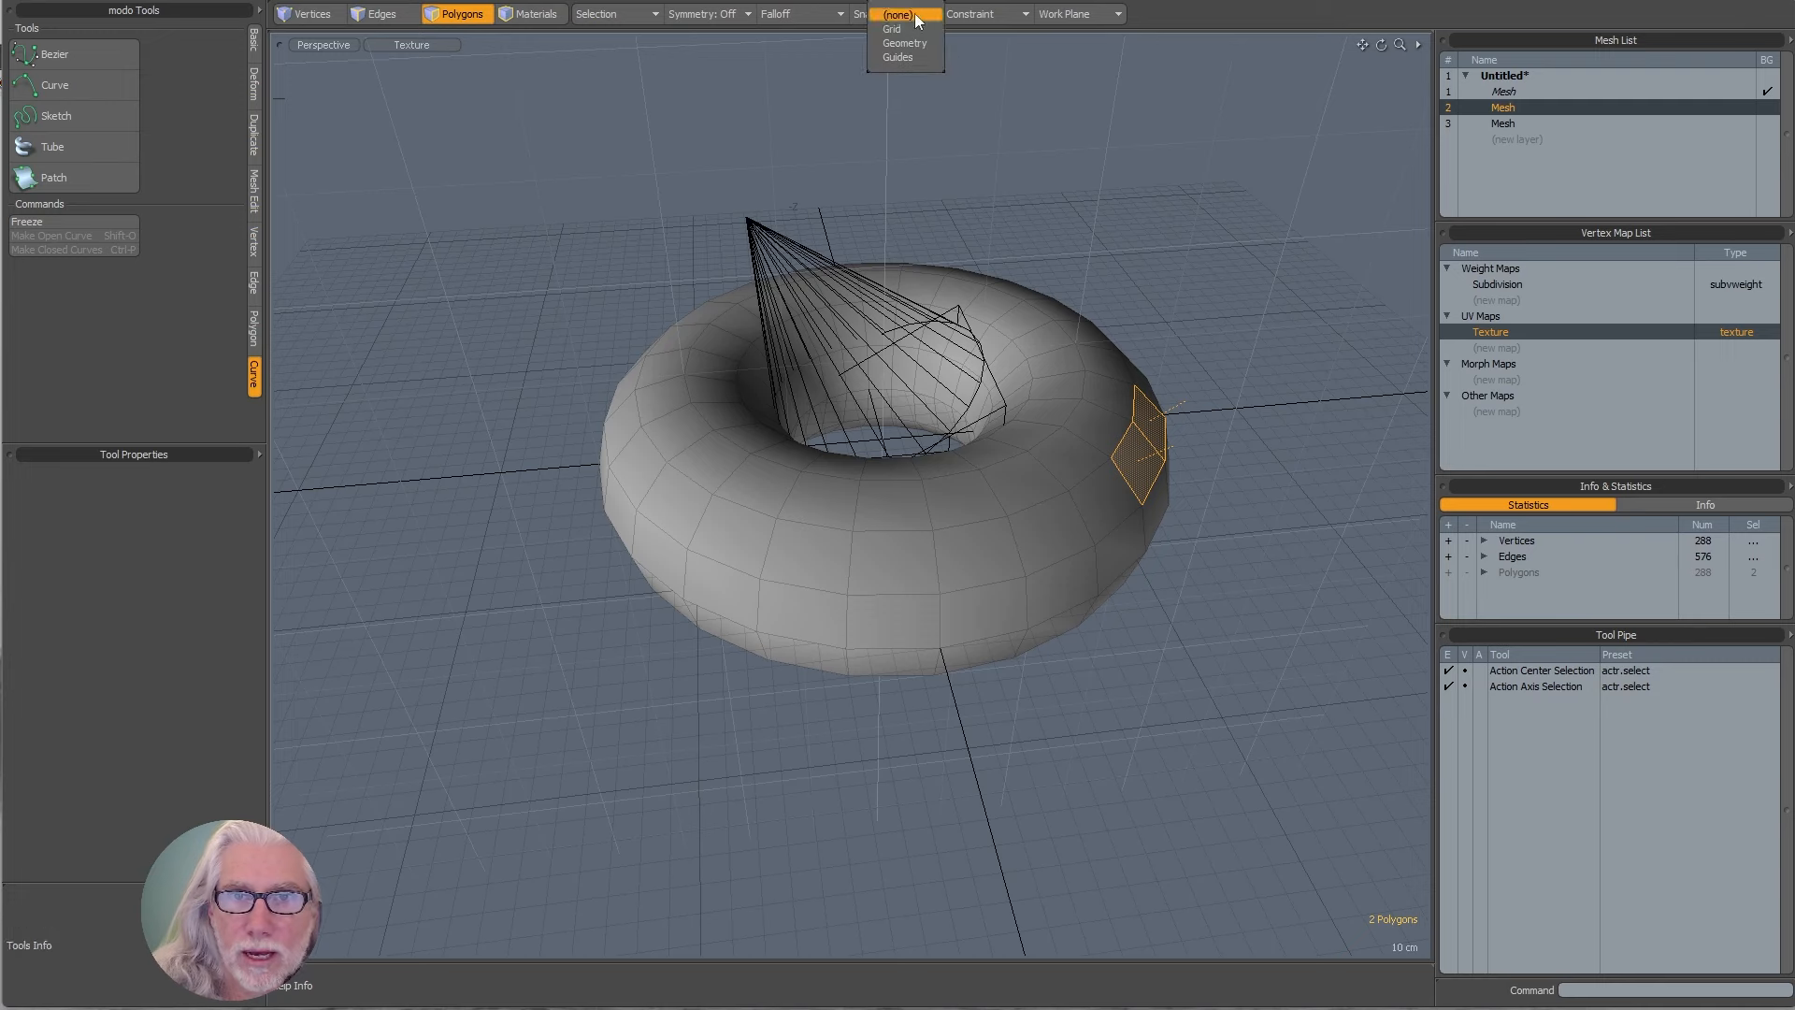
{"action": "left_click", "coordinate": [1252, 468]}
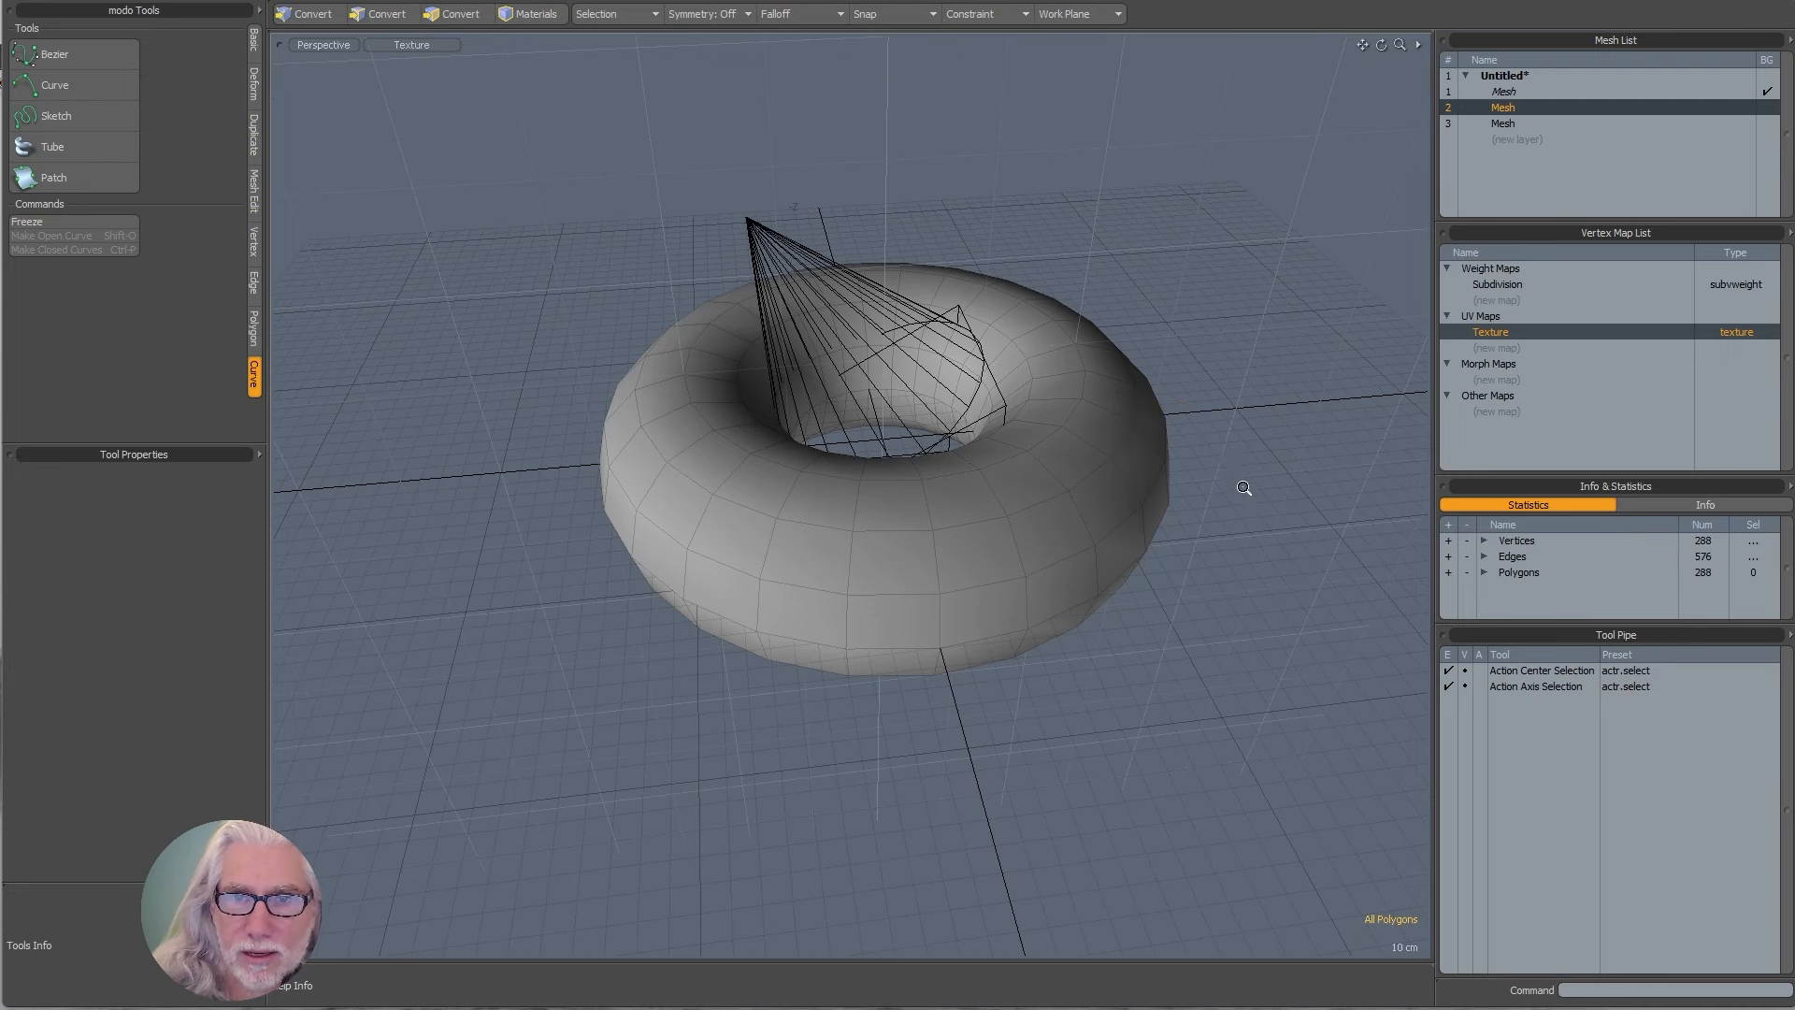
- Start the Curve tool and set snapping to Grid
{"action": "left_click_drag", "start_coordinate": [1247, 489], "coordinate": [1026, 527], "text": "alt"}
{"action": "left_click", "coordinate": [106, 84]}
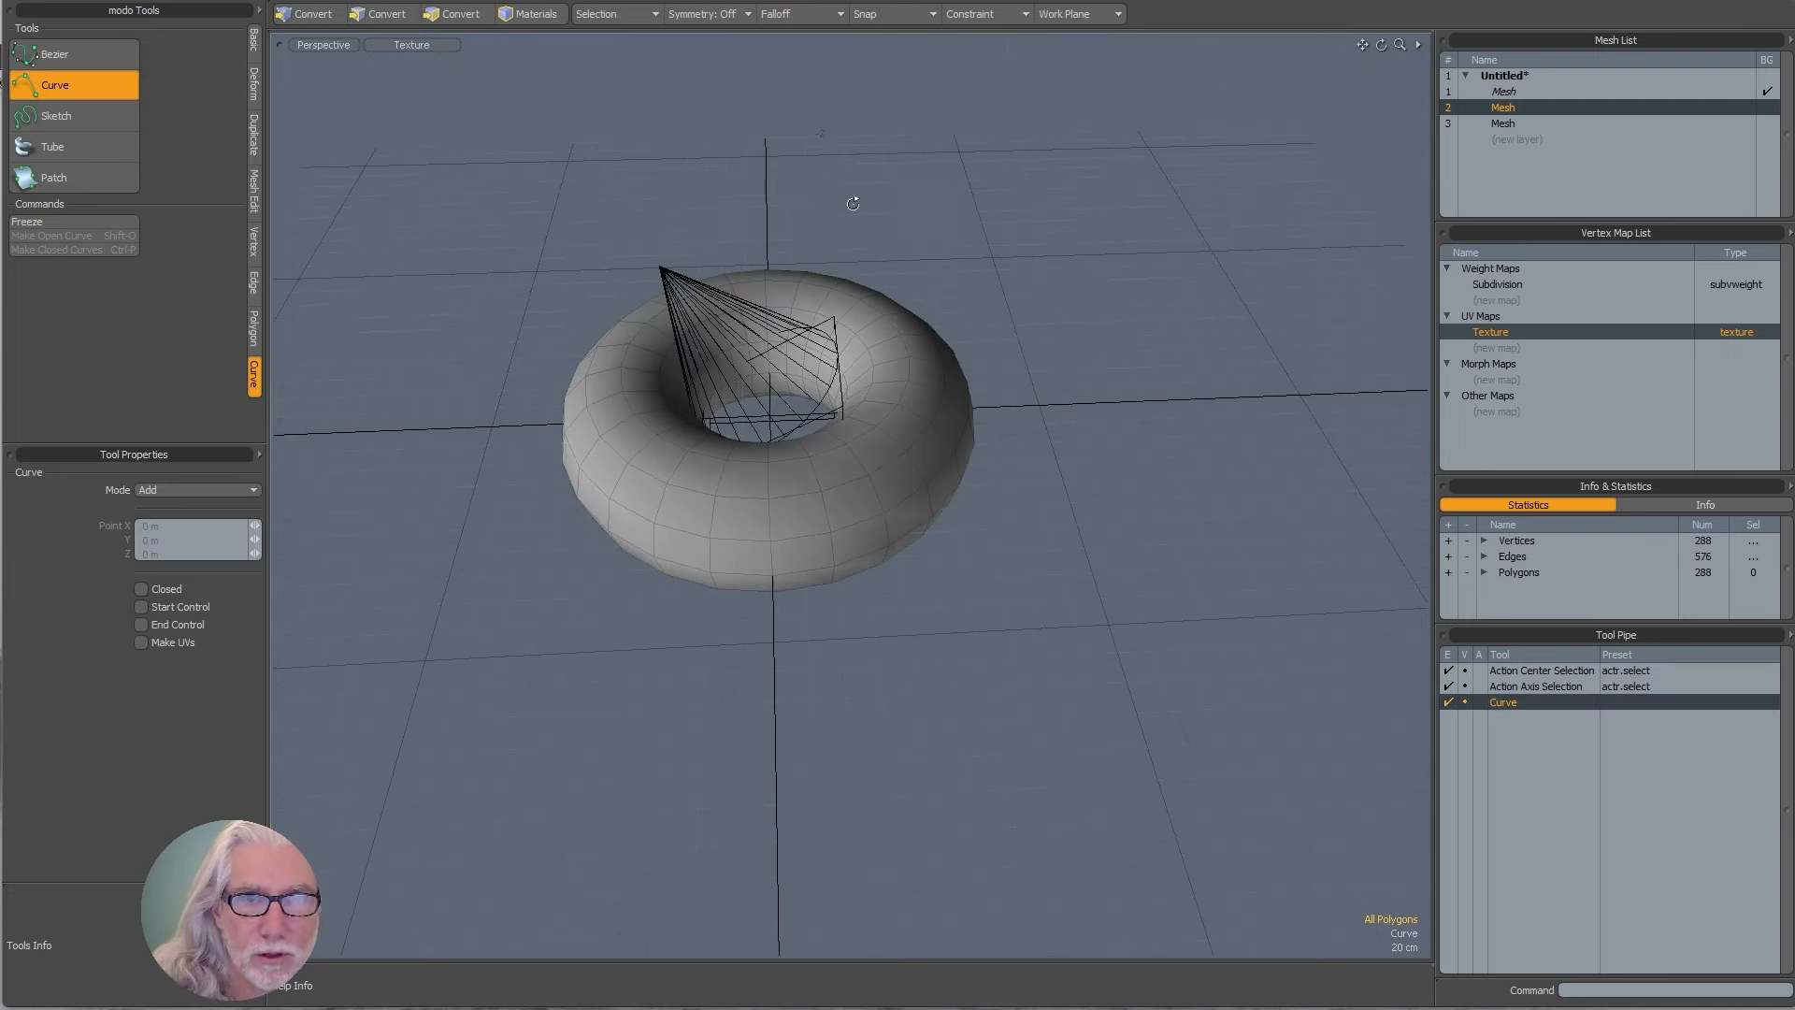
{"action": "left_click_drag", "start_coordinate": [855, 200], "coordinate": [989, 51], "text": "alt"}
{"action": "left_click", "coordinate": [915, 13]}
{"action": "left_click", "coordinate": [884, 29]}
{"action": "left_click_drag", "start_coordinate": [1075, 440], "coordinate": [965, 444], "text": "alt"}
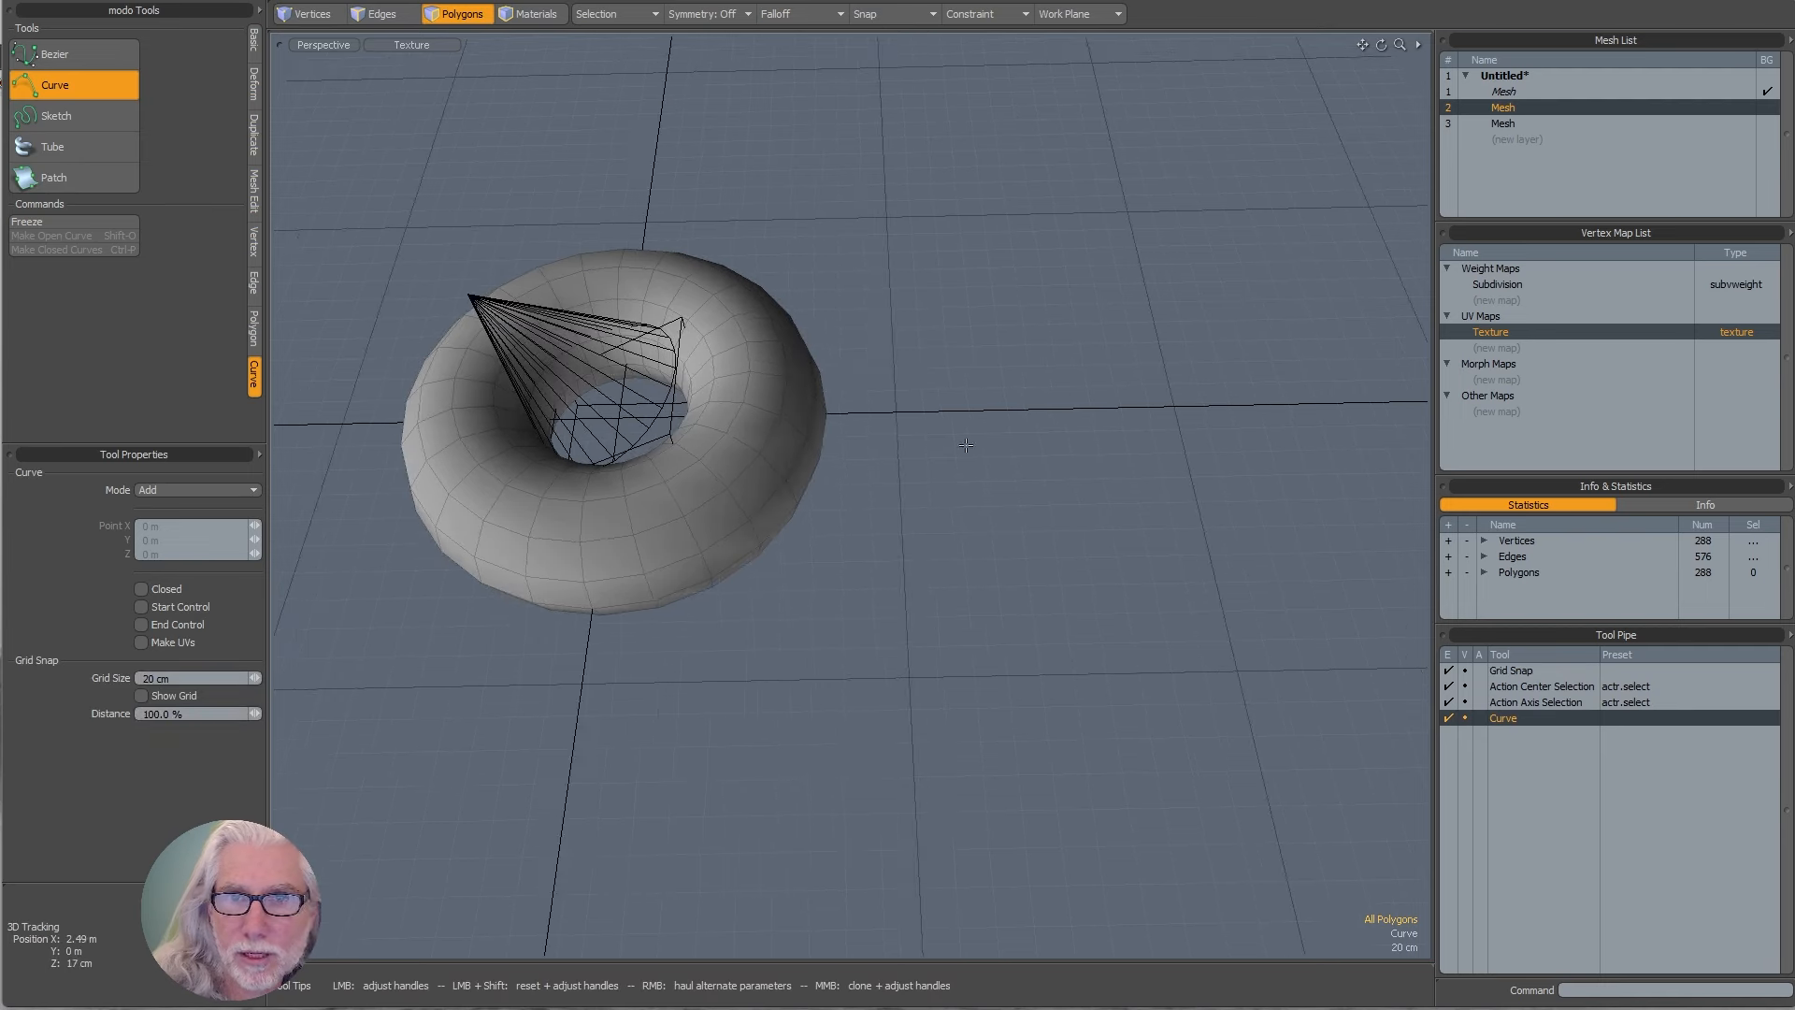
- Draw an open four-point curve with grid snapping on the ground beside the torus, ending at about X 2.8 m, Z -1 m
{"action": "left_click", "coordinate": [967, 586]}
{"action": "left_click", "coordinate": [1045, 477]}
{"action": "left_click", "coordinate": [1162, 361]}
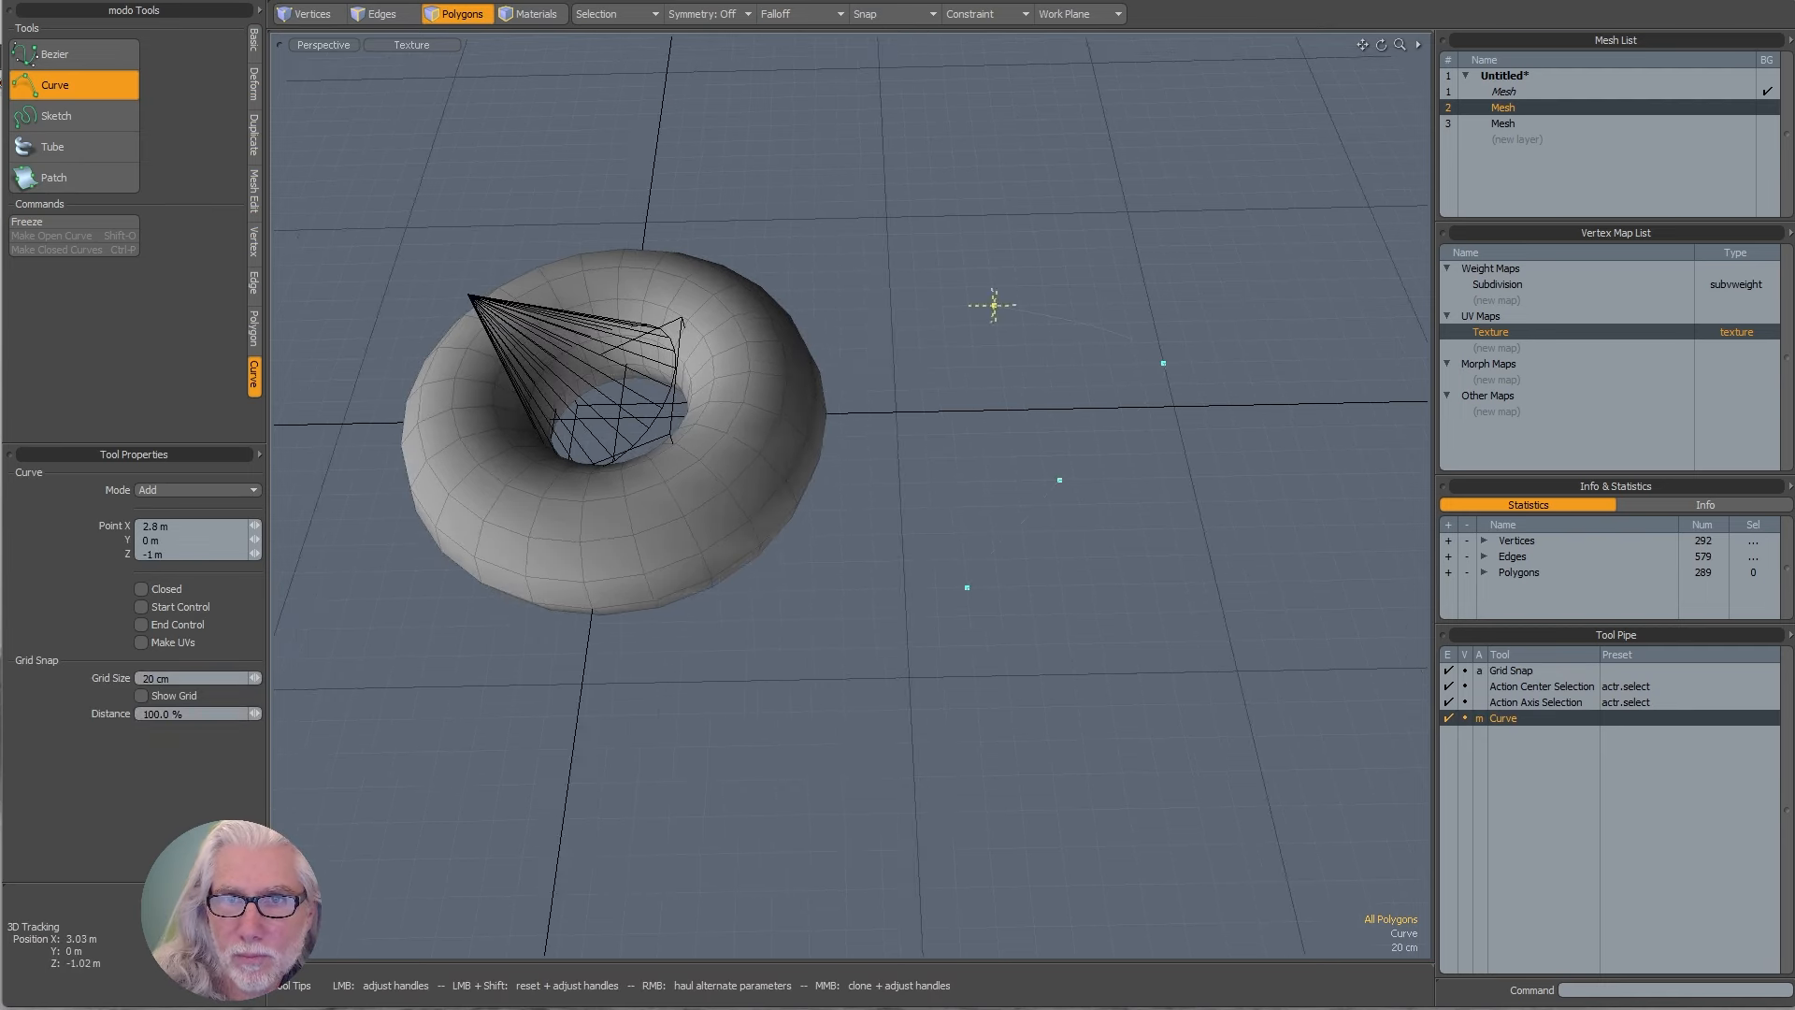
{"action": "left_click", "coordinate": [990, 300]}
{"action": "left_click_drag", "start_coordinate": [990, 301], "coordinate": [1066, 486], "text": "alt"}
{"action": "key", "text": "space"}
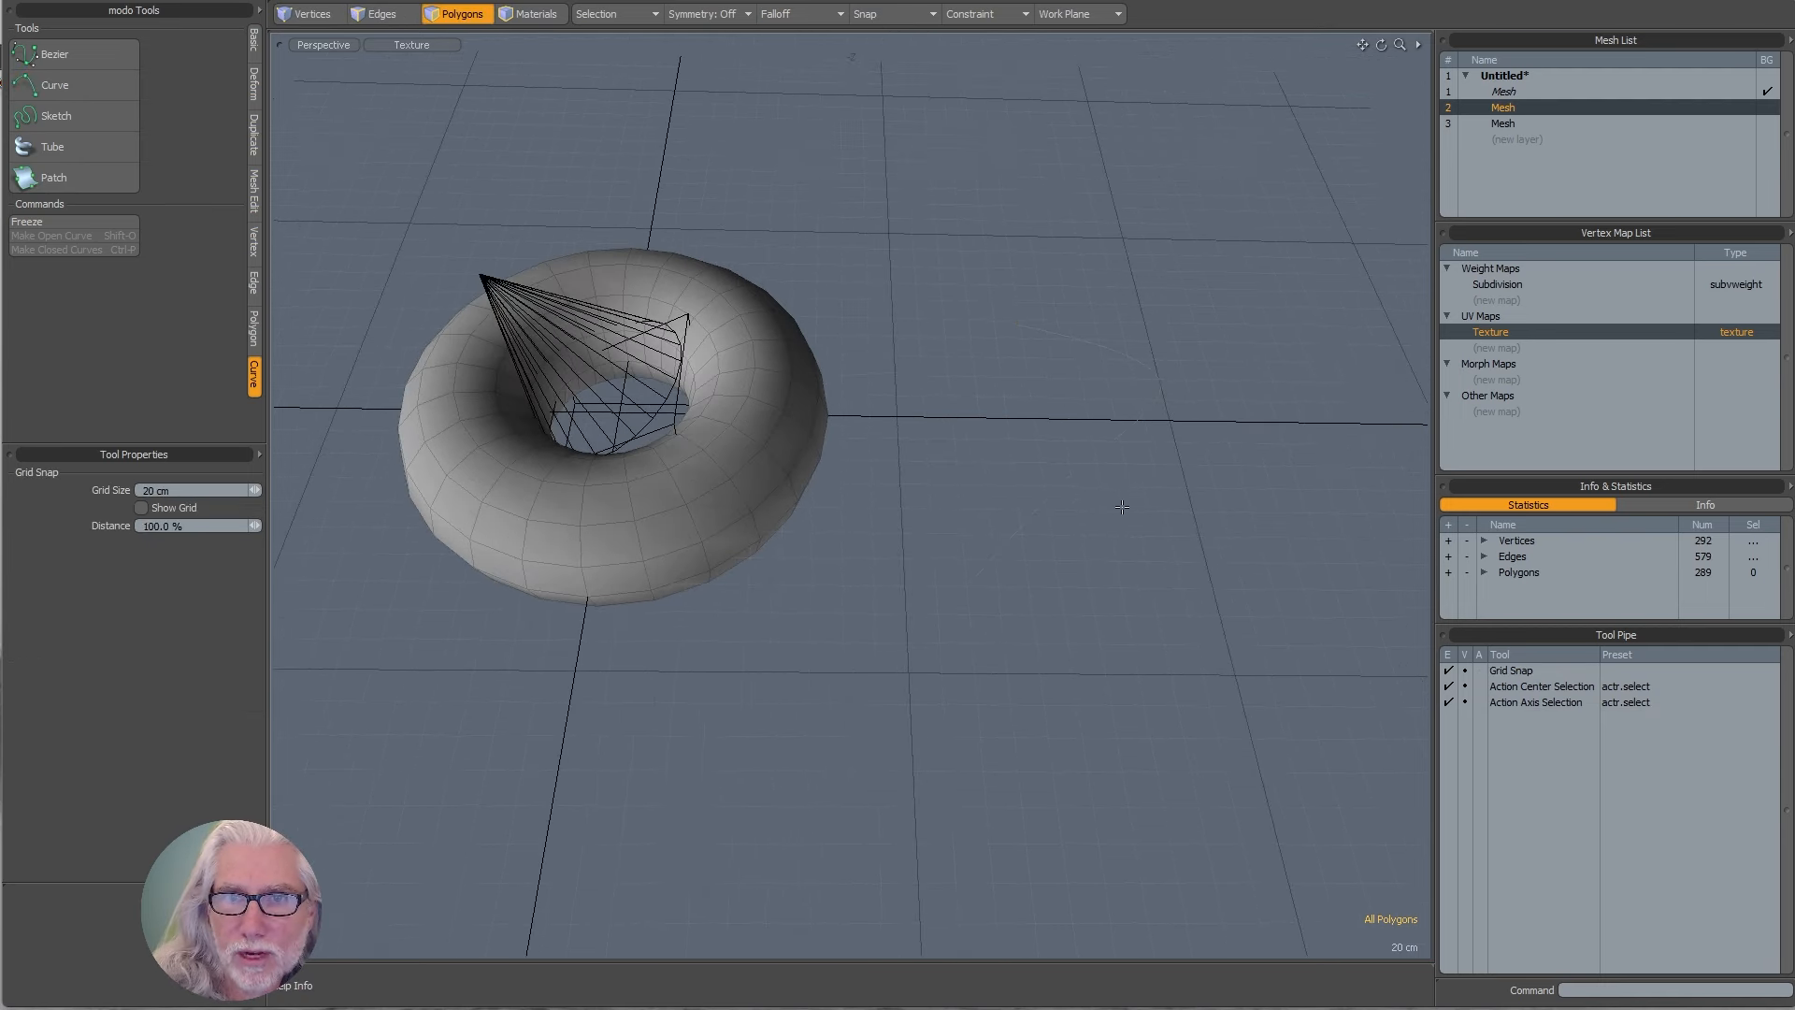
- Draw a flat Cube primitive about 2.07 m by 2 m on the ground beside the torus
{"action": "left_click", "coordinate": [252, 42]}
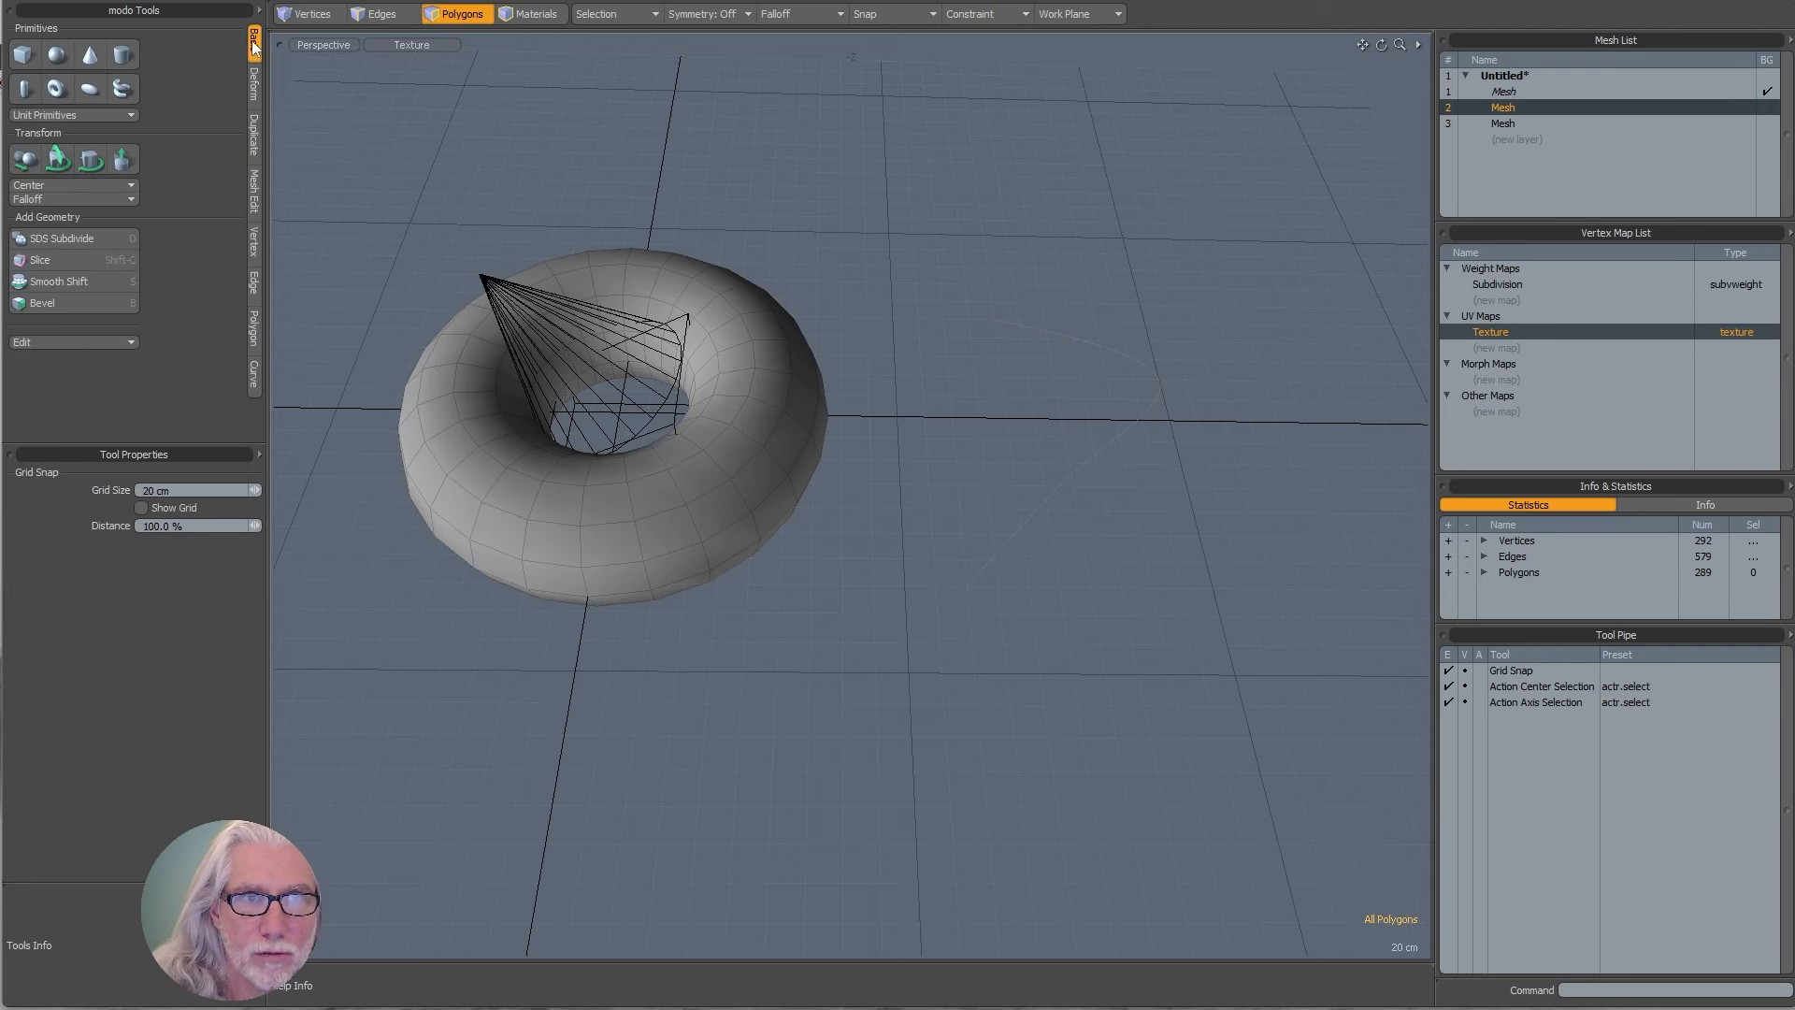
{"action": "left_click_drag", "start_coordinate": [1126, 486], "coordinate": [1105, 485], "text": "alt"}
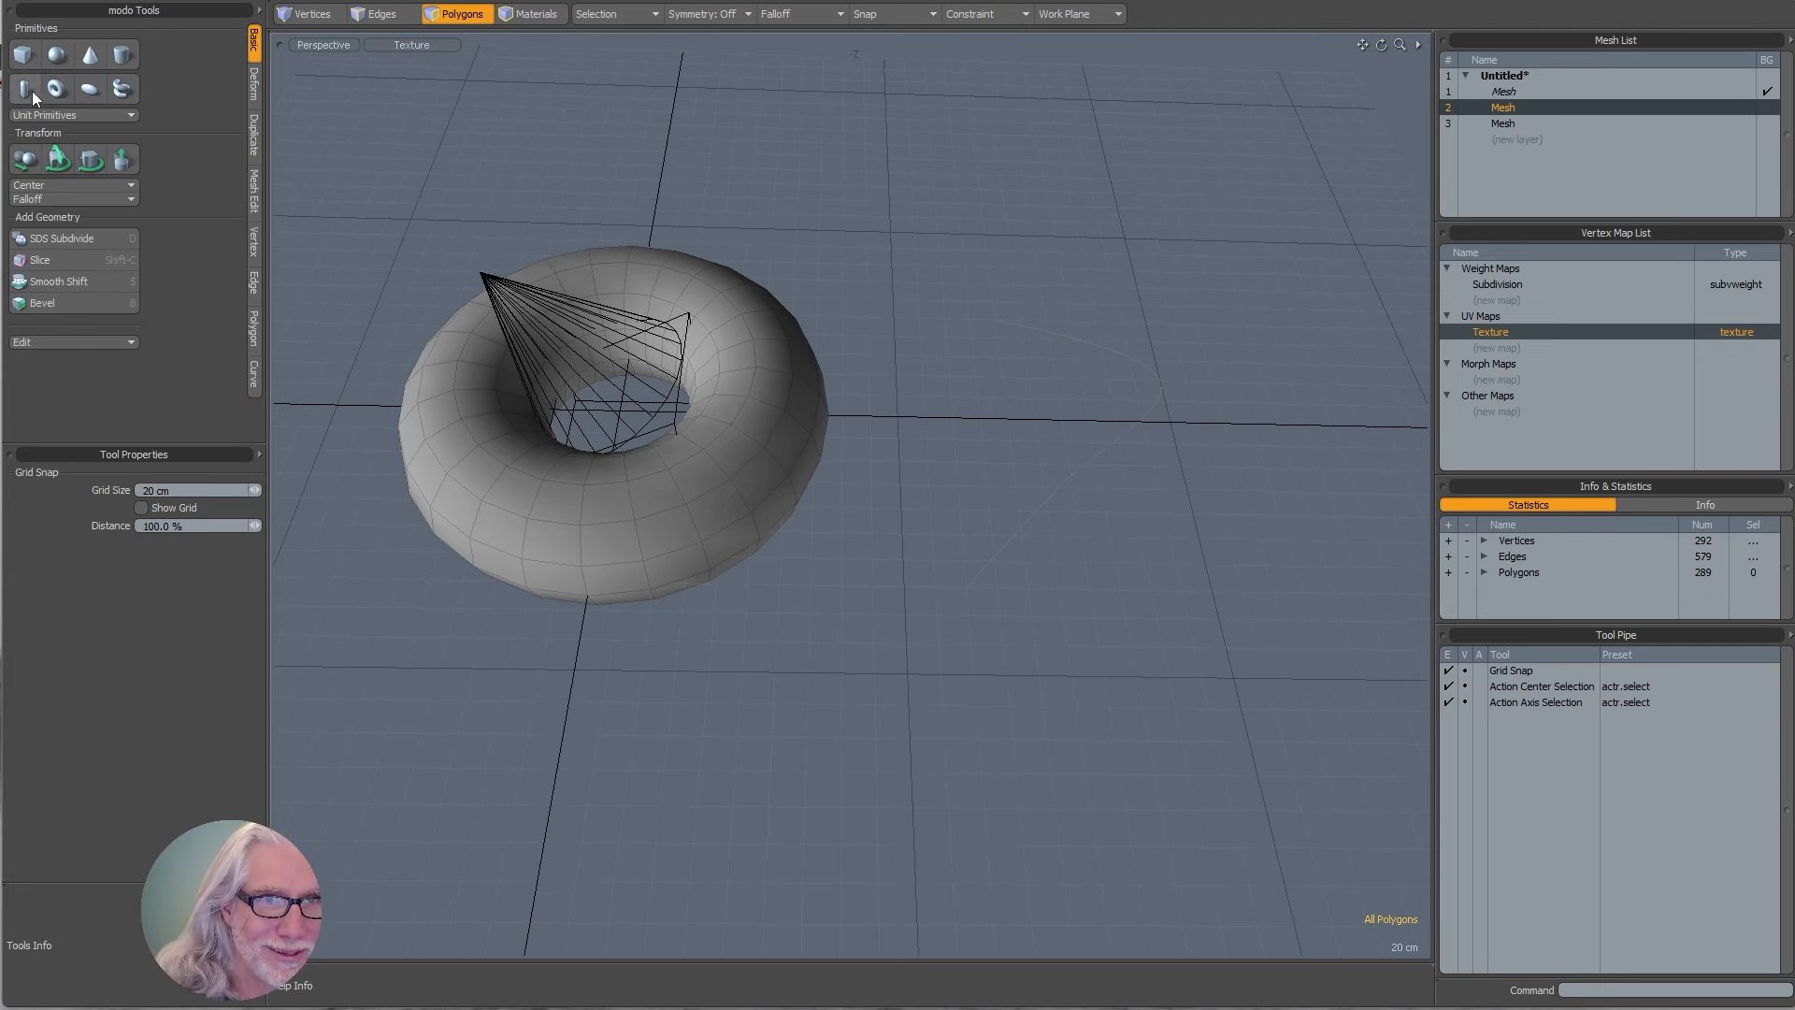
{"action": "left_click", "coordinate": [25, 54]}
{"action": "left_click_drag", "start_coordinate": [1028, 655], "coordinate": [1029, 626], "text": "alt"}
{"action": "left_click_drag", "start_coordinate": [1048, 724], "coordinate": [1337, 460]}
{"action": "key", "text": "space"}
{"action": "left_click_drag", "start_coordinate": [905, 649], "coordinate": [892, 551], "text": "alt"}
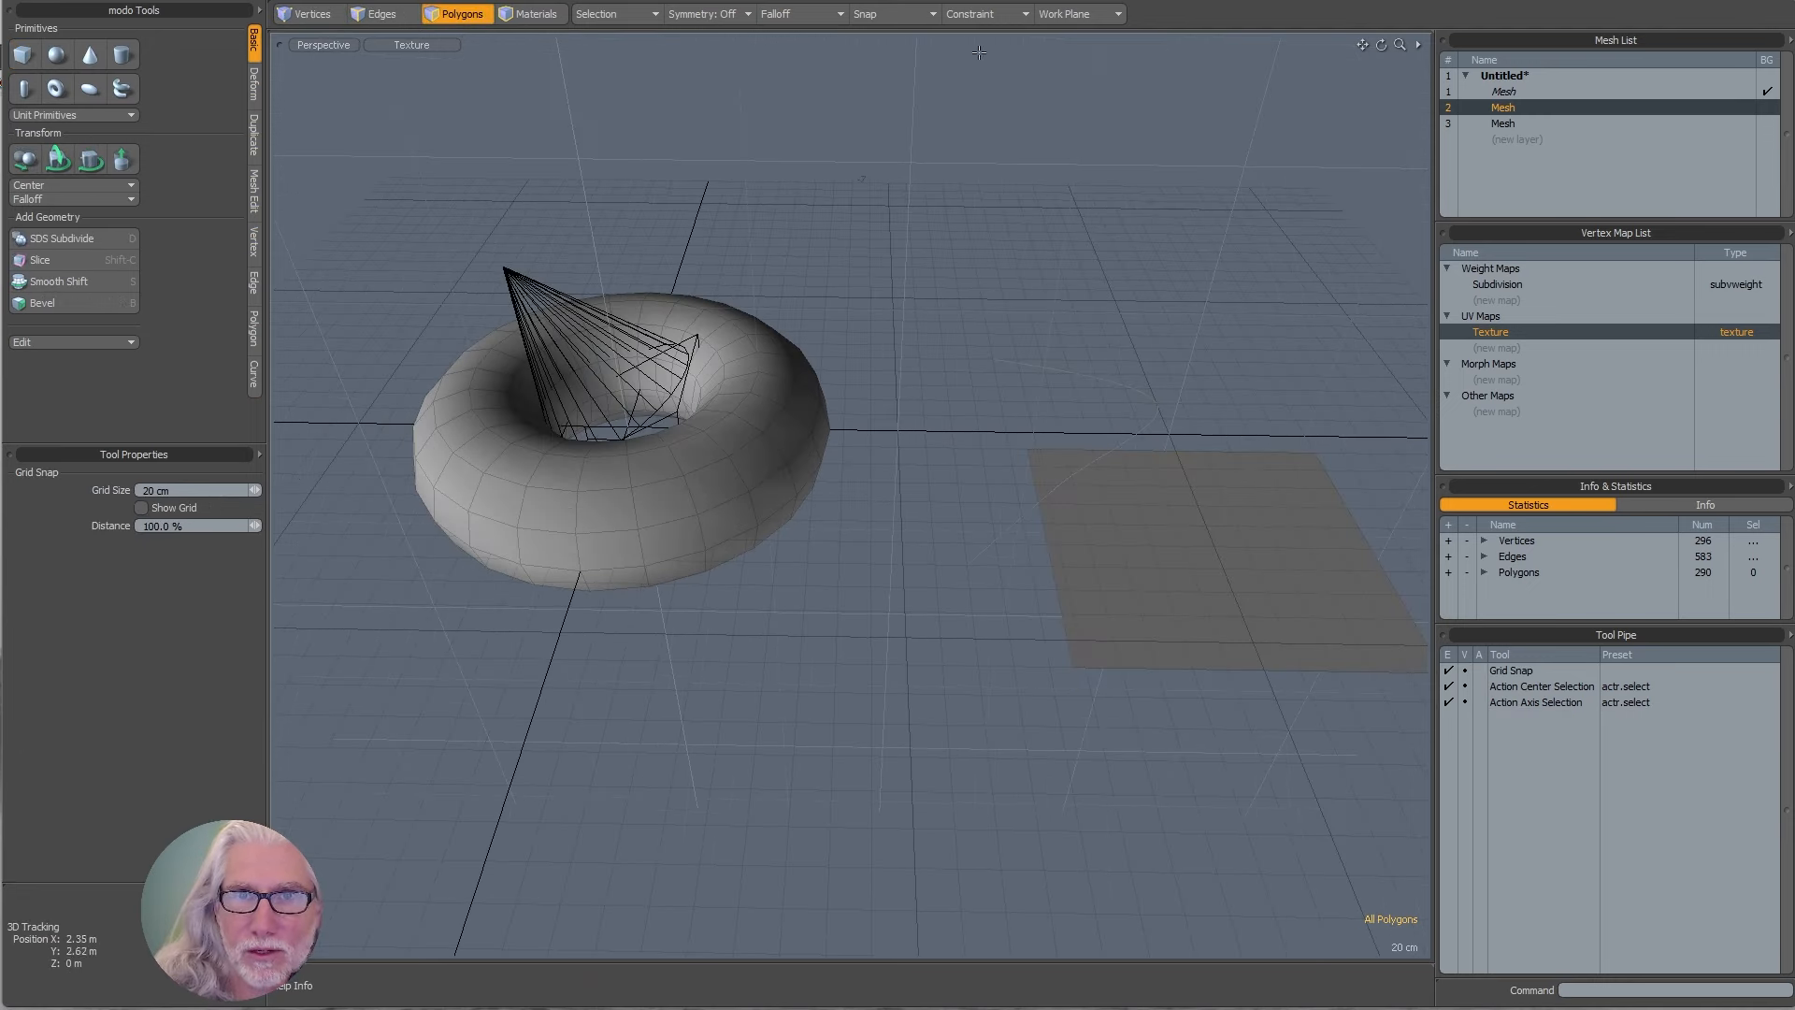
- Change snapping from Grid to Geometry
{"action": "left_click", "coordinate": [878, 14]}
{"action": "left_click", "coordinate": [880, 35]}
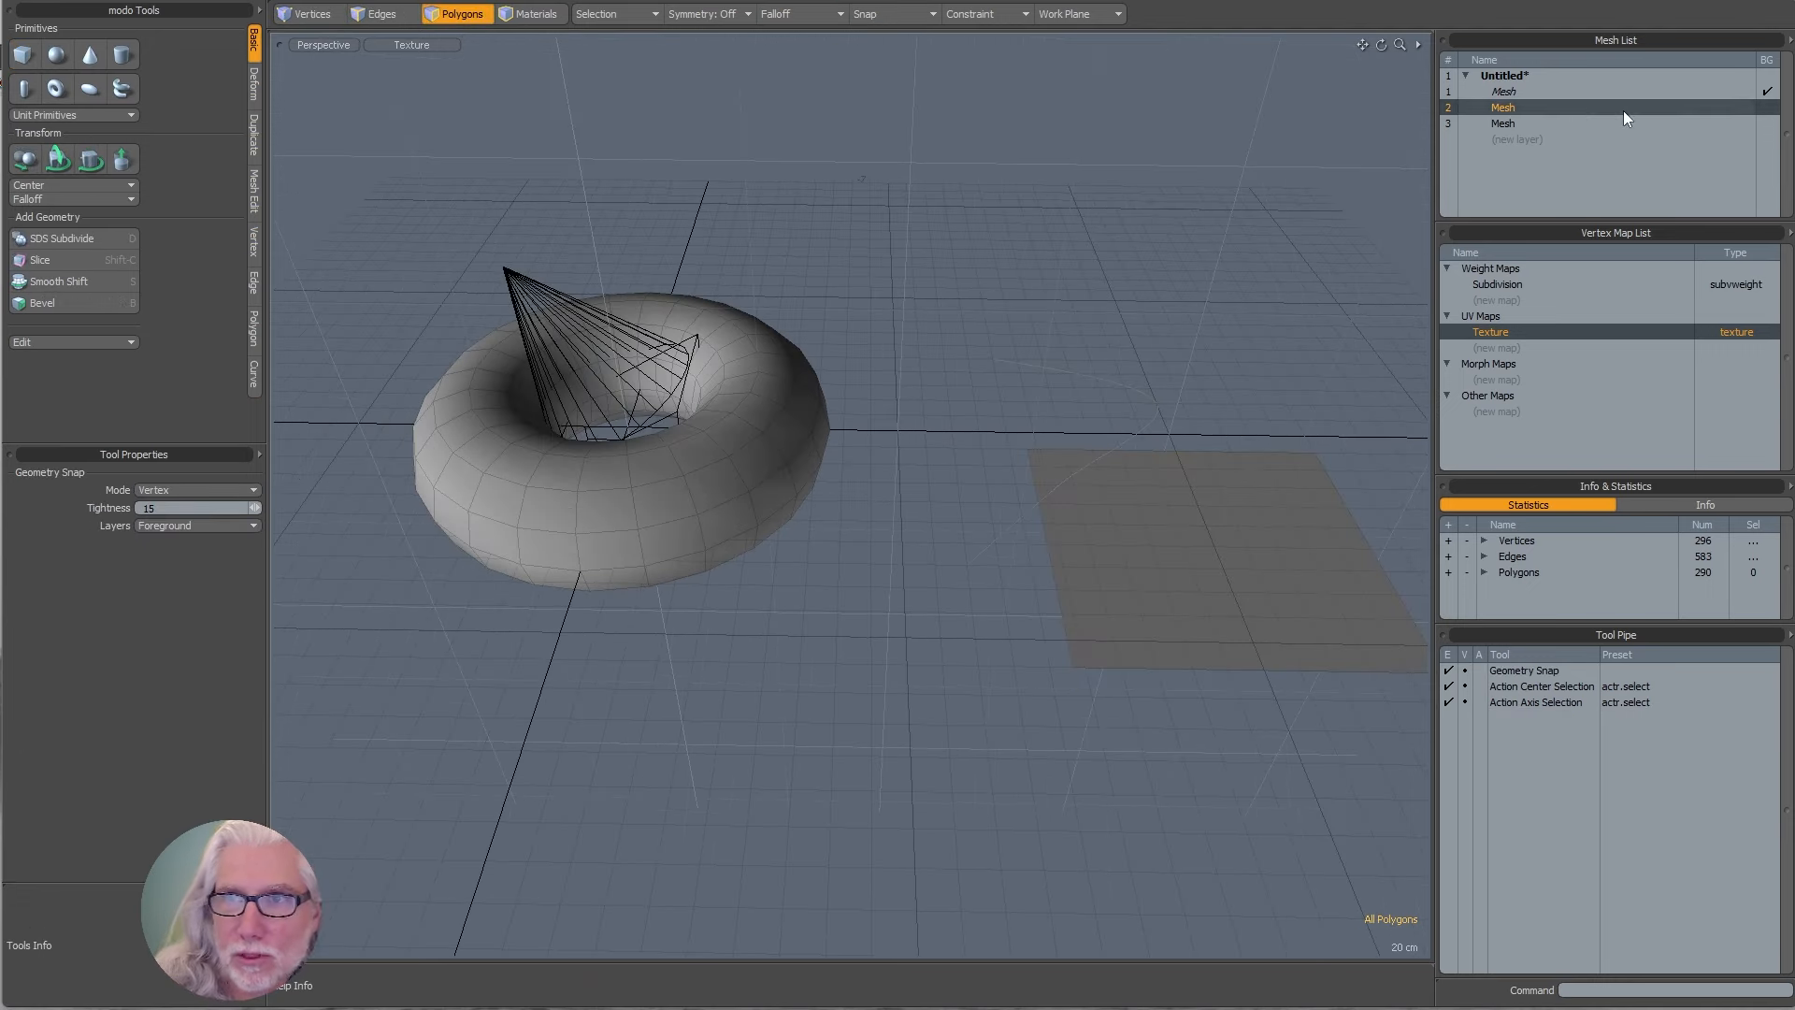
{"action": "left_click_drag", "start_coordinate": [1196, 523], "coordinate": [1132, 524], "text": "alt"}
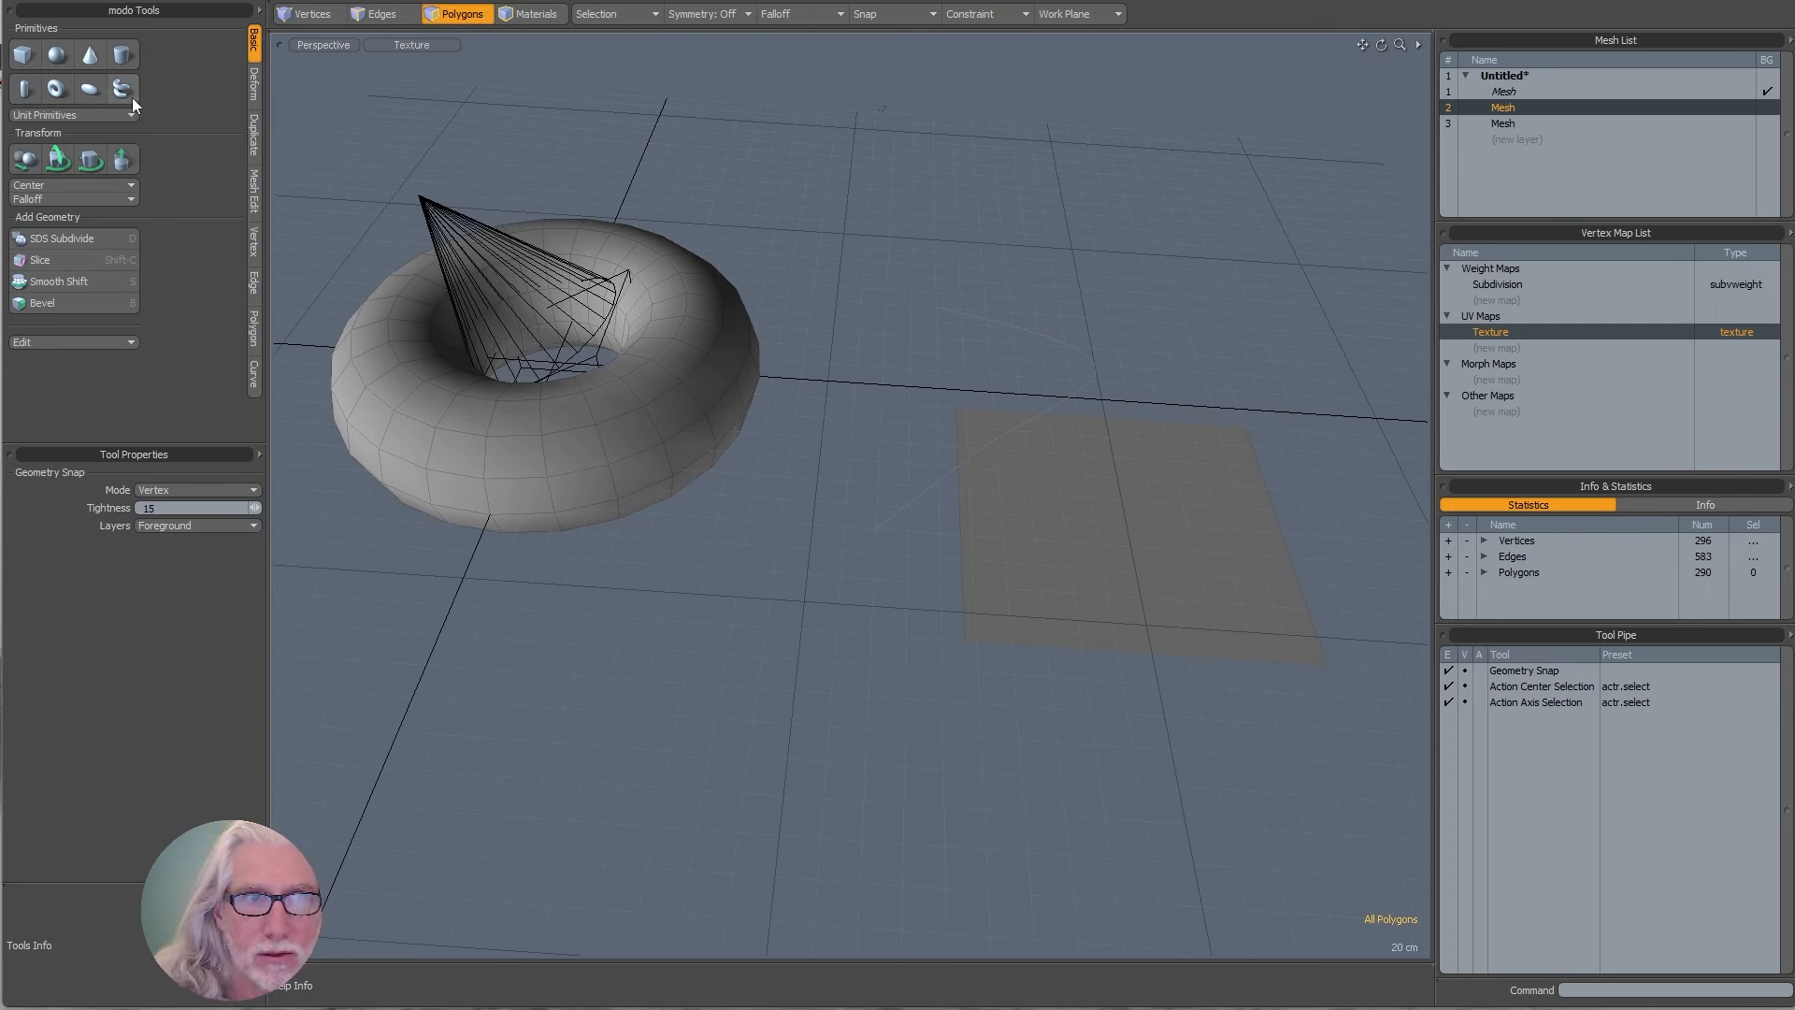
- Try to draw another Cube primitive from the flat plane's corner with geometry snapping, and undo it
{"action": "left_click", "coordinate": [24, 54]}
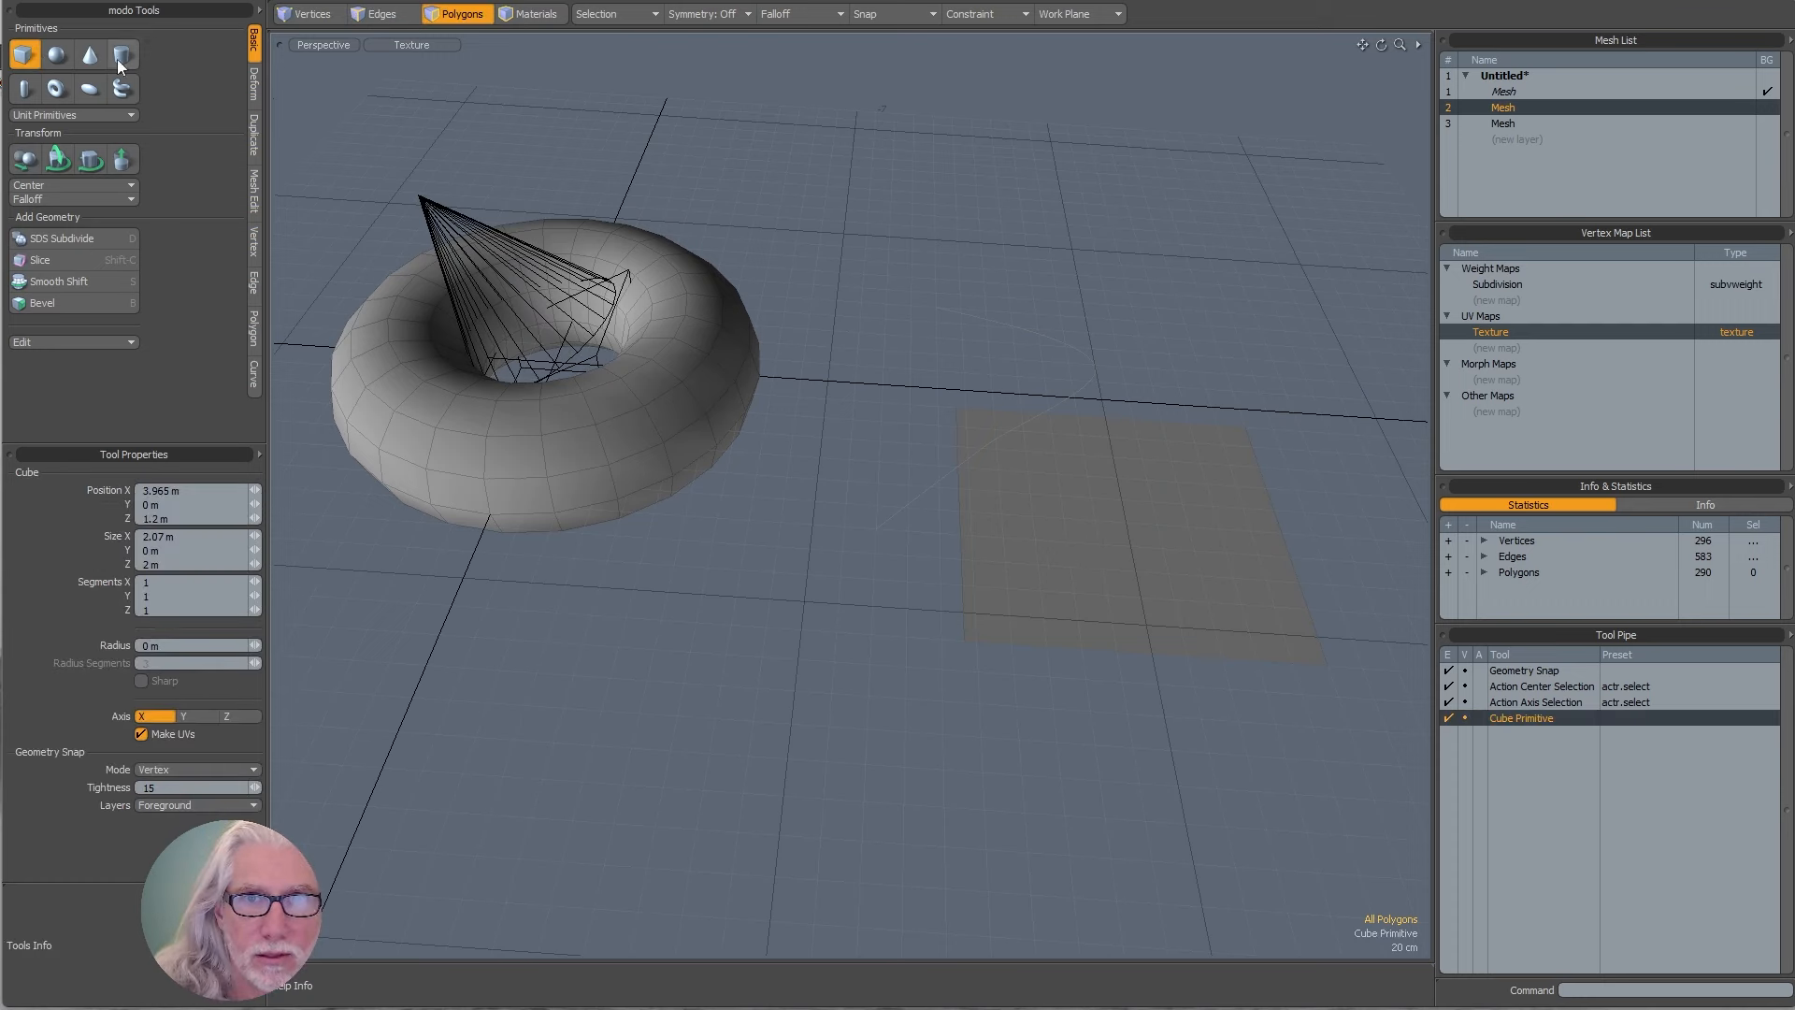
{"action": "left_click", "coordinate": [896, 14]}
{"action": "left_click_drag", "start_coordinate": [974, 409], "coordinate": [733, 717]}
{"action": "key", "text": "ctrl+z"}
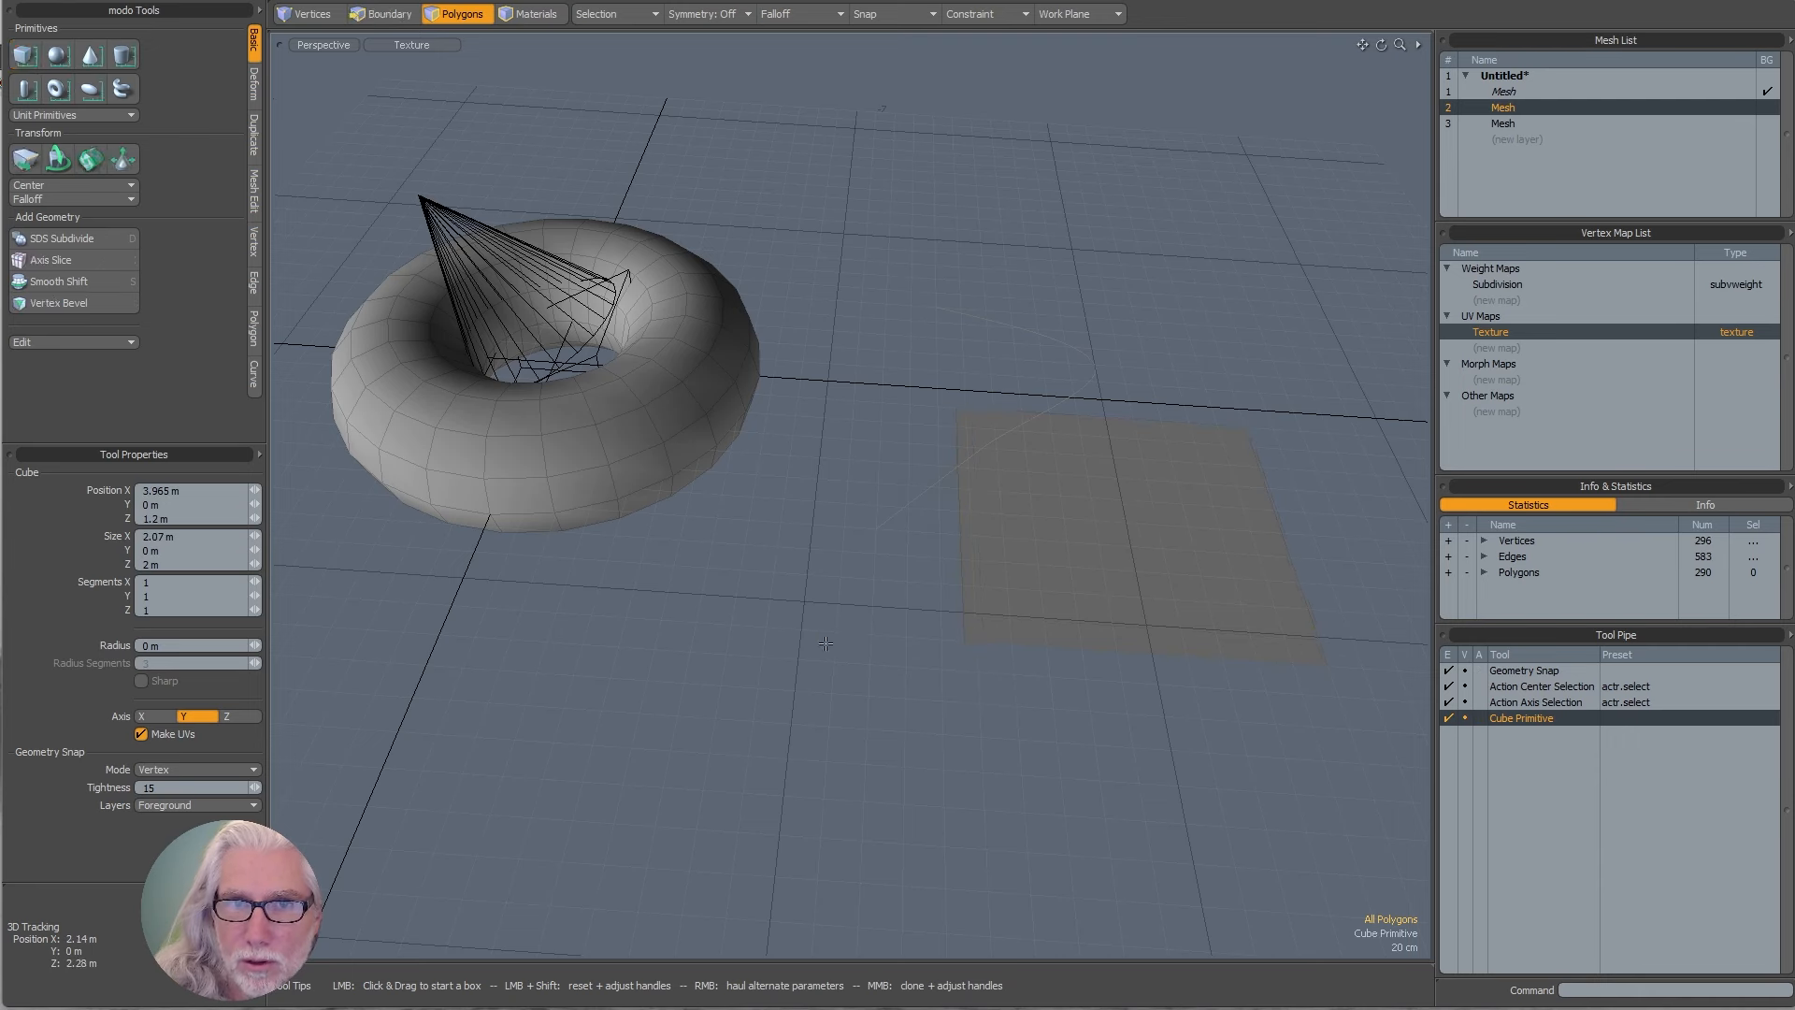
- Draw a cone at the flat plane's near corner with sizes of about 1.08 m in X, 1.25 m in Y and 97 cm in Z
{"action": "left_click", "coordinate": [90, 54]}
{"action": "left_click_drag", "start_coordinate": [965, 638], "coordinate": [1130, 525]}
{"action": "left_click_drag", "start_coordinate": [978, 600], "coordinate": [1017, 411]}
{"action": "left_click_drag", "start_coordinate": [1017, 411], "coordinate": [972, 509], "text": "alt"}
{"action": "key", "text": "space"}
{"action": "left_click_drag", "start_coordinate": [973, 509], "coordinate": [776, 552], "text": "alt"}
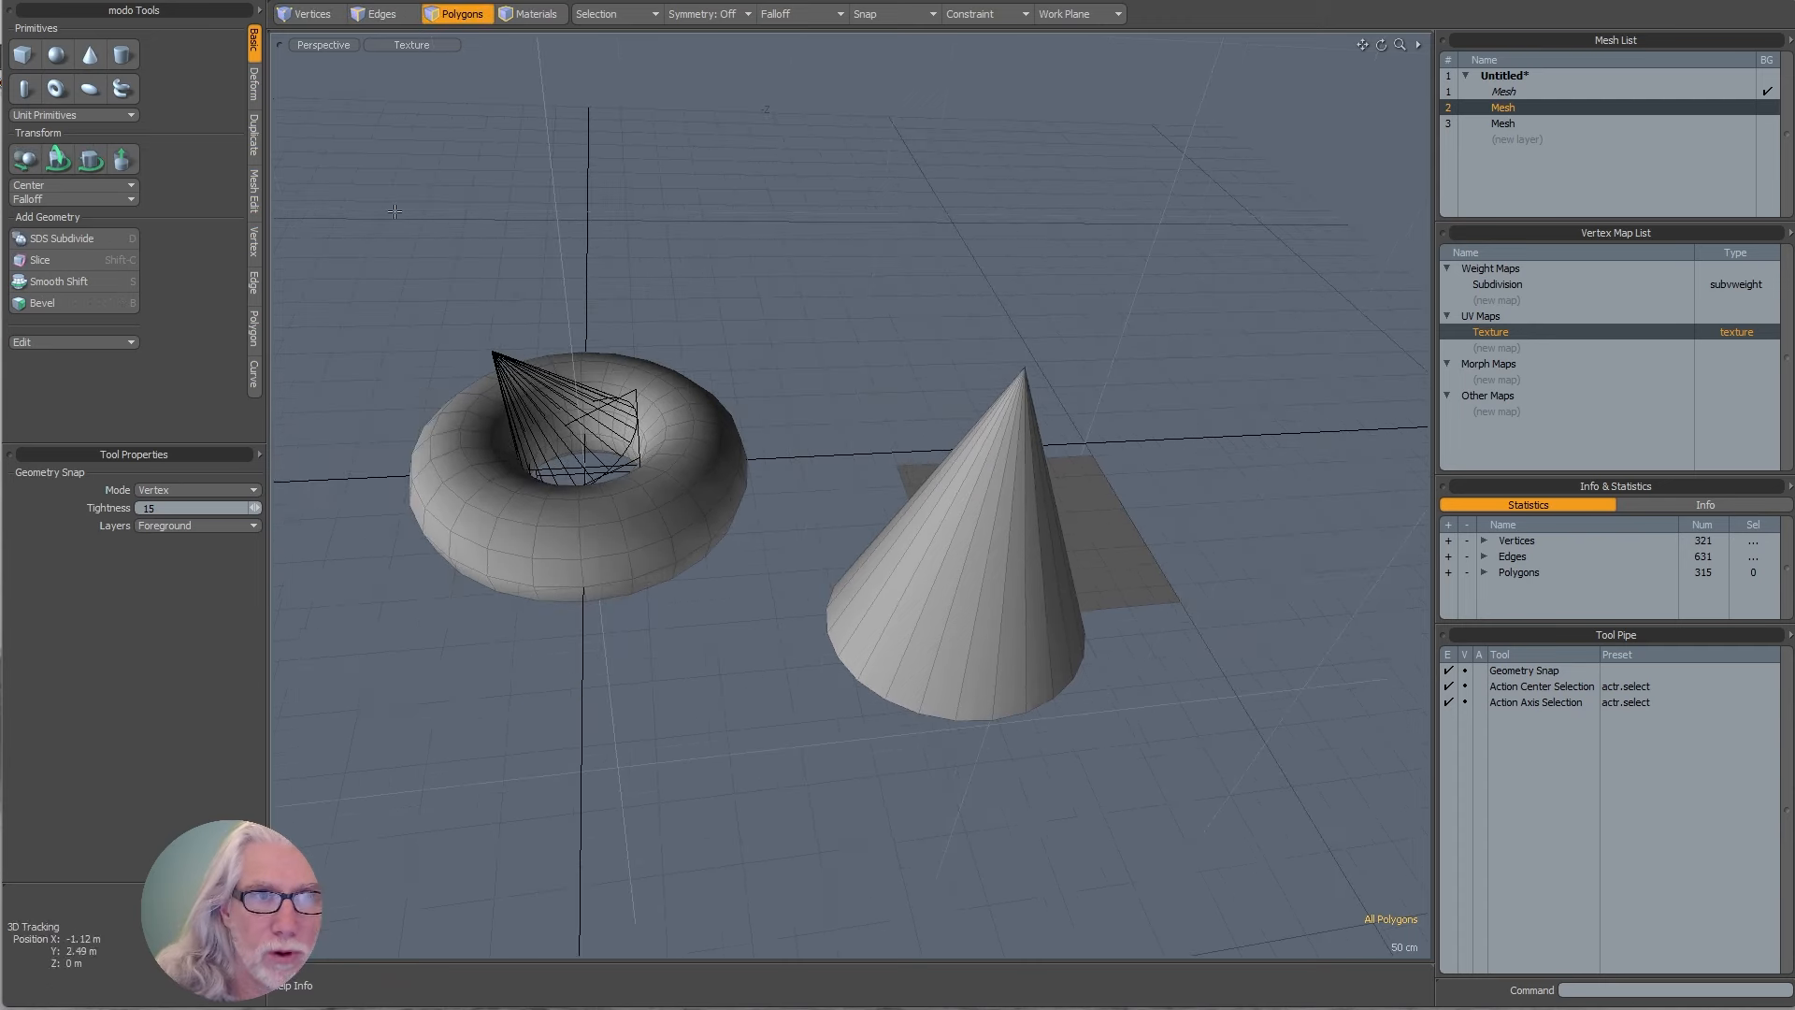
- Add a Torus primitive at the origin with a 50 cm size, 24 sides and 12 segments
{"action": "left_click", "coordinate": [56, 88]}
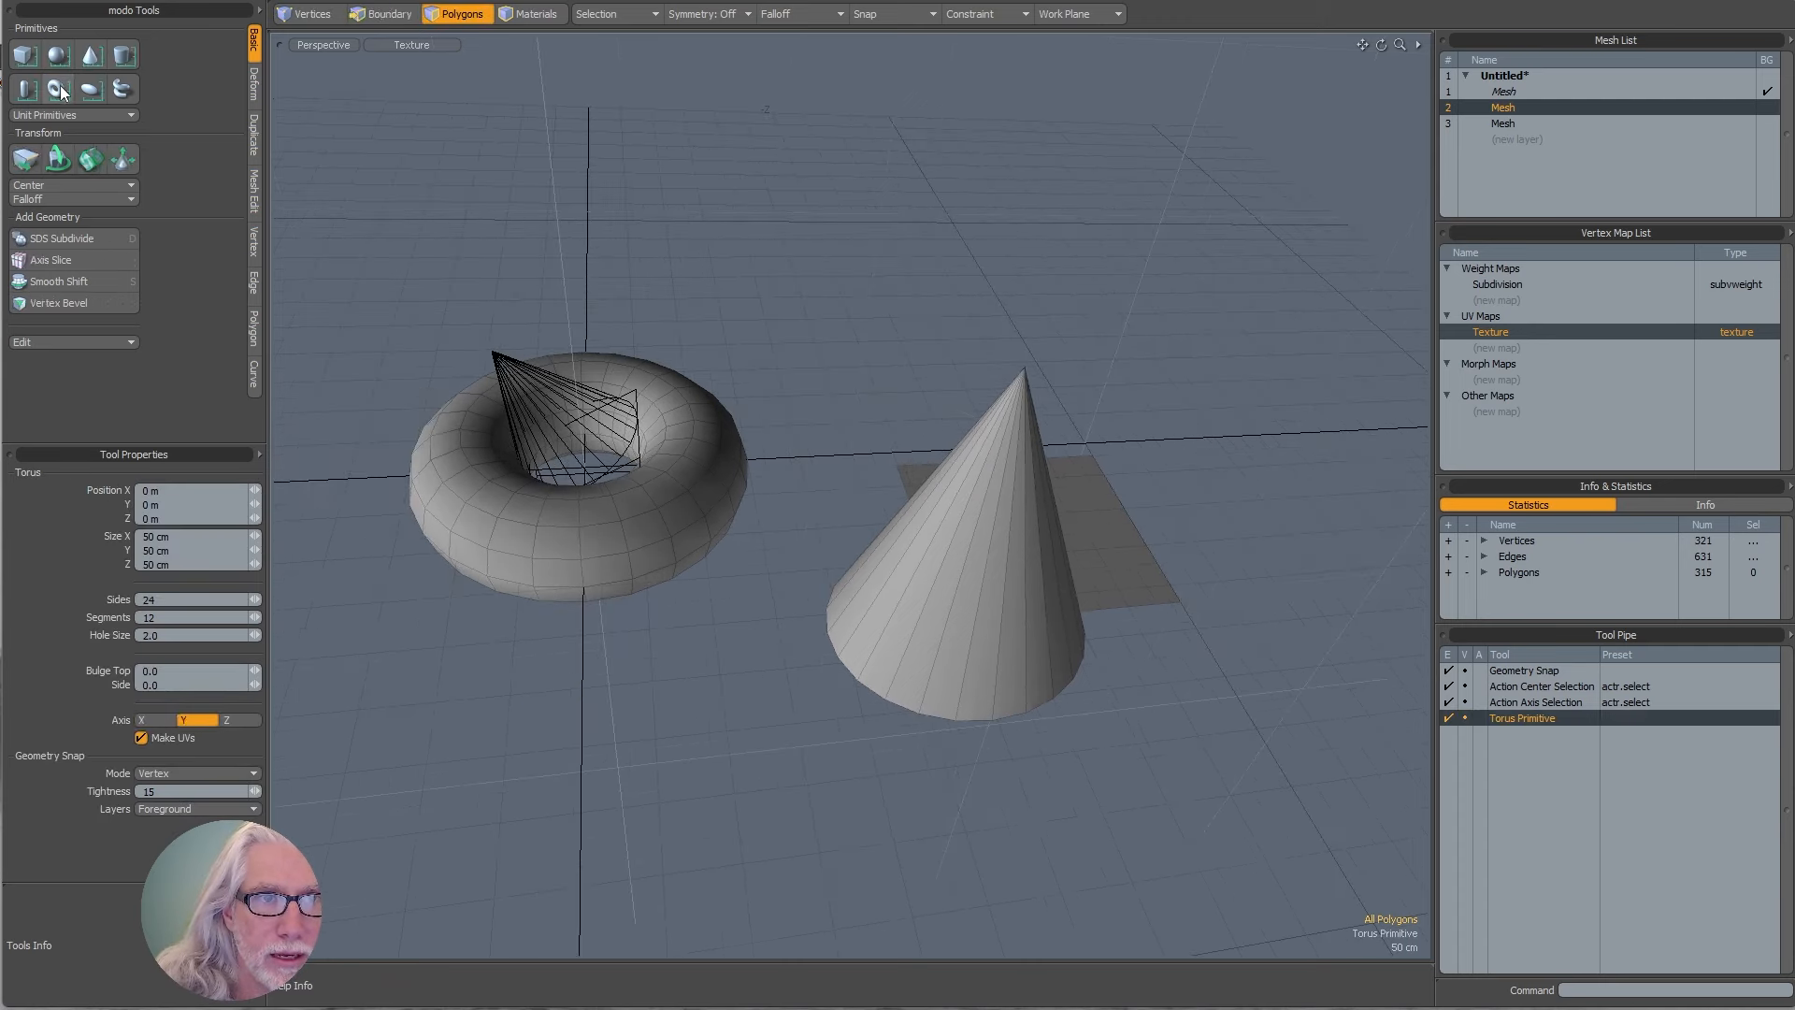
{"action": "left_click", "coordinate": [60, 86]}
- Try to draw a much wider second cone beyond the flat plane, and undo it
{"action": "left_click", "coordinate": [90, 55]}
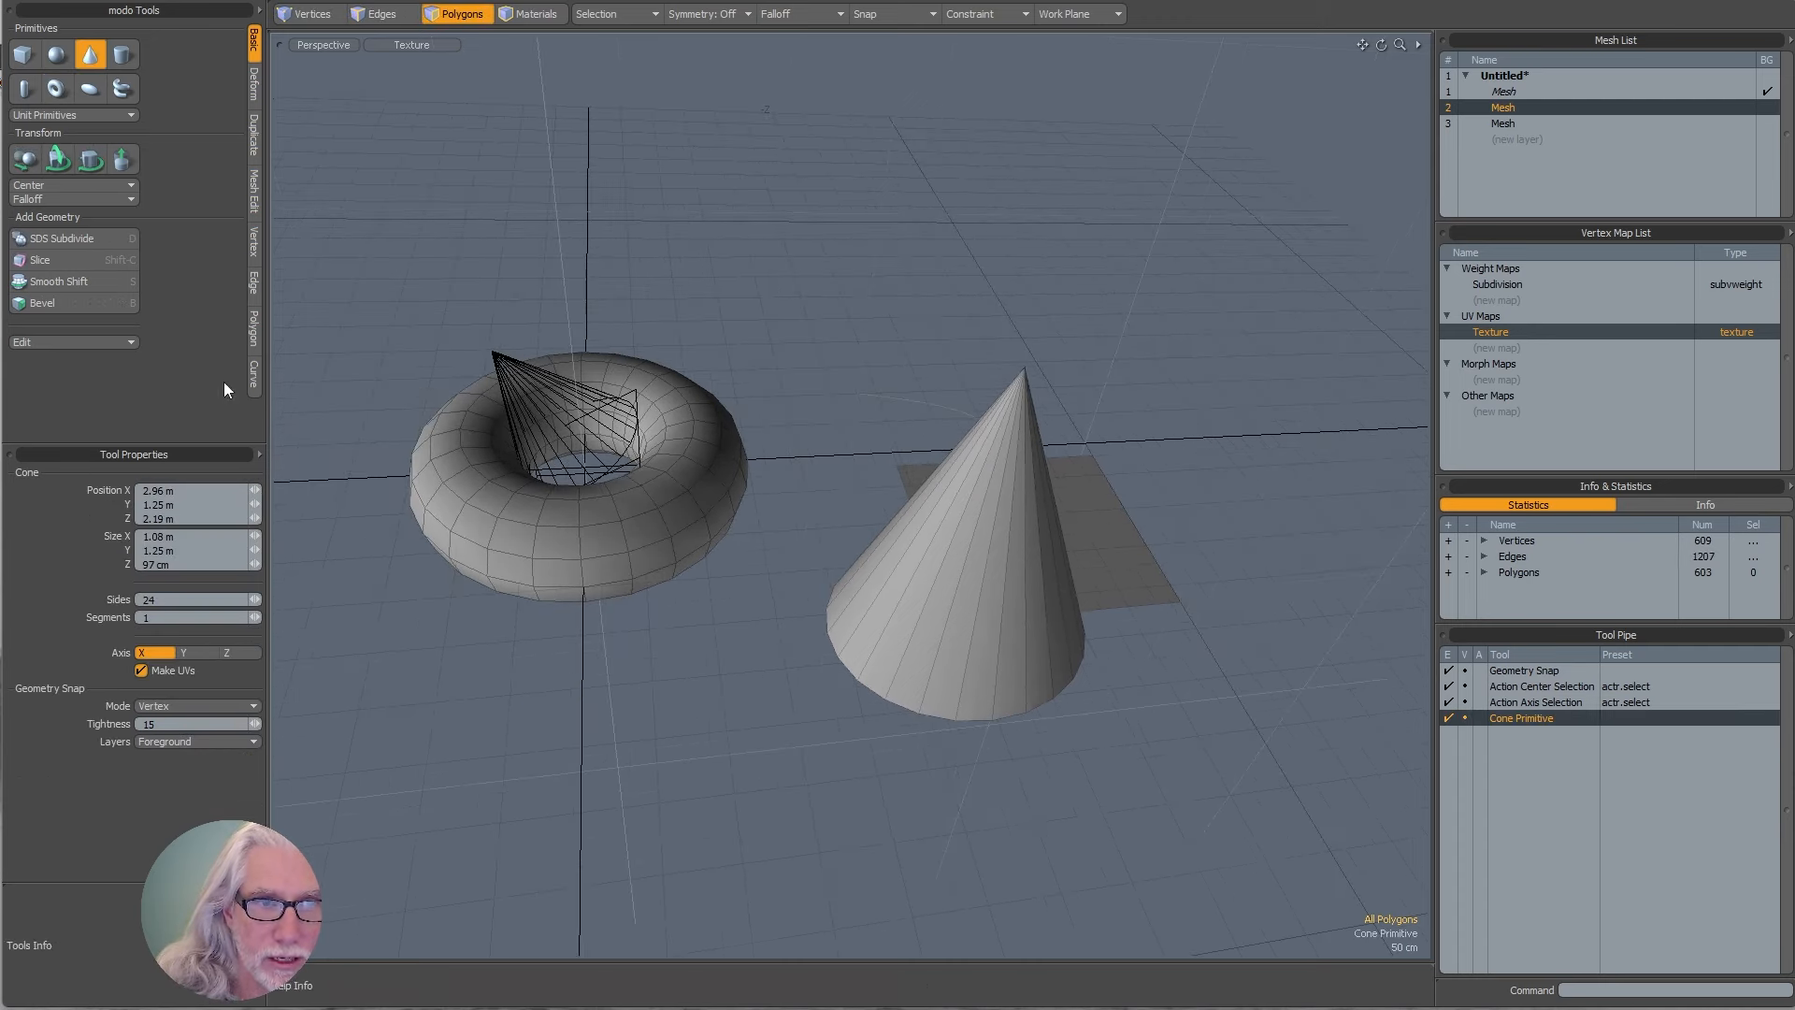
{"action": "left_click_drag", "start_coordinate": [1033, 343], "coordinate": [1299, 603], "text": "alt"}
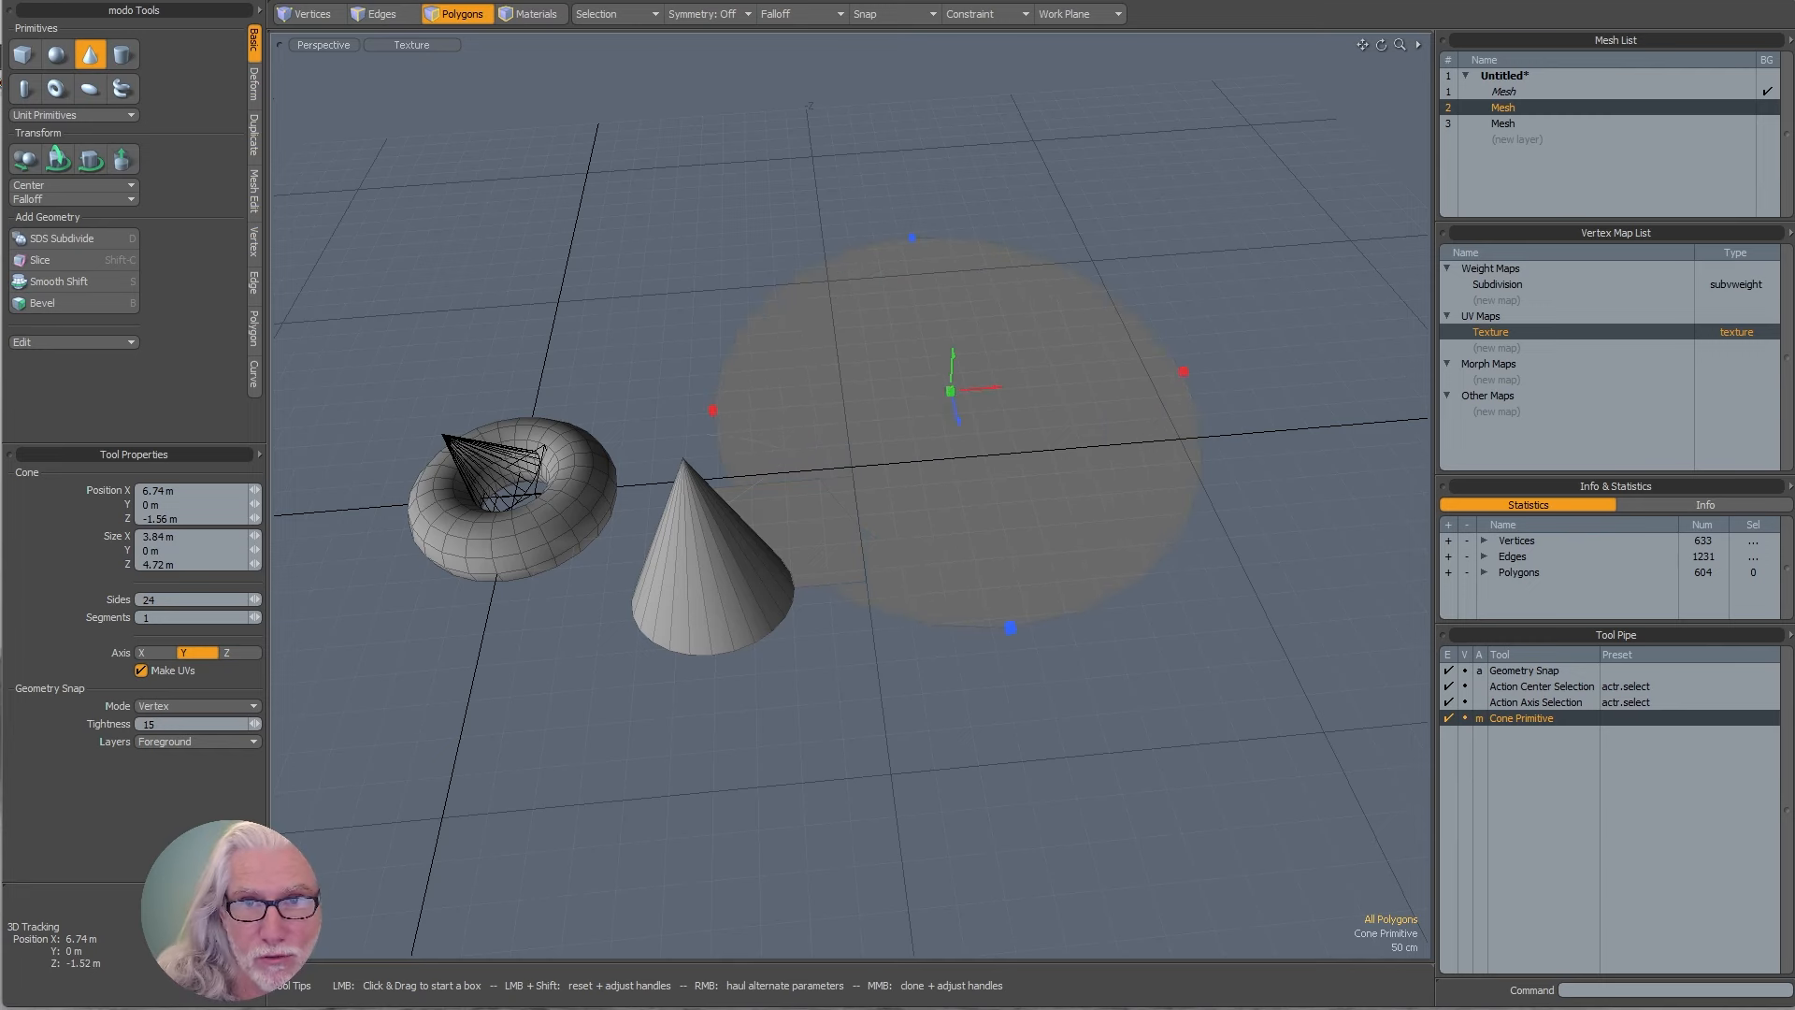
{"action": "left_click_drag", "start_coordinate": [950, 391], "coordinate": [966, 107]}
{"action": "key", "text": "ctrl+z"}
{"action": "key", "text": "ctrl+z"}
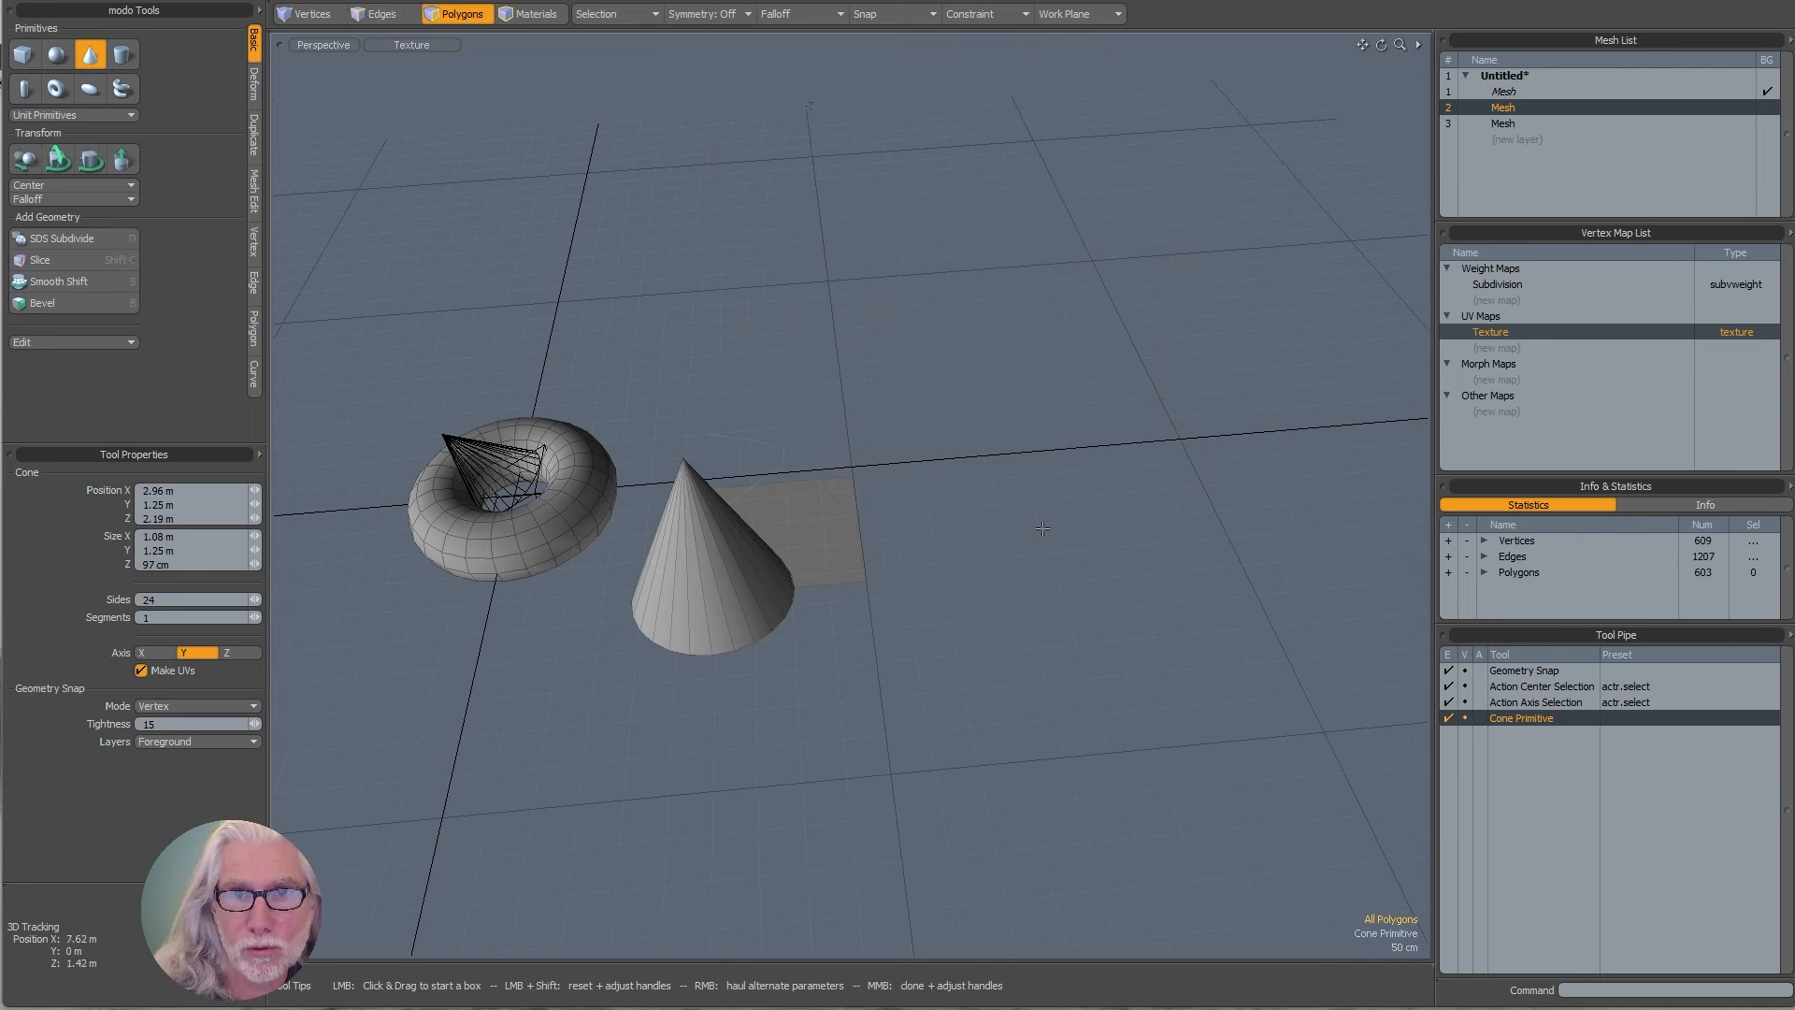
- Examine the Cylinder primitive and polygon Bevel properties, and look through the deform tools
{"action": "left_click_drag", "start_coordinate": [1040, 510], "coordinate": [1075, 477], "text": "alt"}
{"action": "left_click", "coordinate": [123, 56]}
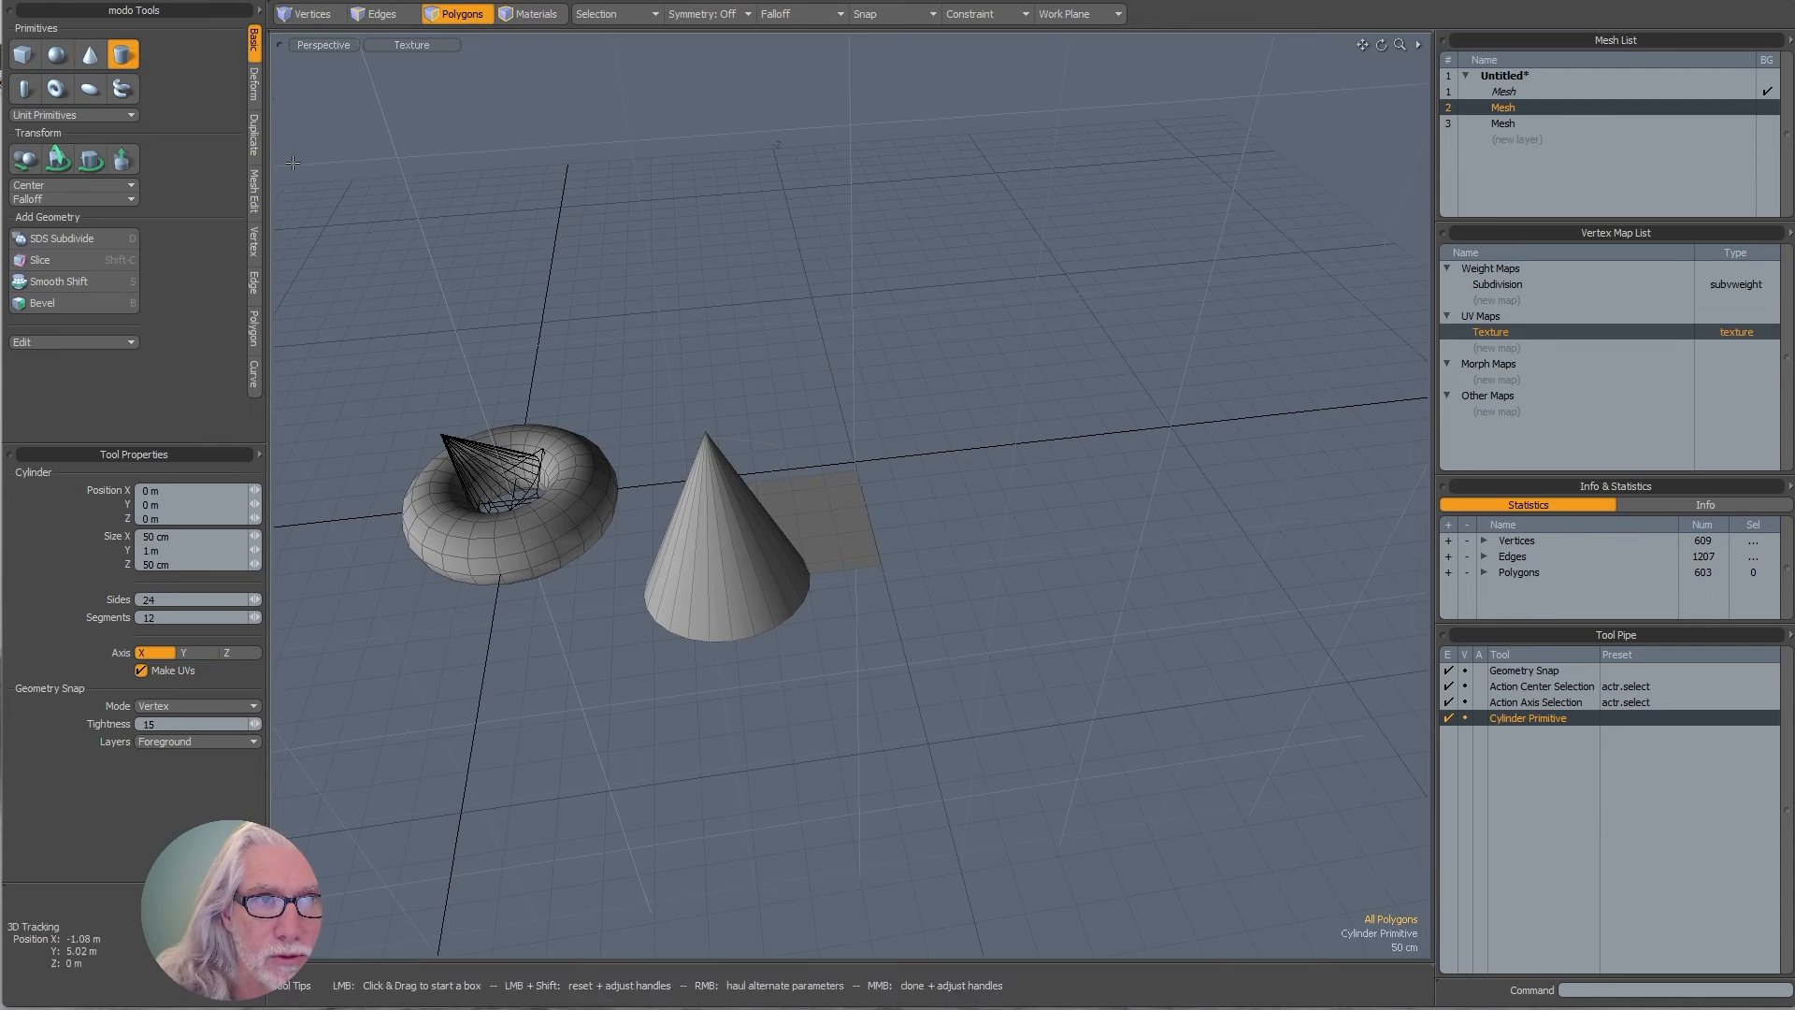
{"action": "left_click", "coordinate": [134, 60]}
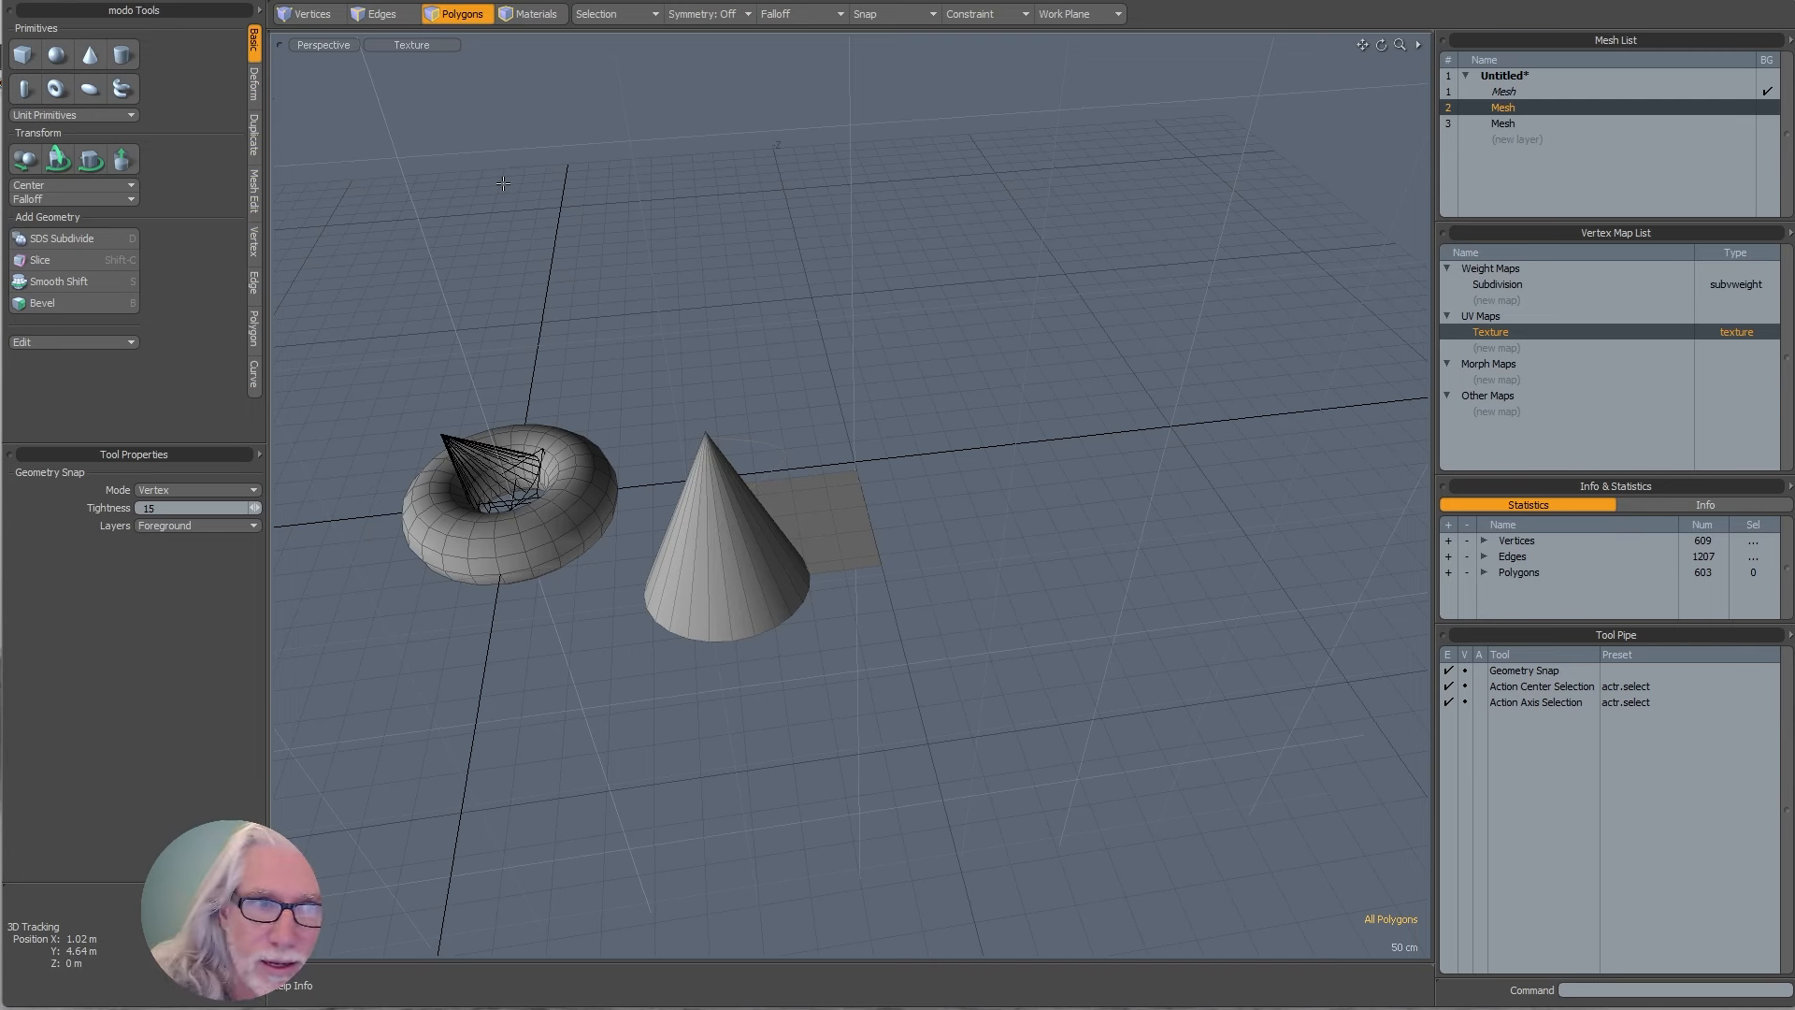
{"action": "left_click", "coordinate": [93, 302]}
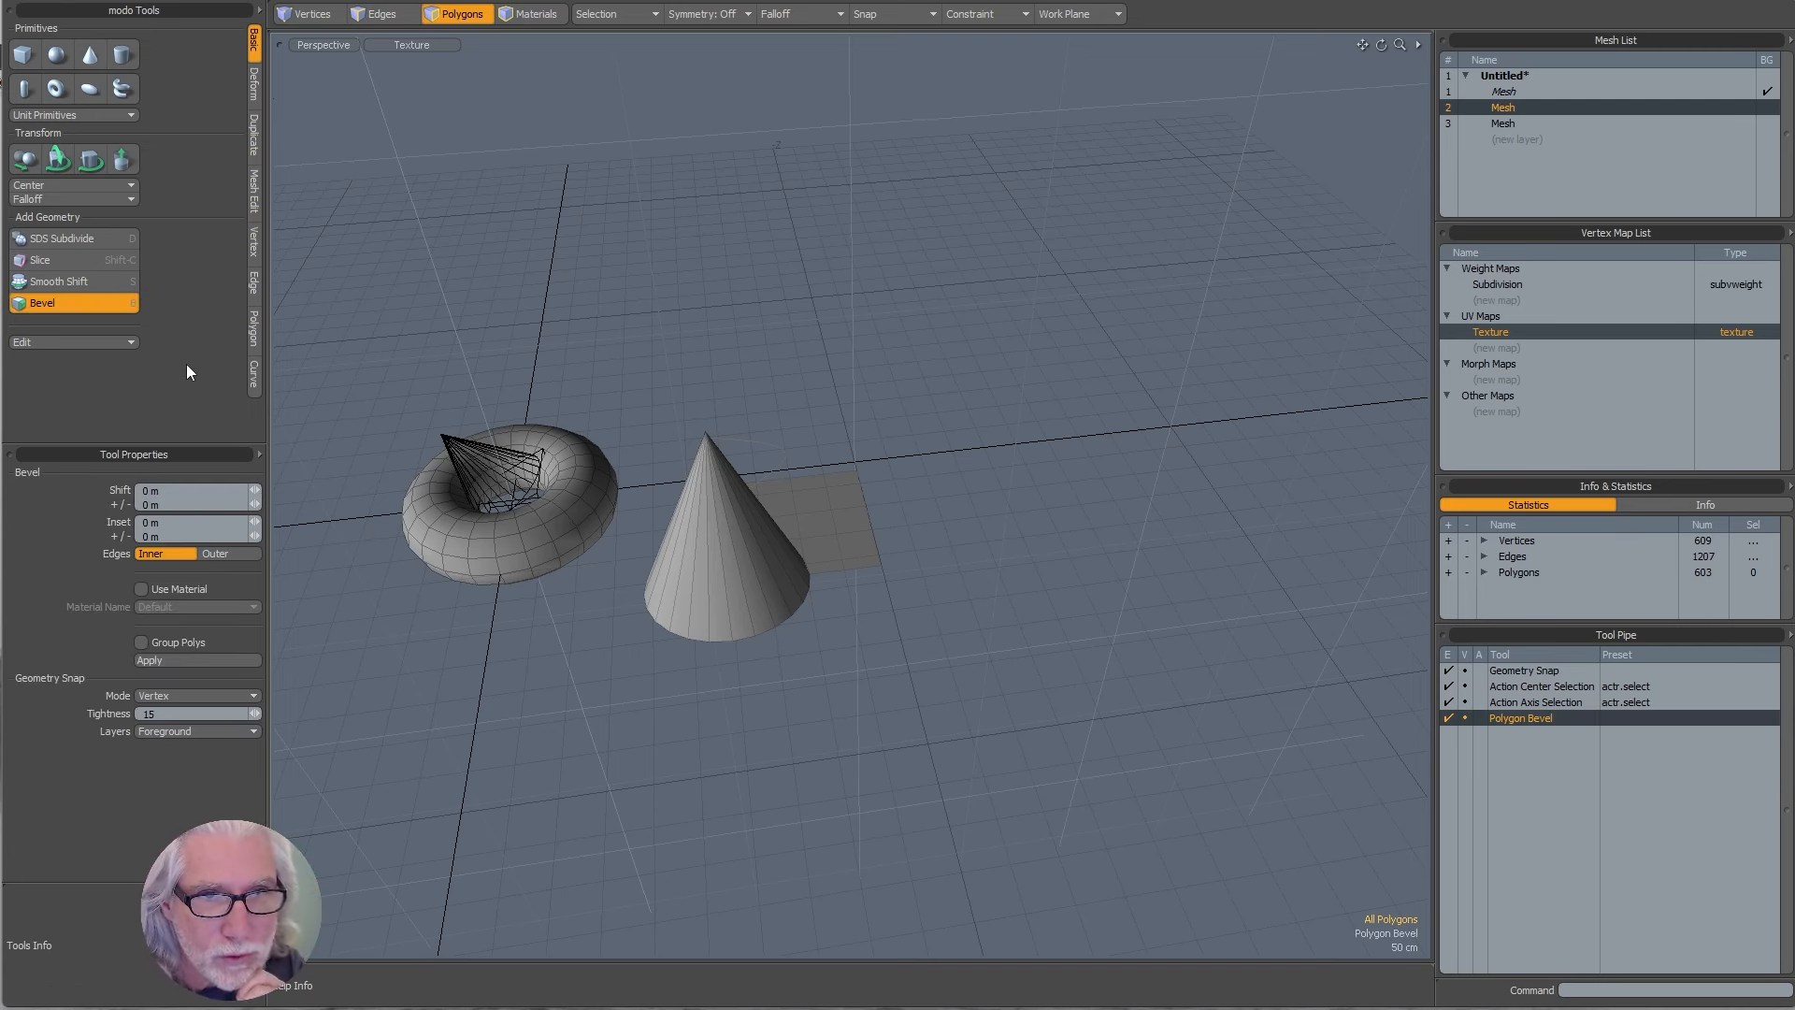
{"action": "key", "text": "space"}
{"action": "left_click", "coordinate": [258, 92]}
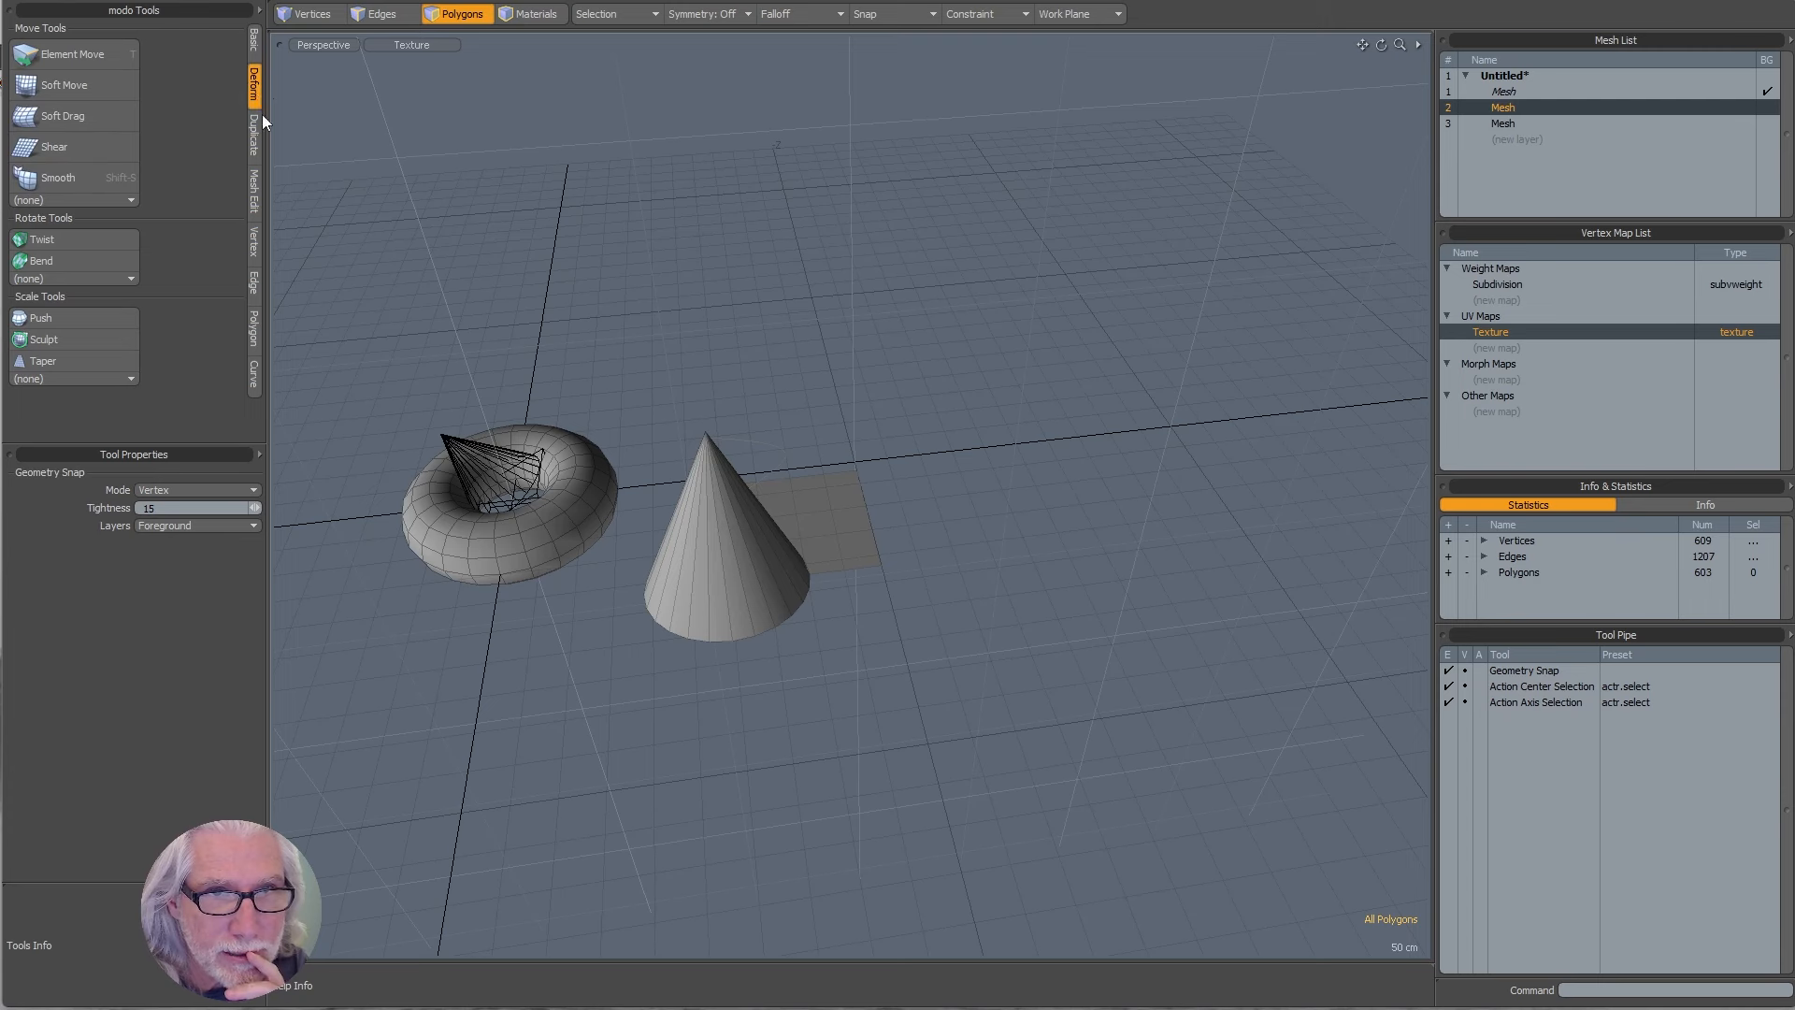
{"action": "left_click", "coordinate": [254, 42]}
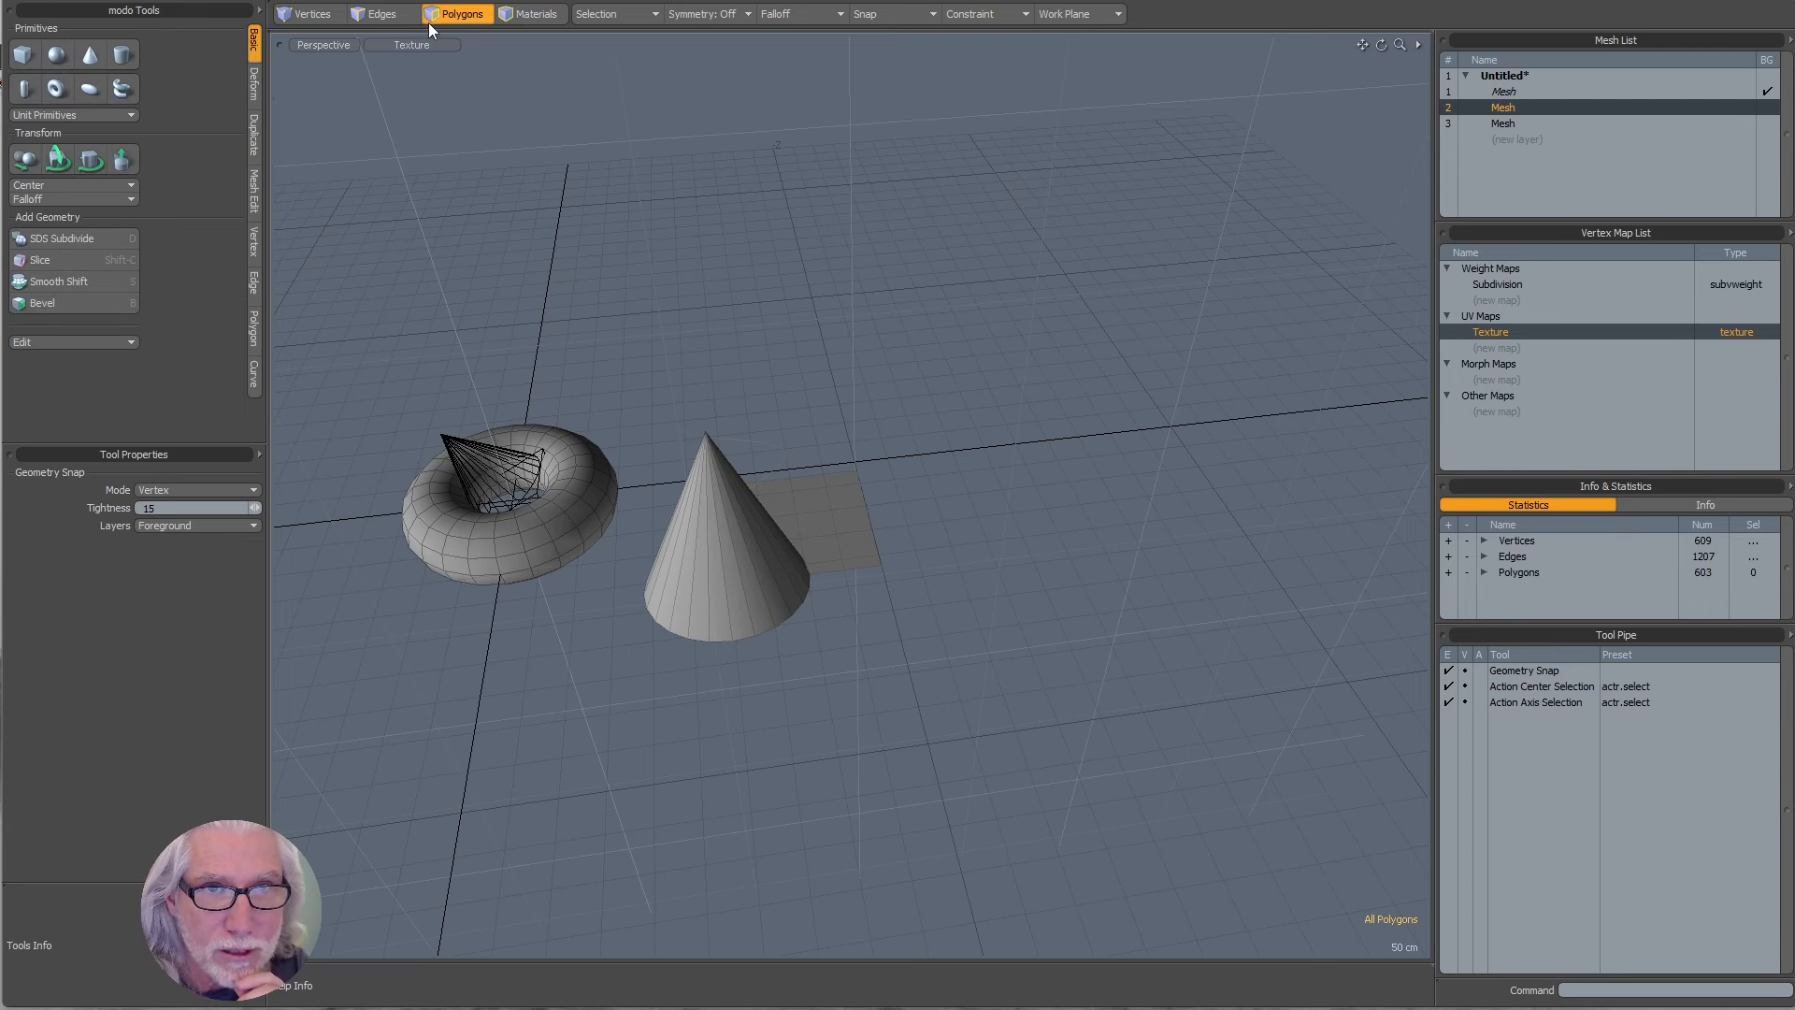
- Switch between edge and polygon selection modes to compare the basic tools, and examine the edge tool set
{"action": "left_click", "coordinate": [390, 18]}
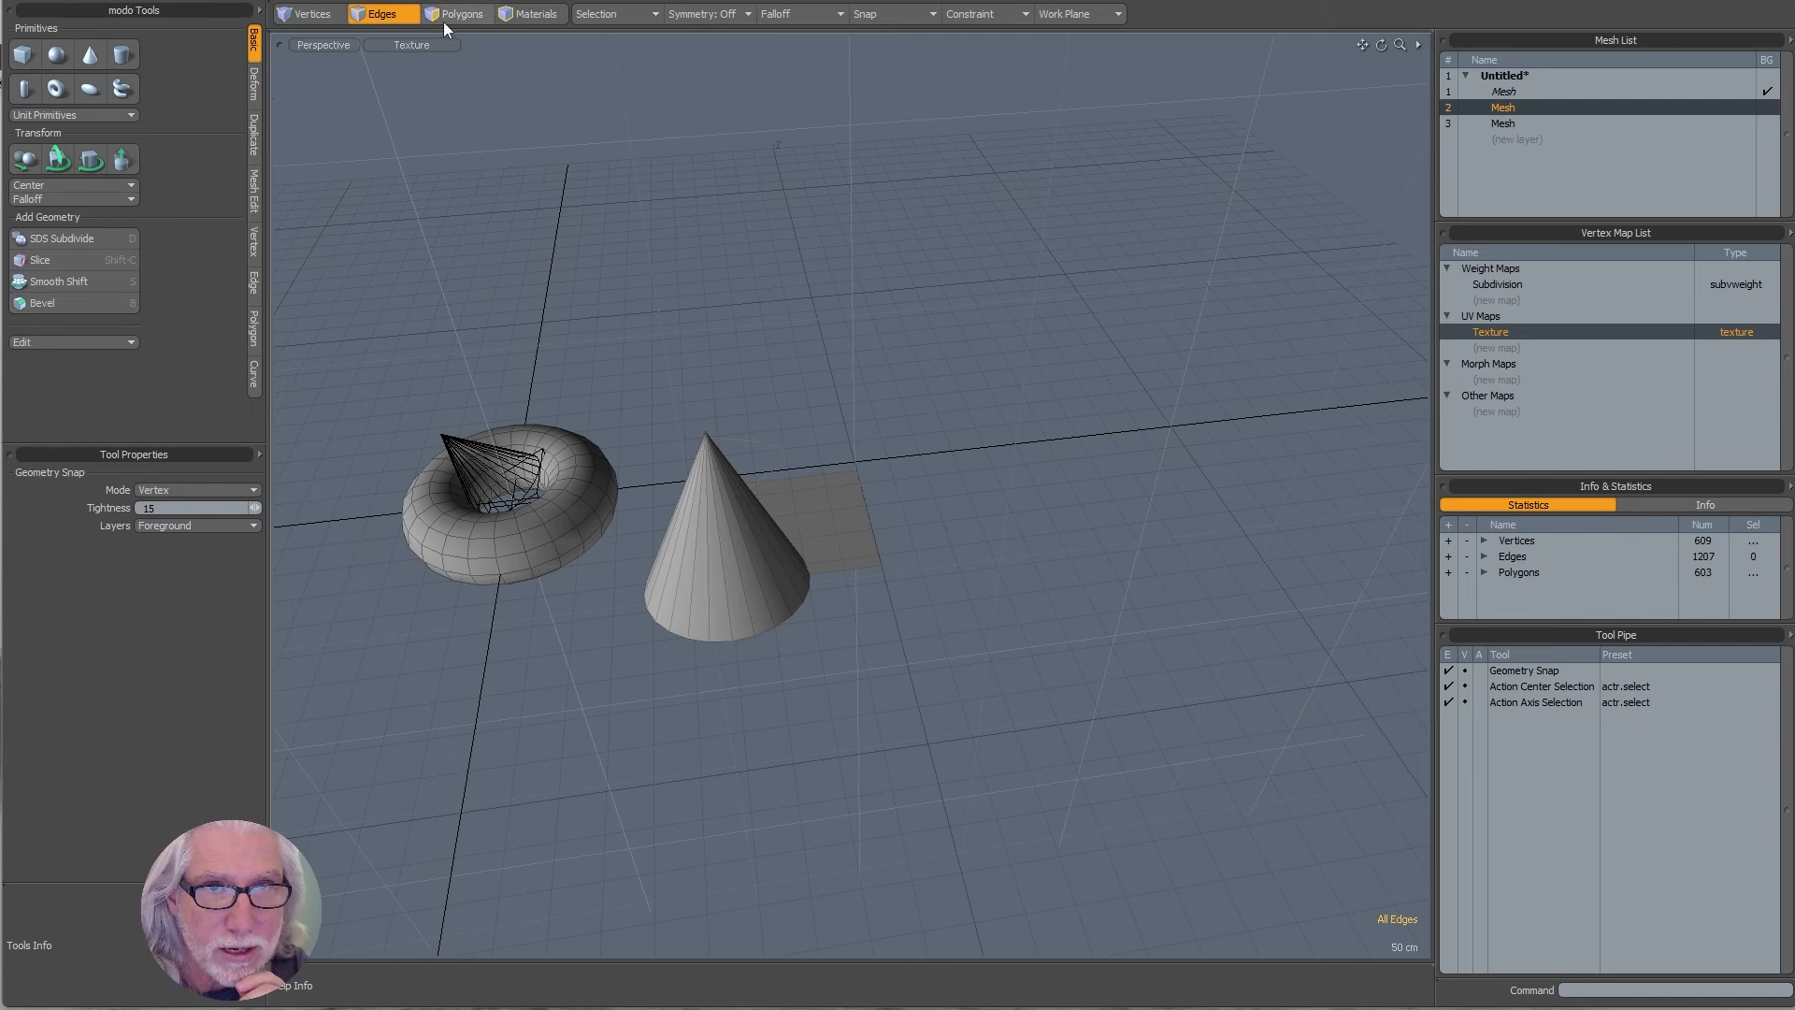
{"action": "left_click", "coordinate": [444, 19]}
{"action": "left_click", "coordinate": [367, 18]}
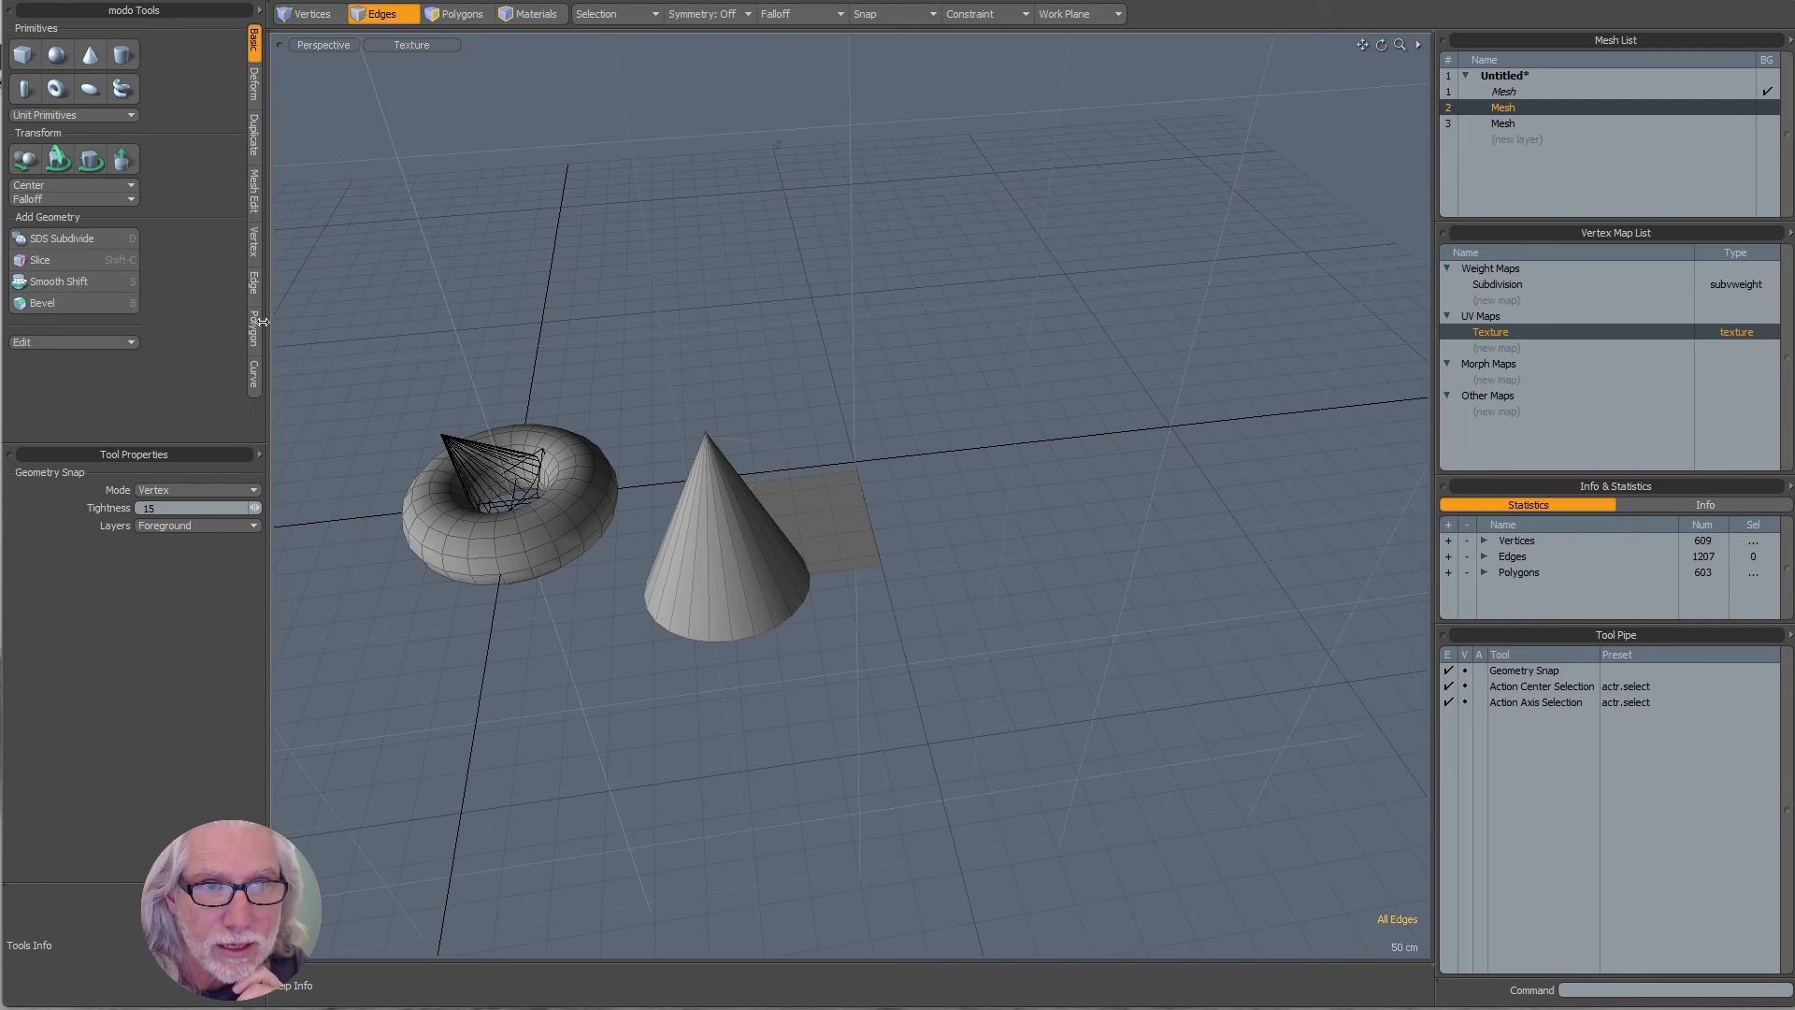
{"action": "left_click", "coordinate": [250, 282]}
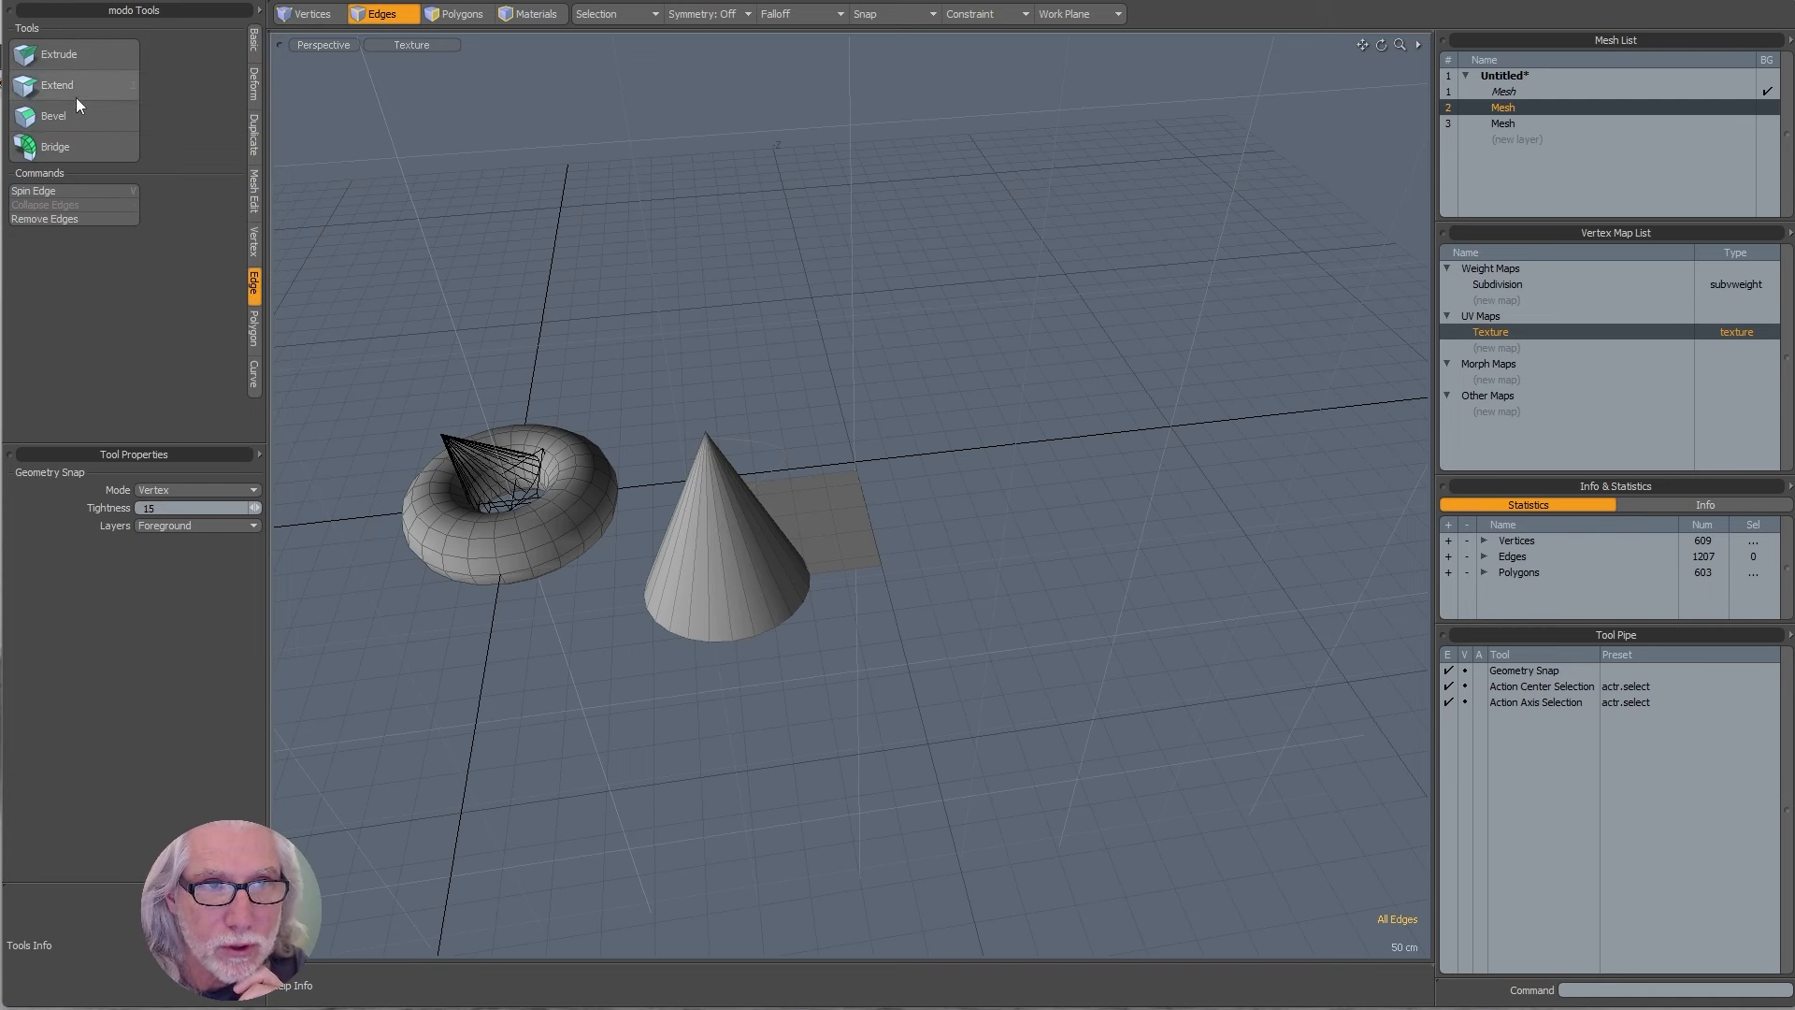
{"action": "left_click", "coordinate": [255, 39]}
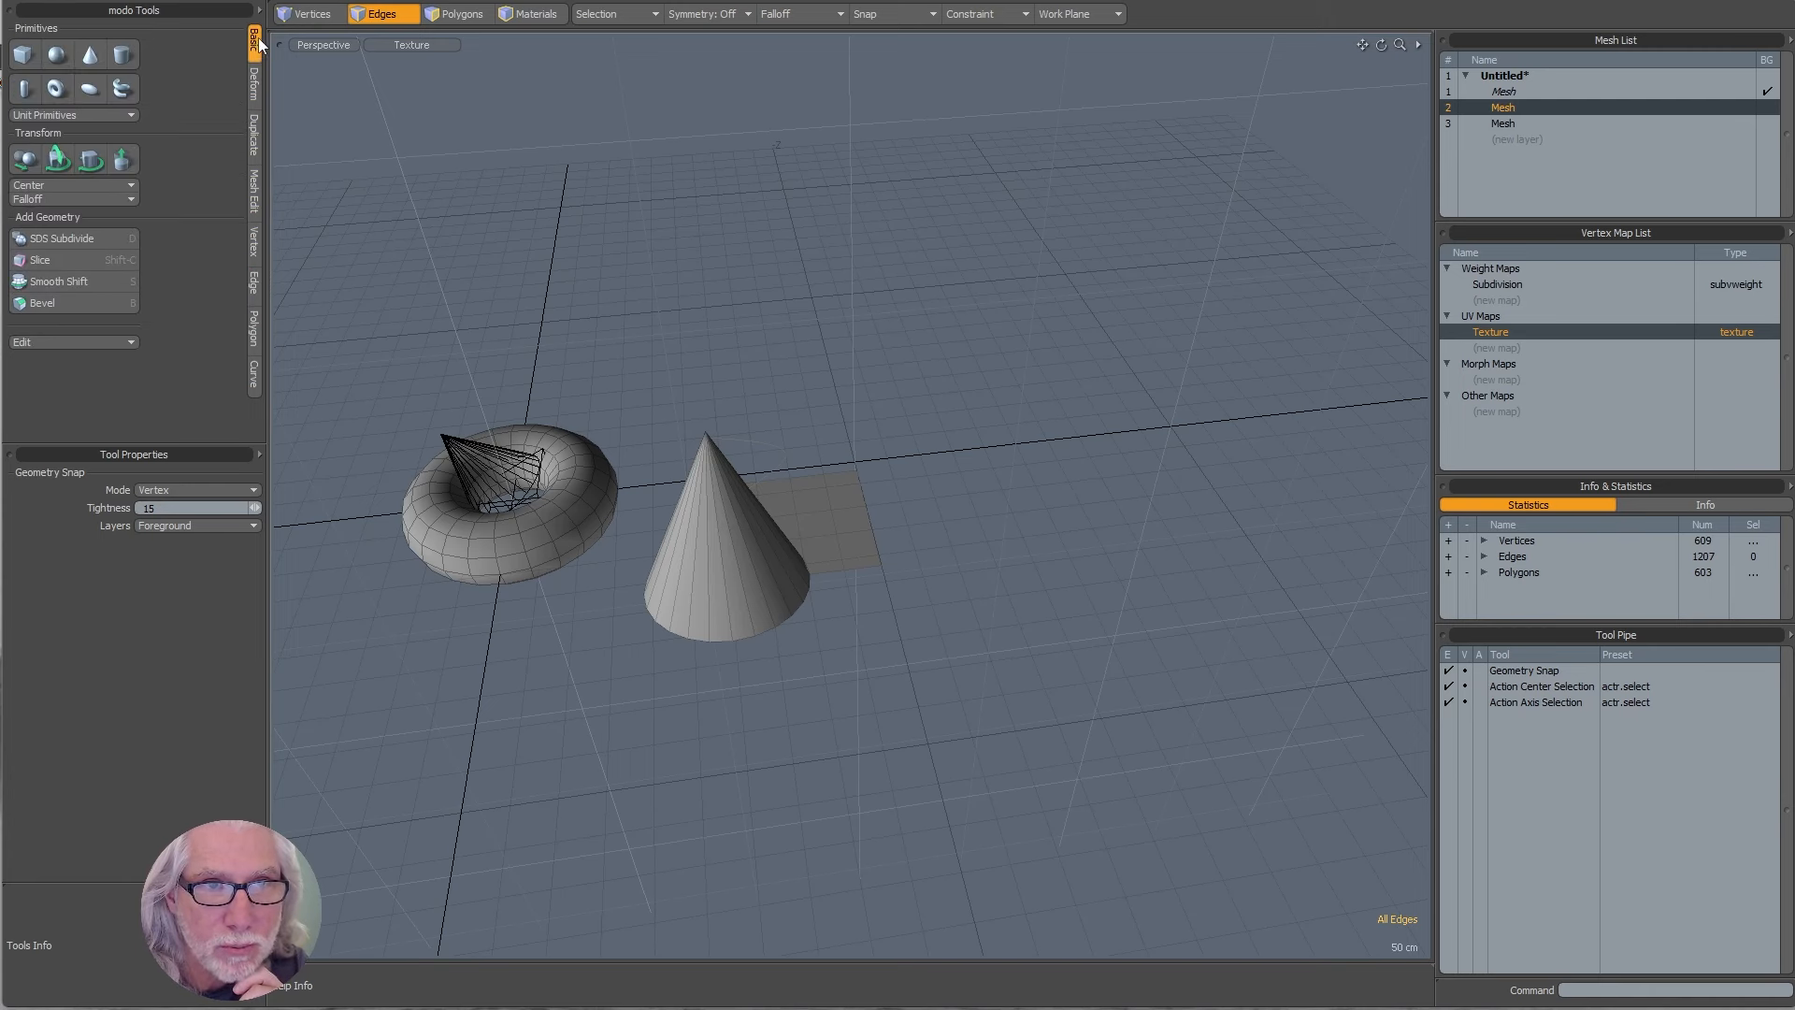
{"action": "left_click", "coordinate": [457, 17]}
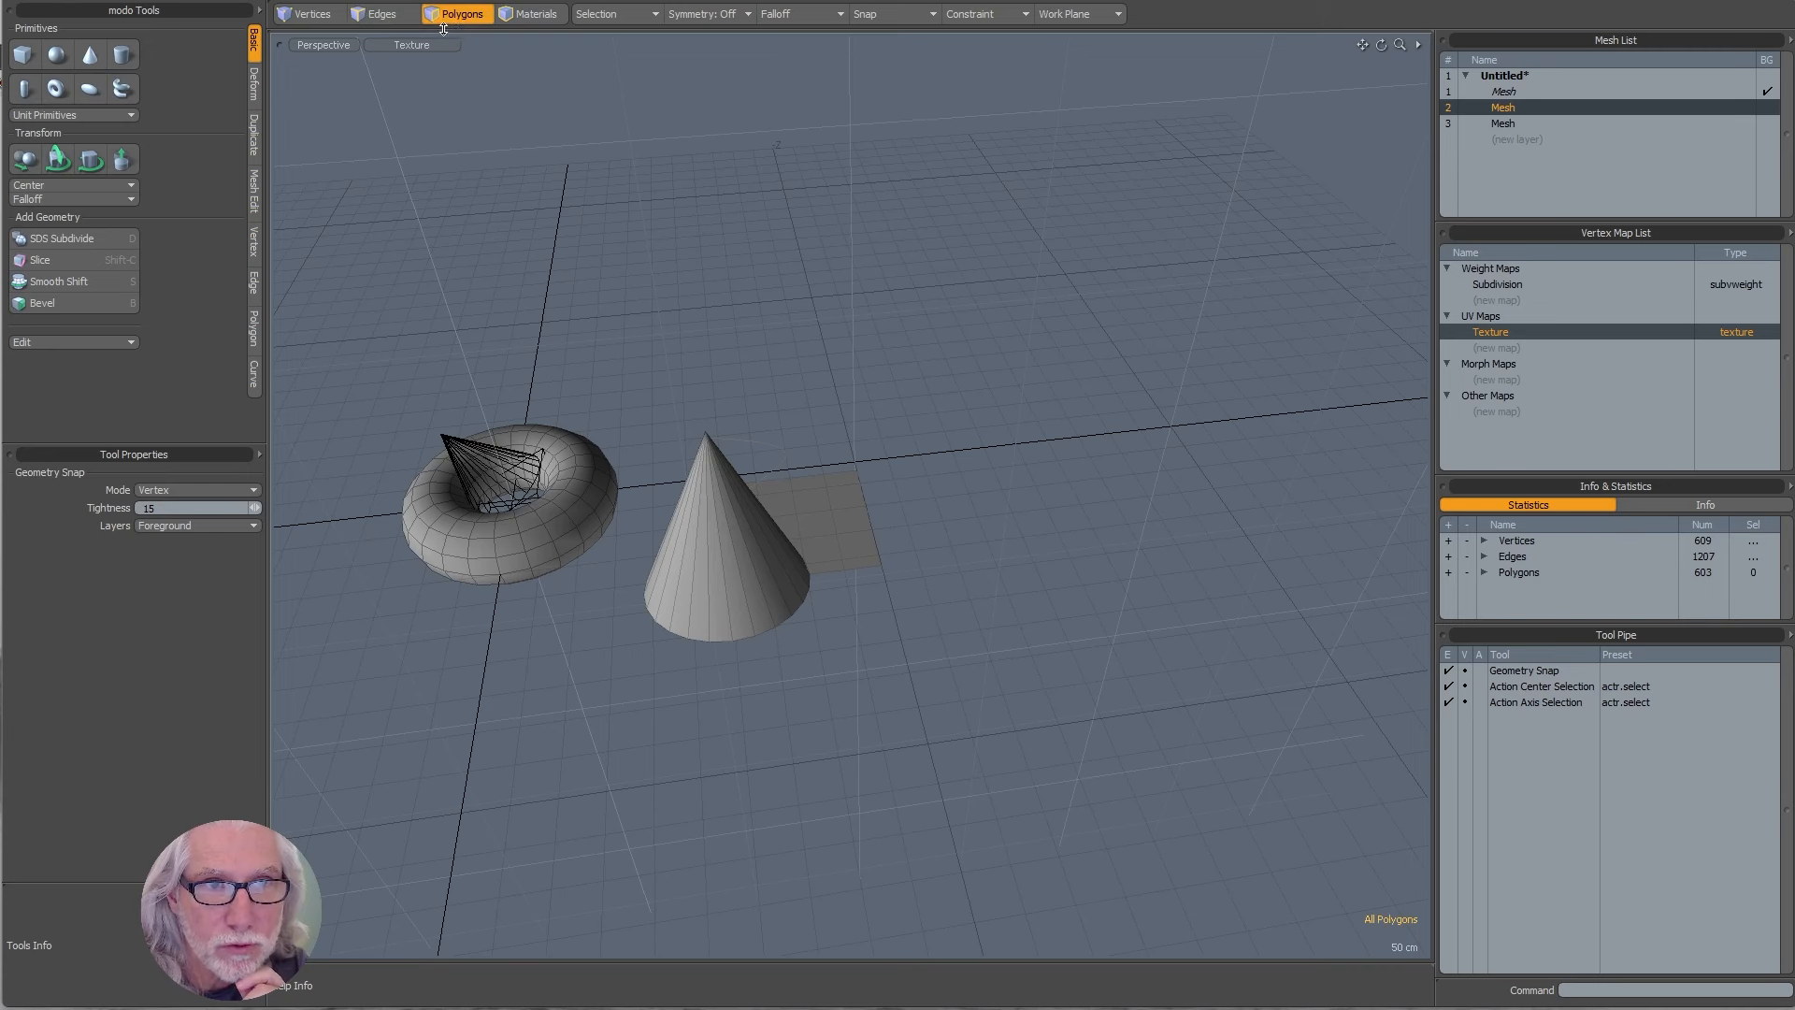
{"action": "left_click", "coordinate": [373, 17]}
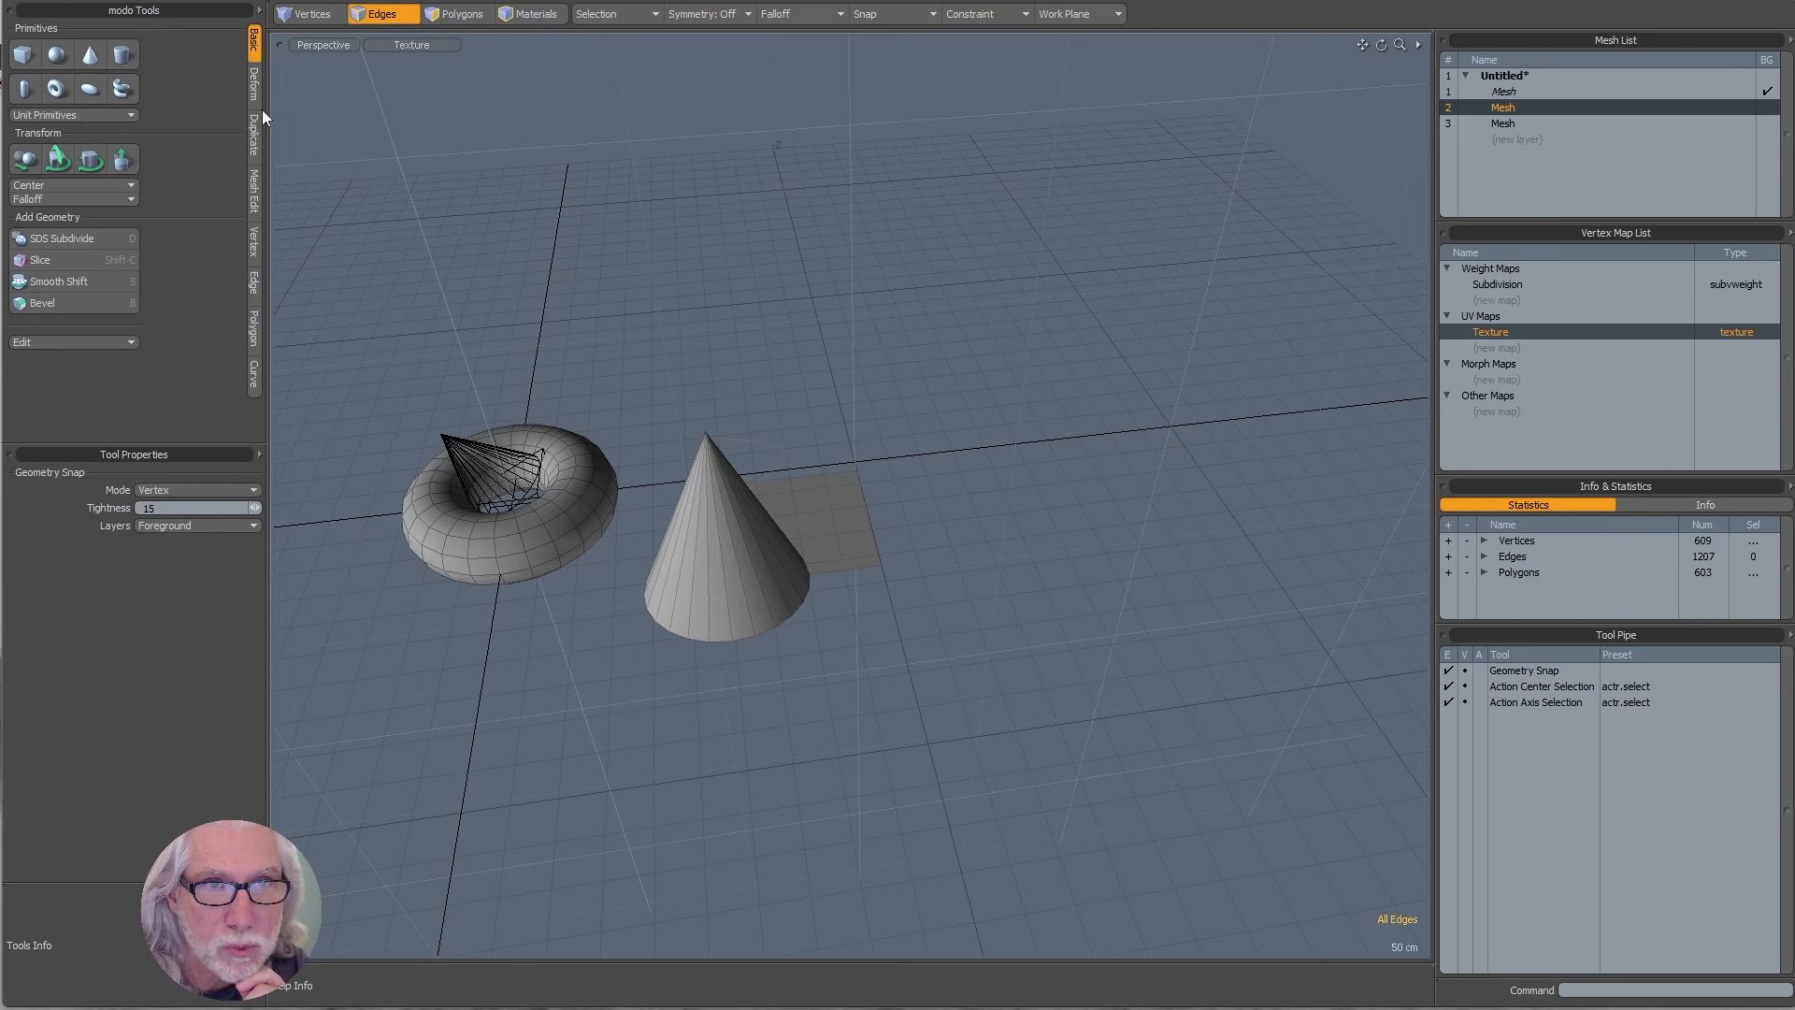
- Copy the large cone's polygons onto a new fourth mesh layer
{"action": "left_click", "coordinate": [308, 15]}
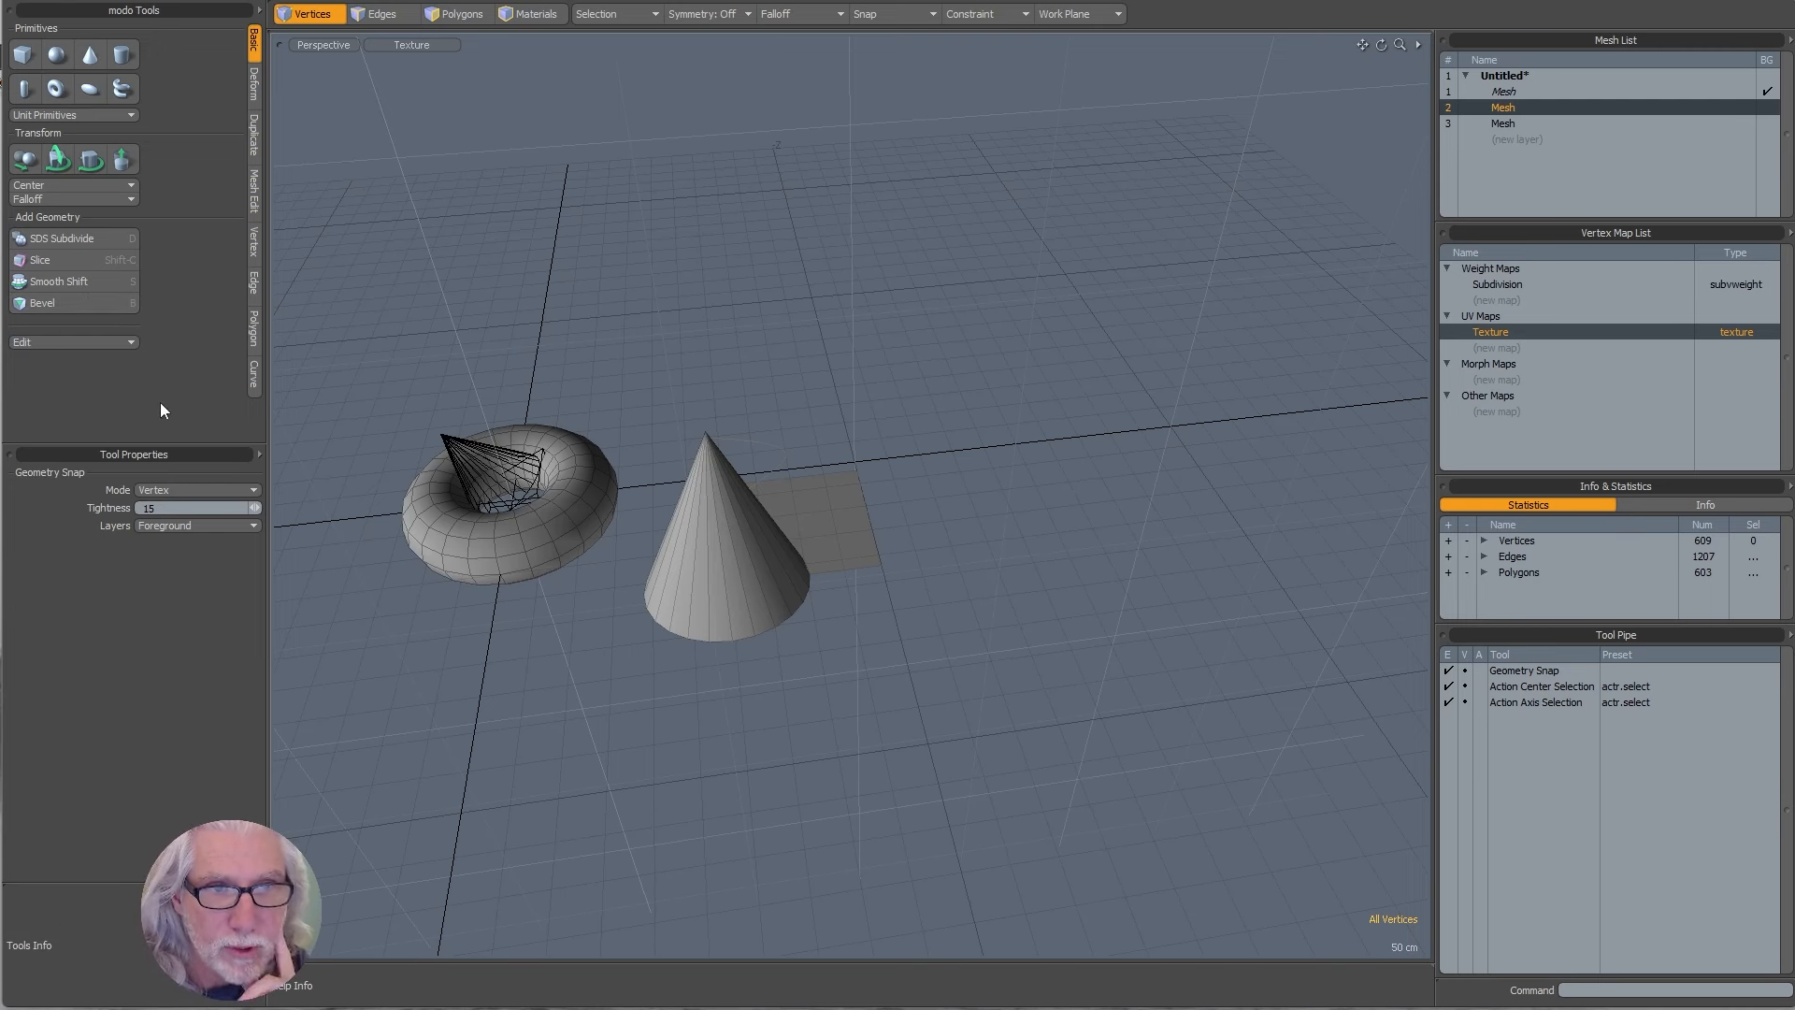
{"action": "key", "text": "3"}
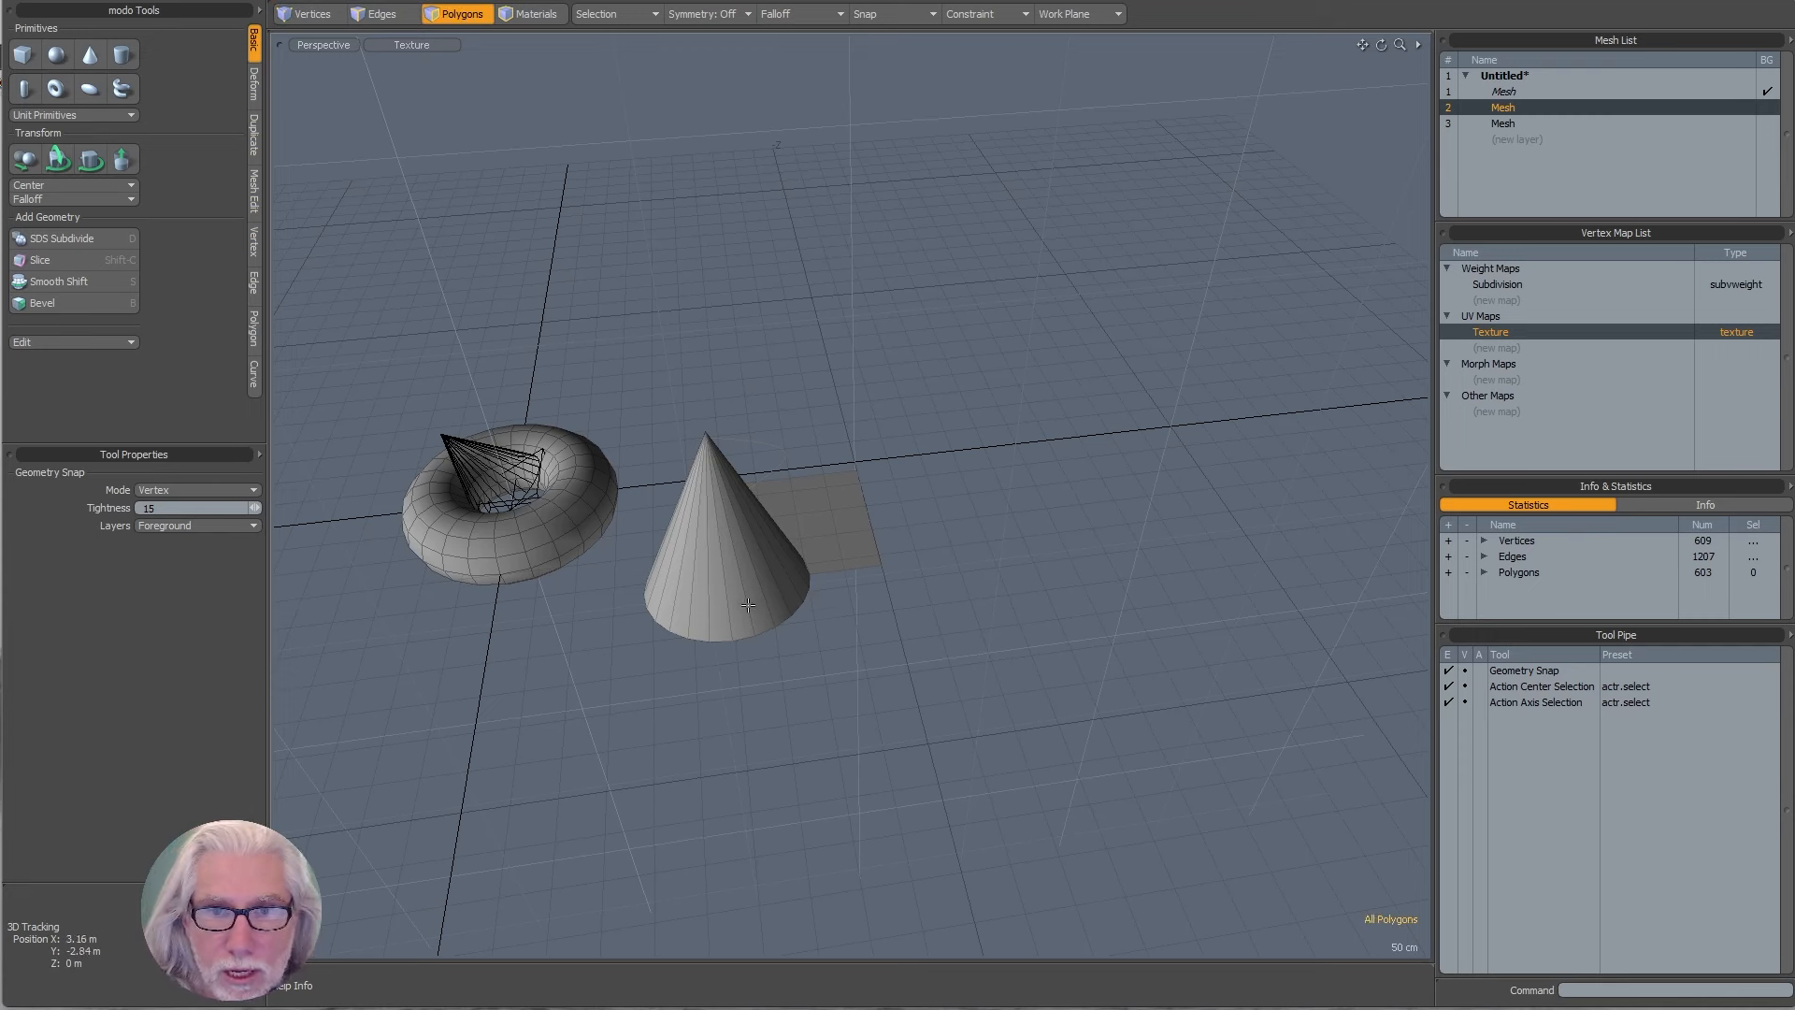
{"action": "double_click", "coordinate": [725, 603]}
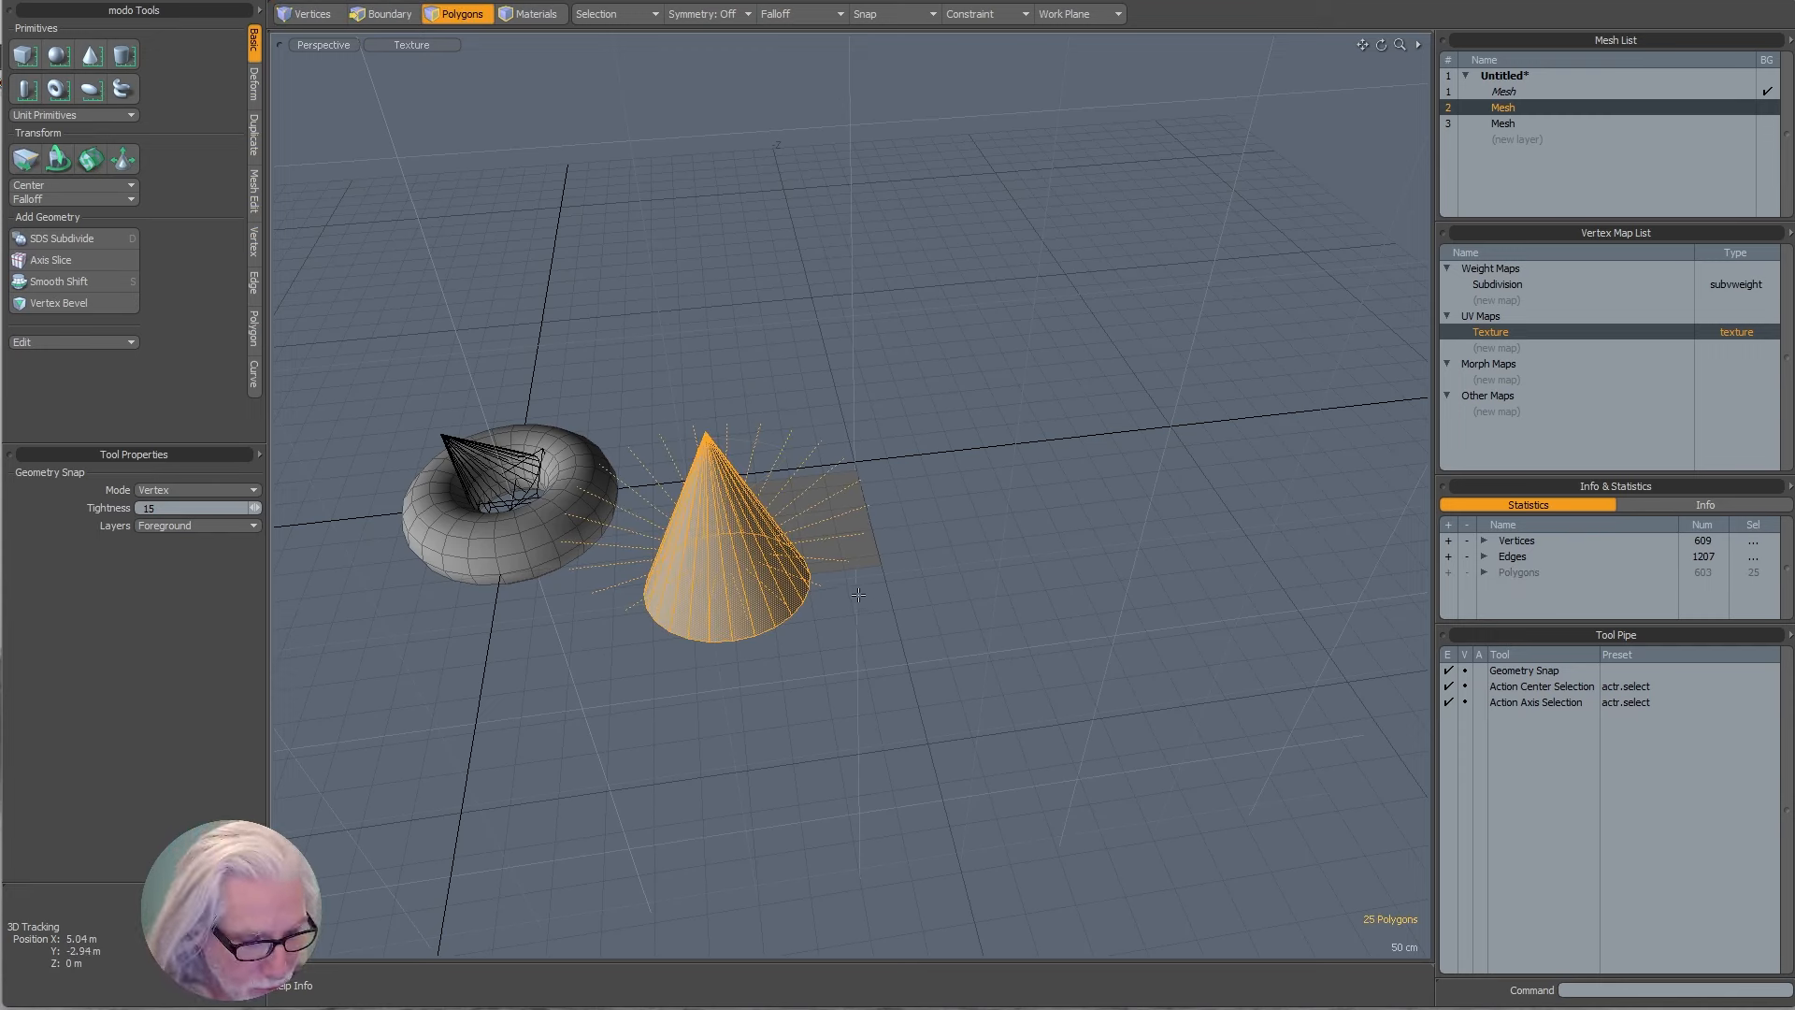
{"action": "left_click", "coordinate": [1517, 139]}
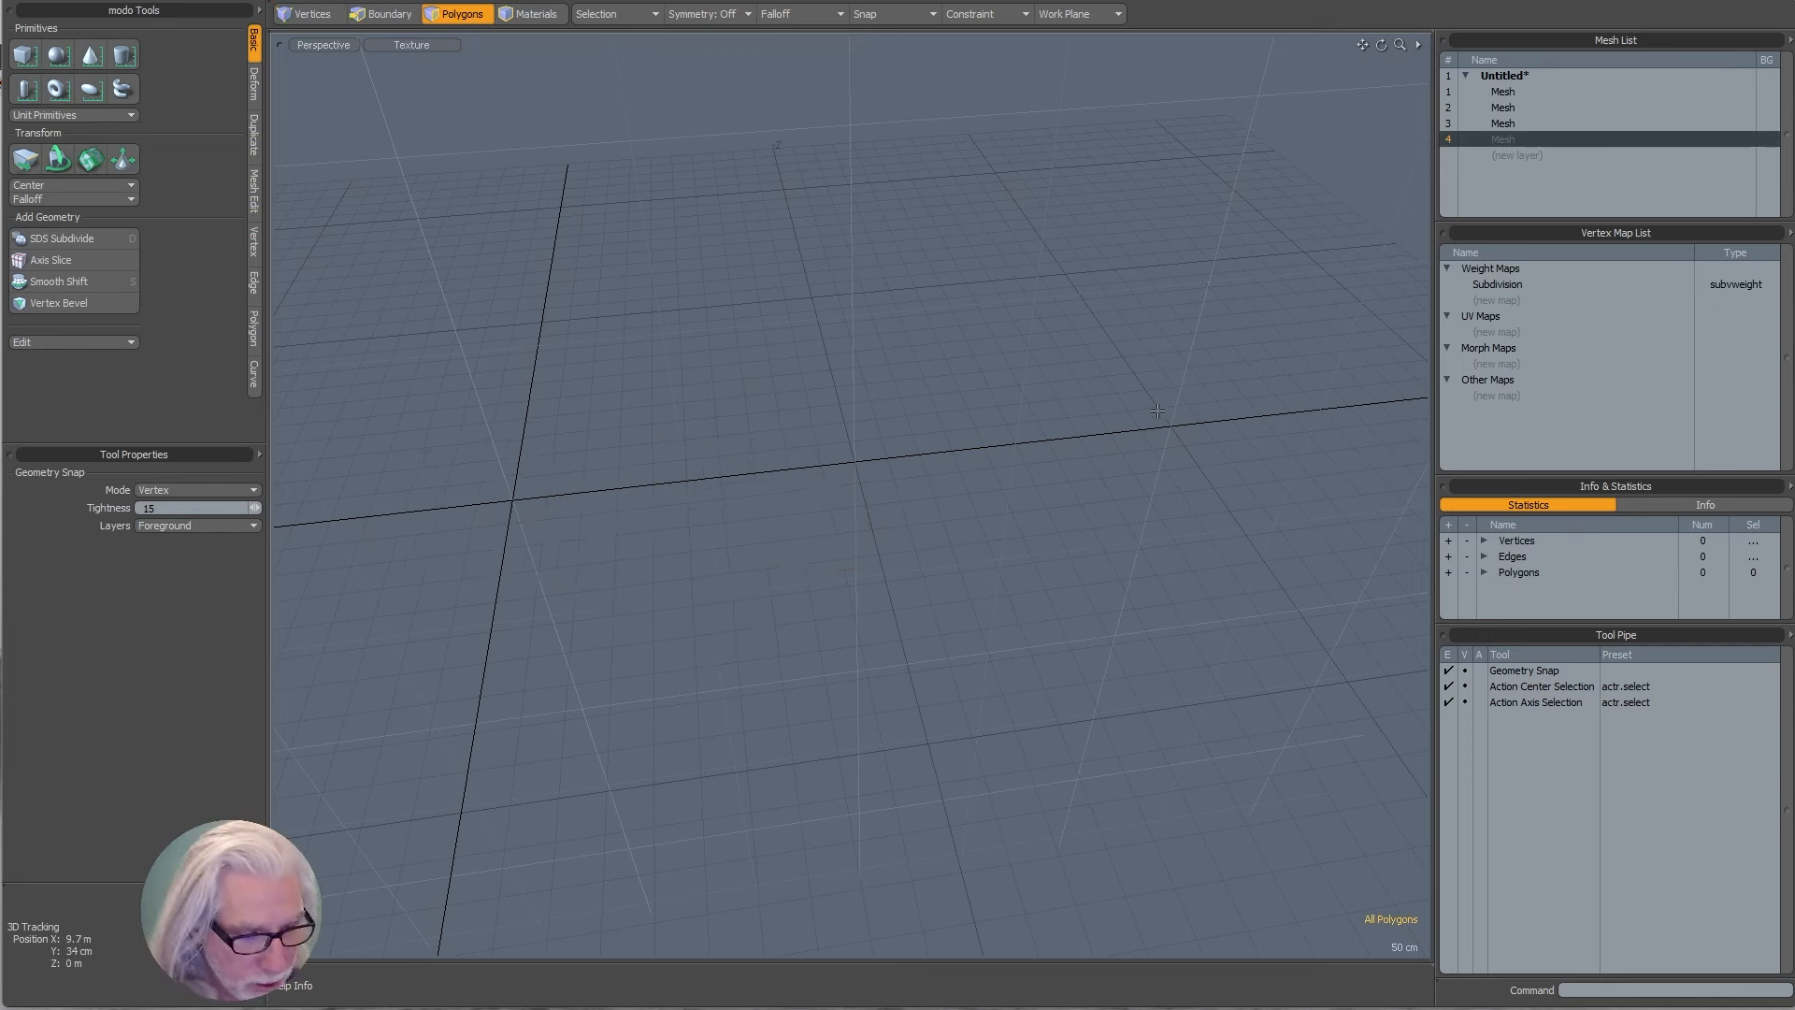
{"action": "key", "text": "ctrl+v"}
{"action": "left_click_drag", "start_coordinate": [841, 661], "coordinate": [819, 614], "text": "alt"}
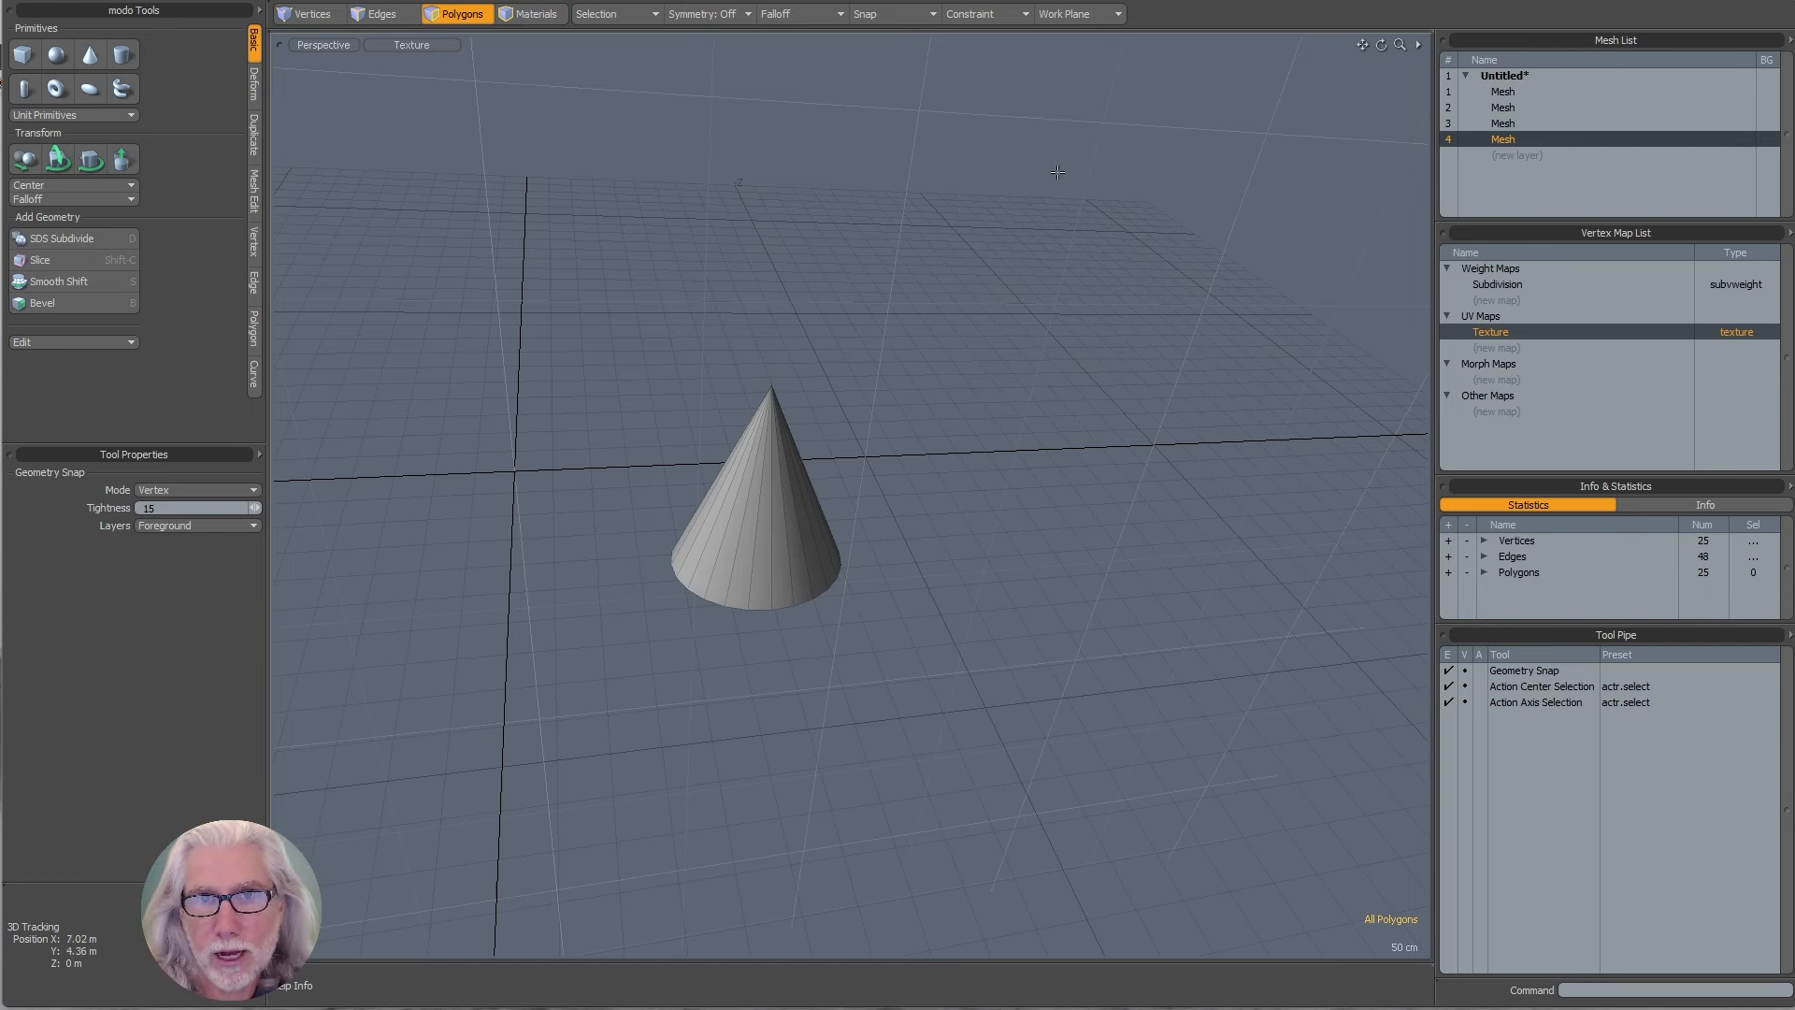
- Turn off geometry snapping and copy the fourth layer's cone onto a new fifth mesh layer
{"action": "left_click", "coordinate": [882, 13]}
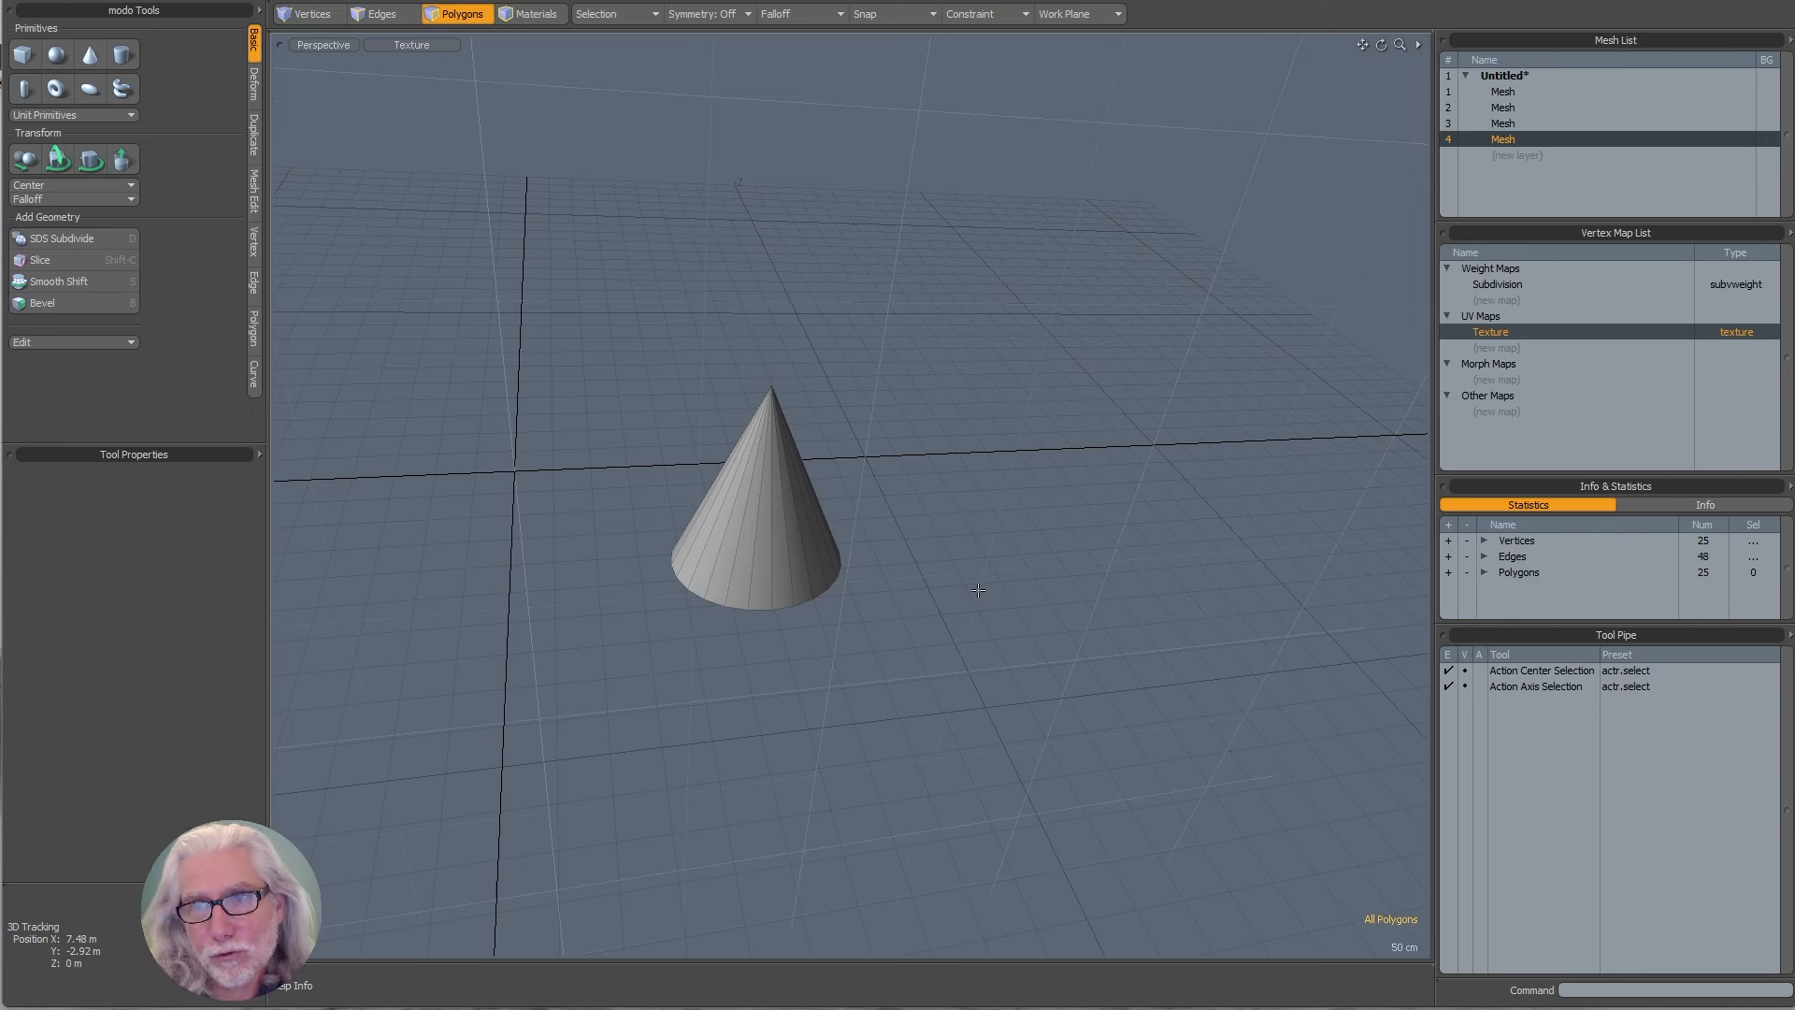
{"action": "left_click", "coordinate": [1519, 154]}
{"action": "left_click", "coordinate": [1505, 140]}
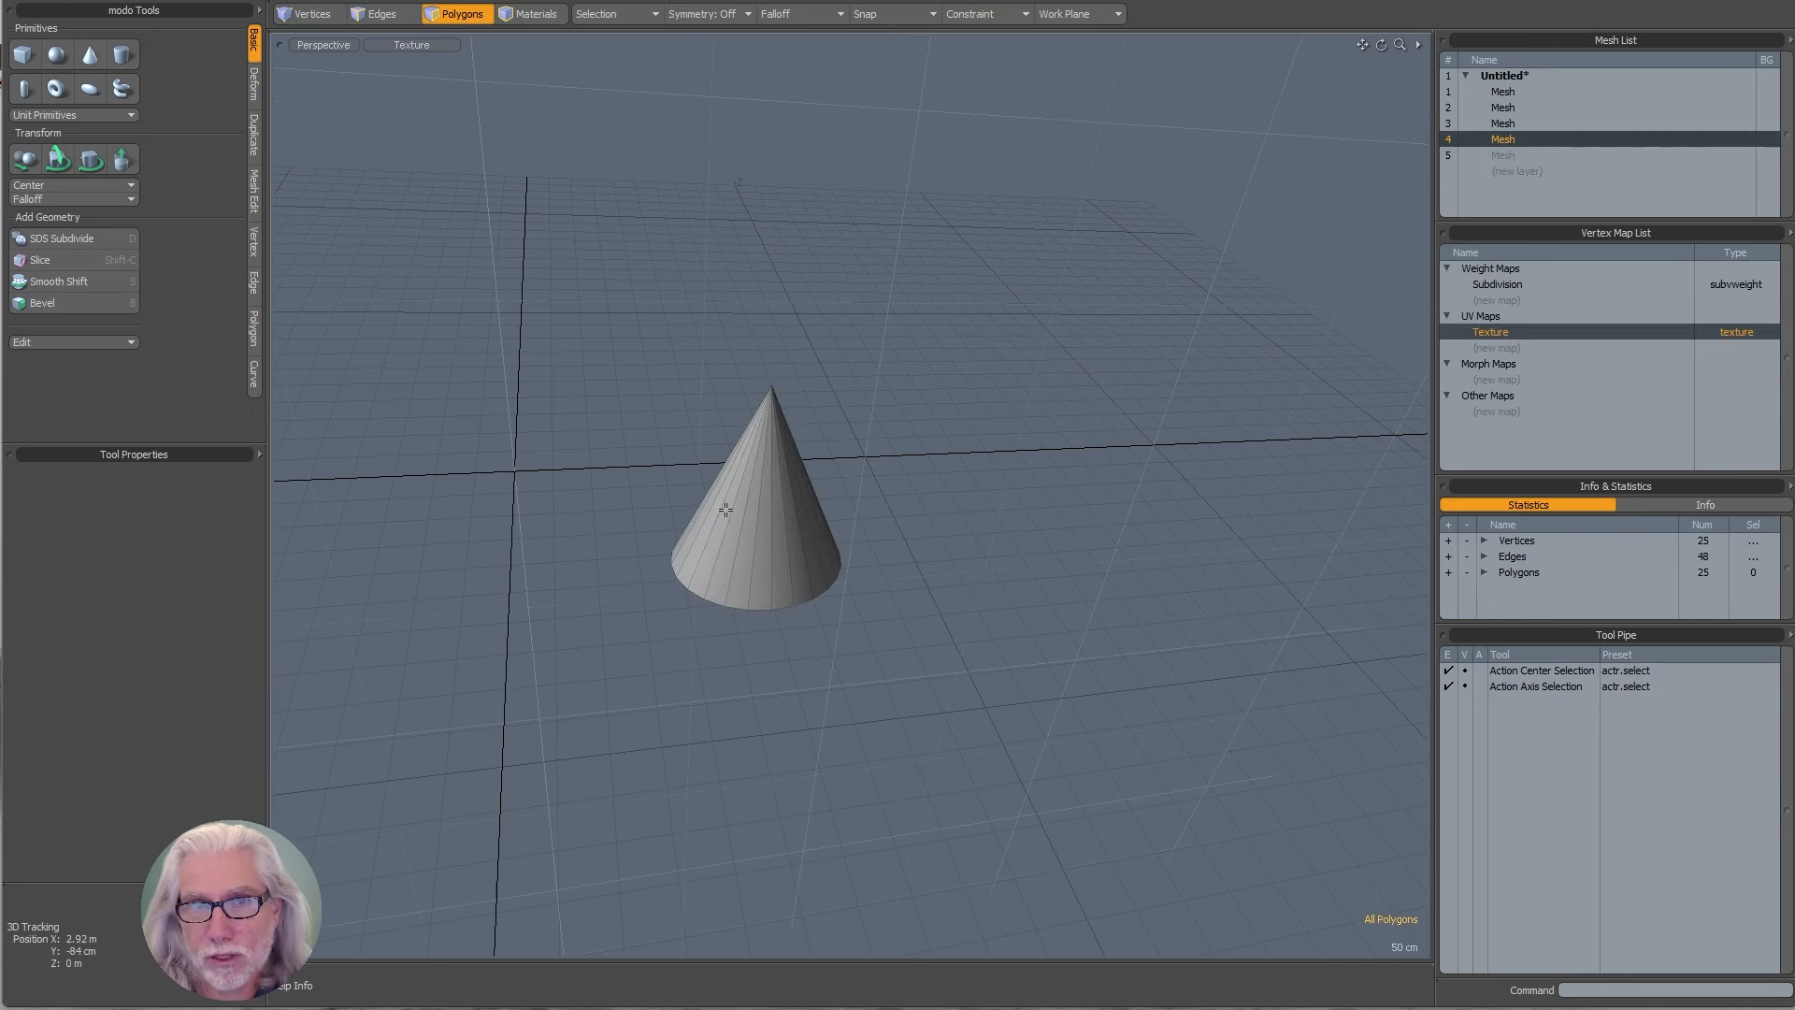
{"action": "double_click", "coordinate": [762, 496]}
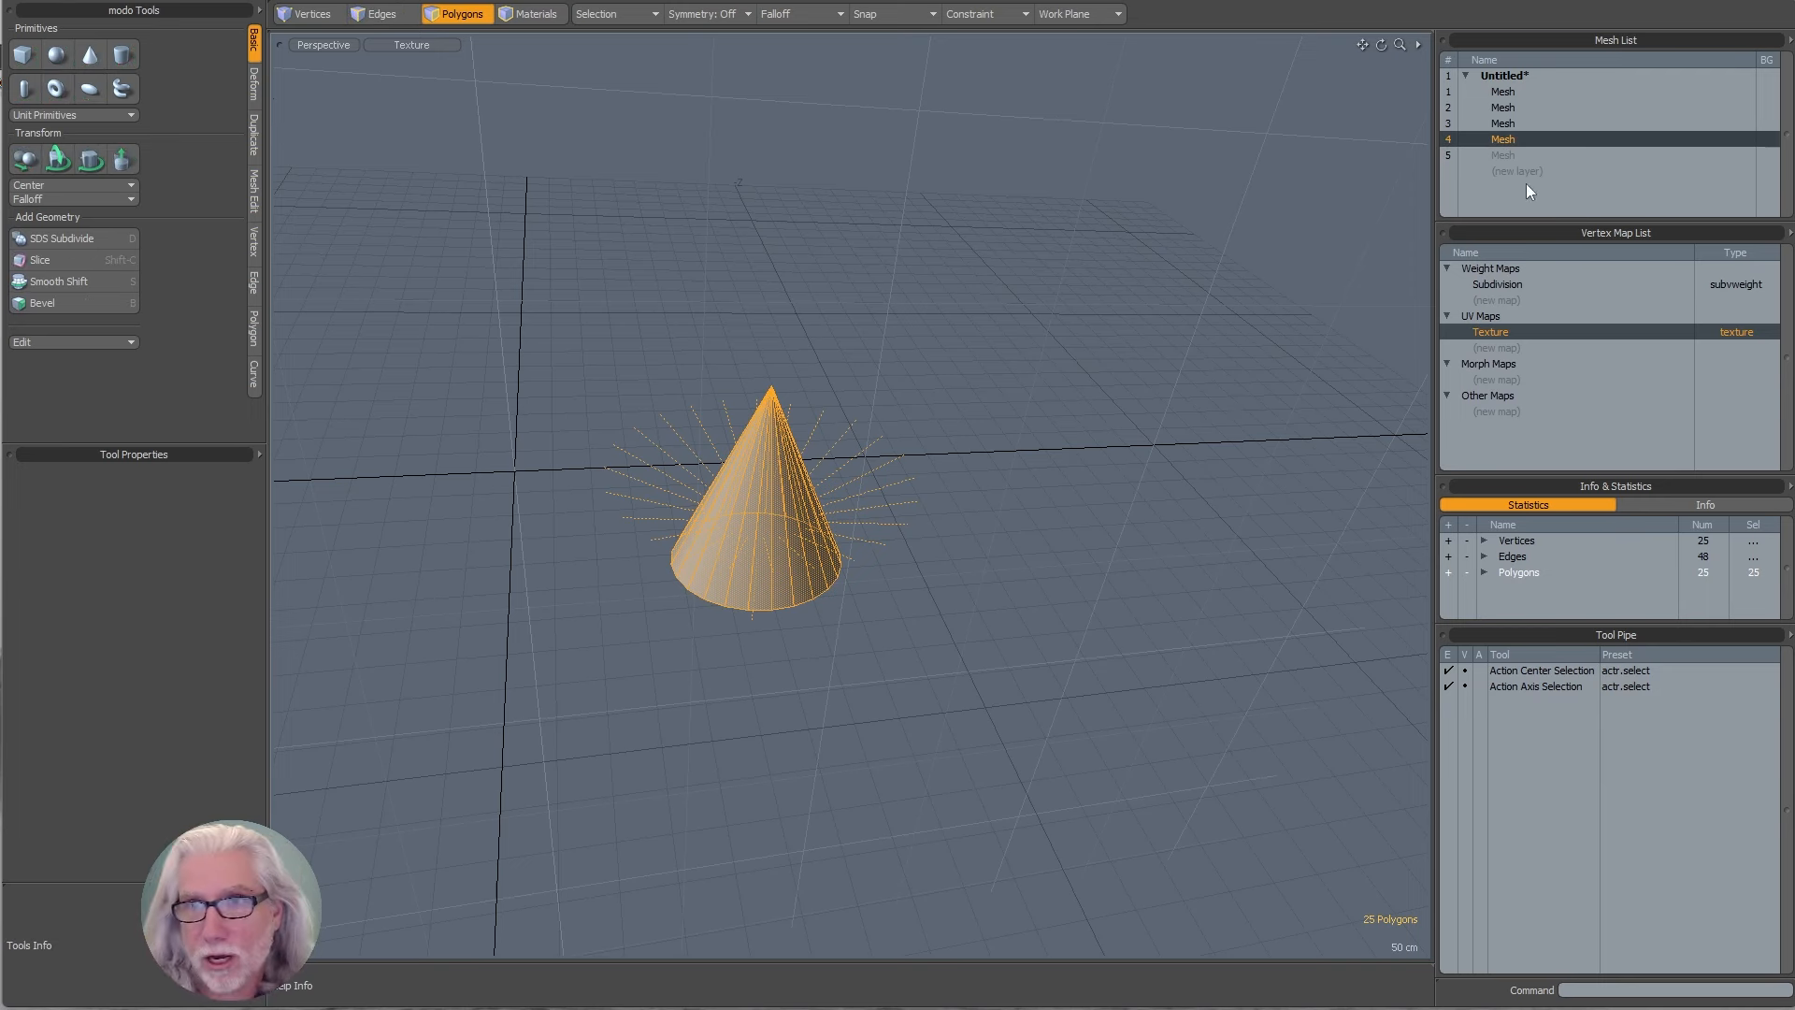
{"action": "left_click", "coordinate": [1511, 155]}
{"action": "key", "text": "ctrl+v"}
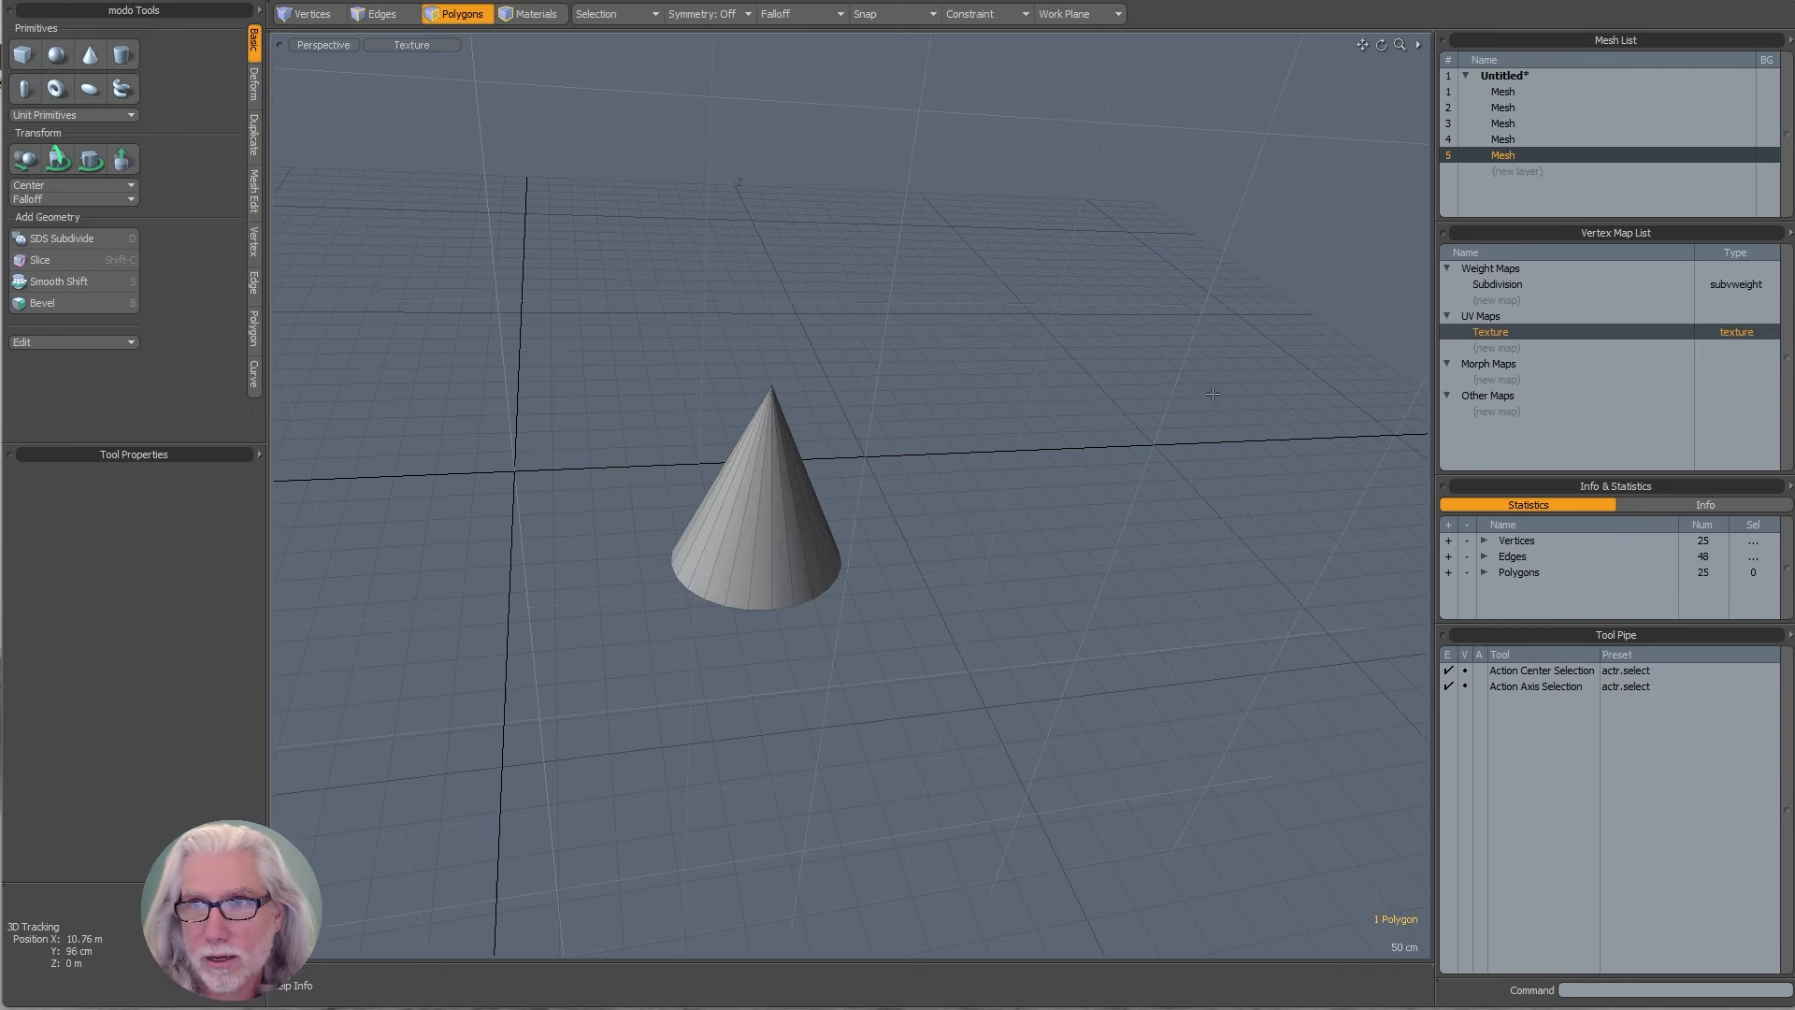
- Display the fourth mesh layer in the background, make it the active layer, and deselect its Texture UV map
{"action": "left_click", "coordinate": [1766, 139]}
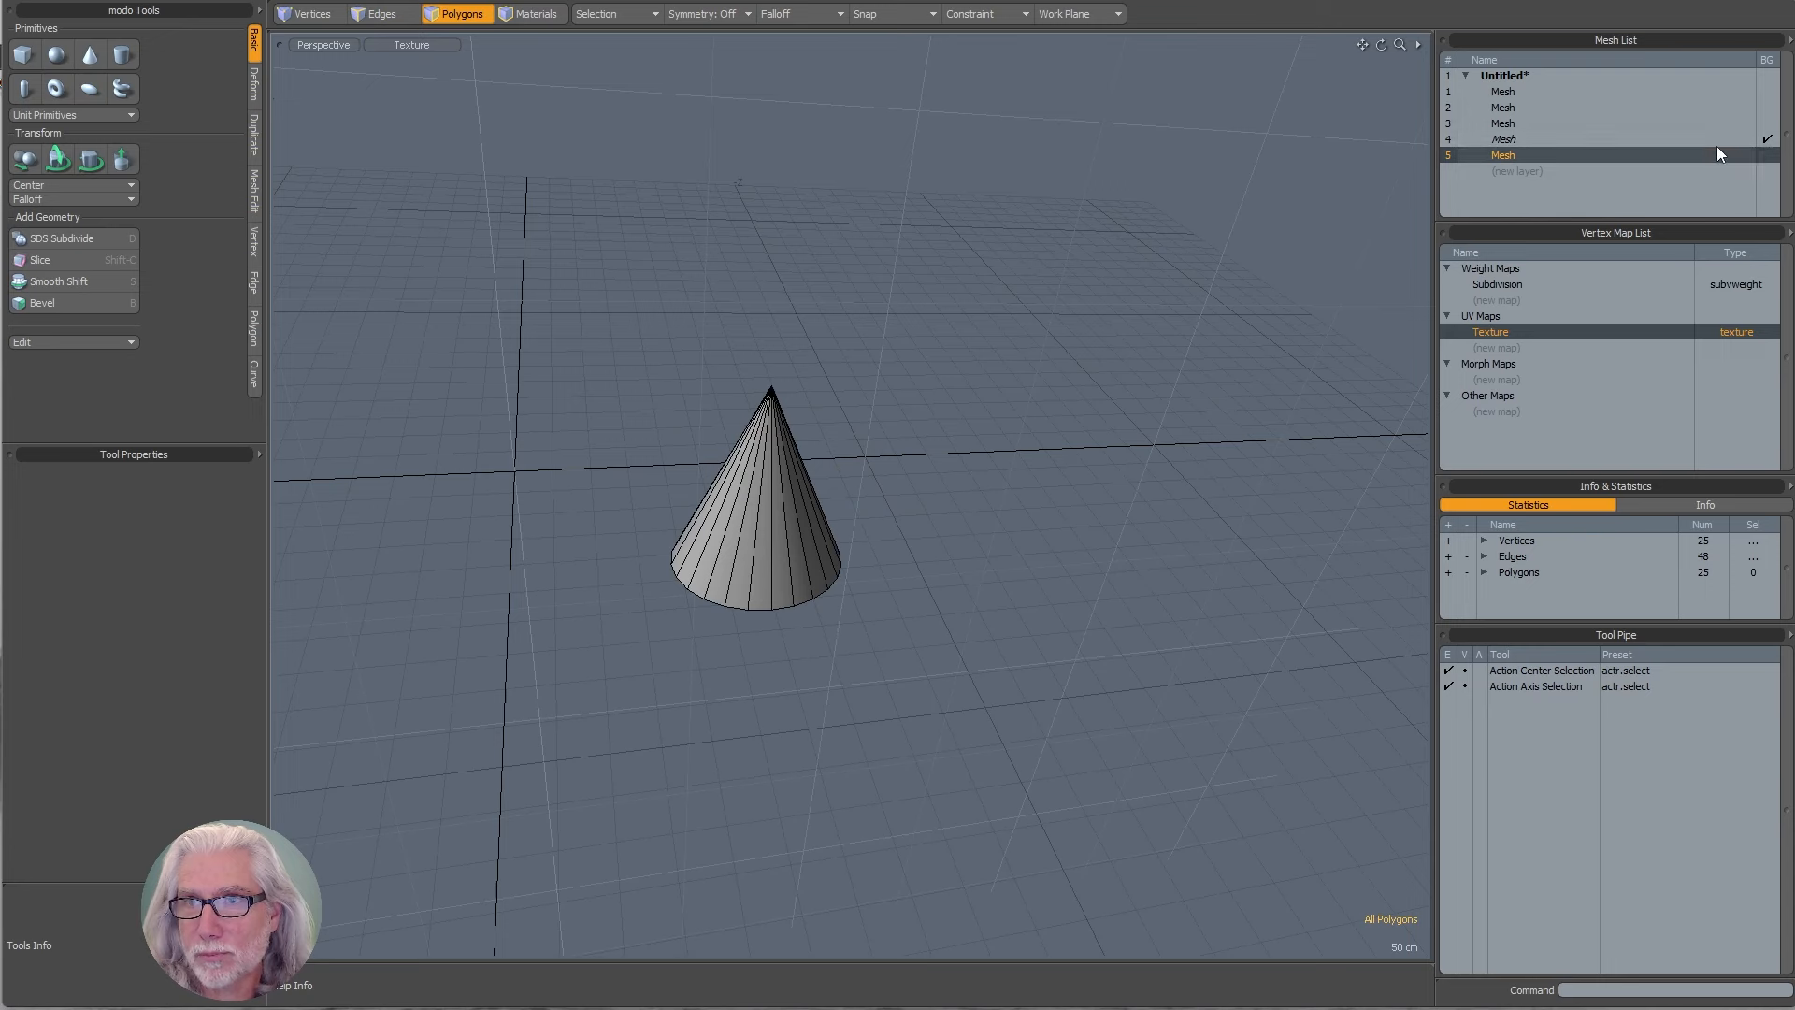
{"action": "left_click", "coordinate": [1683, 141]}
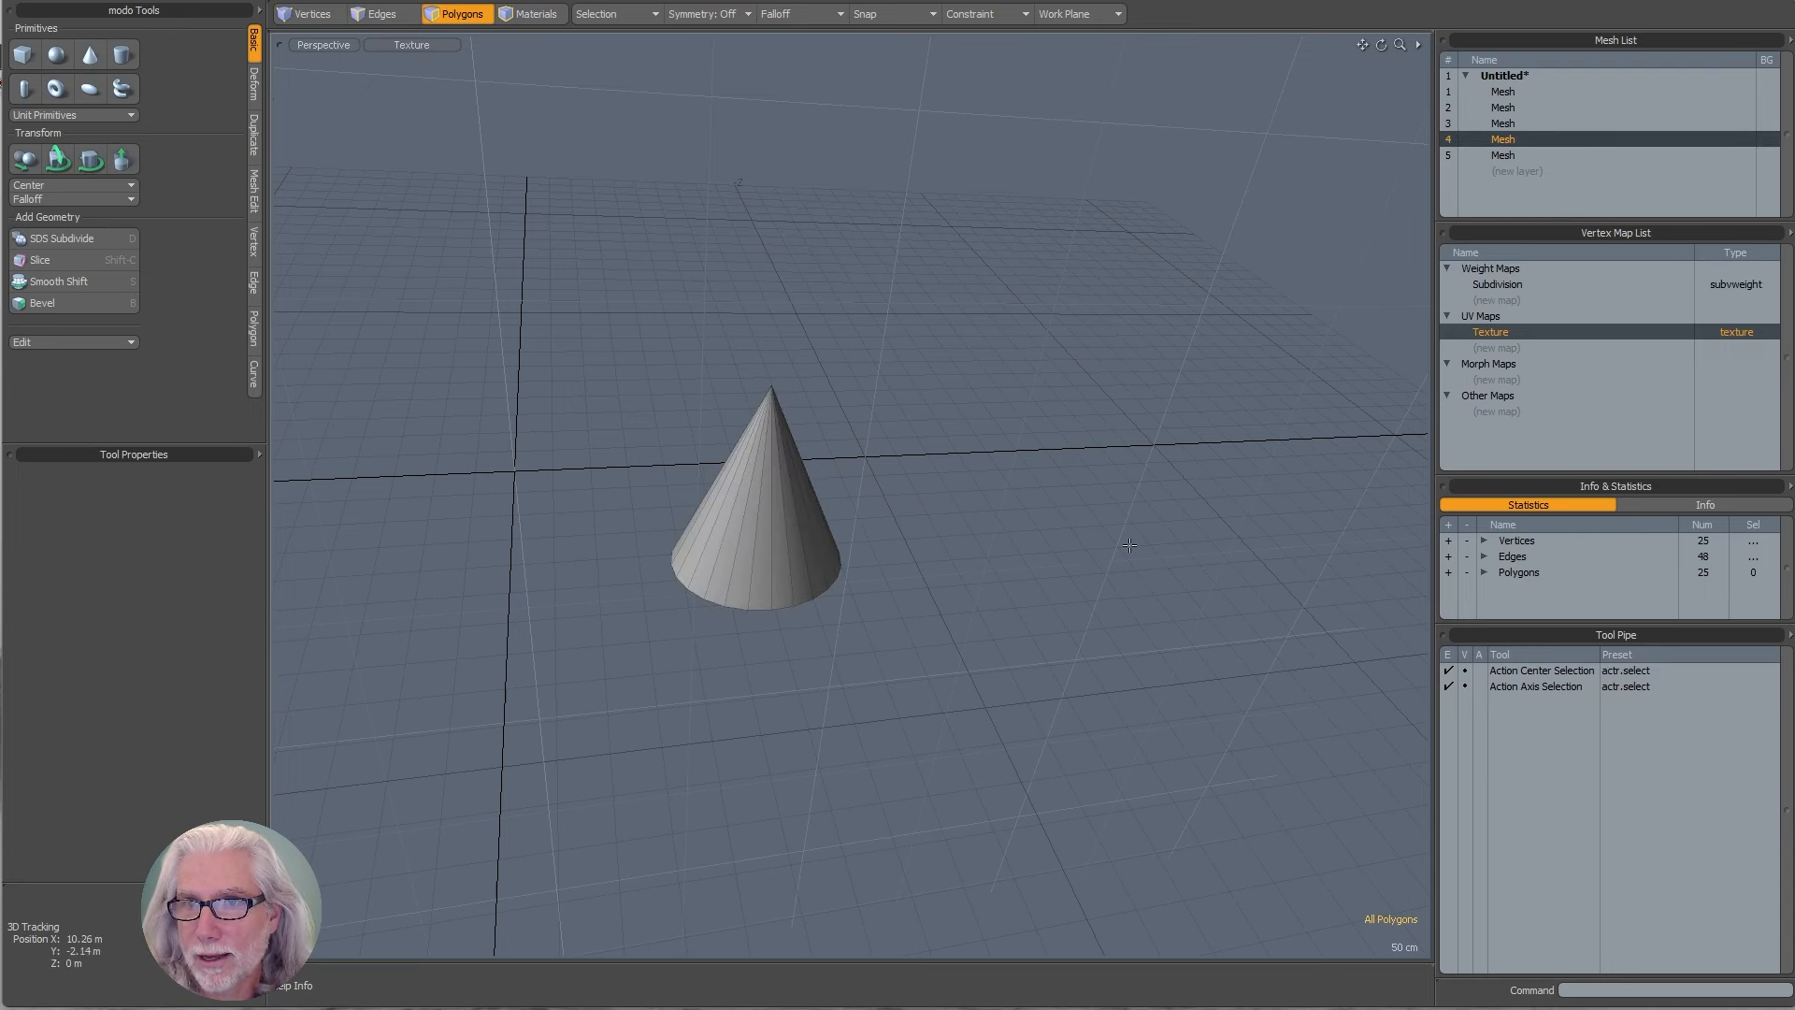
{"action": "left_click", "coordinate": [1518, 333]}
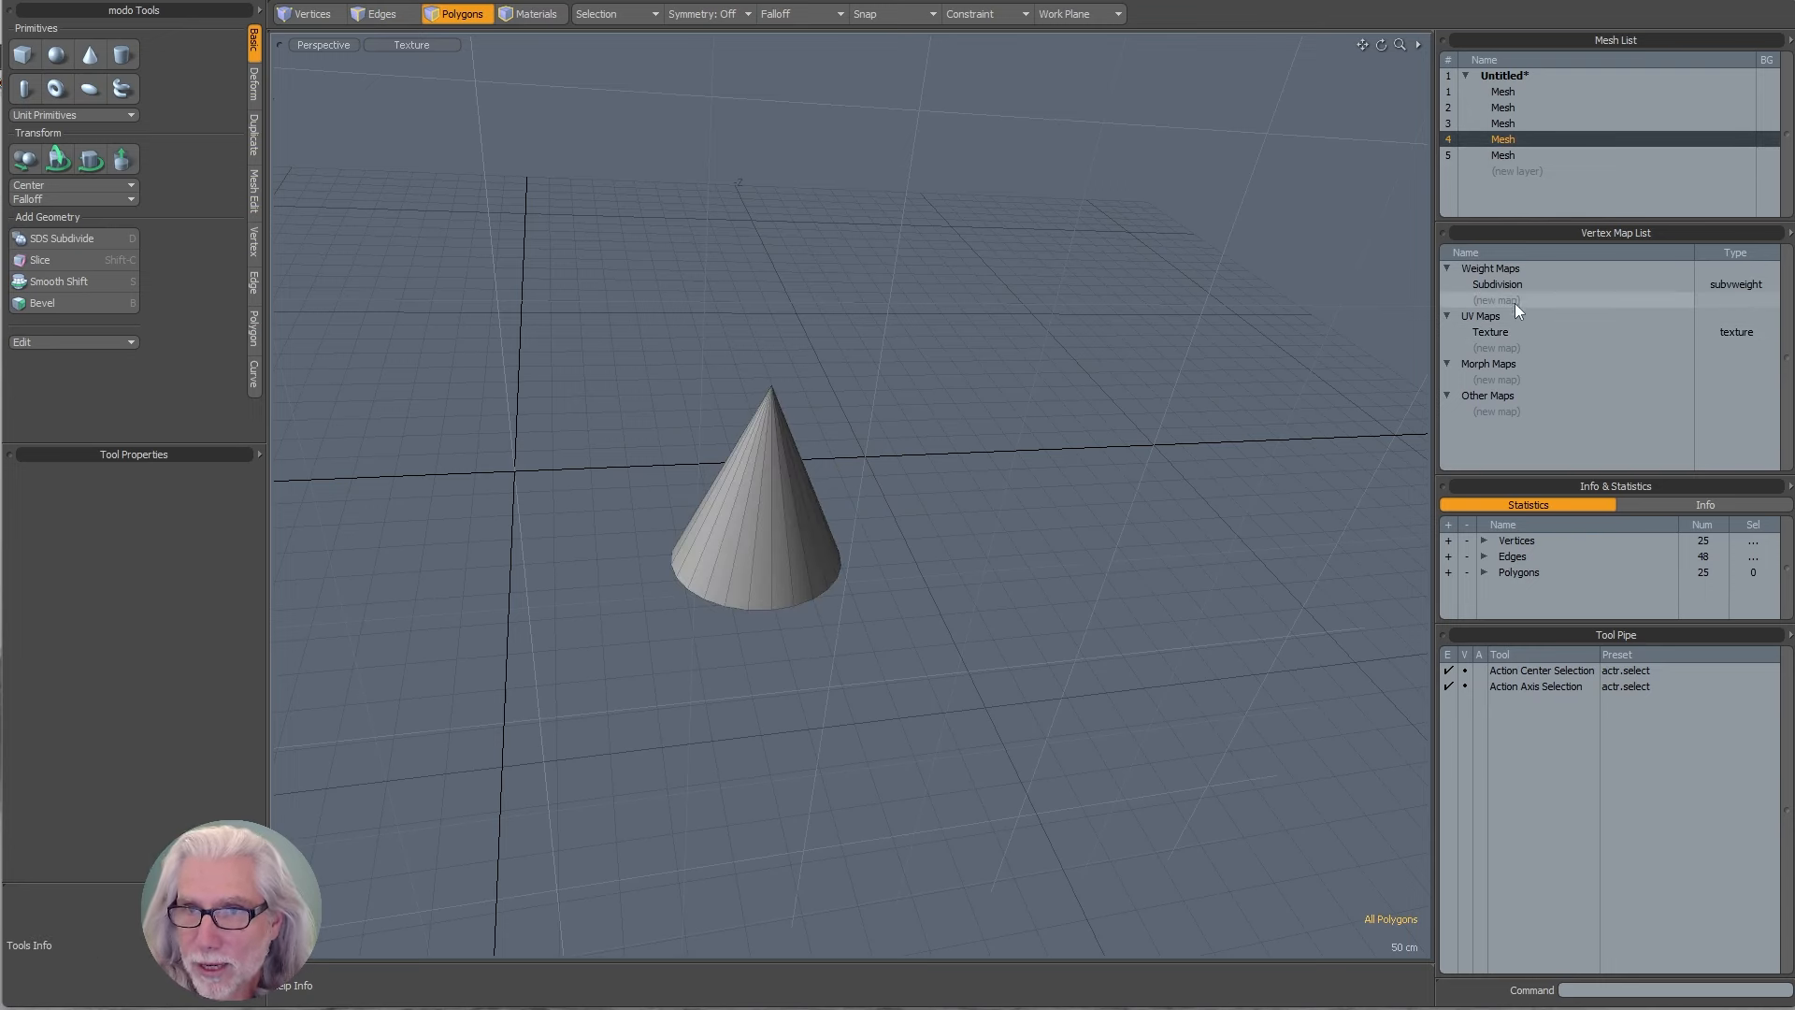
- Select several side edges of the cone and cut a Loop Slice around it near the base
{"action": "left_click_drag", "start_coordinate": [1103, 593], "coordinate": [977, 550], "text": "alt"}
{"action": "key", "text": "2"}
{"action": "left_click_drag", "start_coordinate": [708, 511], "coordinate": [745, 517]}
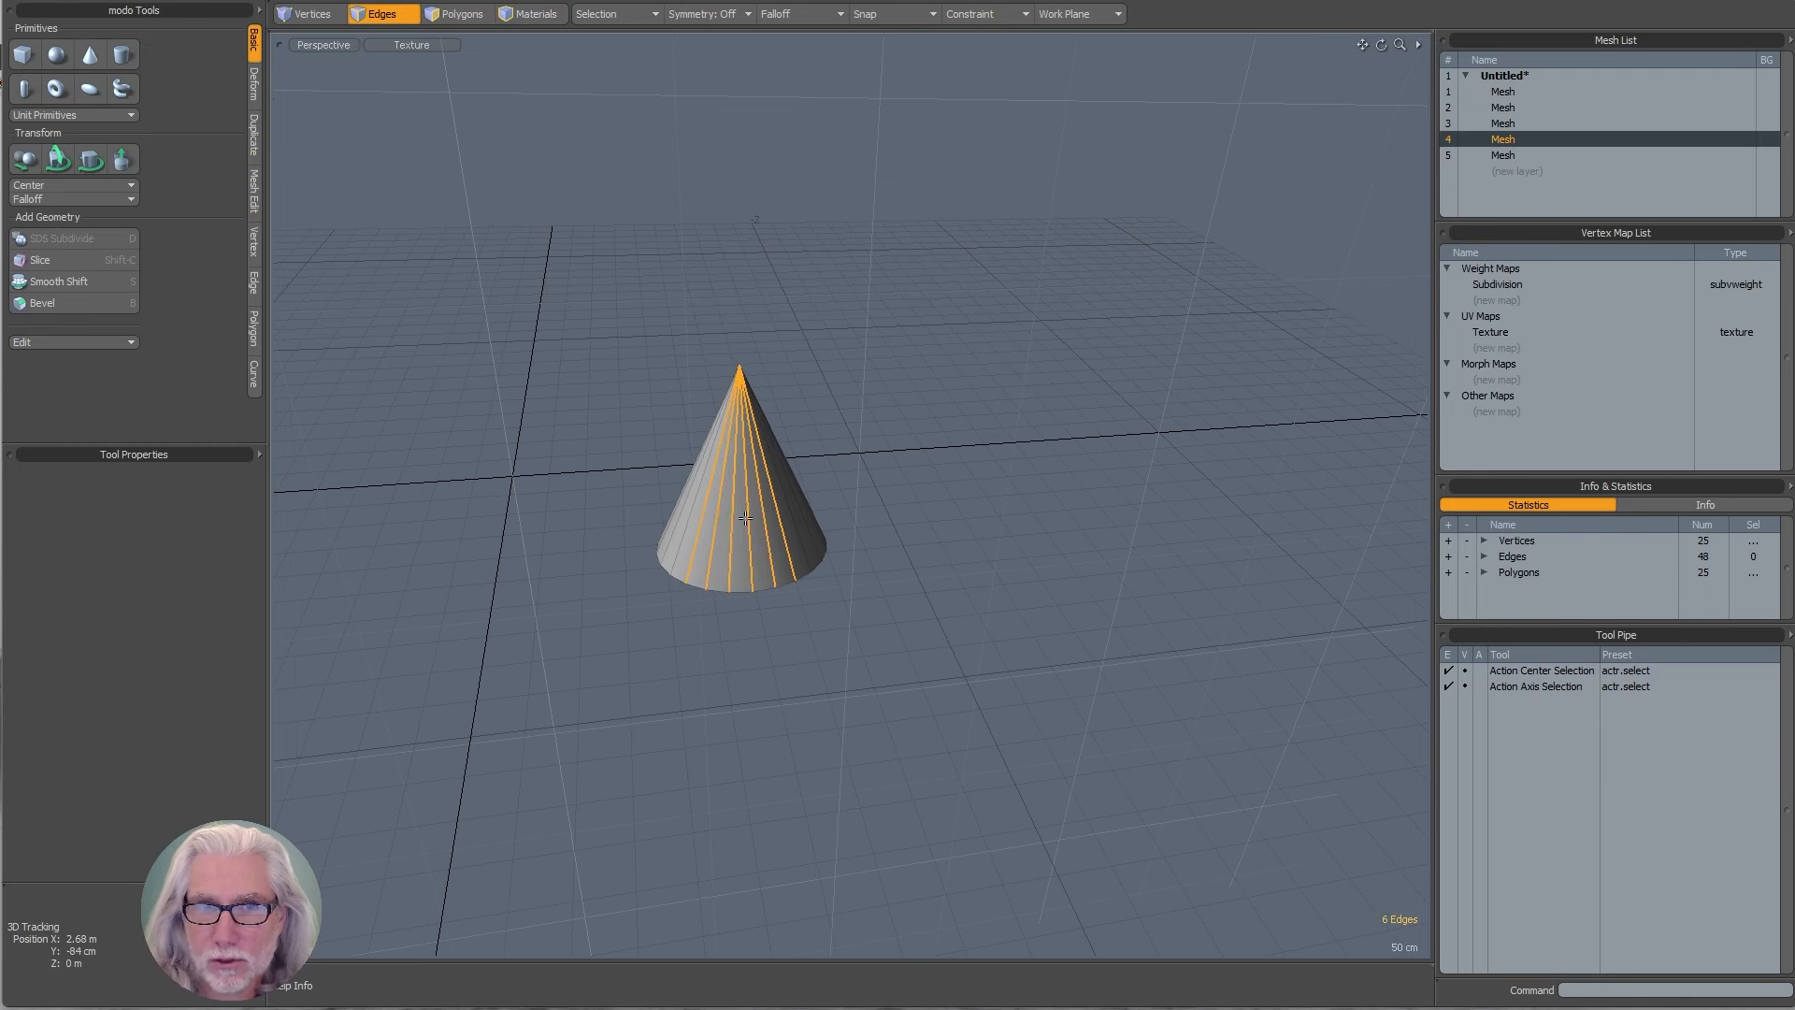
{"action": "key", "text": "alt+c"}
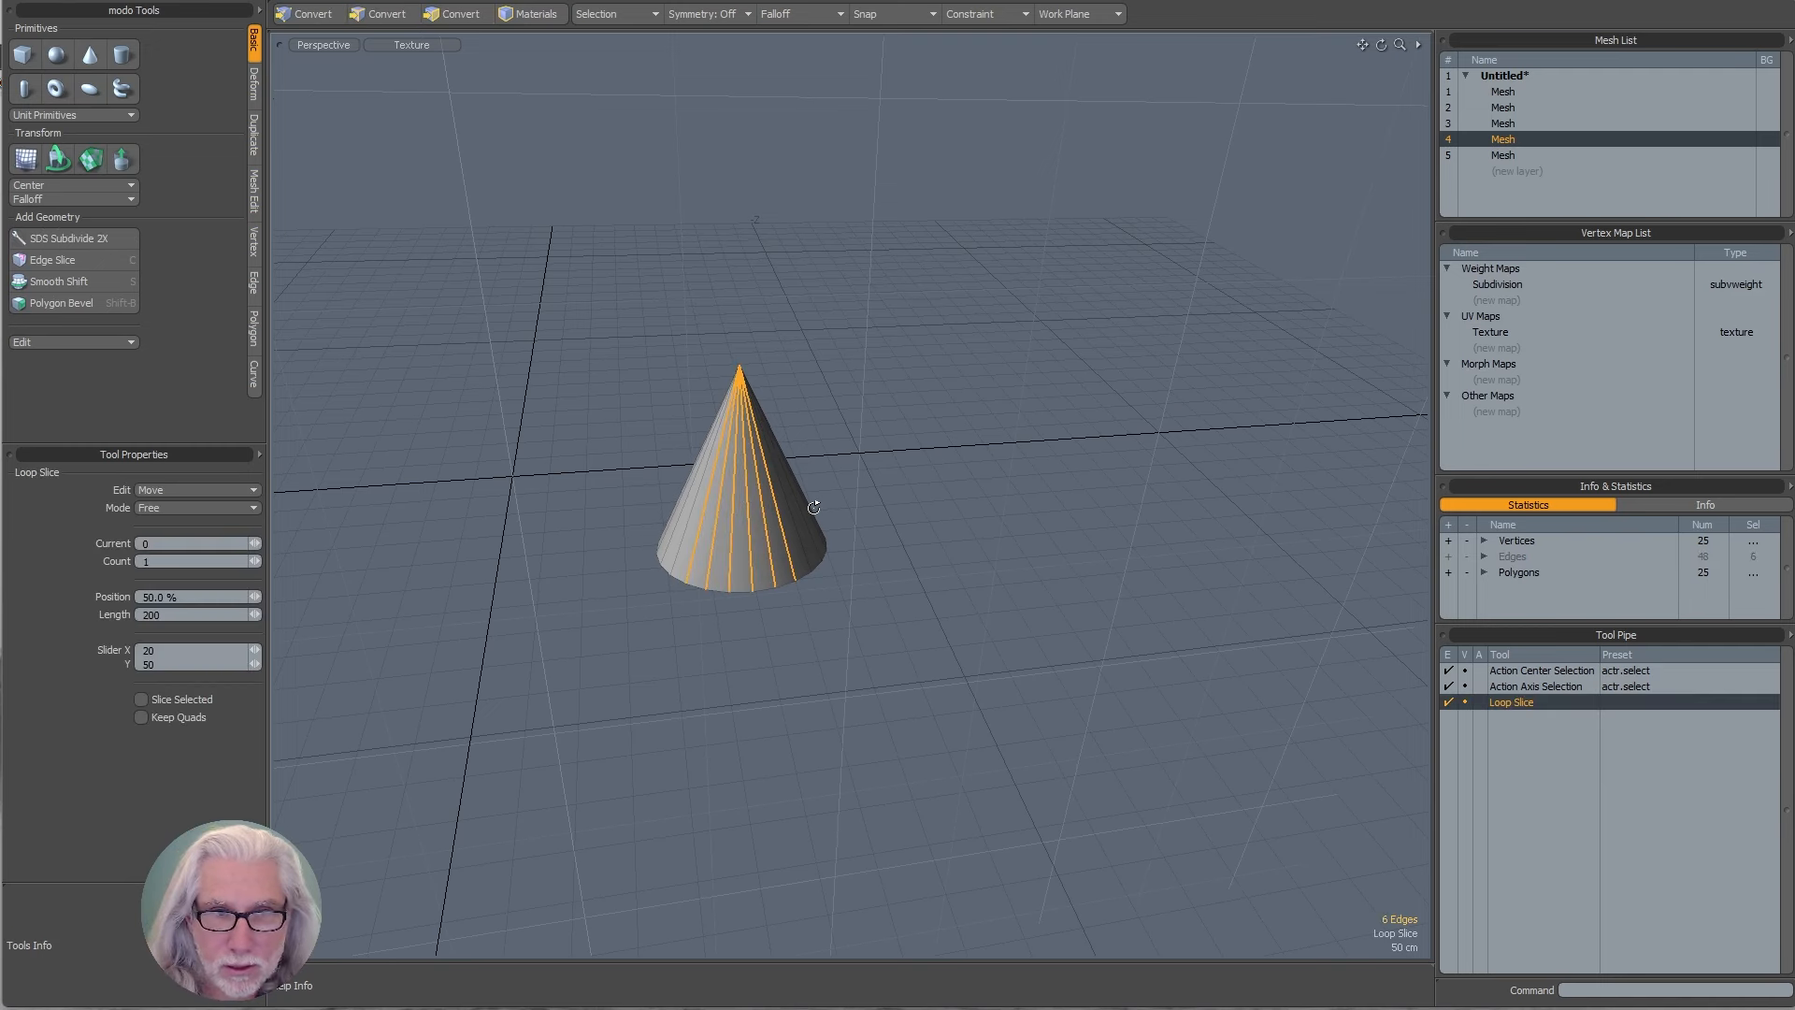
{"action": "left_click_drag", "start_coordinate": [892, 481], "coordinate": [822, 494]}
{"action": "key", "text": "space"}
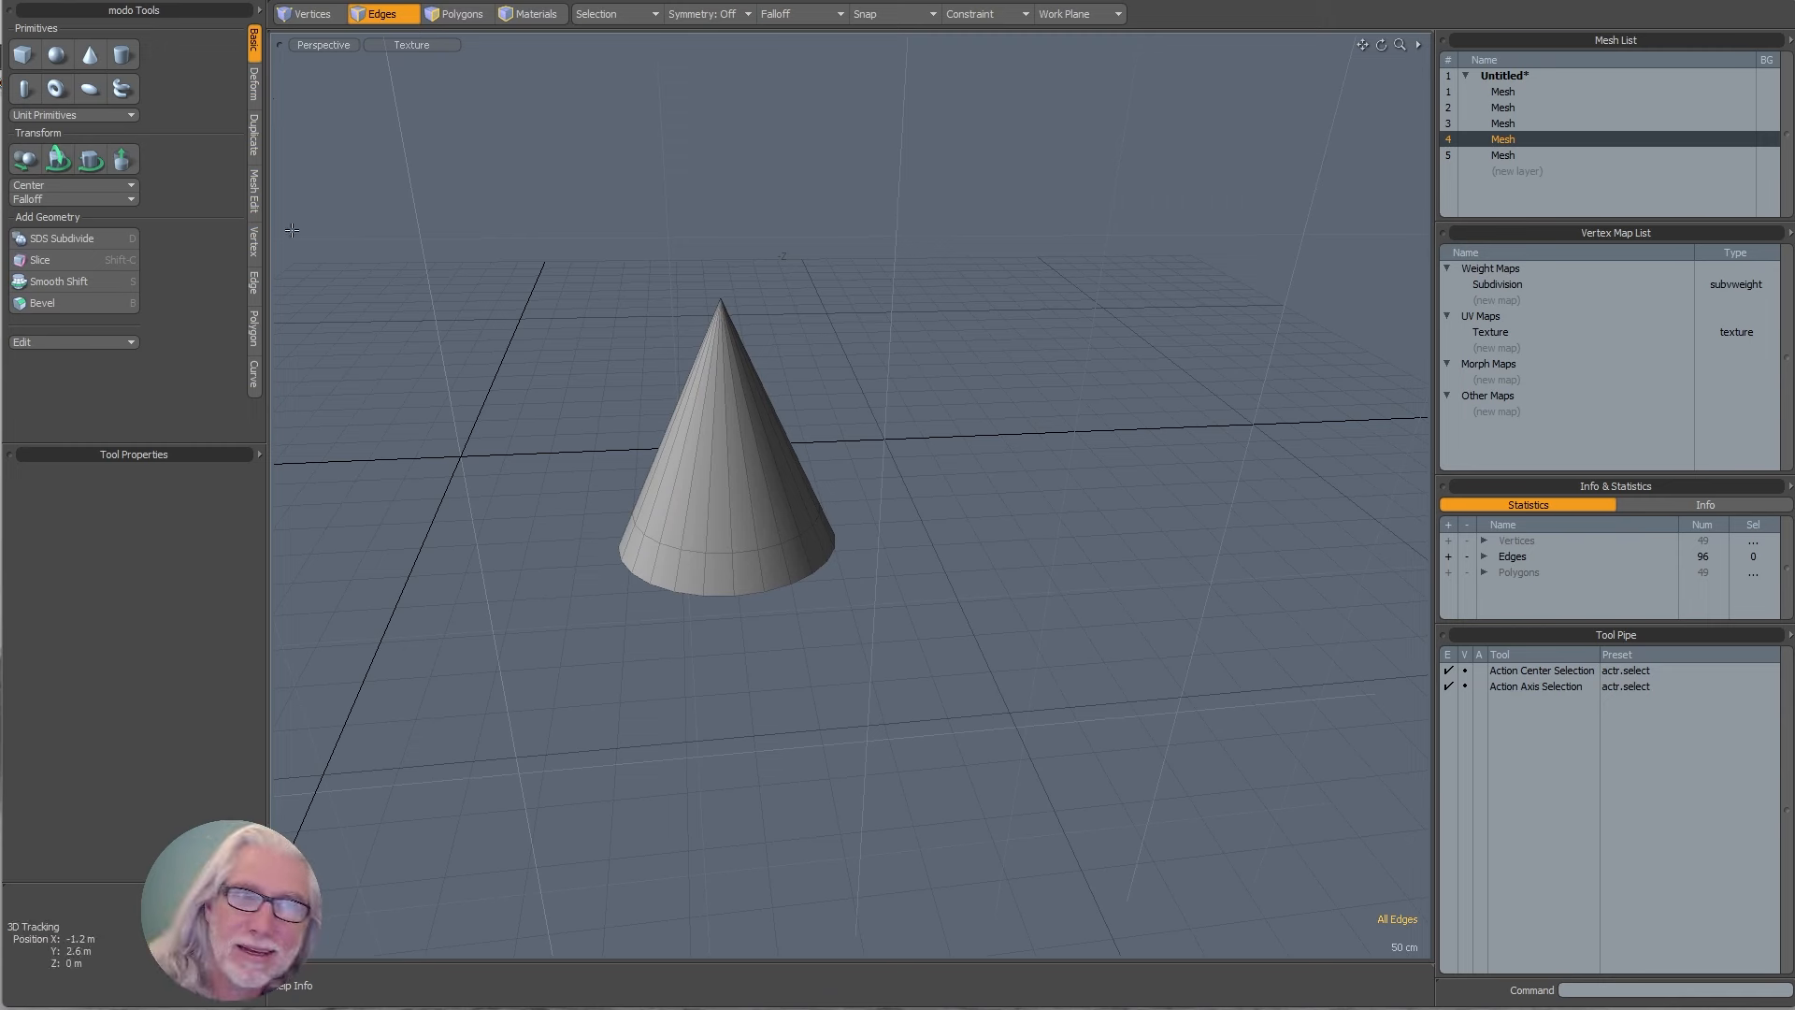
- Cut a zigzag line across several side faces of the cone with Edge Slice, keeping Split Polygons enabled
{"action": "left_click", "coordinate": [254, 295]}
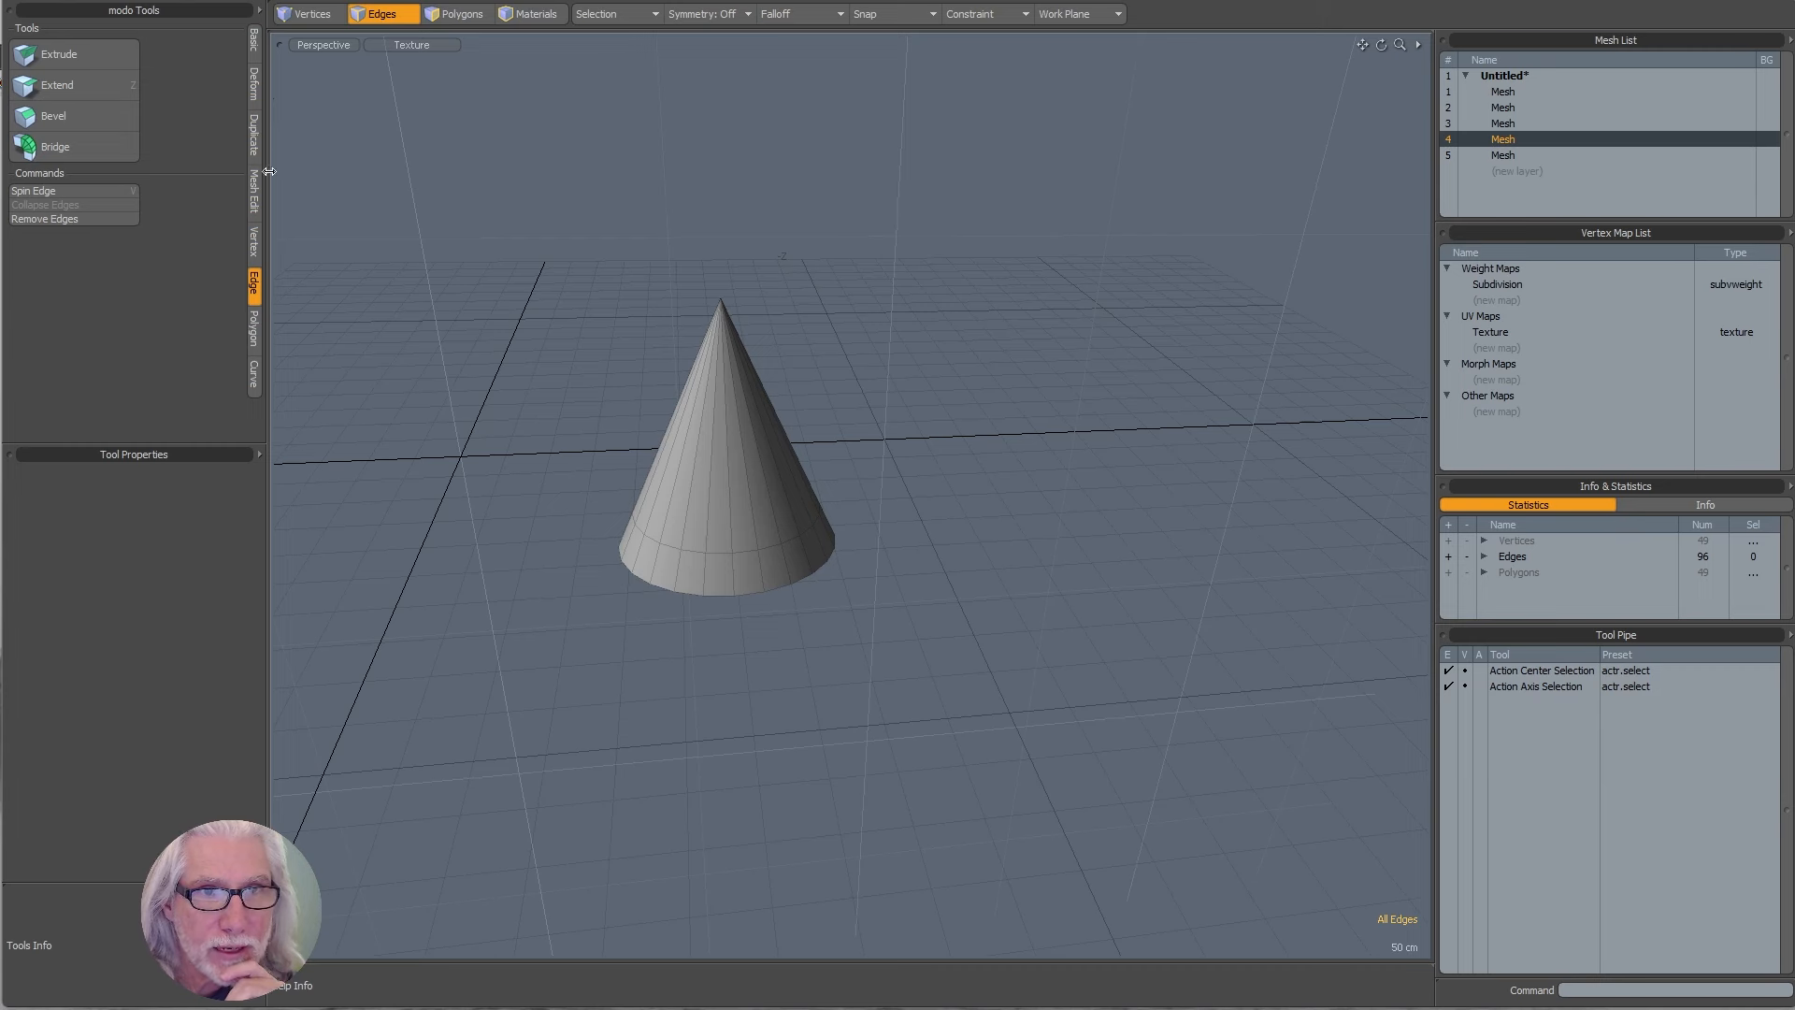
{"action": "left_click", "coordinate": [255, 204]}
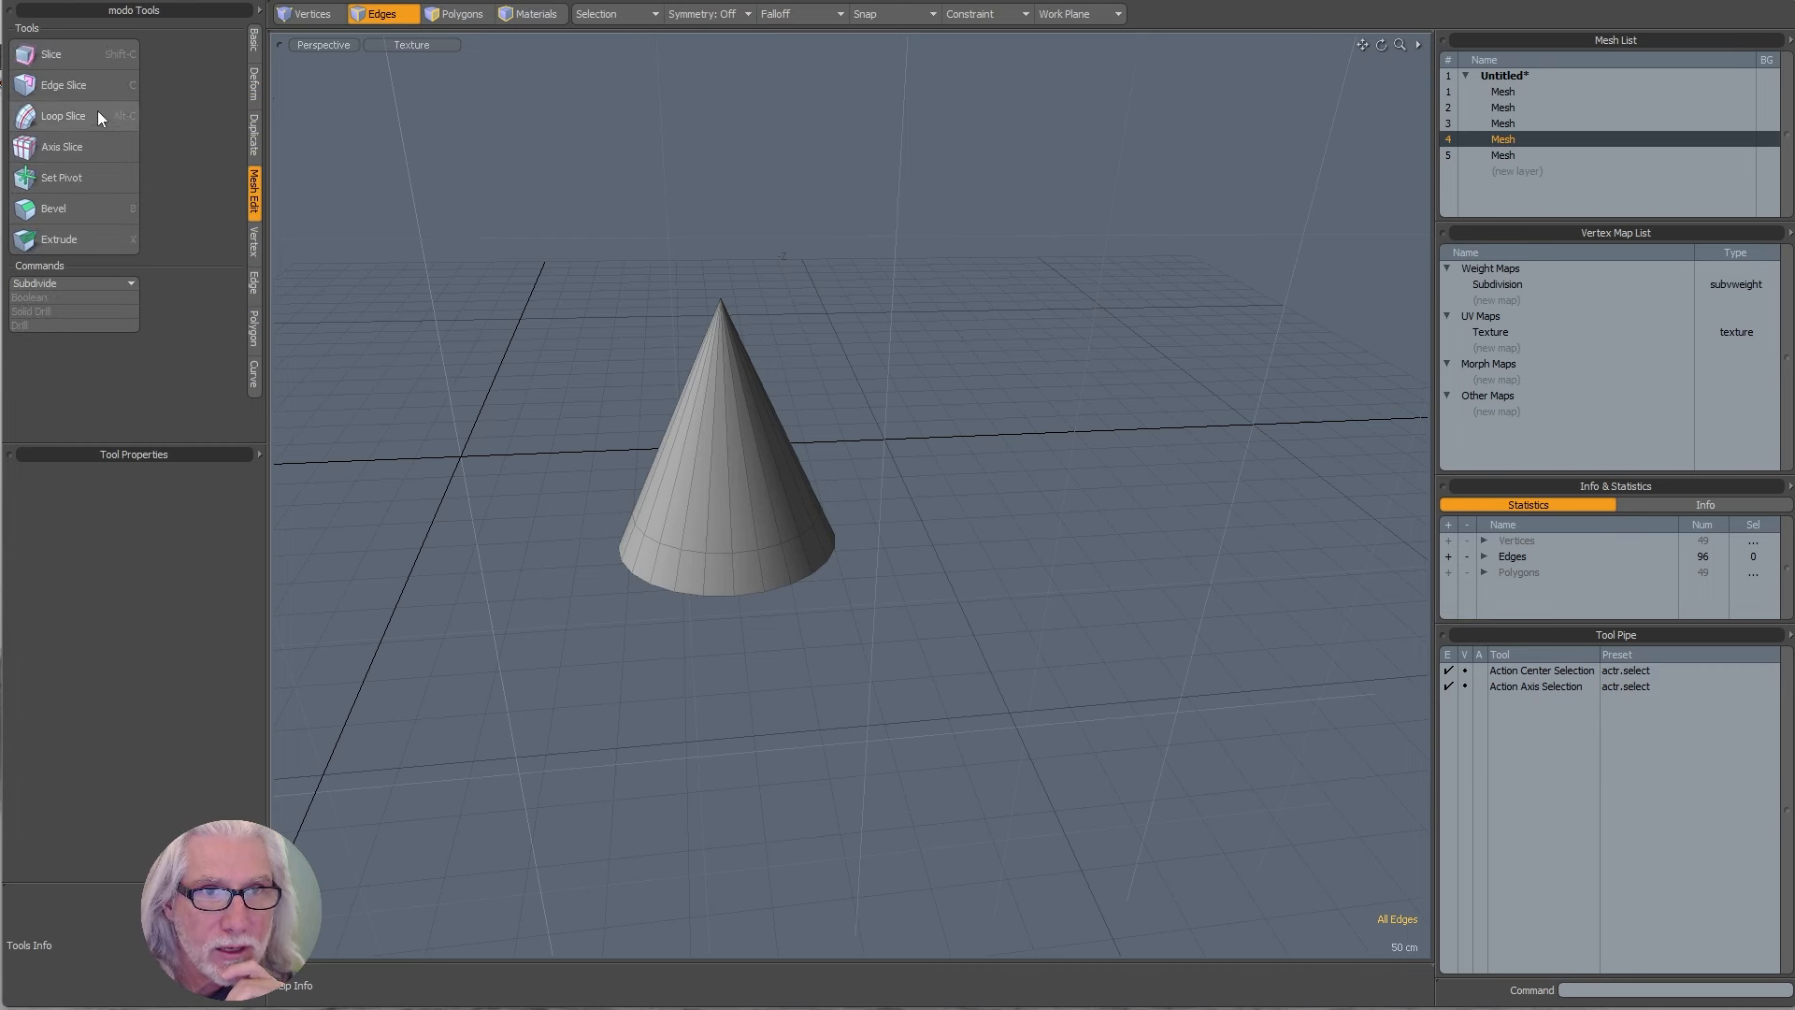
{"action": "left_click", "coordinate": [117, 86]}
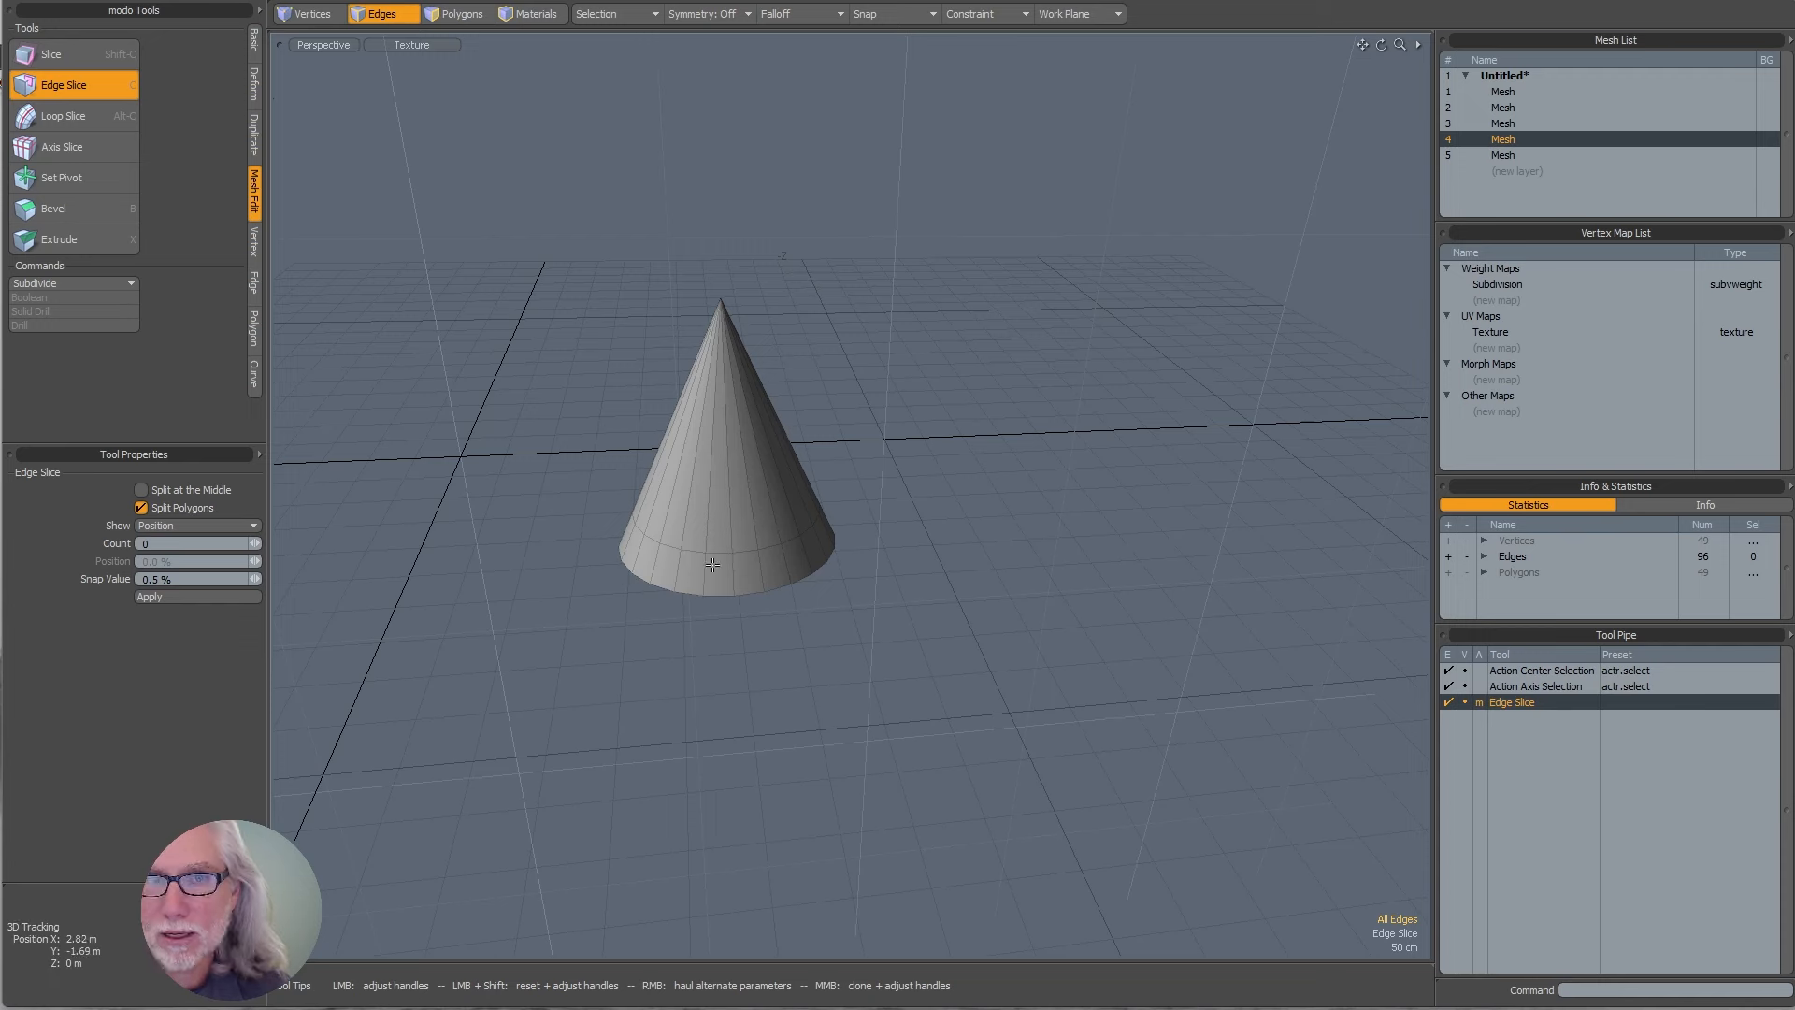
{"action": "left_click", "coordinate": [780, 465]}
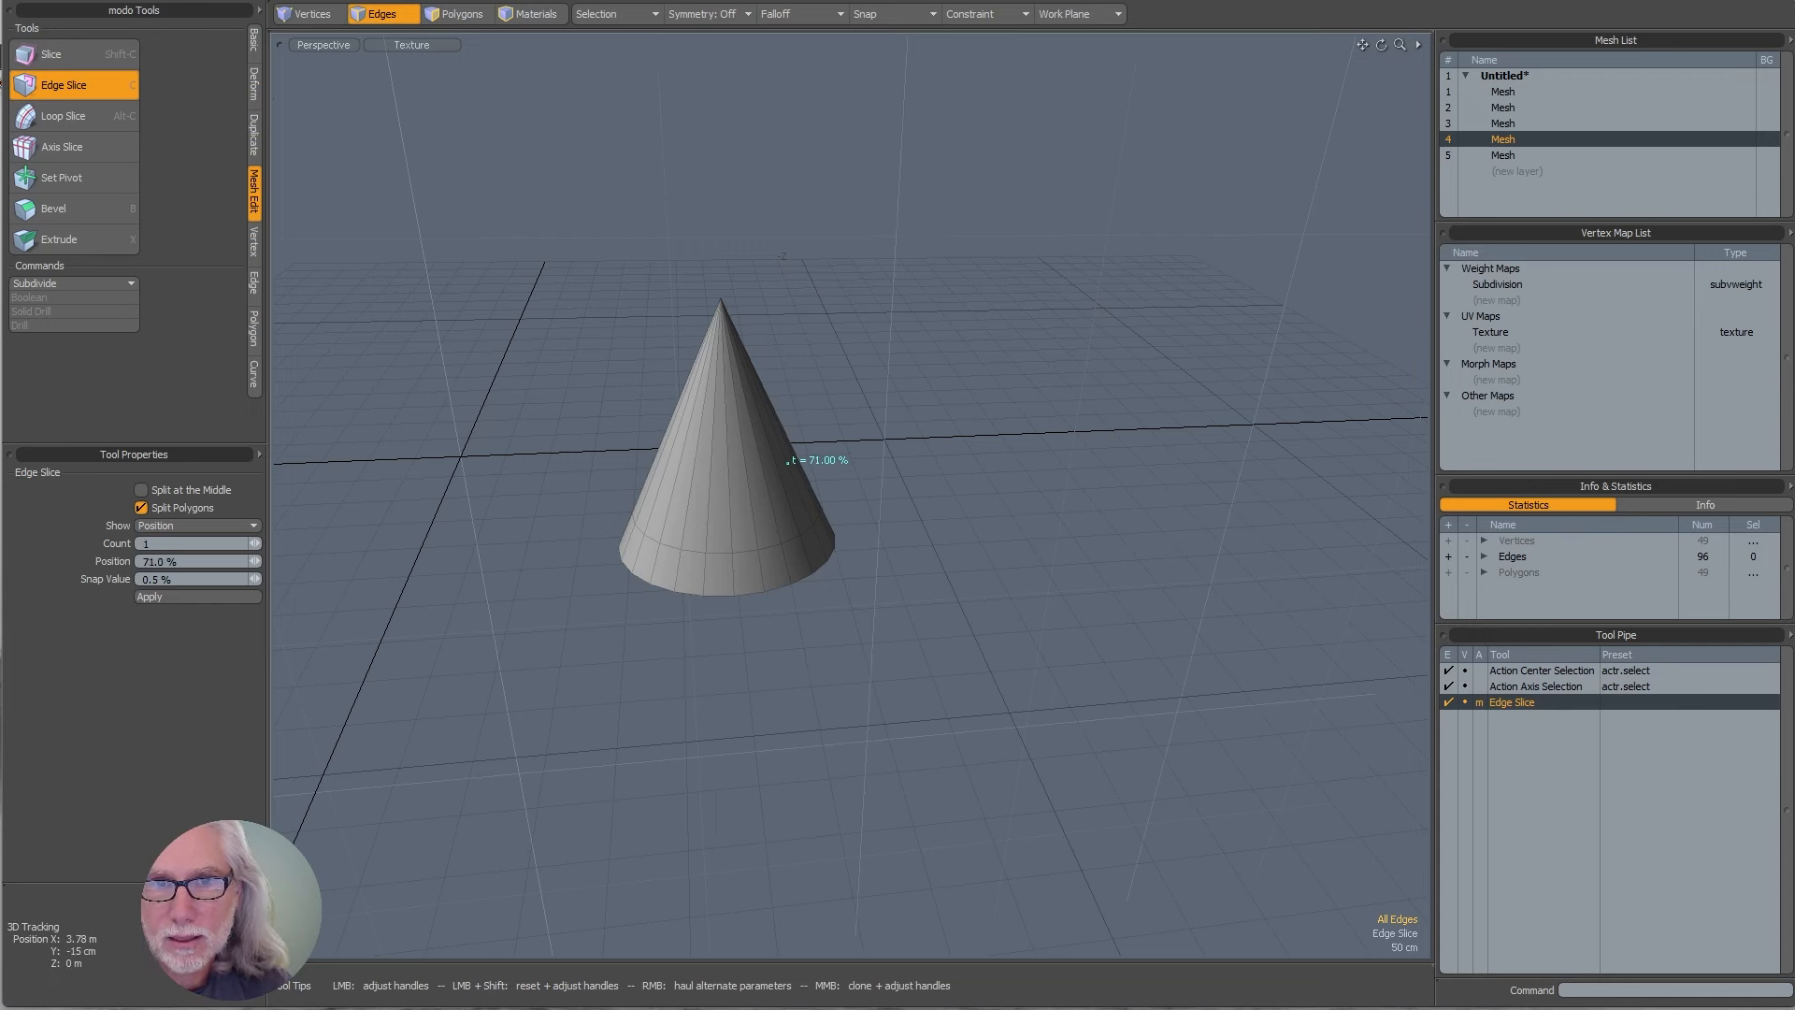
{"action": "left_click", "coordinate": [708, 499]}
{"action": "mouse_move", "coordinate": [748, 523]}
{"action": "left_mouse_down", "text": "alt"}
{"action": "mouse_move", "coordinate": [782, 558]}
{"action": "mouse_move", "coordinate": [751, 519]}
{"action": "left_mouse_up", "text": "alt"}
{"action": "left_click", "coordinate": [728, 581]}
{"action": "left_click", "coordinate": [751, 521]}
{"action": "left_click", "coordinate": [754, 442]}
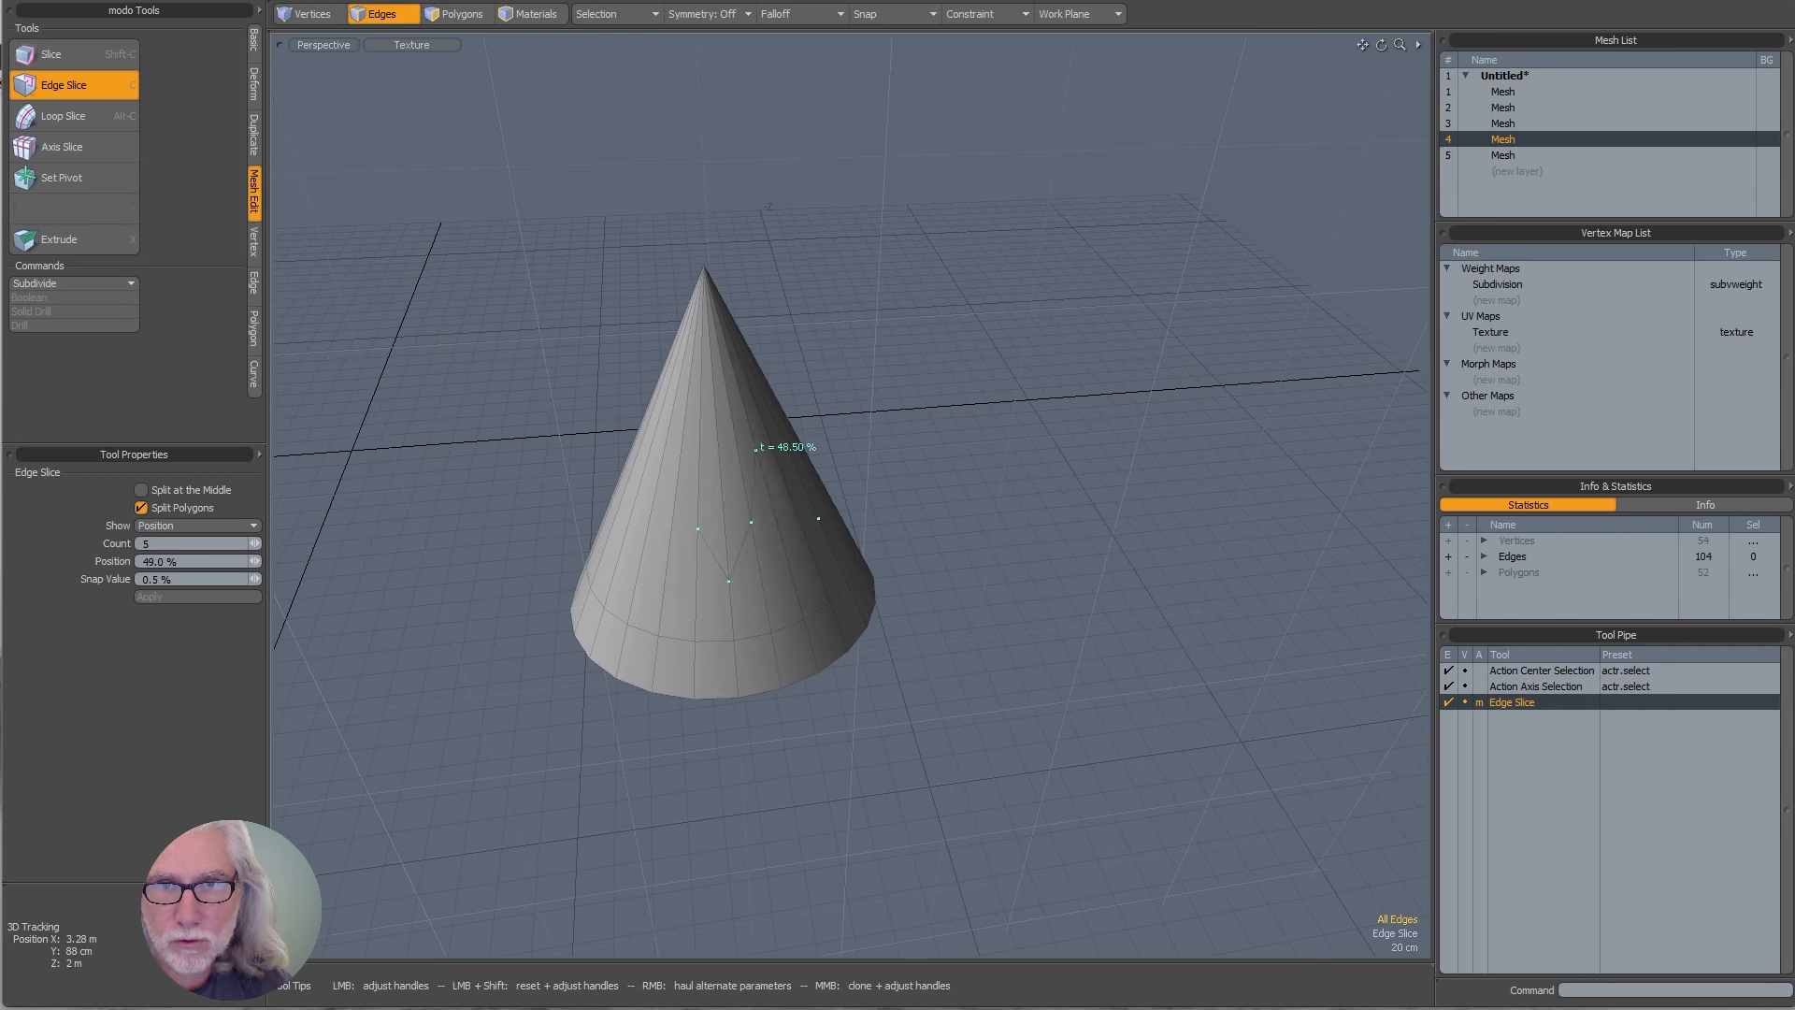
{"action": "left_click", "coordinate": [720, 484]}
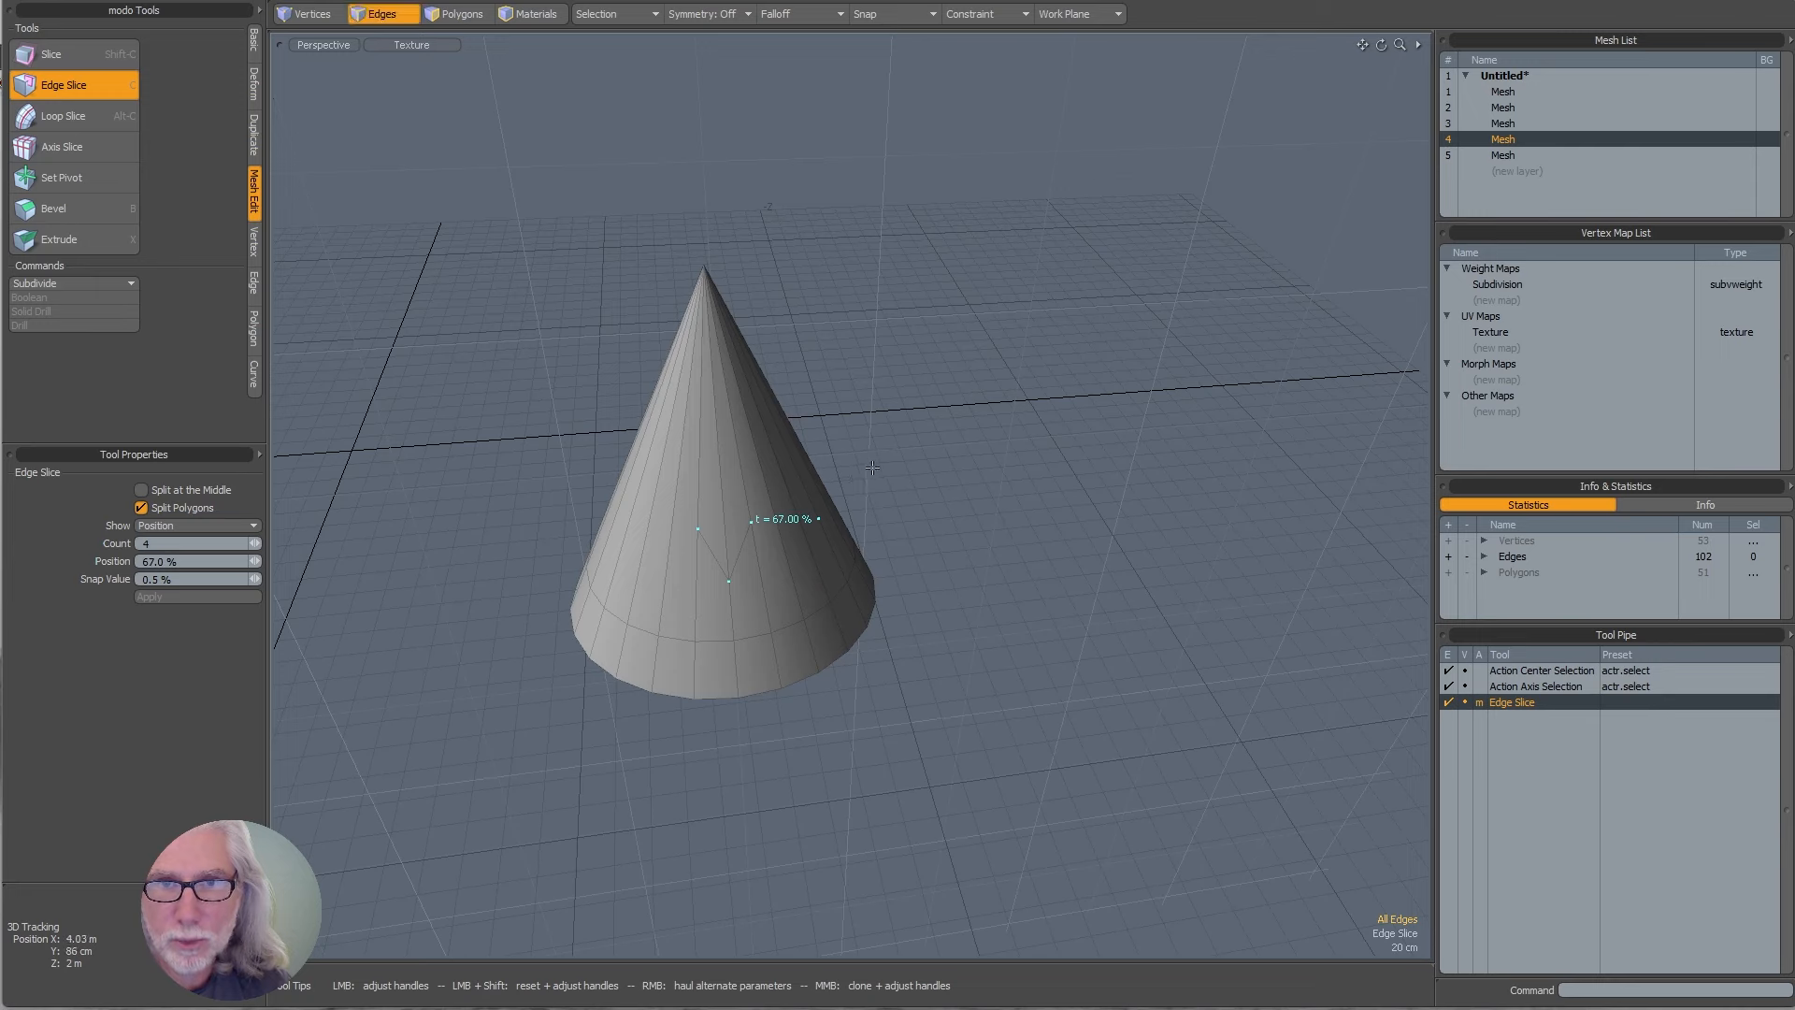
{"action": "key", "text": "space"}
{"action": "left_click_drag", "start_coordinate": [874, 469], "coordinate": [361, 175], "text": "alt"}
- Switch to vertex selection mode and examine the Move tool and the deform and vertex tool sets
{"action": "key", "text": "1"}
{"action": "key", "text": "w"}
{"action": "key", "text": "space"}
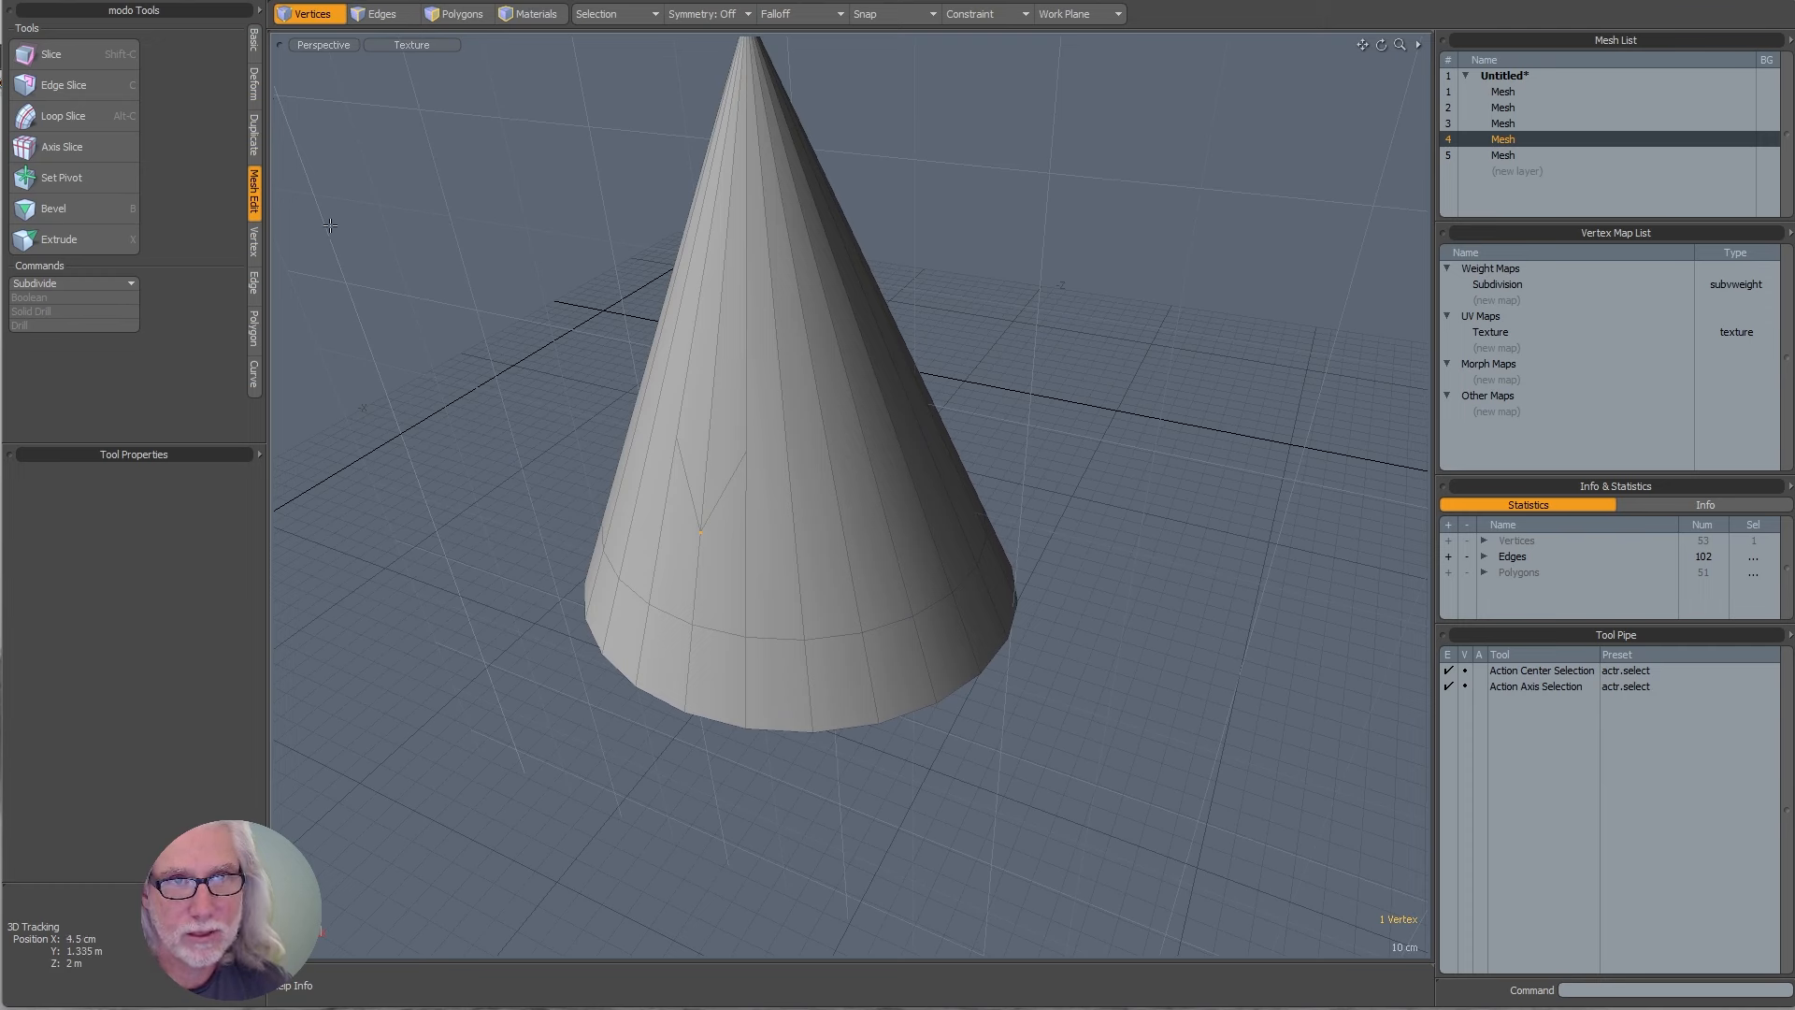
{"action": "left_click", "coordinate": [255, 83]}
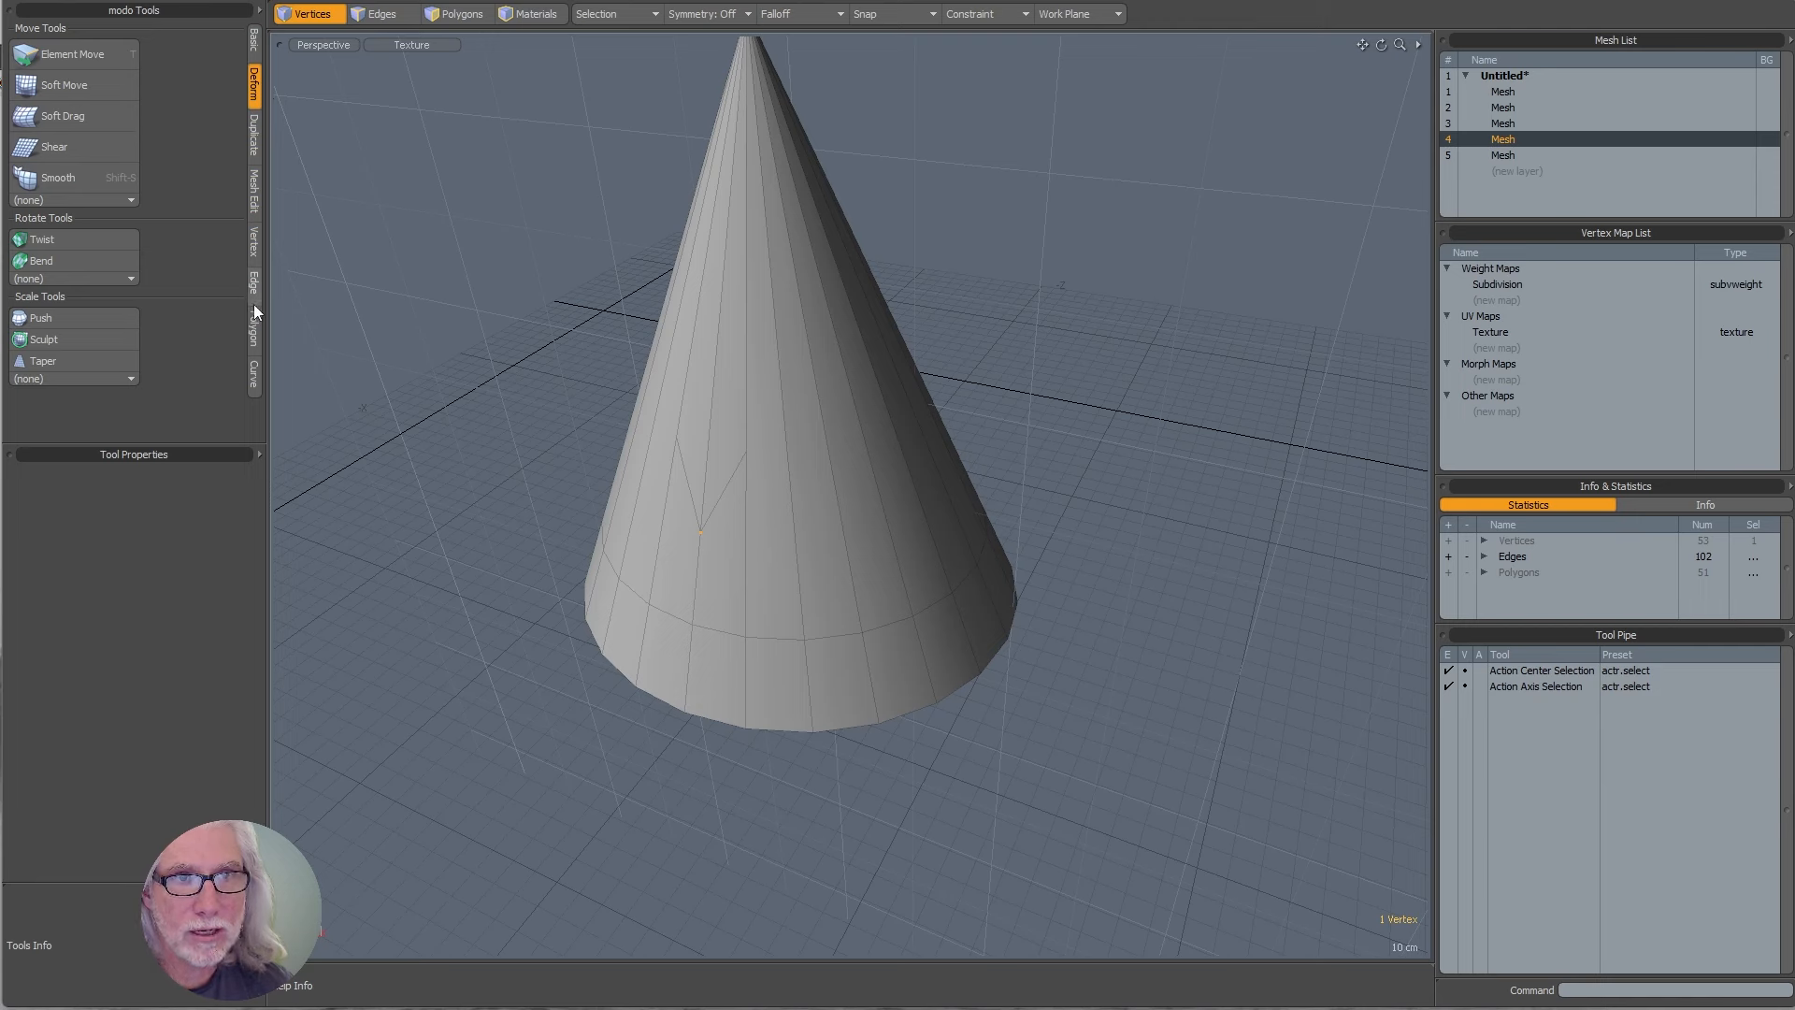
{"action": "left_click", "coordinate": [252, 243]}
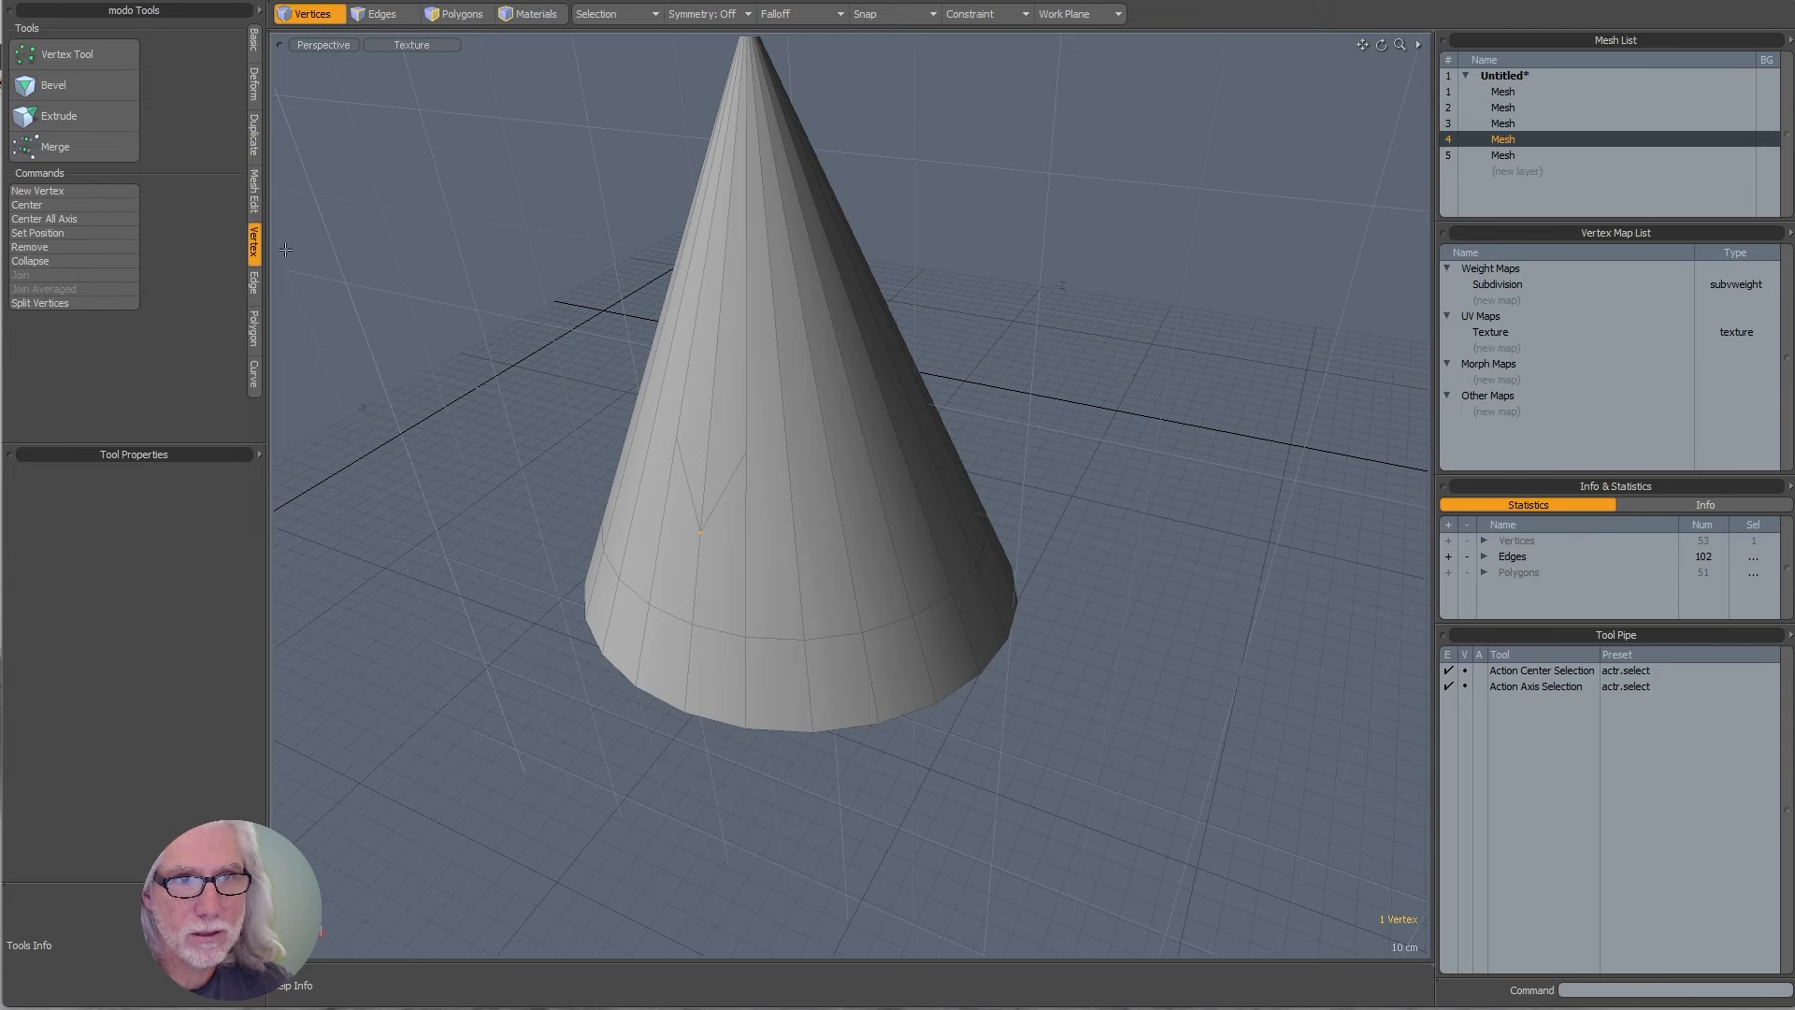
- Select the edge loop around the cone's lower part and clear the selection
{"action": "key", "text": "2"}
{"action": "double_click", "coordinate": [836, 638]}
{"action": "scroll", "coordinate": [836, 639], "scroll_direction": "down", "scroll_amount": 5}
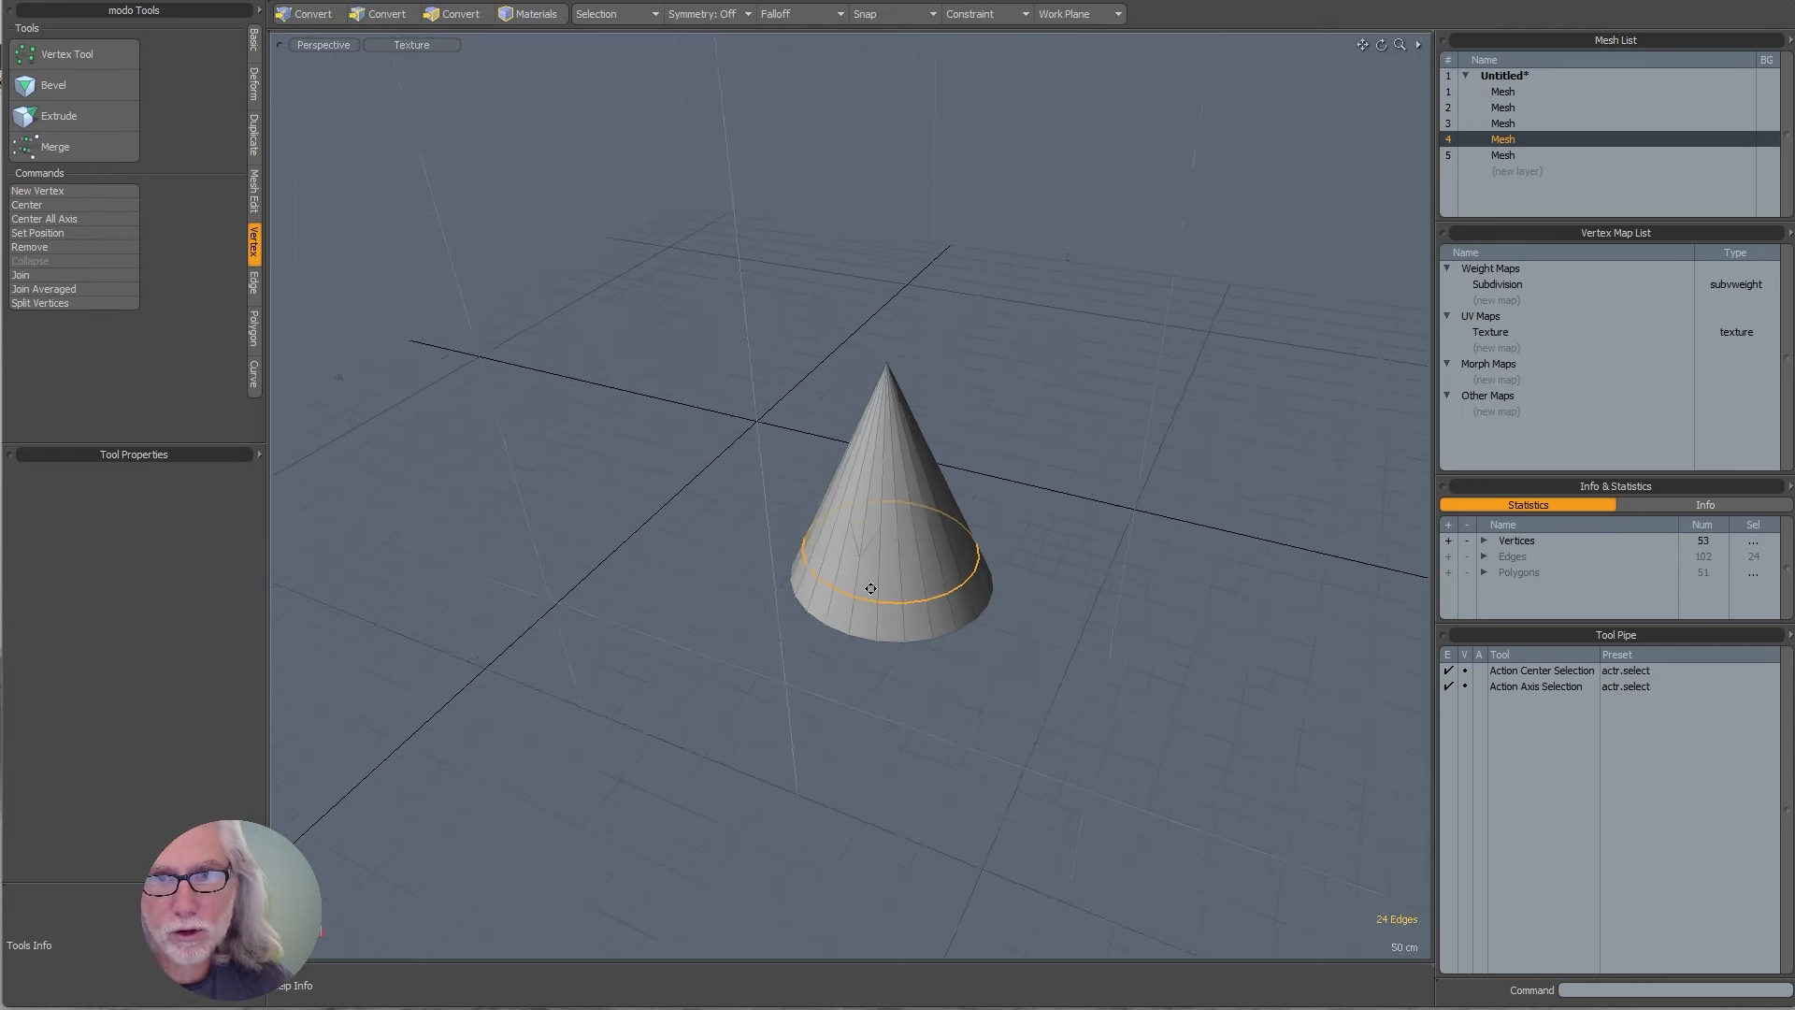
{"action": "left_click_drag", "start_coordinate": [841, 636], "coordinate": [990, 524], "text": "alt"}
{"action": "left_click", "coordinate": [990, 524]}
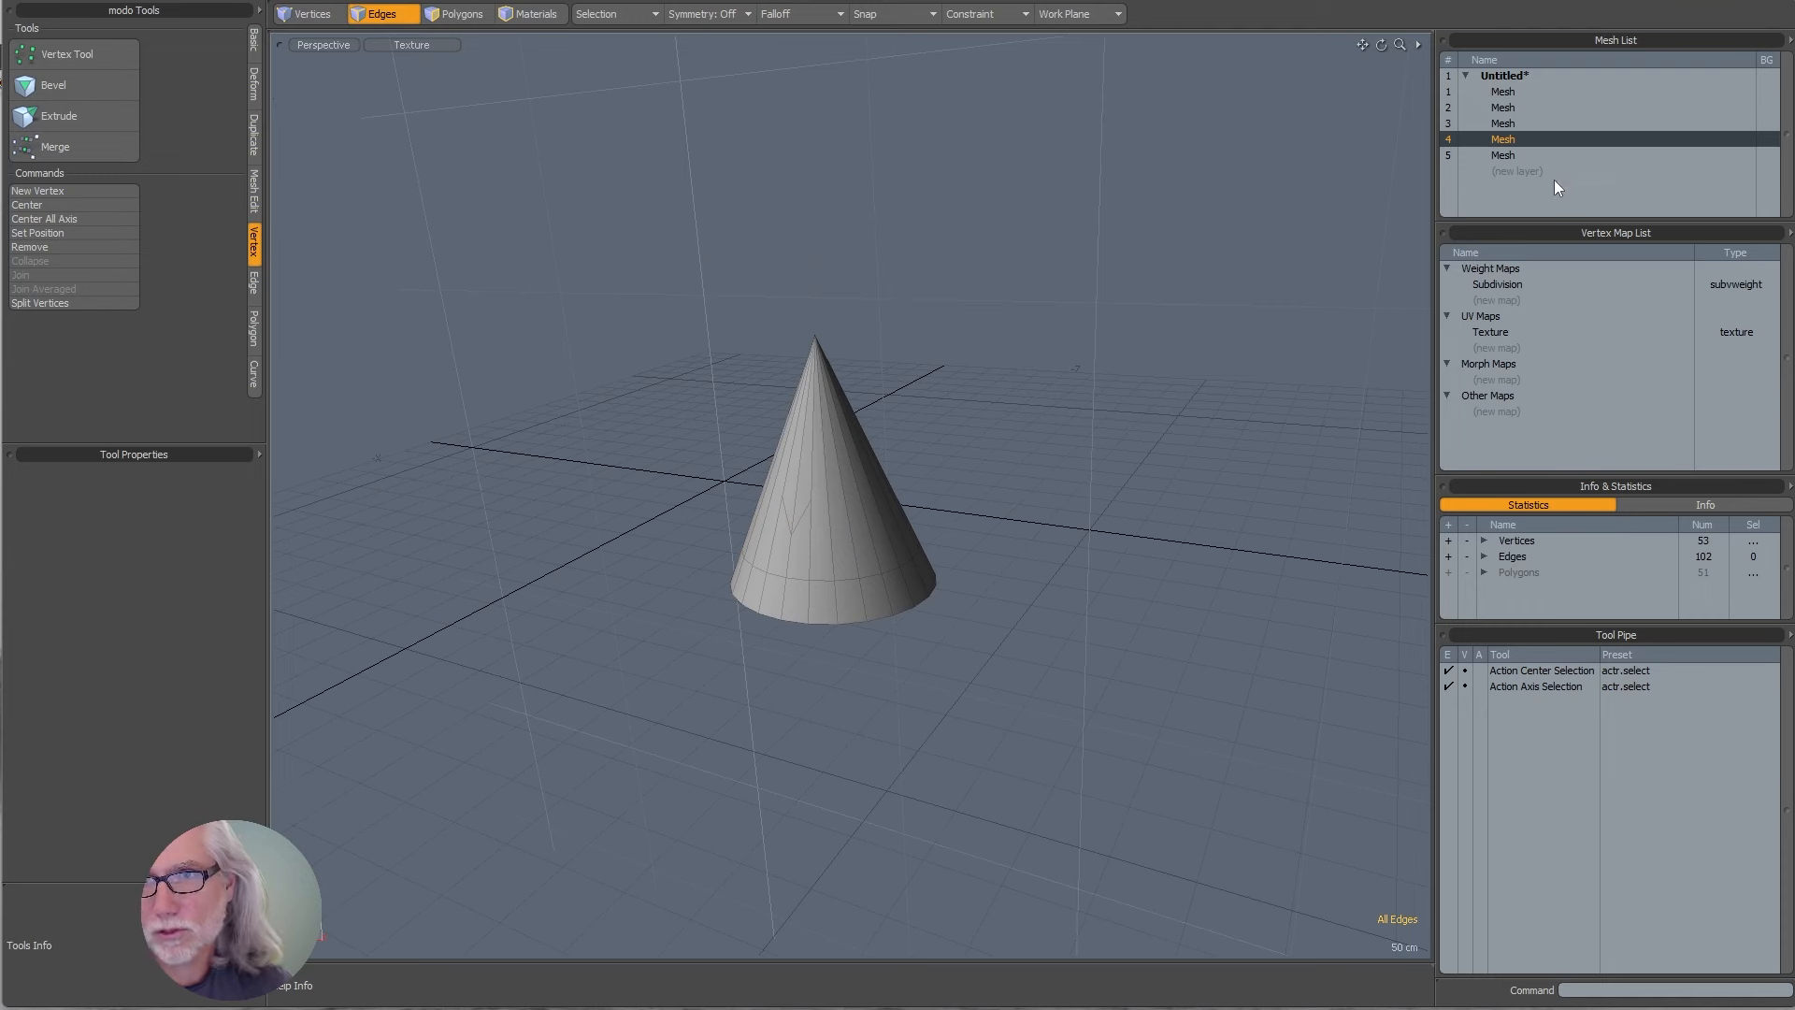
- Add a Y-axis Torus about 98 × 90 × 97 cm on a new mesh layer, at X 0, Y 19 cm, Z 0
{"action": "left_click", "coordinate": [1524, 171]}
{"action": "left_click", "coordinate": [252, 42]}
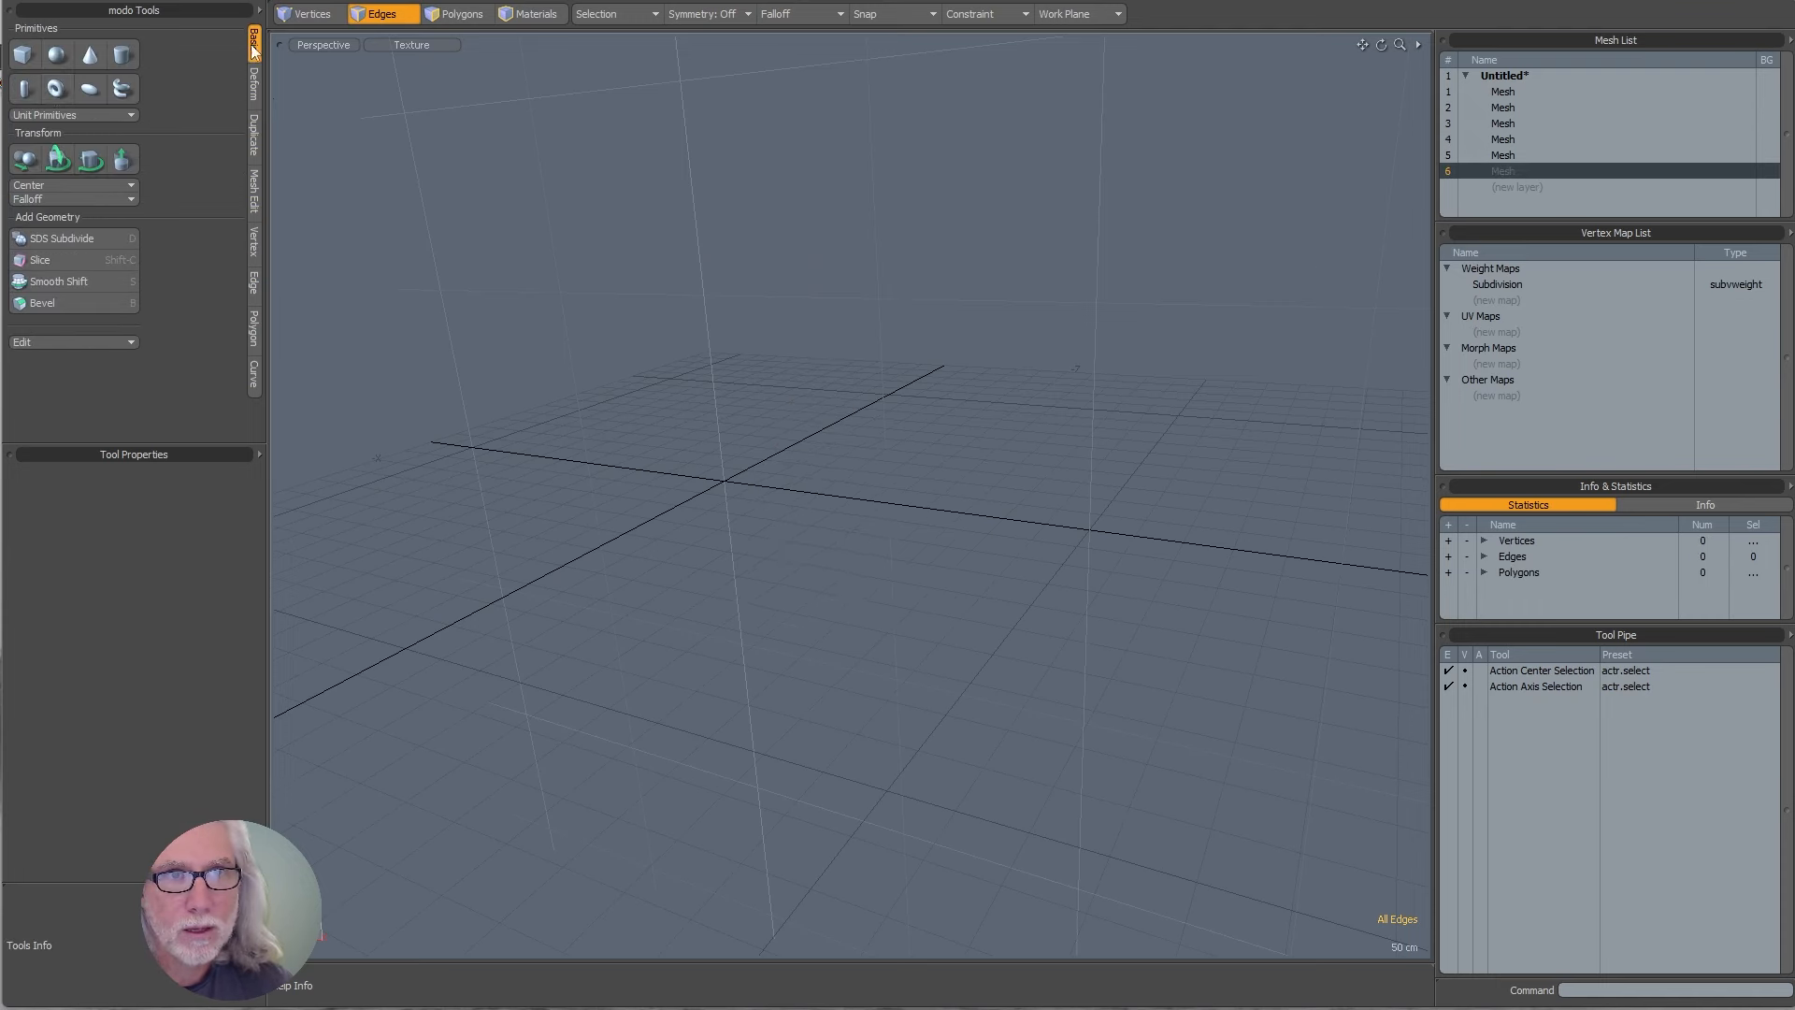
{"action": "left_click", "coordinate": [58, 92]}
{"action": "left_click_drag", "start_coordinate": [761, 393], "coordinate": [1021, 427], "text": "alt"}
{"action": "left_click_drag", "start_coordinate": [803, 560], "coordinate": [713, 621]}
{"action": "left_click", "coordinate": [186, 718]}
{"action": "left_click_drag", "start_coordinate": [734, 645], "coordinate": [981, 740], "text": "alt"}
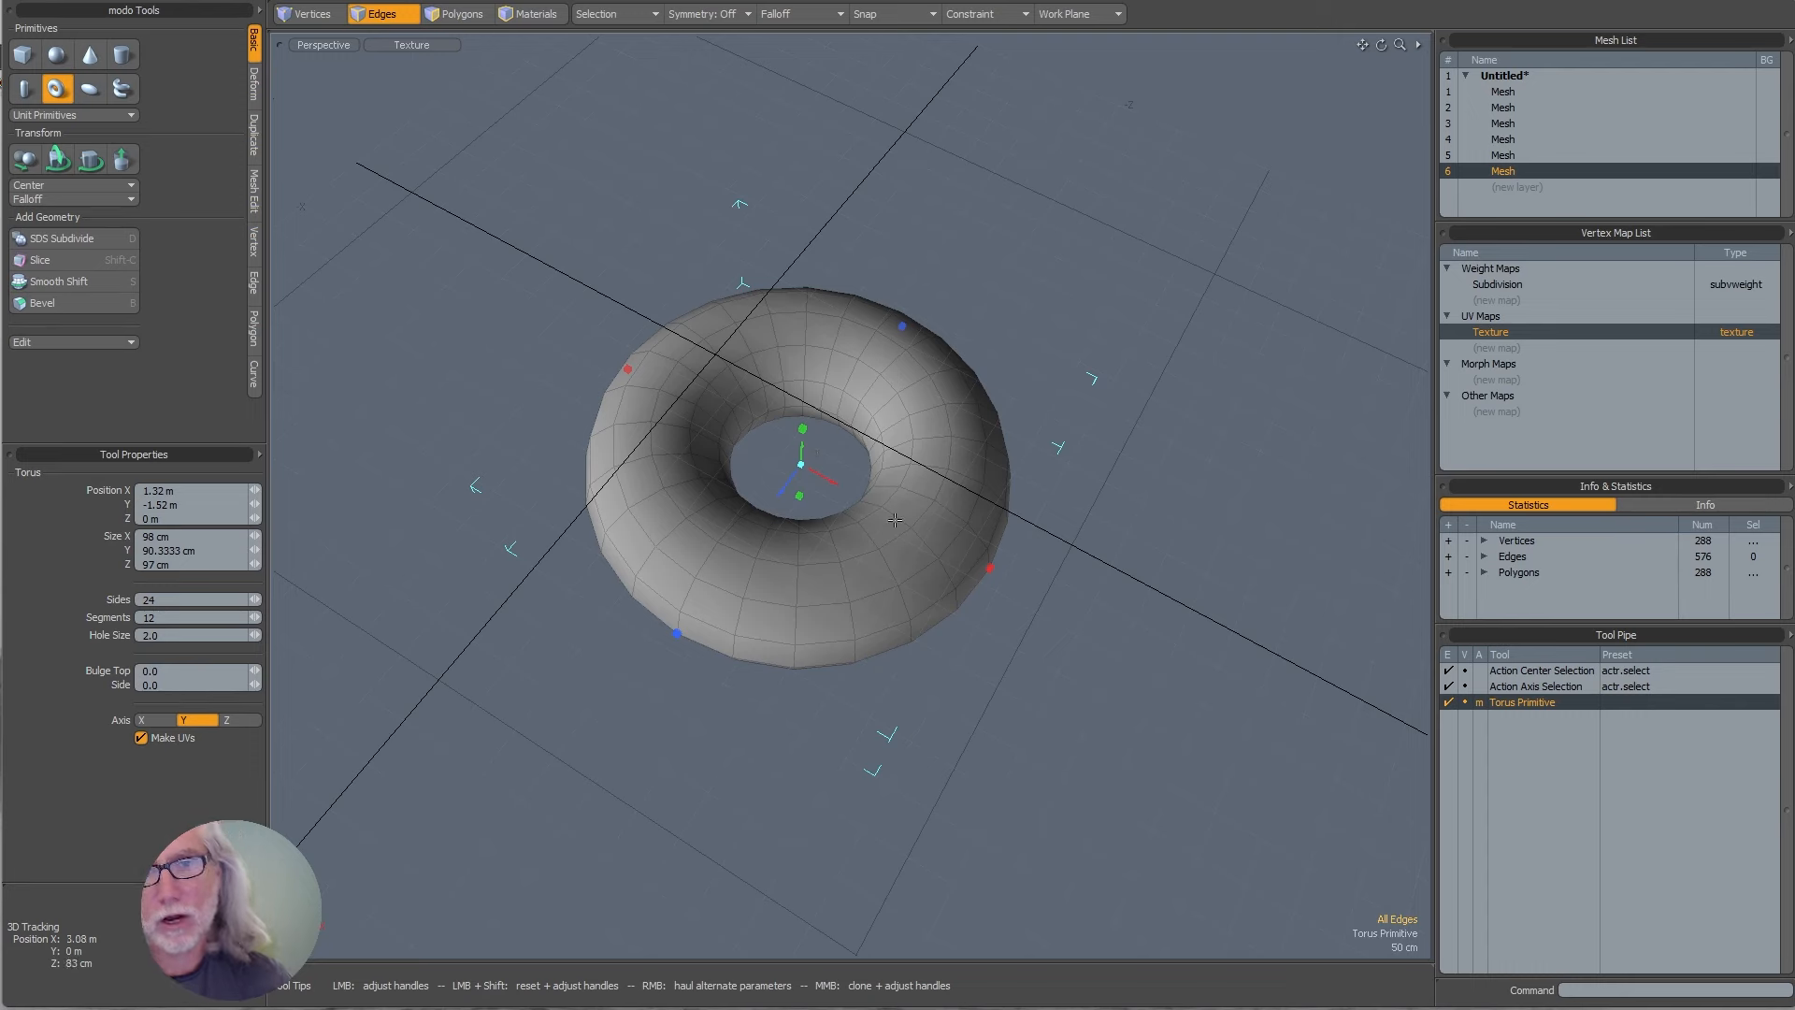
{"action": "left_click_drag", "start_coordinate": [894, 520], "coordinate": [852, 571], "text": "alt"}
{"action": "scroll", "coordinate": [852, 572], "scroll_direction": "down", "scroll_amount": 3}
{"action": "left_click_drag", "start_coordinate": [853, 572], "coordinate": [1038, 598], "text": "alt+shift"}
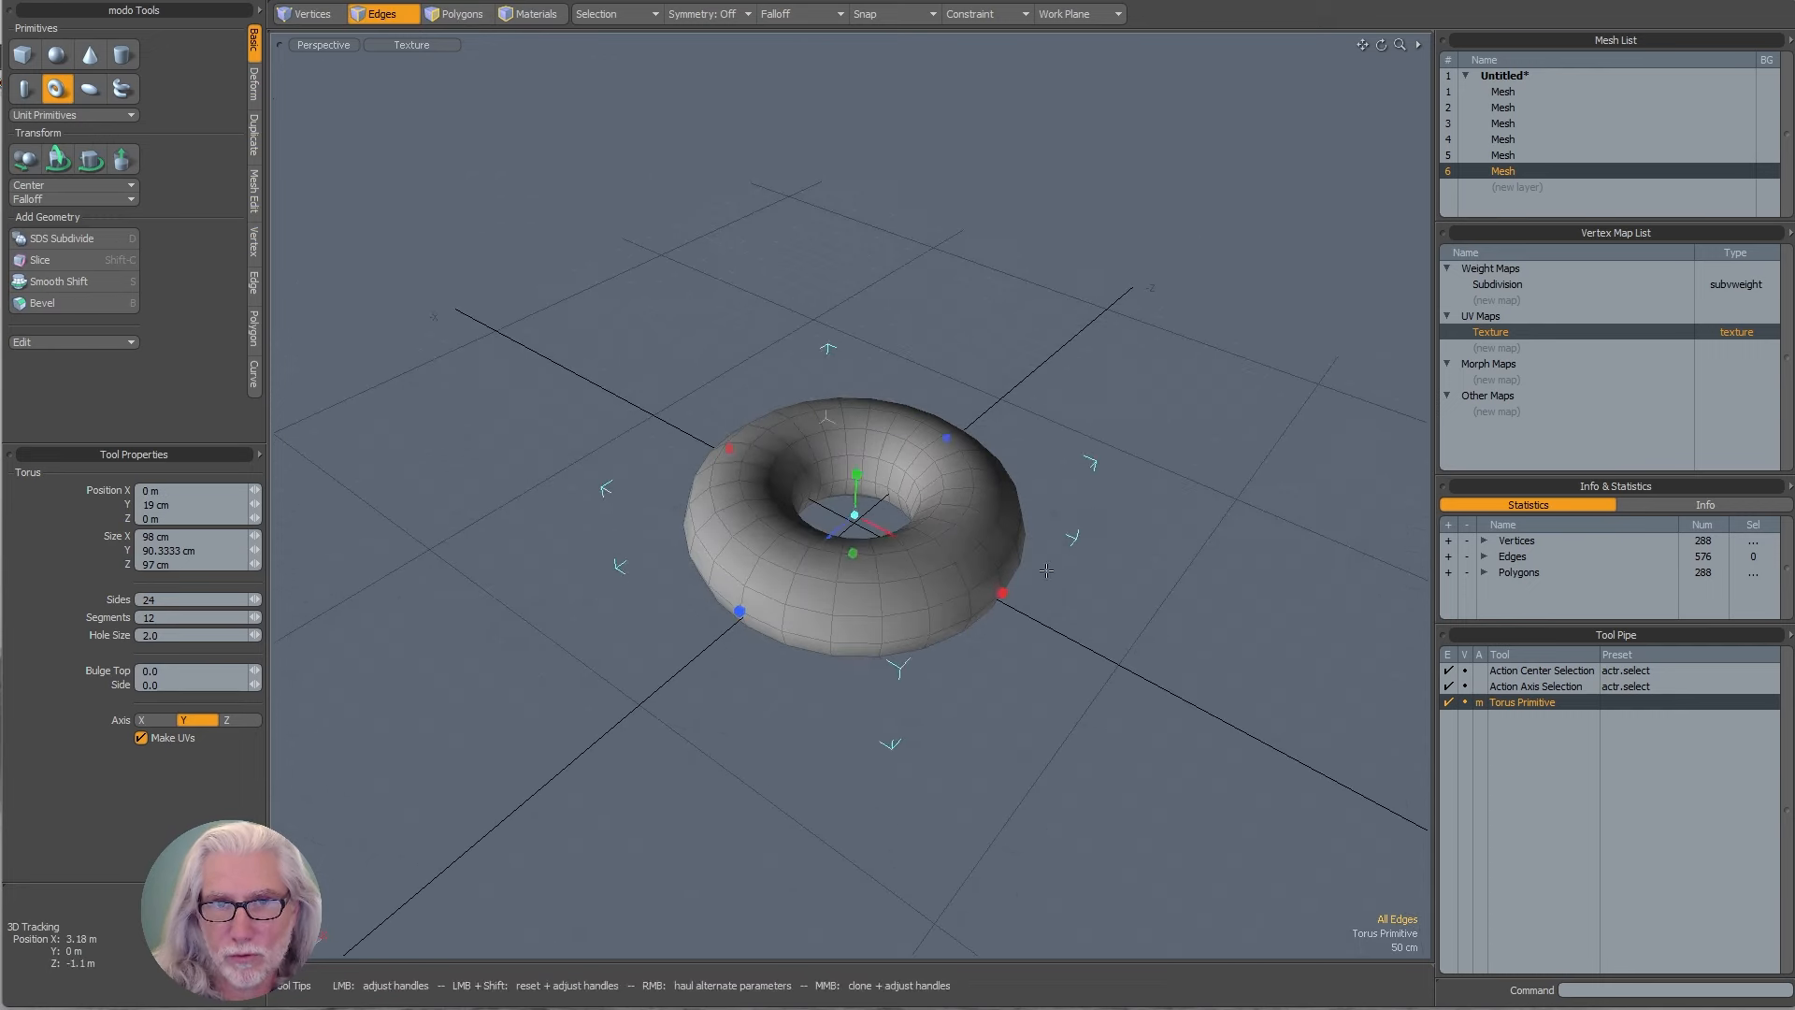
{"action": "key", "text": "space"}
- Select all of the torus polygons, lasso-select its visible edges in edge mode, and clear the selection
{"action": "key", "text": "space"}
{"action": "double_click", "coordinate": [867, 610]}
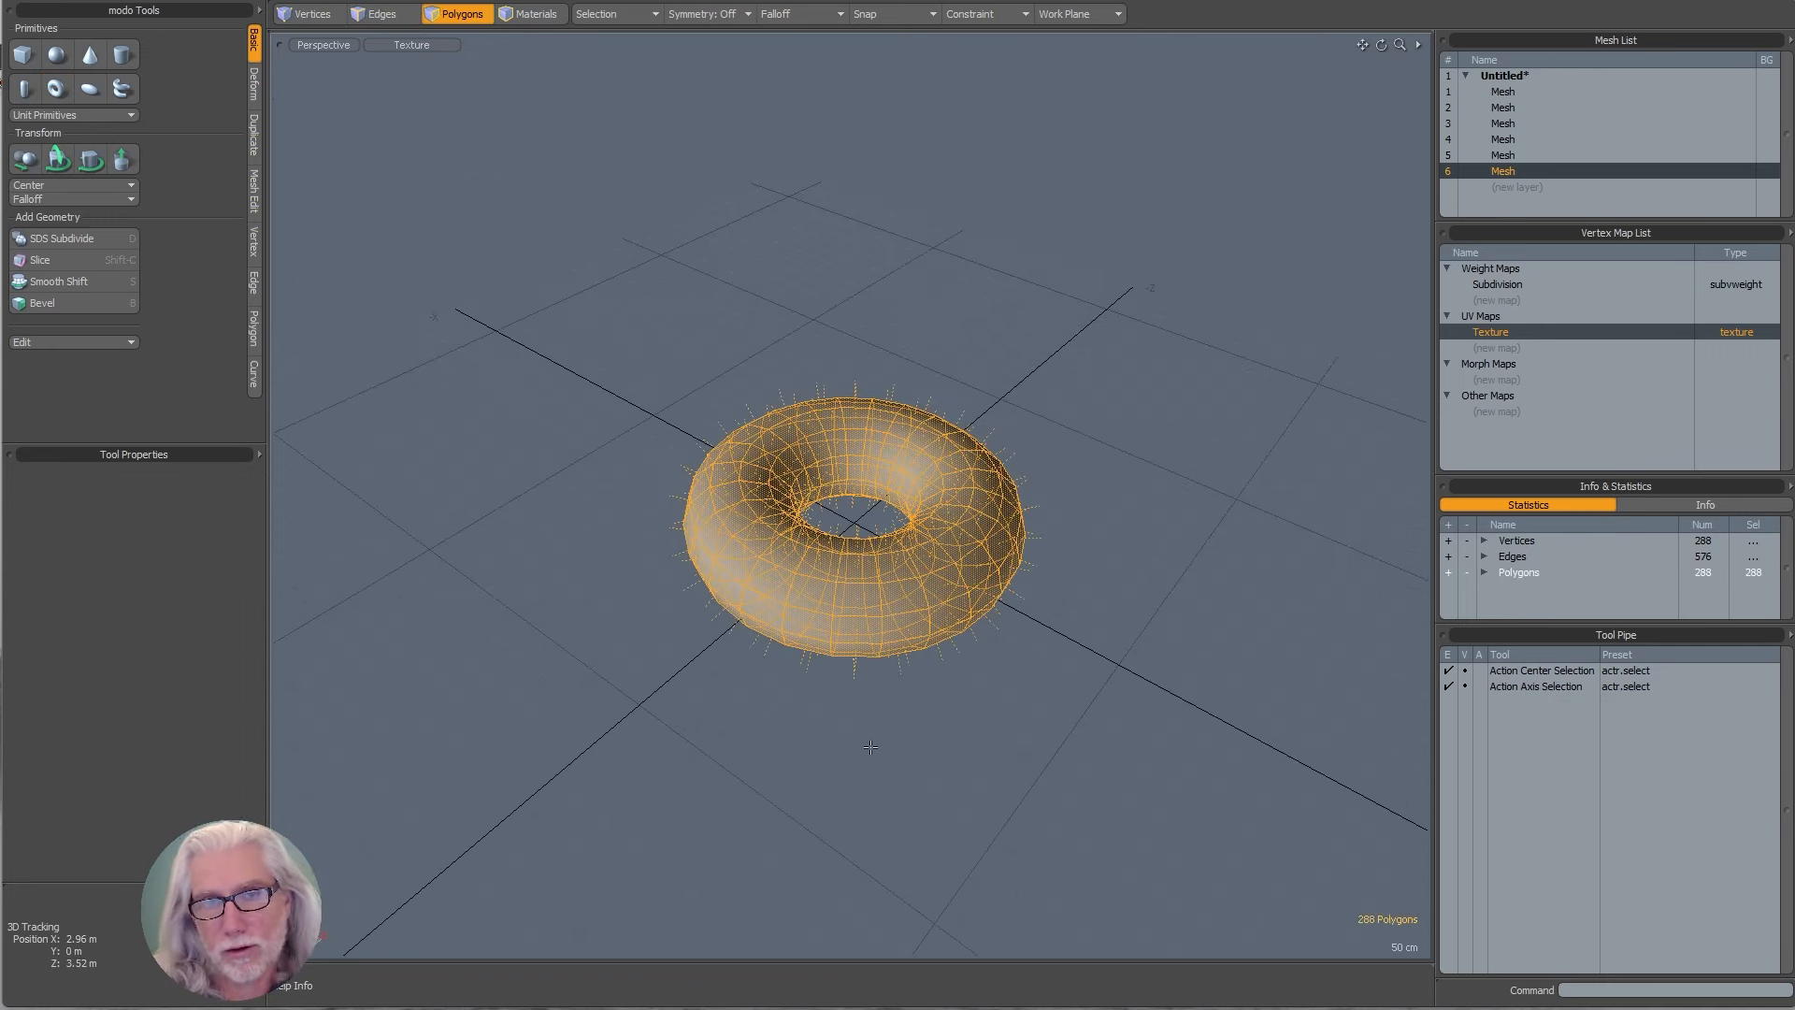
{"action": "key", "text": "2"}
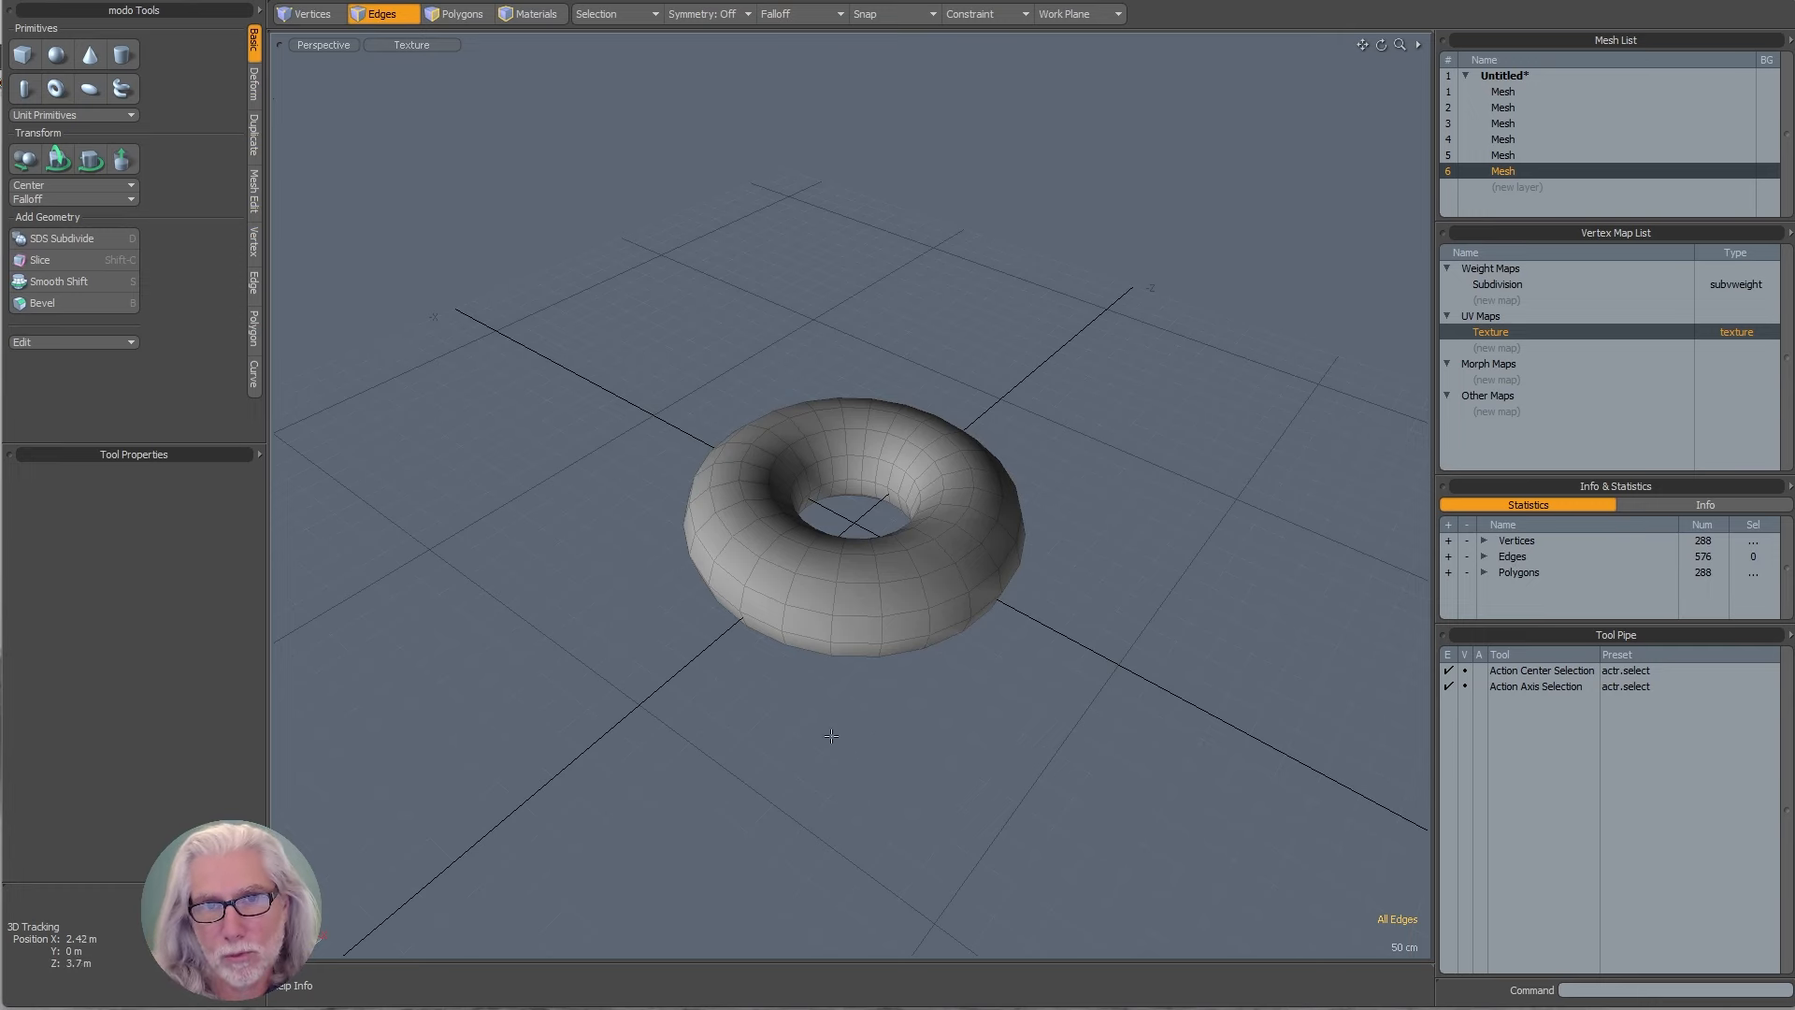
{"action": "mouse_move", "coordinate": [563, 744]}
{"action": "right_mouse_down"}
{"action": "mouse_move", "coordinate": [610, 688]}
{"action": "mouse_move", "coordinate": [1243, 272]}
{"action": "mouse_move", "coordinate": [1289, 385]}
{"action": "right_mouse_up"}
{"action": "left_click", "coordinate": [1125, 446]}
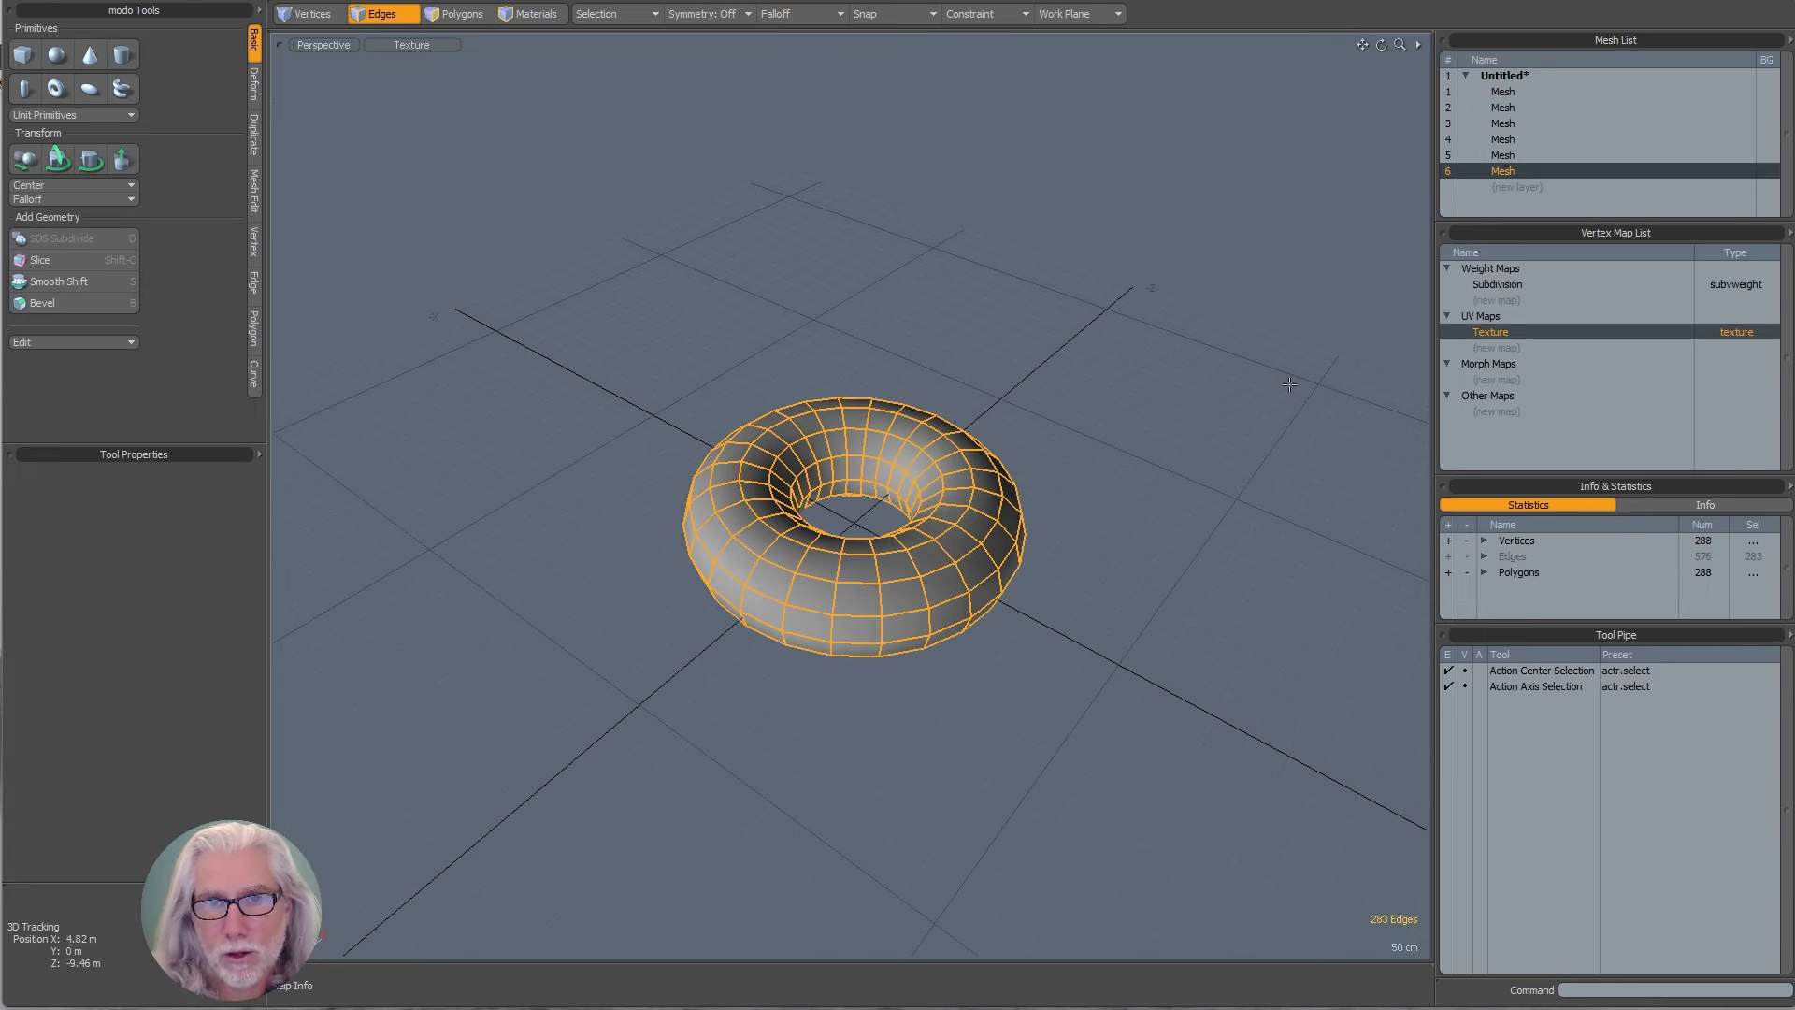
{"action": "left_click_drag", "start_coordinate": [1275, 572], "coordinate": [1095, 539], "text": "alt"}
{"action": "left_click", "coordinate": [1093, 538]}
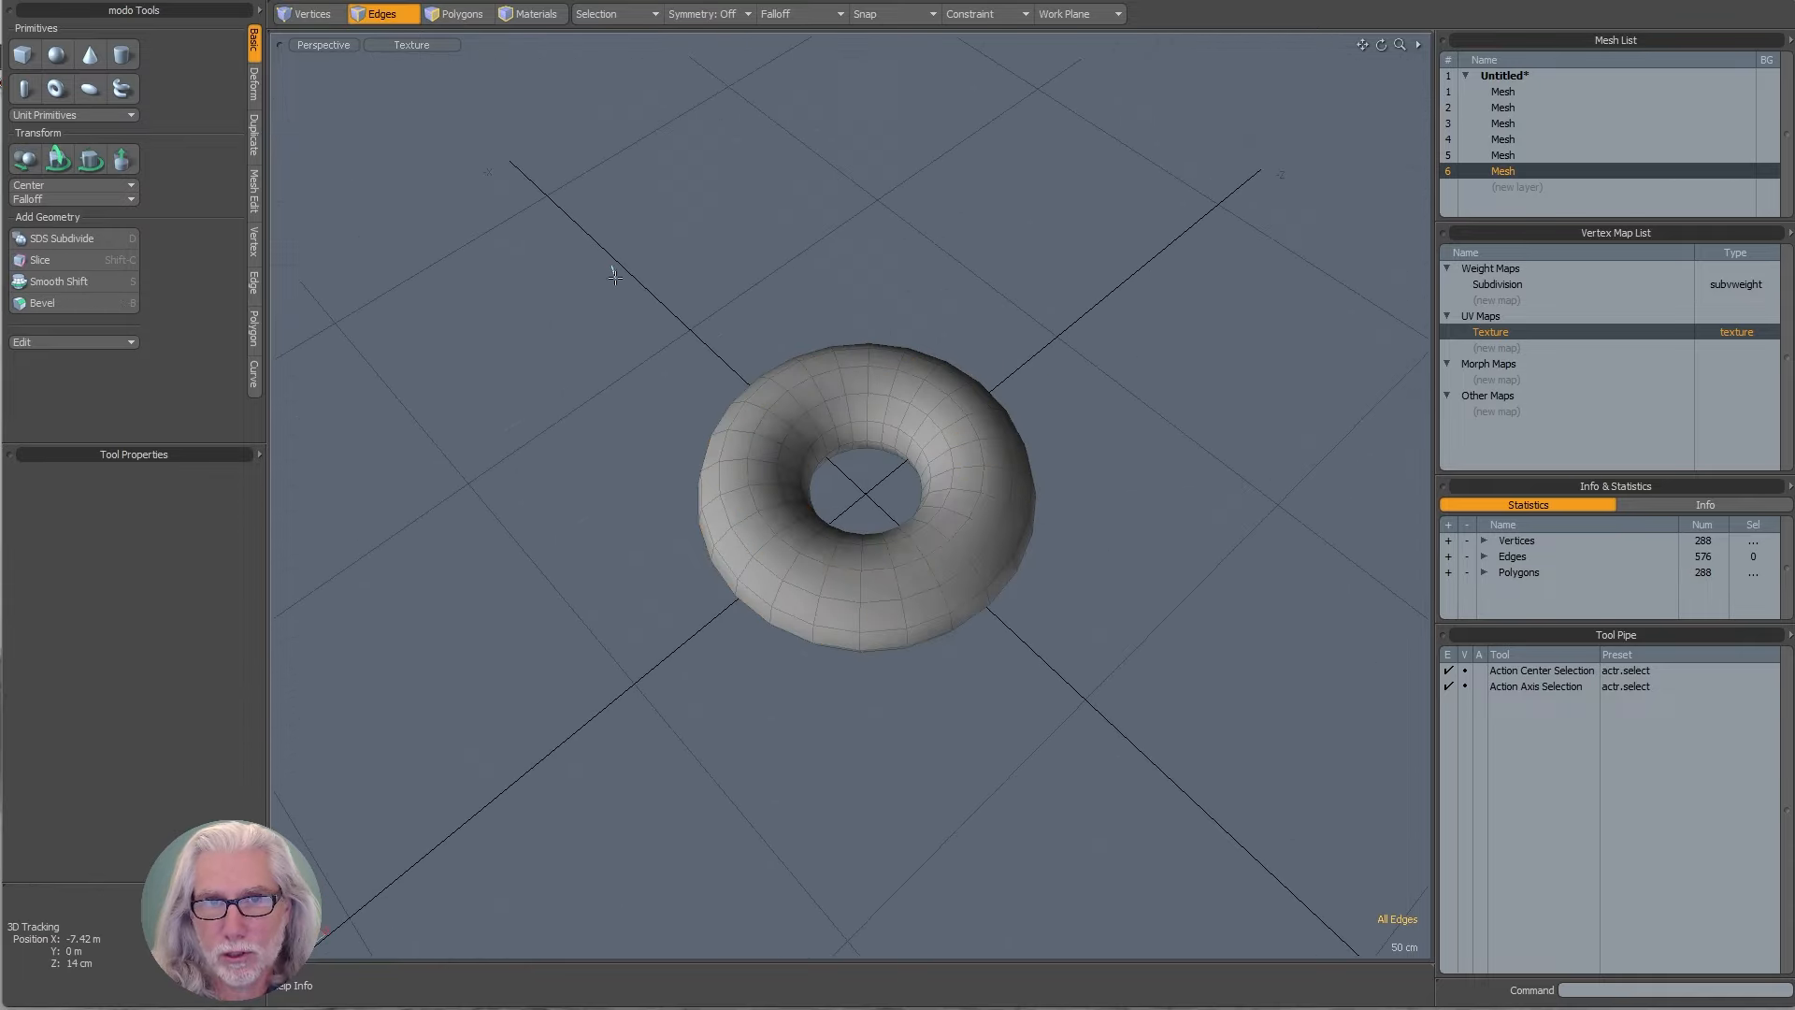
- Try a lasso selection of edges through both sides of the torus, clear it, and inspect the torus closely
{"action": "middle_click_drag", "start_coordinate": [613, 268], "coordinate": [1111, 256]}
{"action": "mouse_move", "coordinate": [1094, 254]}
{"action": "left_mouse_down", "text": "alt"}
{"action": "mouse_move", "coordinate": [625, 436]}
{"action": "mouse_move", "coordinate": [822, 739]}
{"action": "mouse_move", "coordinate": [1038, 608]}
{"action": "mouse_move", "coordinate": [897, 524]}
{"action": "mouse_move", "coordinate": [920, 621]}
{"action": "left_mouse_up", "text": "alt"}
{"action": "left_click", "coordinate": [1047, 608]}
{"action": "left_click_drag", "start_coordinate": [920, 622], "coordinate": [953, 542], "text": "ctrl+alt"}
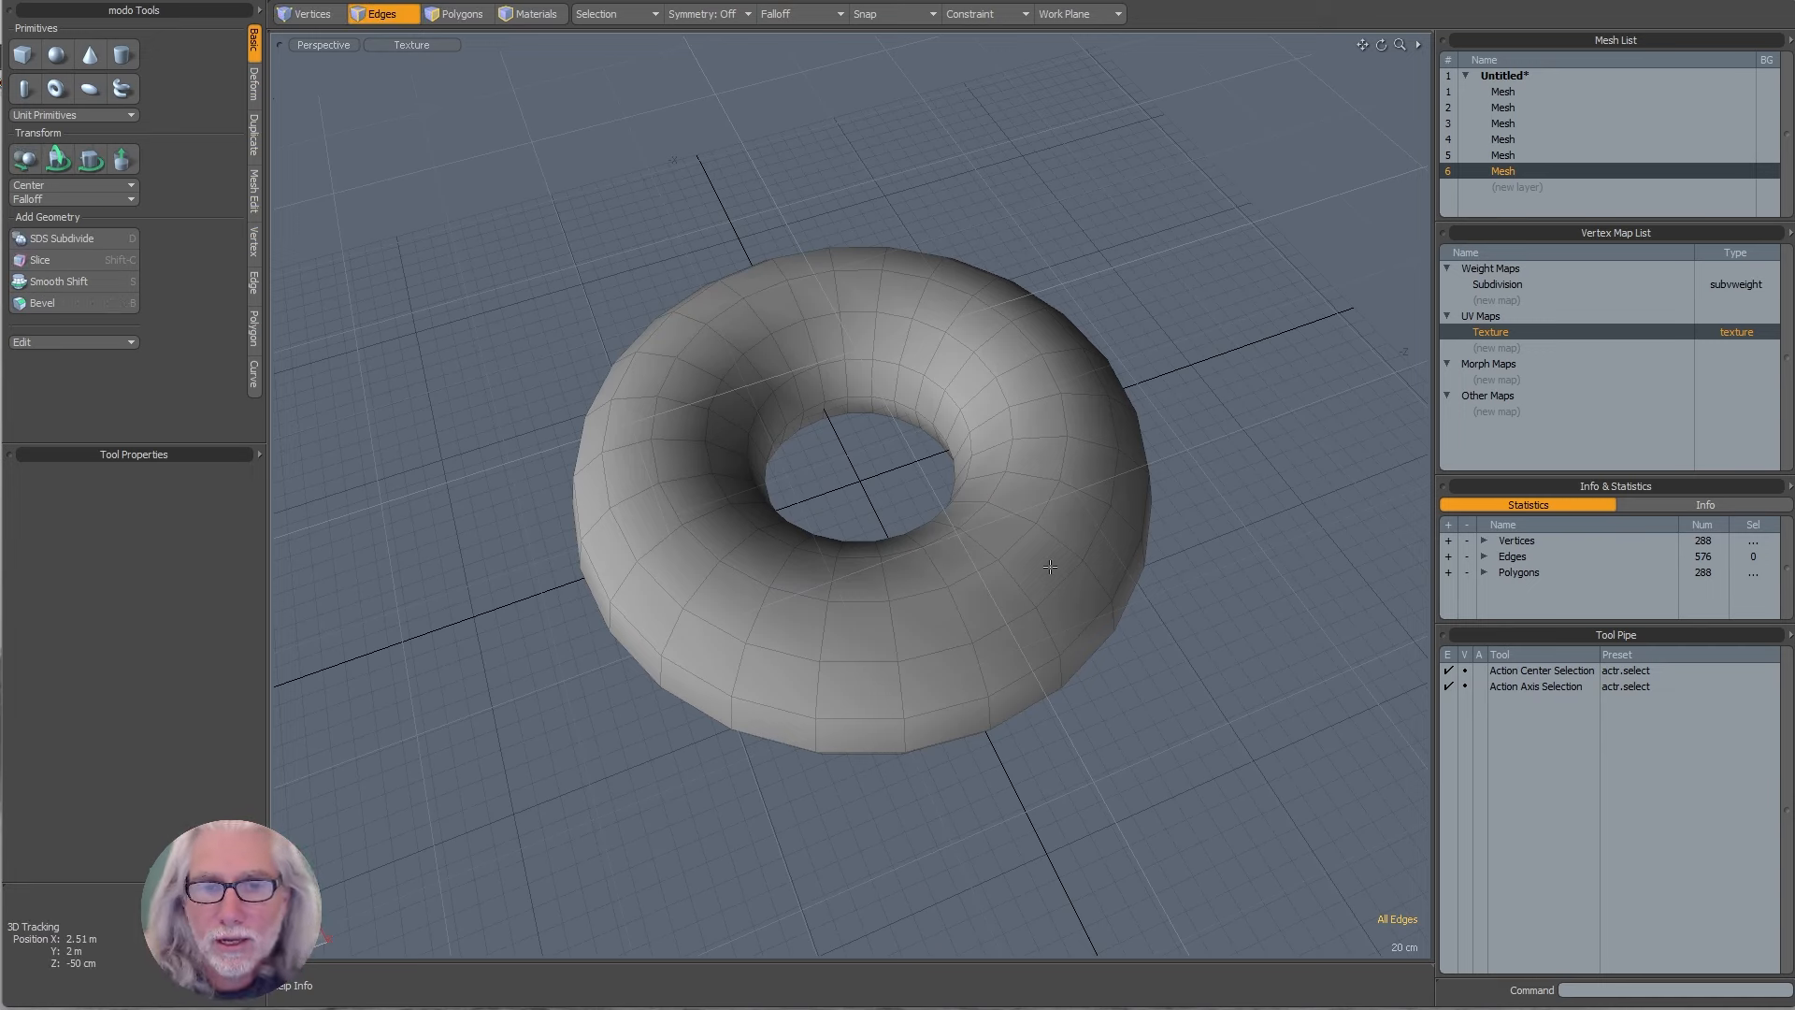
{"action": "left_click_drag", "start_coordinate": [995, 669], "coordinate": [895, 572], "text": "alt"}
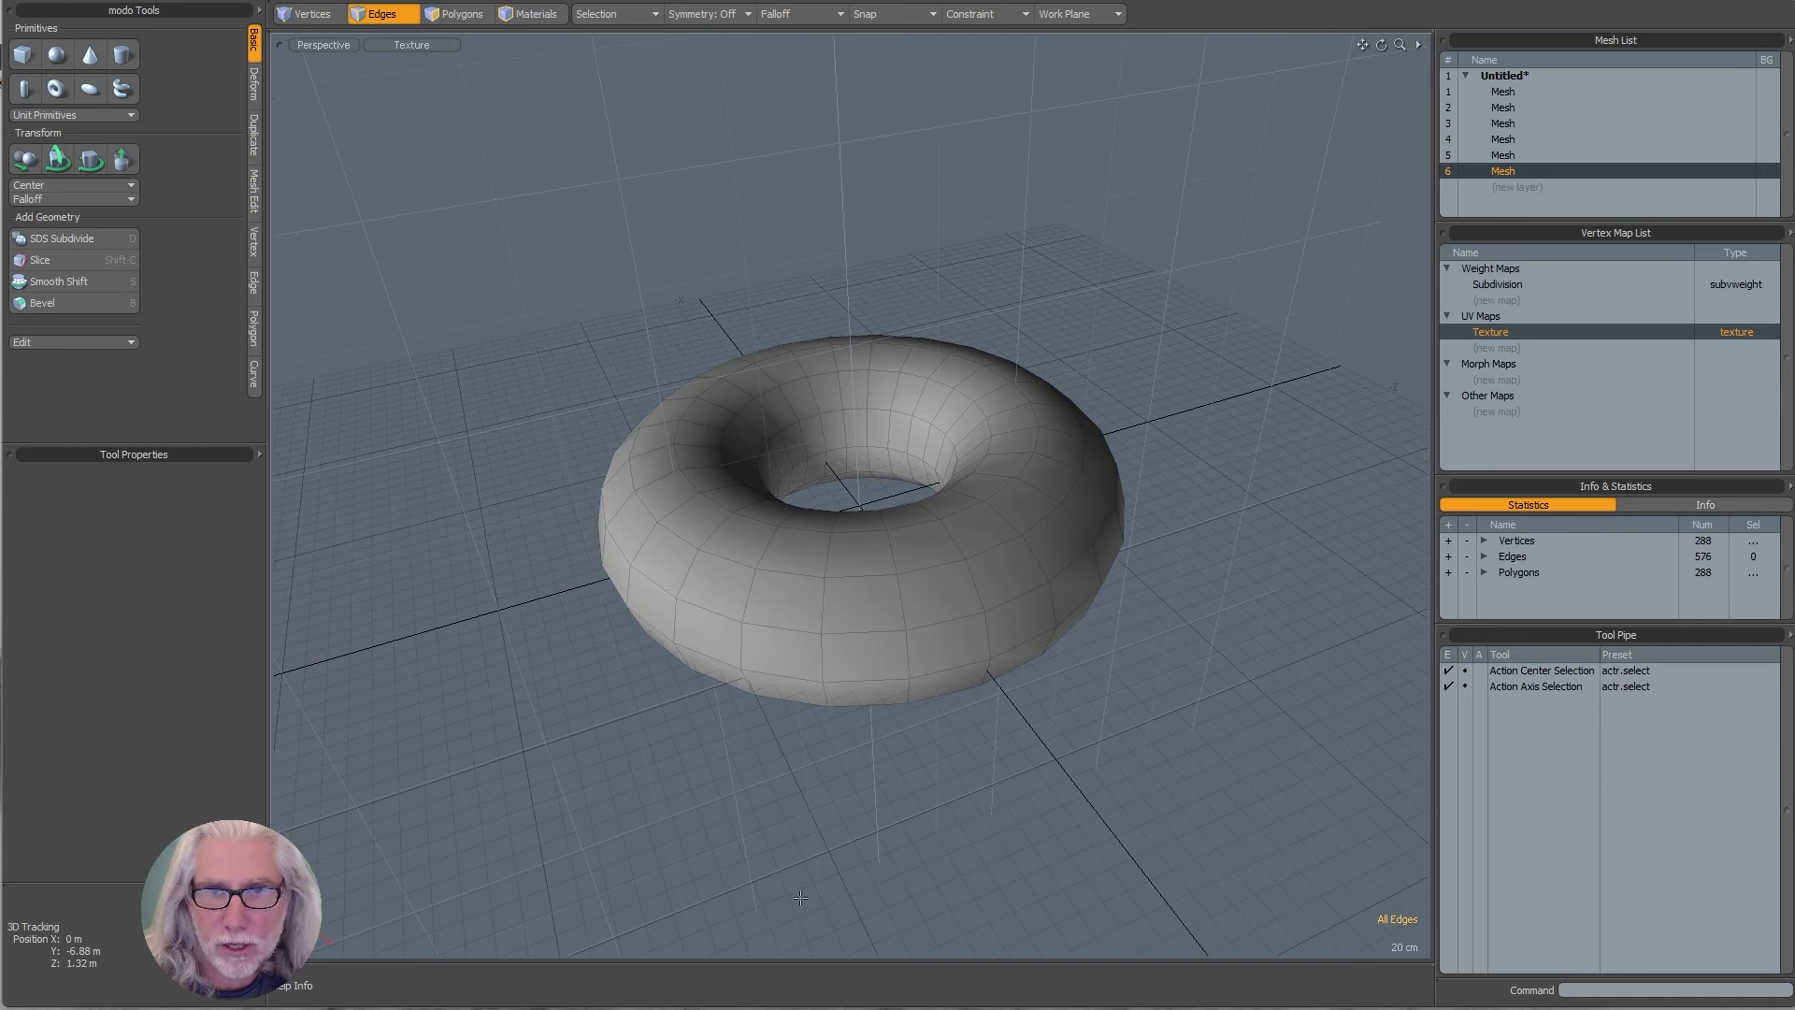
- Try the Move and Stretch tools, drag part of the torus with Element Move, and undo the deformation
{"action": "key", "text": "w"}
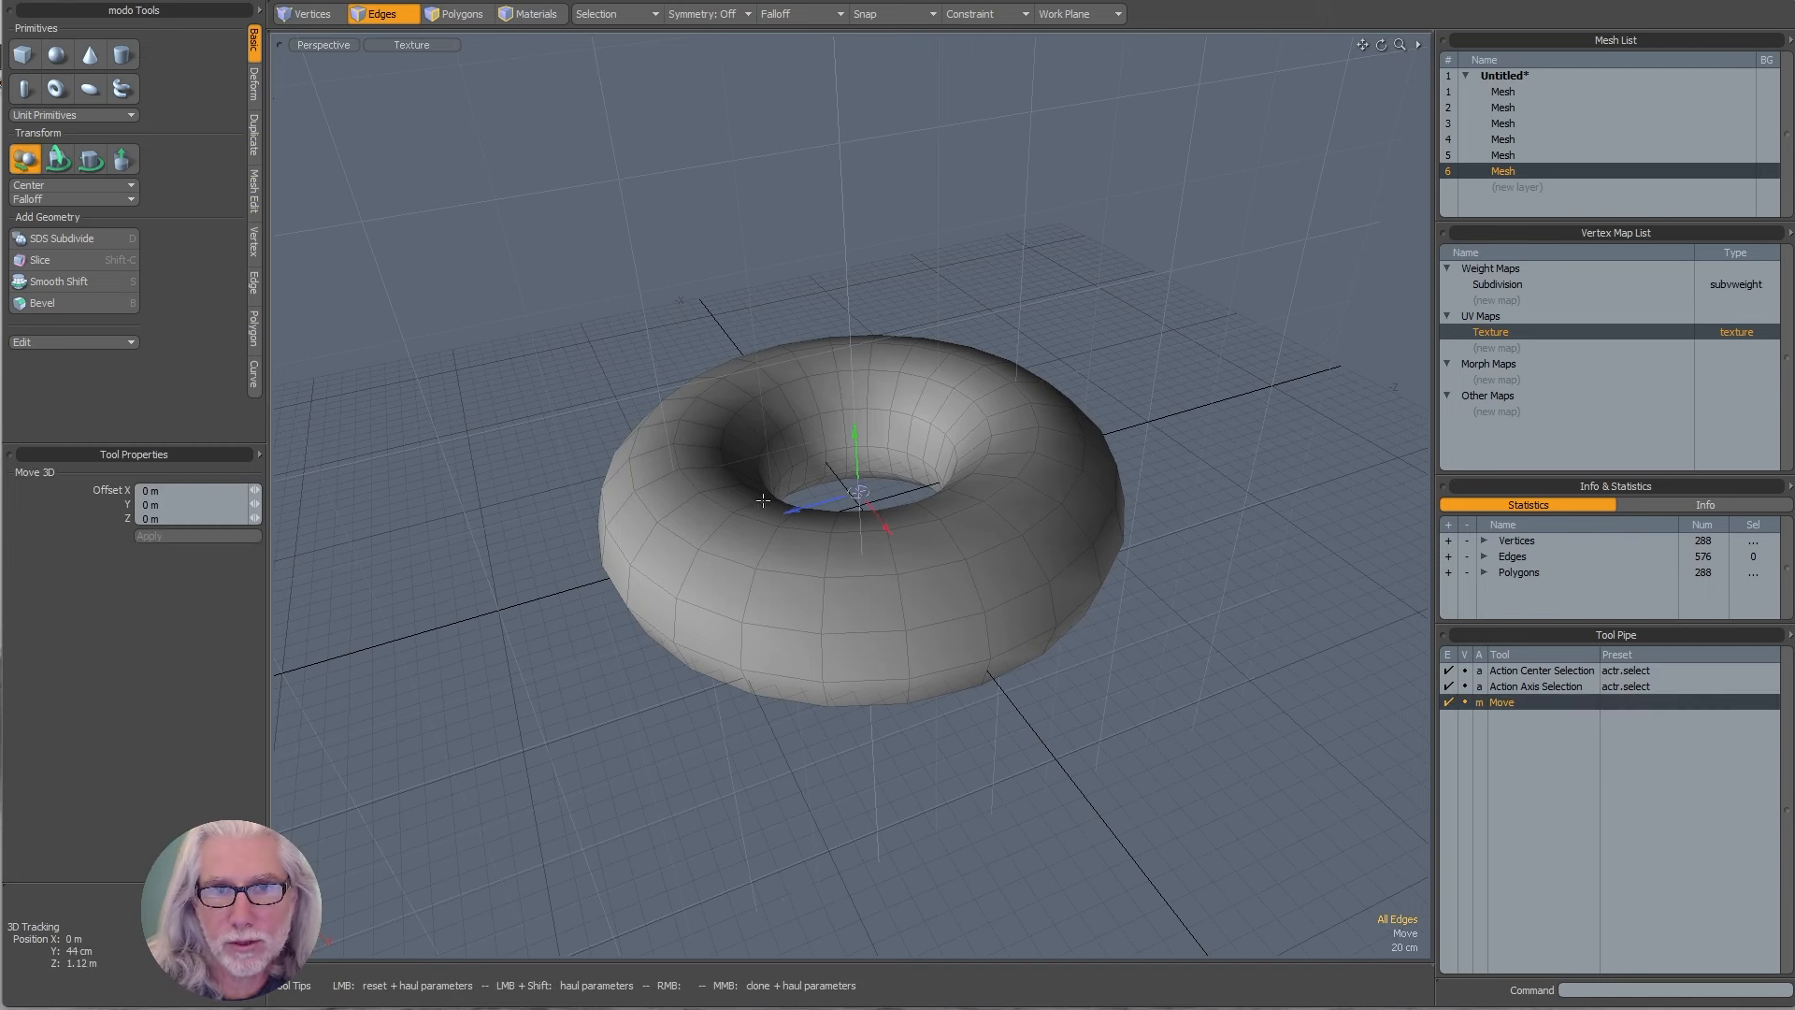
{"action": "key", "text": "h"}
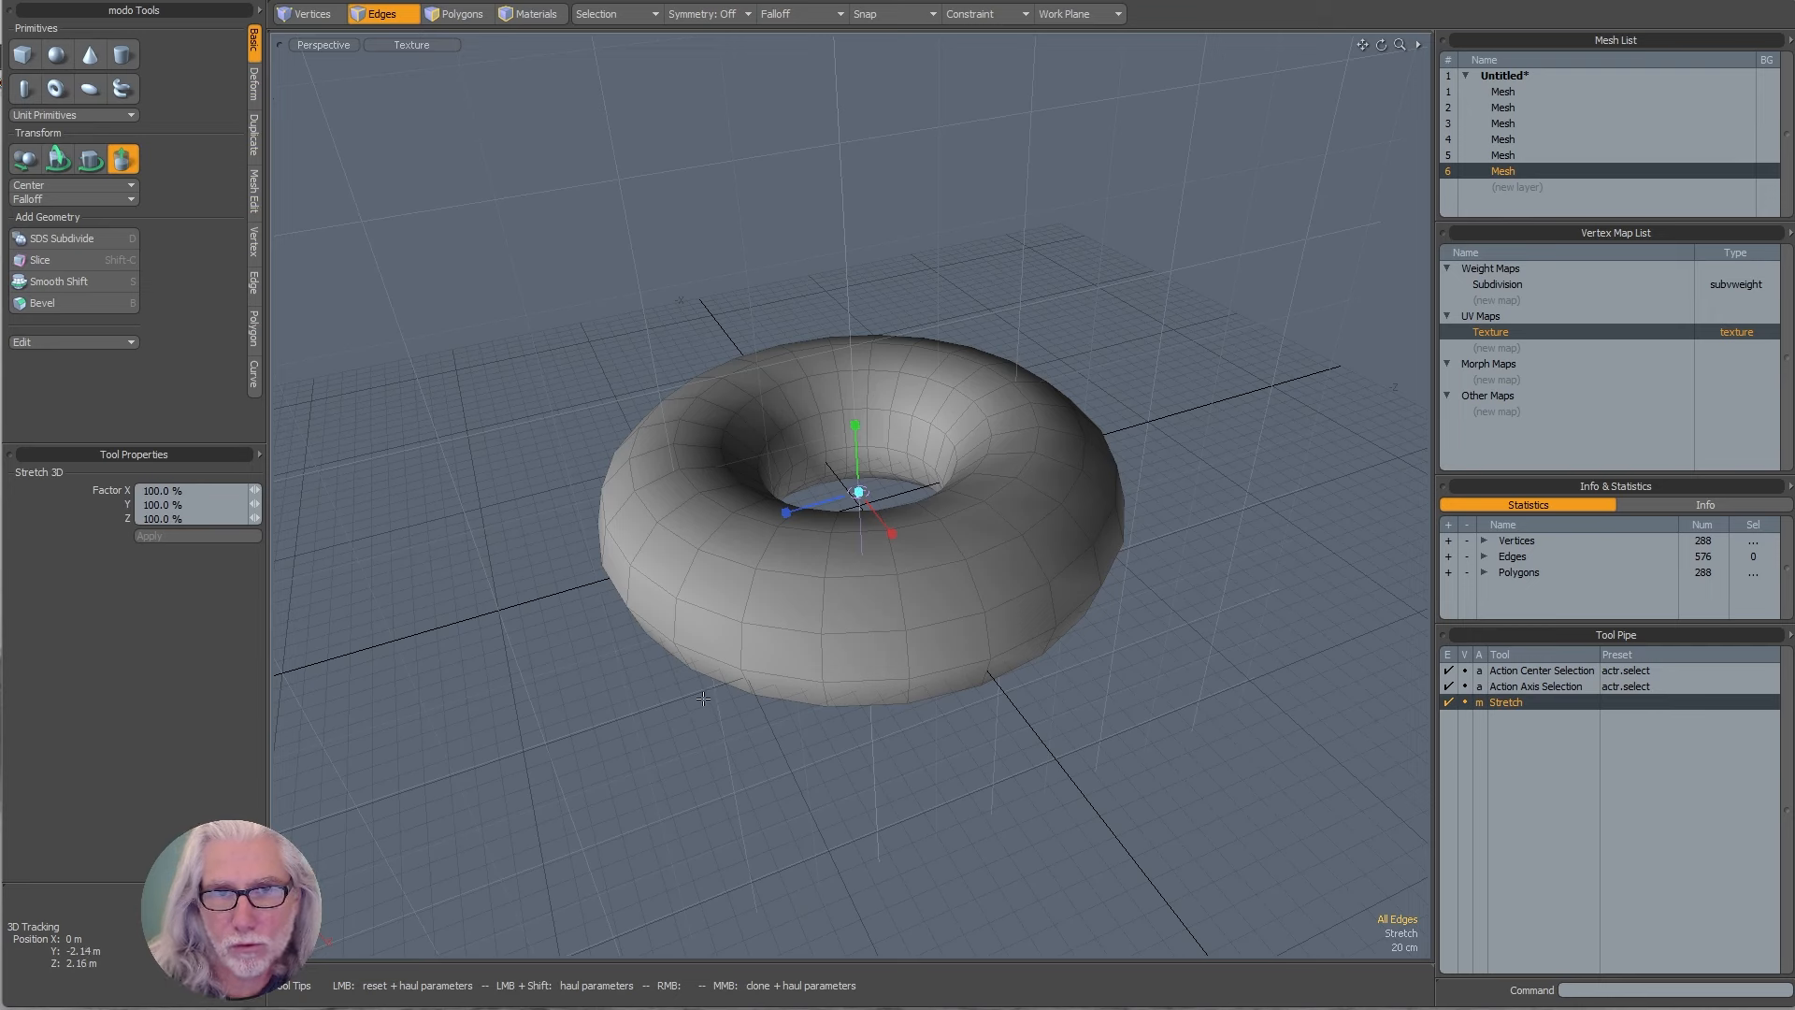
{"action": "key", "text": "q"}
{"action": "key", "text": "t"}
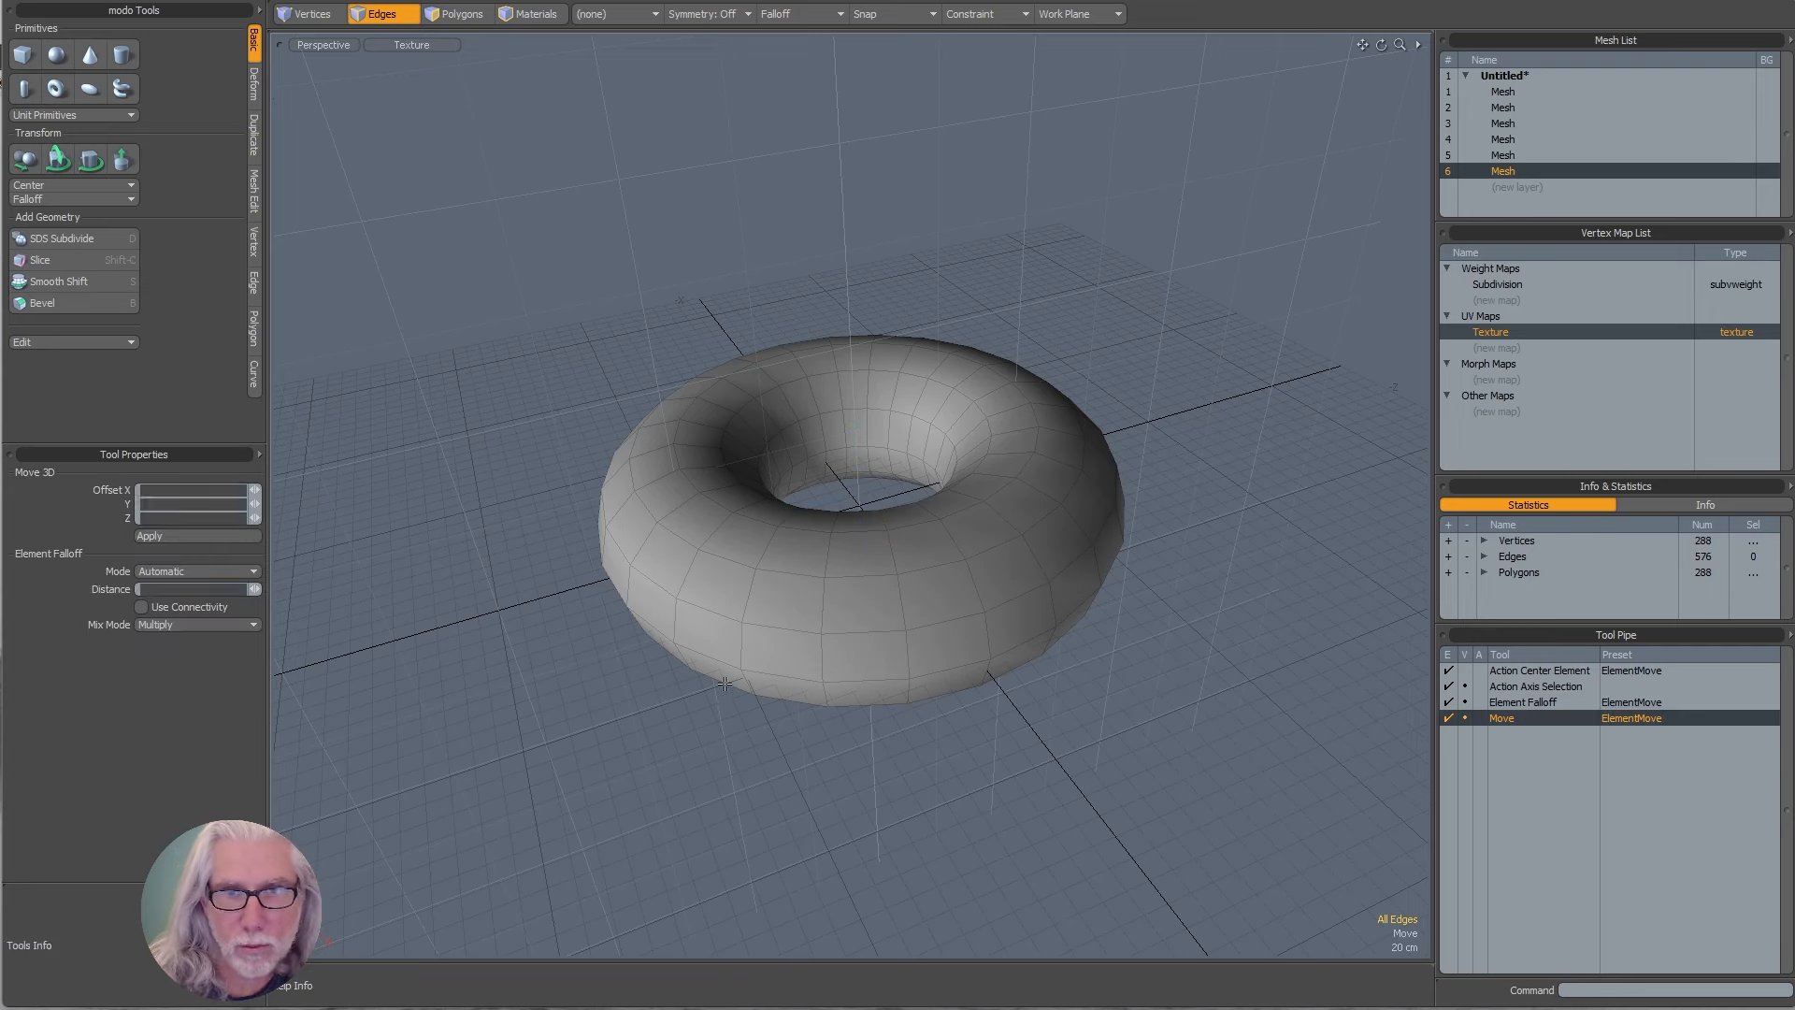
{"action": "left_click_drag", "start_coordinate": [760, 659], "coordinate": [652, 673]}
{"action": "key", "text": "ctrl+z"}
{"action": "key", "text": "q"}
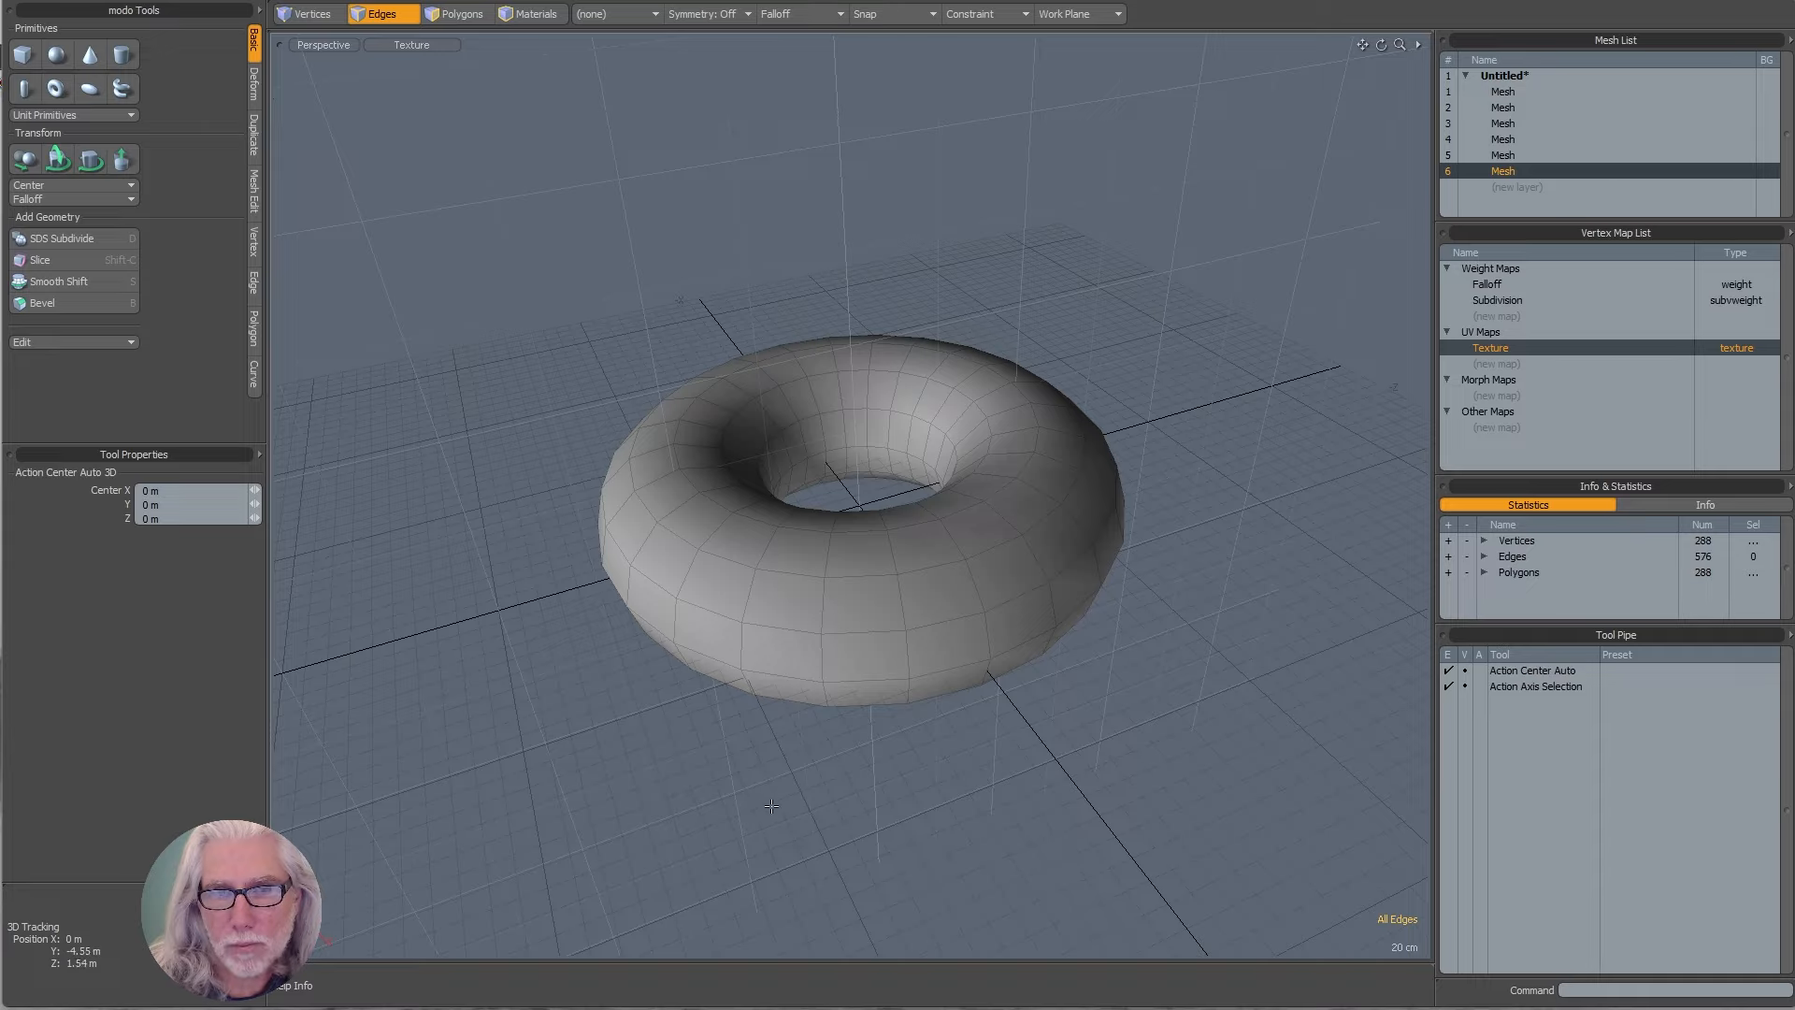
- Inspect the torus from several angles and distances in the perspective view
{"action": "left_click_drag", "start_coordinate": [784, 701], "coordinate": [79, 782], "text": "alt"}
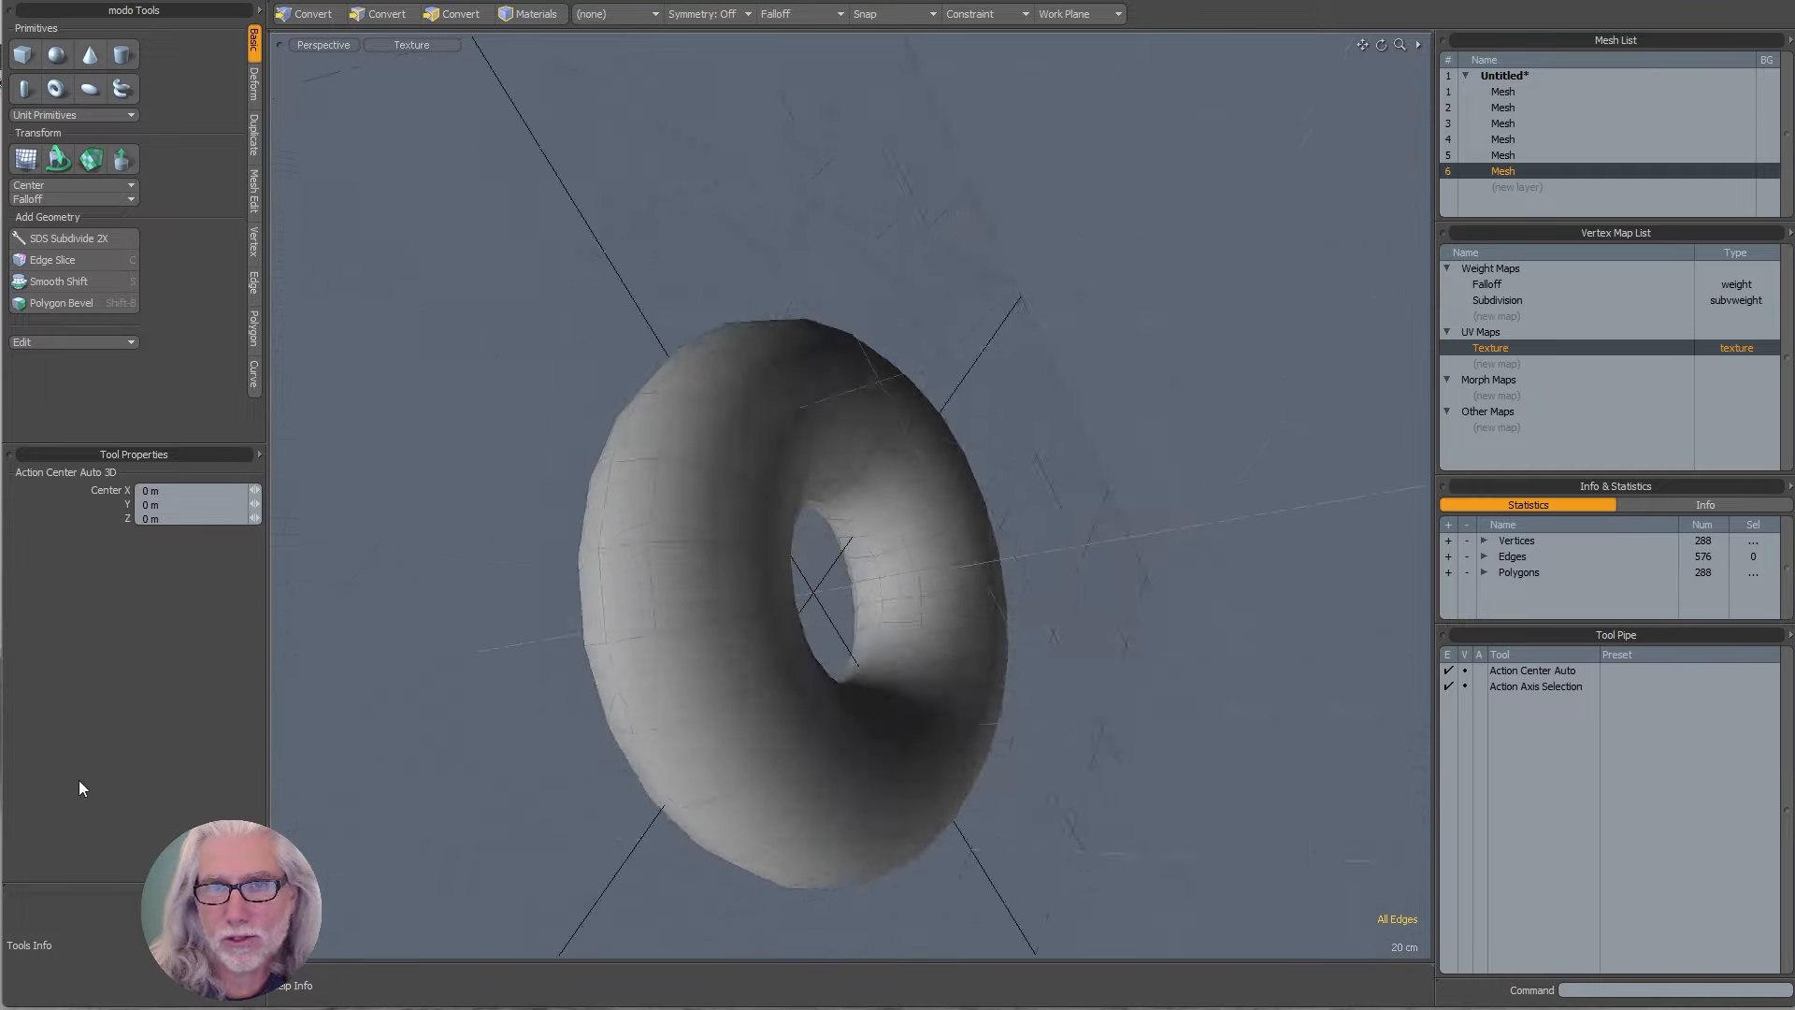
{"action": "left_click_drag", "start_coordinate": [761, 654], "coordinate": [1028, 392], "text": "alt"}
{"action": "left_click_drag", "start_coordinate": [1028, 392], "coordinate": [757, 830], "text": "alt+shift"}
{"action": "left_click_drag", "start_coordinate": [743, 618], "coordinate": [804, 636], "text": "ctrl+alt"}
{"action": "left_click_drag", "start_coordinate": [582, 907], "coordinate": [662, 839], "text": "alt+shift"}
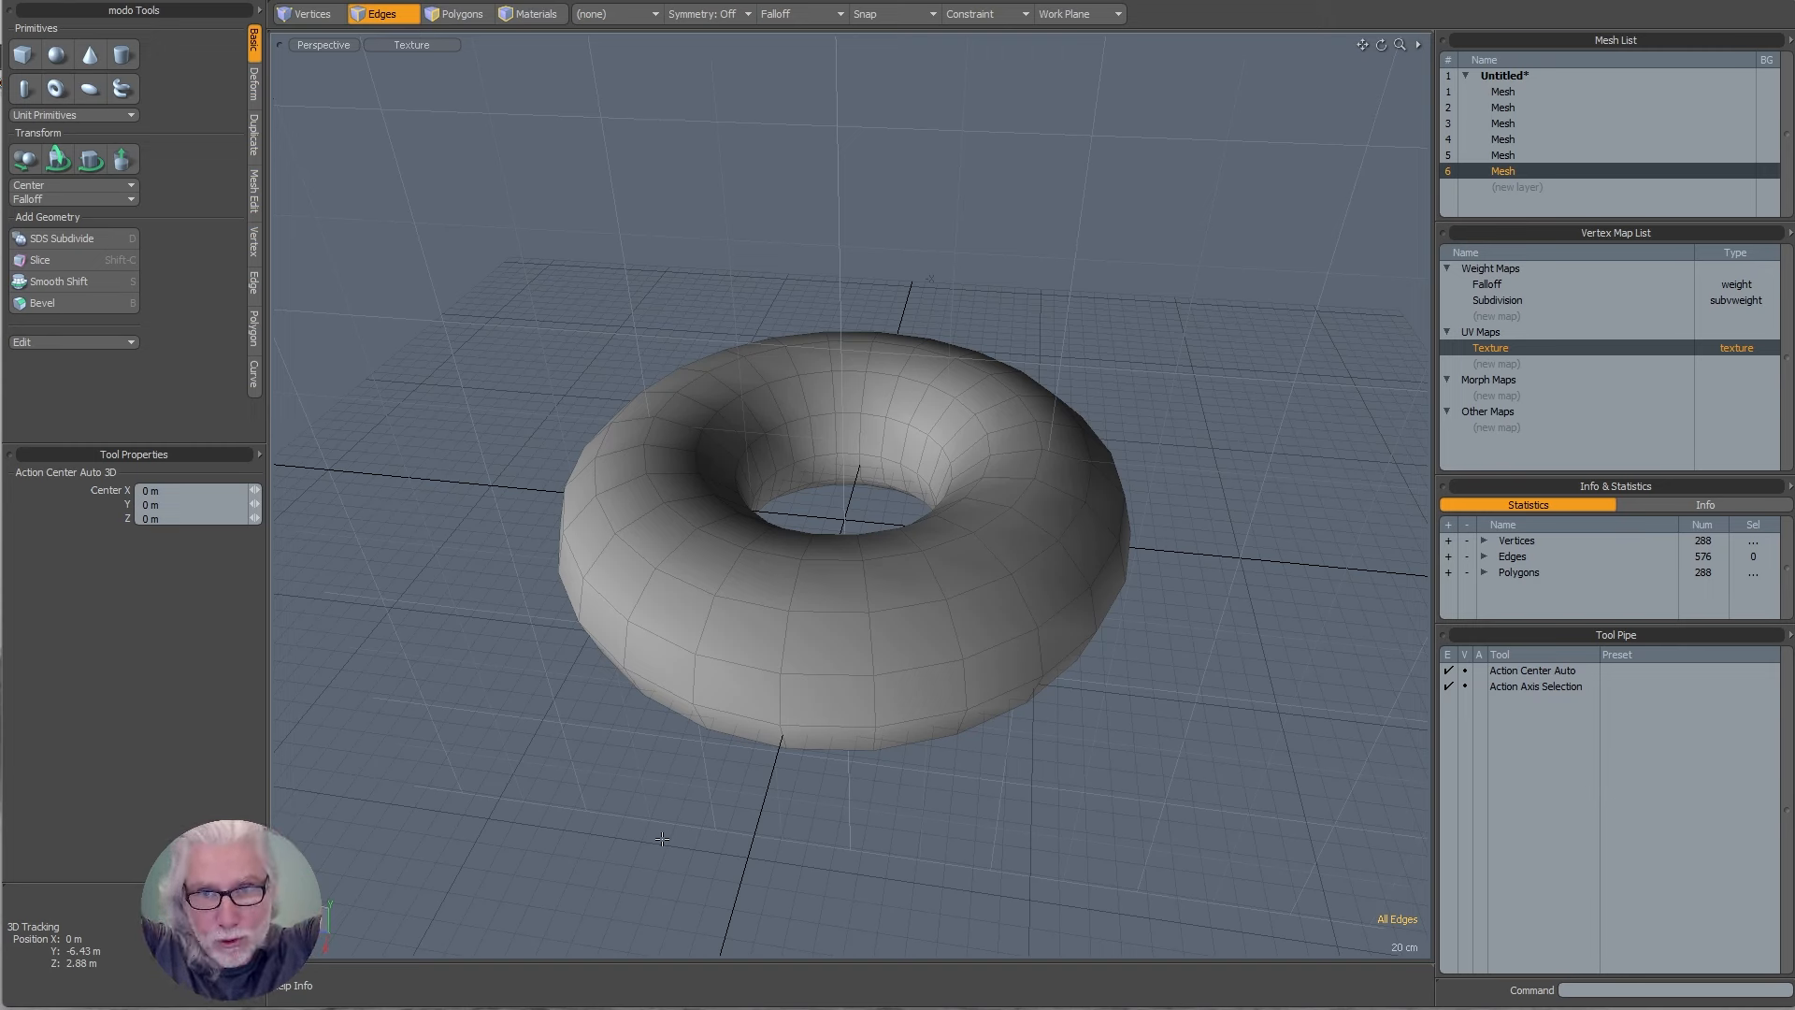
{"action": "left_click_drag", "start_coordinate": [654, 654], "coordinate": [667, 648], "text": "alt"}
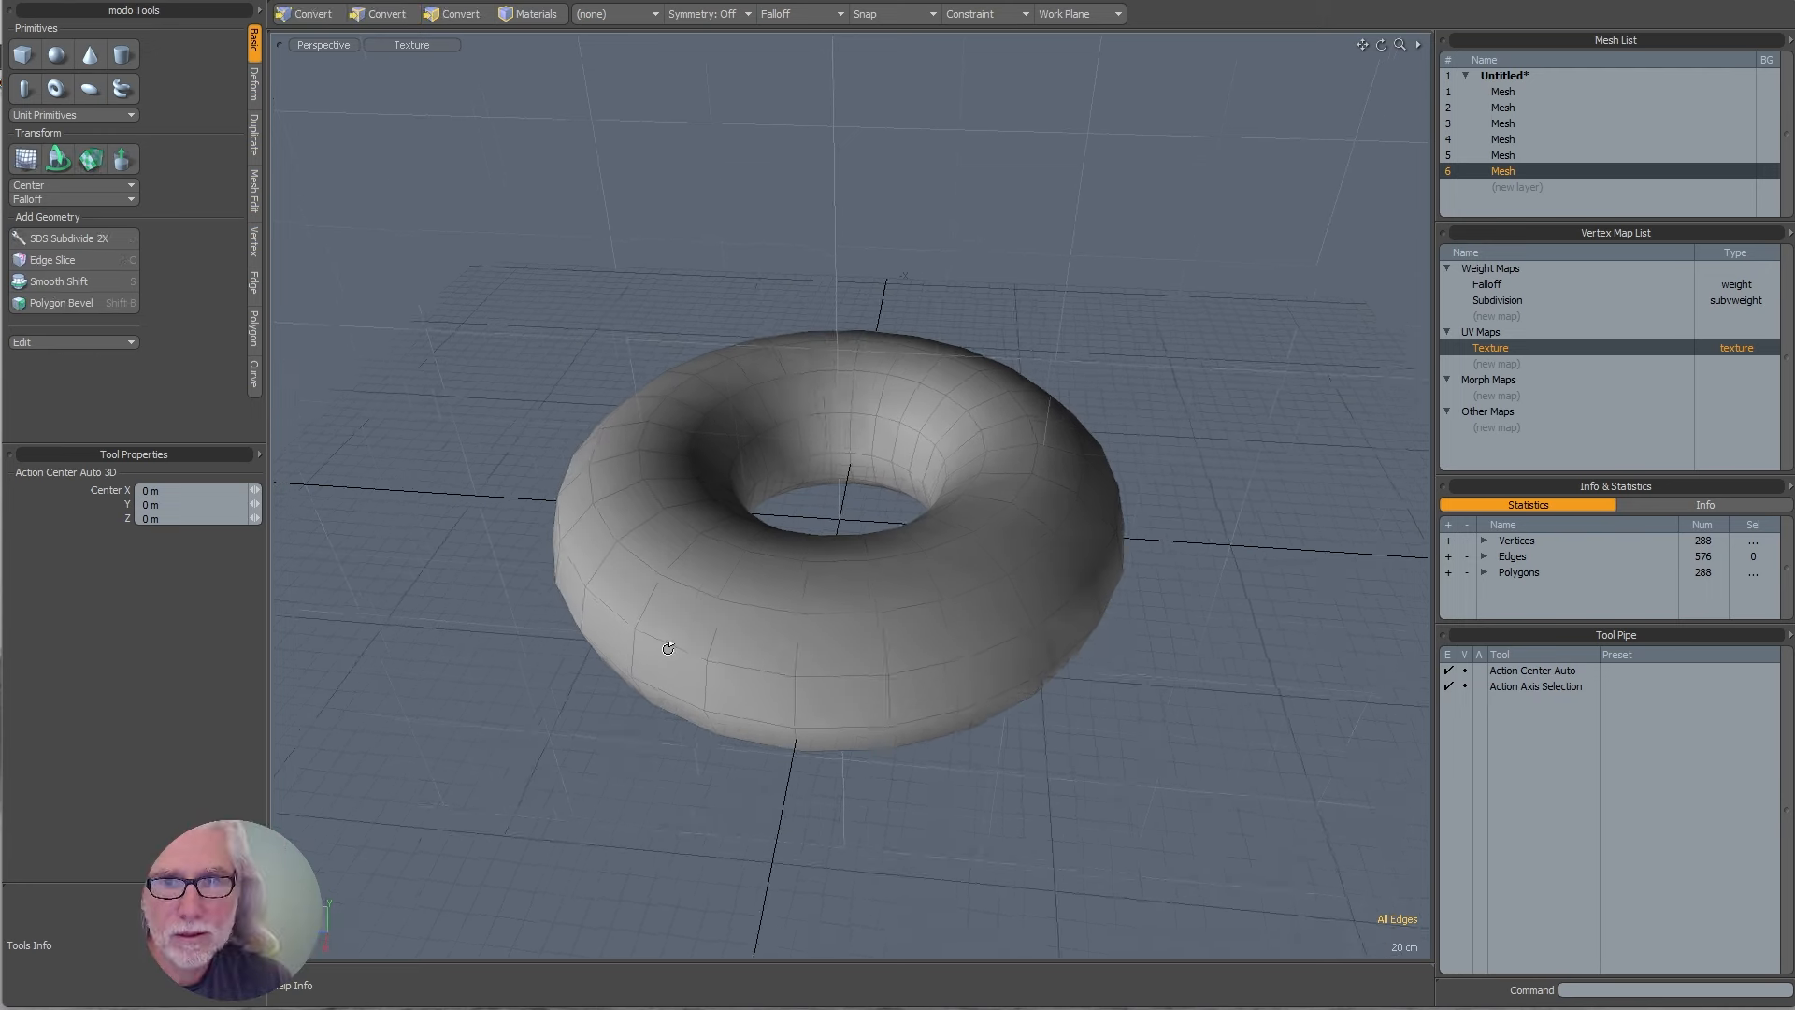
{"action": "left_click_drag", "start_coordinate": [815, 677], "coordinate": [819, 695], "text": "alt"}
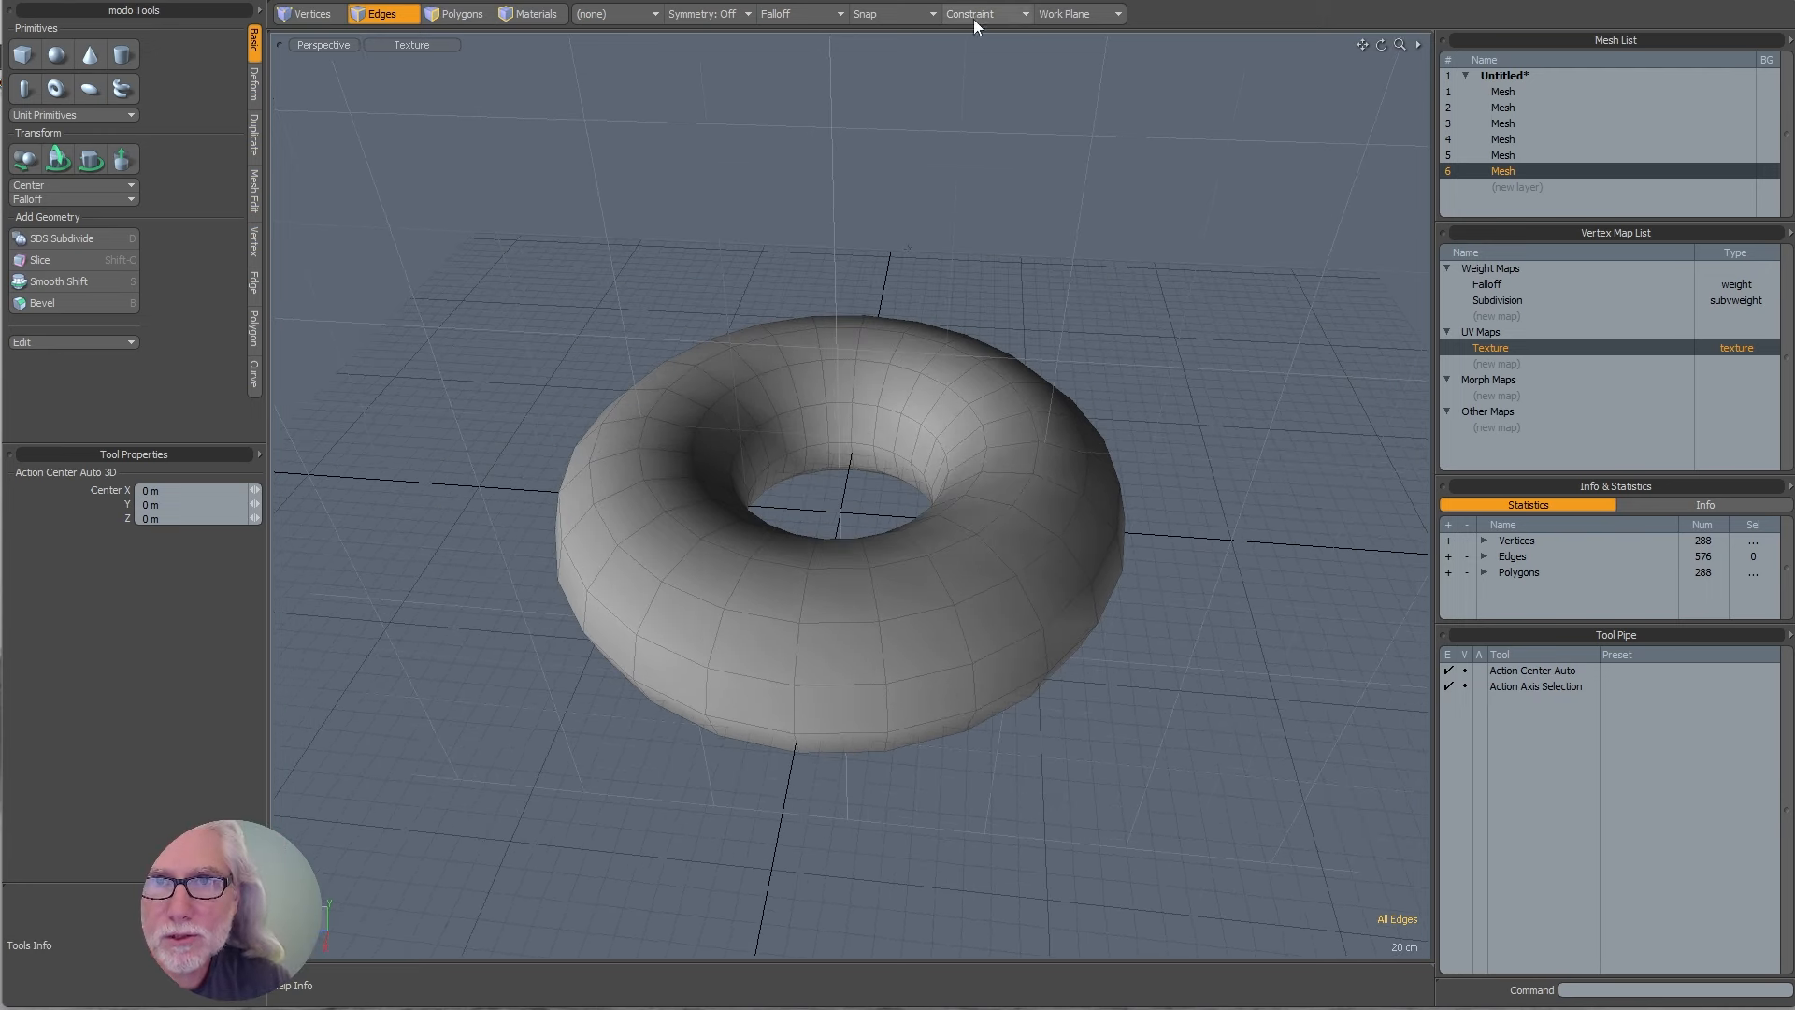
- Add a new mesh layer with the torus layer shown as background, and activate the Curve tool
{"action": "left_click", "coordinate": [973, 19]}
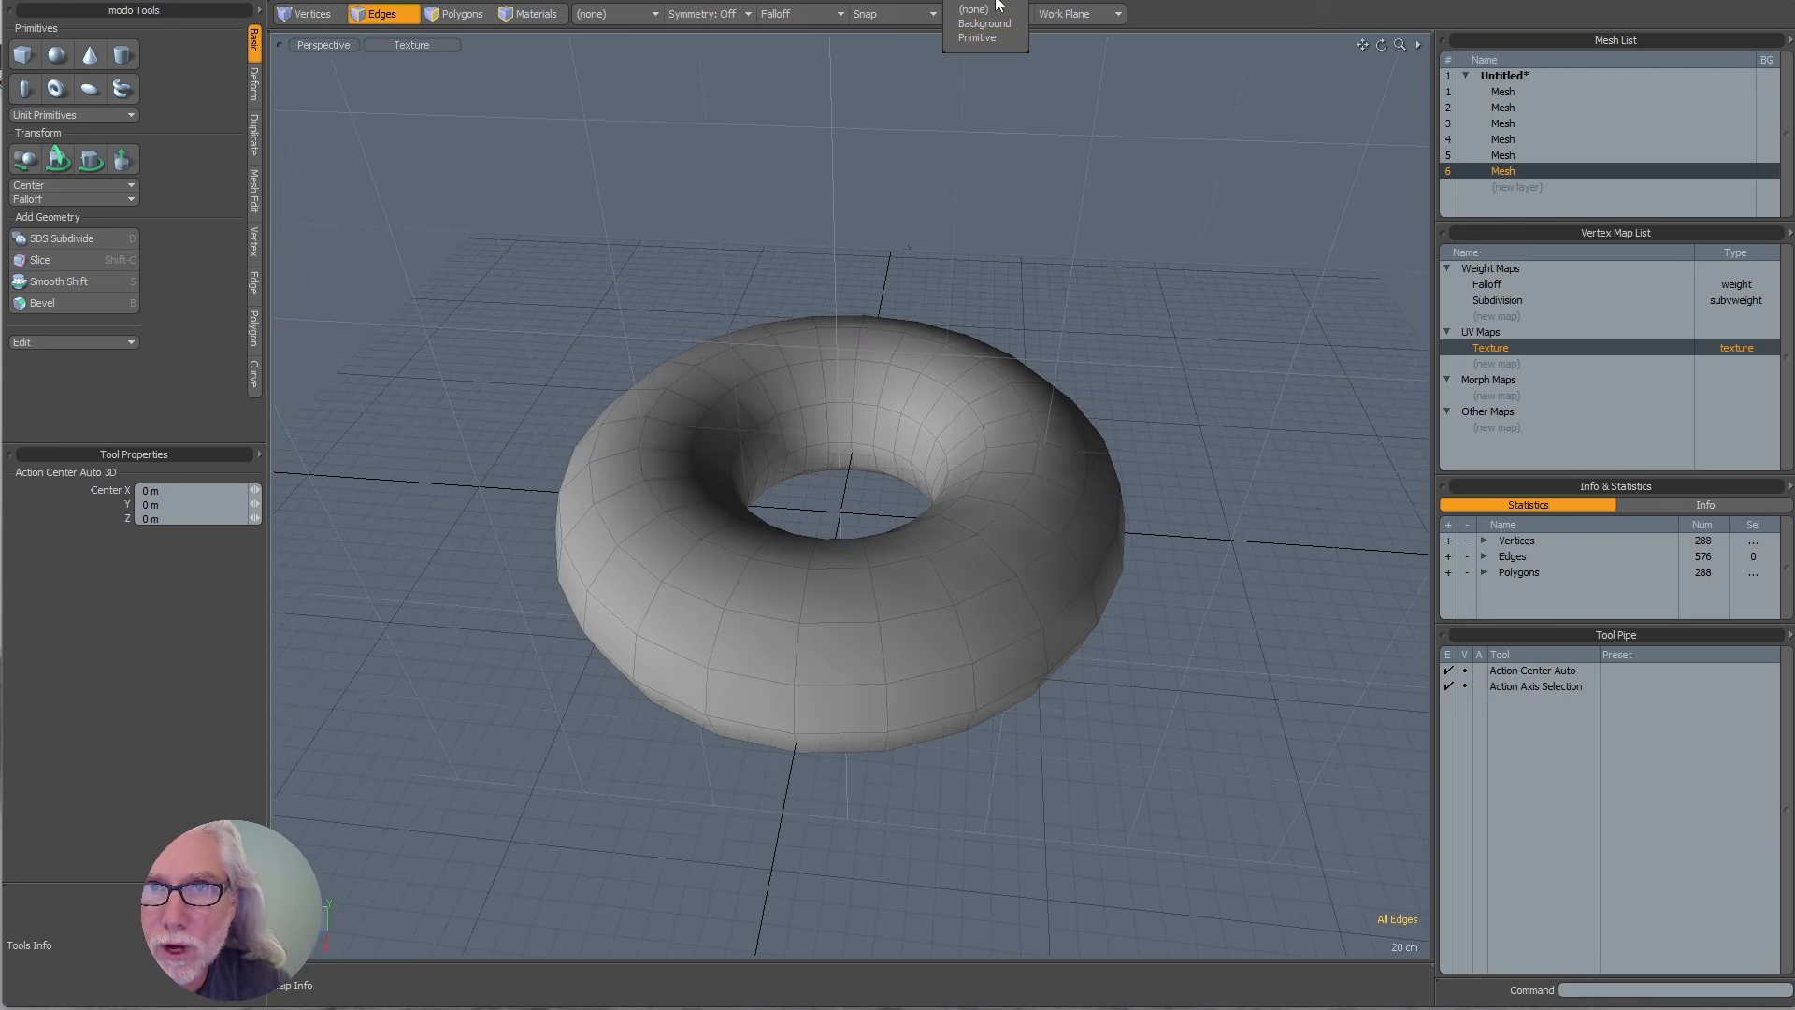
{"action": "left_click", "coordinate": [1517, 187]}
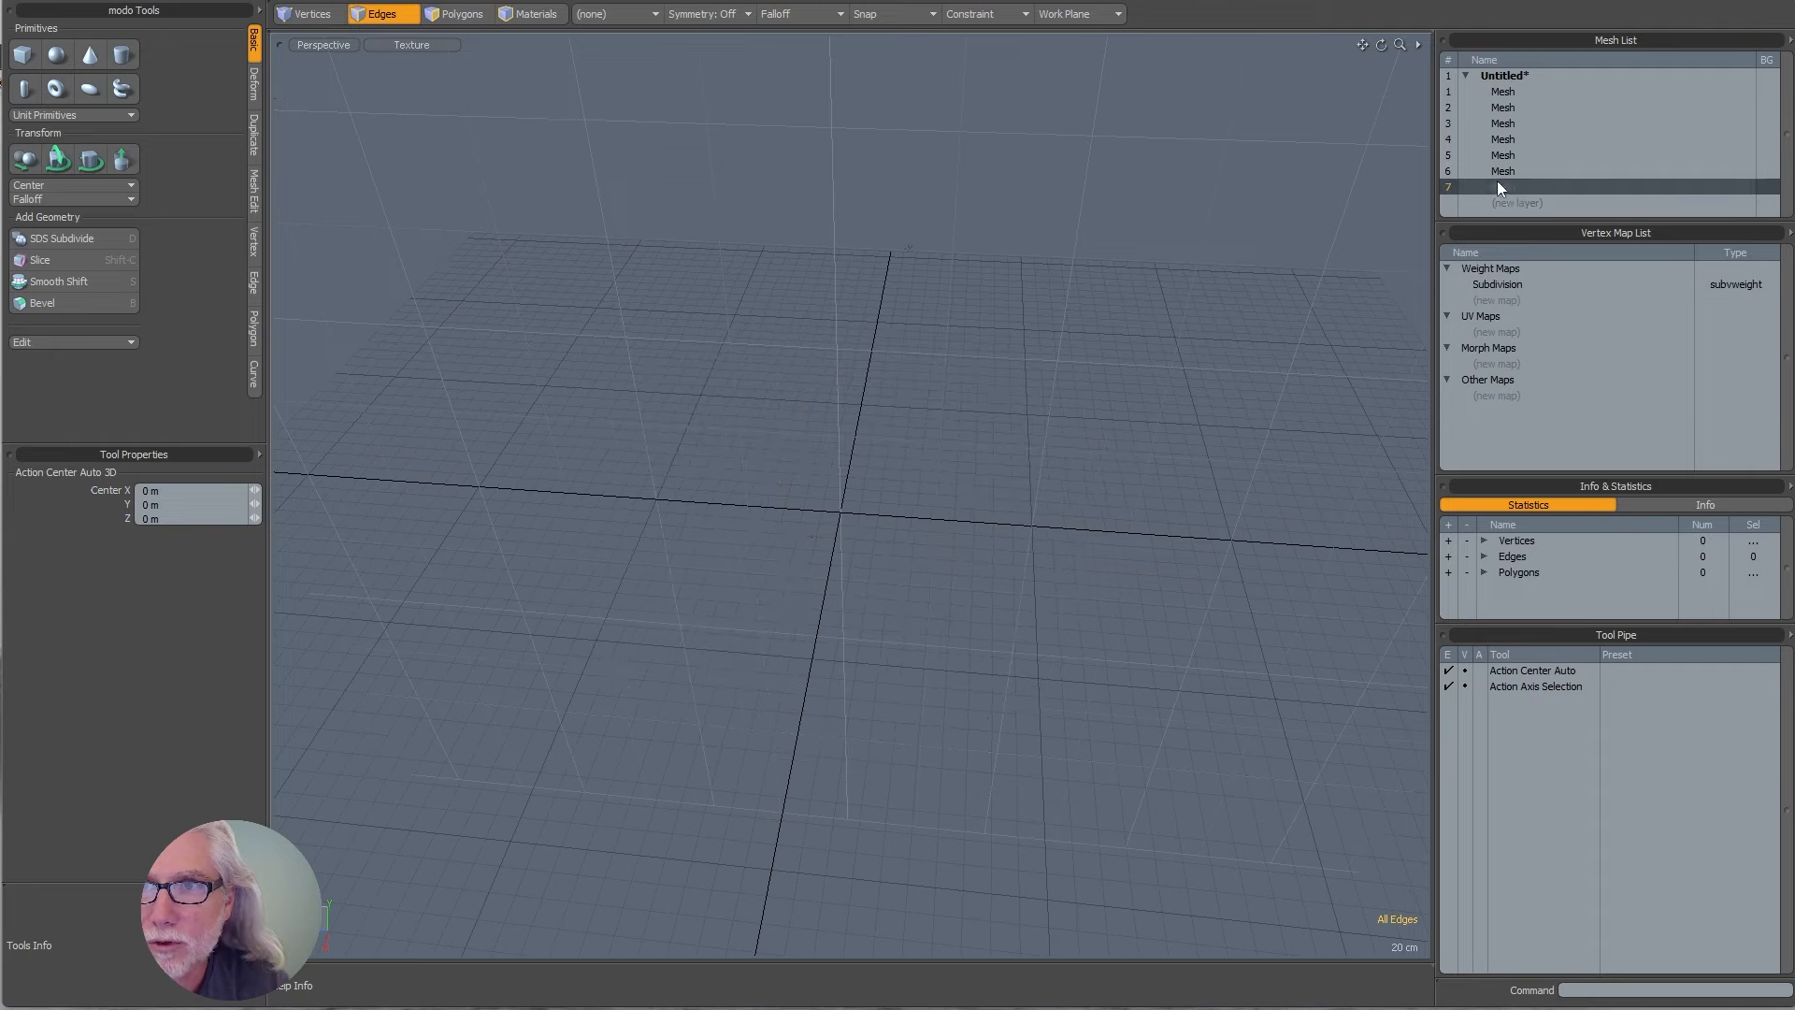
{"action": "left_click", "coordinate": [1766, 171]}
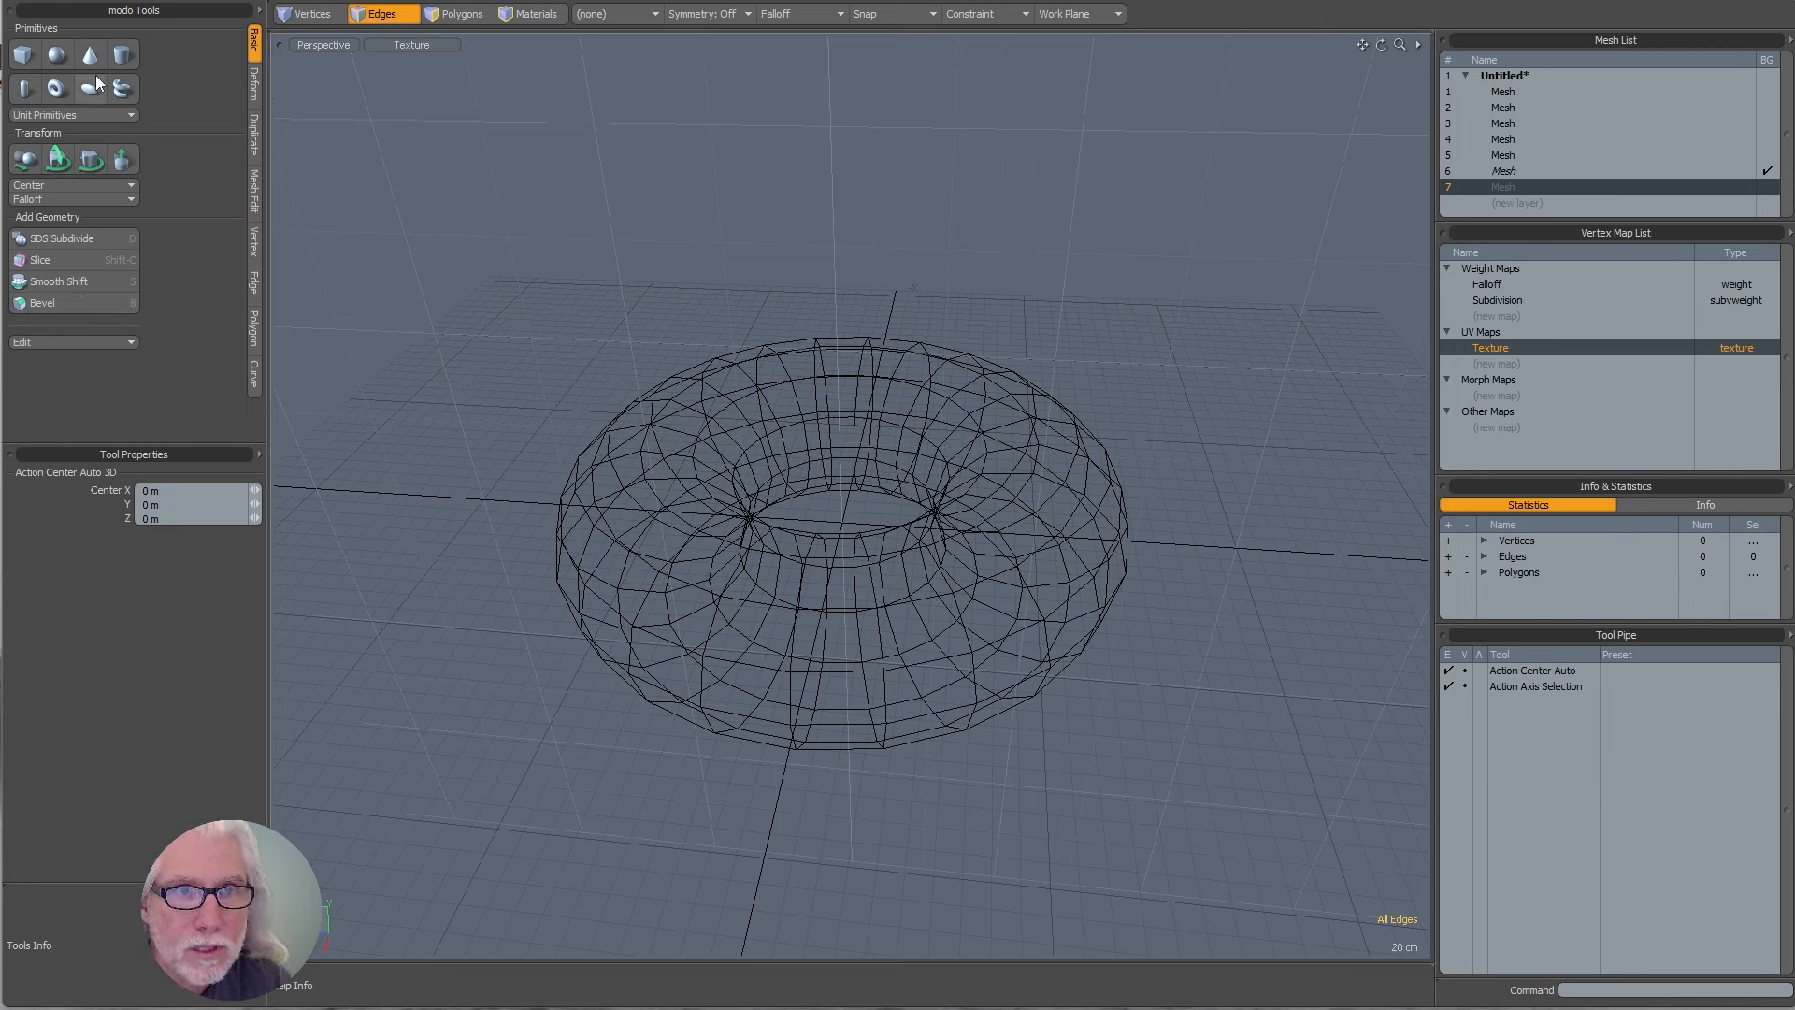
{"action": "left_click", "coordinate": [255, 379]}
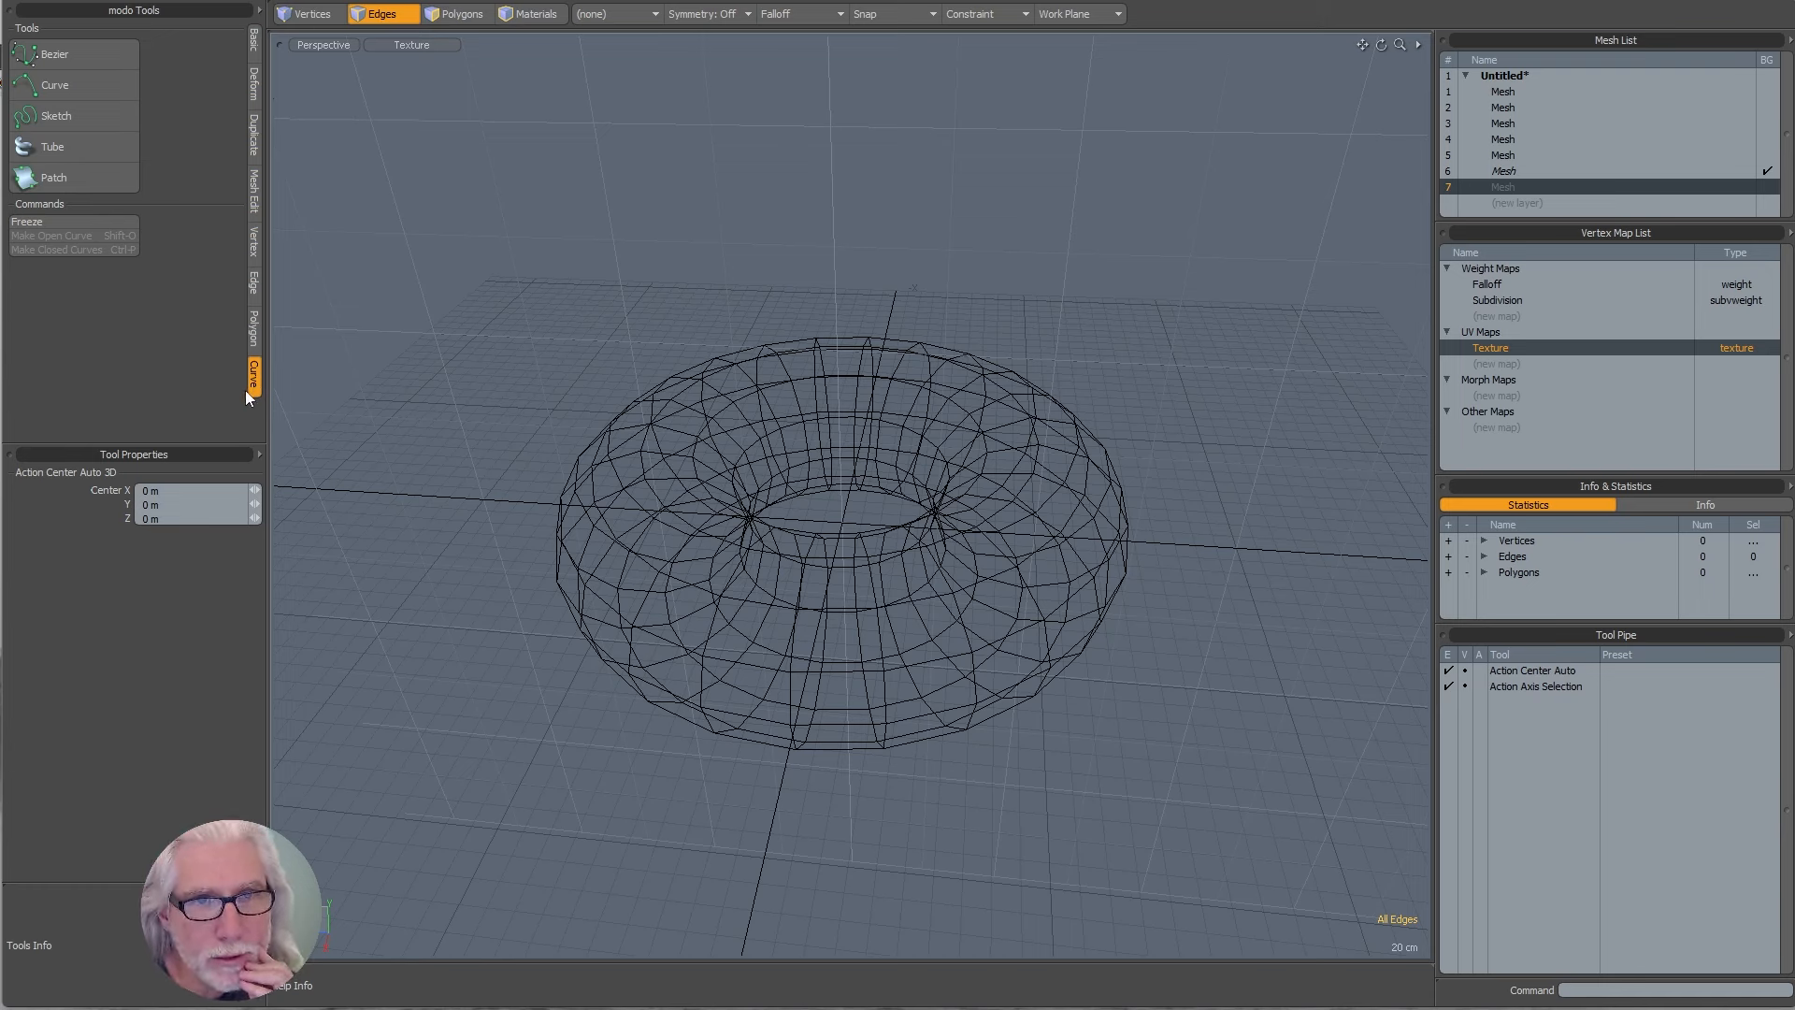
{"action": "left_click", "coordinate": [130, 84]}
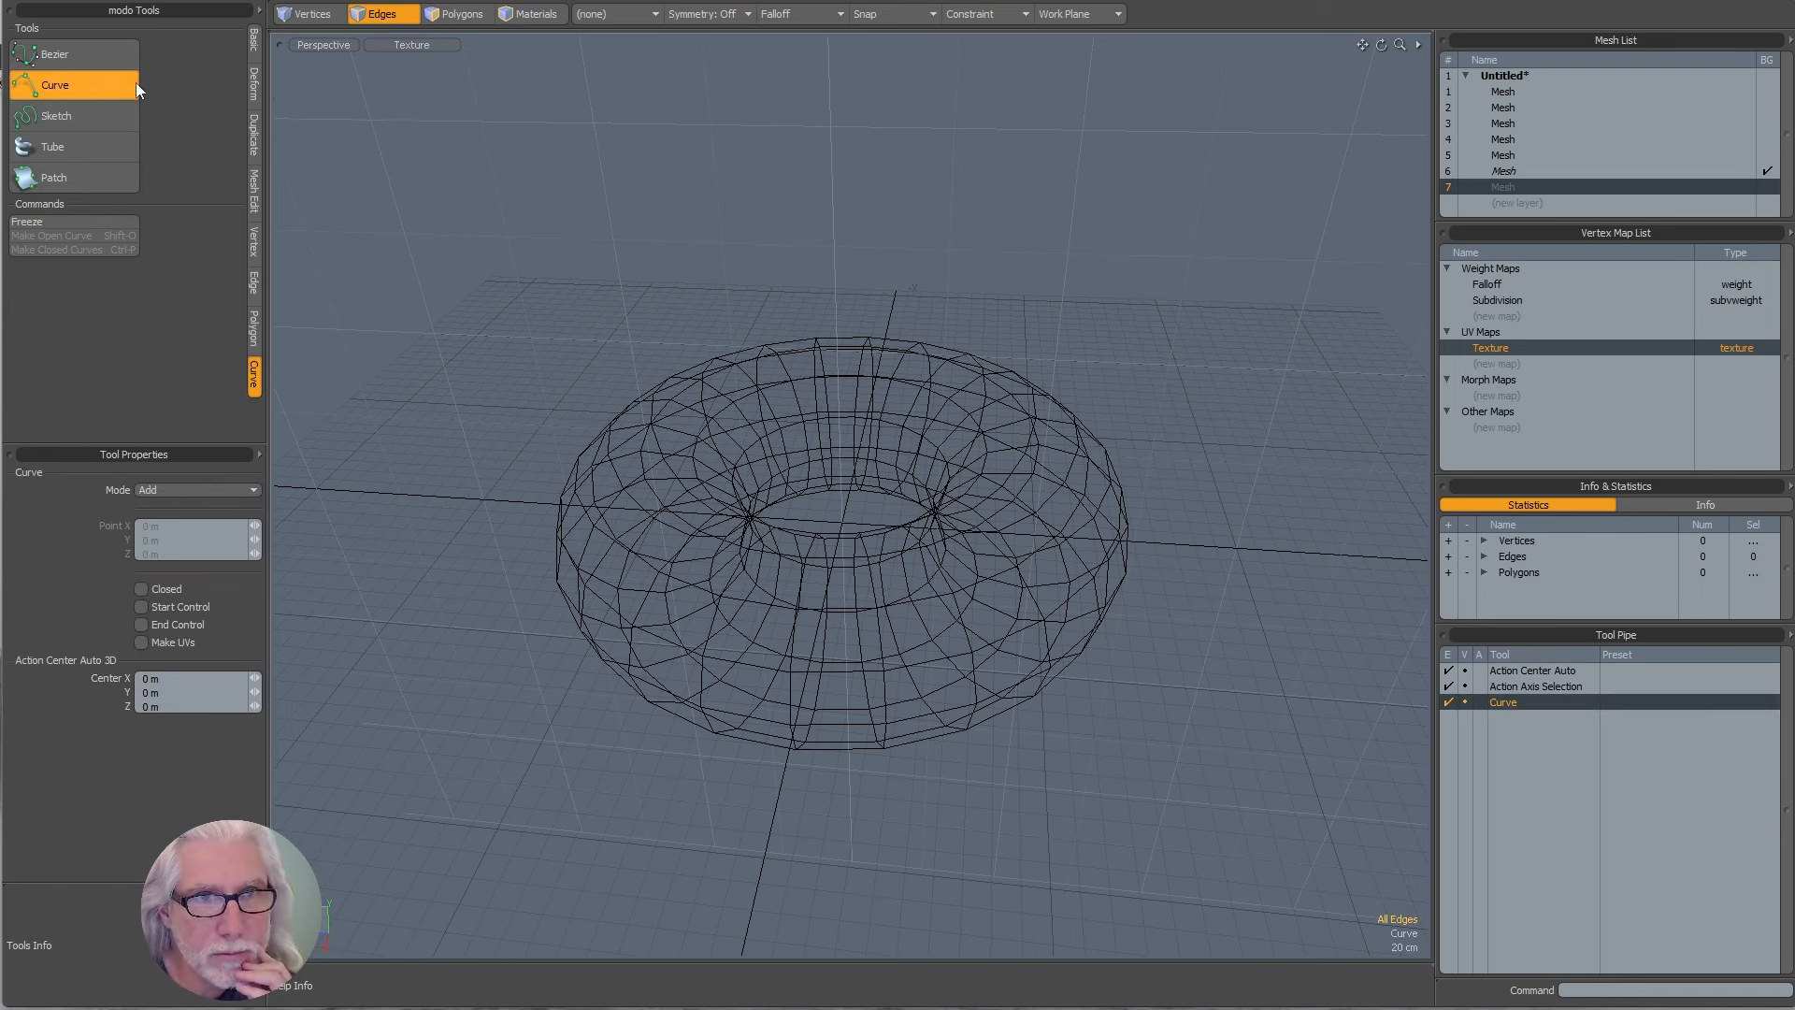
- Try placing two unconstrained curve points over the background torus, and undo them
{"action": "left_click", "coordinate": [598, 533]}
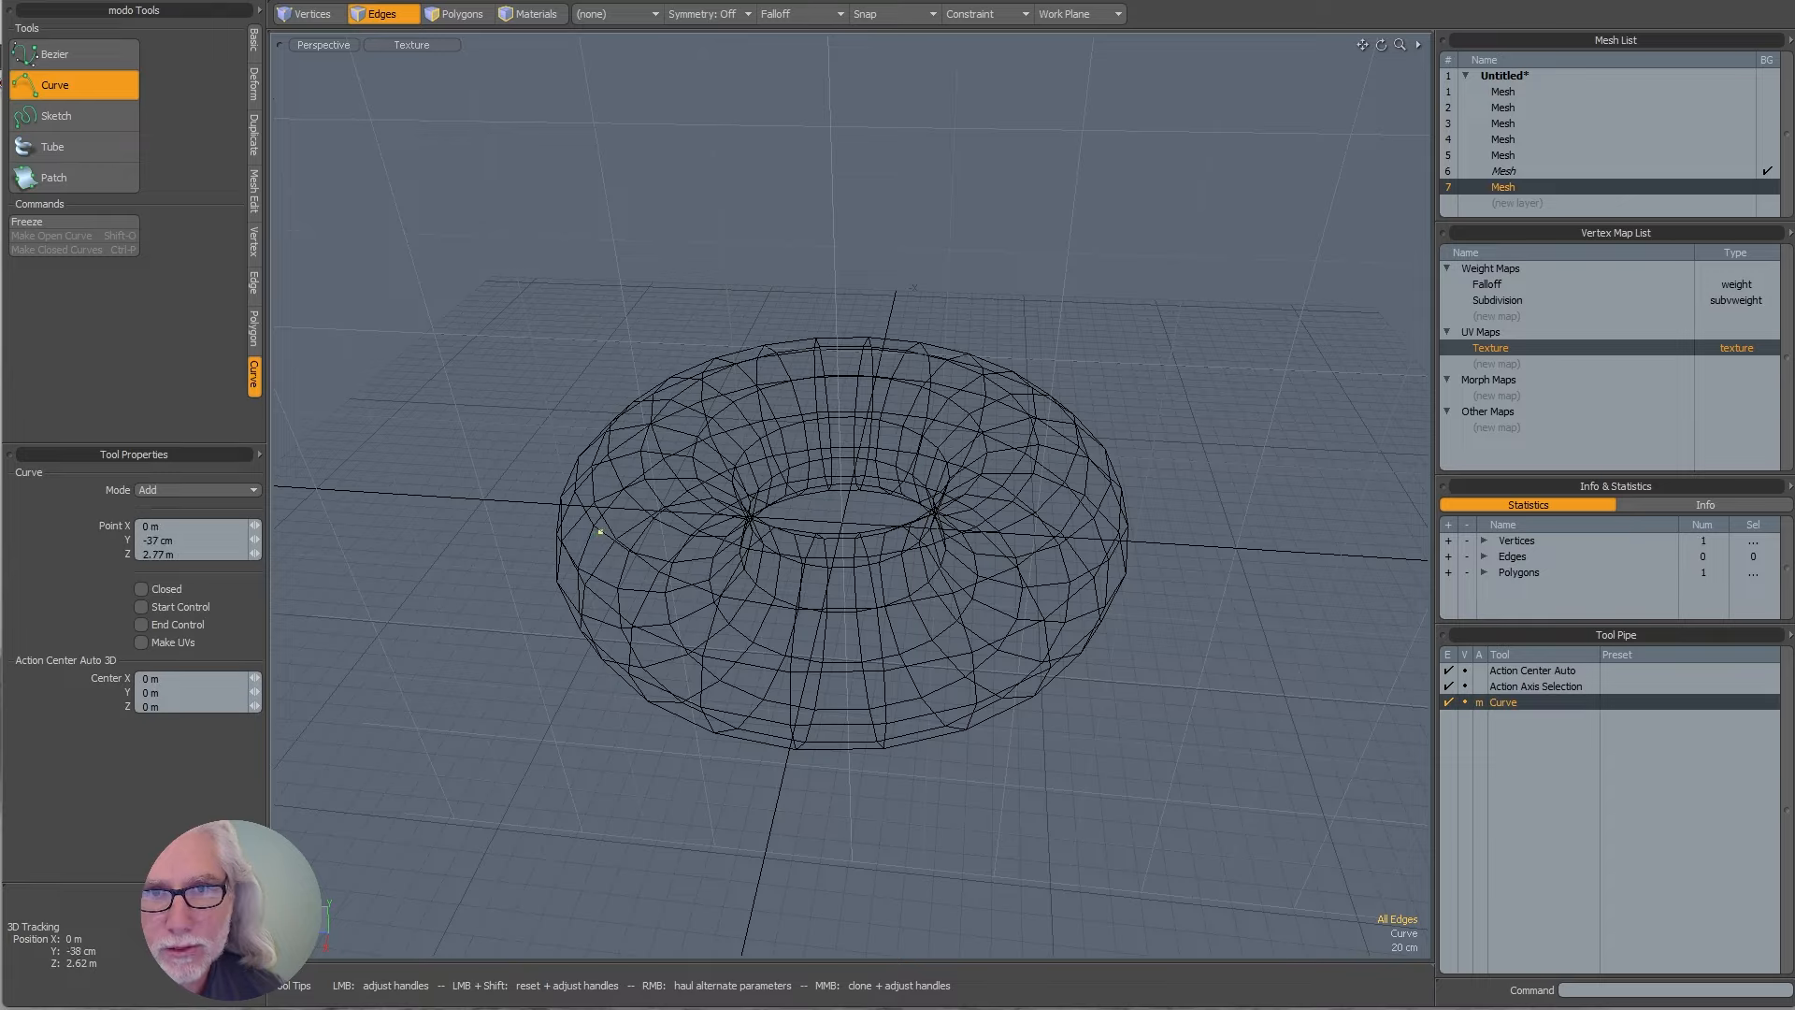
{"action": "left_click", "coordinate": [670, 649]}
{"action": "left_click_drag", "start_coordinate": [819, 659], "coordinate": [823, 516], "text": "alt"}
{"action": "key", "text": "ctrl+z"}
{"action": "key", "text": "ctrl+z"}
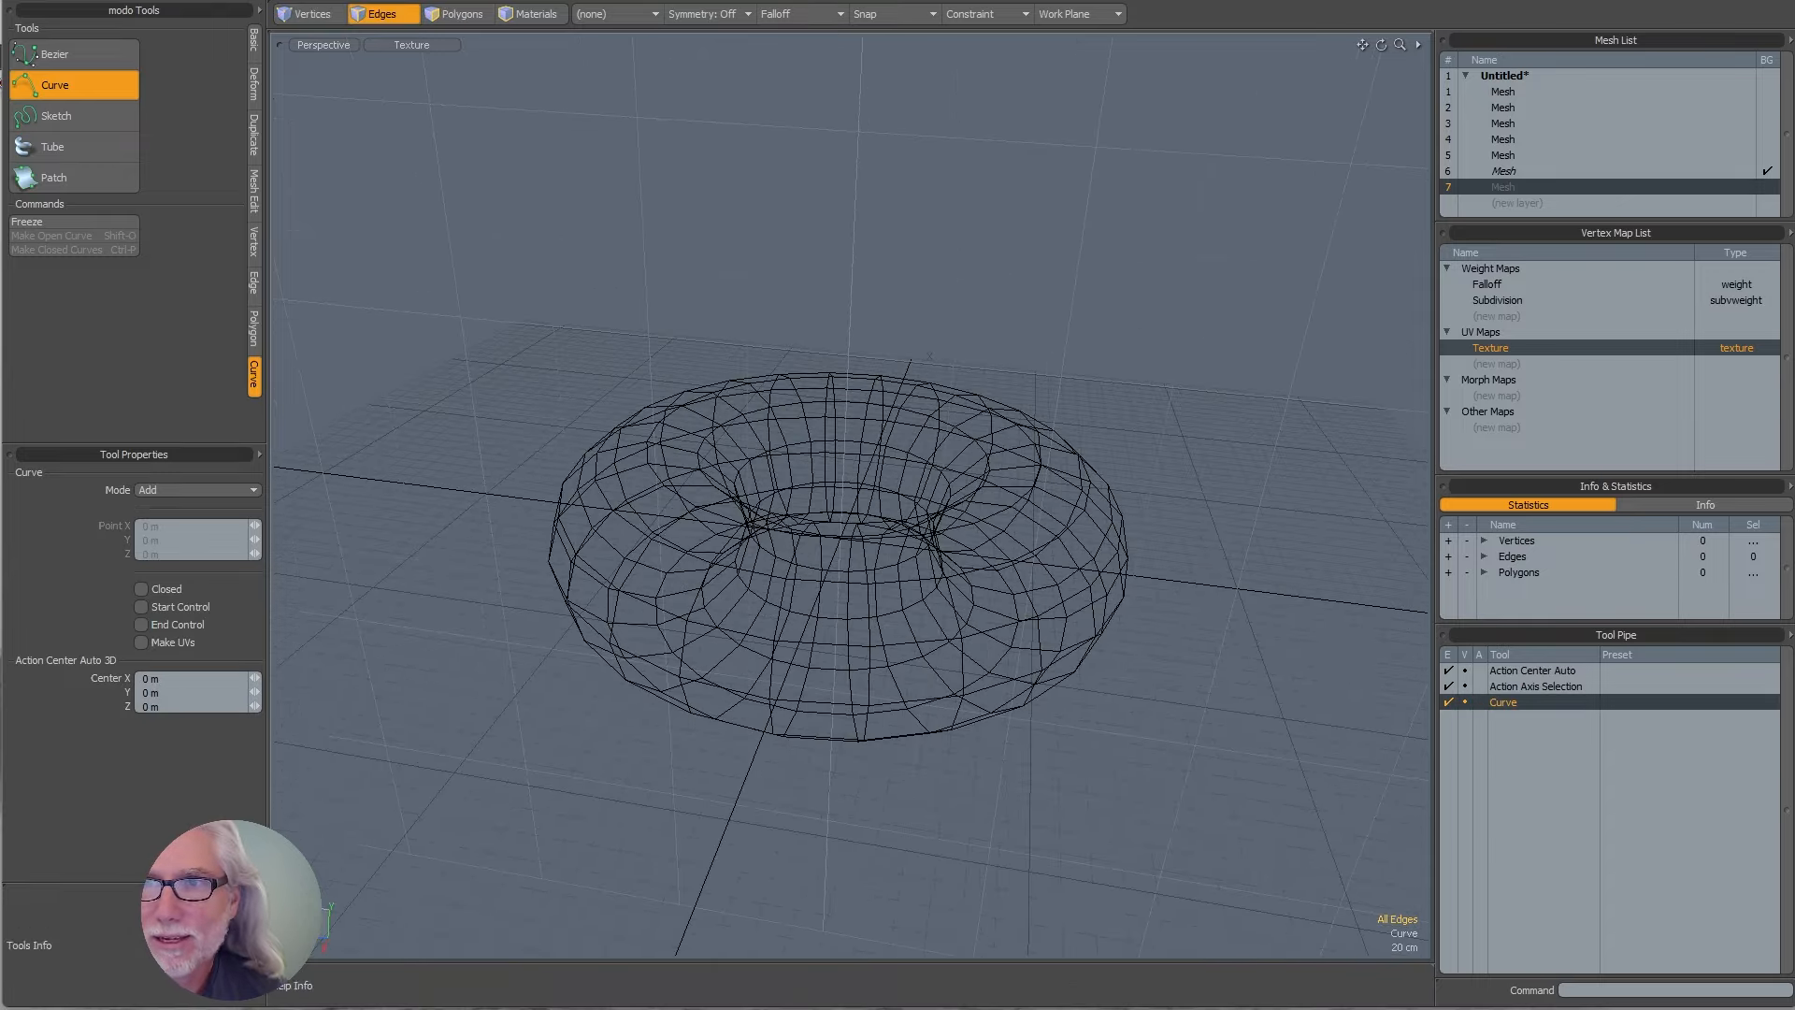
- Set the constraint to Background and draw a five-point curve across the surface of the torus
{"action": "left_click", "coordinate": [969, 11]}
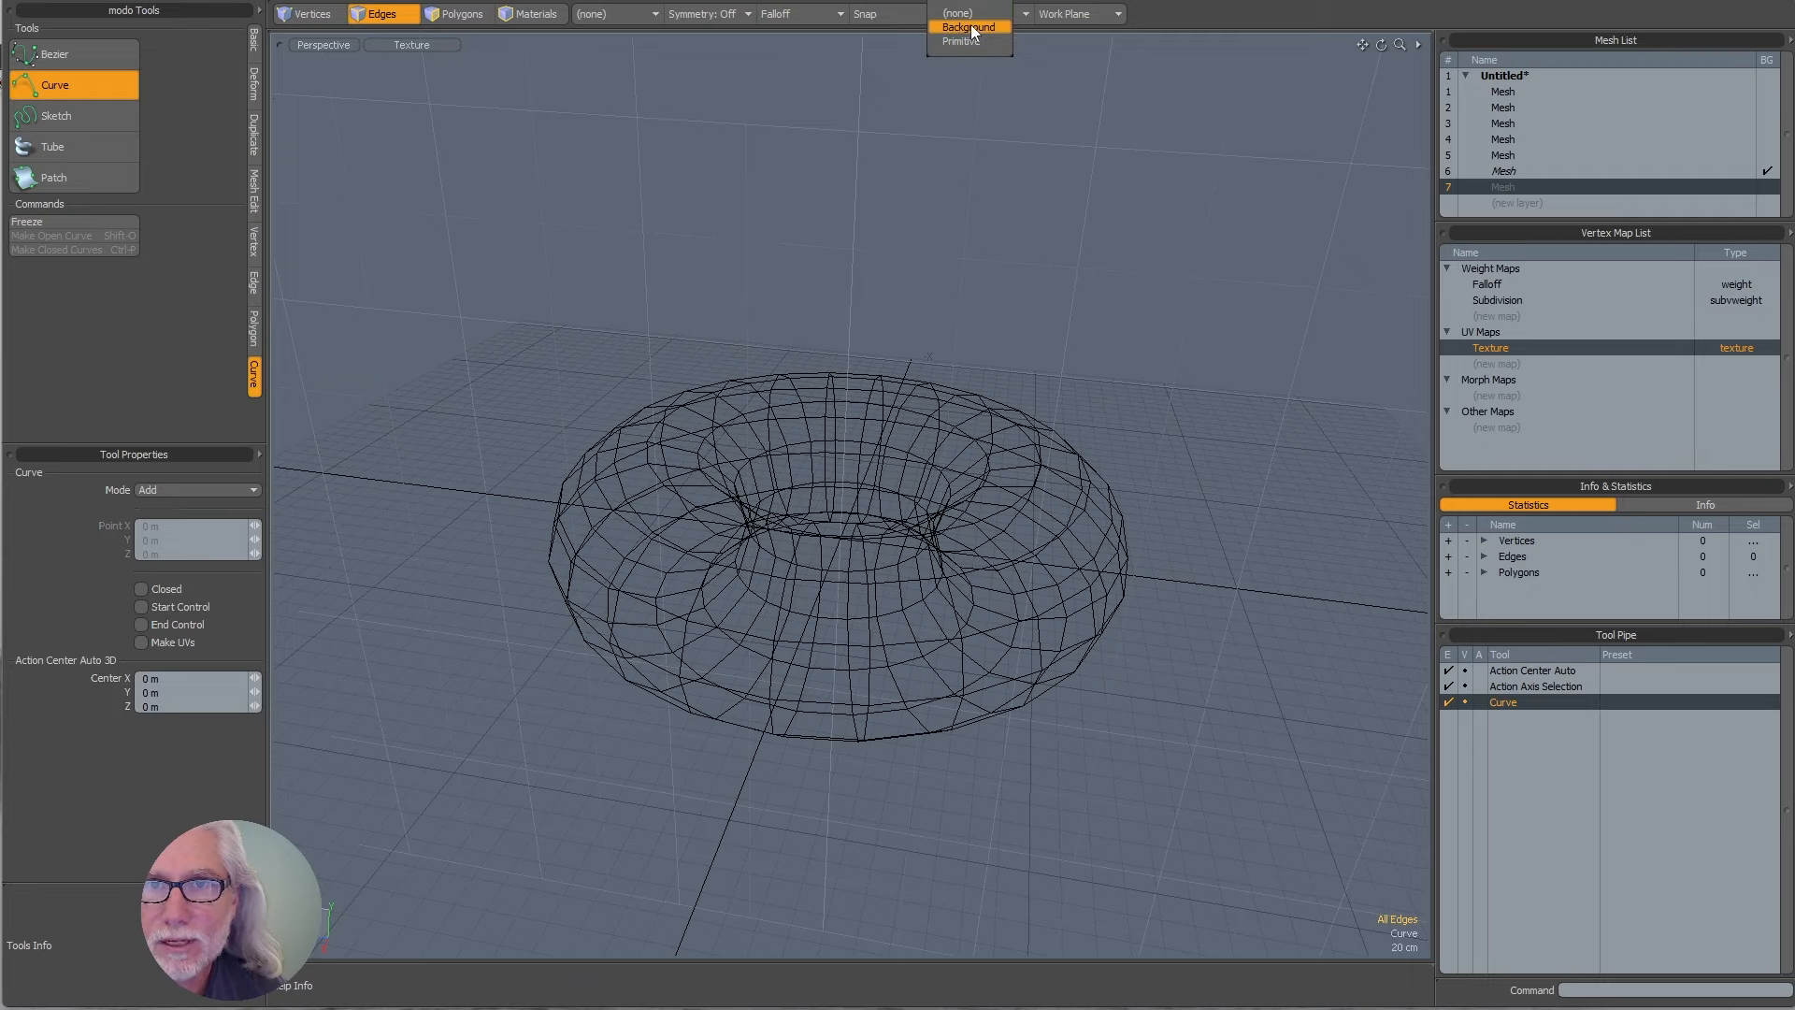
{"action": "left_click", "coordinate": [969, 26]}
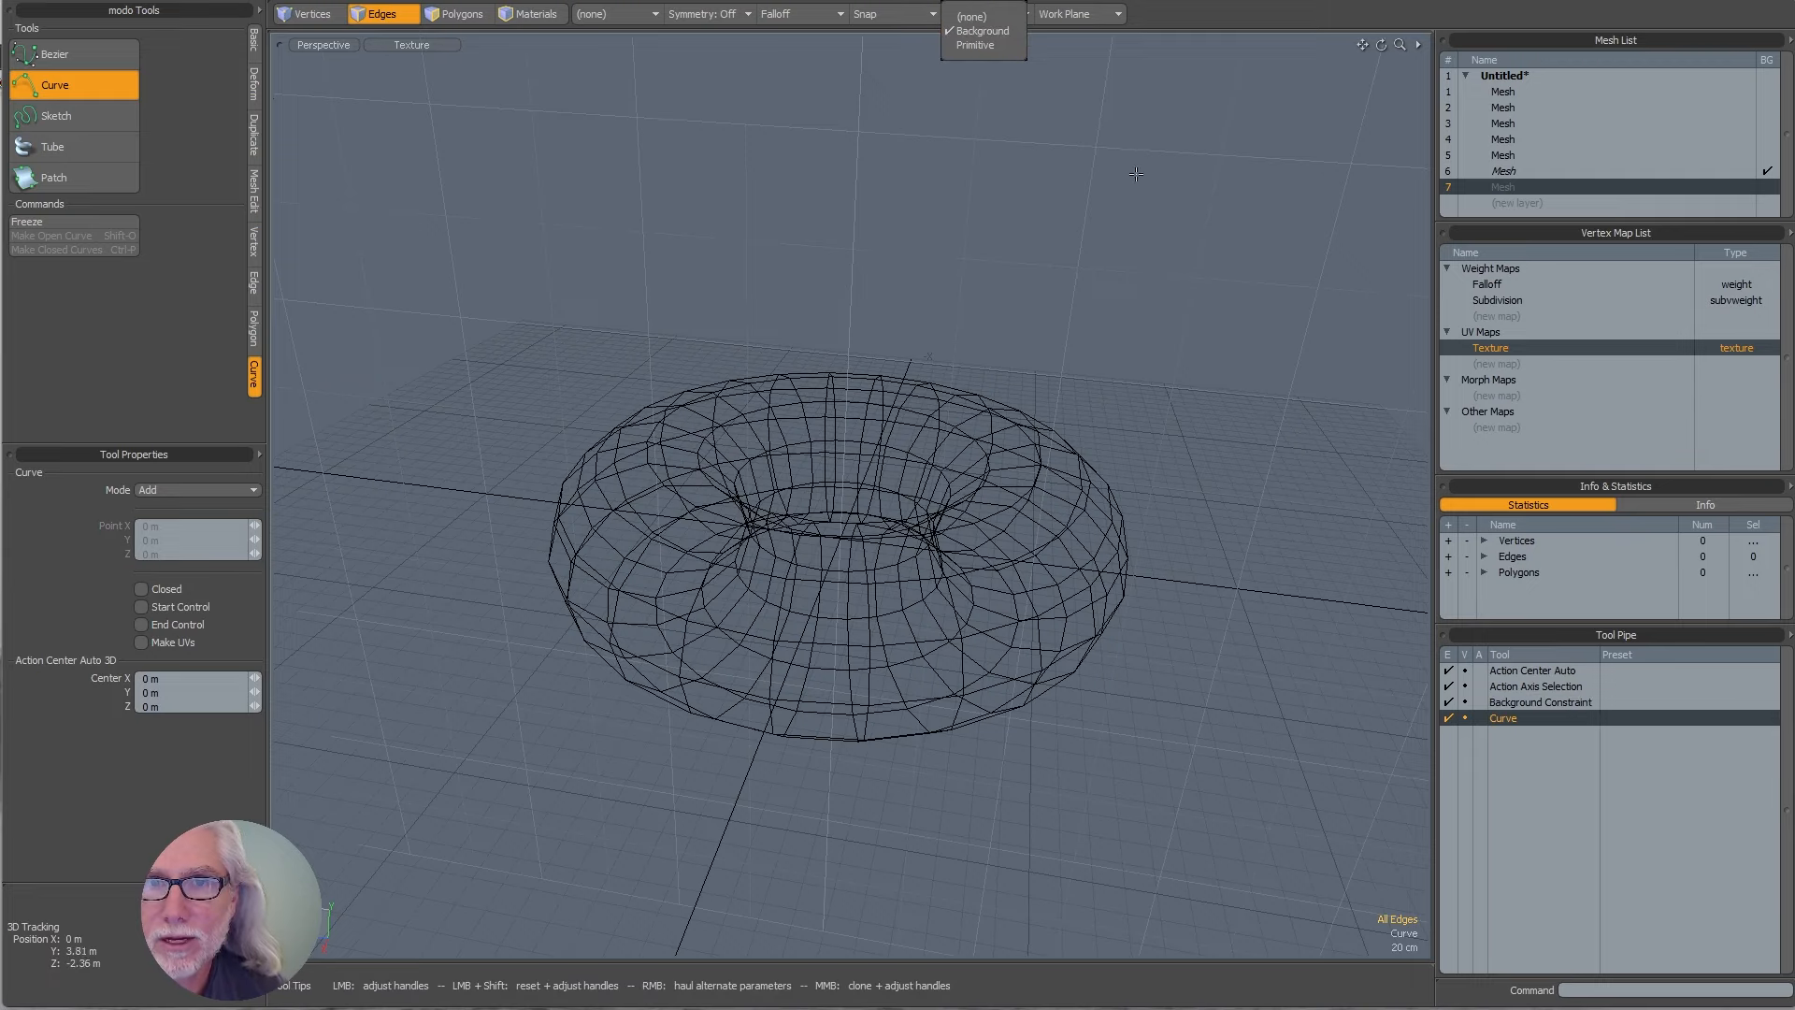
{"action": "left_click", "coordinate": [602, 507]}
{"action": "left_click", "coordinate": [741, 605]}
{"action": "left_click_drag", "start_coordinate": [995, 606], "coordinate": [879, 660], "text": "alt"}
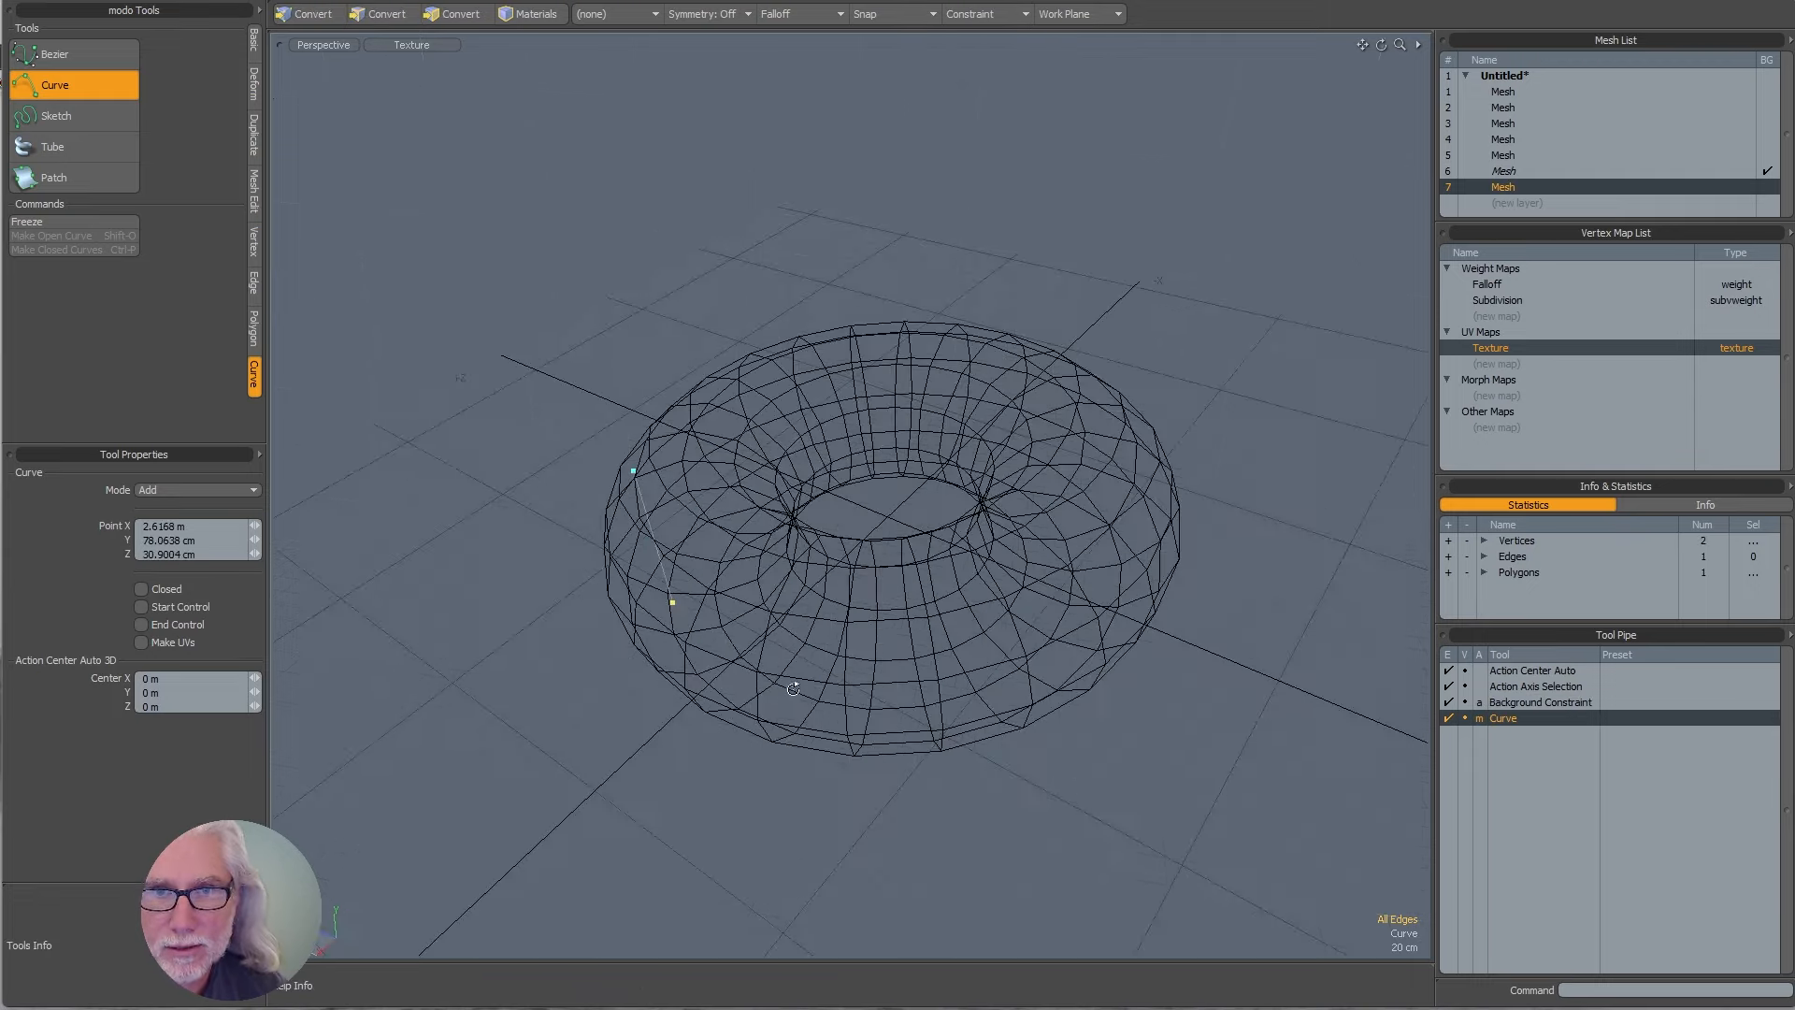
{"action": "left_click", "coordinate": [869, 686]}
{"action": "left_click", "coordinate": [1074, 608]}
{"action": "left_click", "coordinate": [1087, 486]}
{"action": "left_click_drag", "start_coordinate": [1111, 581], "coordinate": [986, 614], "text": "alt"}
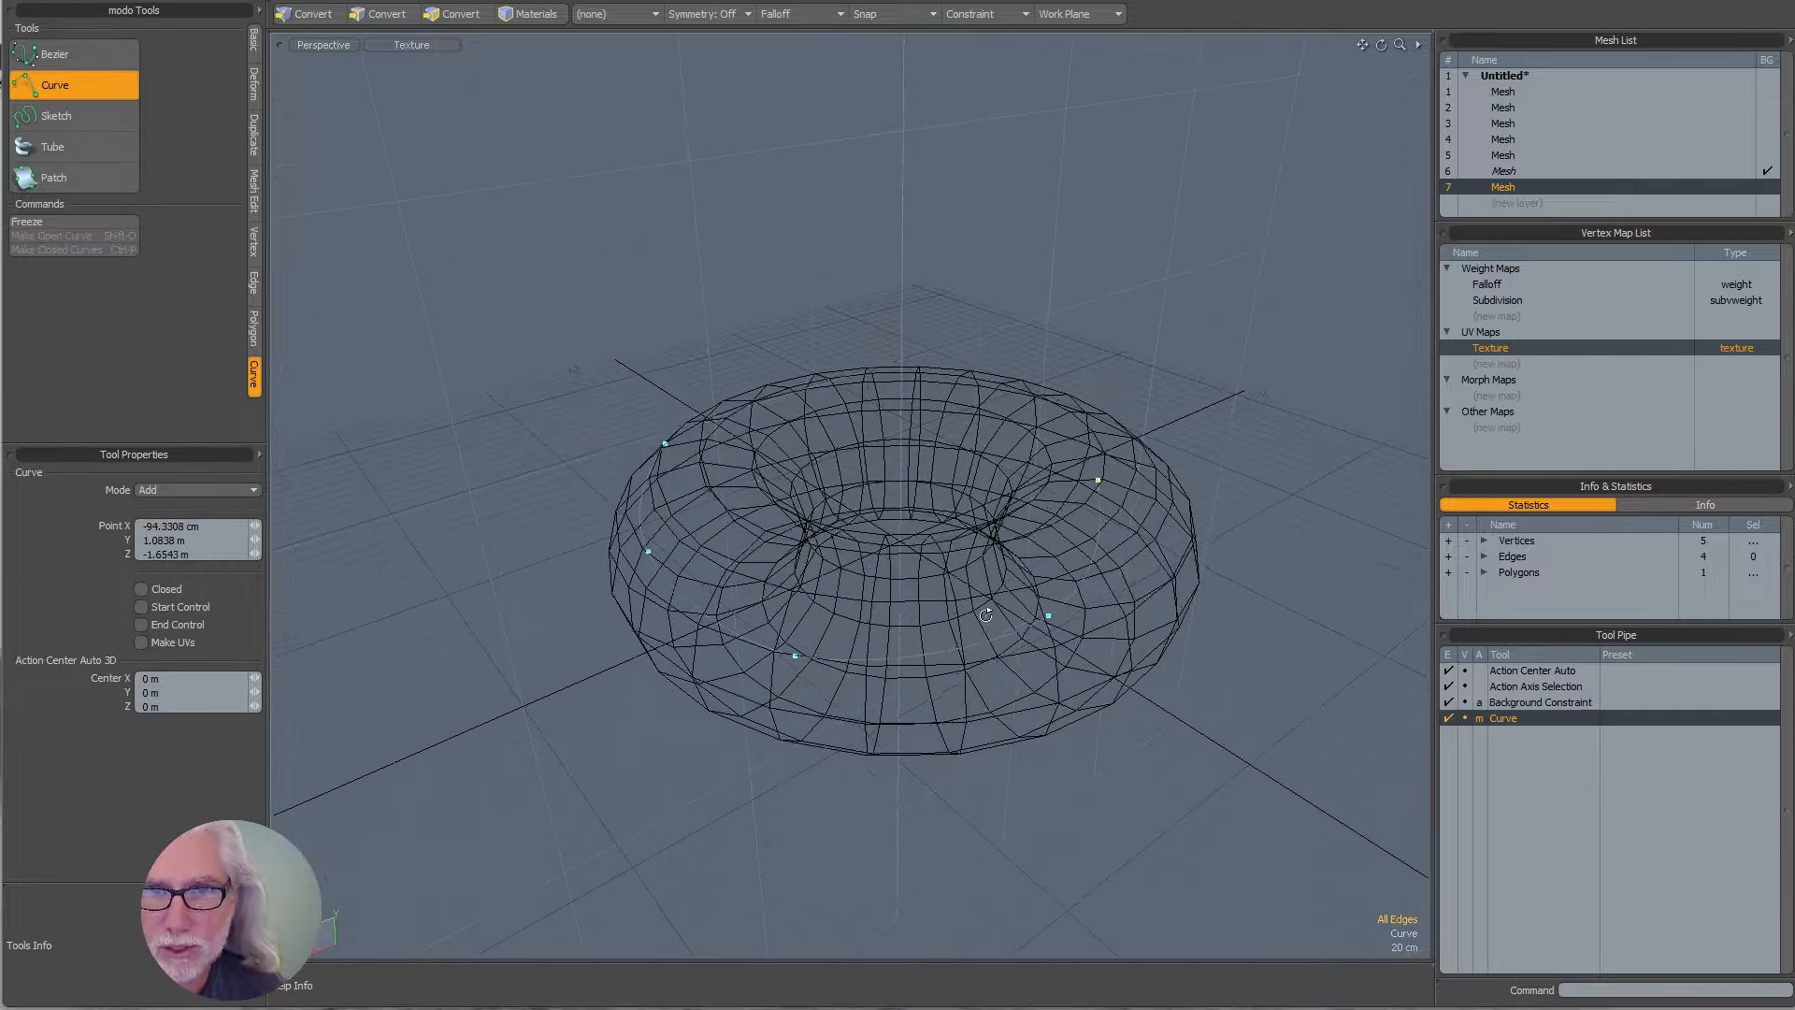
- Leave the Curve tool, select the drawn curve in polygon mode to inspect how it follows the torus, and clear the selection
{"action": "left_click", "coordinate": [933, 653]}
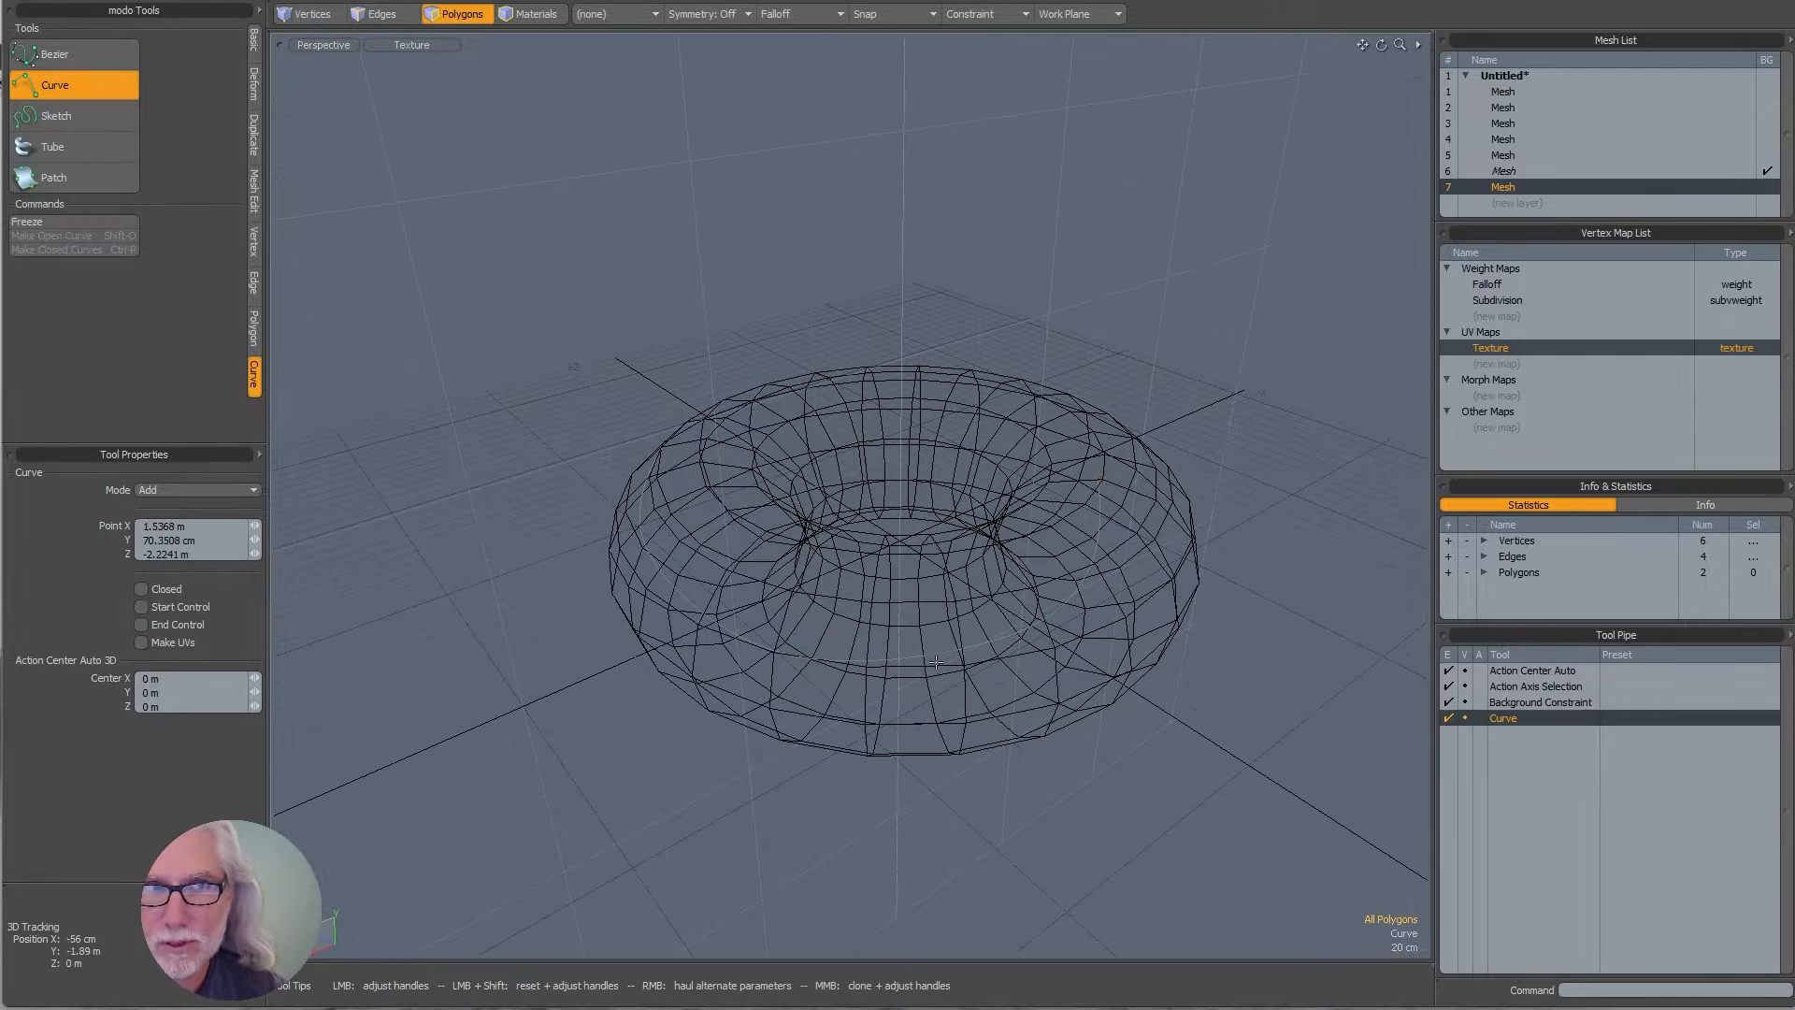
{"action": "left_click", "coordinate": [120, 90]}
{"action": "left_click", "coordinate": [939, 660]}
{"action": "left_click_drag", "start_coordinate": [943, 672], "coordinate": [1083, 743], "text": "alt"}
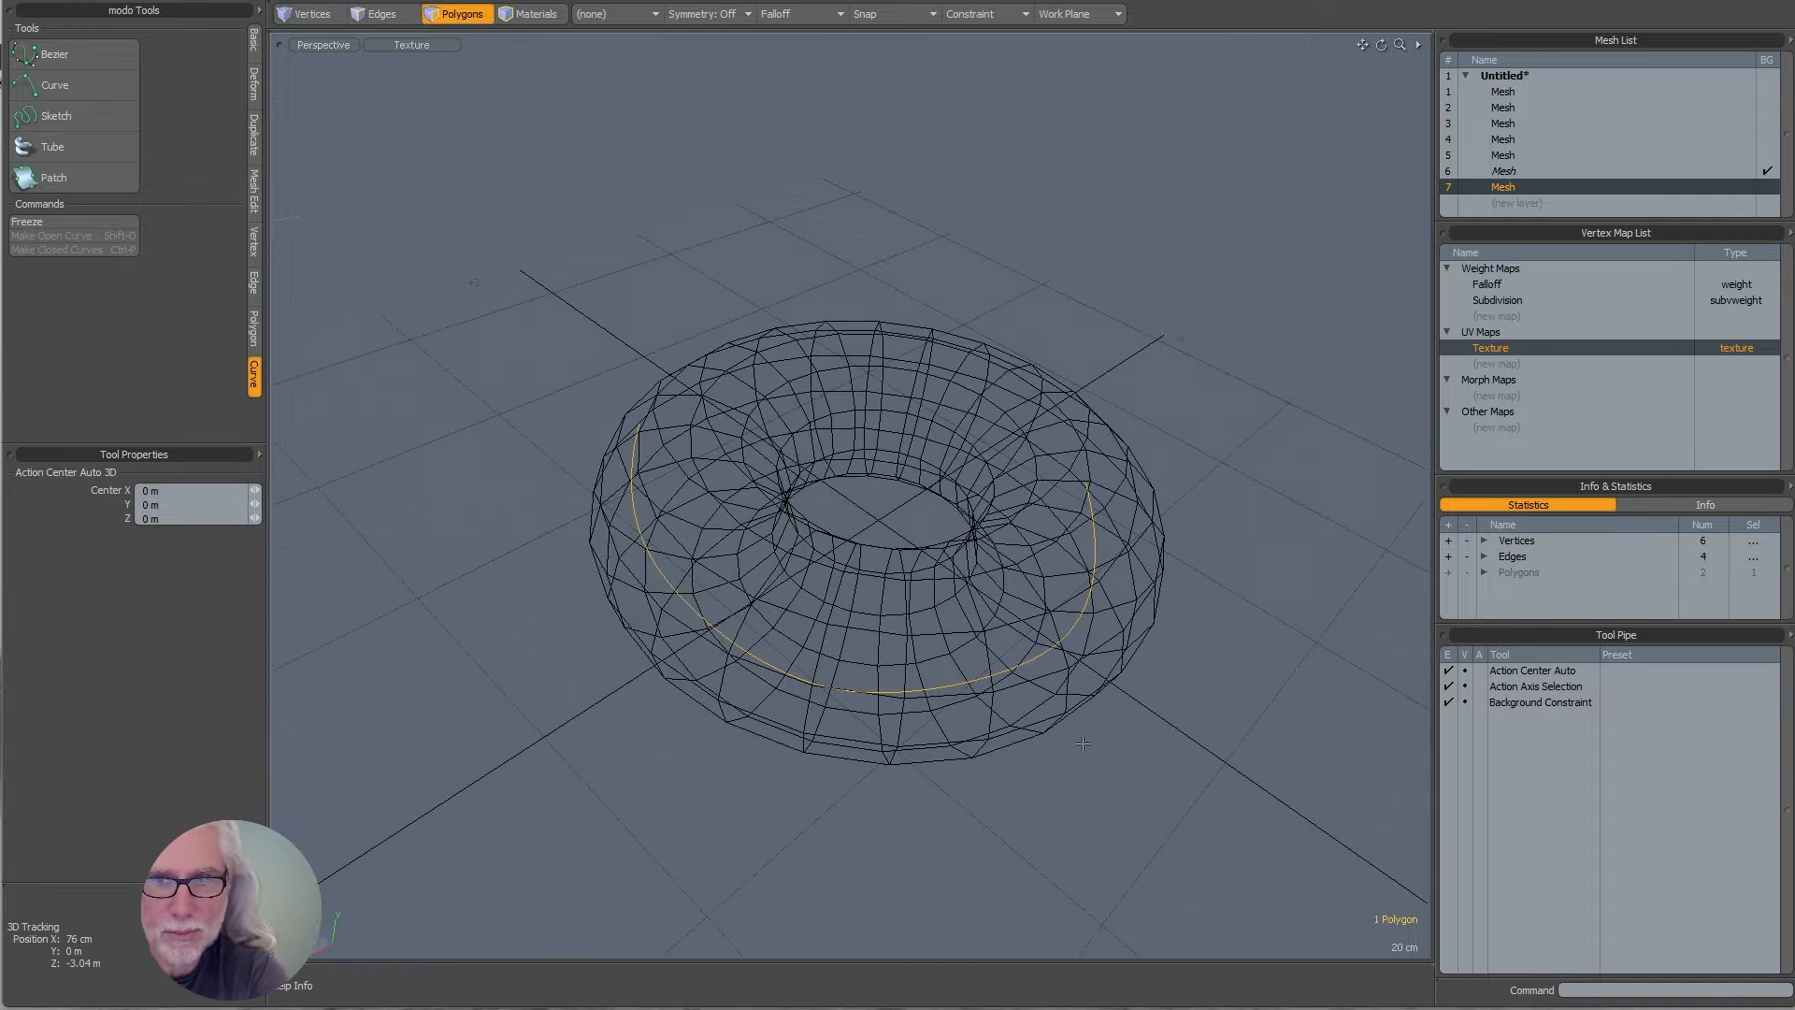
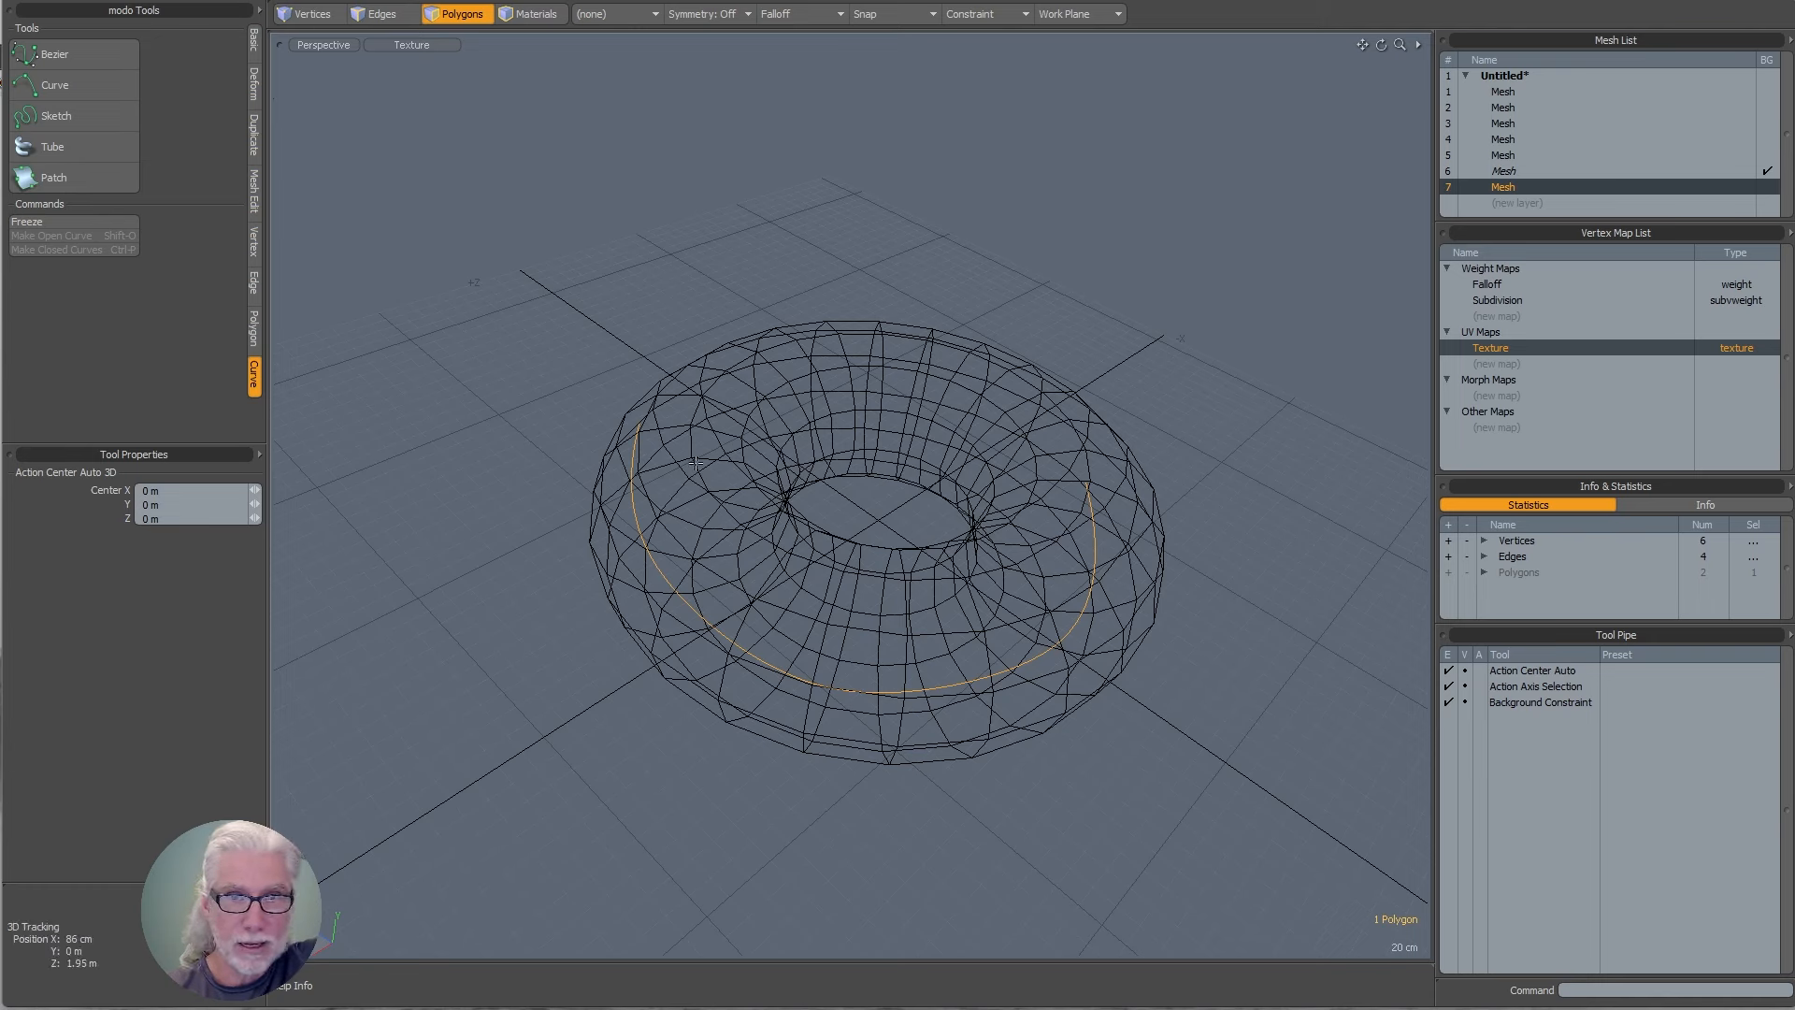
{"action": "left_click", "coordinate": [581, 400]}
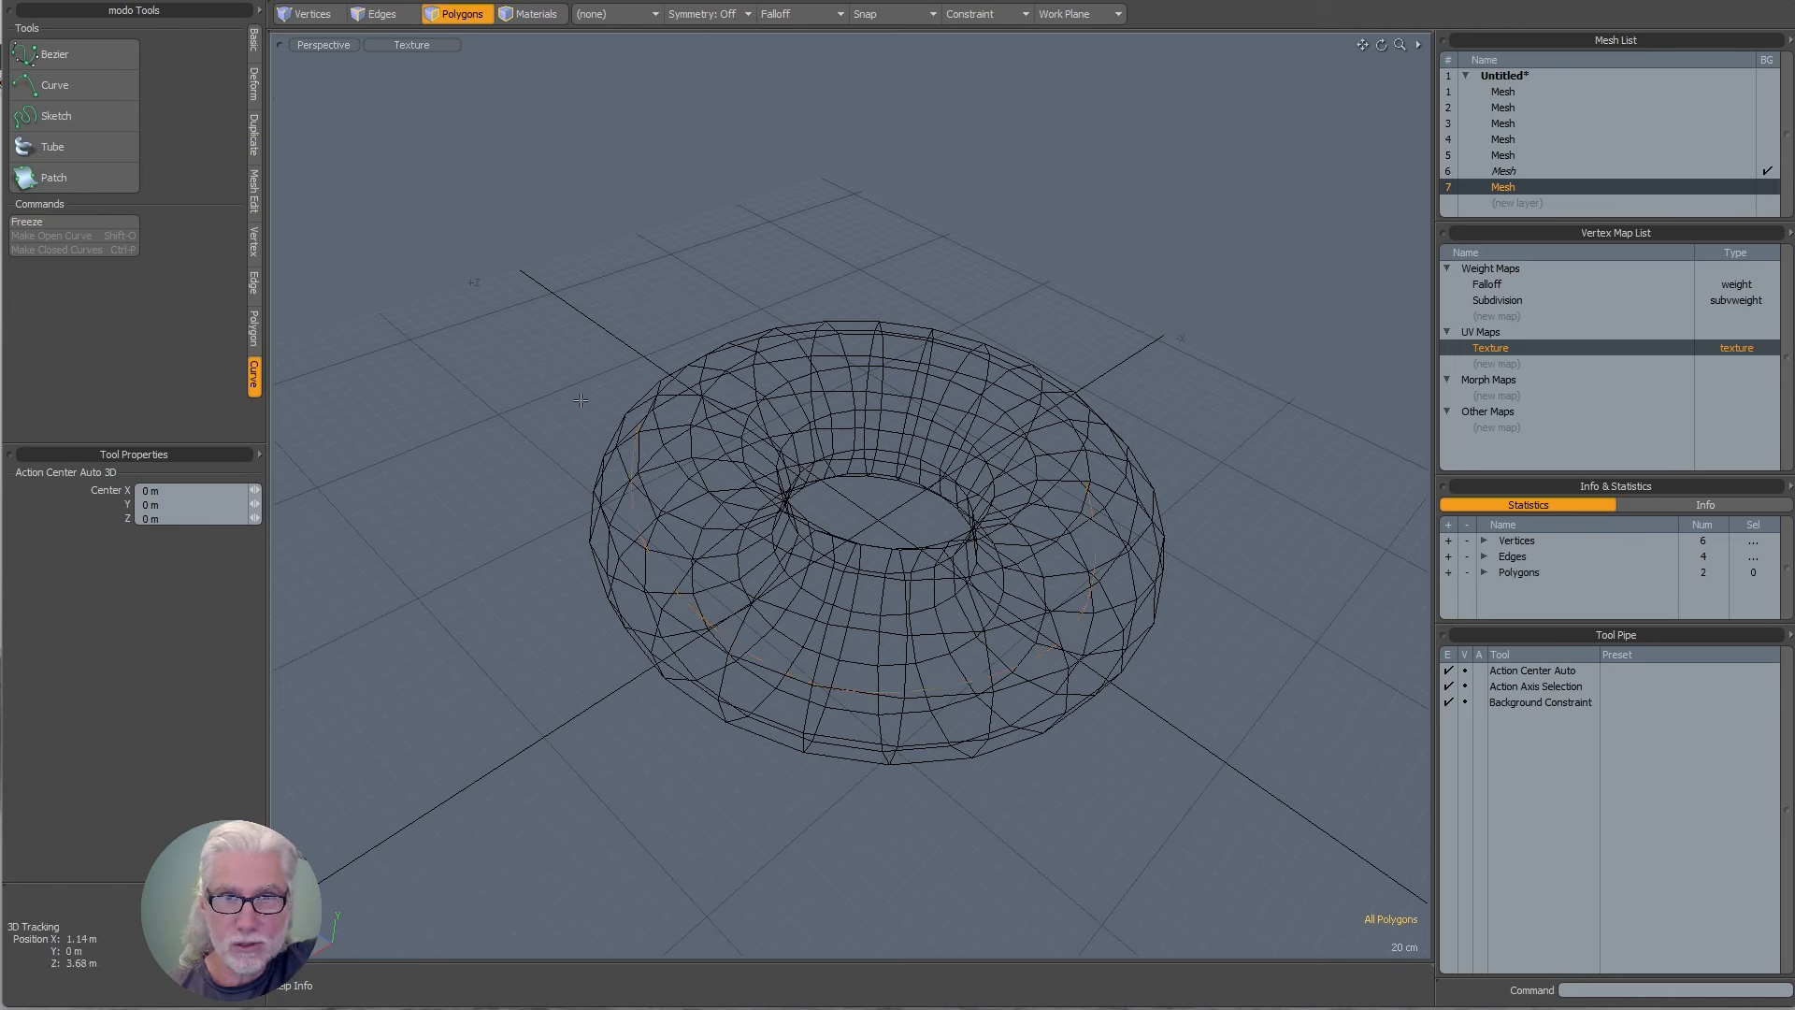
- Switch to current Modo to view its Deform tools, and return to the early version's Deform tools for comparison
{"action": "left_click", "coordinate": [253, 40]}
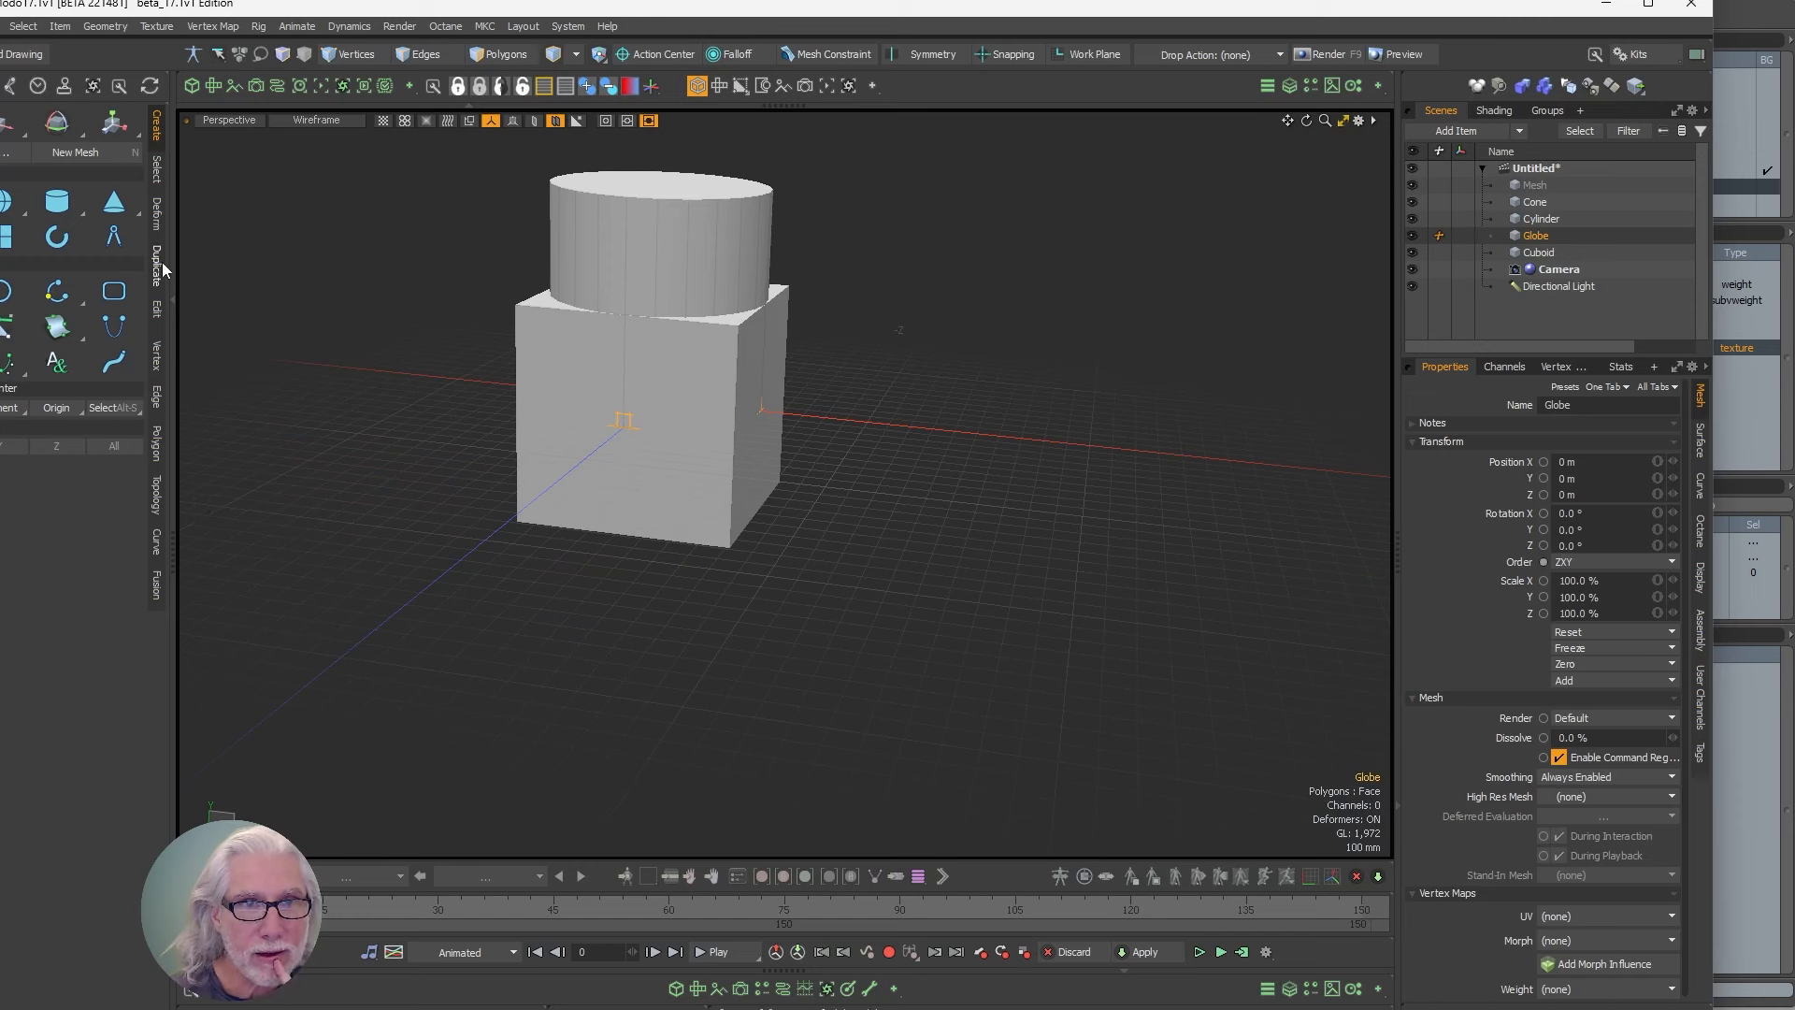
{"action": "left_click", "coordinate": [158, 213]}
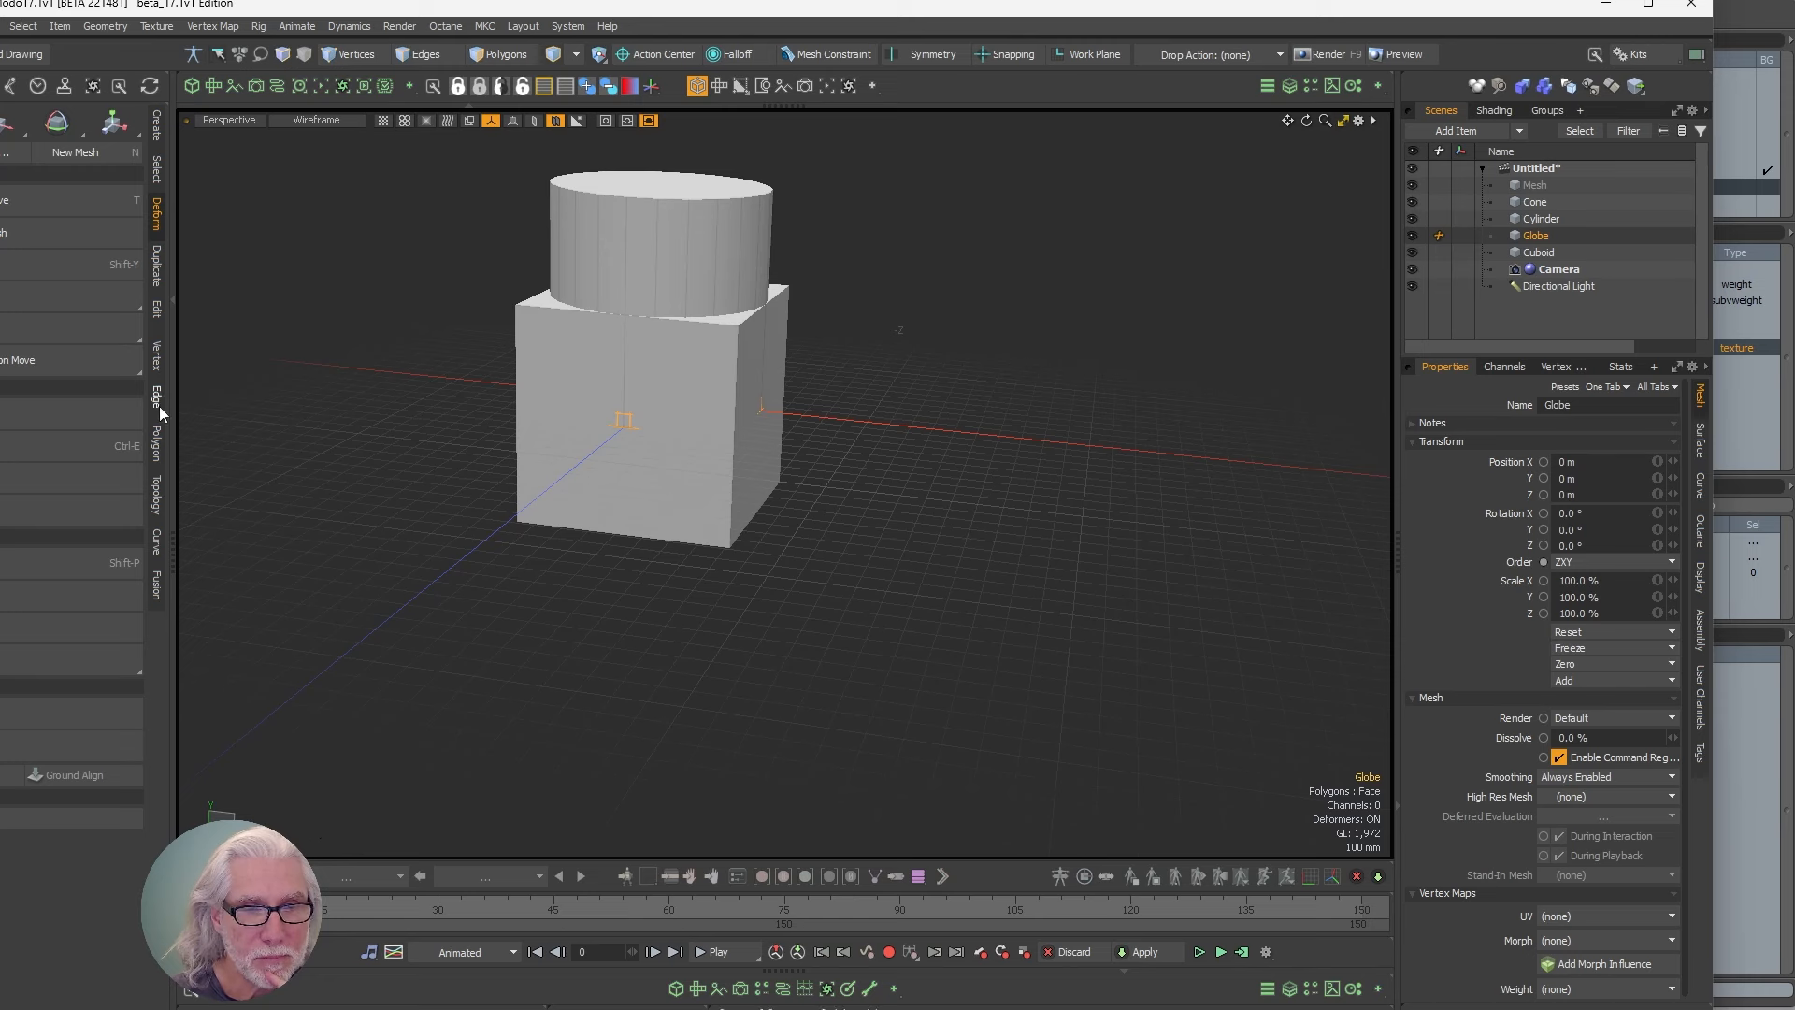
{"action": "left_click", "coordinate": [157, 135]}
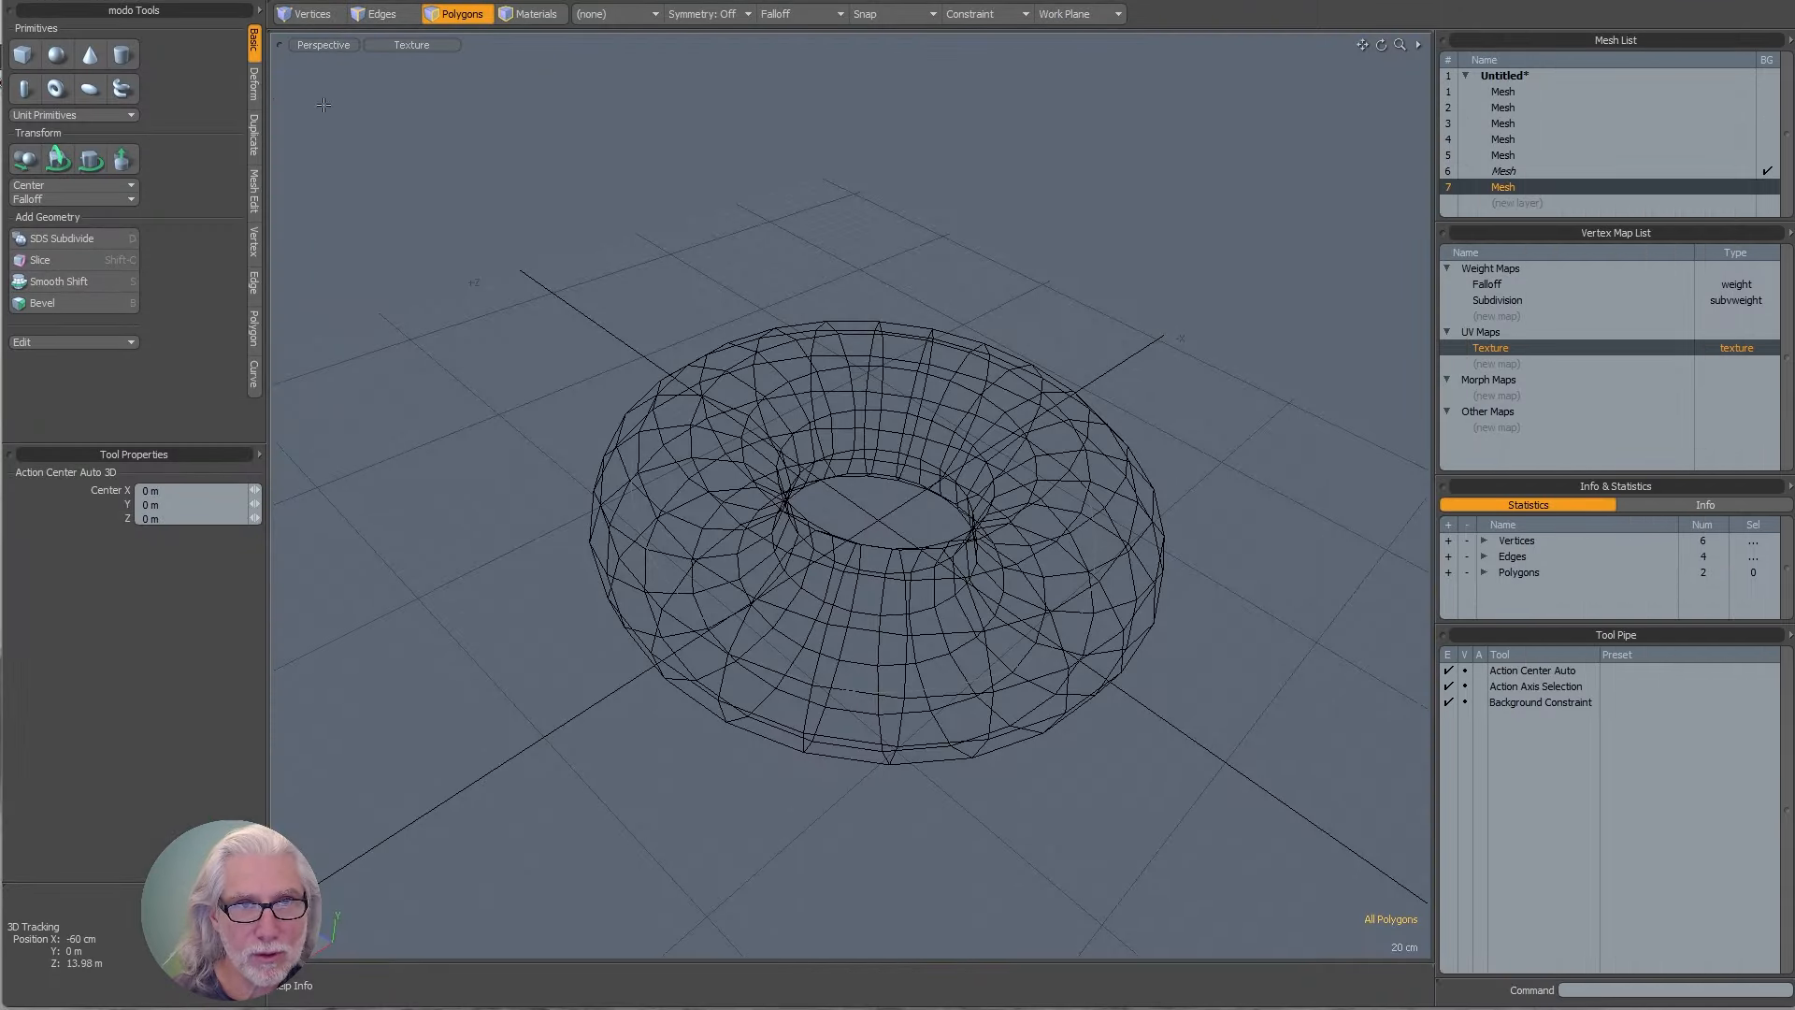
{"action": "left_click", "coordinate": [254, 89]}
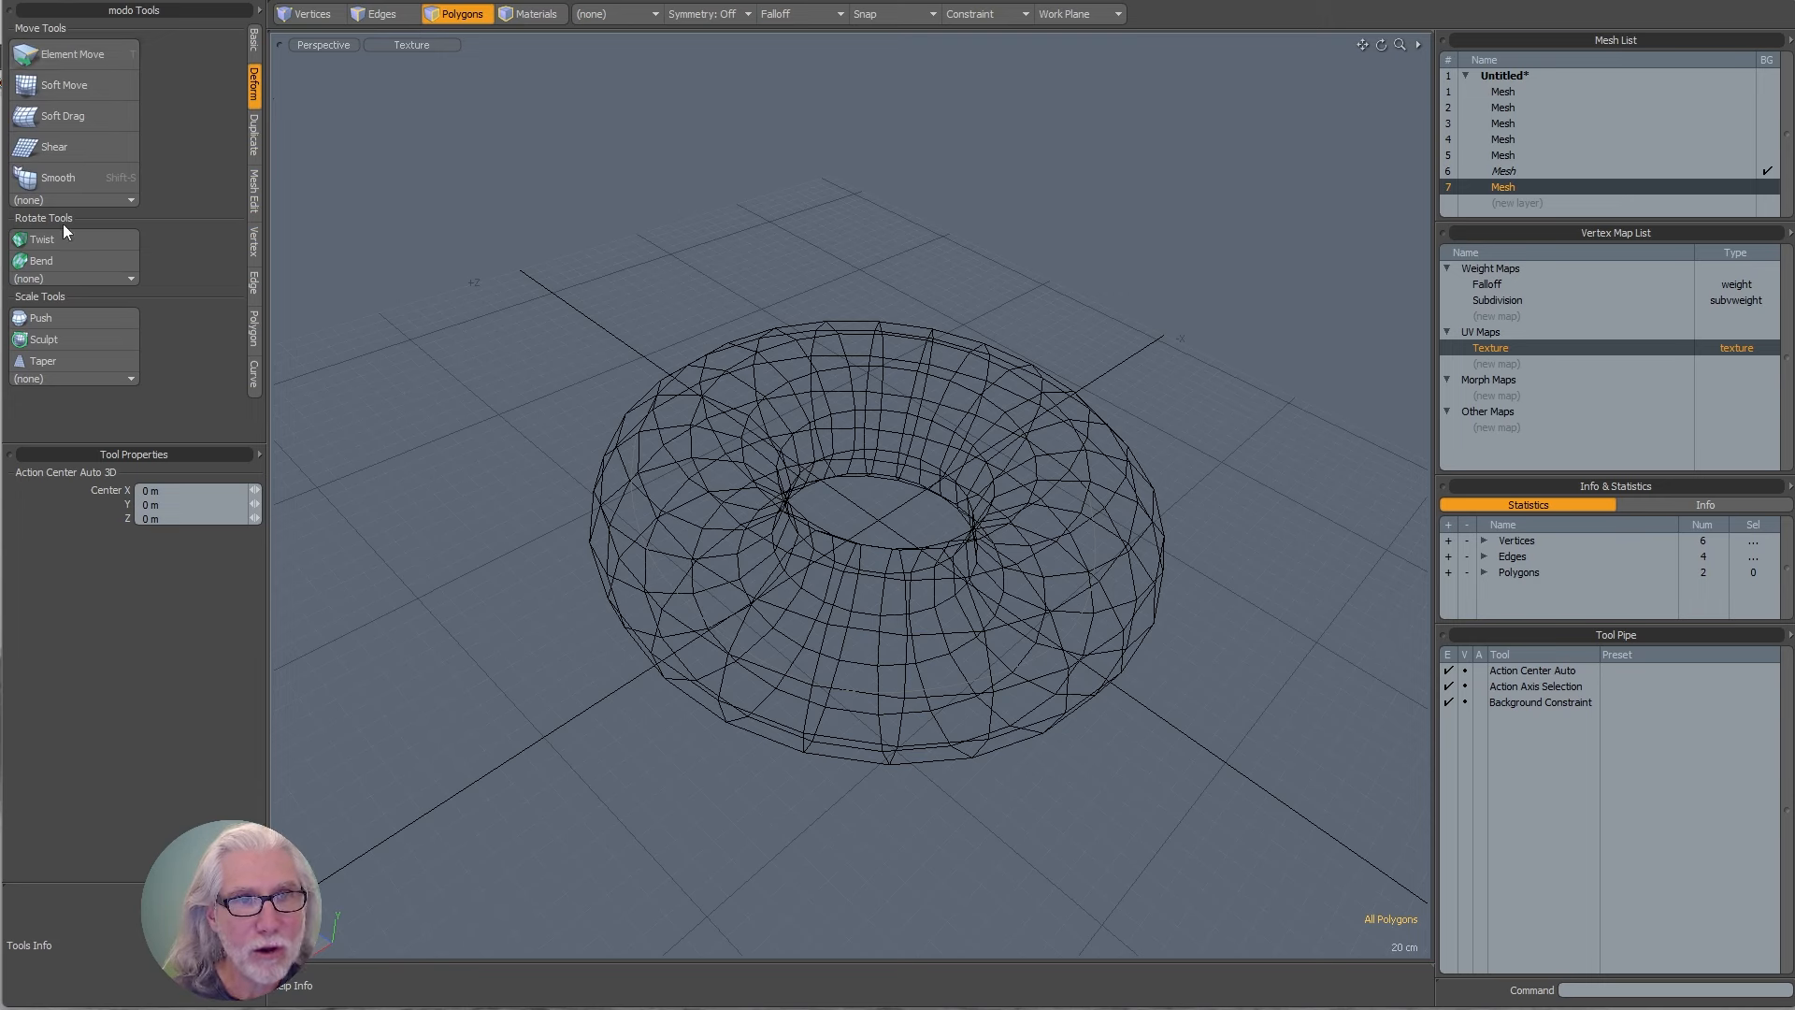
- Add a tall Y-axis cylinder with 24 sides and 12 segments on a new mesh layer
{"action": "left_click", "coordinate": [1513, 205]}
{"action": "left_click", "coordinate": [254, 43]}
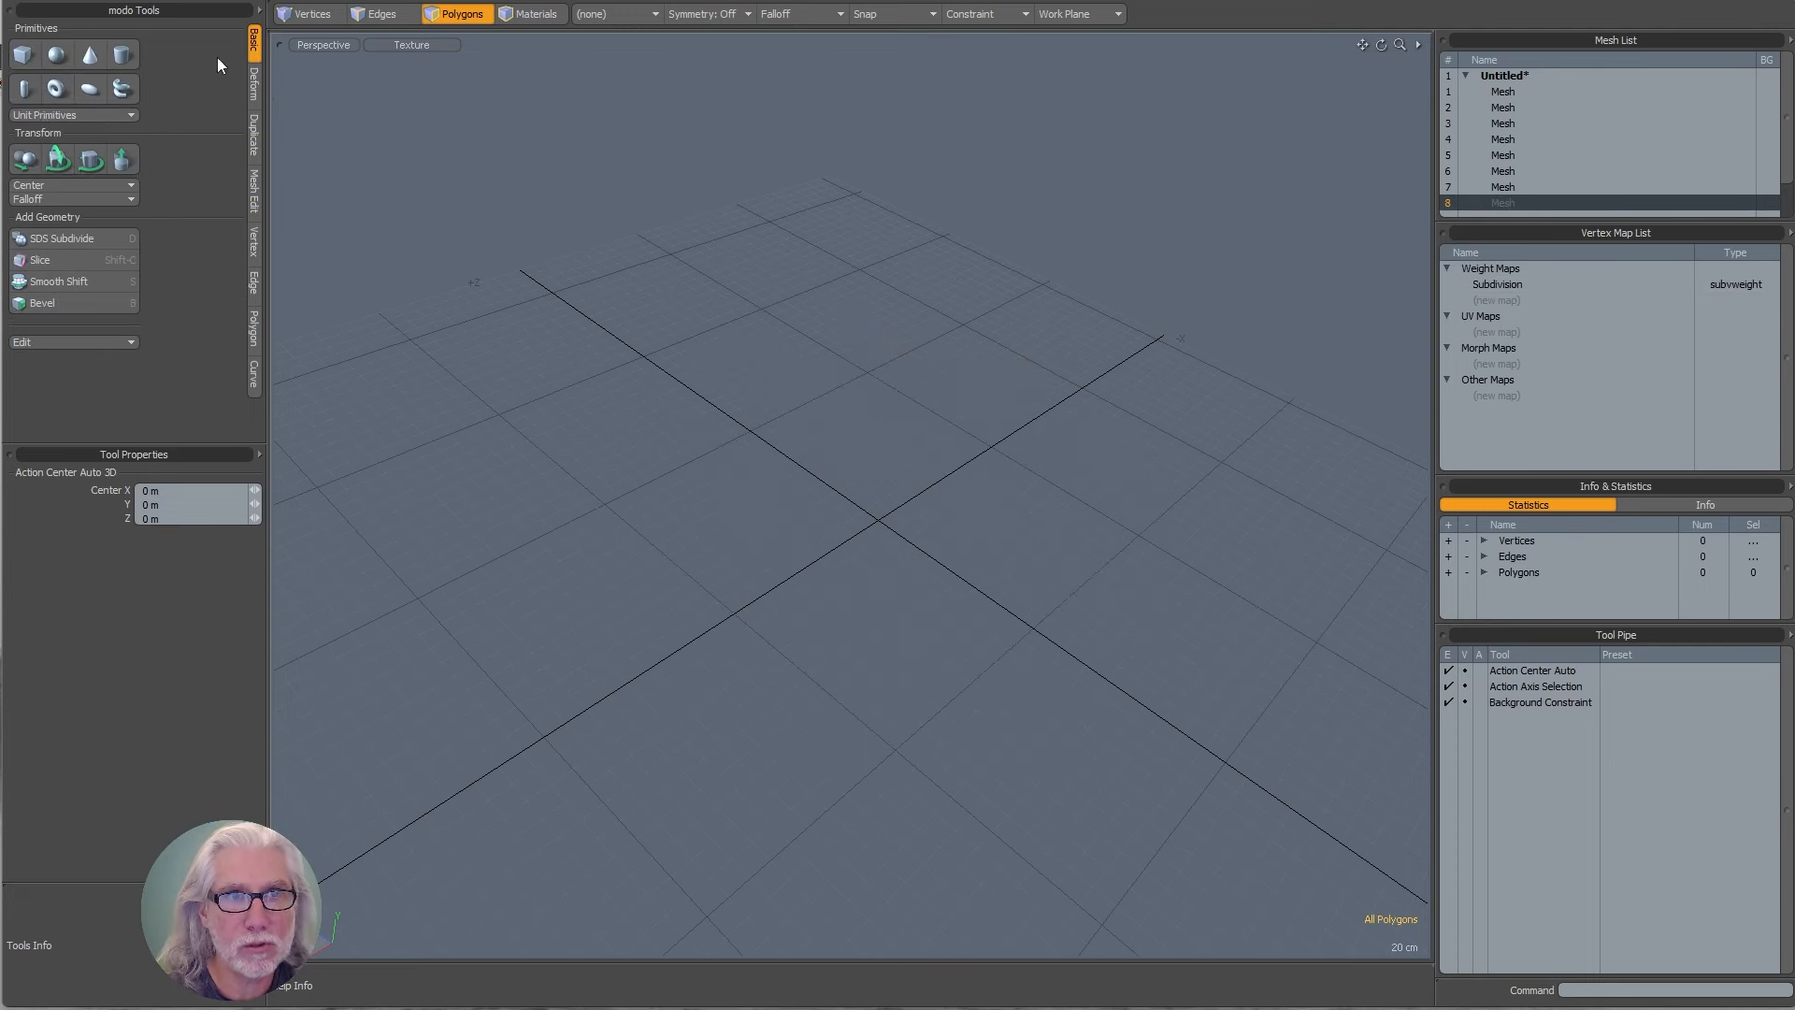
{"action": "left_click", "coordinate": [122, 54]}
{"action": "left_click_drag", "start_coordinate": [842, 655], "coordinate": [841, 523], "text": "alt"}
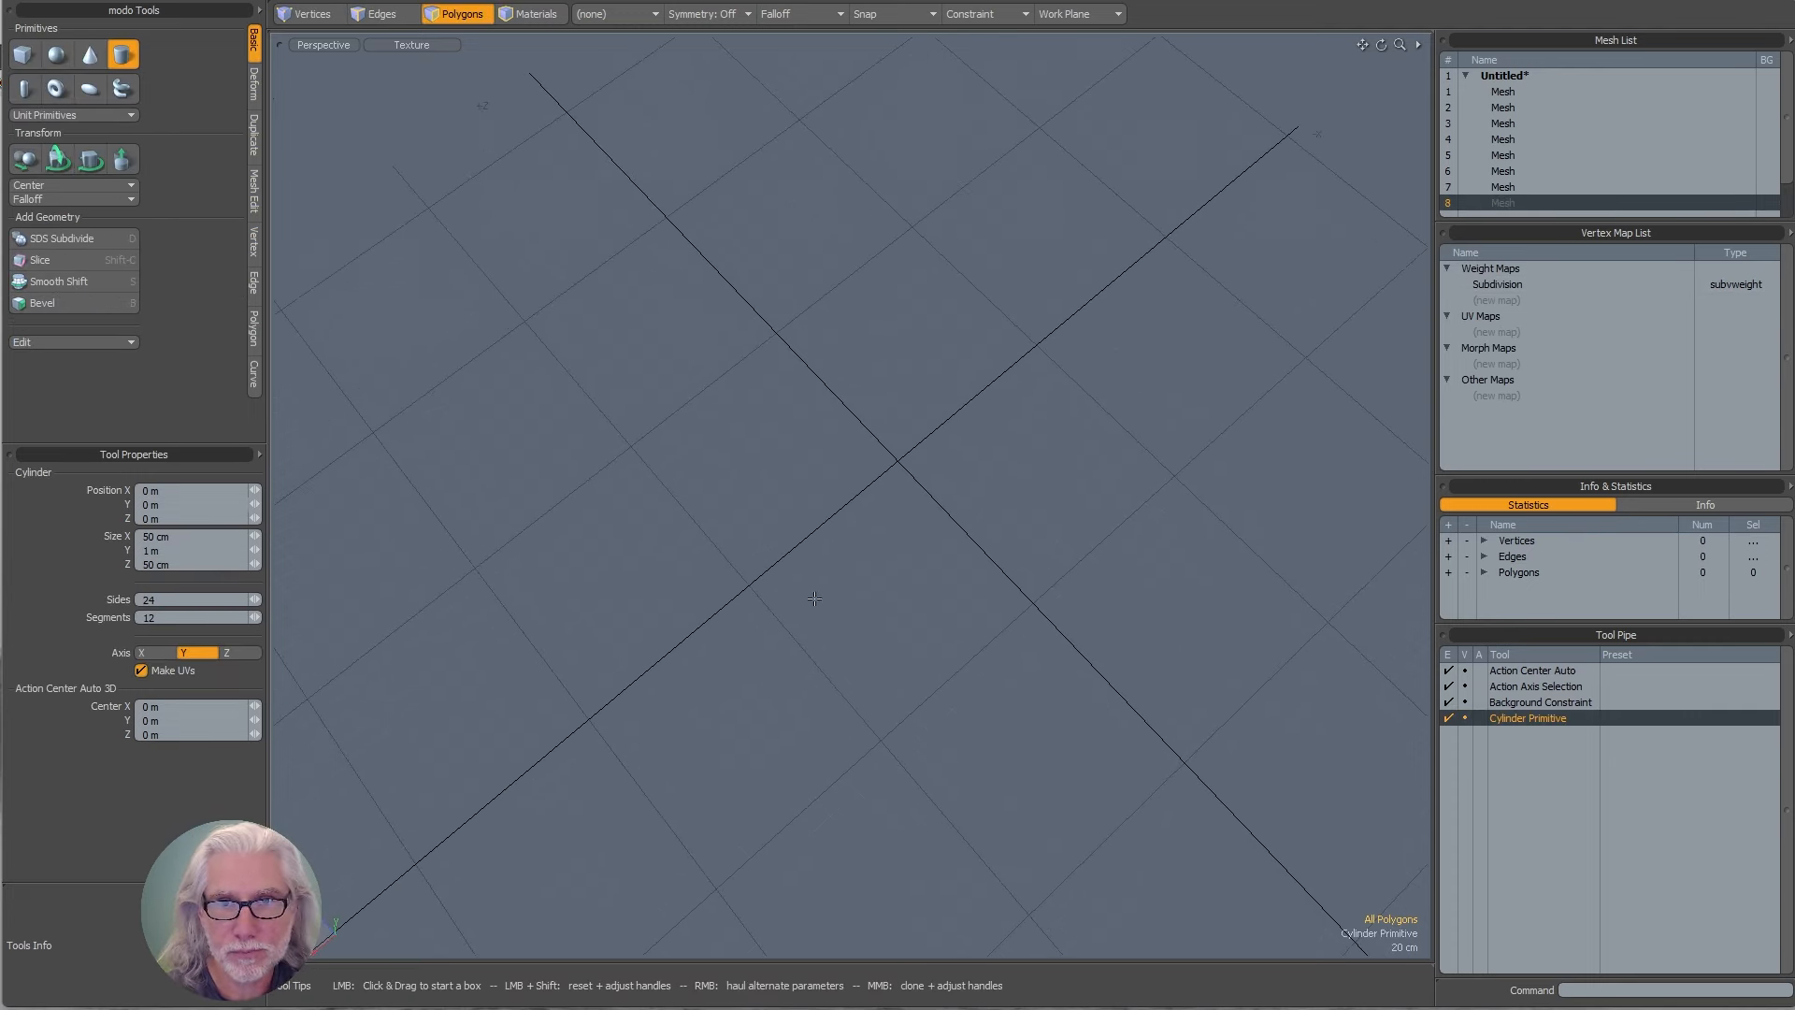
{"action": "mouse_move", "coordinate": [724, 626]}
{"action": "left_mouse_down"}
{"action": "mouse_move", "coordinate": [846, 528]}
{"action": "mouse_move", "coordinate": [853, 389]}
{"action": "mouse_move", "coordinate": [802, 409]}
{"action": "left_mouse_up"}
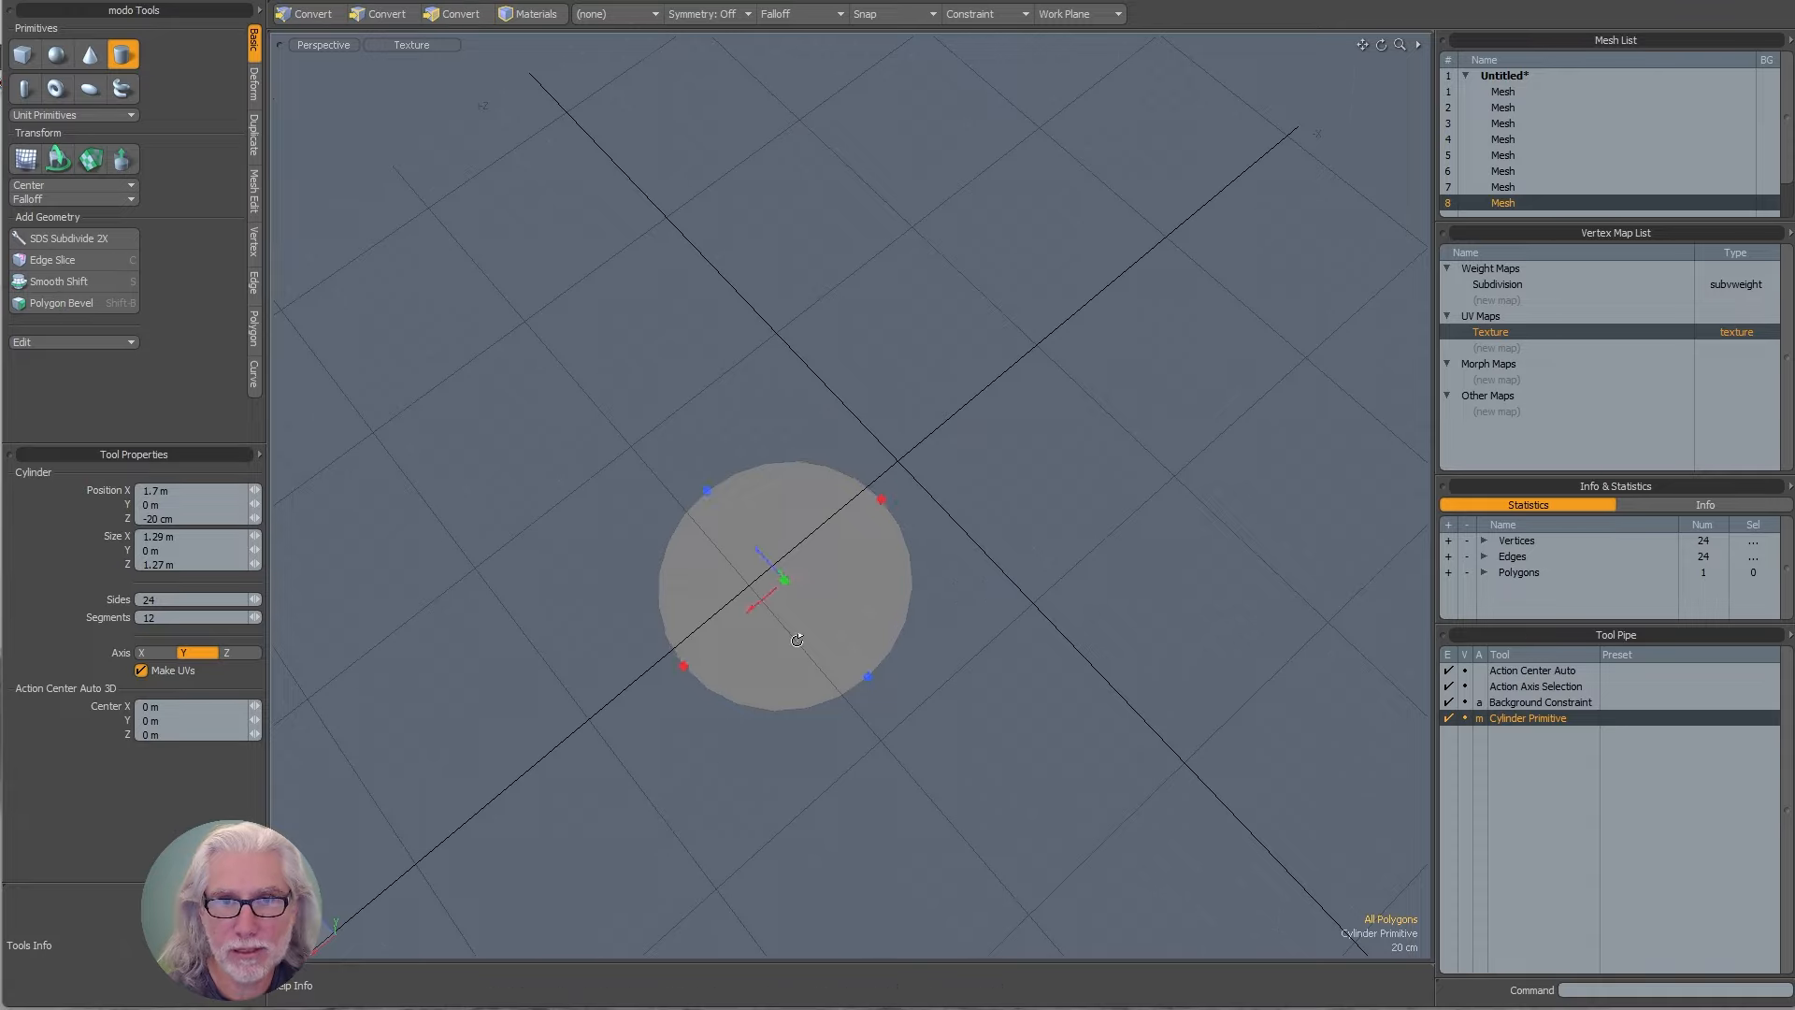
{"action": "left_click_drag", "start_coordinate": [794, 627], "coordinate": [1110, 425], "text": "alt"}
{"action": "key", "text": "space"}
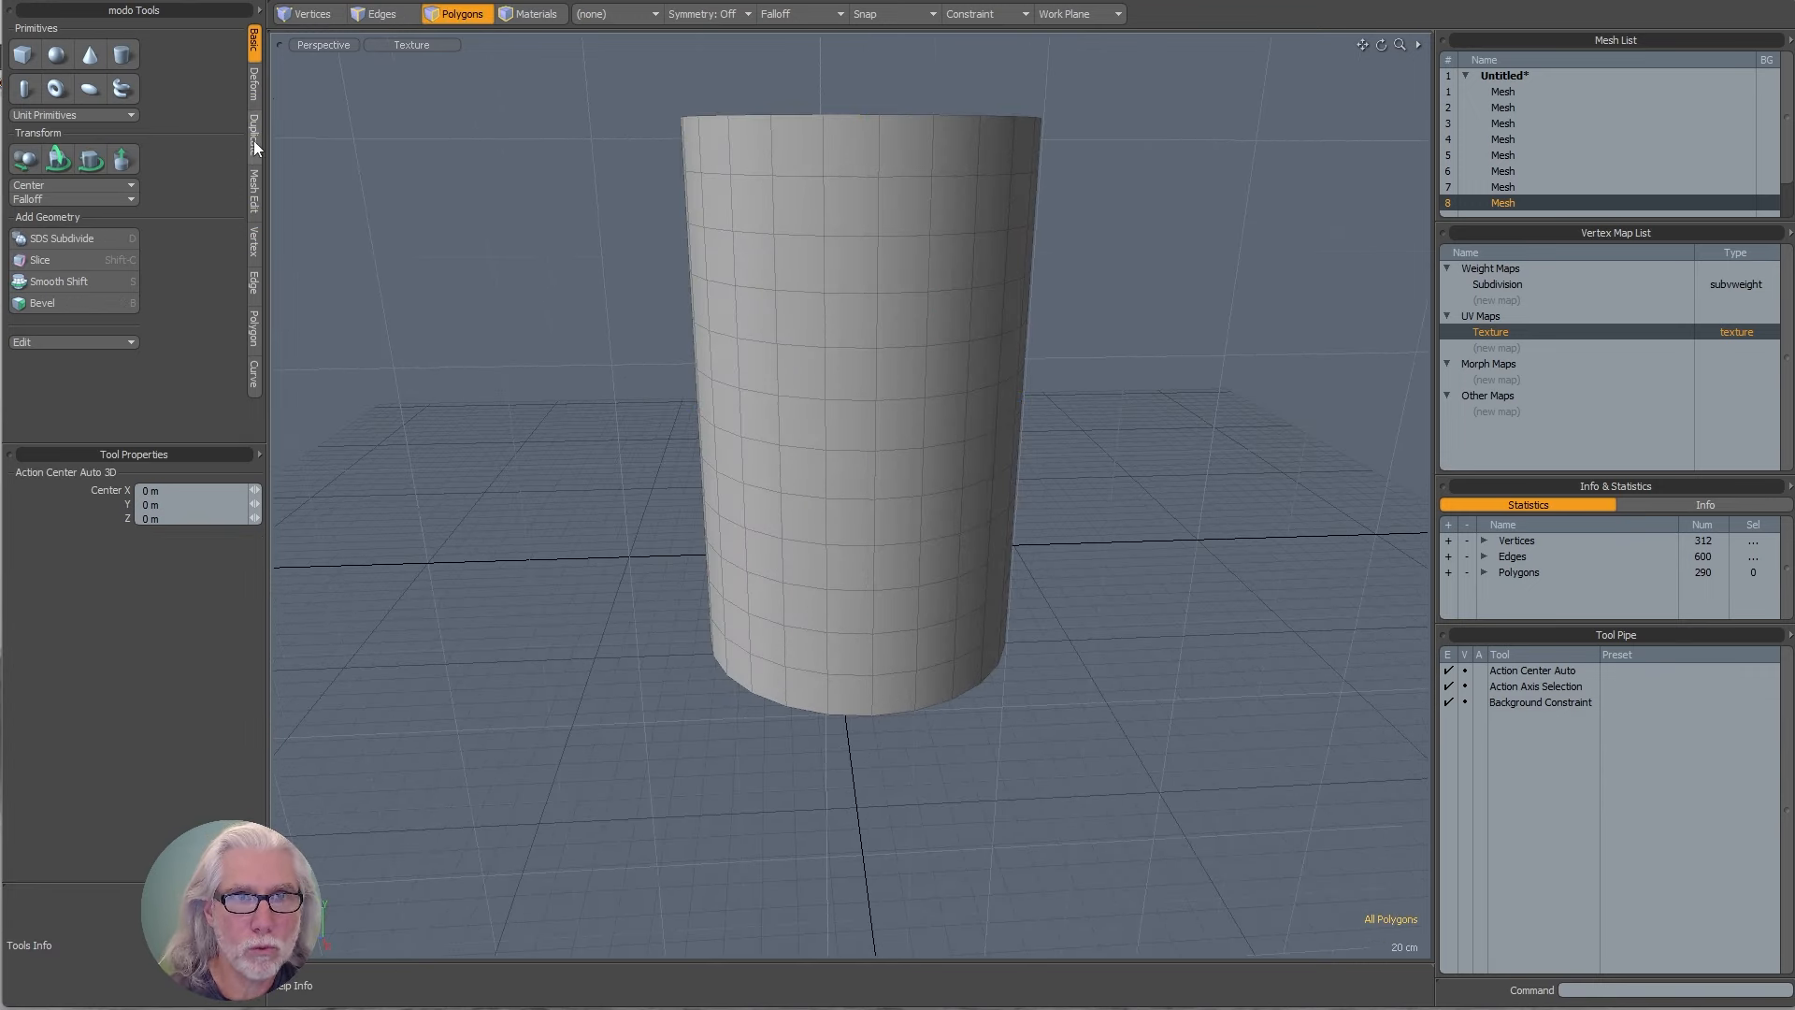
- Try the Bend tool on the cylinder from its base, undo the bend, and drop the tool
{"action": "left_click", "coordinate": [254, 78]}
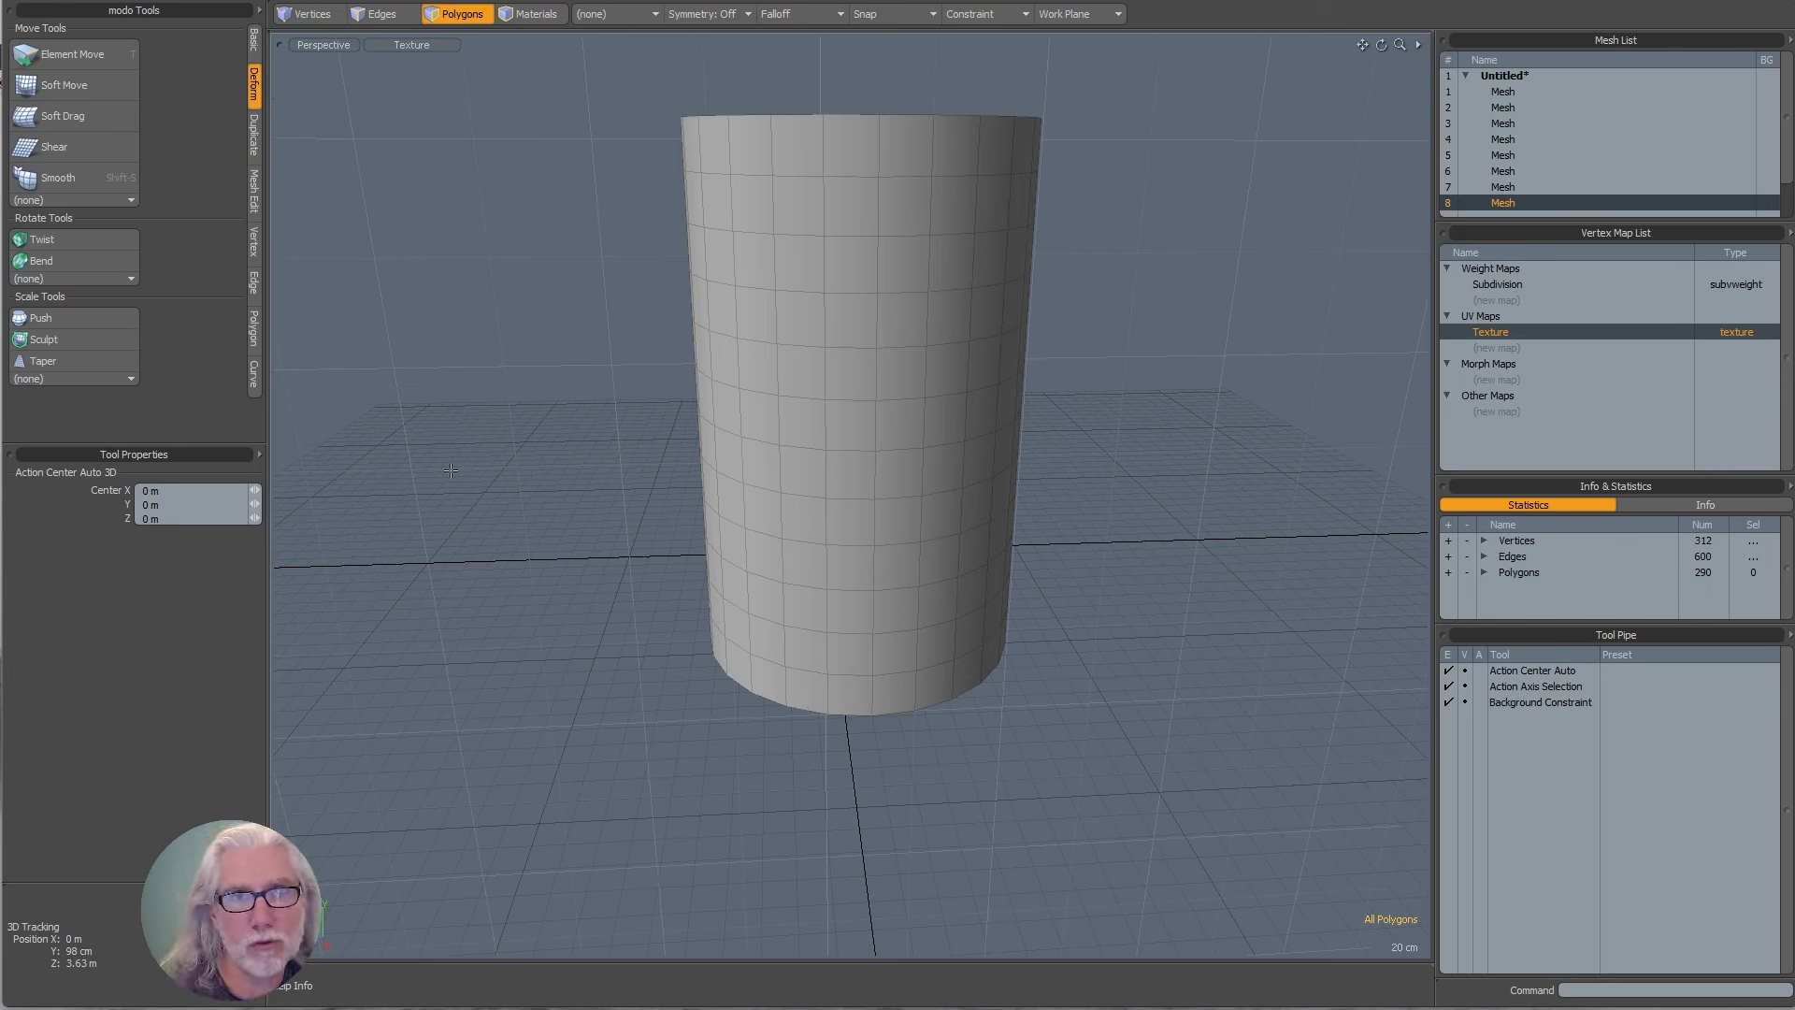
{"action": "left_click", "coordinate": [81, 261]}
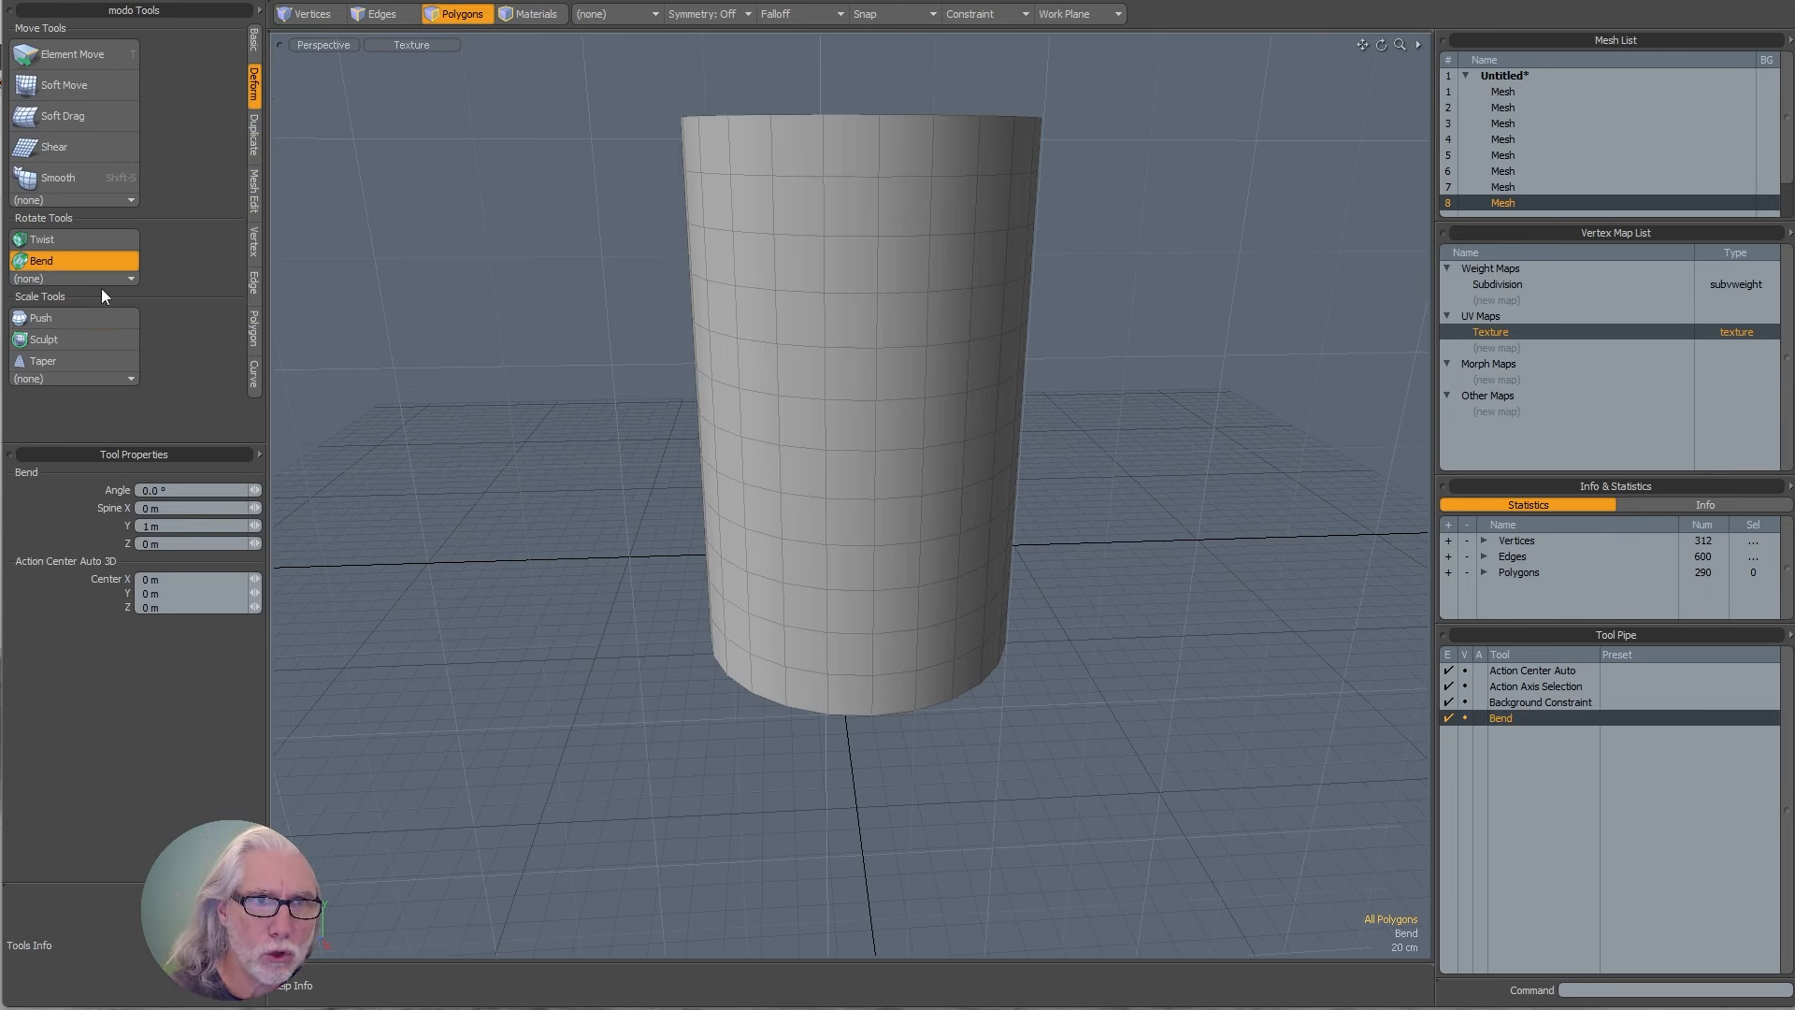
{"action": "left_click", "coordinate": [845, 716]}
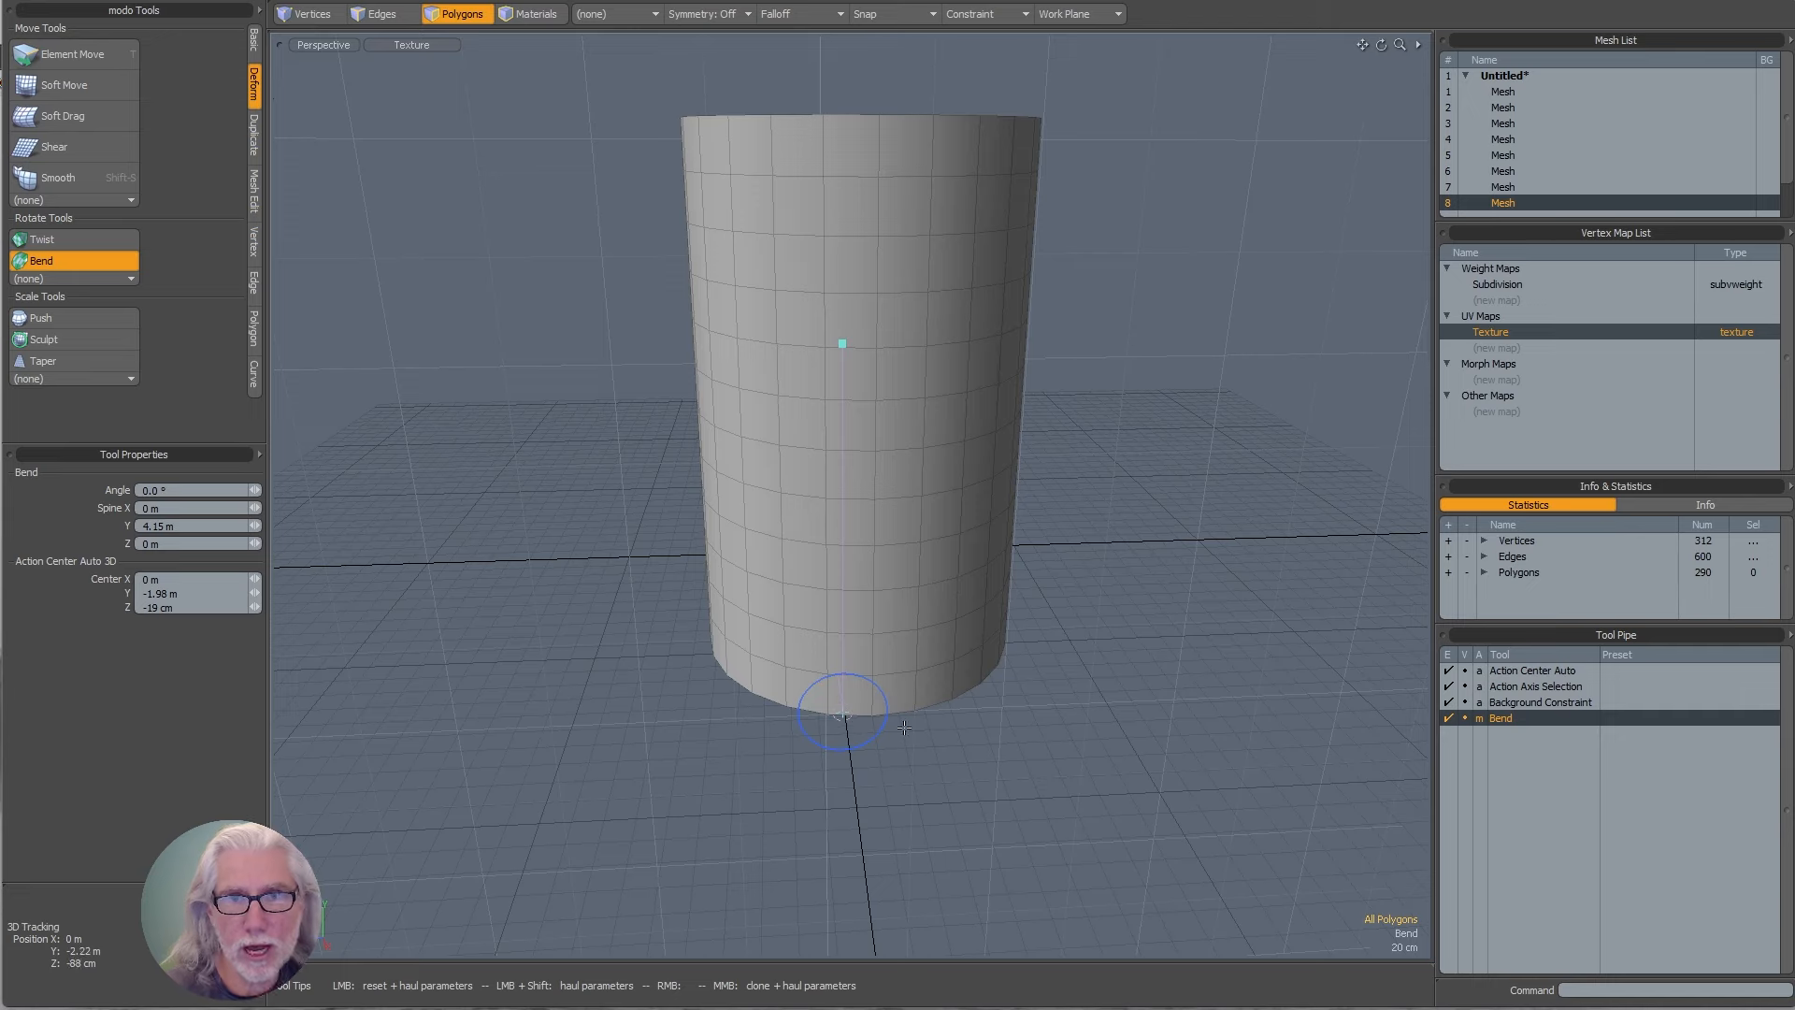
{"action": "left_click_drag", "start_coordinate": [982, 692], "coordinate": [1498, 671], "text": "alt"}
{"action": "key", "text": "ctrl+z"}
{"action": "key", "text": "ctrl+z"}
{"action": "key", "text": "space"}
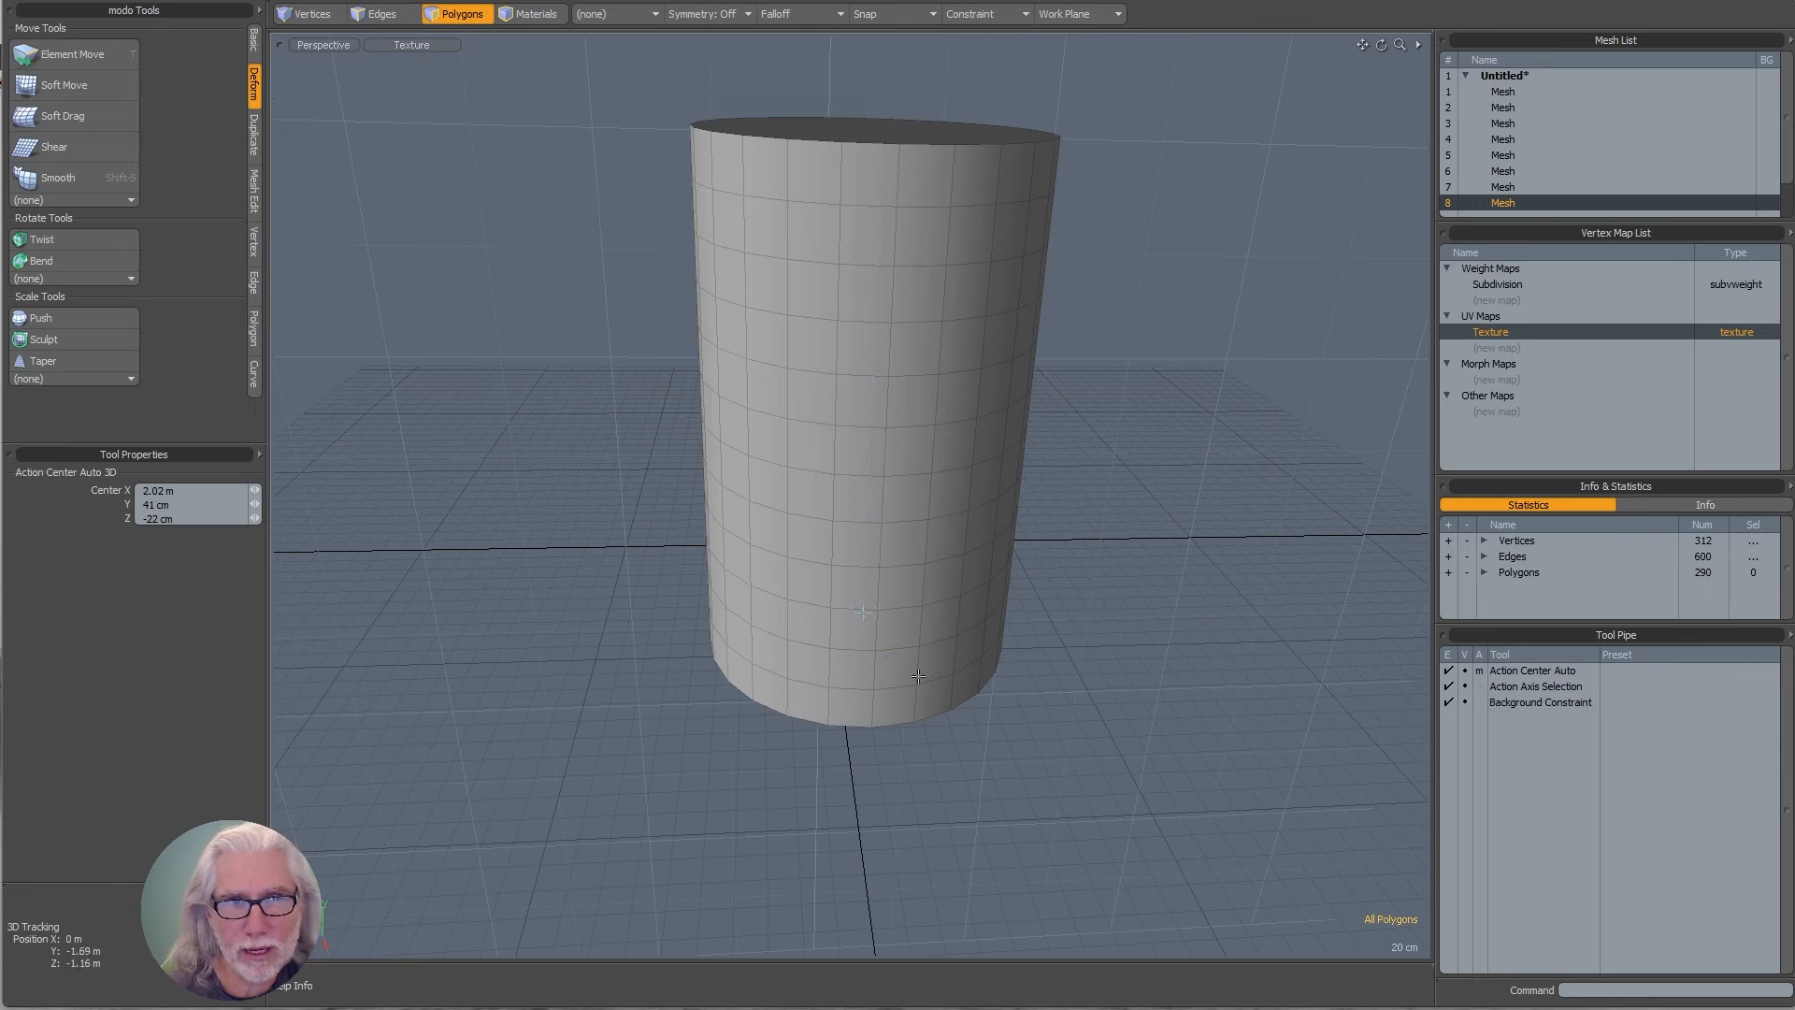
- Try the Twist tool on the cylinder with its linear falloff auto-sized along Y, undo it, and drop the tool
{"action": "left_click_drag", "start_coordinate": [918, 675], "coordinate": [898, 745], "text": "alt"}
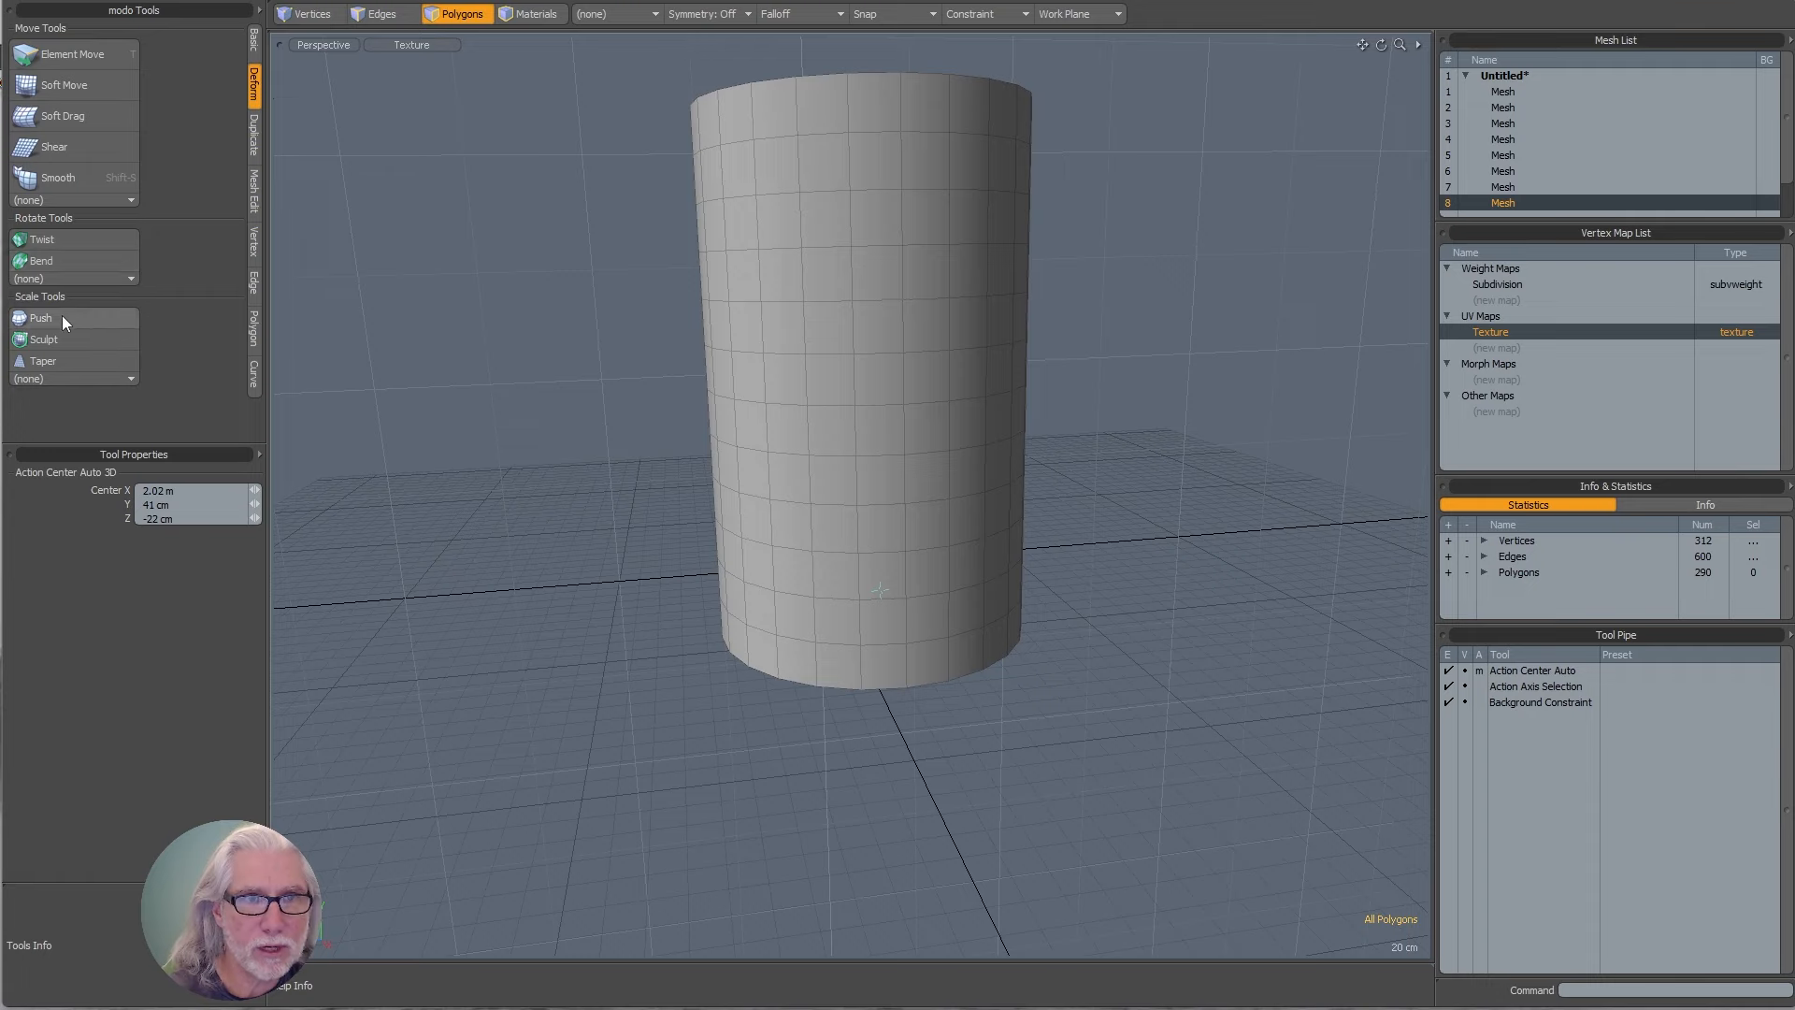
{"action": "left_click", "coordinate": [77, 234]}
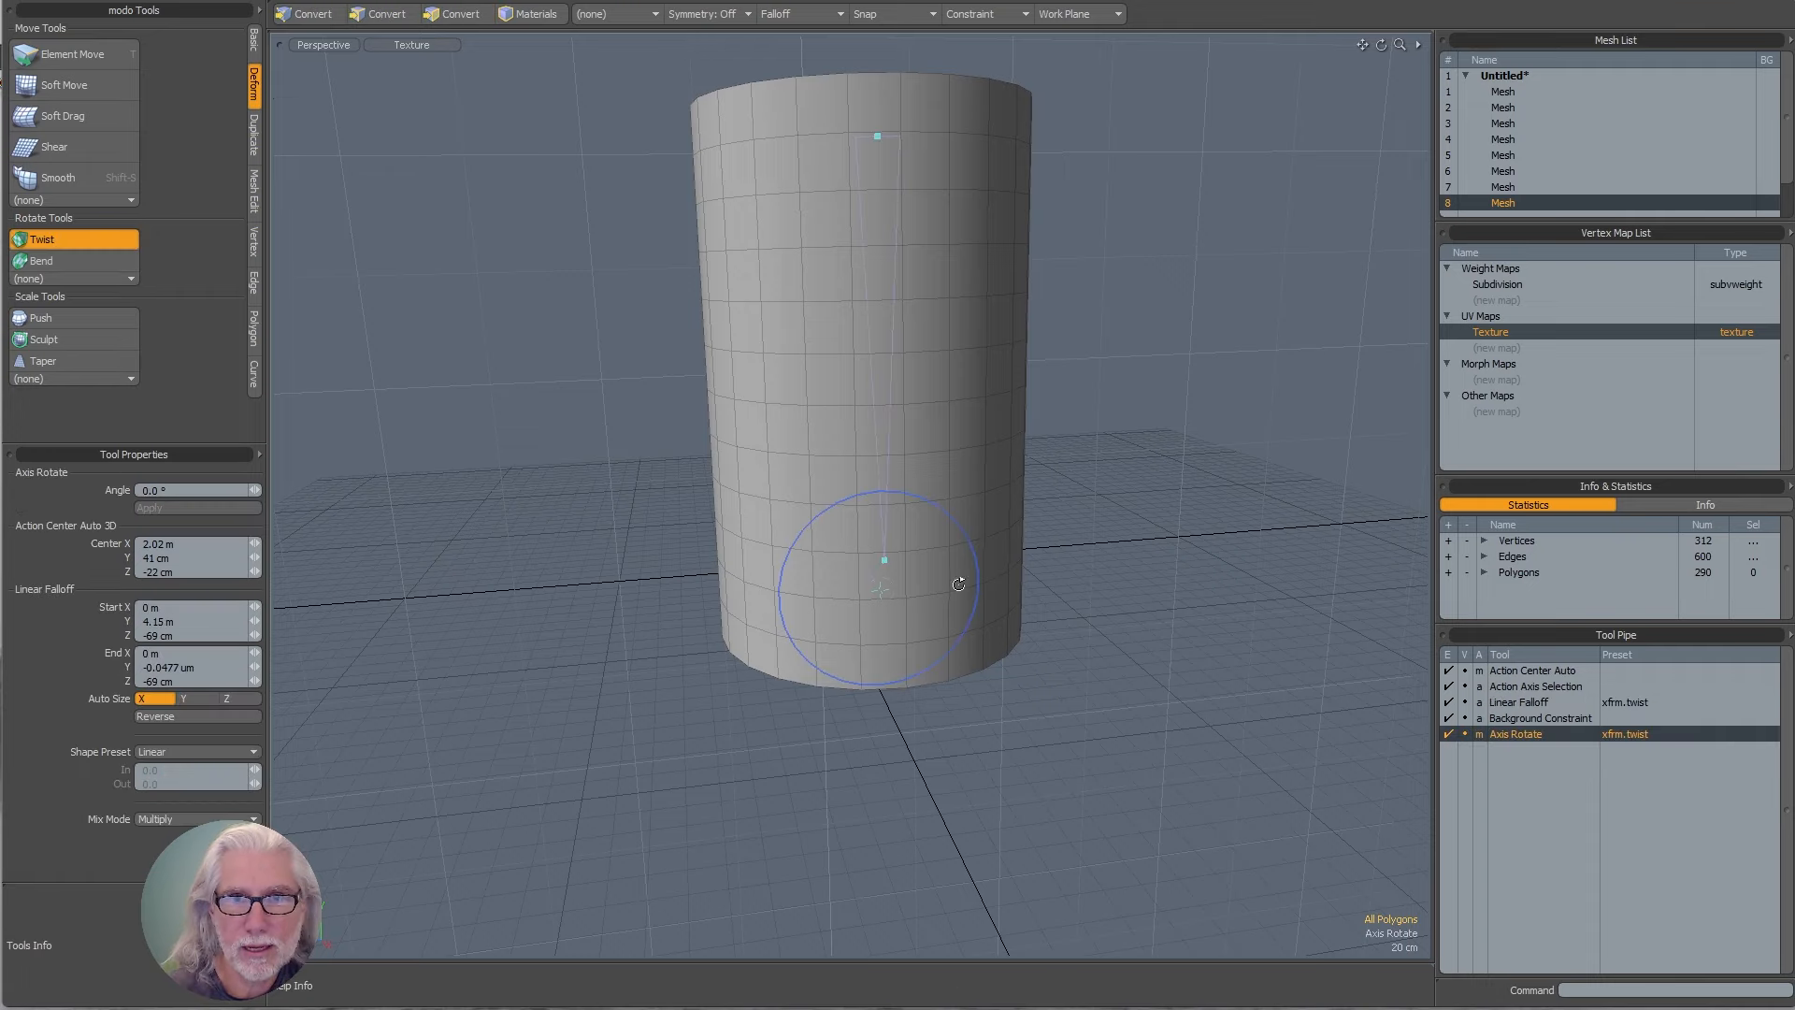
{"action": "left_click_drag", "start_coordinate": [958, 585], "coordinate": [753, 447], "text": "alt"}
{"action": "left_click", "coordinate": [204, 701]}
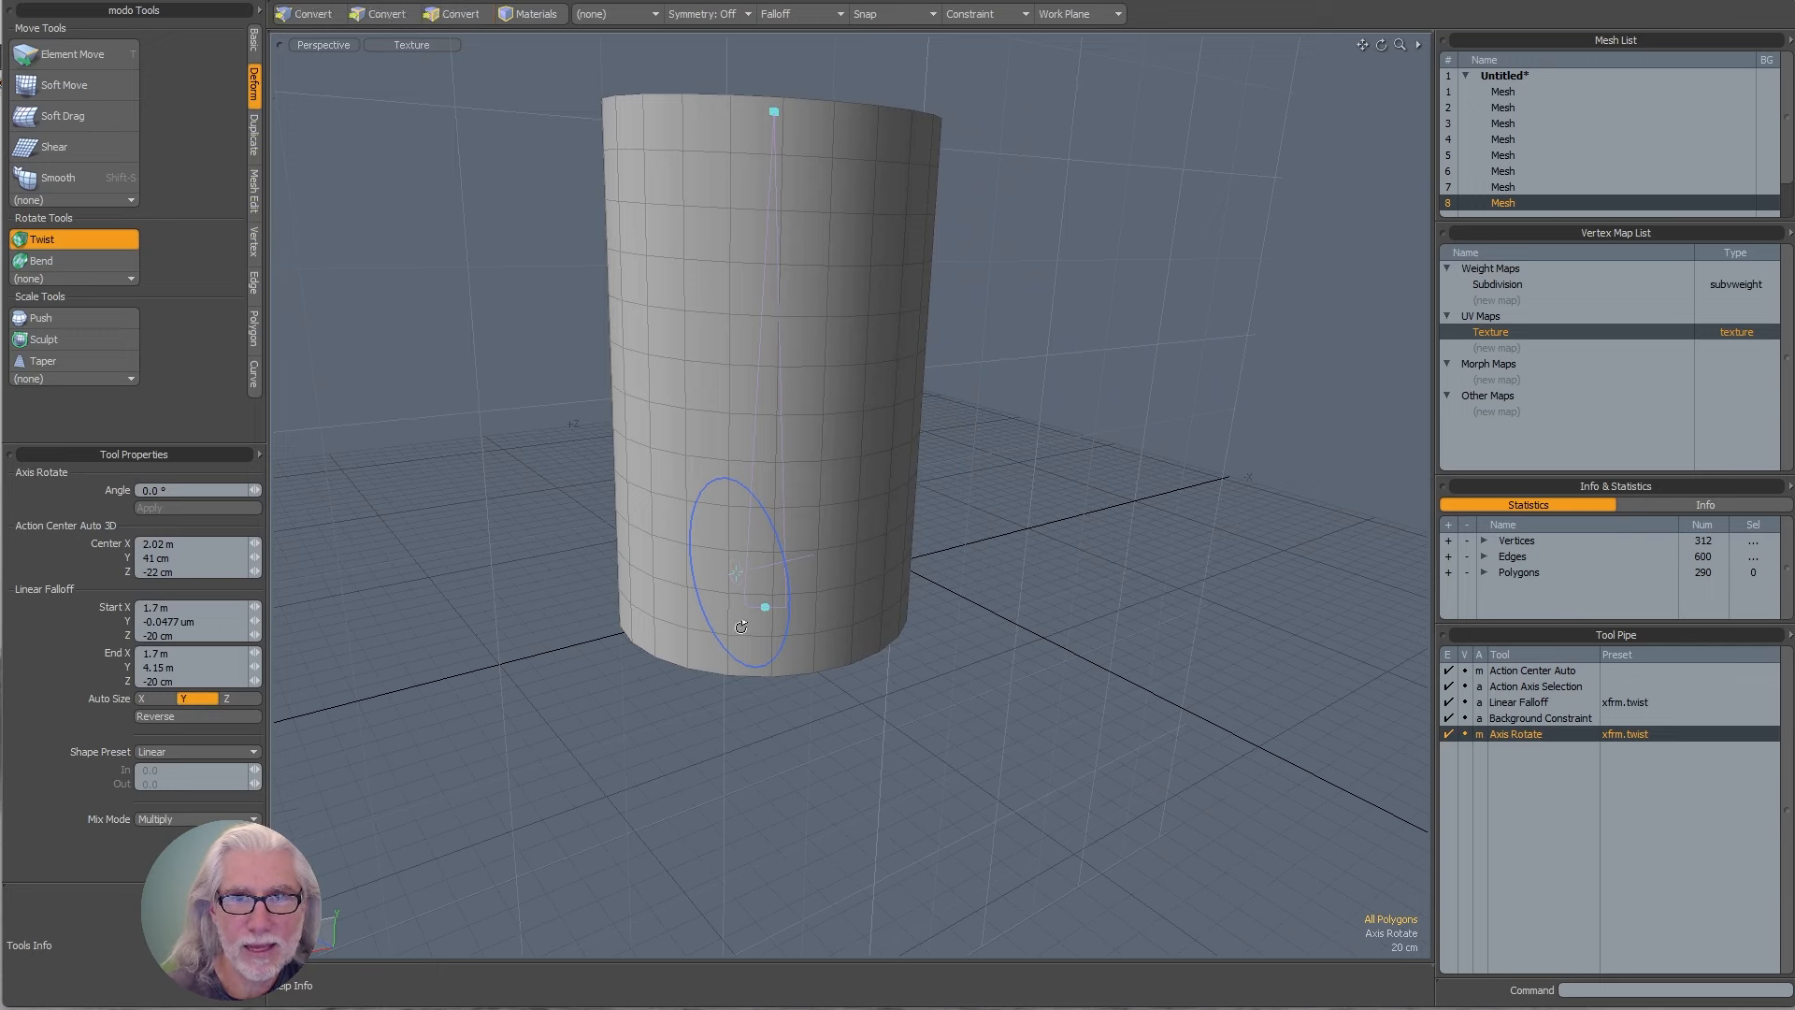
{"action": "left_click_drag", "start_coordinate": [421, 701], "coordinate": [389, 693], "text": "alt"}
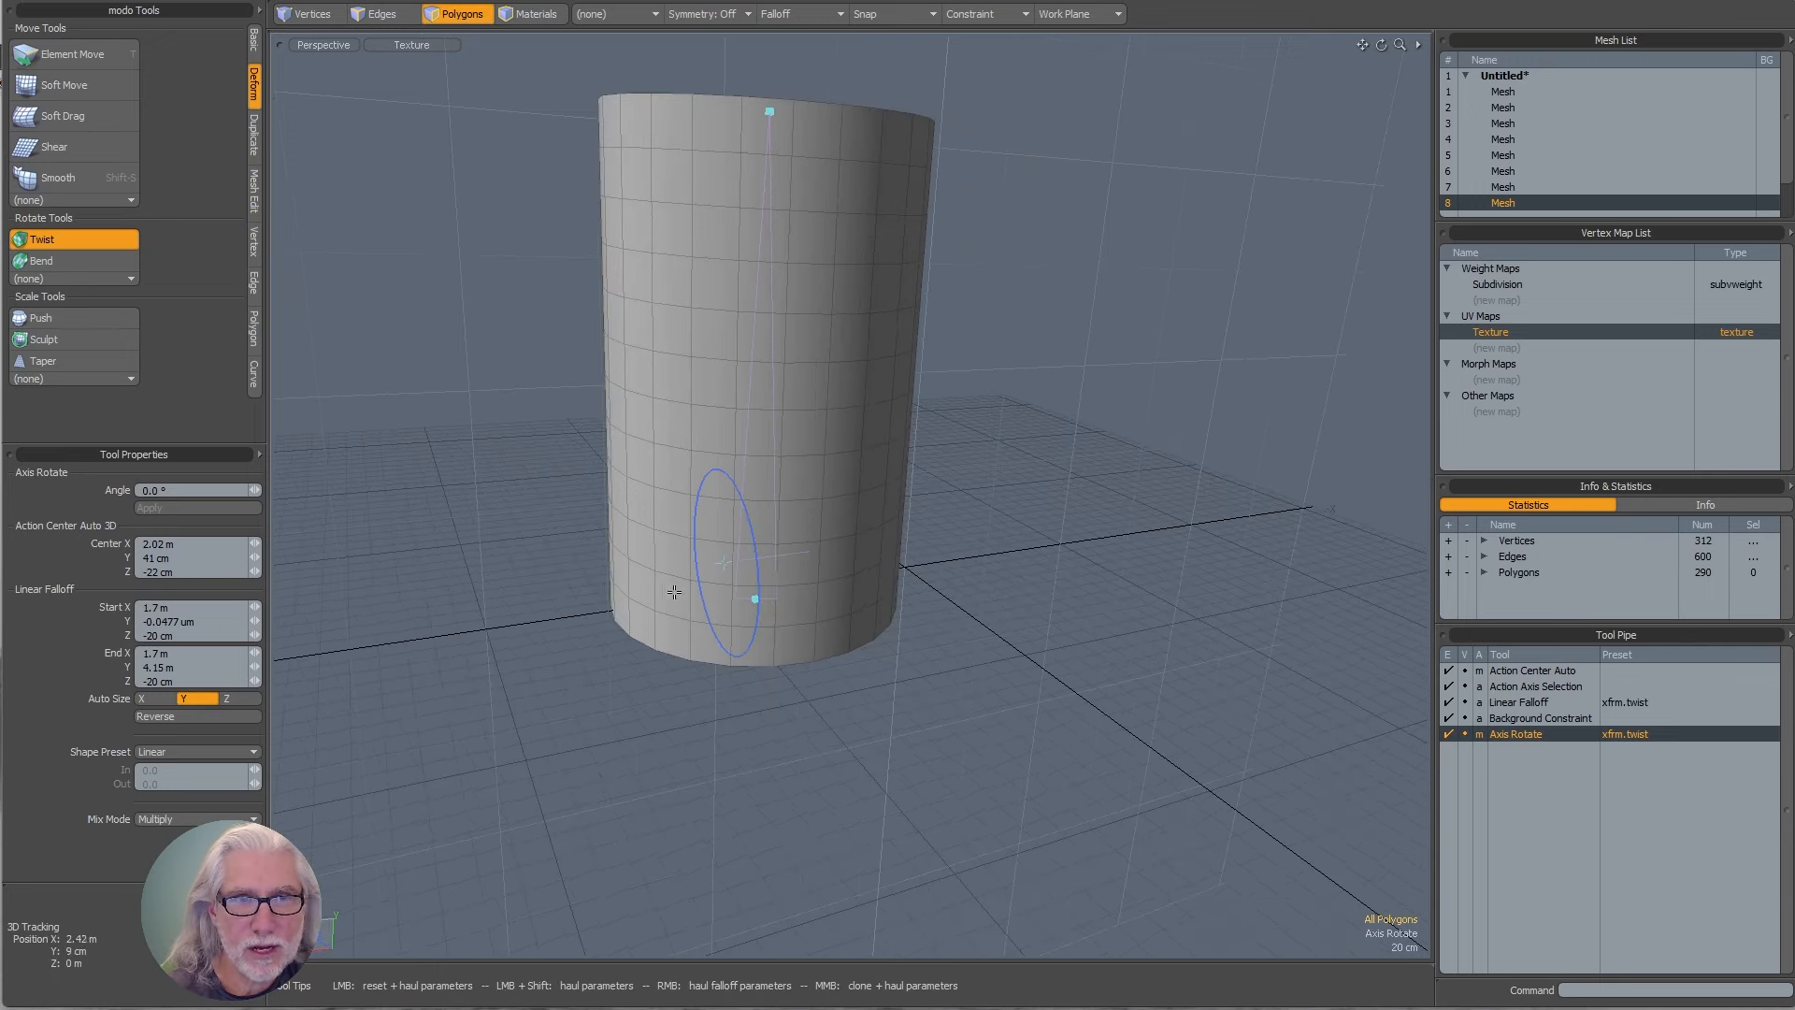
{"action": "left_click_drag", "start_coordinate": [668, 621], "coordinate": [893, 665], "text": "alt"}
{"action": "key", "text": "ctrl+z"}
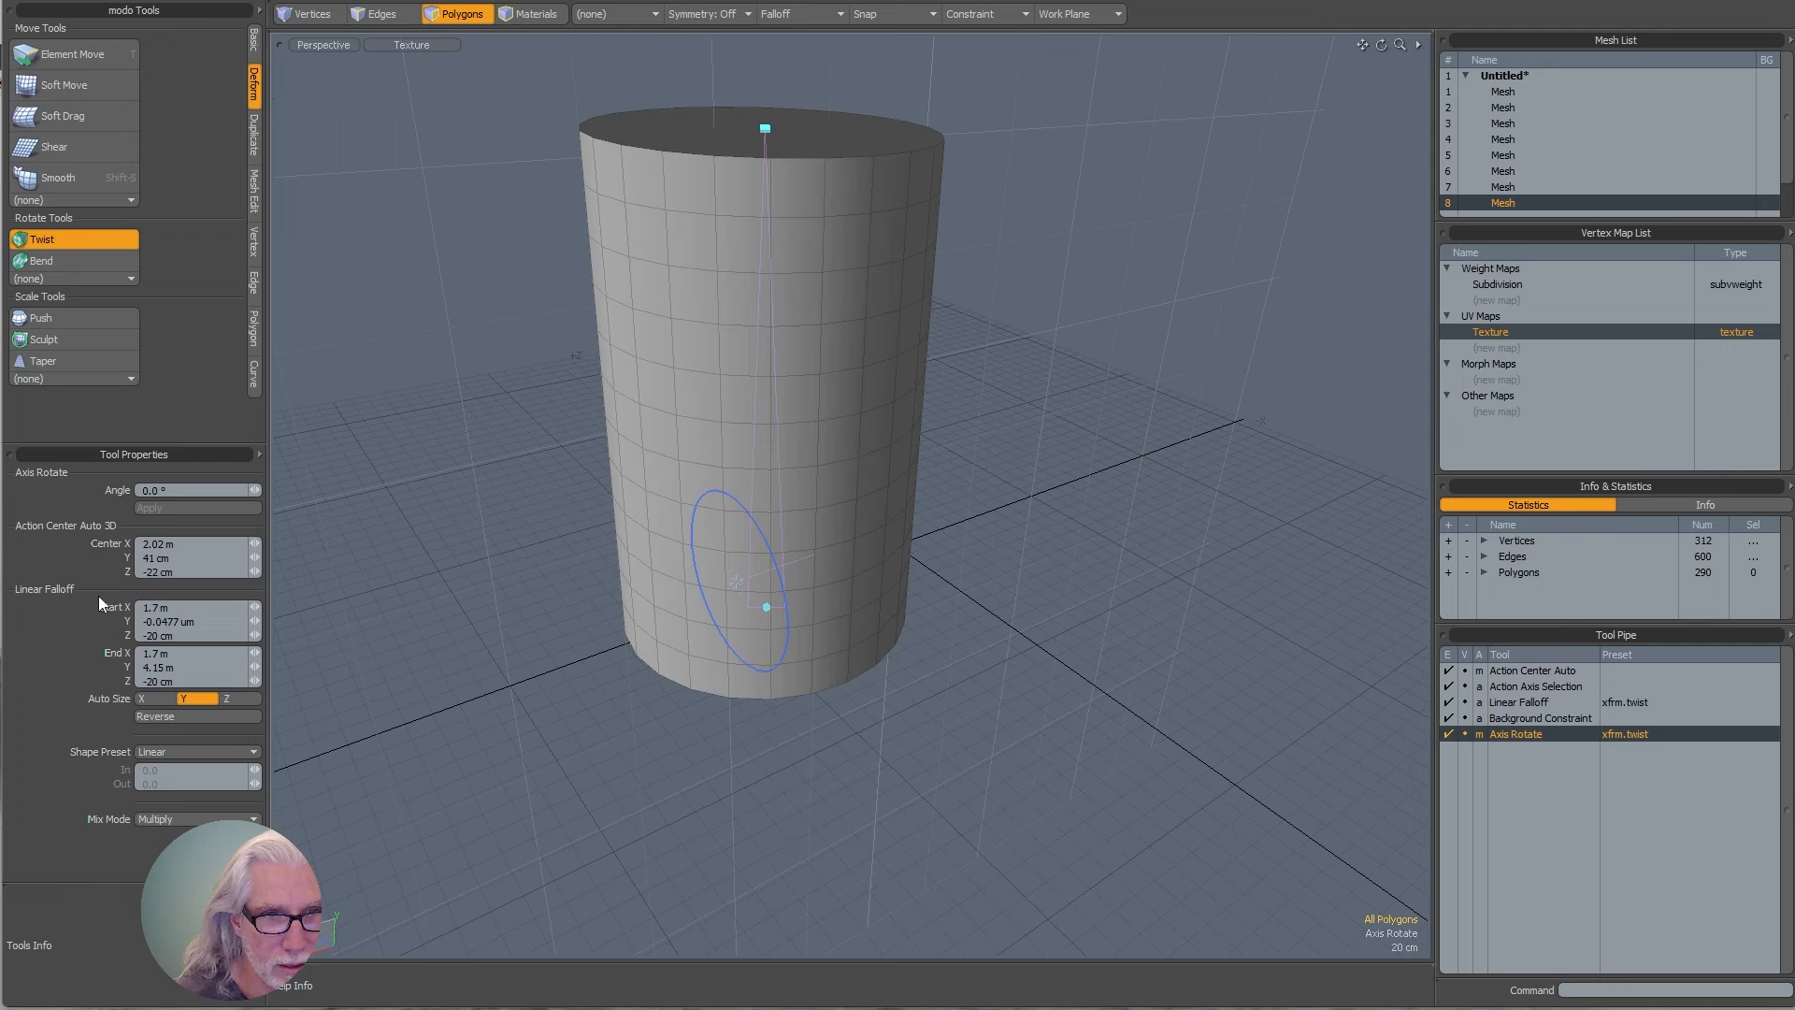
{"action": "key", "text": "ctrl+z"}
{"action": "key", "text": "ctrl+z"}
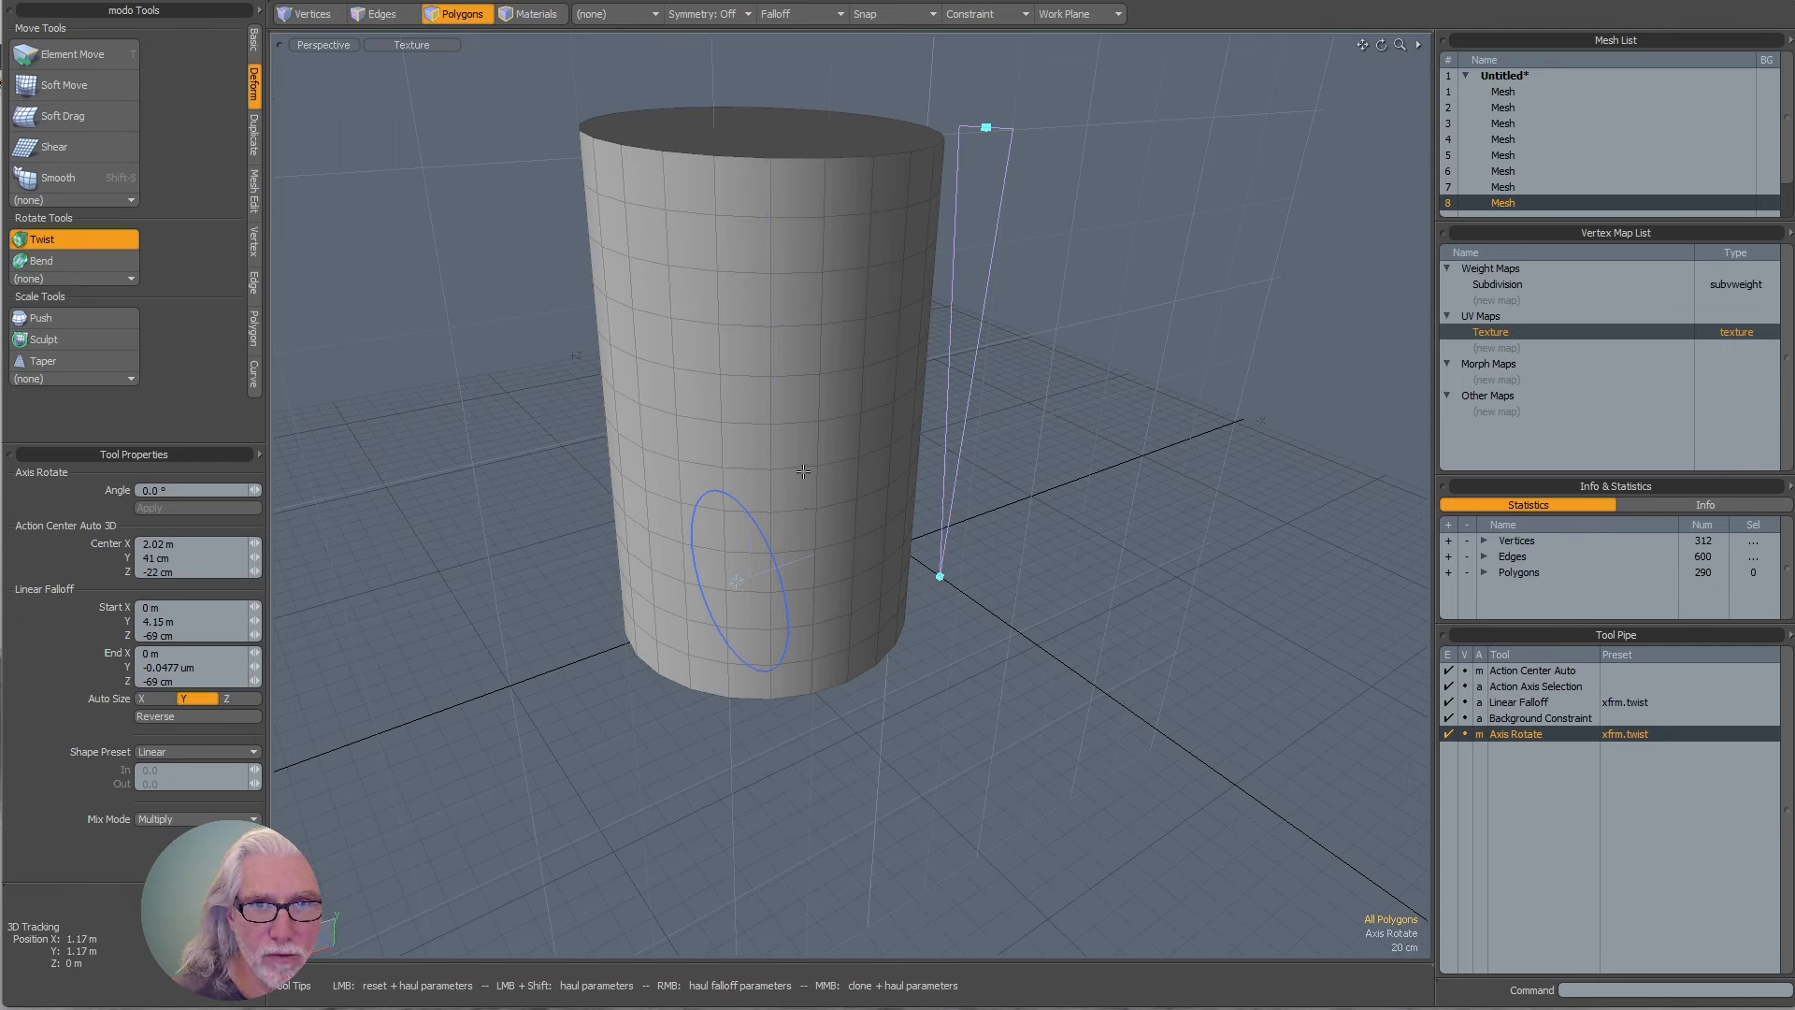
{"action": "key", "text": "ctrl+z"}
- Start the Twist tool from a top view of the cylinder and twist it about its vertical axis
{"action": "left_click_drag", "start_coordinate": [821, 396], "coordinate": [911, 846], "text": "alt"}
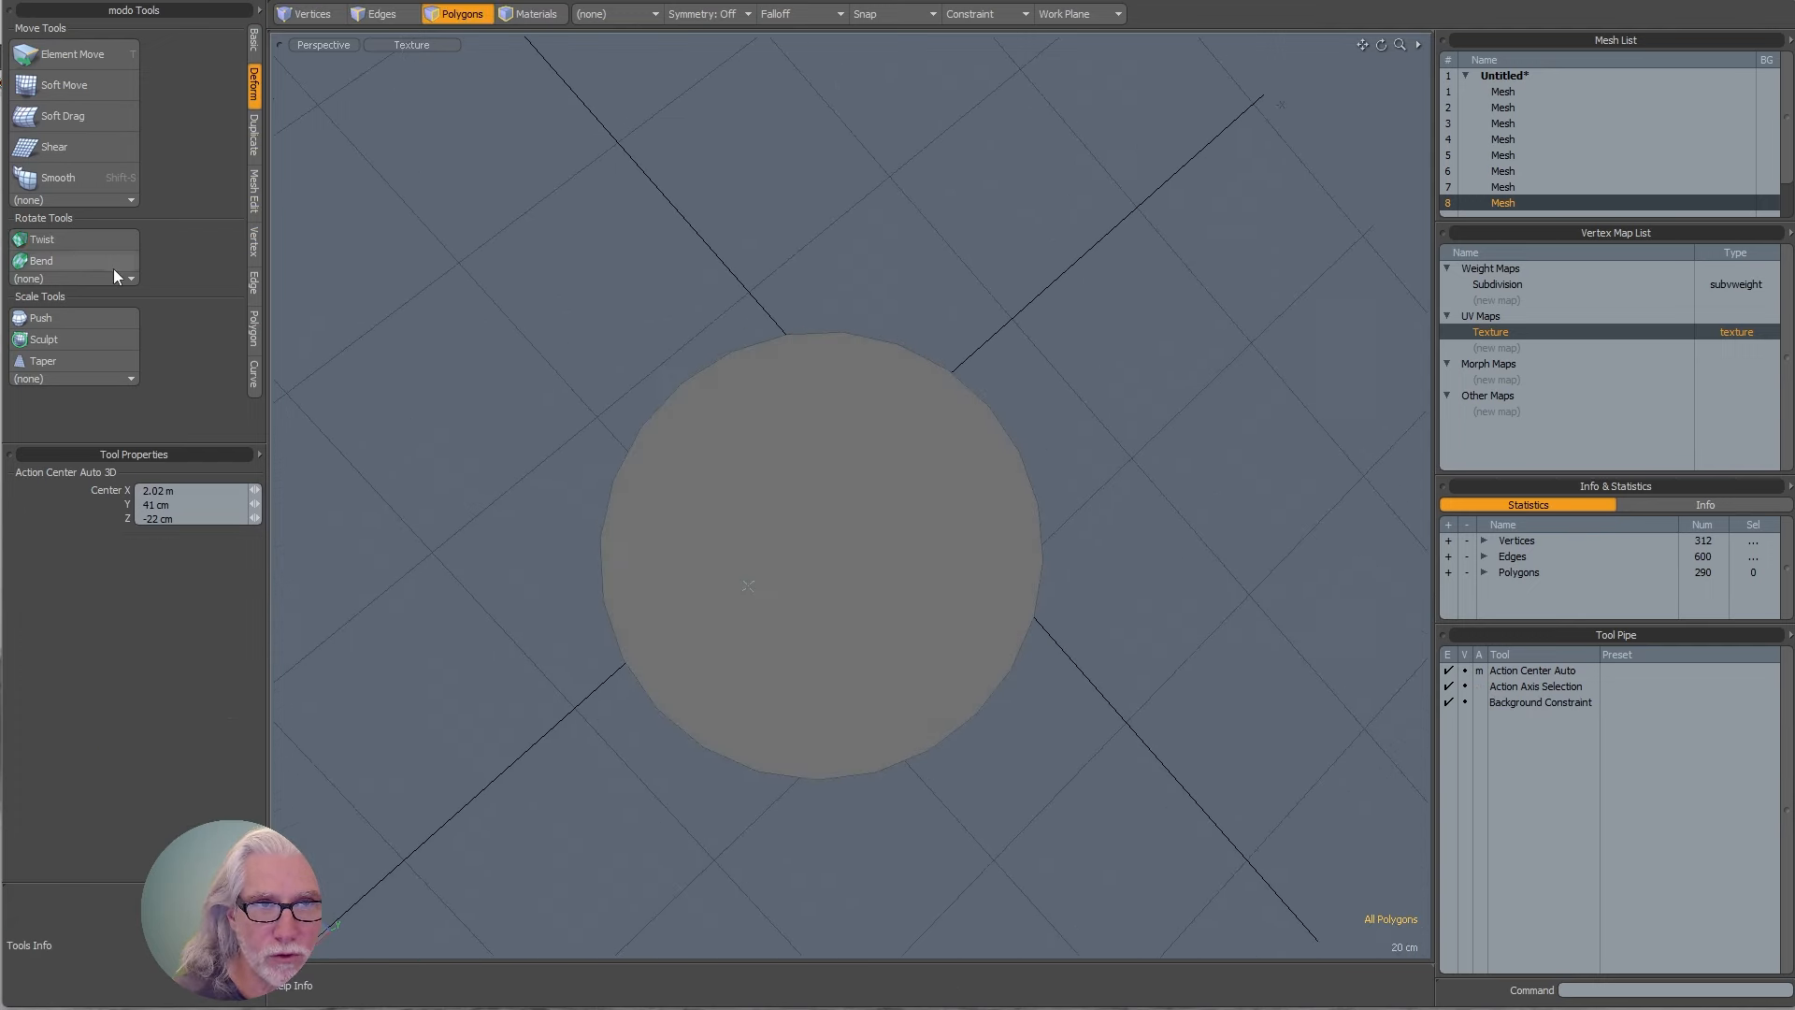
{"action": "left_click", "coordinate": [77, 237]}
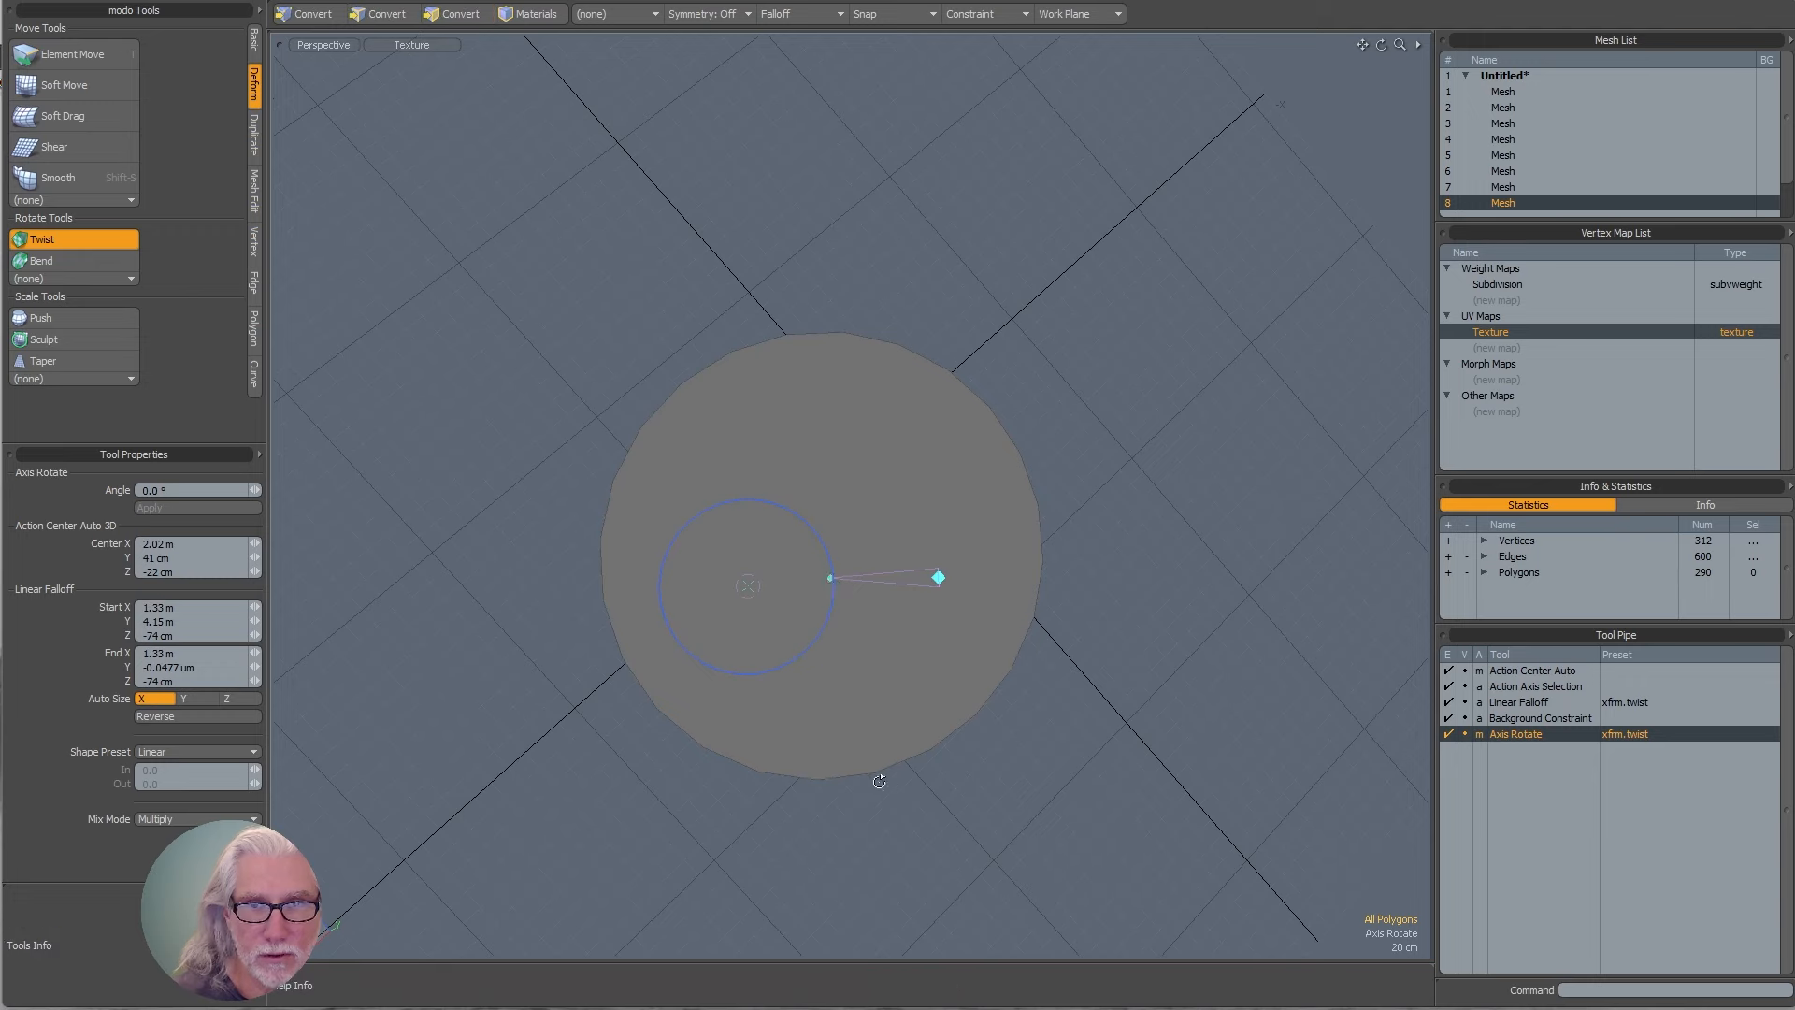
{"action": "left_click_drag", "start_coordinate": [830, 585], "coordinate": [732, 332], "text": "alt"}
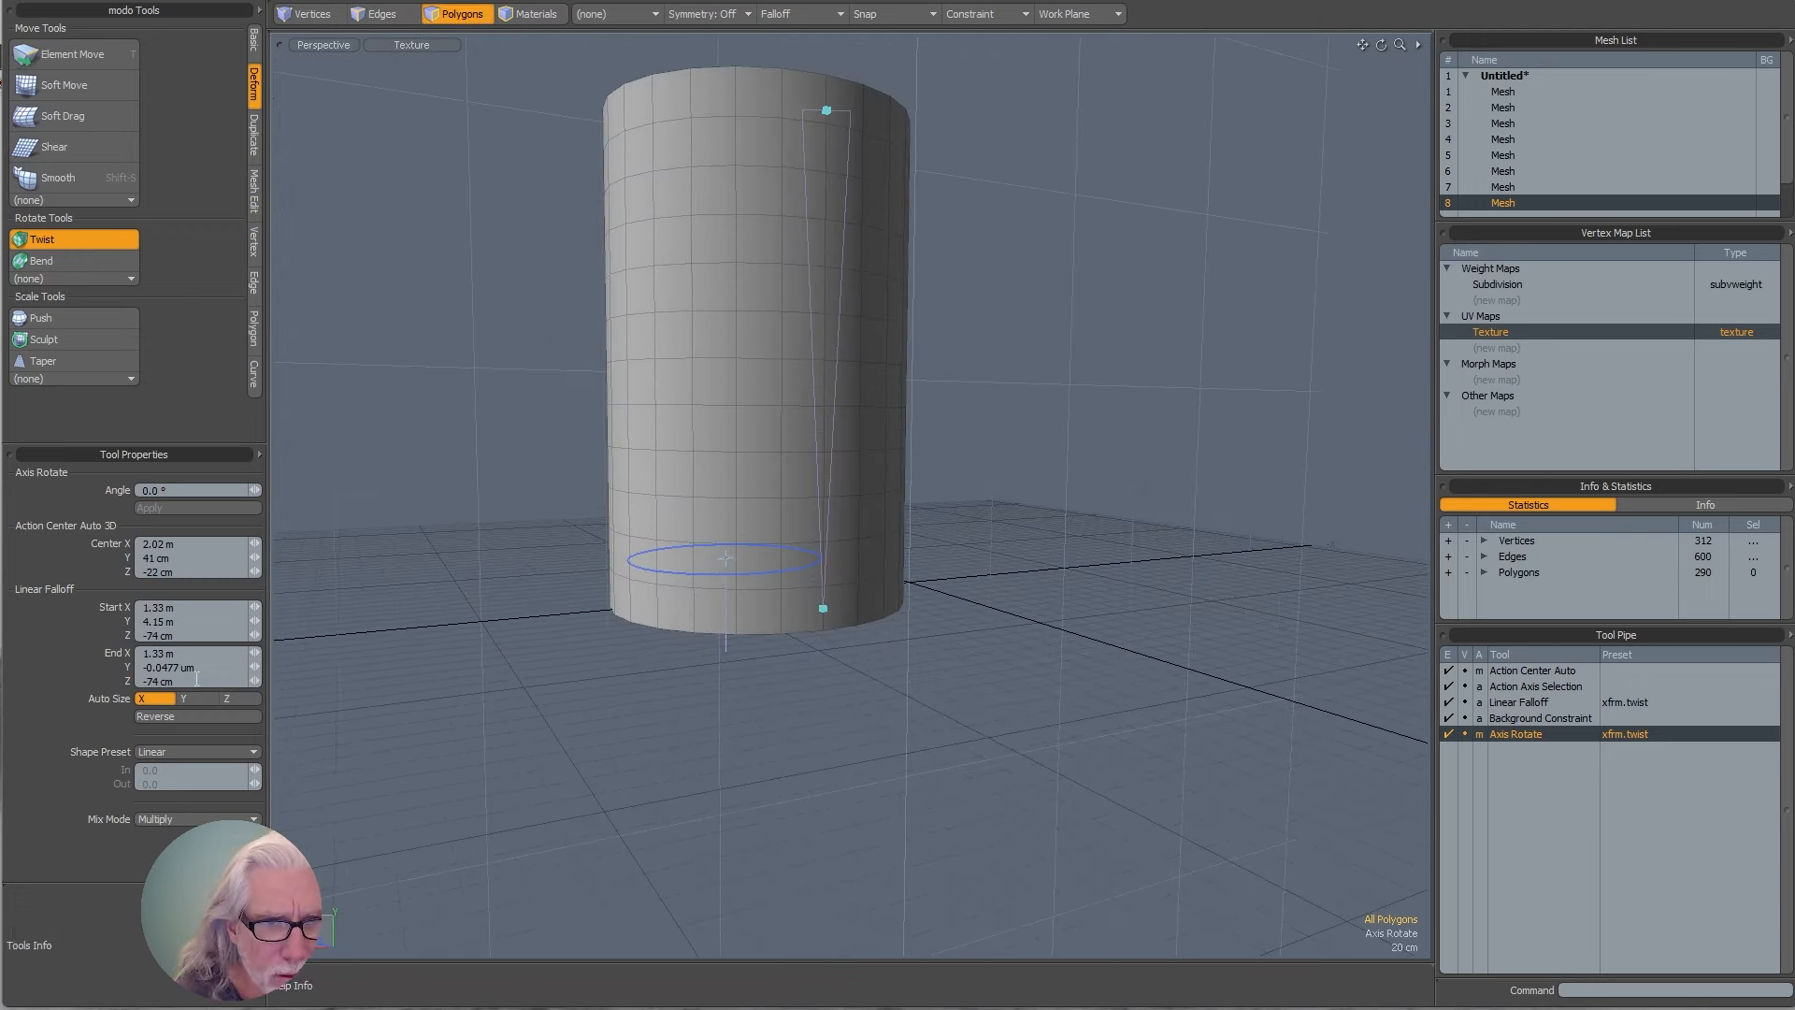
{"action": "left_click_drag", "start_coordinate": [705, 712], "coordinate": [726, 751], "text": "alt"}
{"action": "left_click_drag", "start_coordinate": [753, 613], "coordinate": [390, 565]}
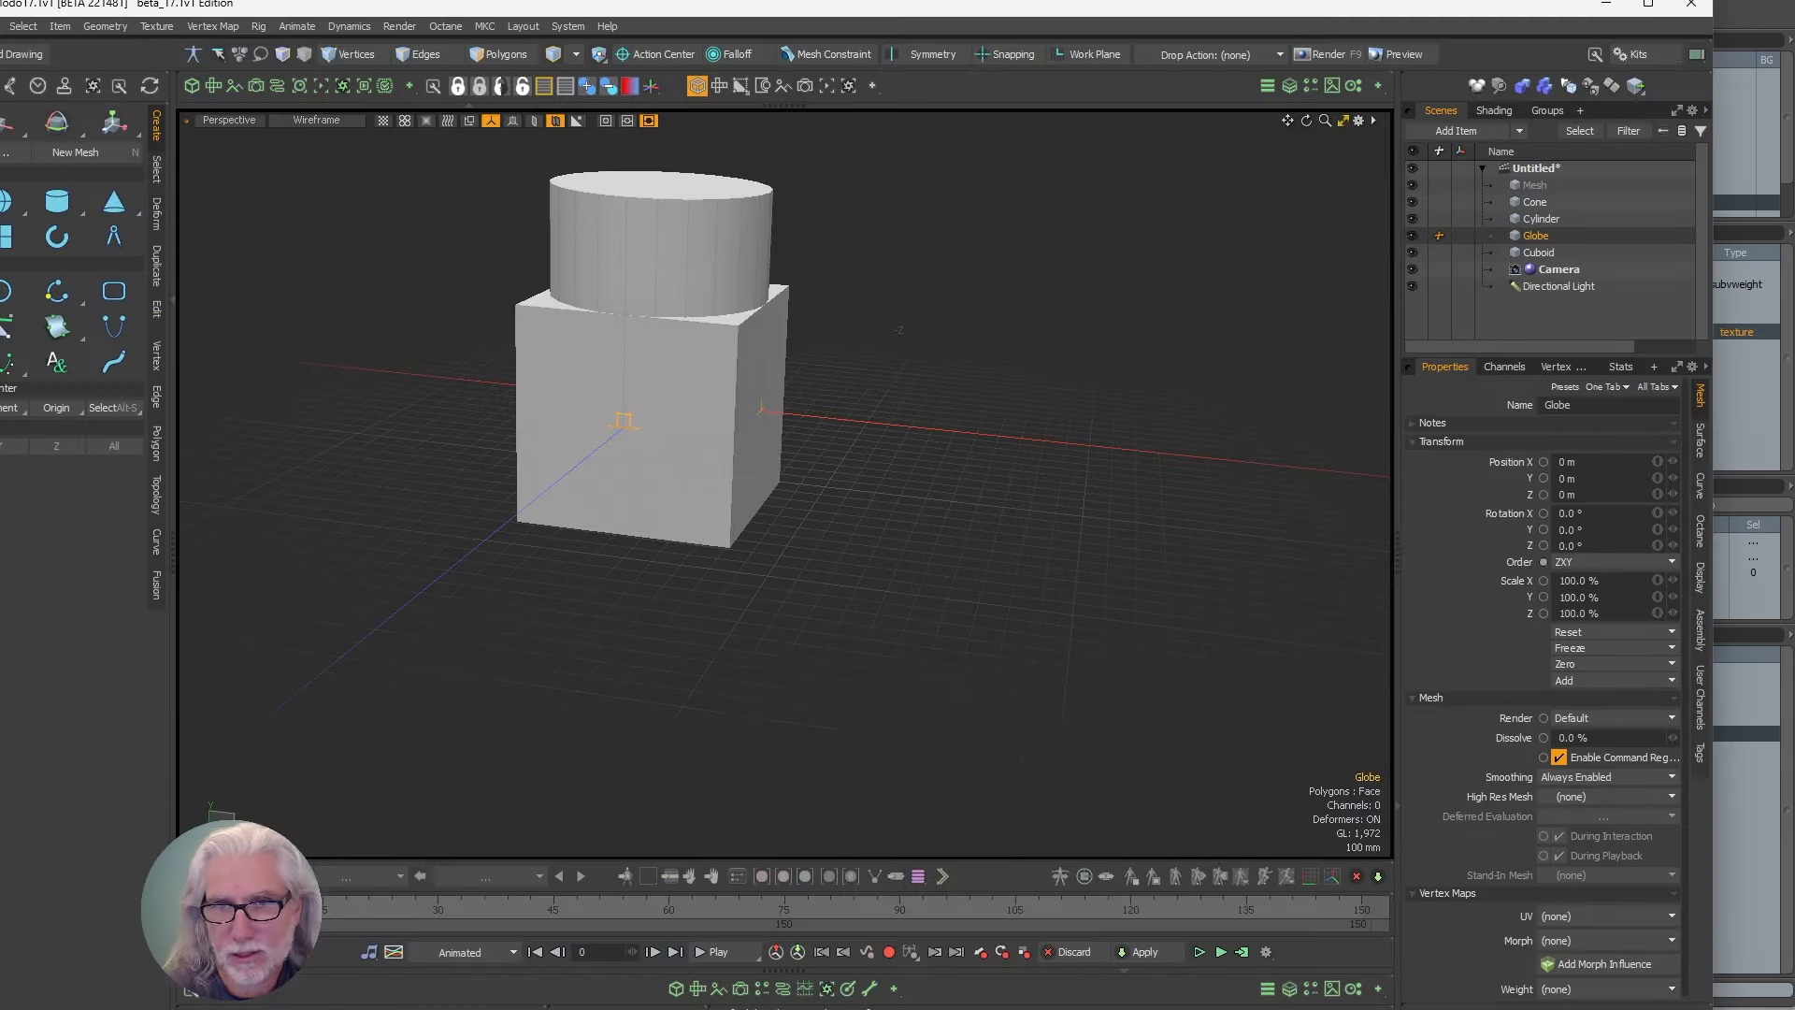
- Switch to current Modo and select the Cylinder mesh, hiding the inactive meshes and working in edge mode
{"action": "left_click", "coordinate": [860, 518]}
{"action": "left_click", "coordinate": [1532, 218]}
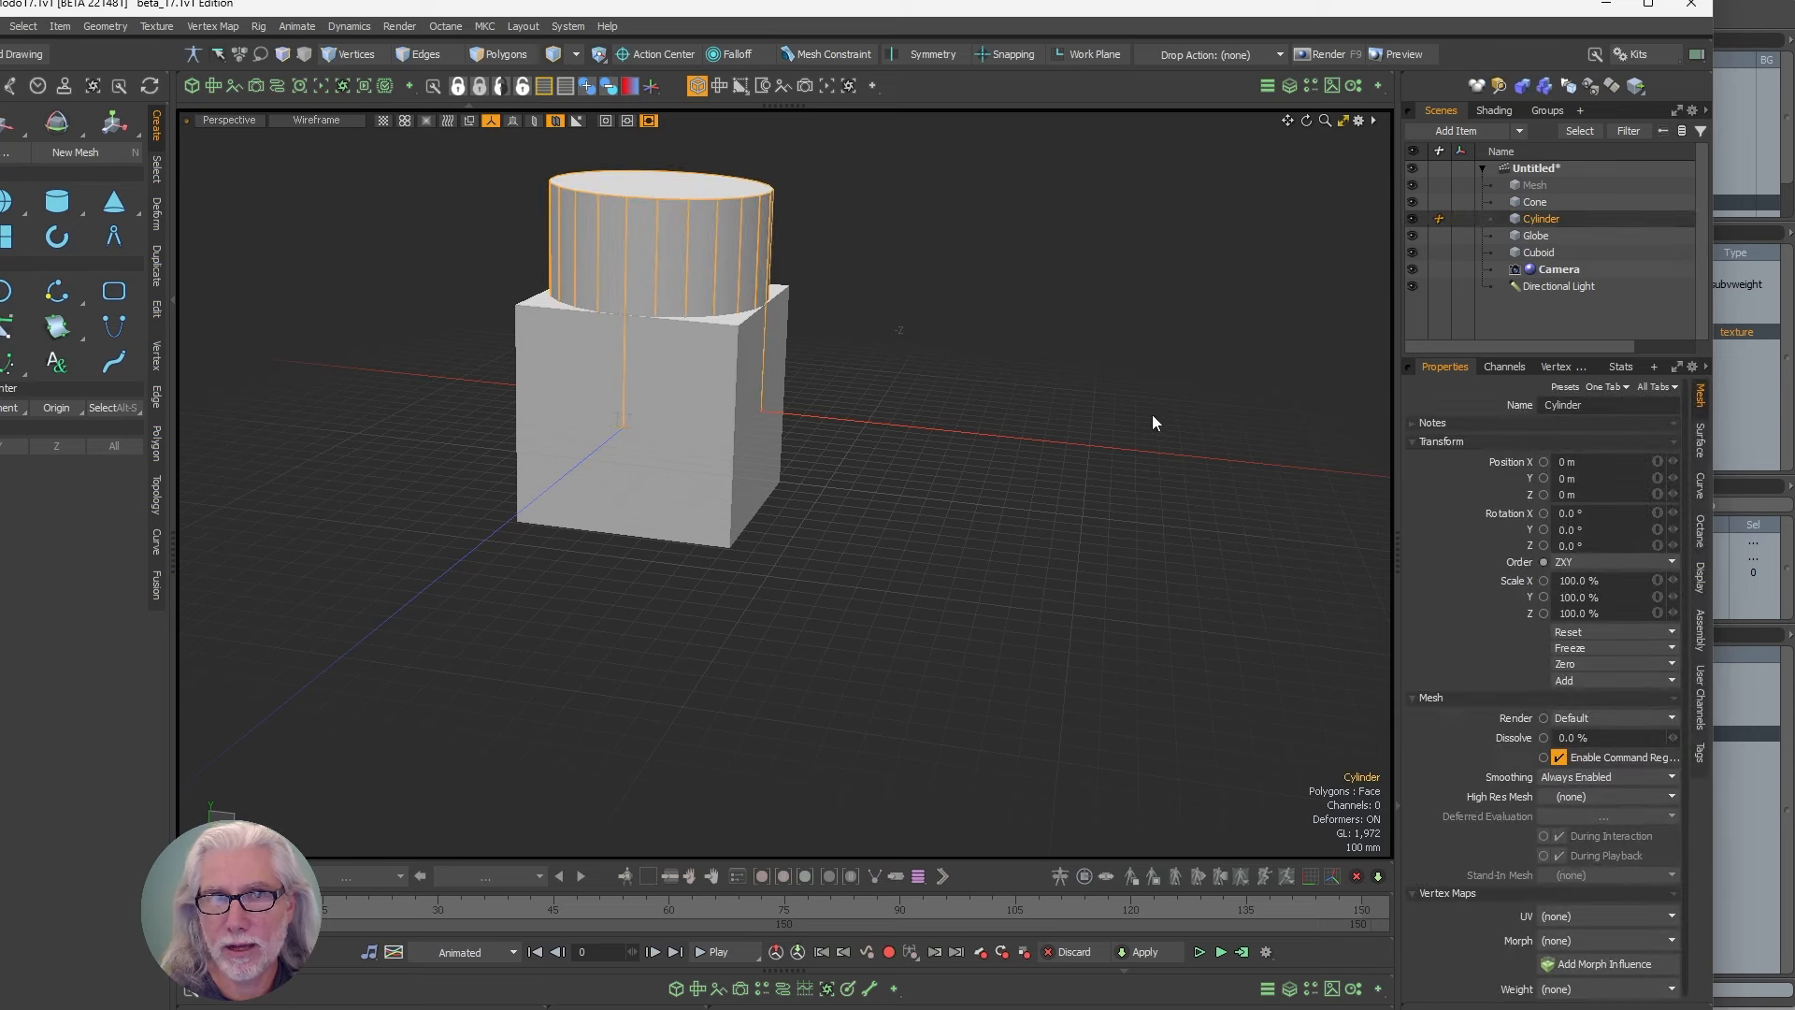
{"action": "key", "text": "ctrl+3"}
{"action": "left_click", "coordinate": [997, 589]}
{"action": "mouse_move", "coordinate": [982, 582]}
{"action": "left_mouse_down", "text": "alt"}
{"action": "mouse_move", "coordinate": [862, 551]}
{"action": "mouse_move", "coordinate": [890, 673]}
{"action": "mouse_move", "coordinate": [930, 664]}
{"action": "left_mouse_up", "text": "alt"}
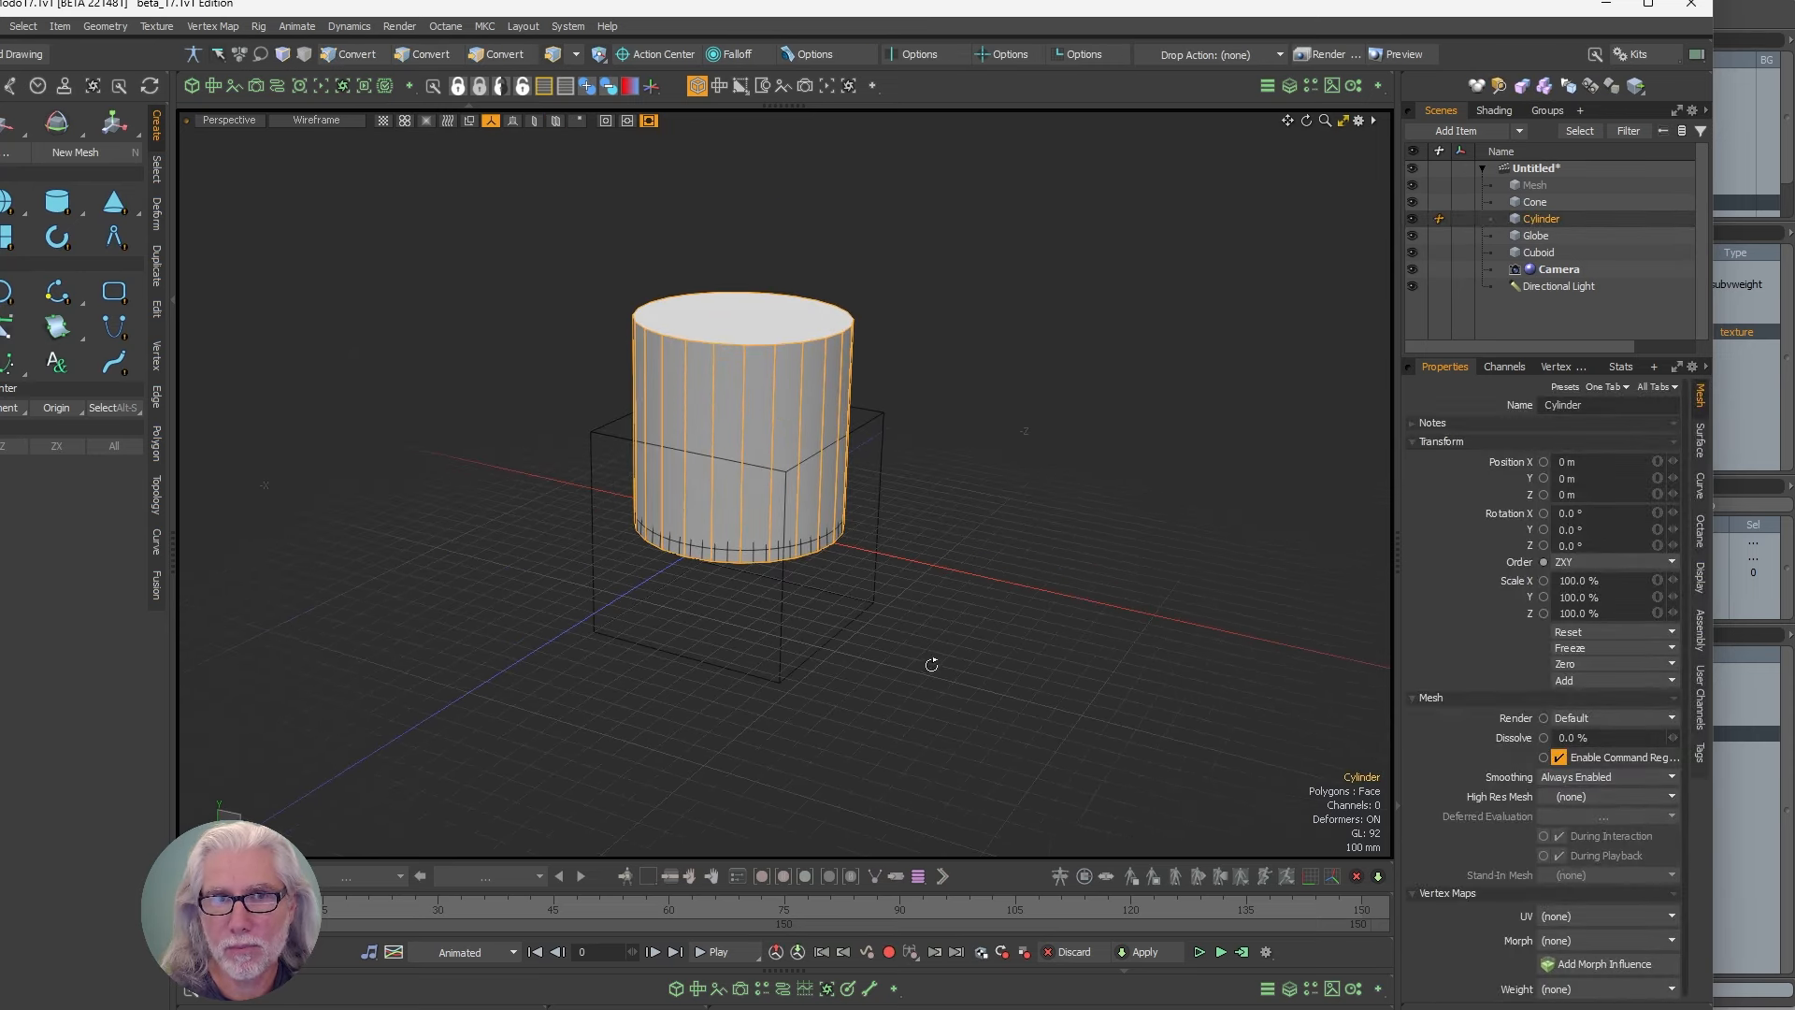
{"action": "key", "text": "ctrl+3"}
{"action": "left_click", "coordinate": [817, 676]}
{"action": "left_click_drag", "start_coordinate": [817, 677], "coordinate": [793, 739], "text": "alt+shift"}
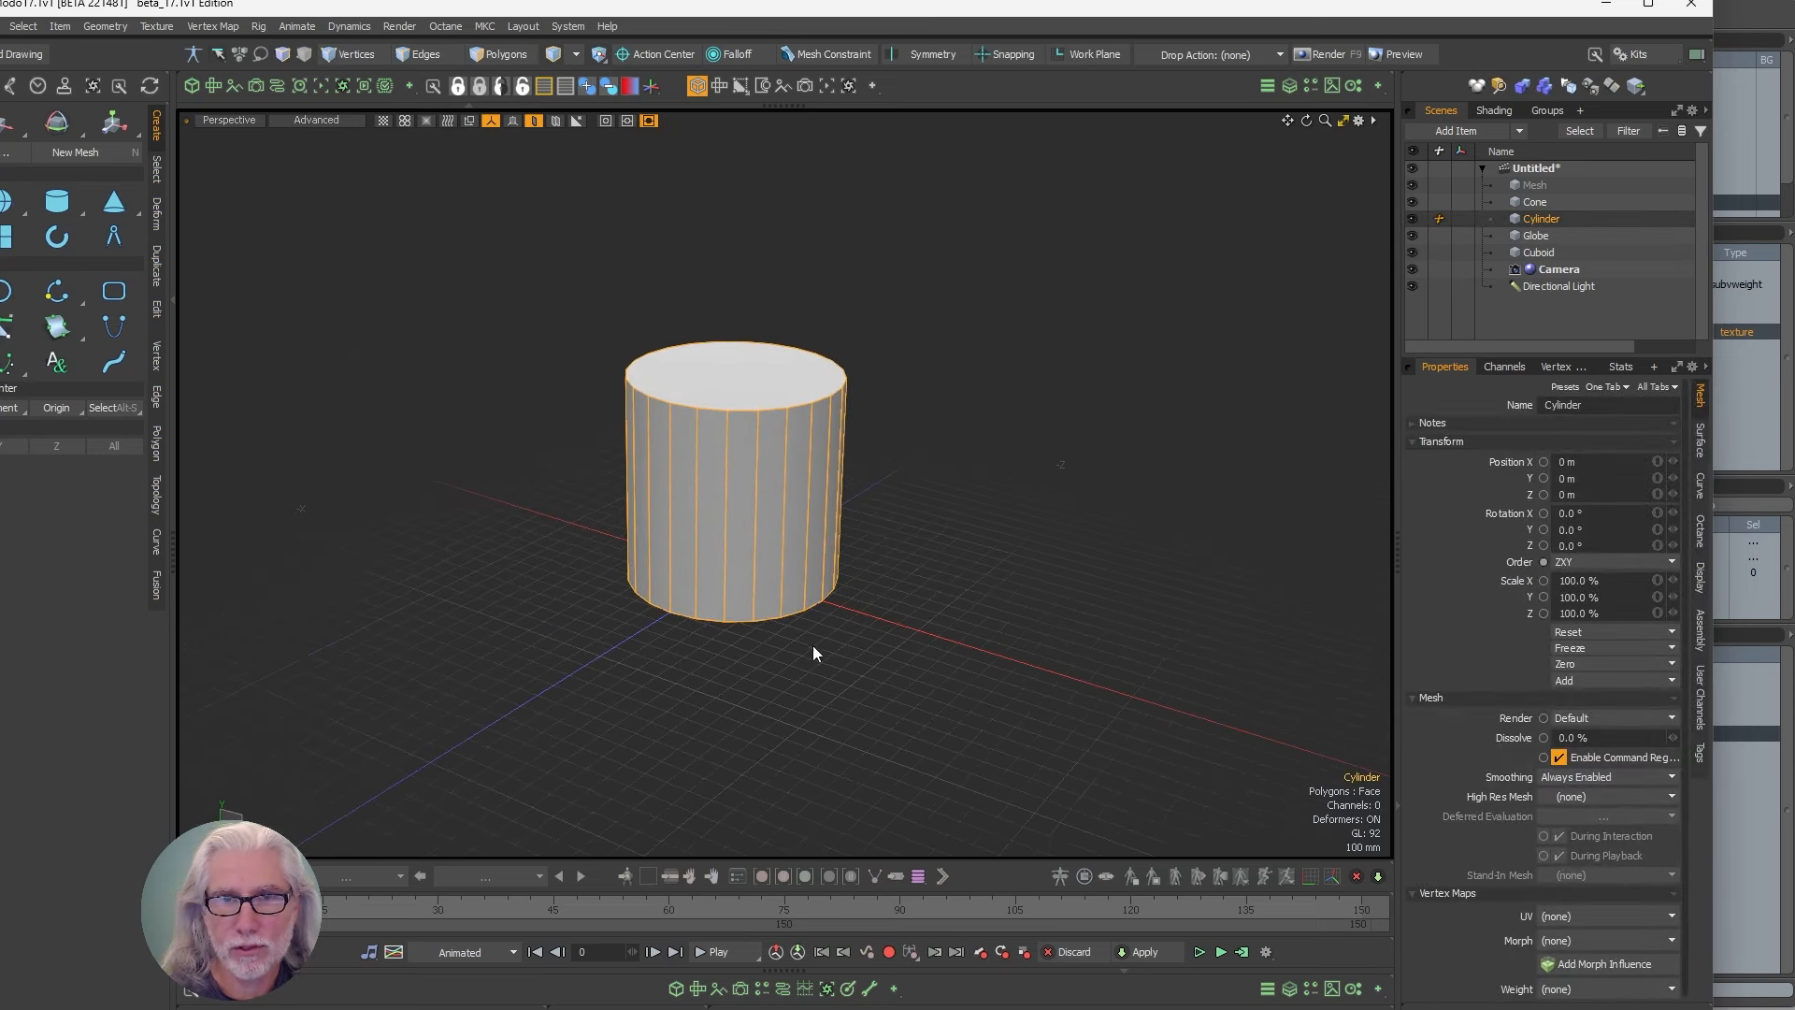
{"action": "key", "text": "2"}
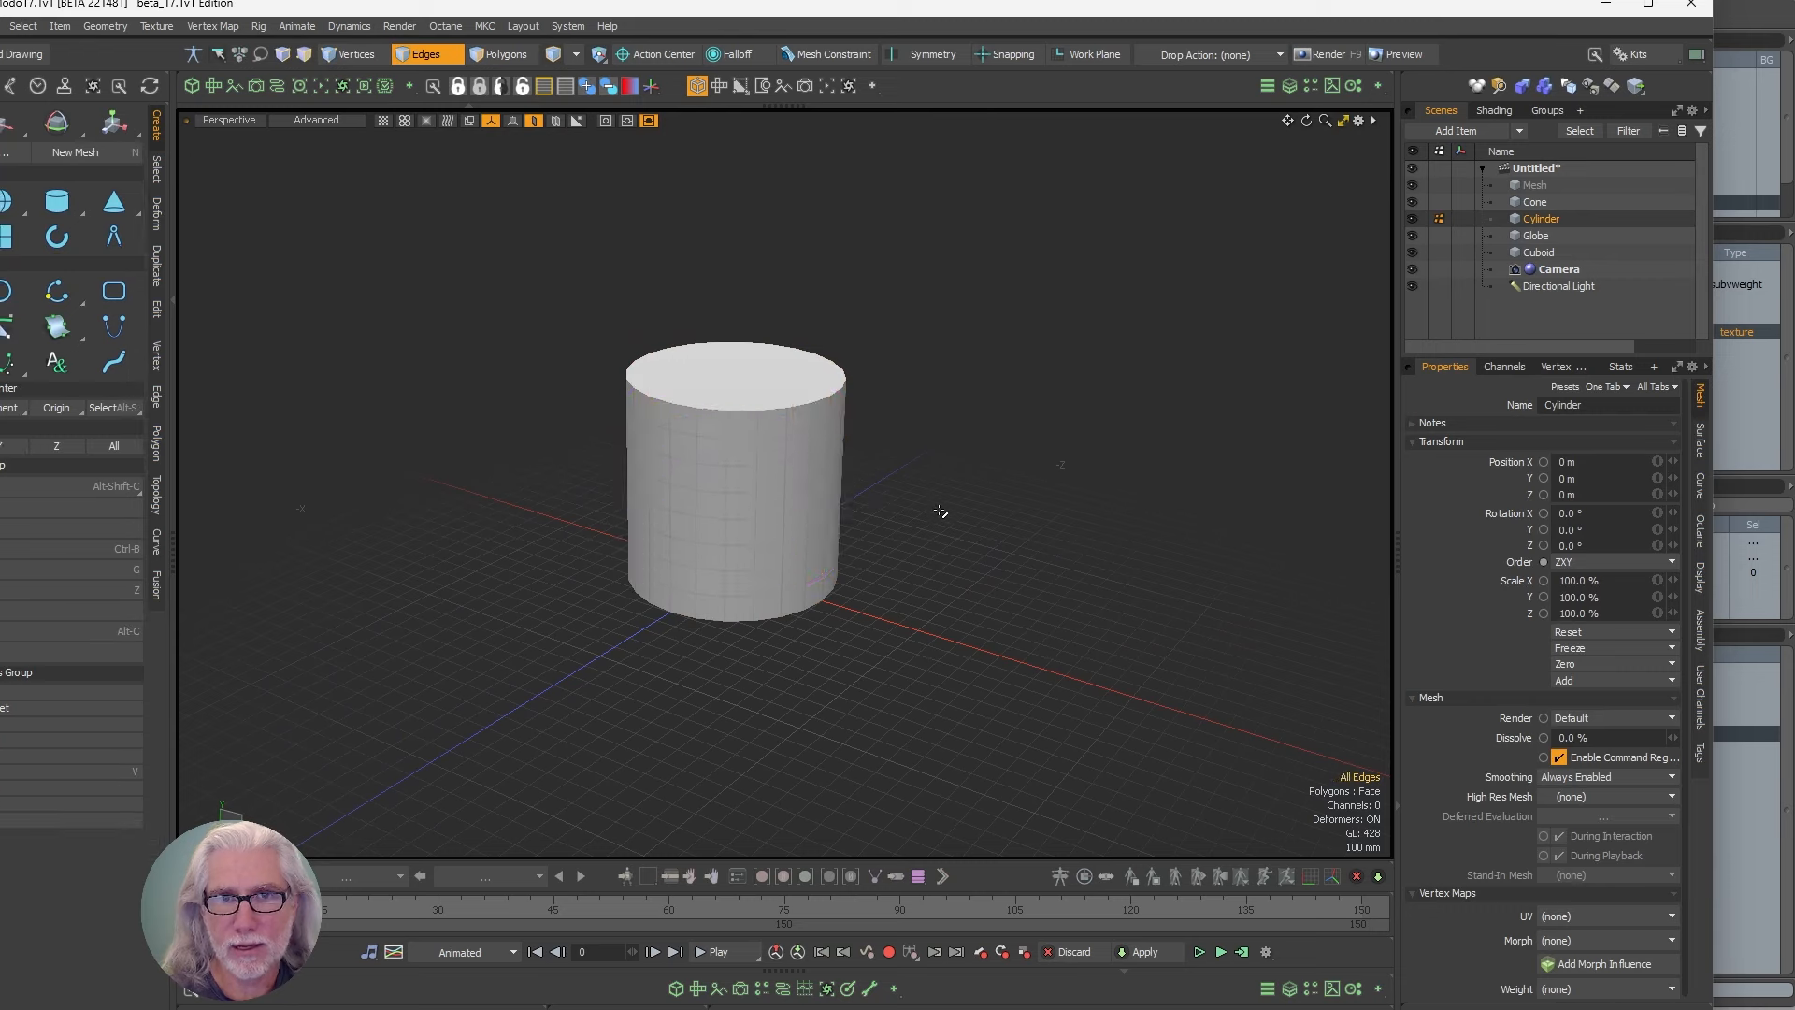
{"action": "left_click_drag", "start_coordinate": [941, 511], "coordinate": [924, 505], "text": "alt"}
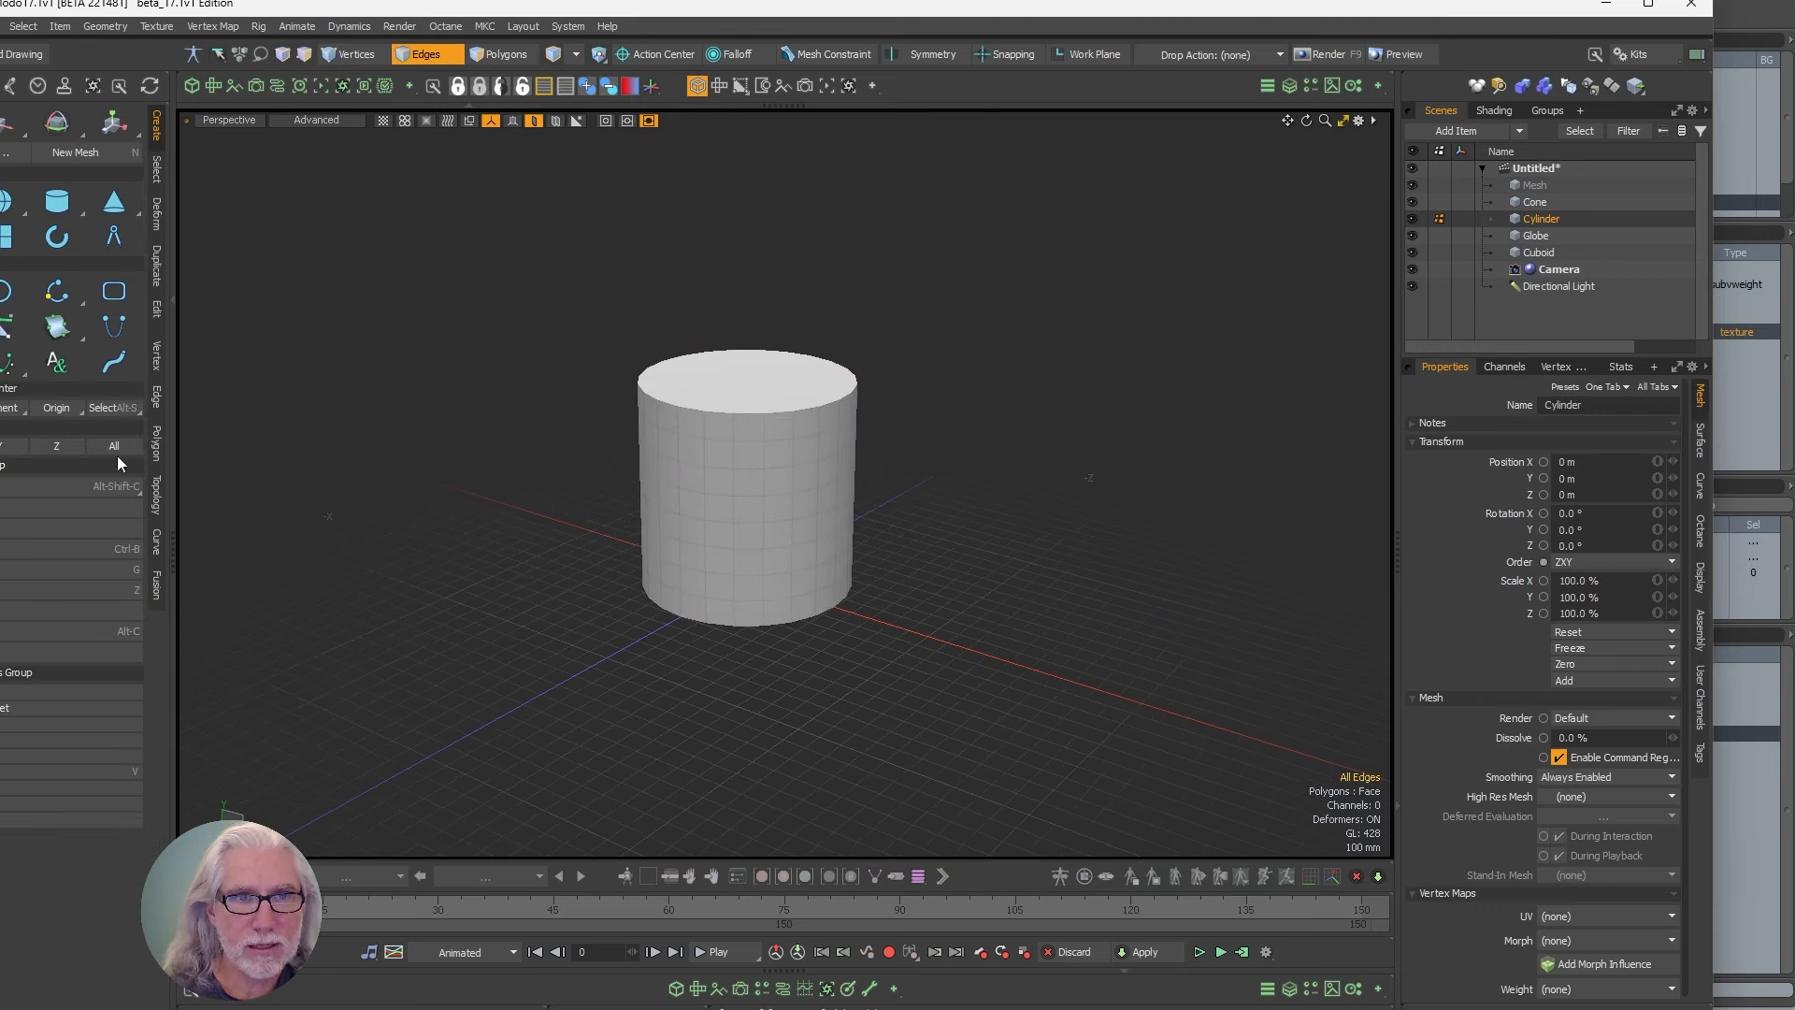
- Twist the cylinder about -107.2° around the Y axis with the Twist deform tool
{"action": "left_click", "coordinate": [158, 214]}
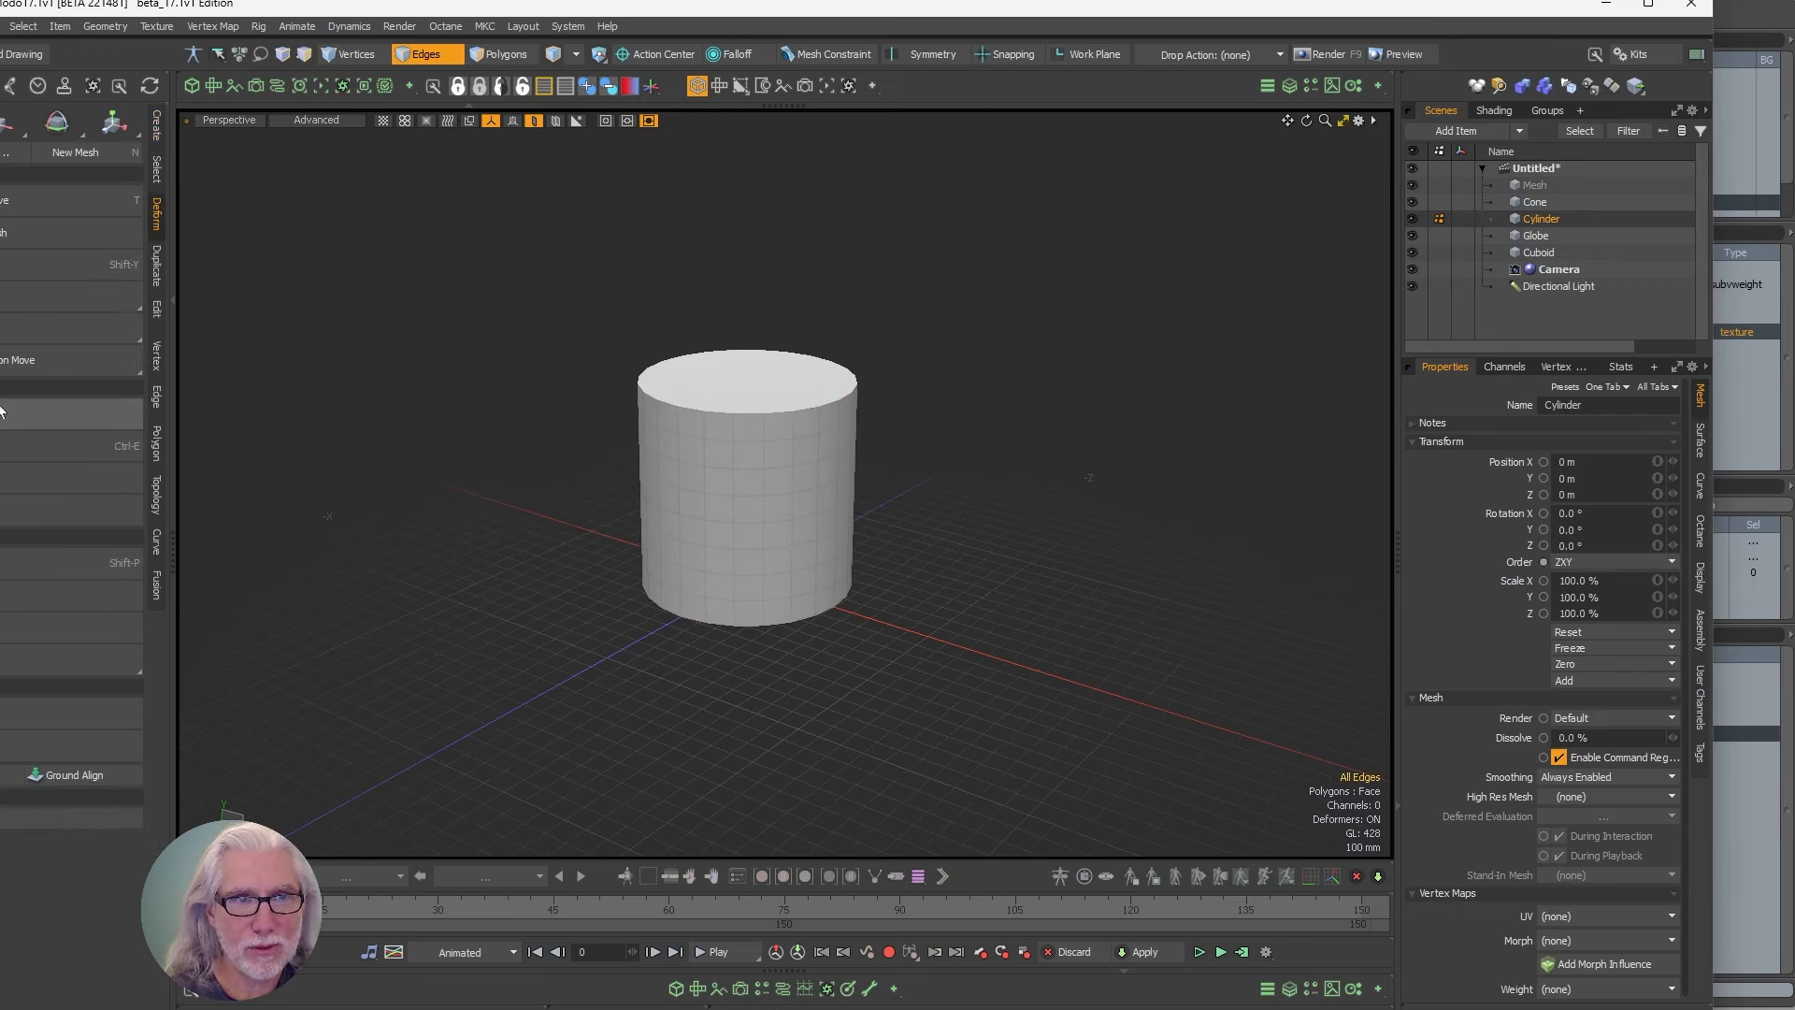
{"action": "left_click", "coordinate": [103, 515]}
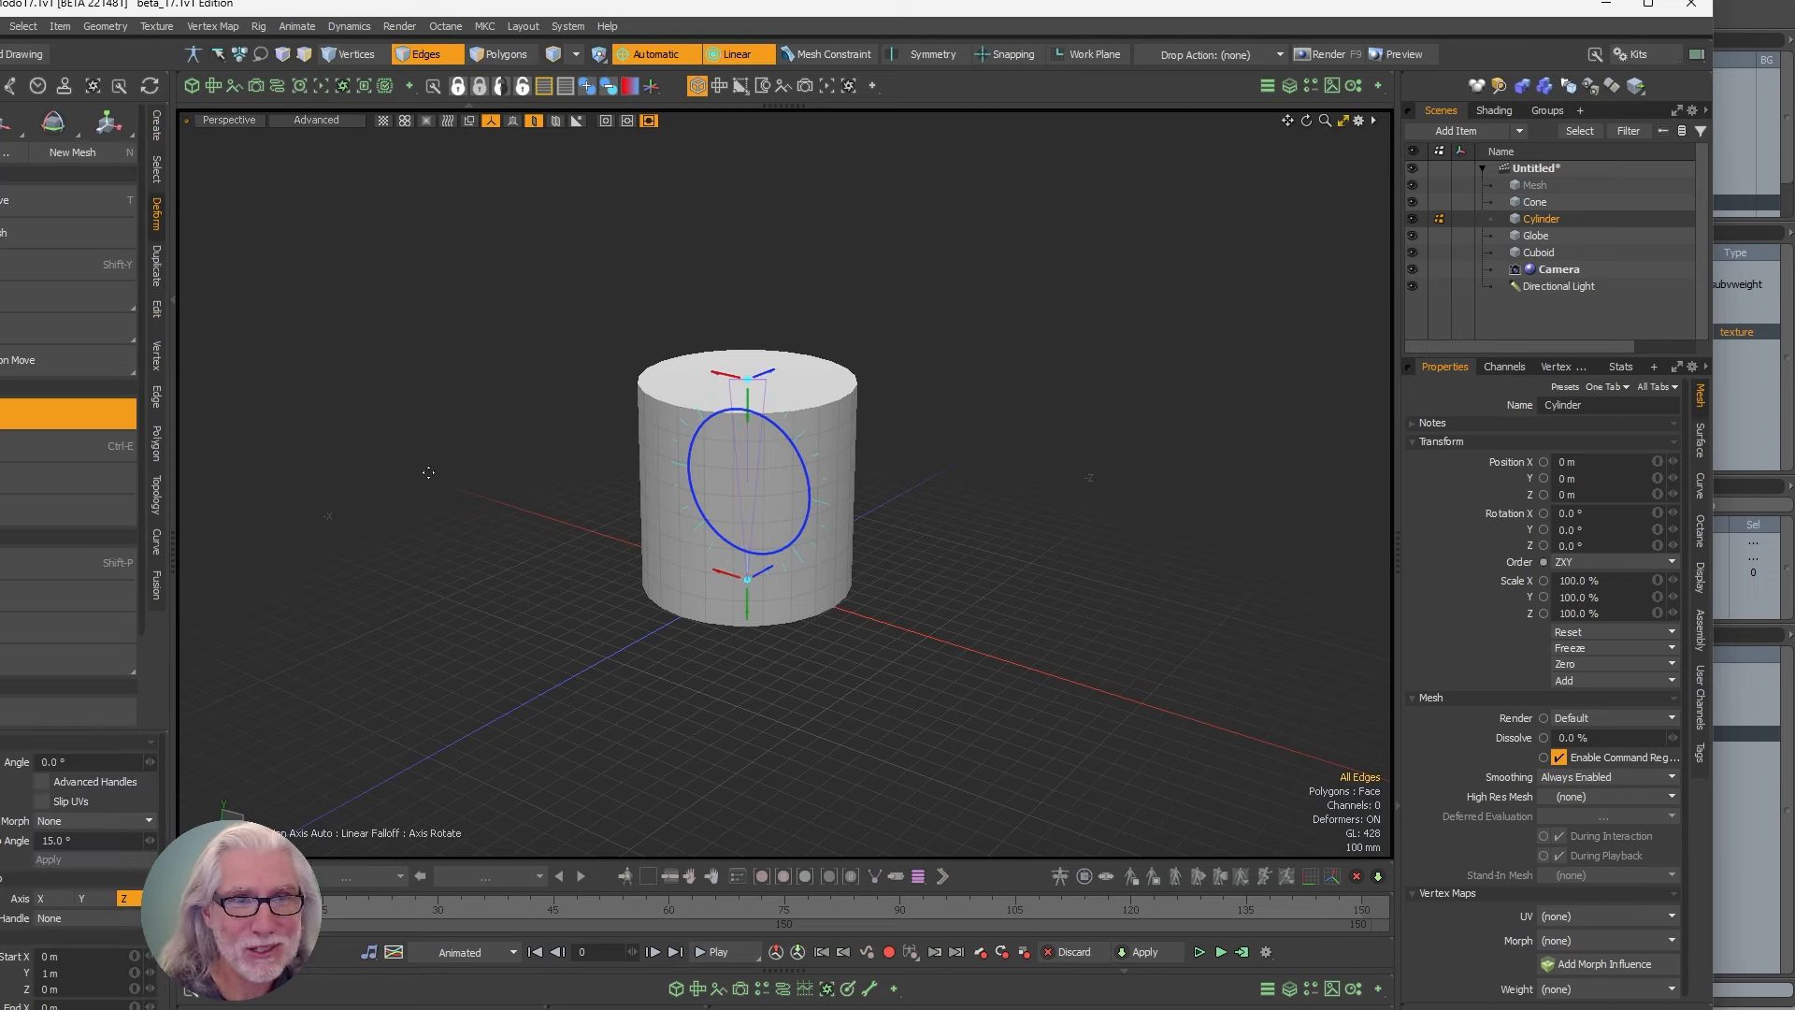
{"action": "left_click_drag", "start_coordinate": [790, 619], "coordinate": [678, 725], "text": "alt"}
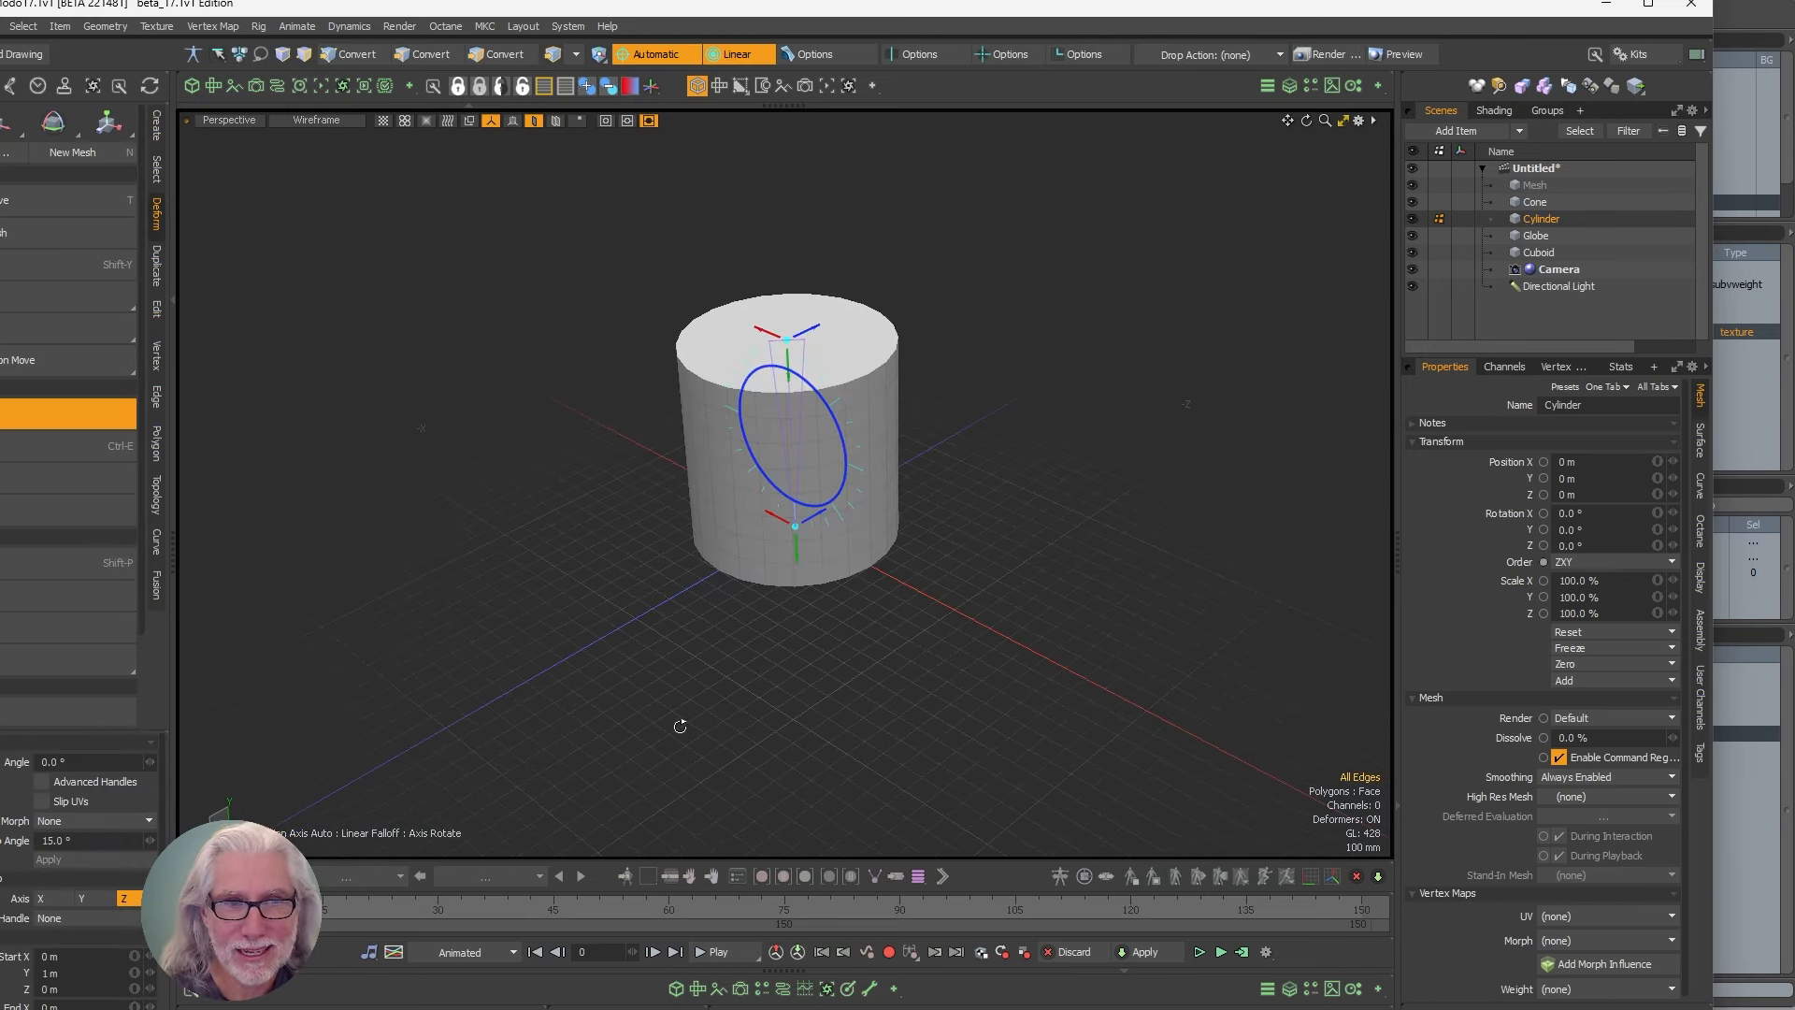
{"action": "left_click", "coordinate": [51, 743]}
{"action": "left_click_drag", "start_coordinate": [50, 728], "coordinate": [49, 538]}
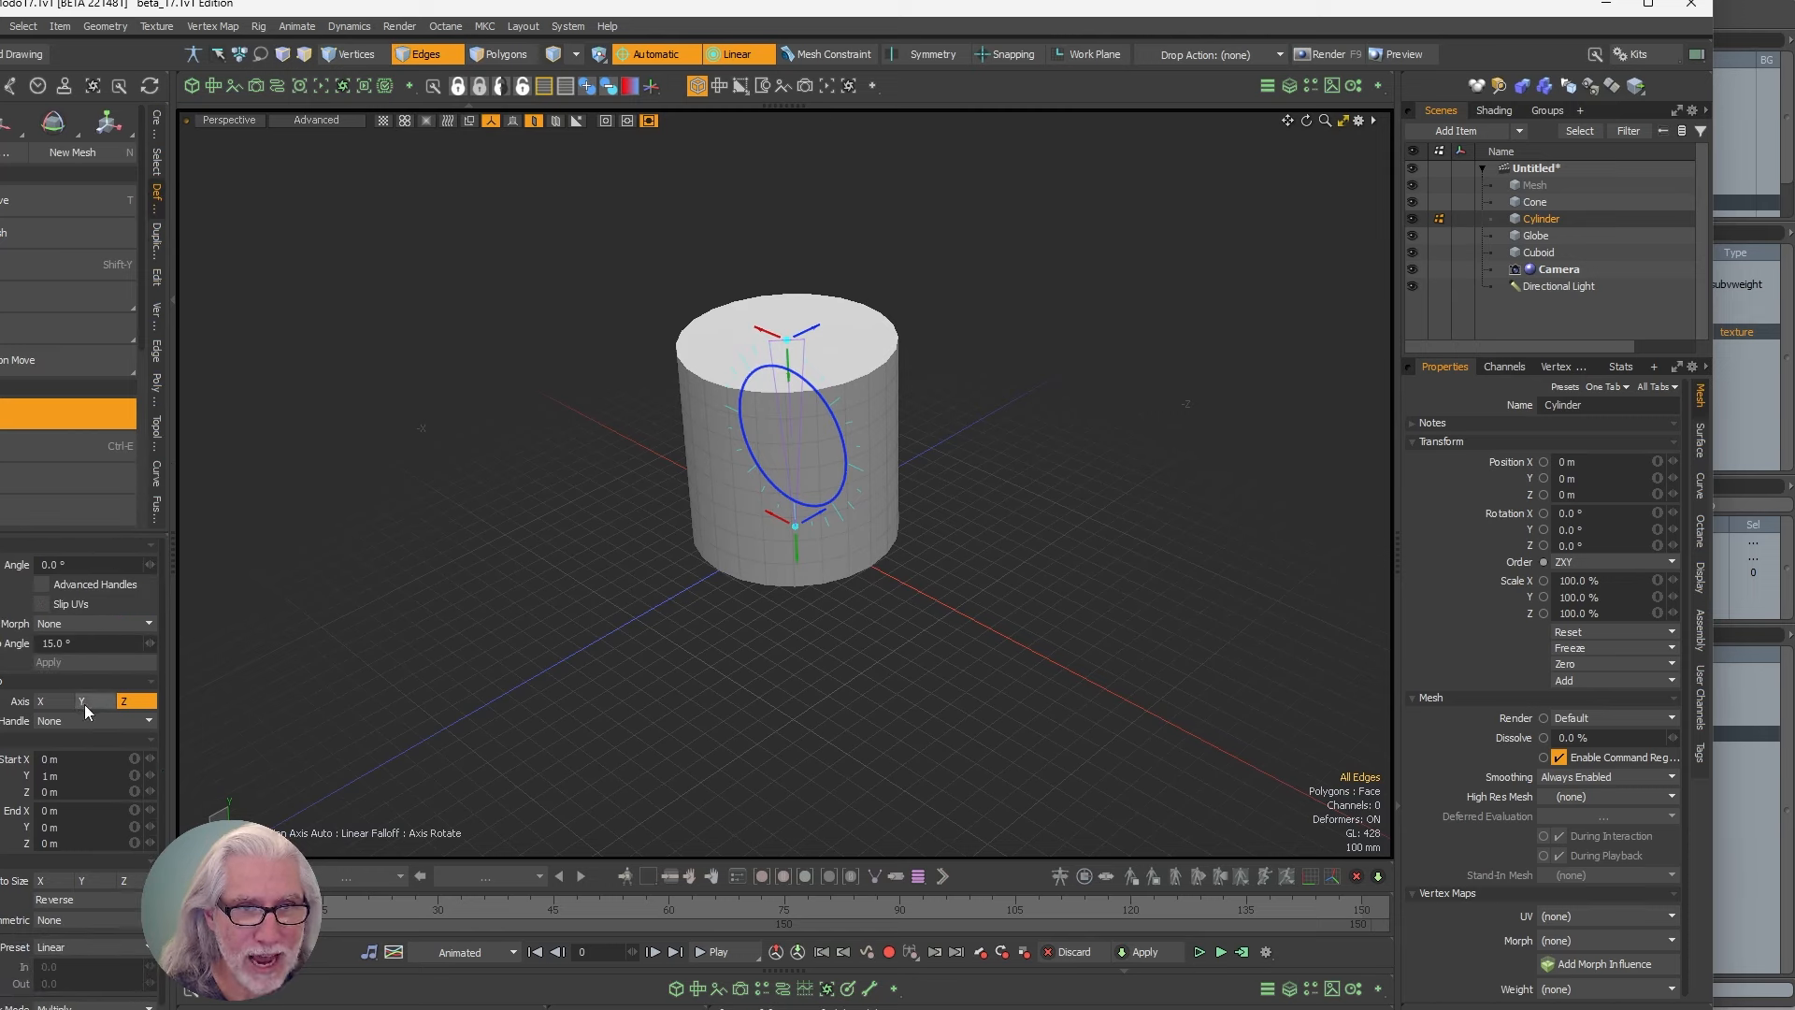
{"action": "left_click", "coordinate": [87, 703]}
{"action": "left_click_drag", "start_coordinate": [768, 598], "coordinate": [785, 434], "text": "alt"}
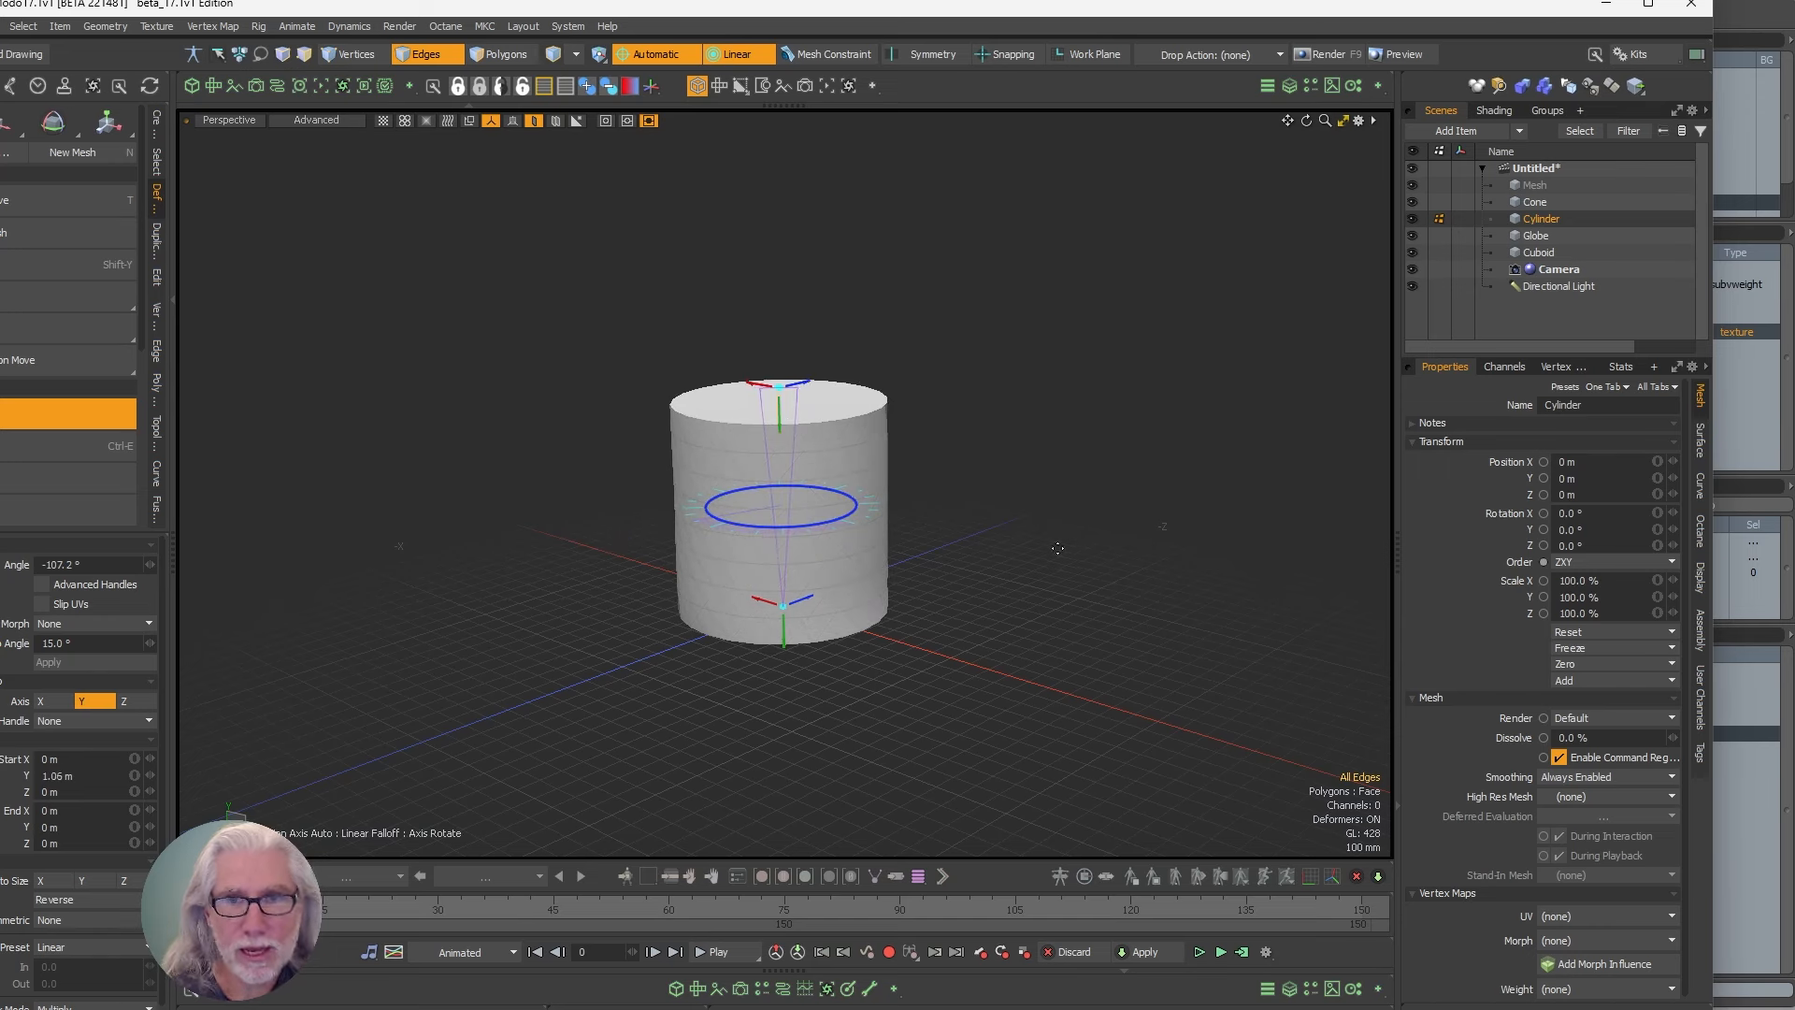
- Drop the Twist tool and add a Twist operator to the Cylinder mesh's operator stack
{"action": "left_click", "coordinate": [1294, 88]}
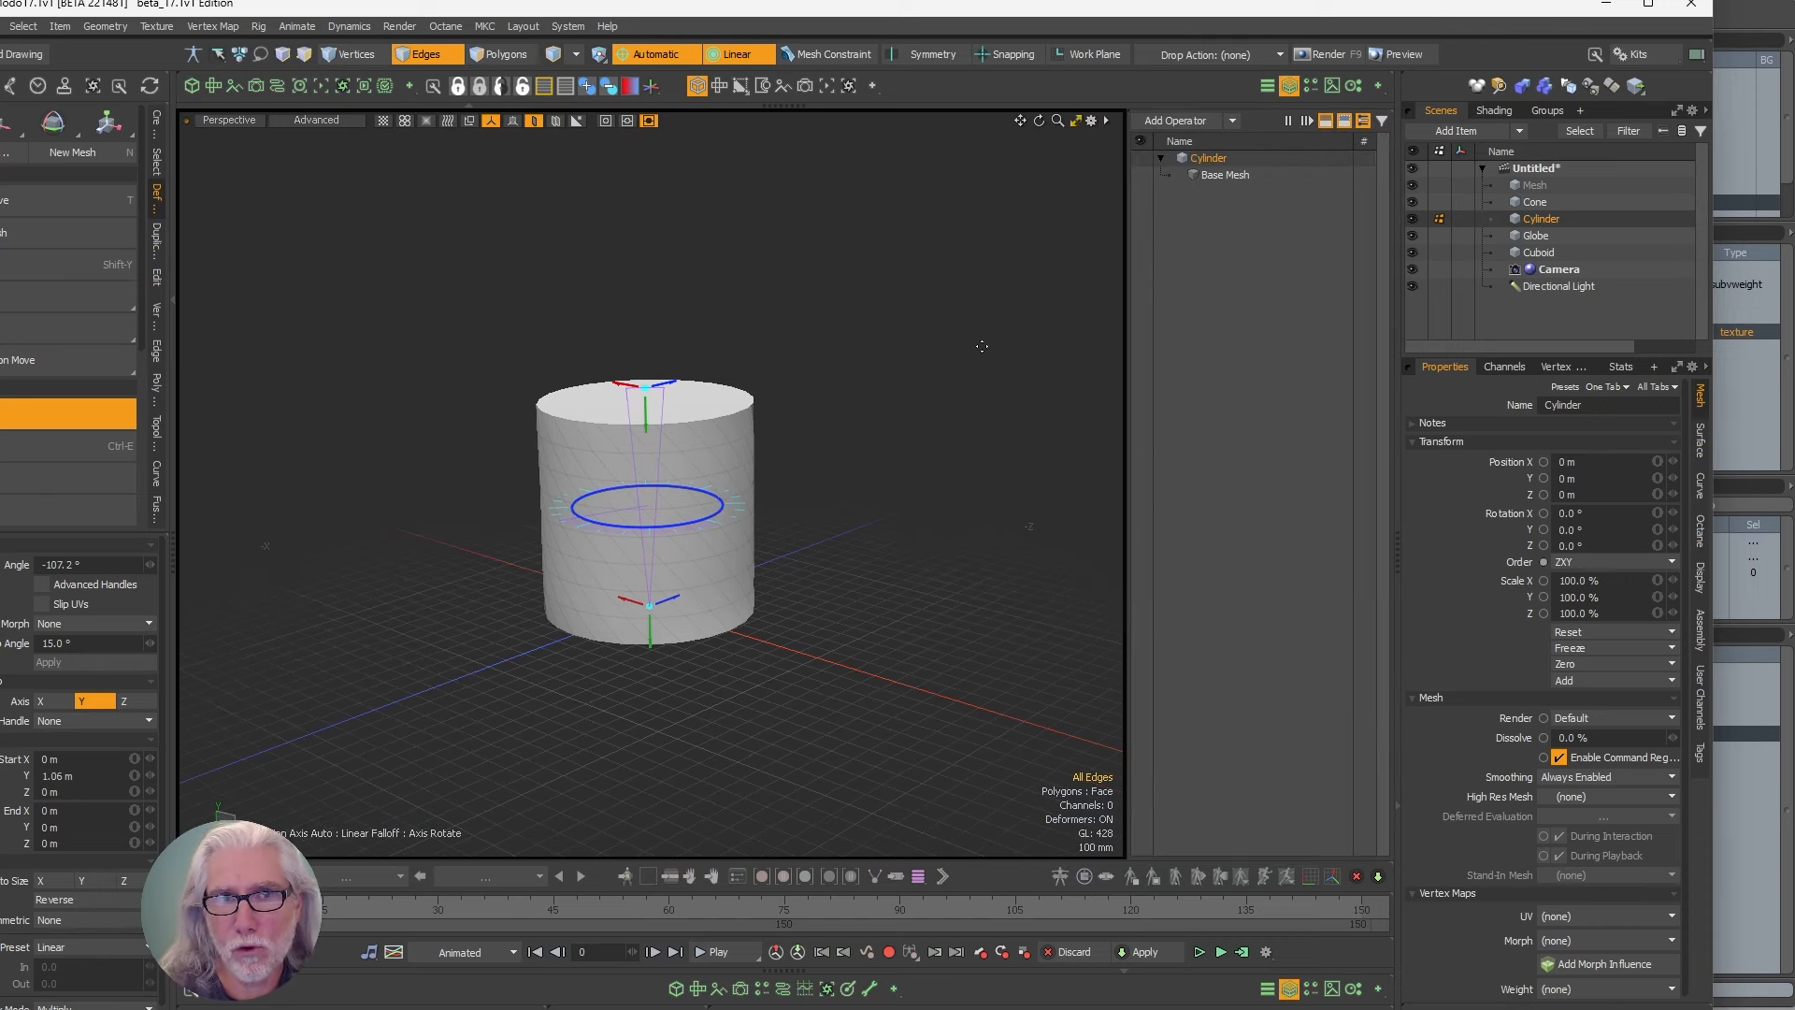
{"action": "key", "text": "space"}
{"action": "left_click", "coordinate": [1176, 121]}
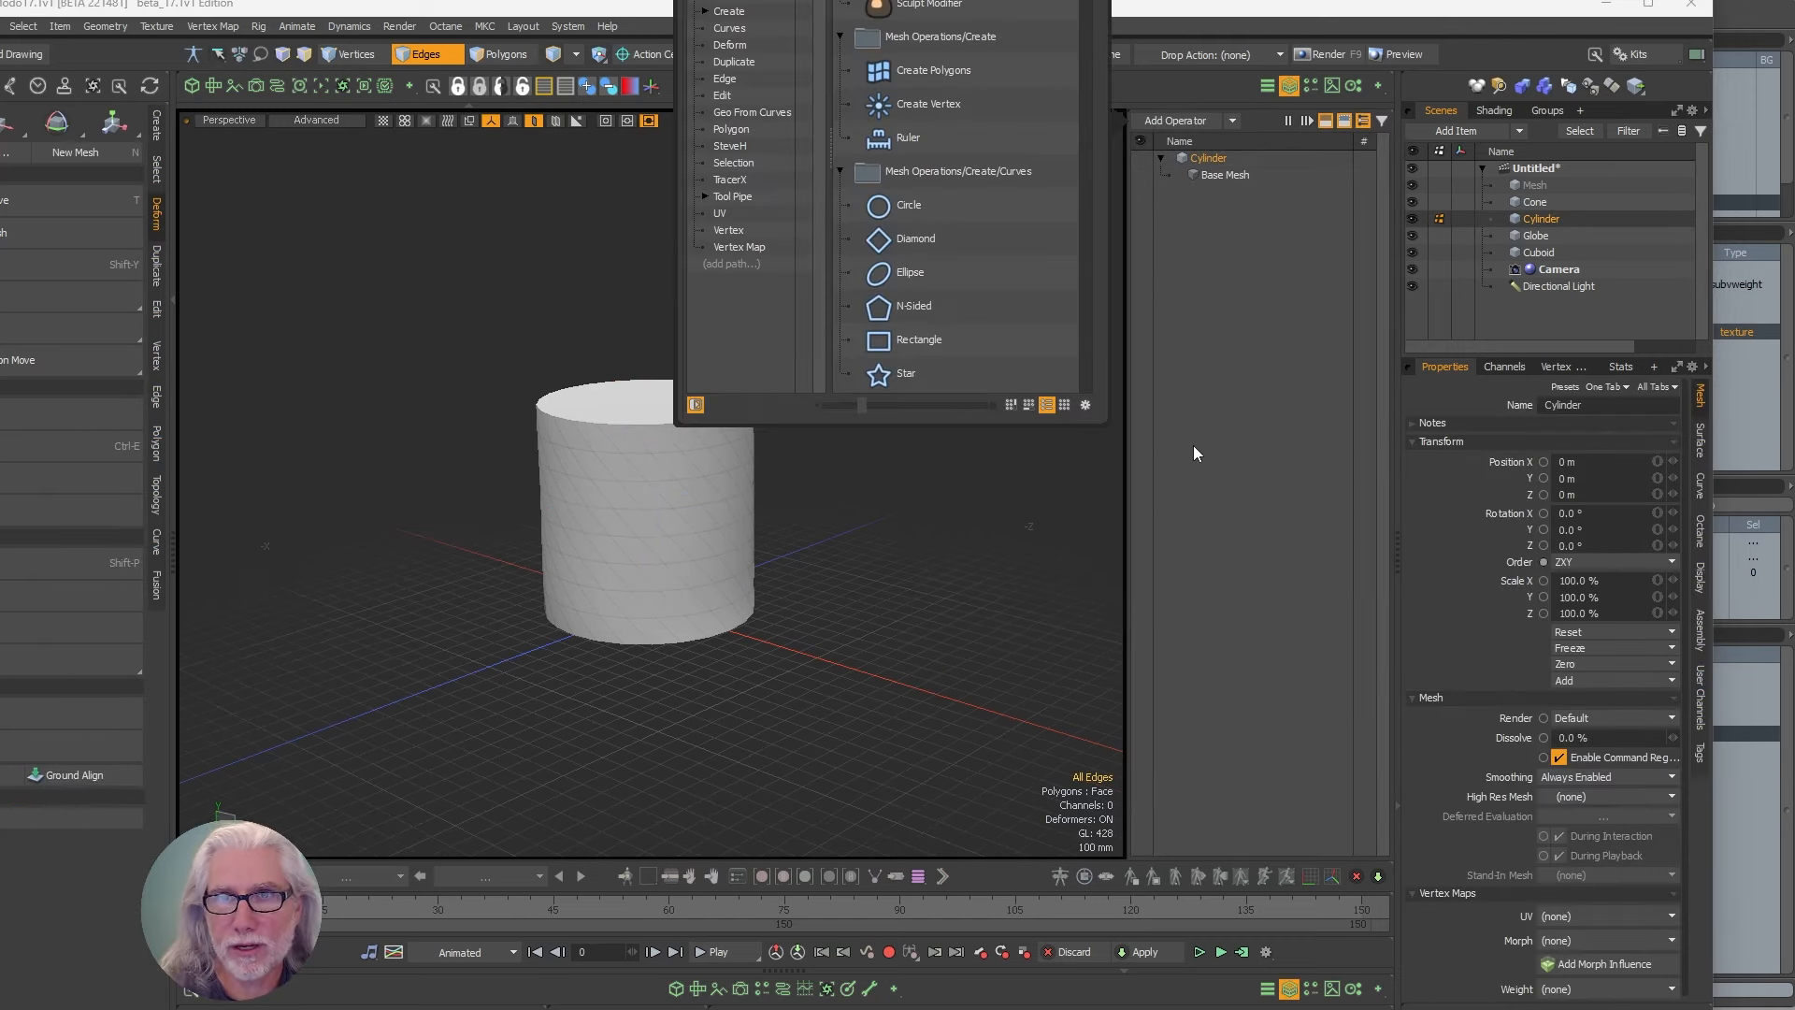
{"action": "type", "text": "twist"}
{"action": "key", "text": "Return"}
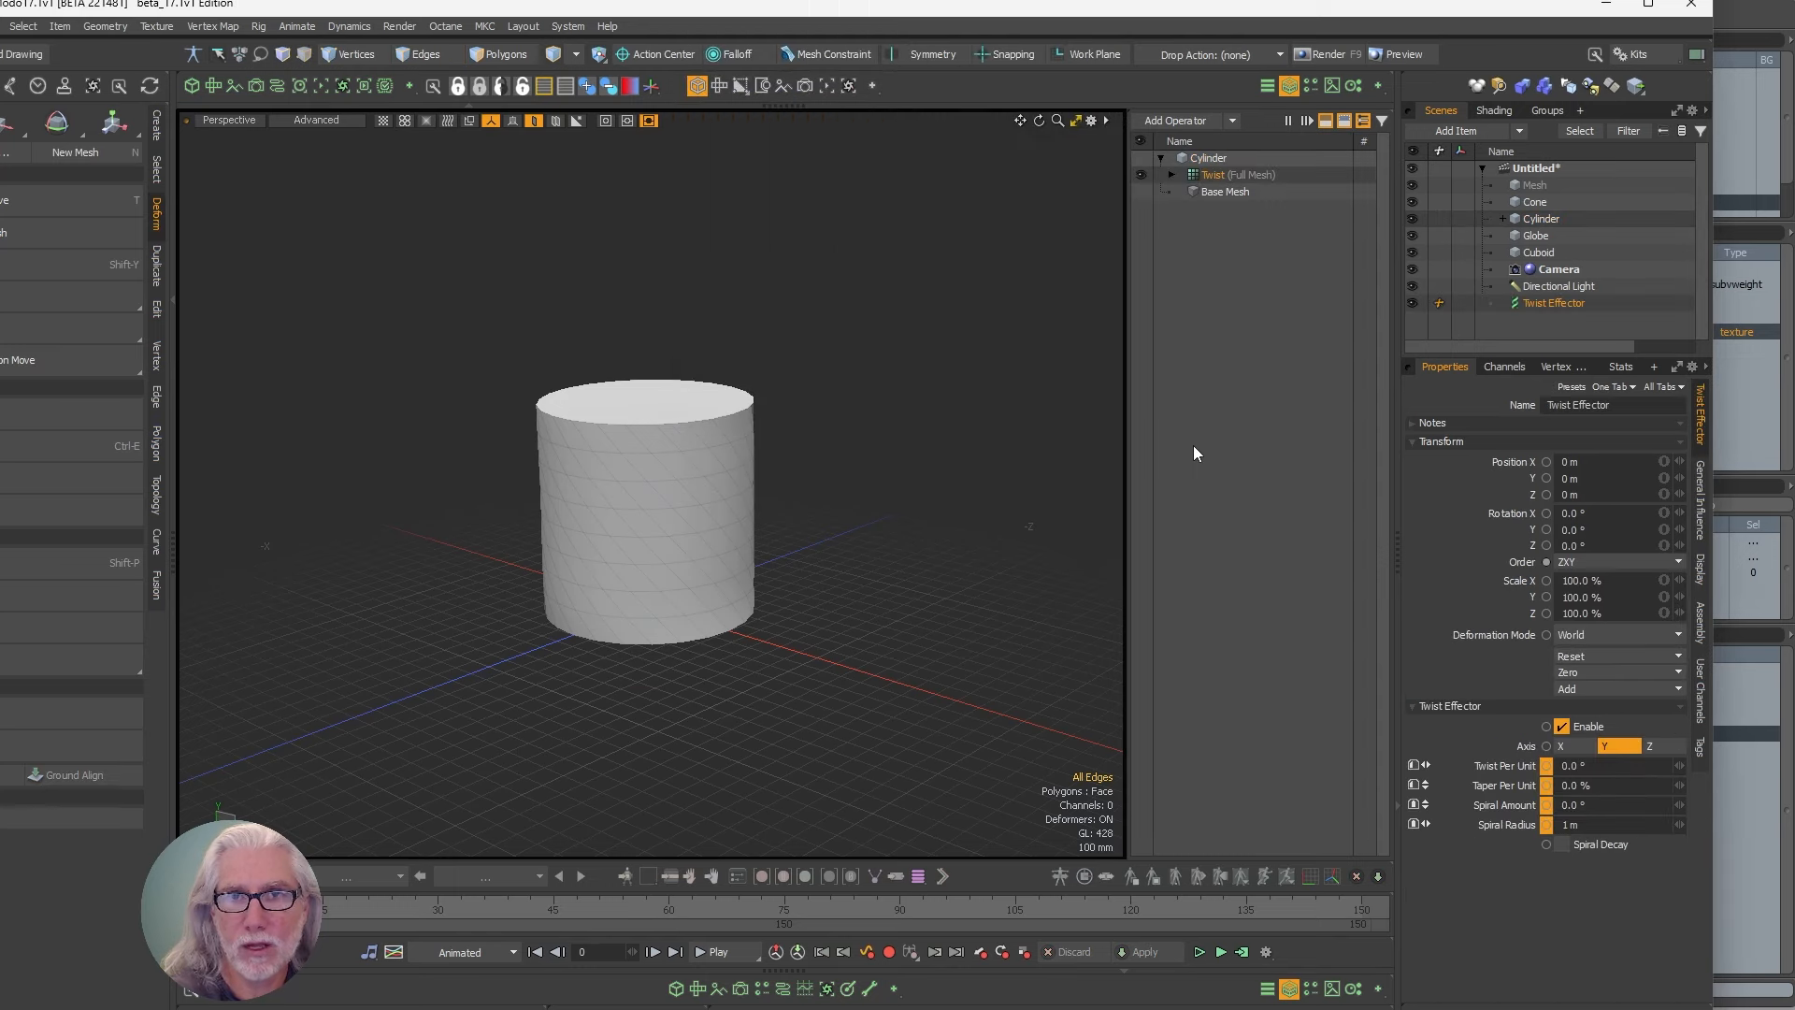
{"action": "left_click_drag", "start_coordinate": [821, 496], "coordinate": [756, 605], "text": "alt"}
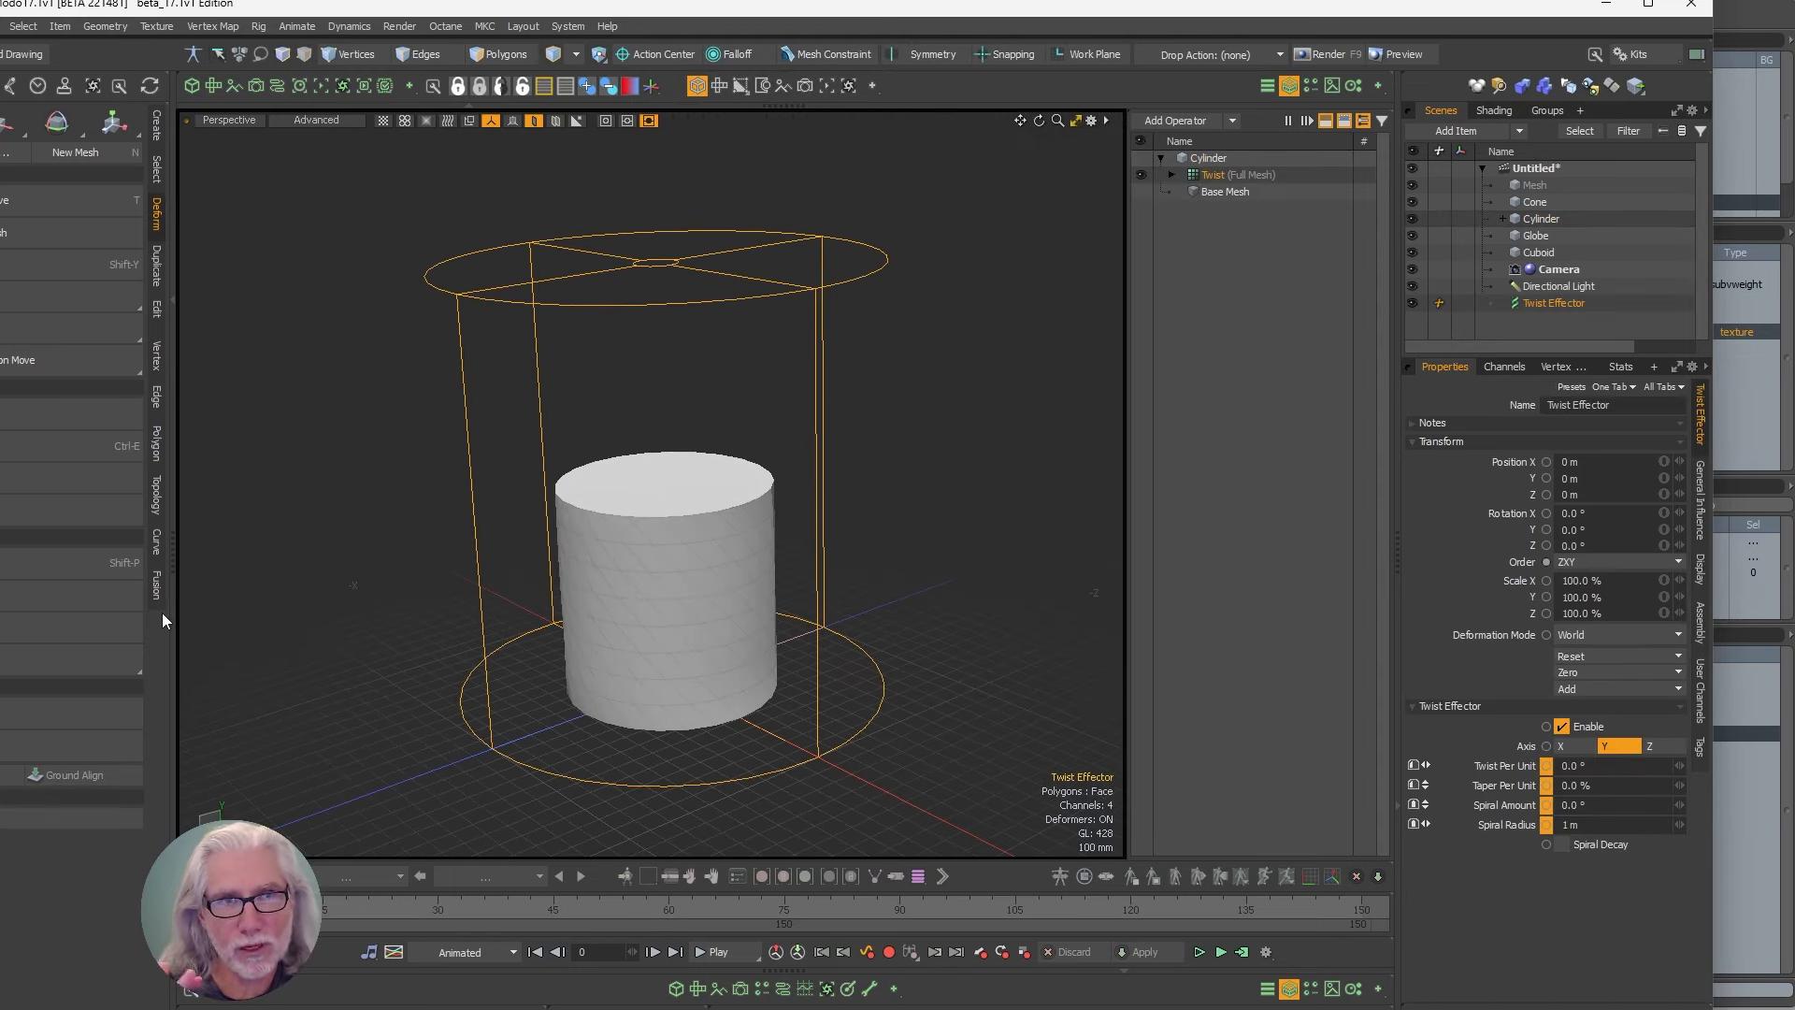
- Try hauling the Twist Effector's taper to 61.5%, and undo the taper change
{"action": "left_click", "coordinate": [6, 456]}
{"action": "left_click", "coordinate": [6, 459]}
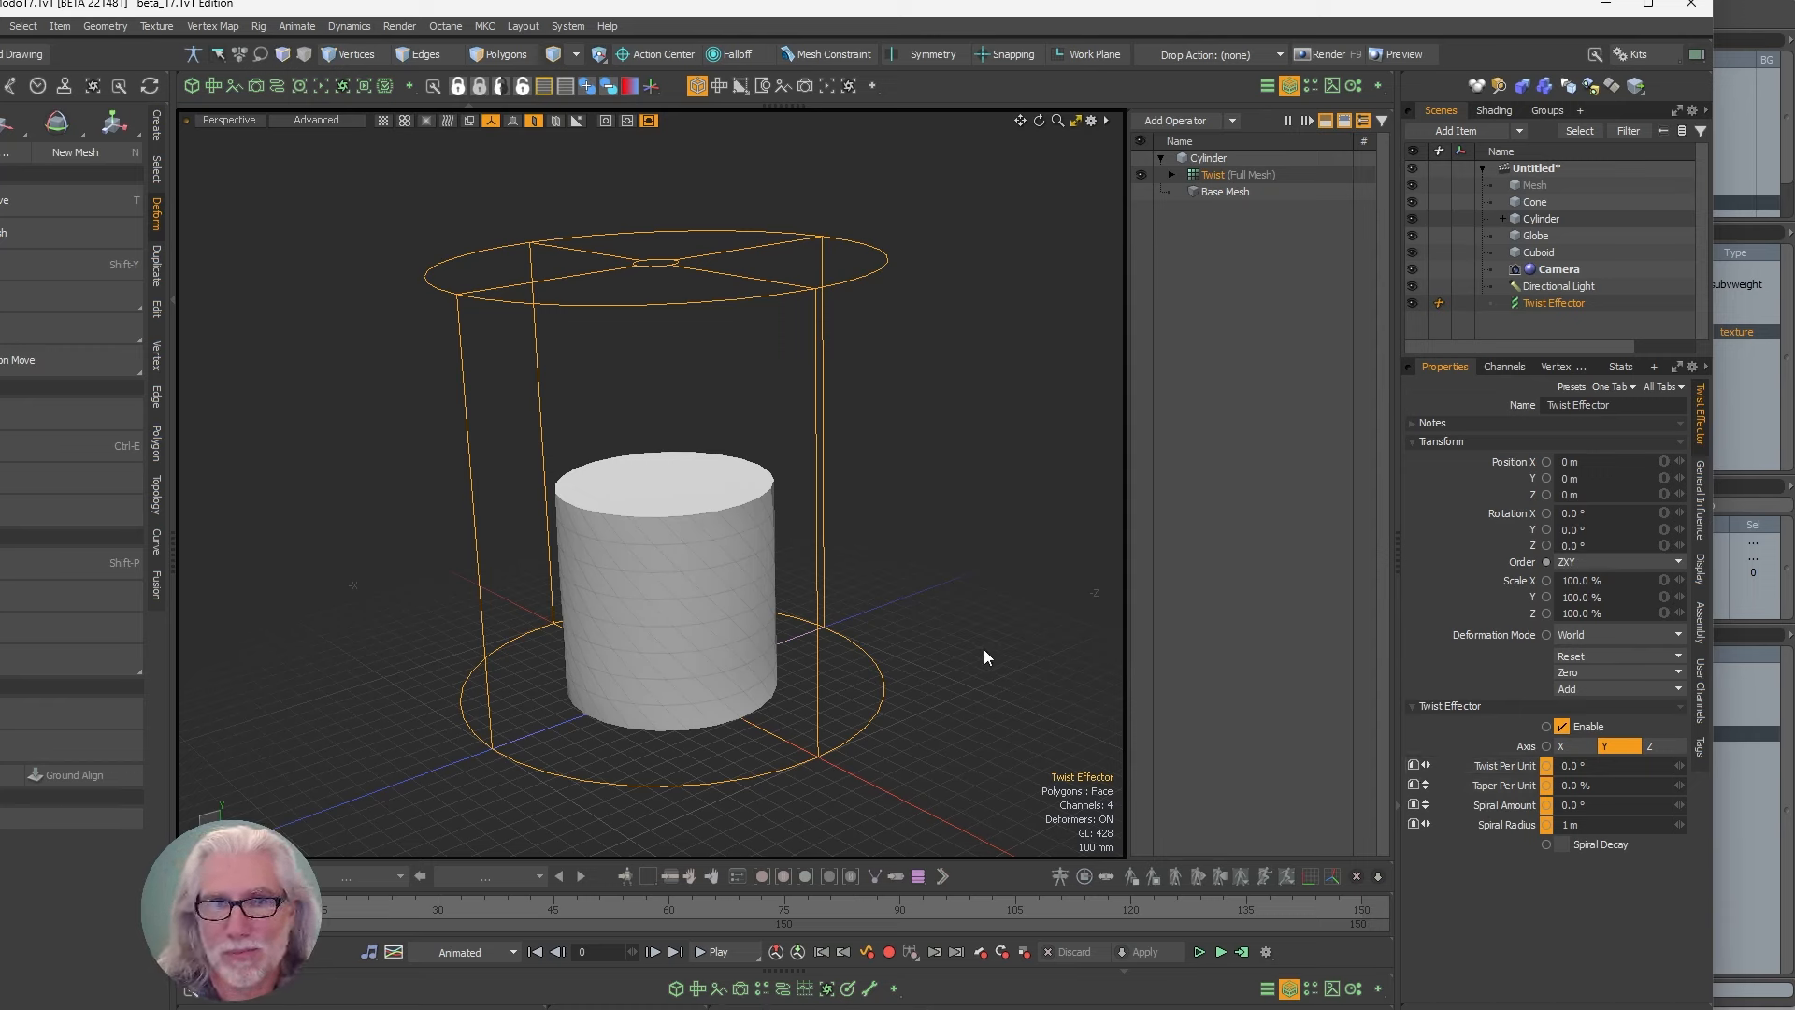
{"action": "key", "text": "c"}
{"action": "left_click_drag", "start_coordinate": [985, 650], "coordinate": [938, 481]}
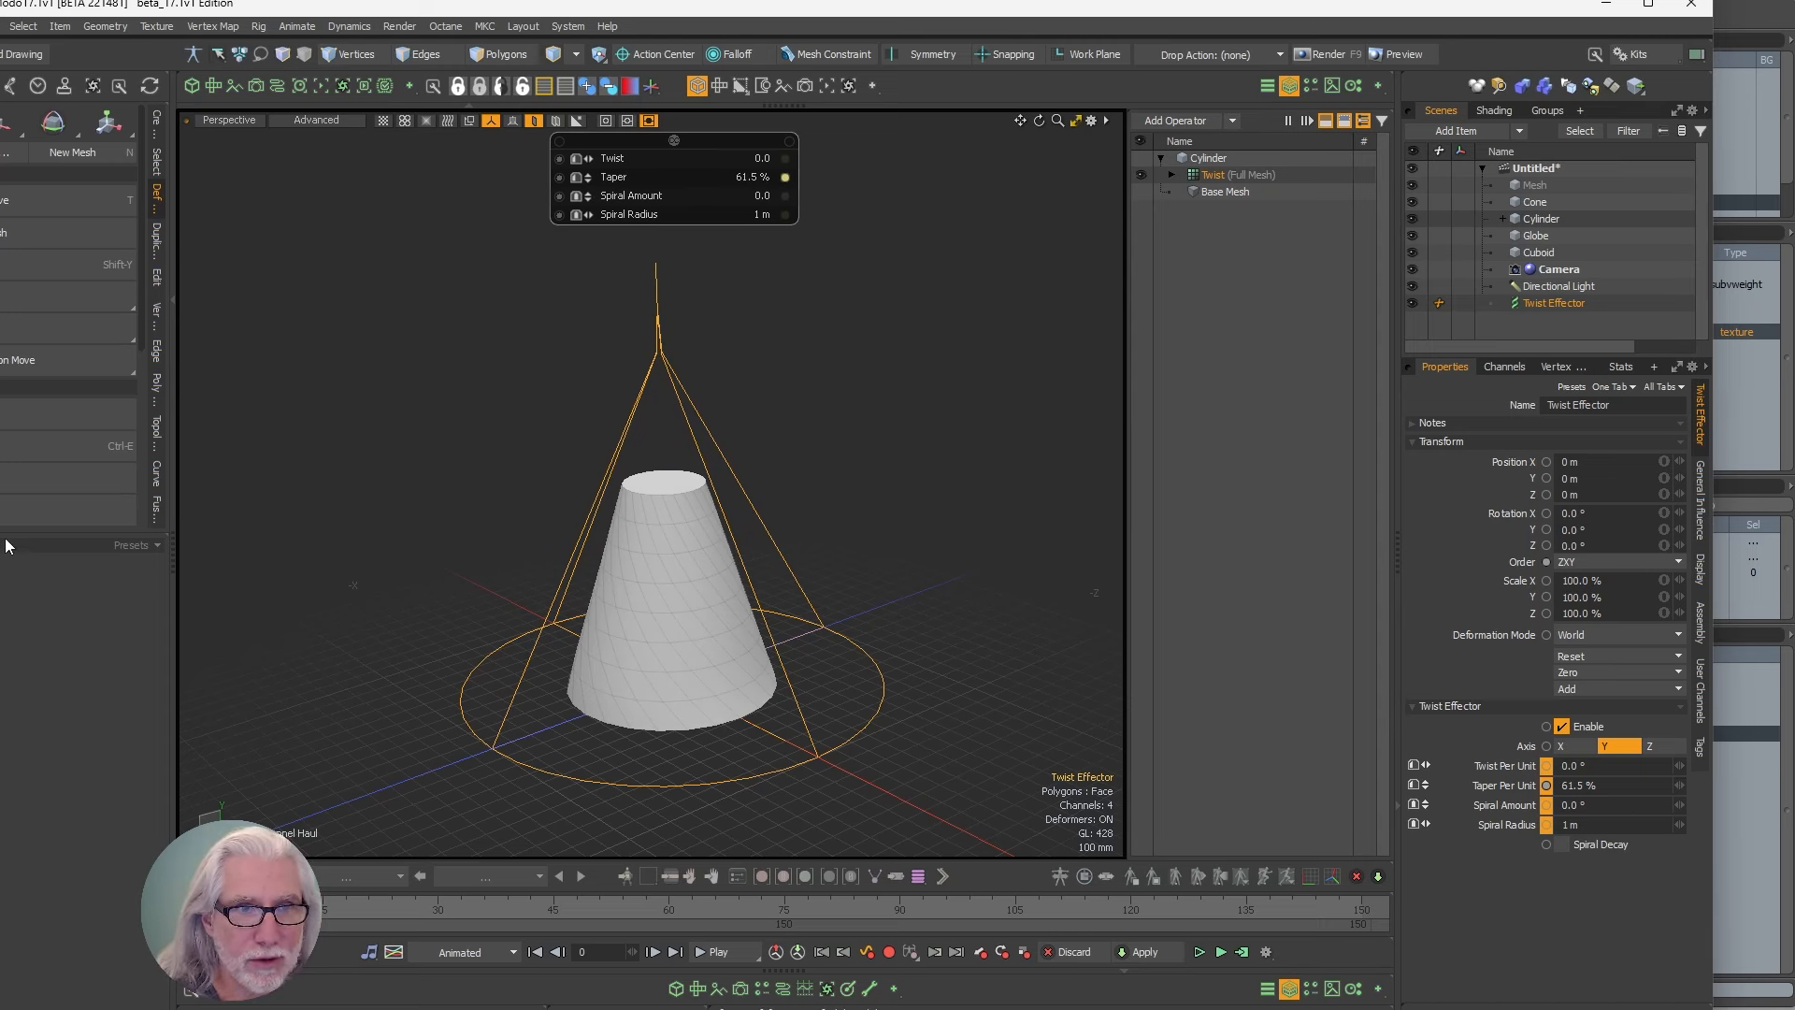
{"action": "left_click_drag", "start_coordinate": [5, 545], "coordinate": [94, 682]}
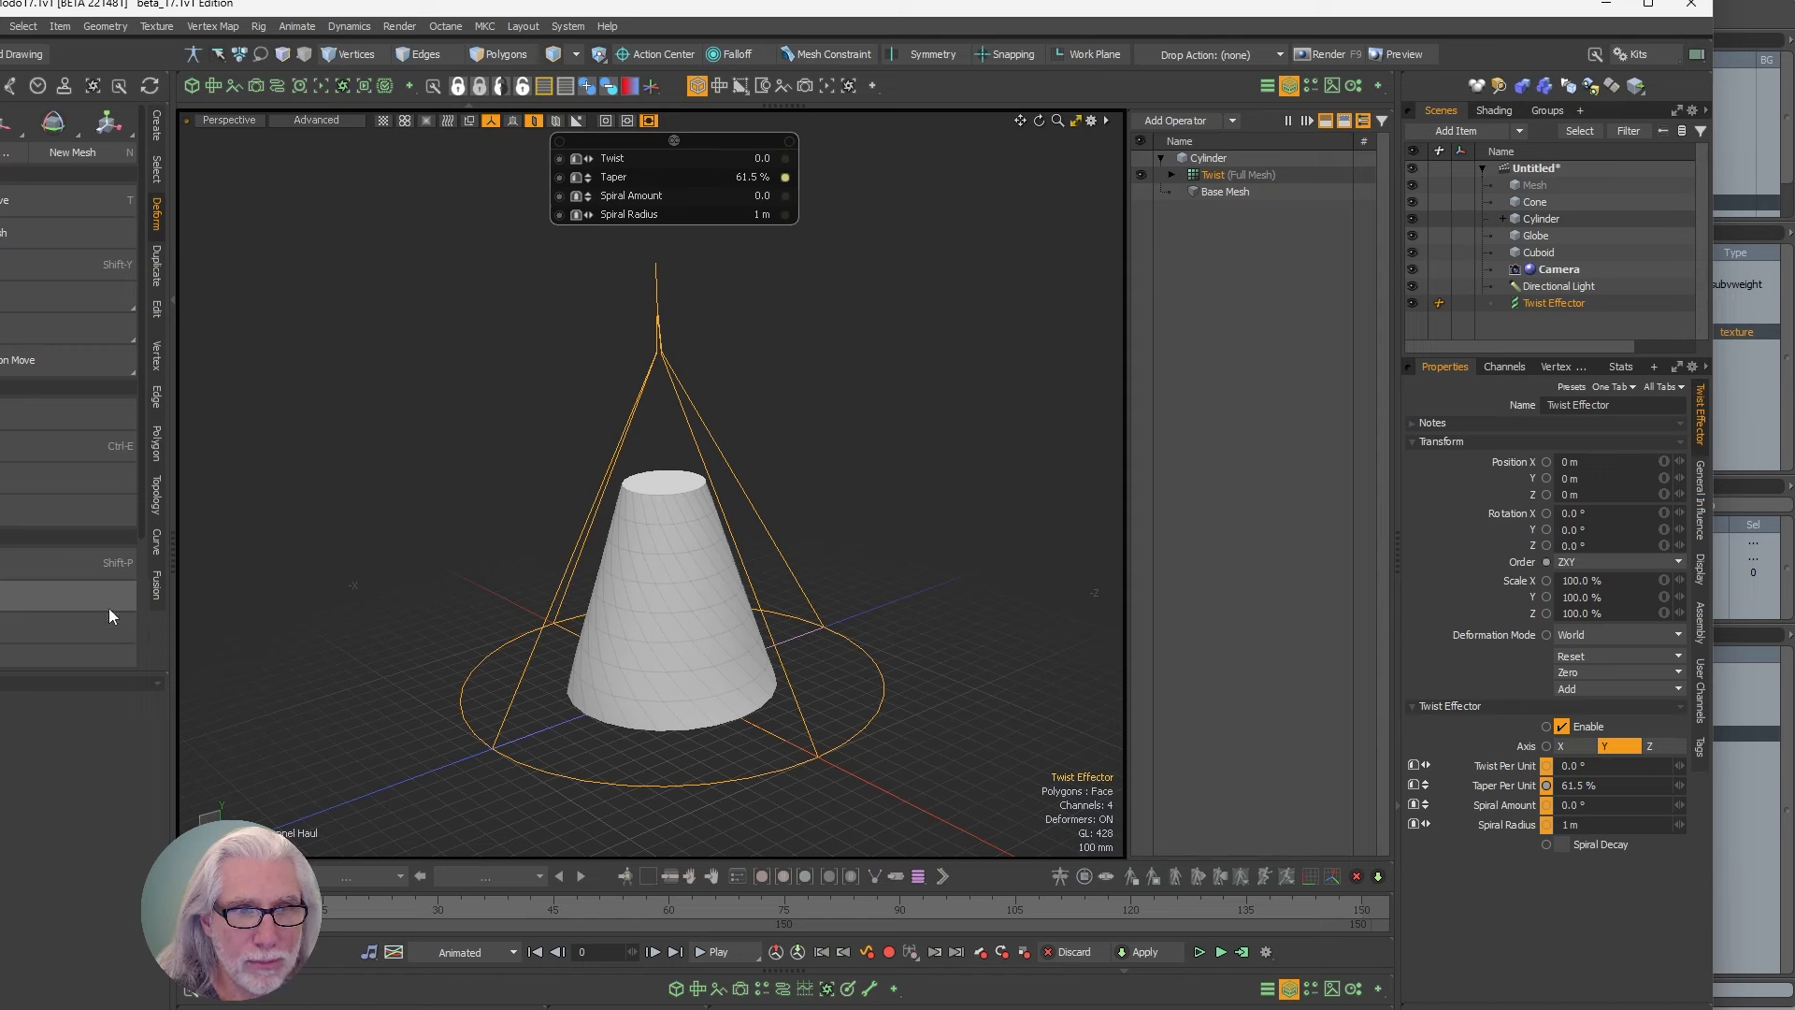
{"action": "left_click", "coordinate": [979, 585]}
{"action": "key", "text": "ctrl+z"}
{"action": "key", "text": "ctrl+z"}
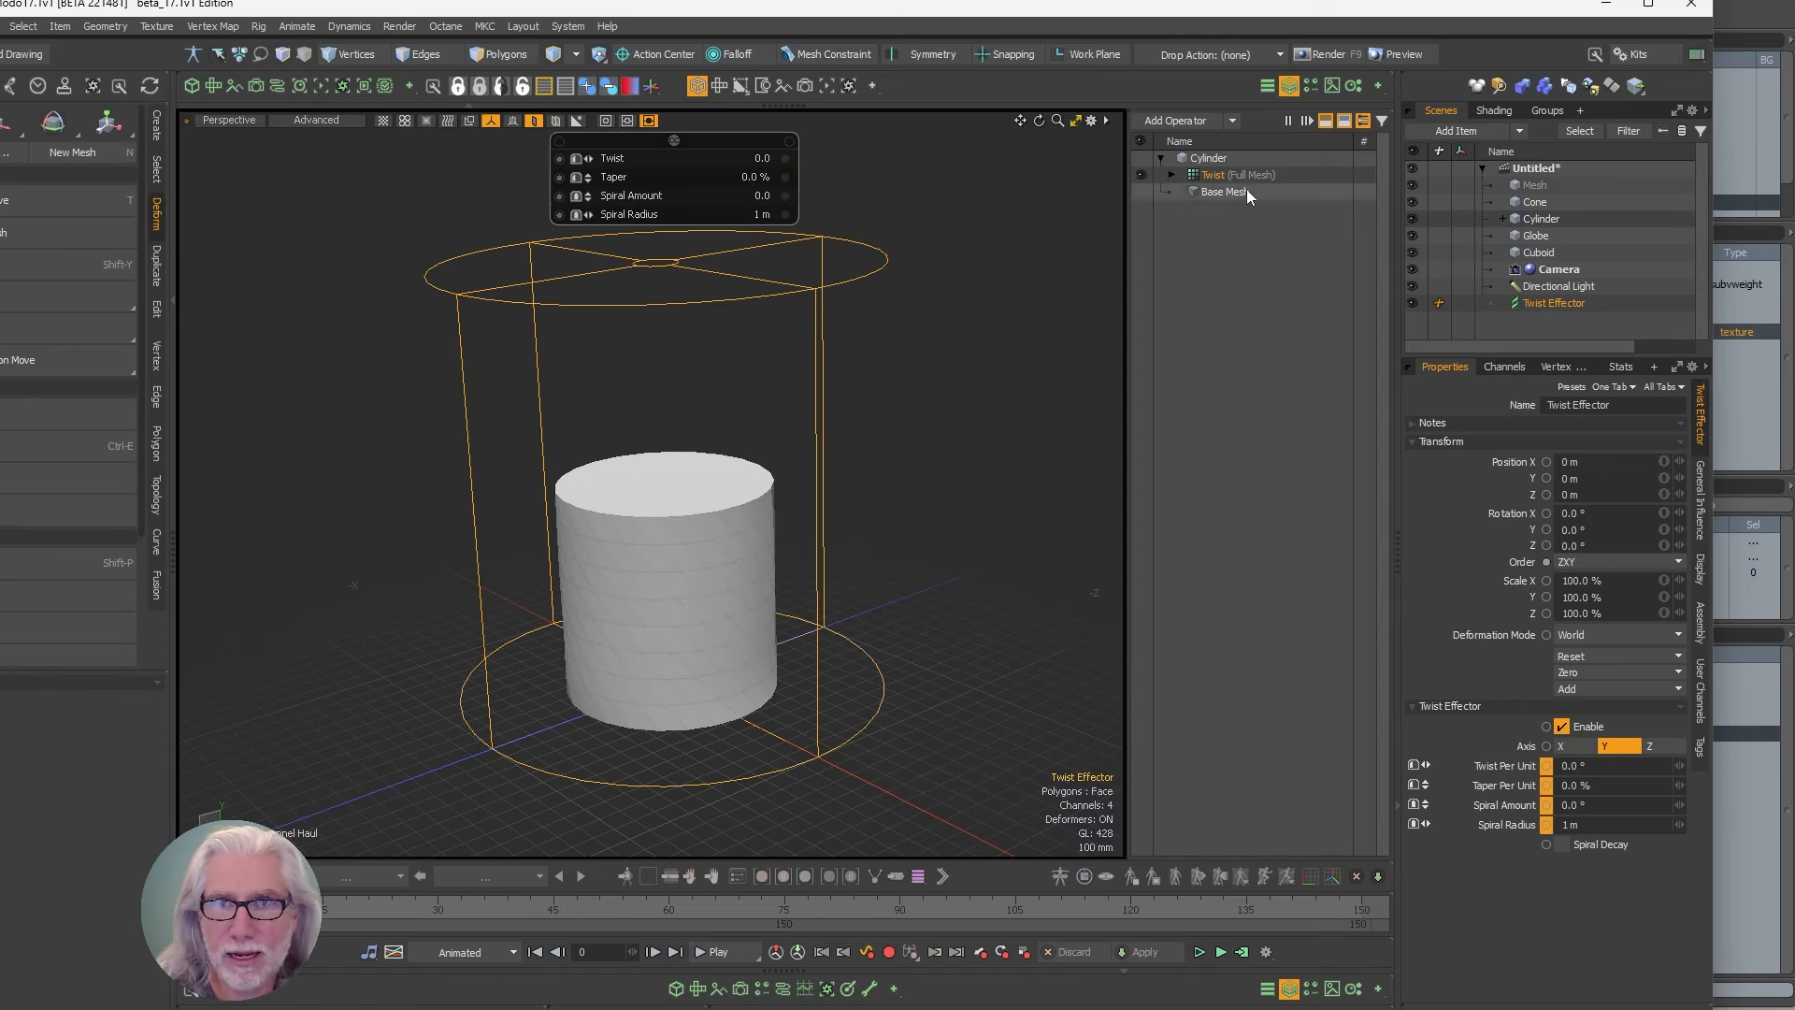
- Delete the Twist operator from the Cylinder's stack and the leftover Twist Effector item from the scene
{"action": "left_click", "coordinate": [1225, 174]}
{"action": "key", "text": "Delete"}
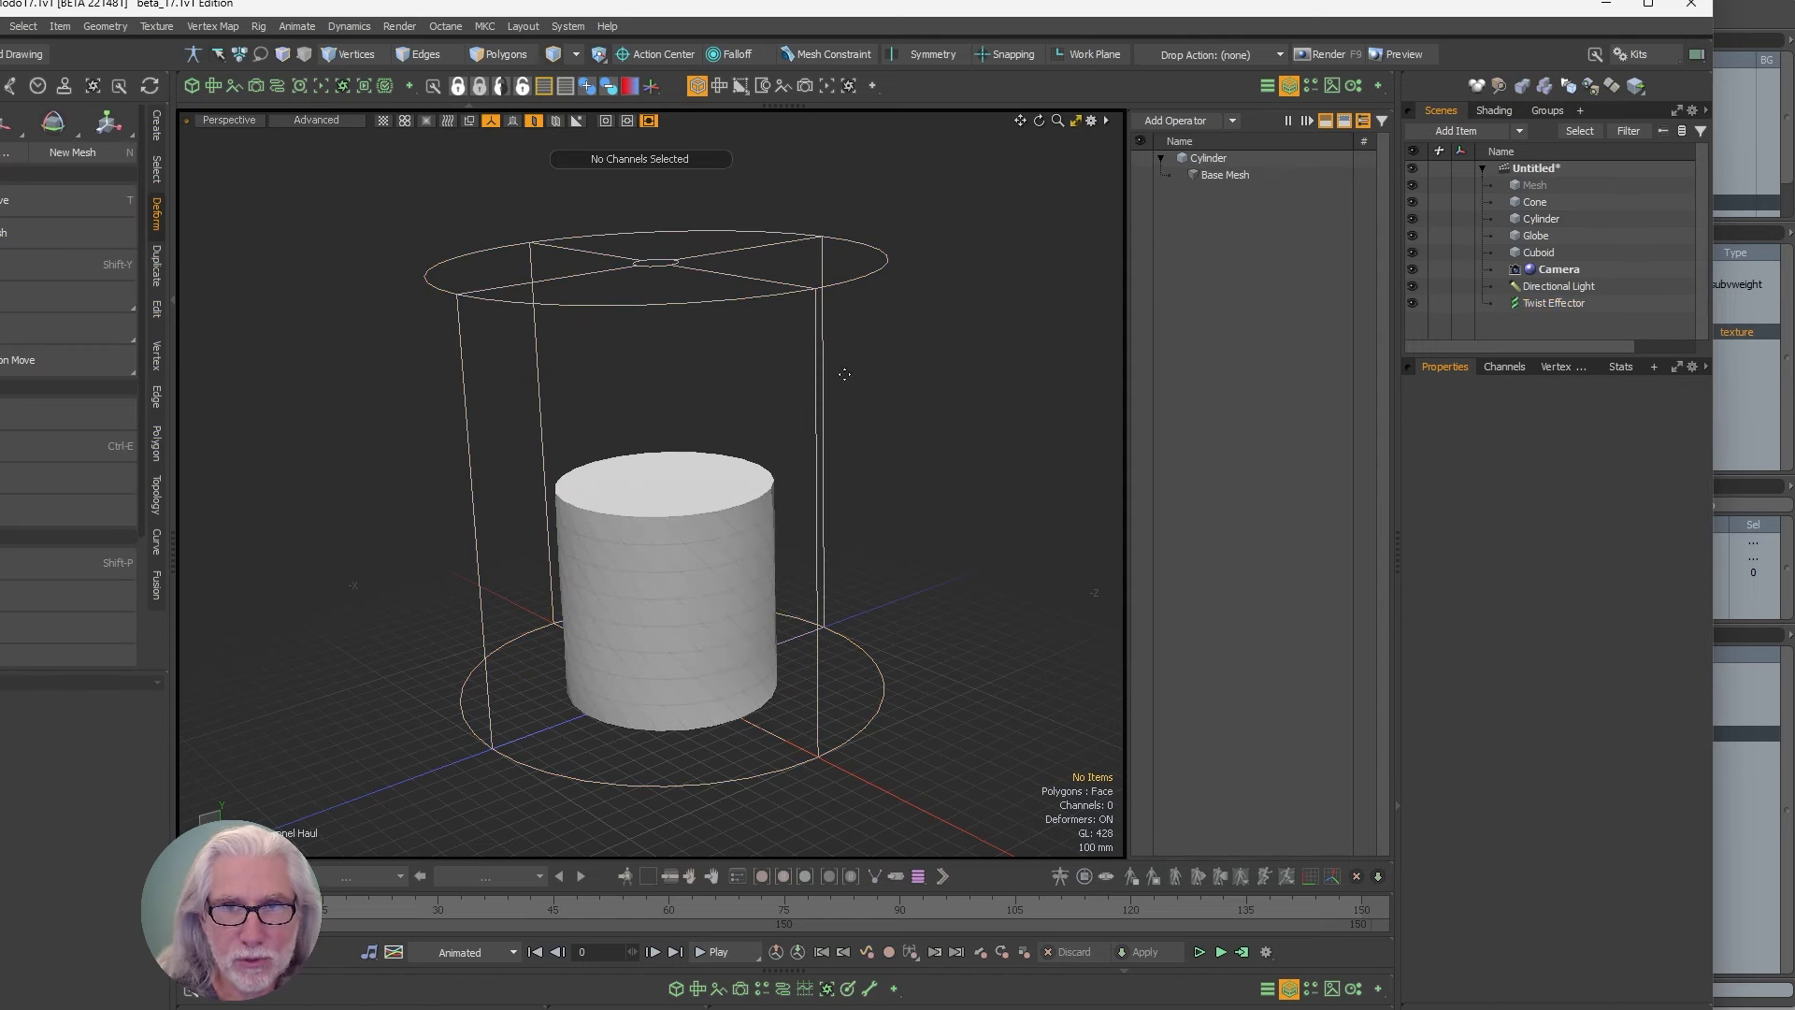
{"action": "left_click", "coordinate": [1554, 304]}
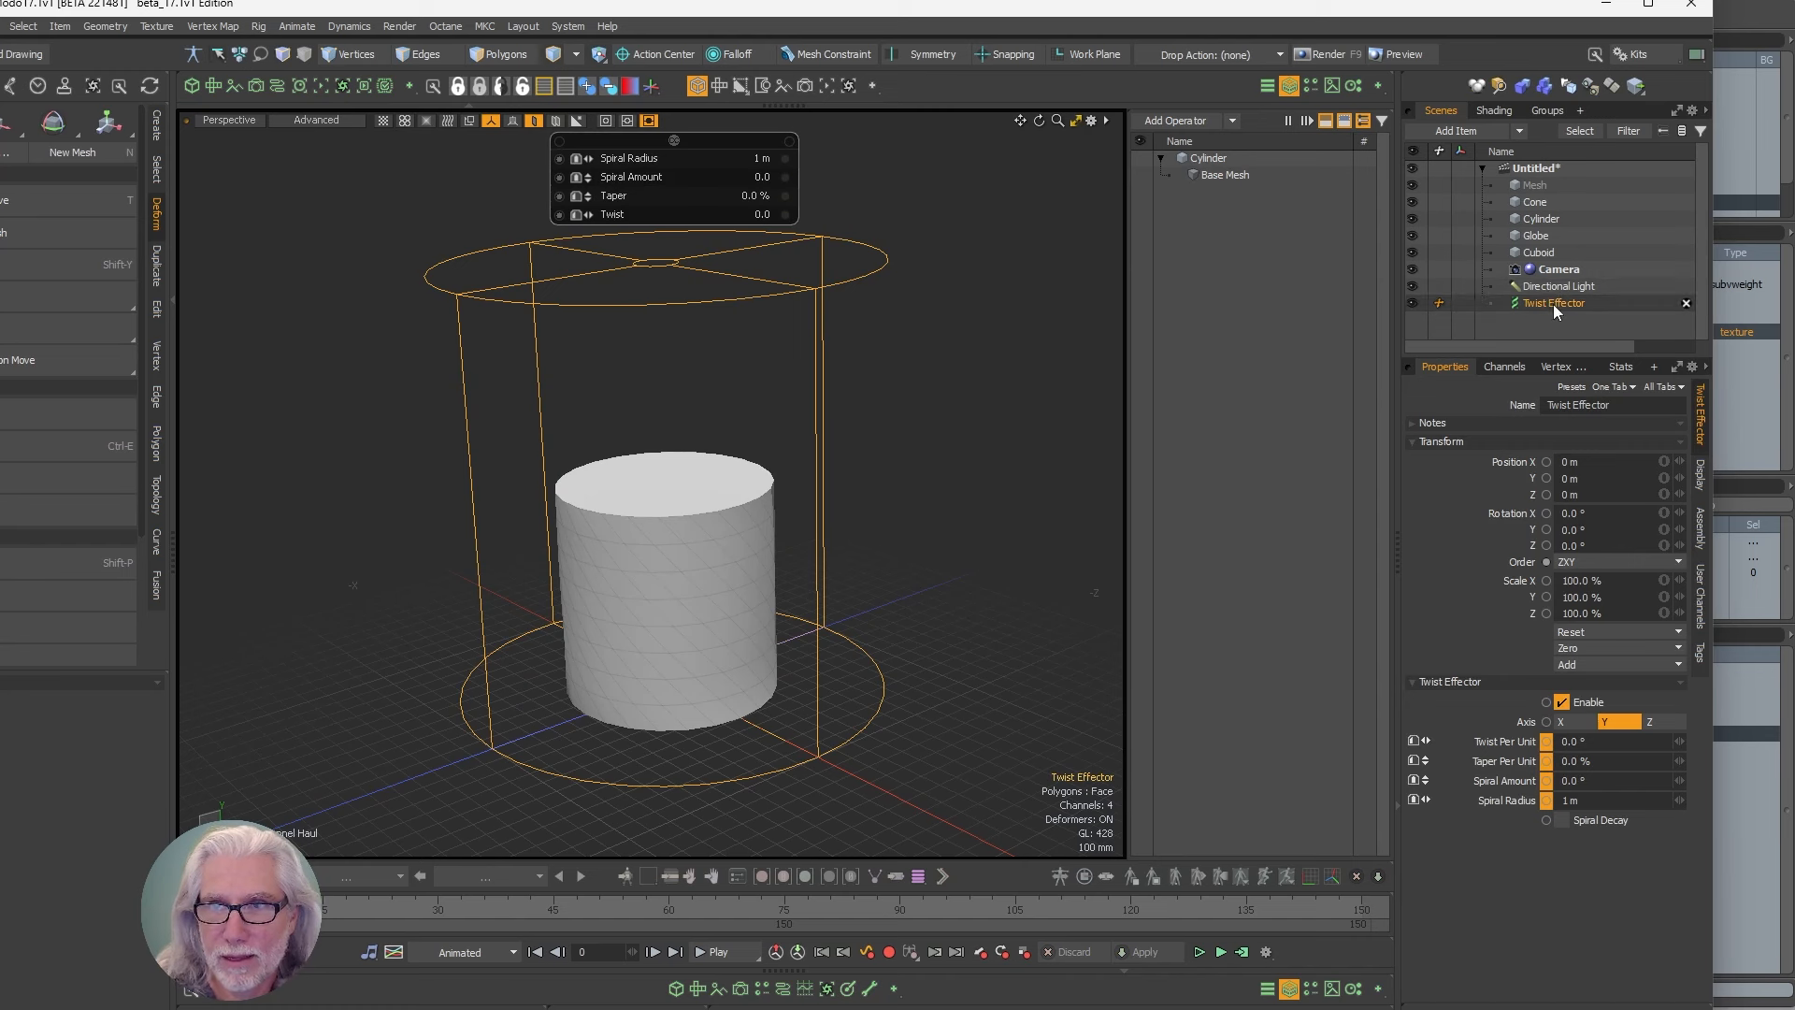
{"action": "key", "text": "Delete"}
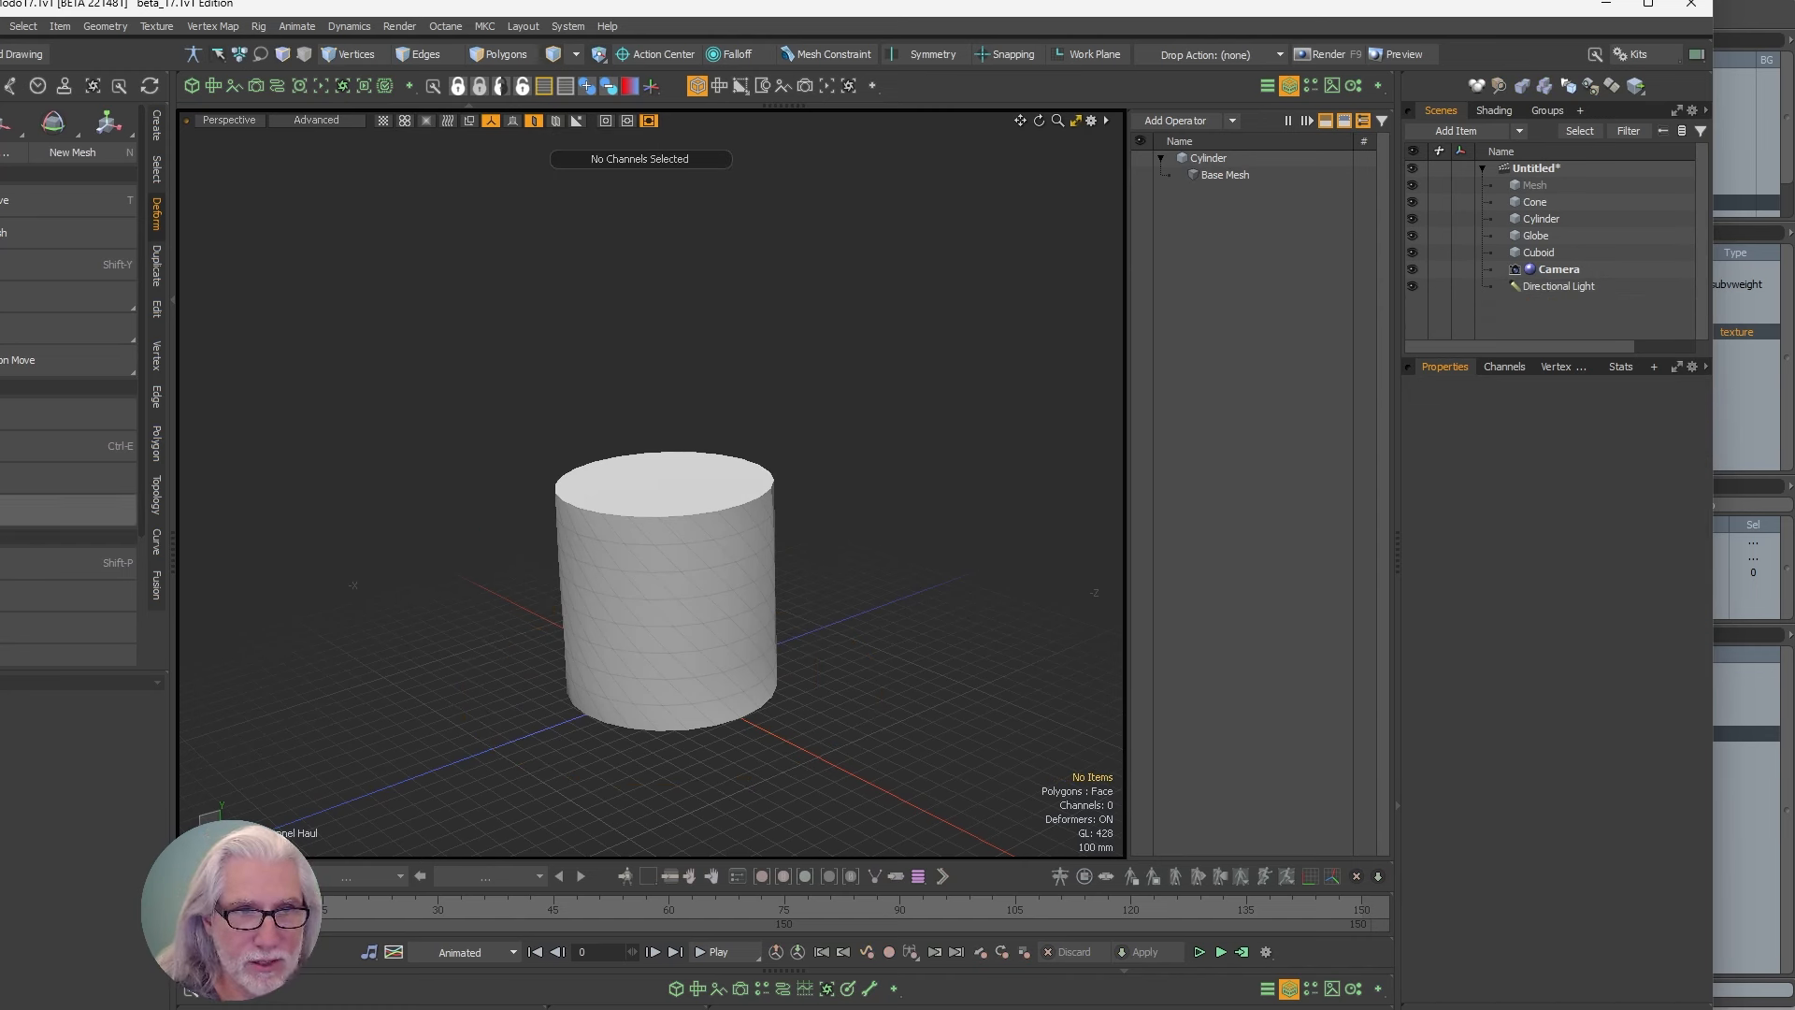
- Select the Cylinder mesh and switch to polygon mode with no polygons selected, leaving the Taper tool dropped
{"action": "left_click", "coordinate": [19, 627]}
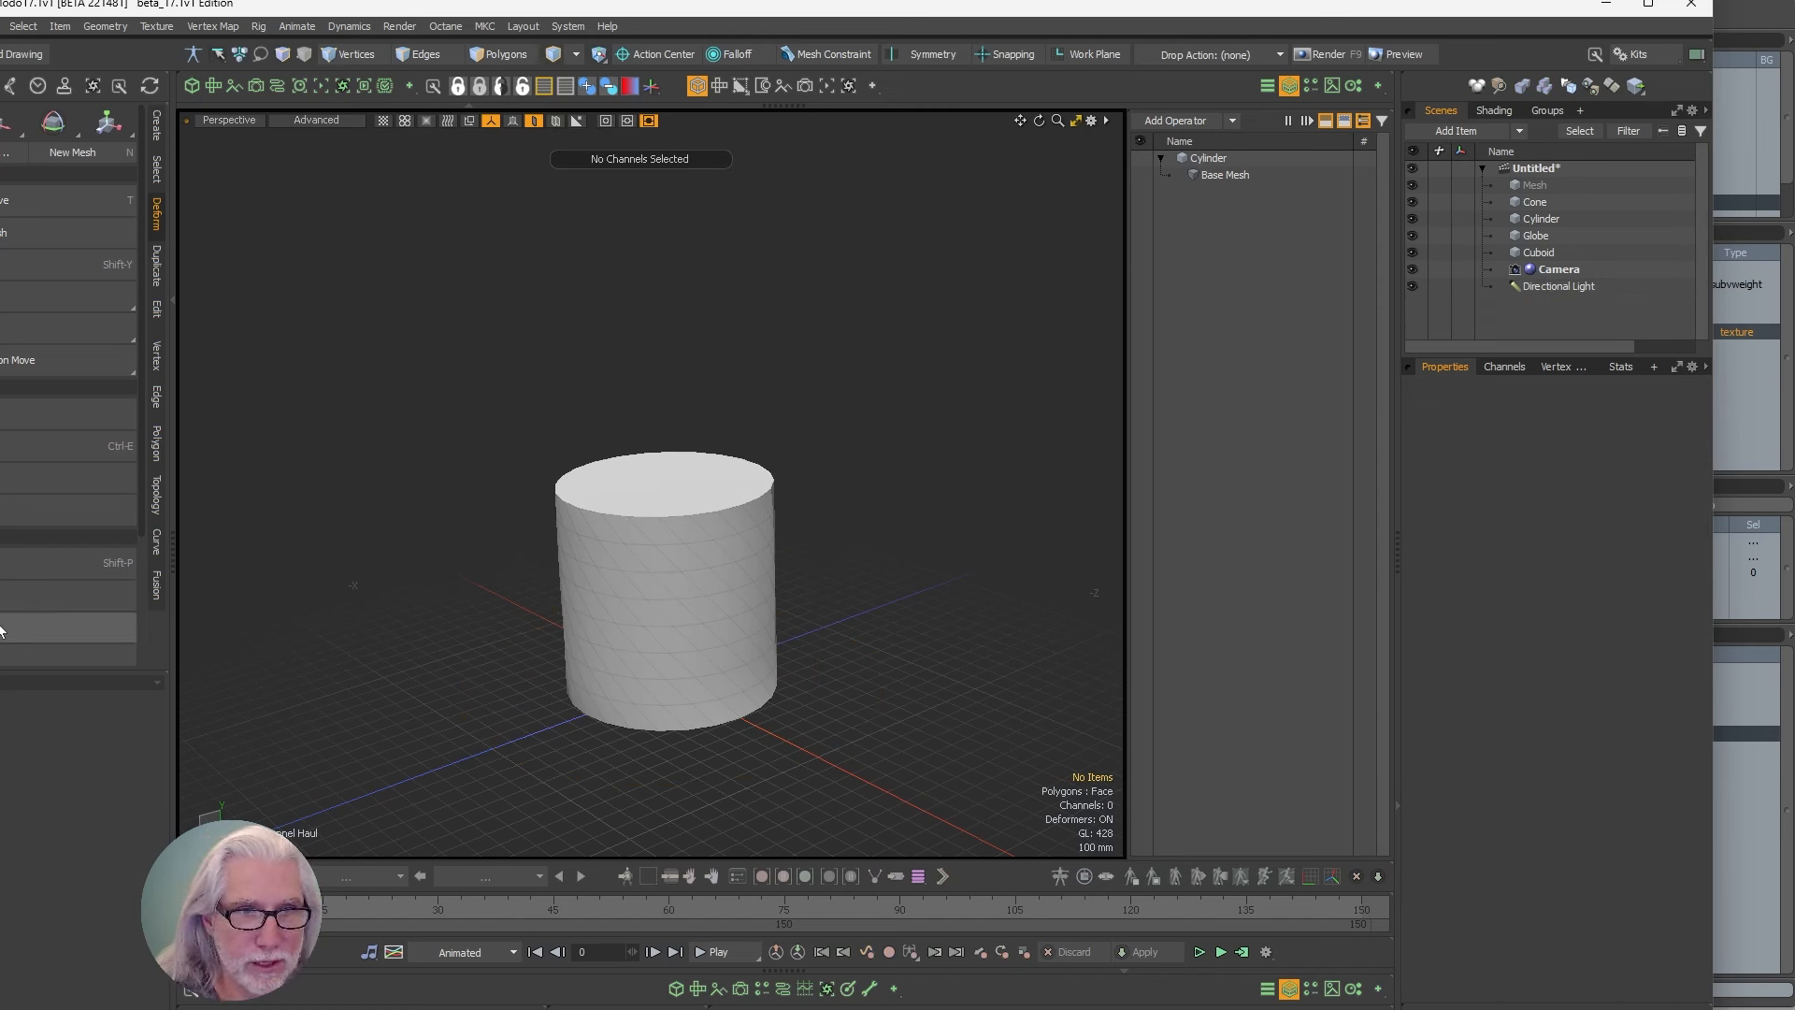
{"action": "left_click", "coordinate": [564, 620]}
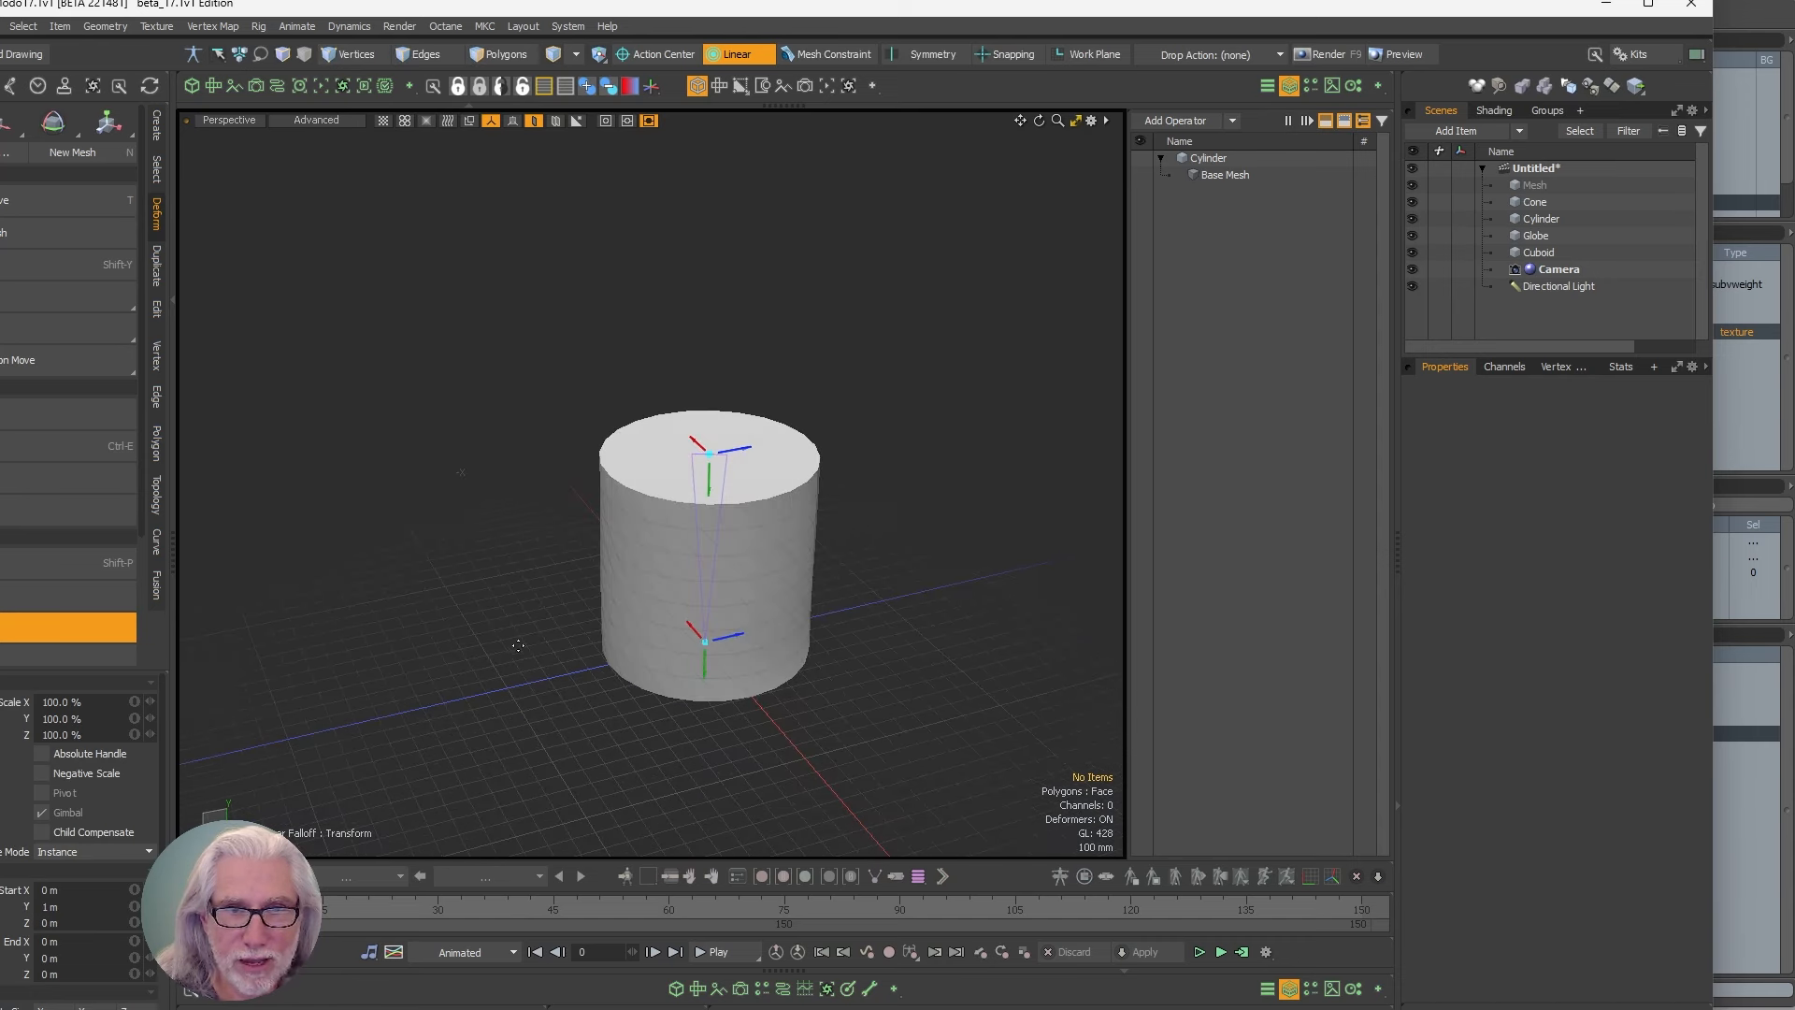
{"action": "left_click", "coordinate": [771, 642]}
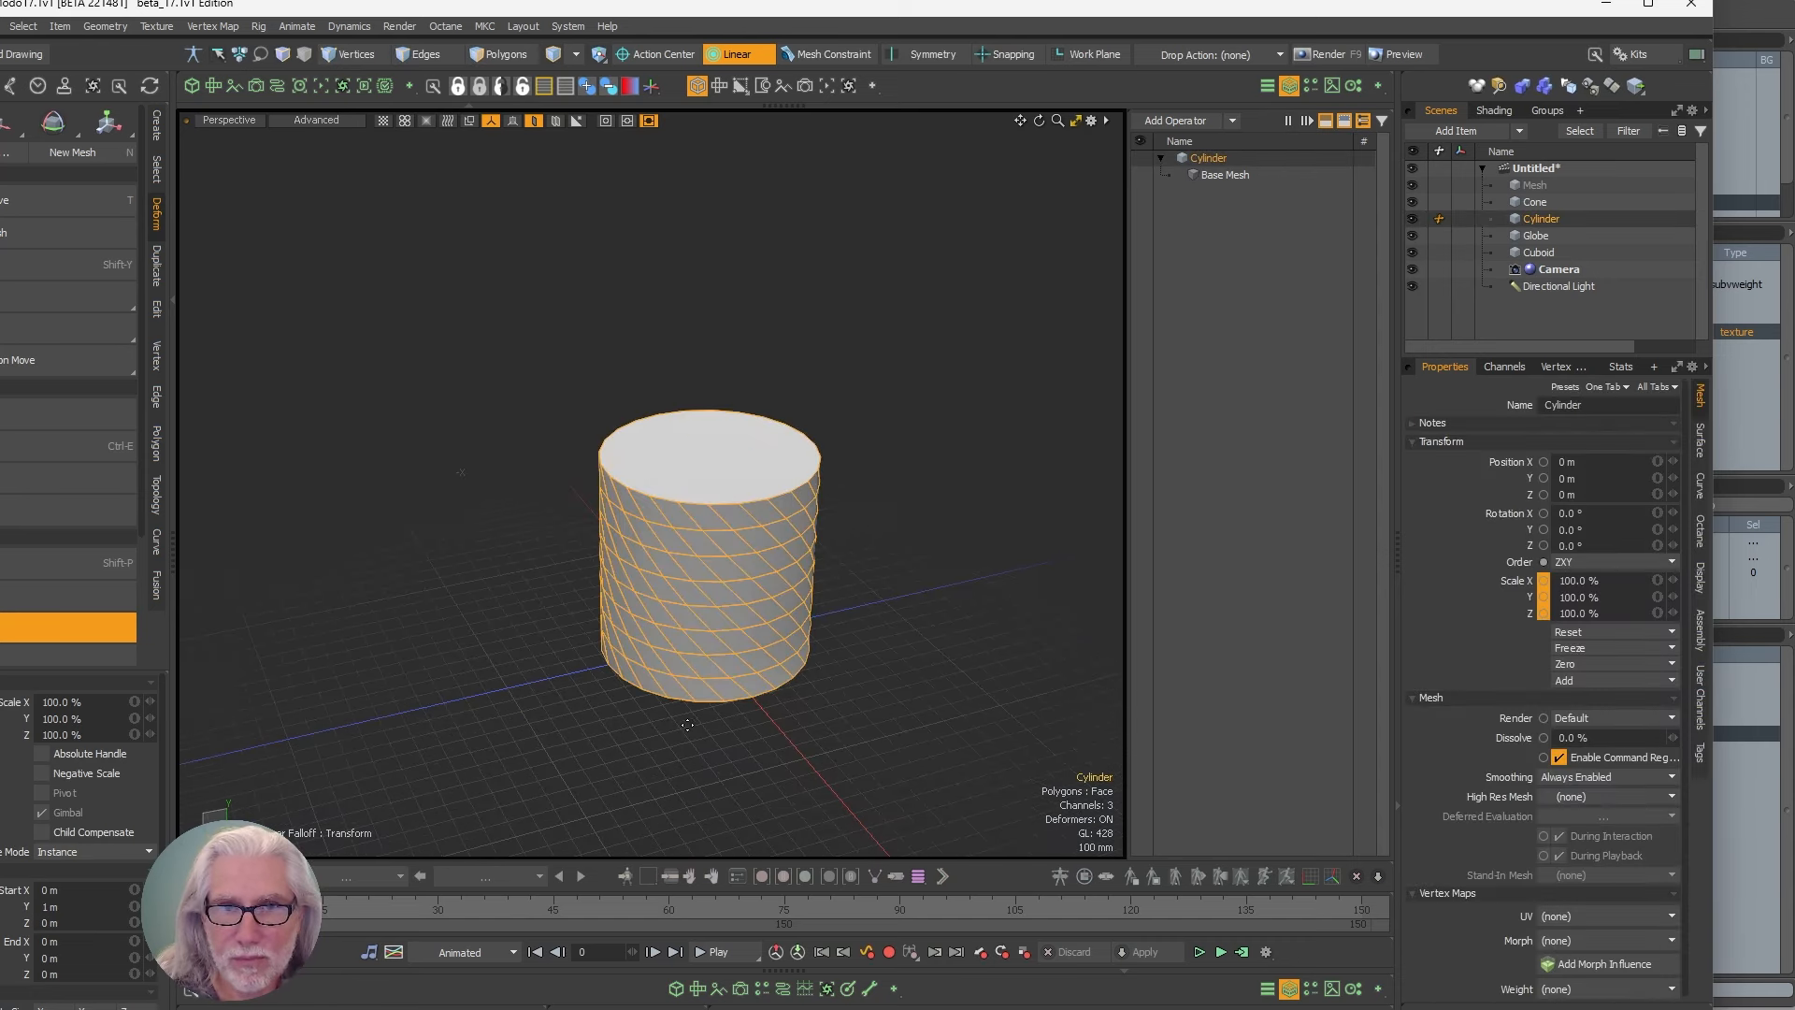
{"action": "key", "text": "3"}
{"action": "left_click", "coordinate": [593, 725]}
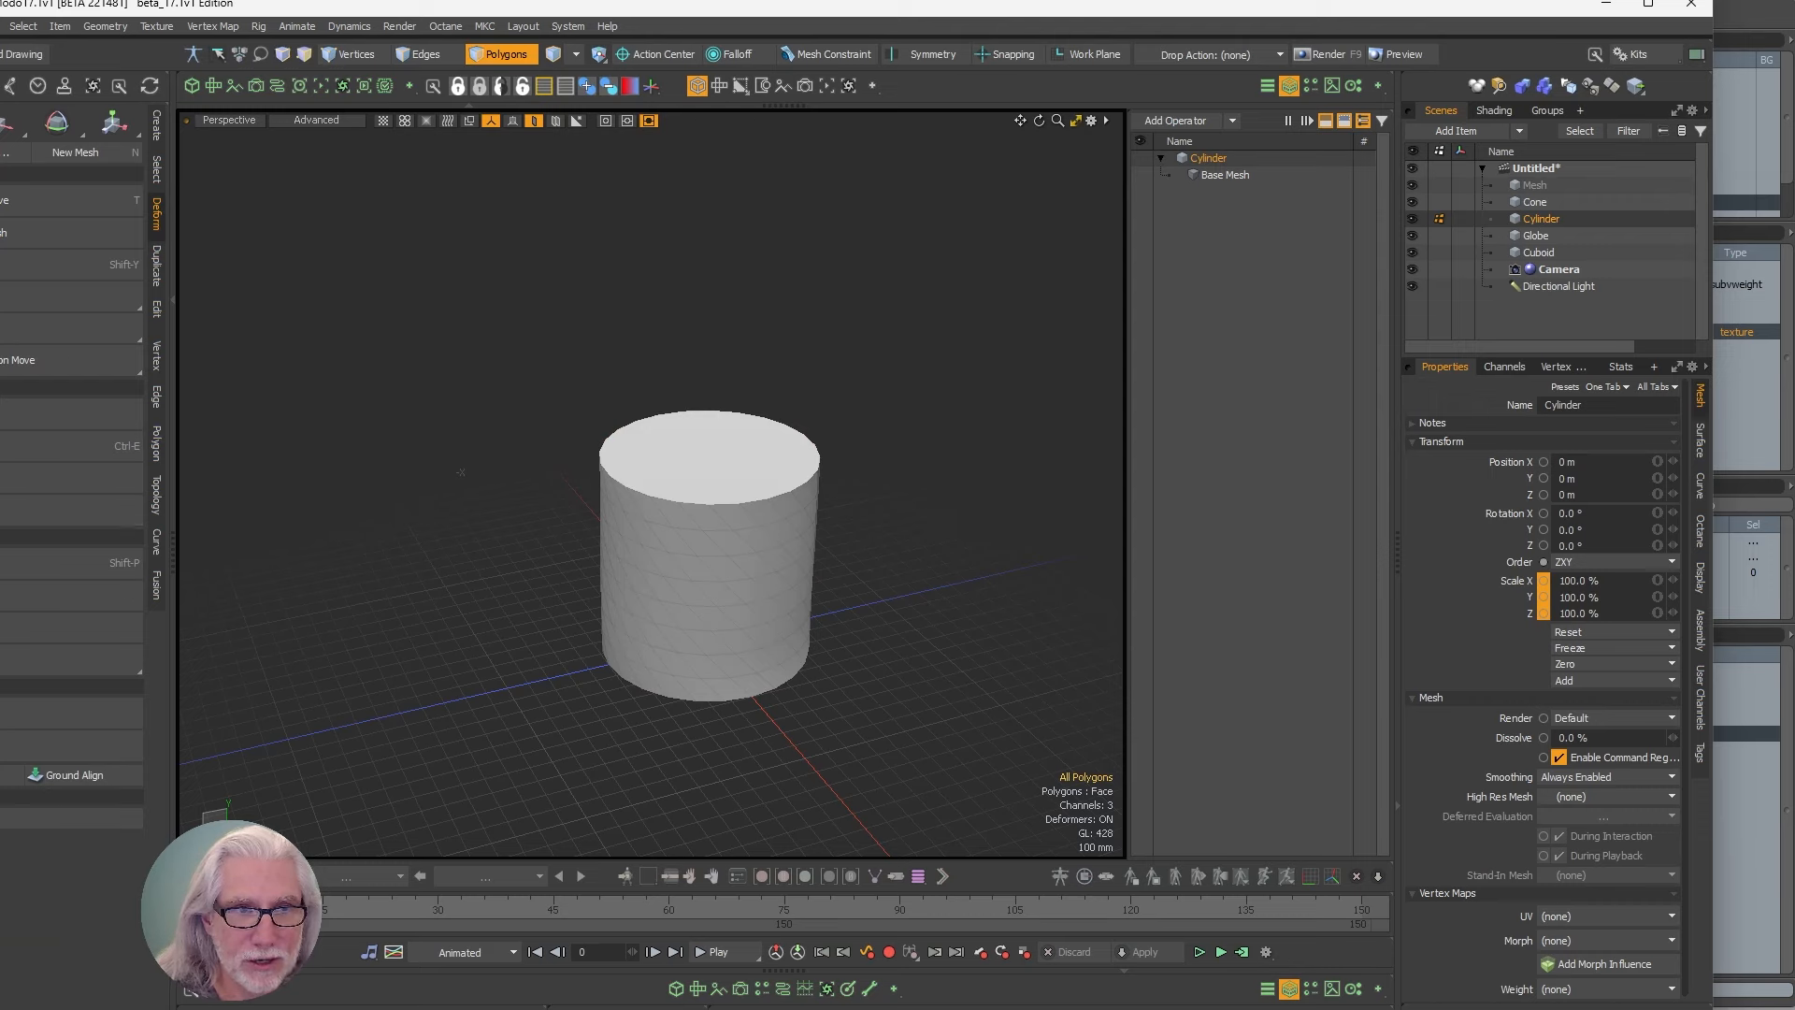
- Taper the cylinder with a Selection action center and linear falloff, scaling about 147% in X and 135.5% in Z
{"action": "left_click", "coordinate": [70, 626]}
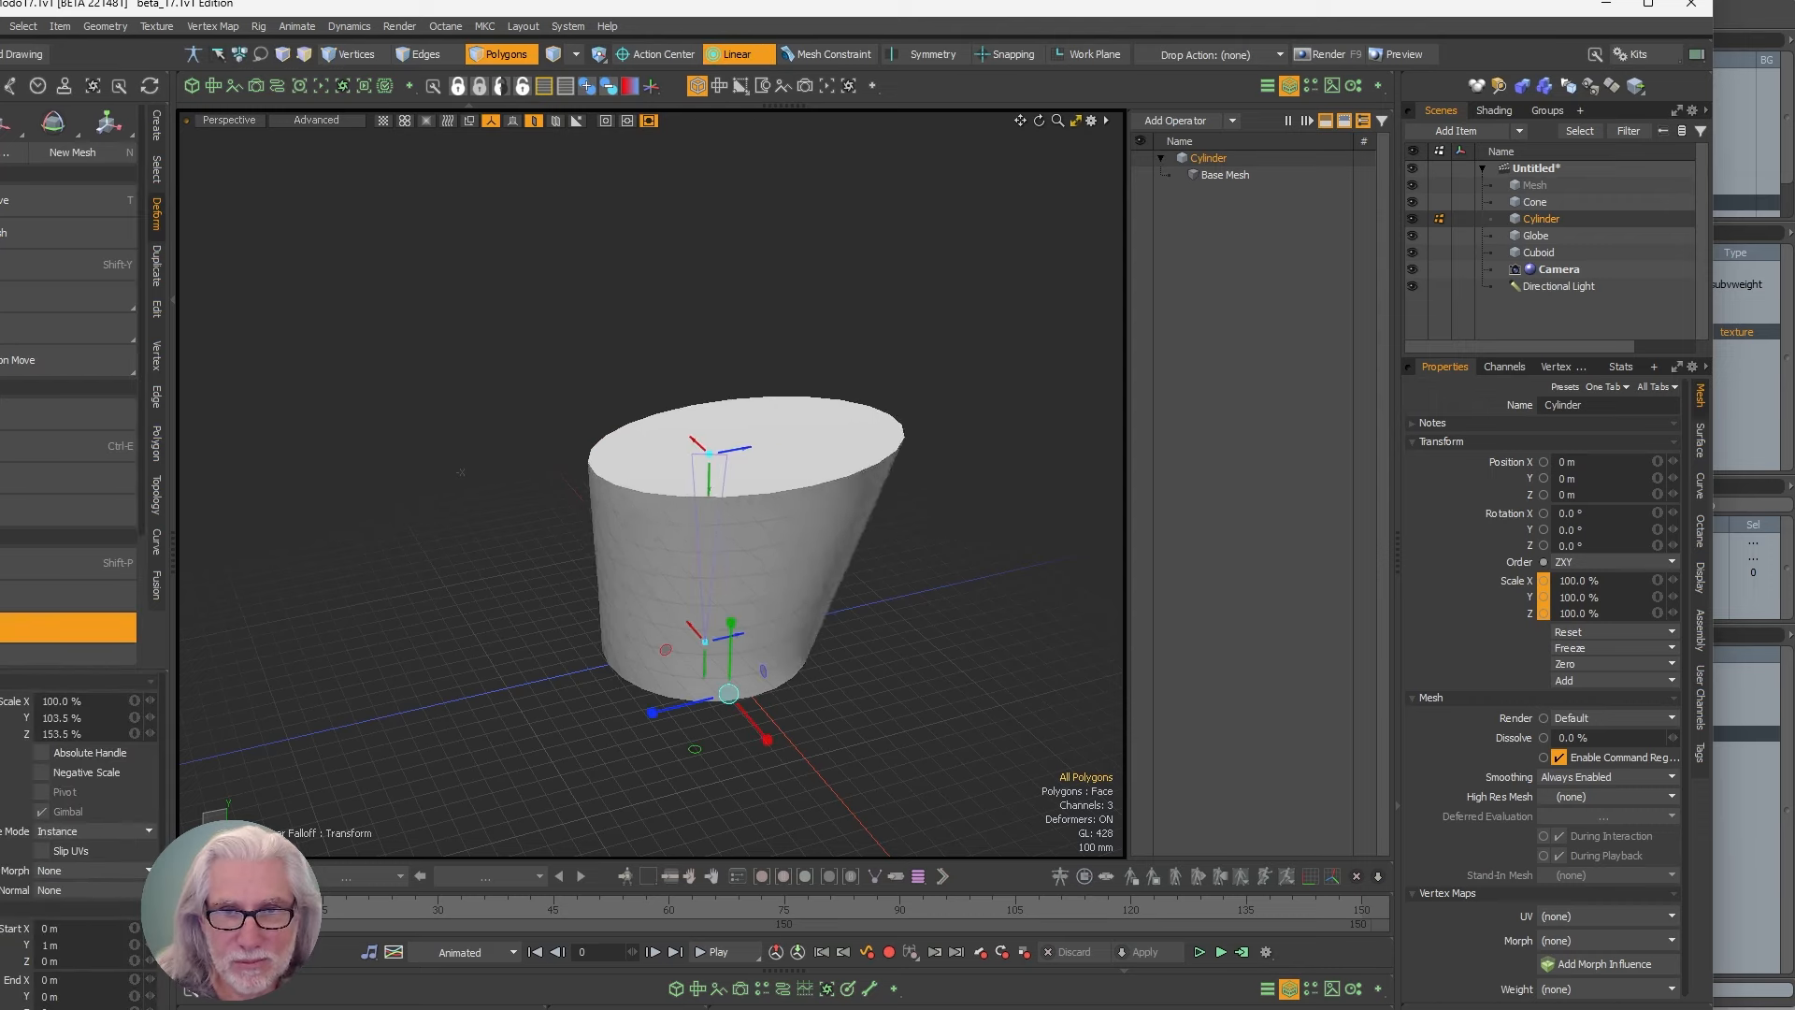
{"action": "left_click_drag", "start_coordinate": [617, 662], "coordinate": [584, 743]}
{"action": "key", "text": "alt+a"}
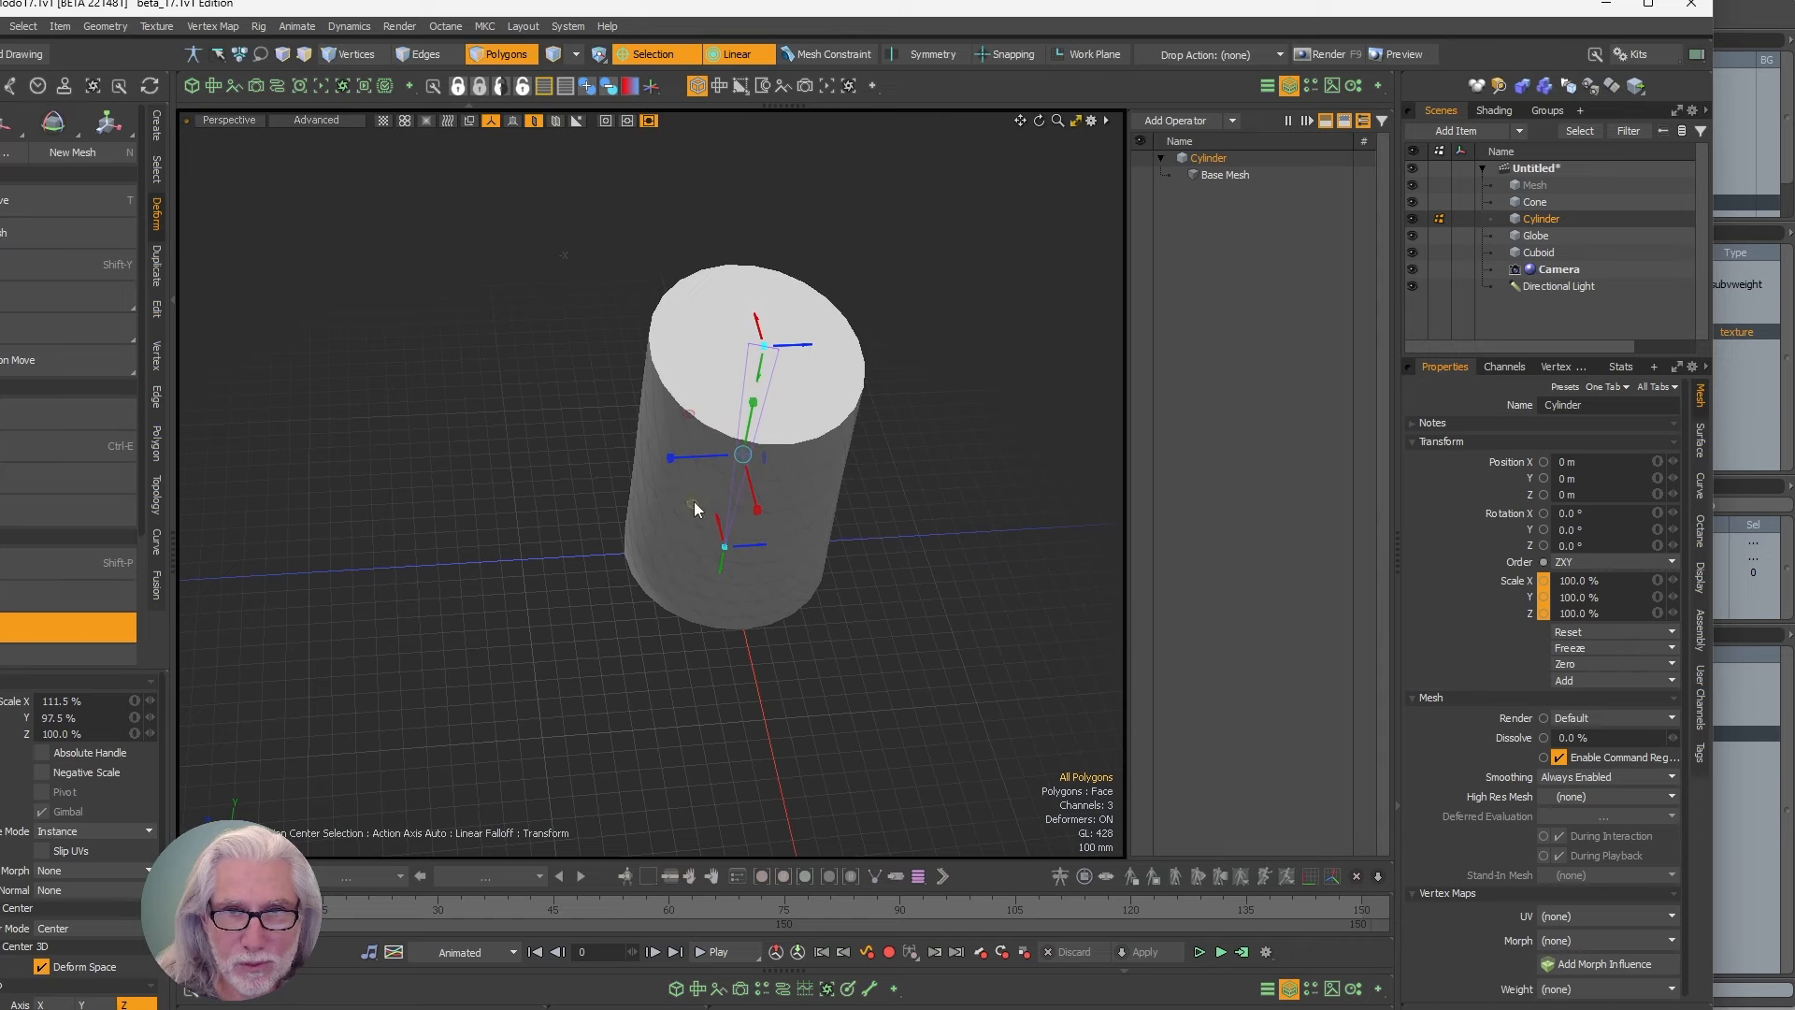
{"action": "left_click_drag", "start_coordinate": [693, 509], "coordinate": [759, 509]}
{"action": "left_click_drag", "start_coordinate": [626, 730], "coordinate": [783, 463], "text": "alt"}
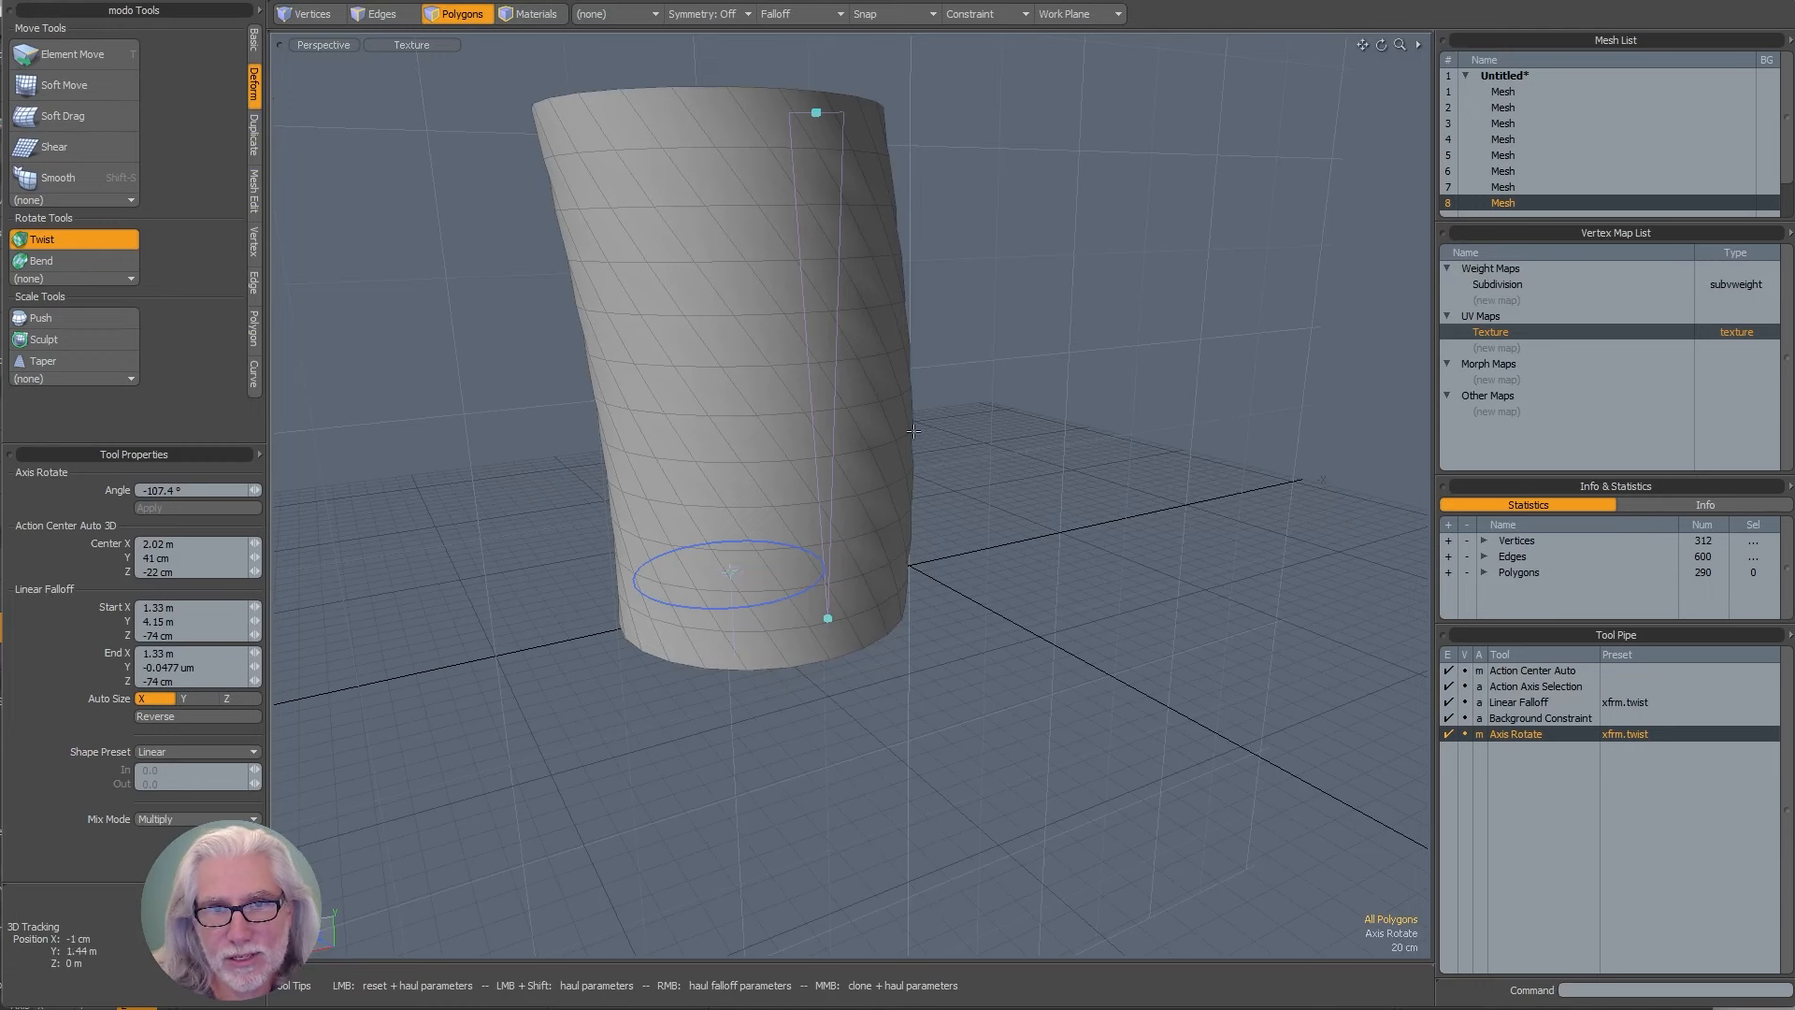
- In the early modo, drop the Twist tool and undo the twist on the cylinder
{"action": "key", "text": "space"}
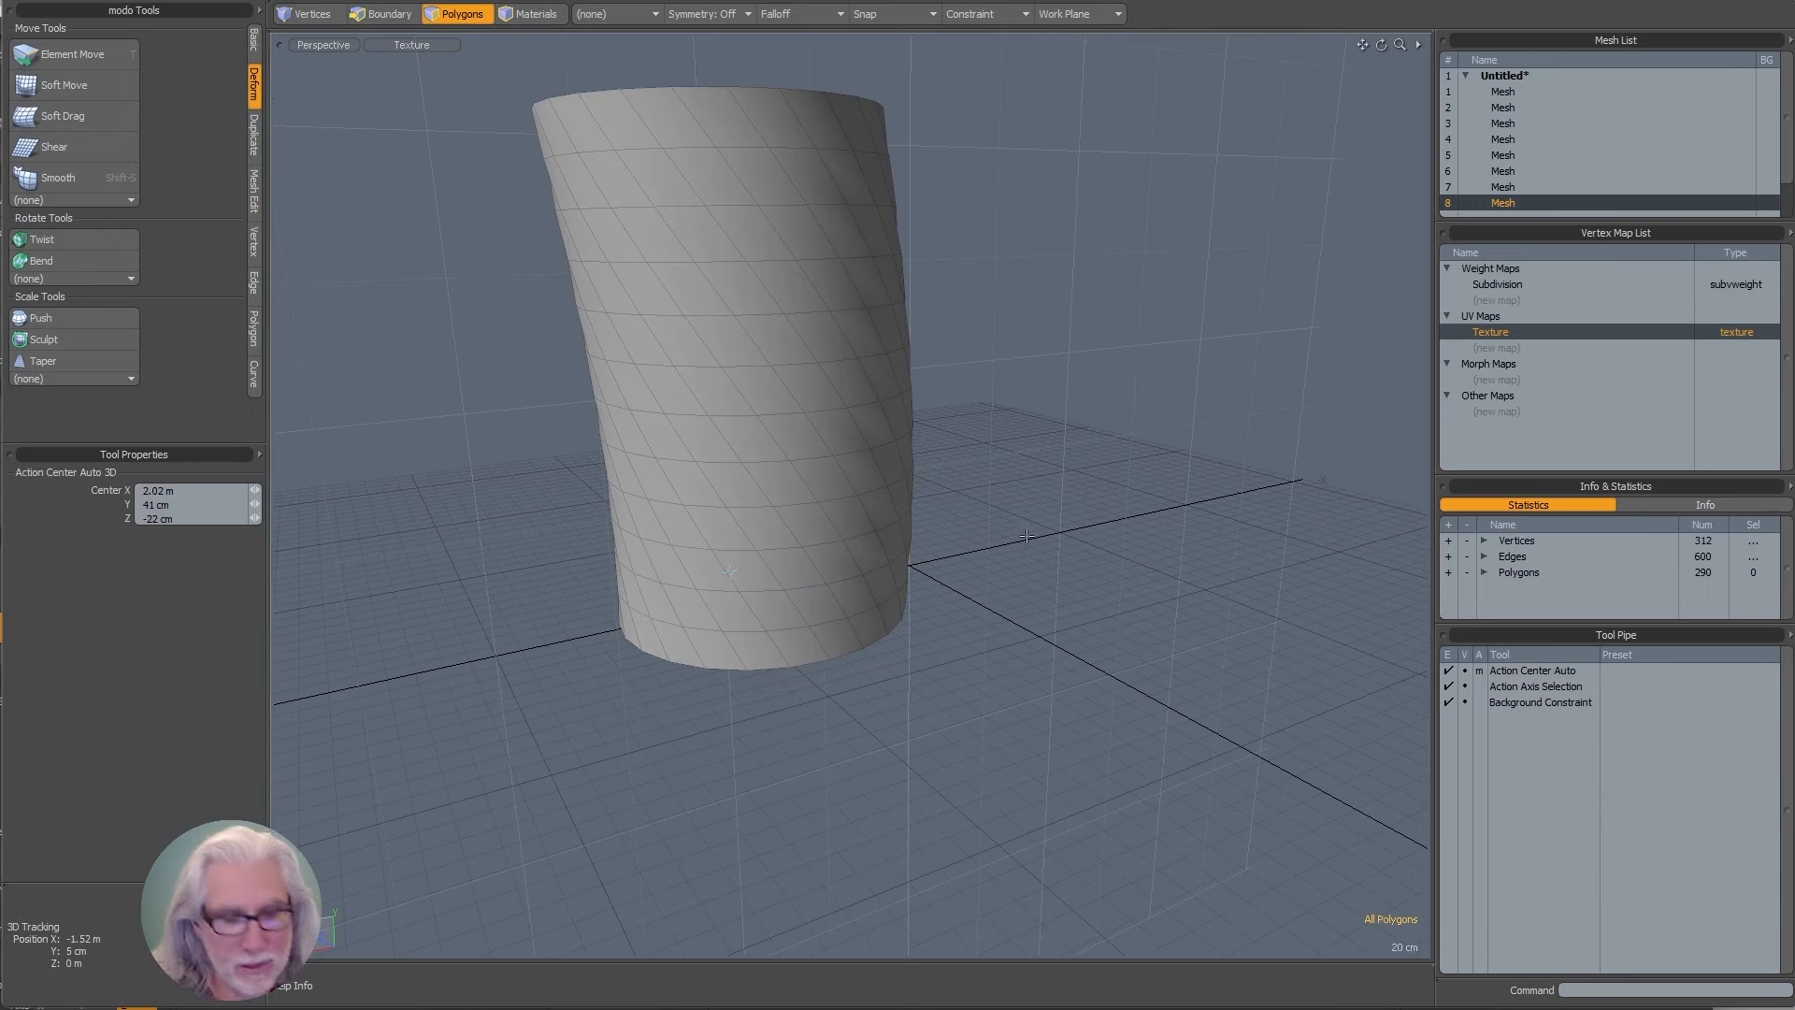
{"action": "key", "text": "ctrl+z"}
{"action": "key", "text": "ctrl+z"}
{"action": "left_click_drag", "start_coordinate": [1021, 412], "coordinate": [1051, 528], "text": "alt"}
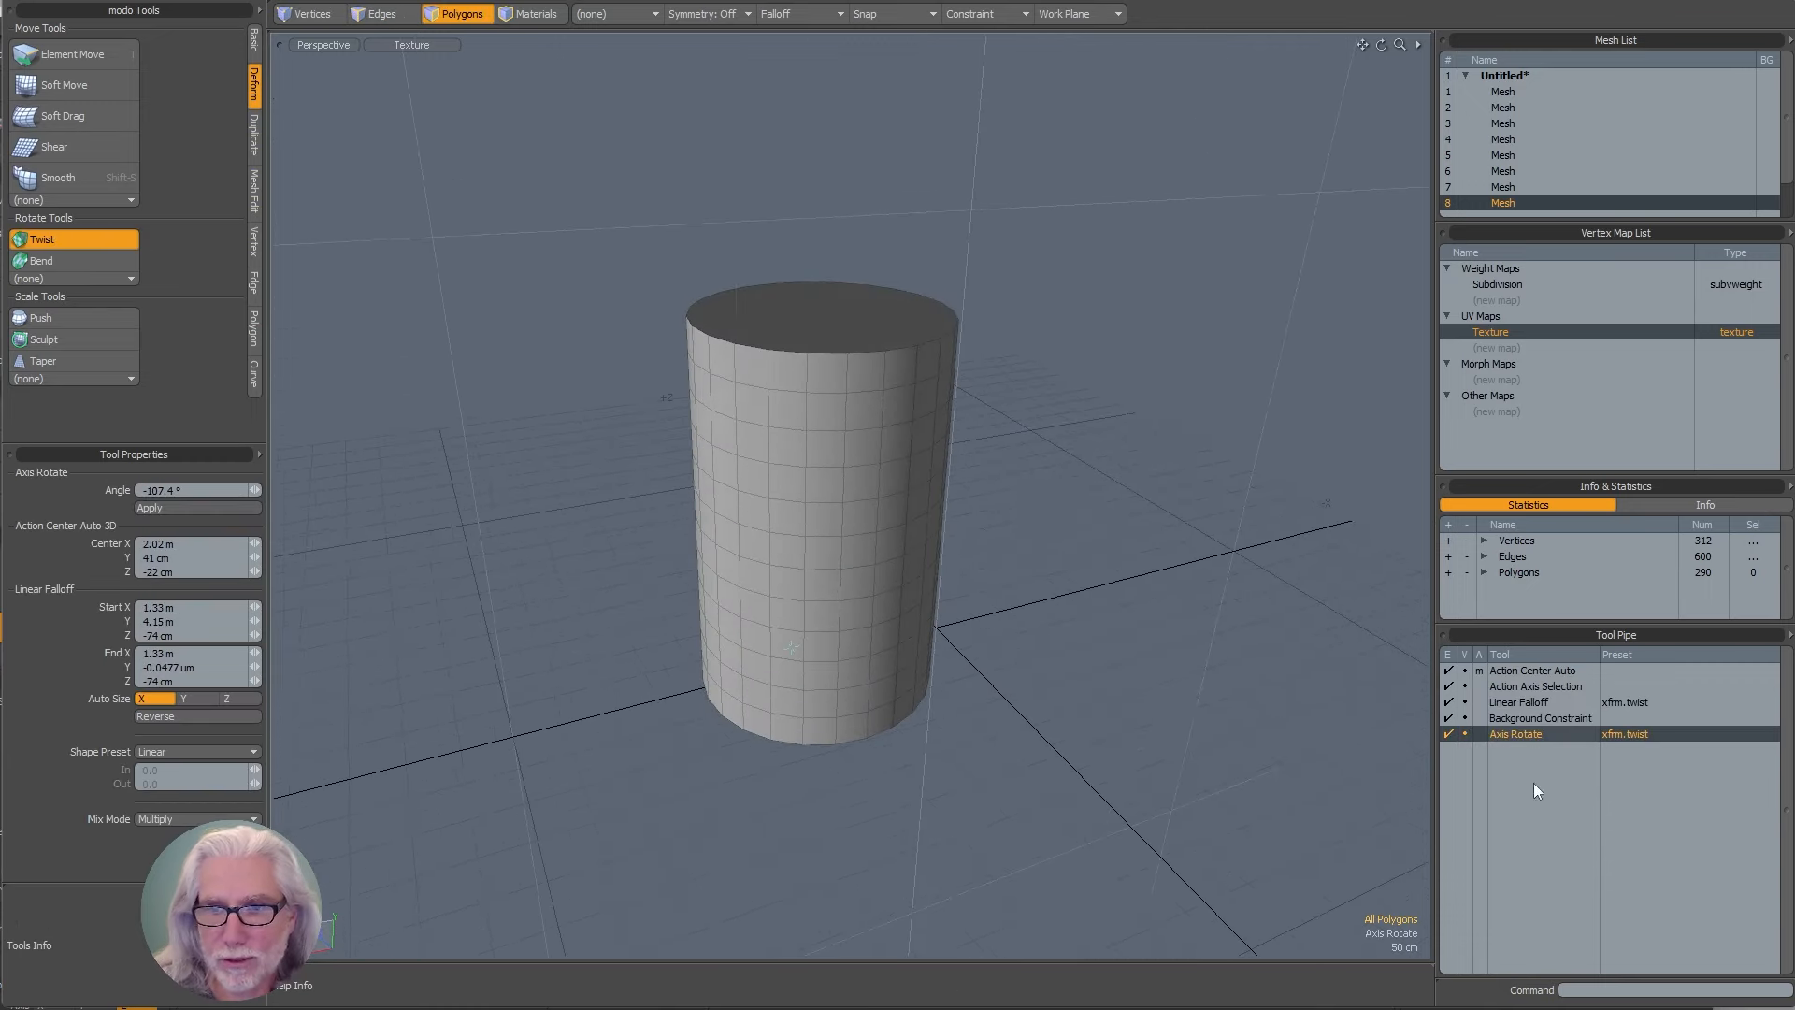
- Expand the Command History above the command line and drop the active deform tool
{"action": "left_click", "coordinate": [1482, 976]}
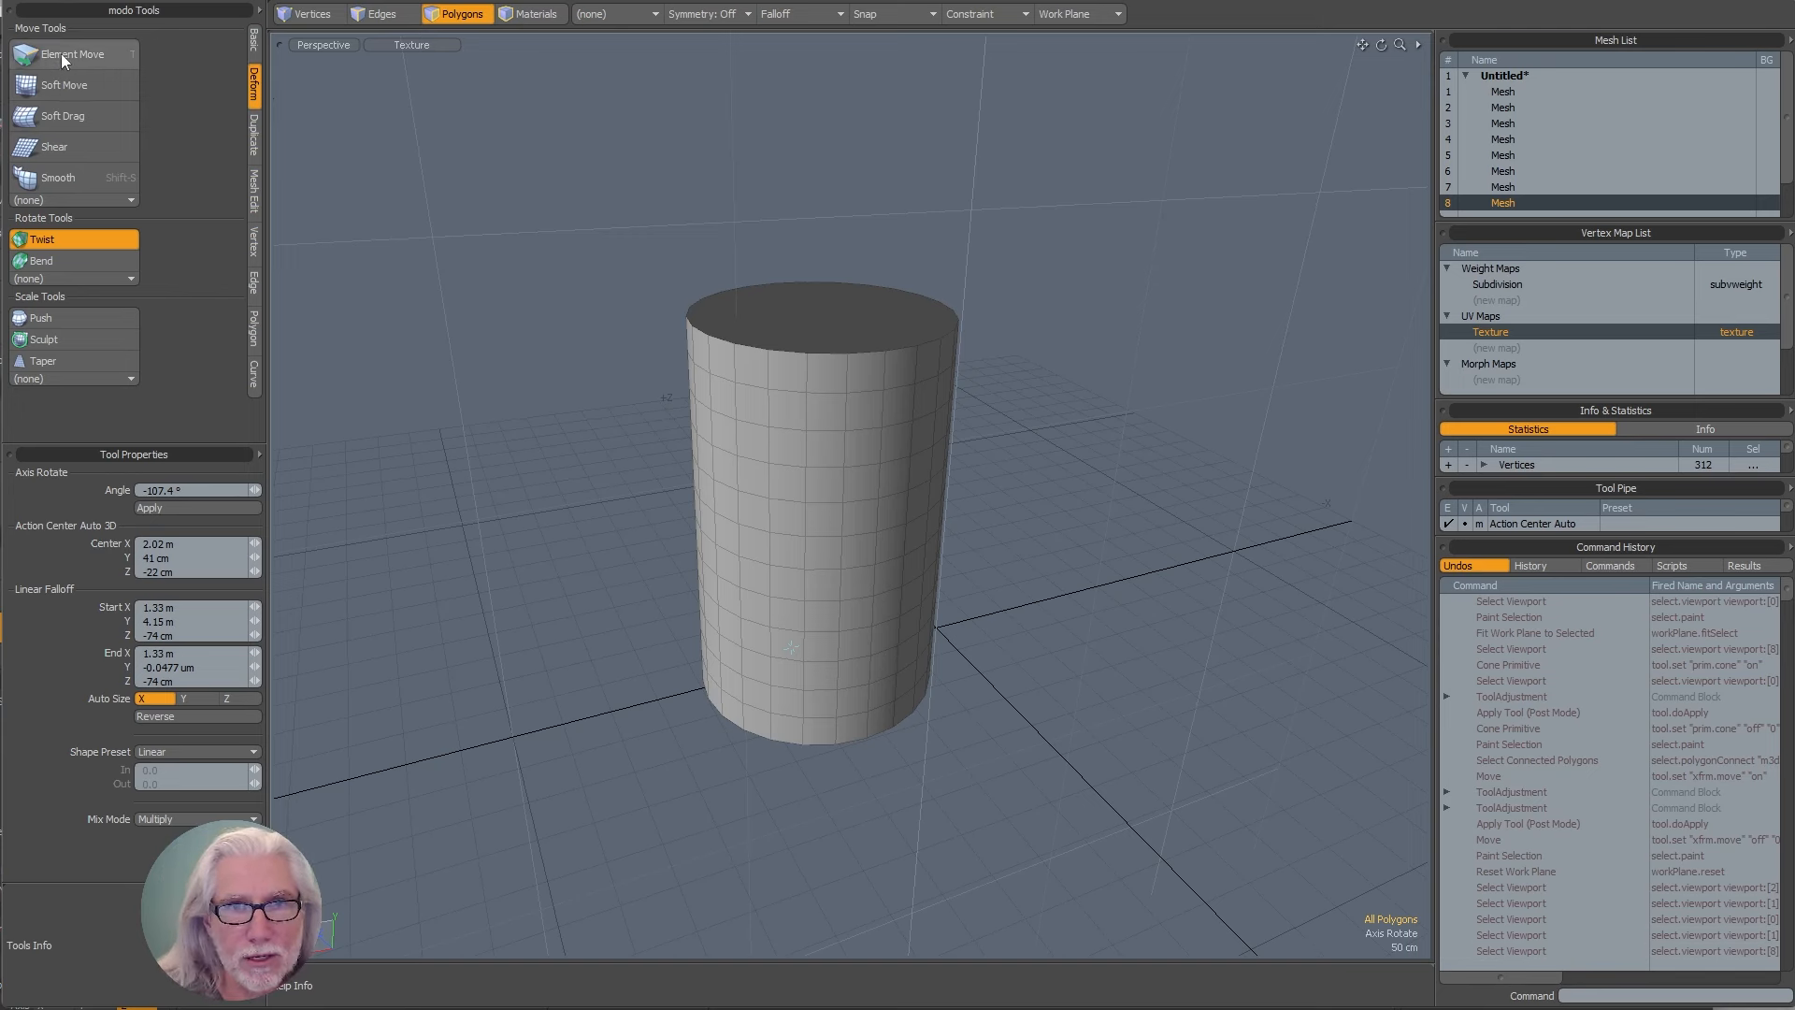
{"action": "left_click", "coordinate": [54, 147]}
{"action": "left_click", "coordinate": [1189, 638]}
{"action": "key", "text": "q"}
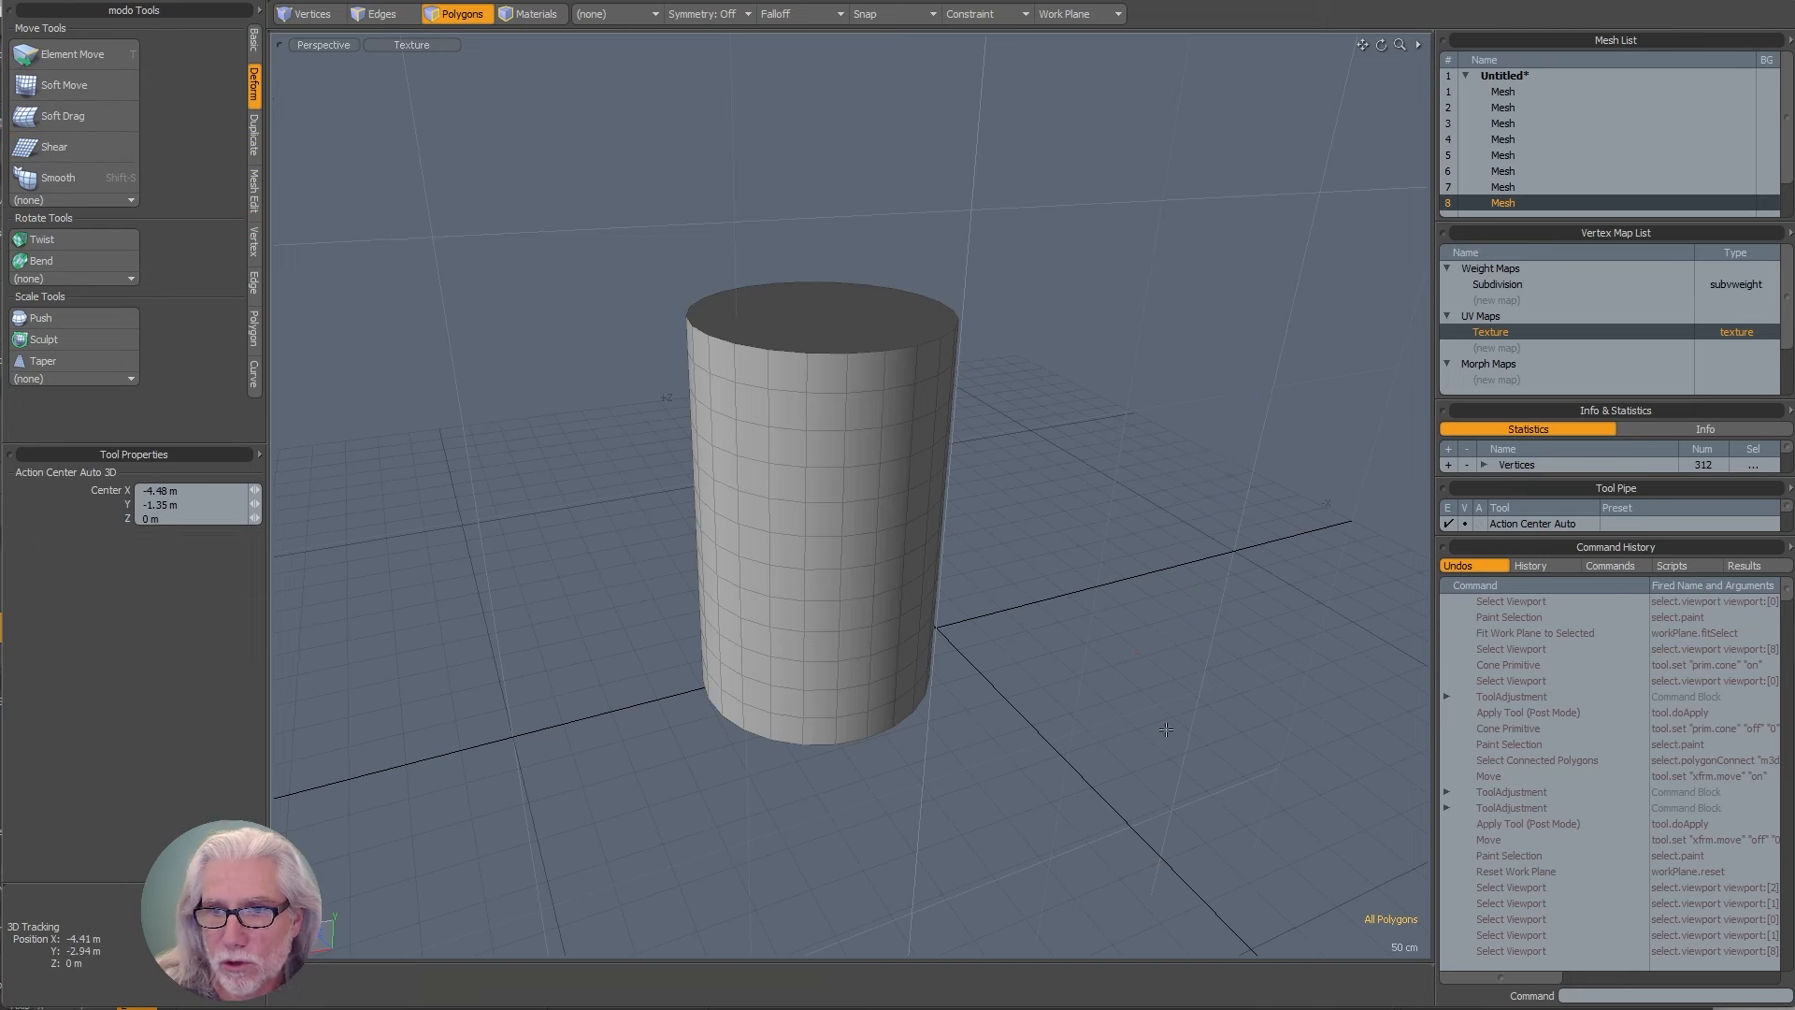
- Fire the Torus Primitive "on" and "off" commands from the undo list of the Command History
{"action": "left_click", "coordinate": [1506, 950]}
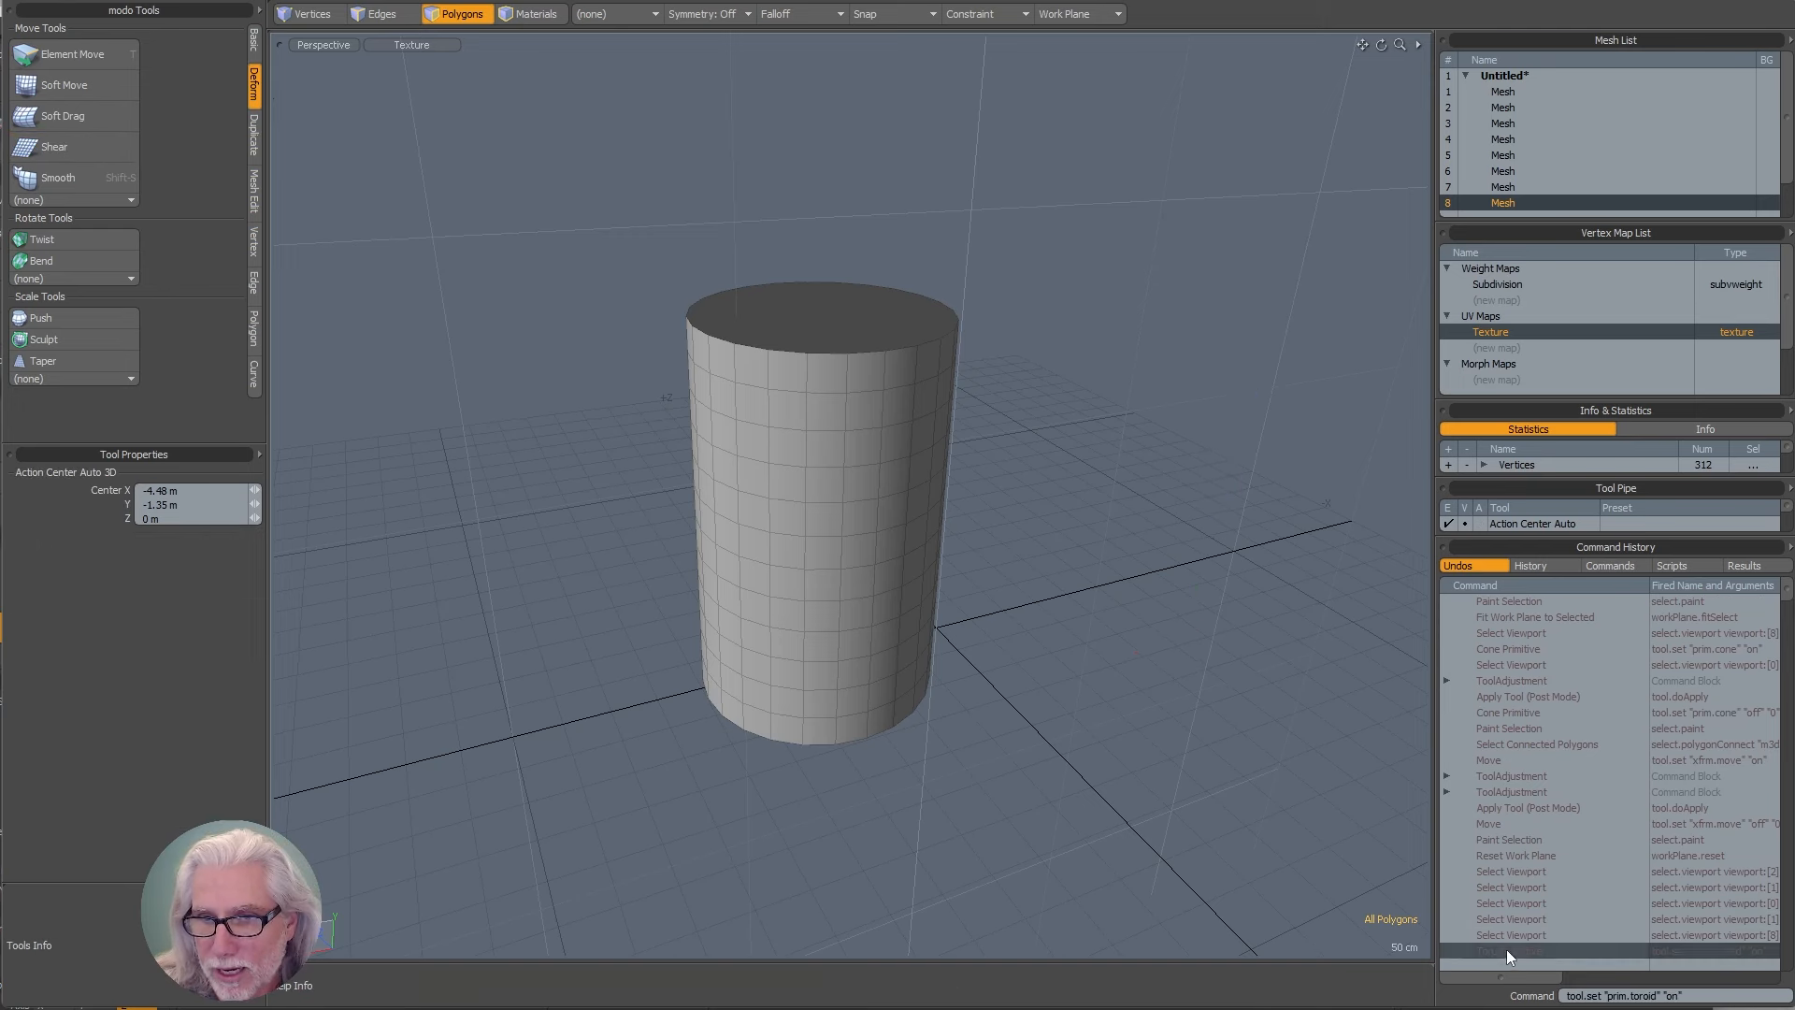
{"action": "left_click", "coordinate": [1703, 996]}
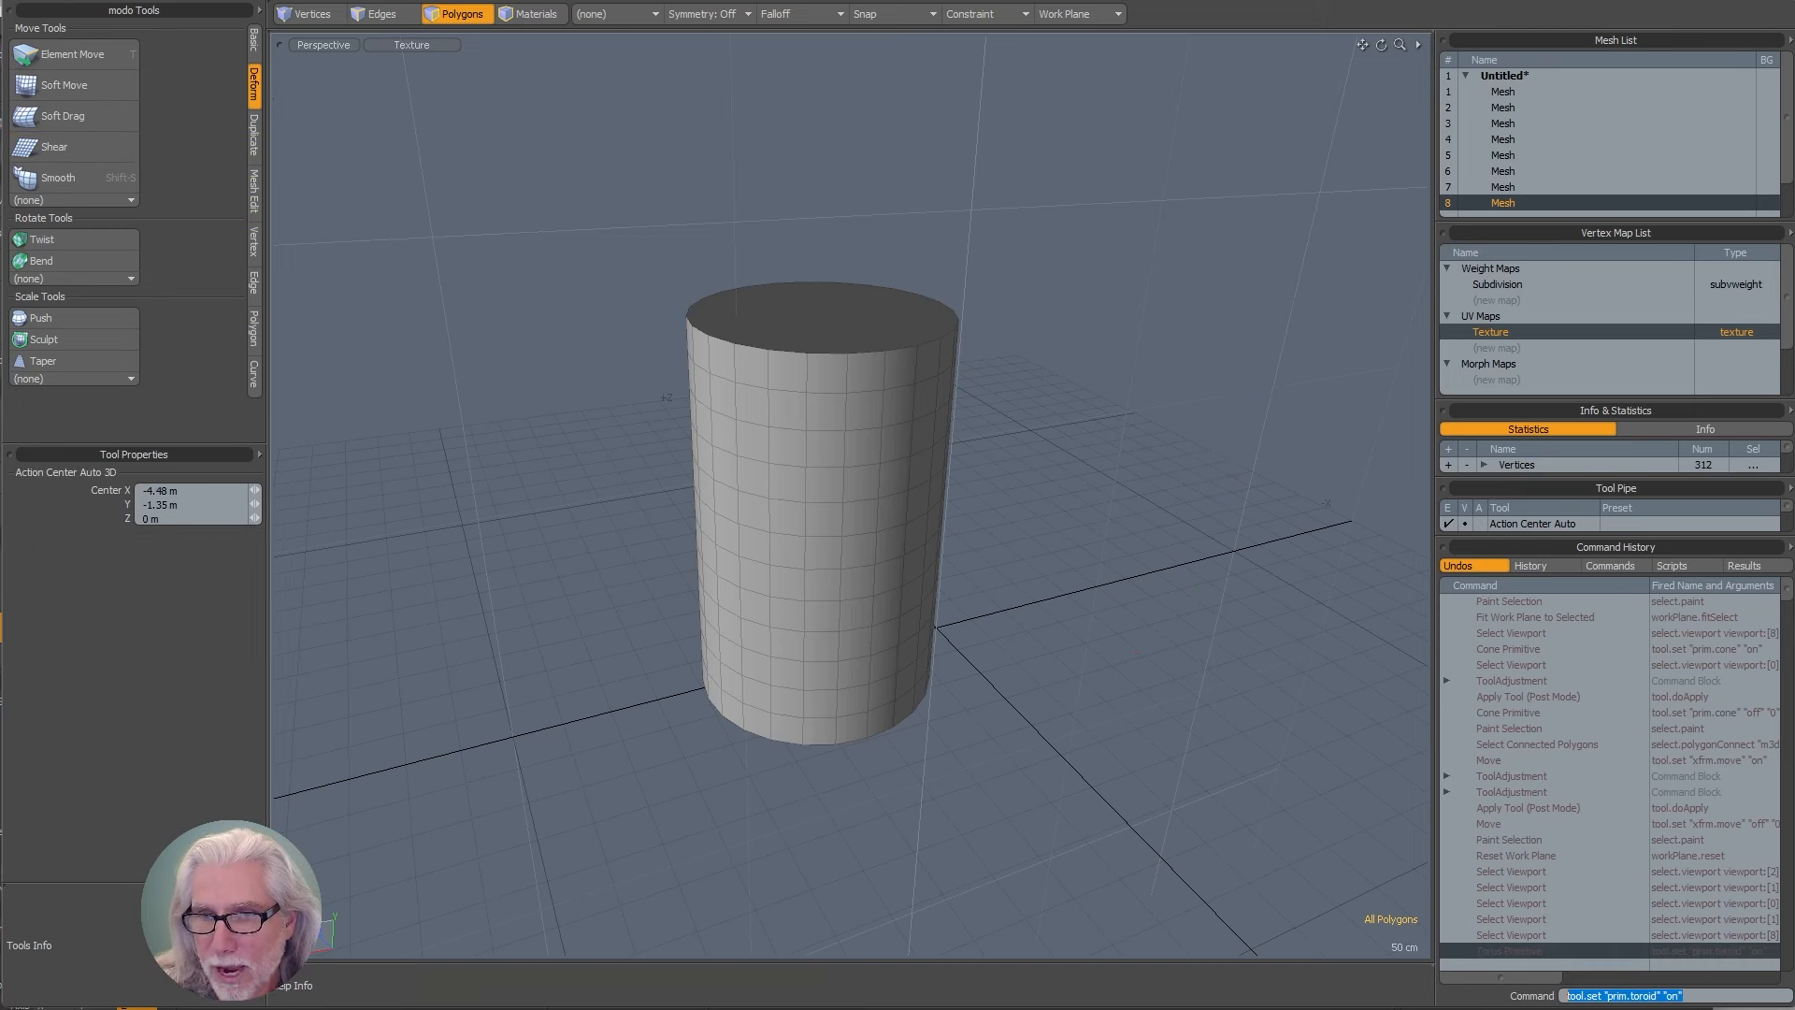
{"action": "double_click", "coordinate": [1500, 949]}
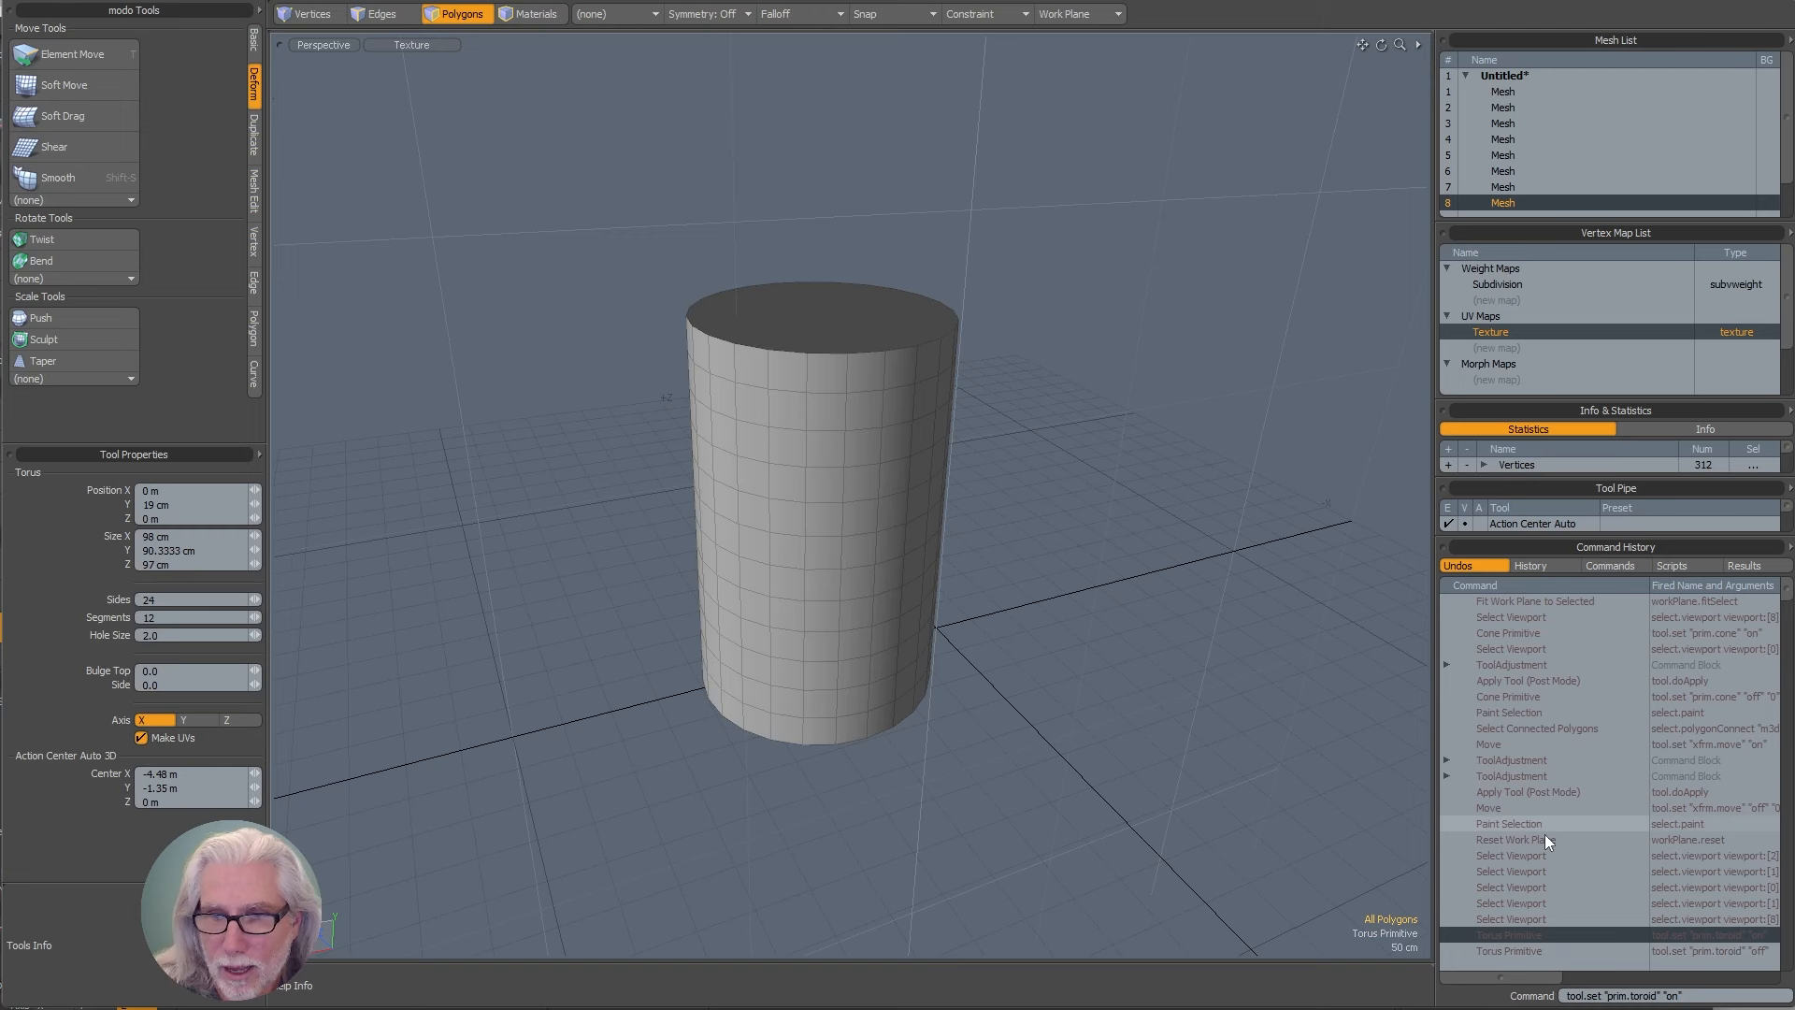
{"action": "double_click", "coordinate": [1505, 950]}
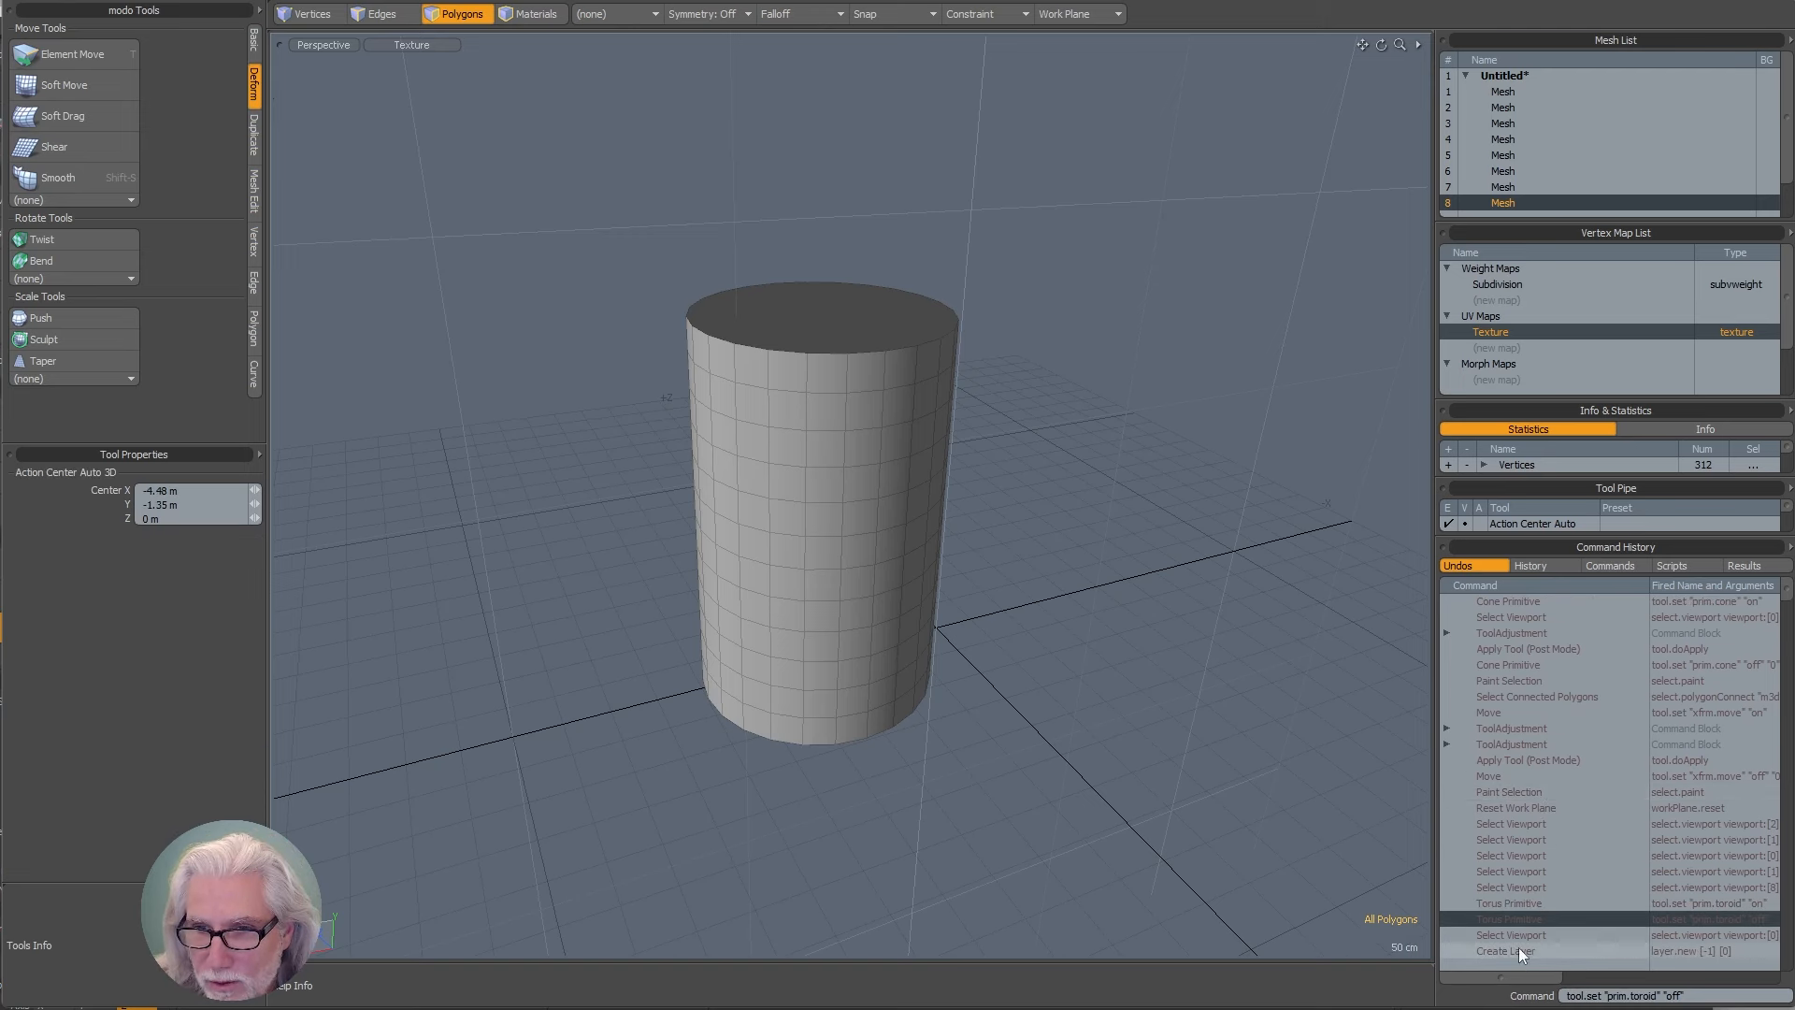
- Open the key assignment dialog for the Torus Primitive "on" command and dismiss it without assigning a key
{"action": "right_click", "coordinate": [1514, 903]}
{"action": "left_click", "coordinate": [1511, 937]}
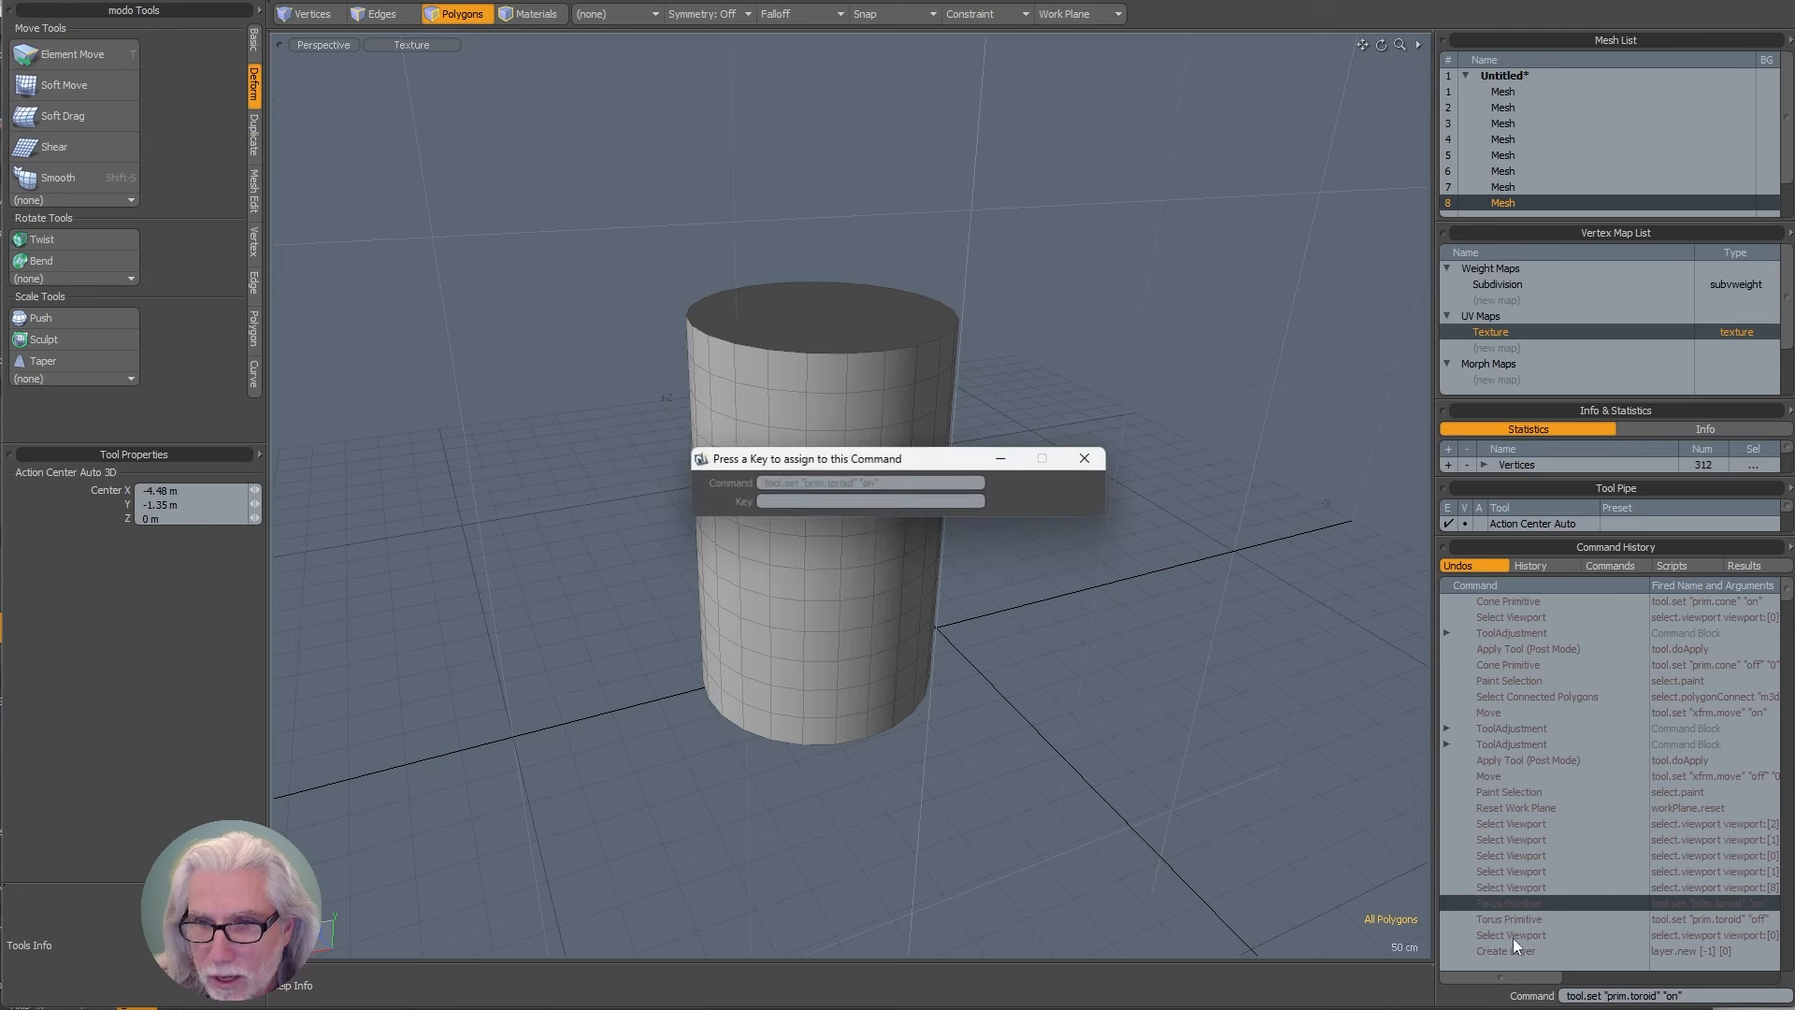
{"action": "left_click", "coordinate": [1084, 458]}
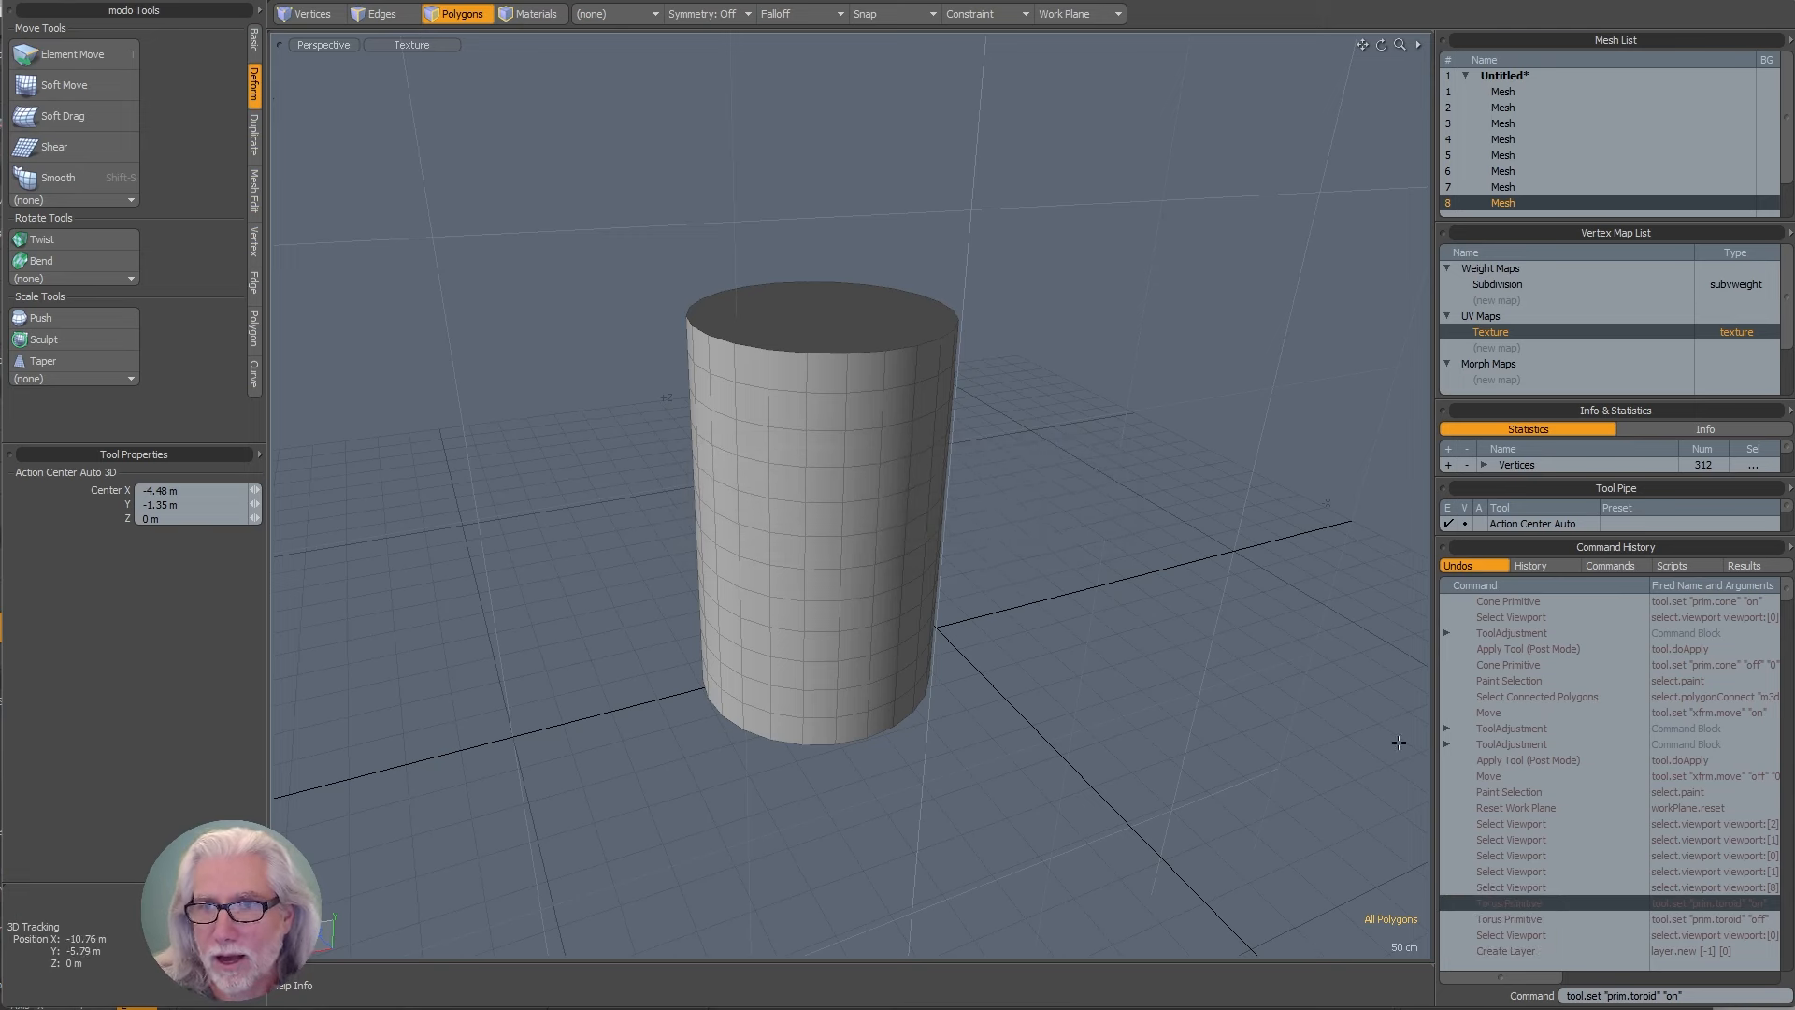
- Examine the History, Commands, Scripts and Results lists of the Command History, return to Undos, and collapse the history
{"action": "left_click", "coordinate": [1541, 565]}
{"action": "left_click", "coordinate": [1610, 563]}
{"action": "left_click", "coordinate": [1683, 564]}
{"action": "left_click", "coordinate": [1746, 566]}
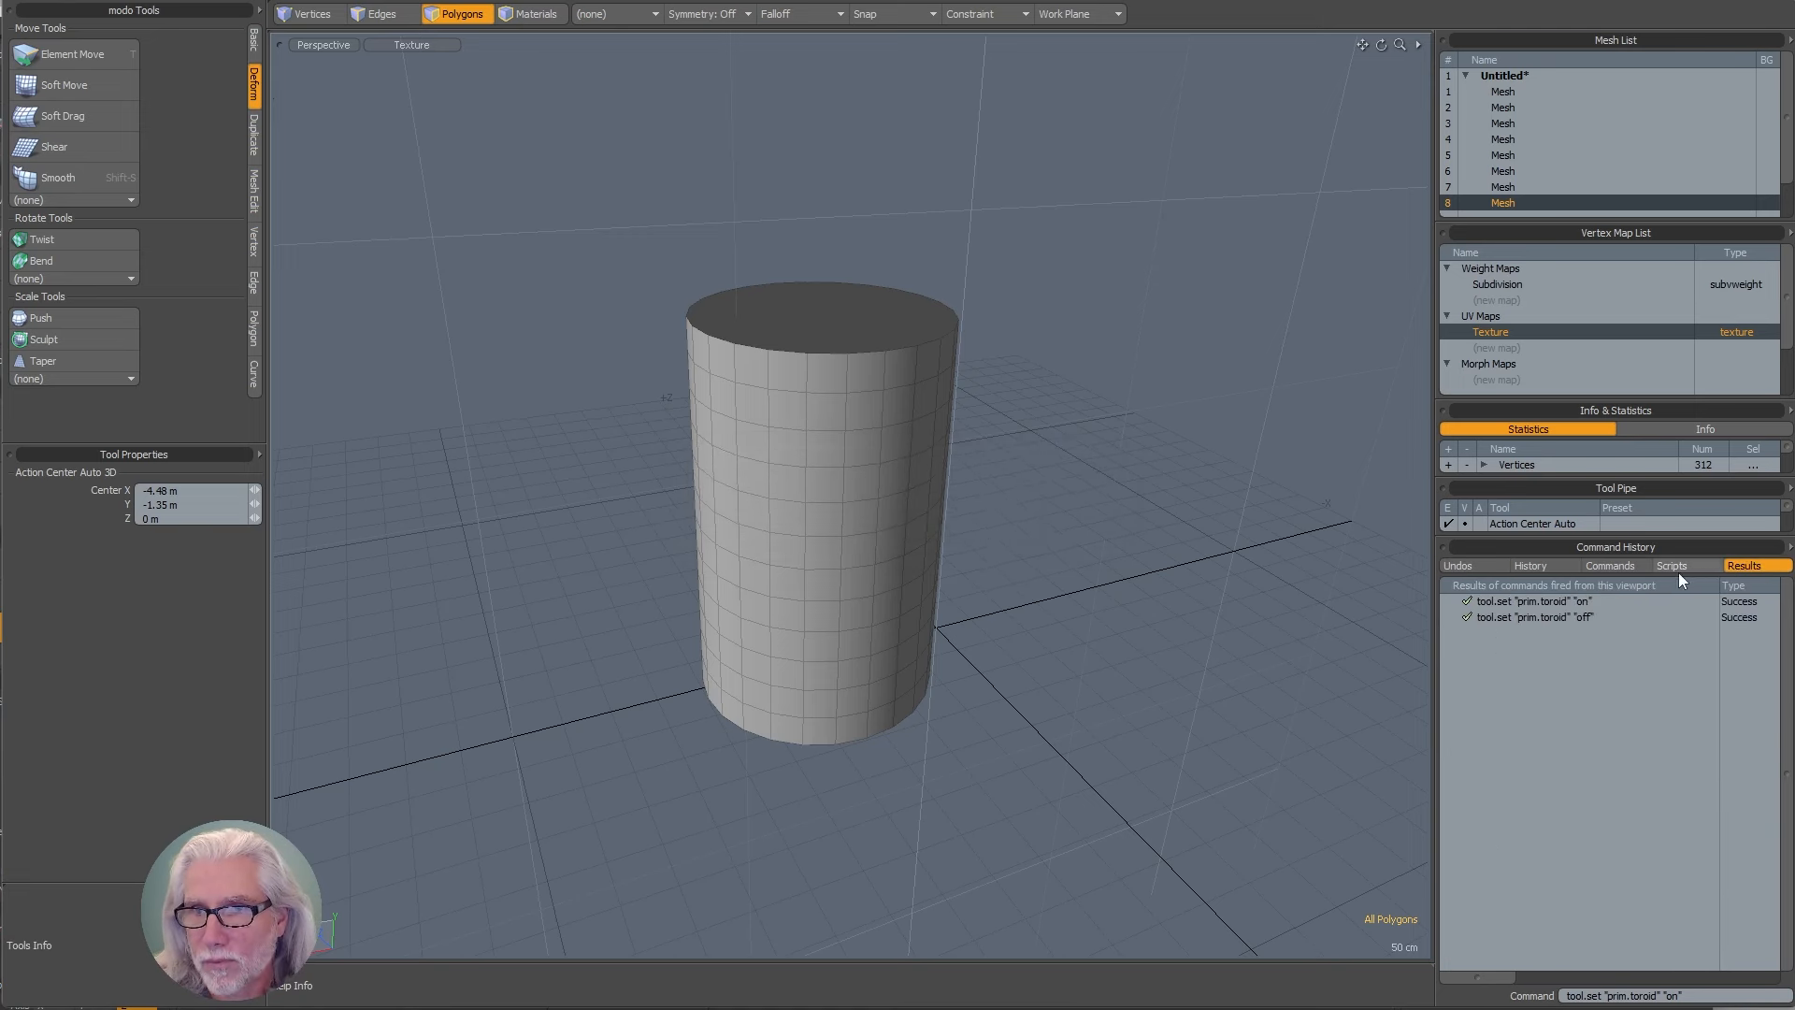
{"action": "left_click", "coordinate": [1672, 570]}
{"action": "left_click", "coordinate": [1640, 569]}
{"action": "left_click", "coordinate": [1517, 565]}
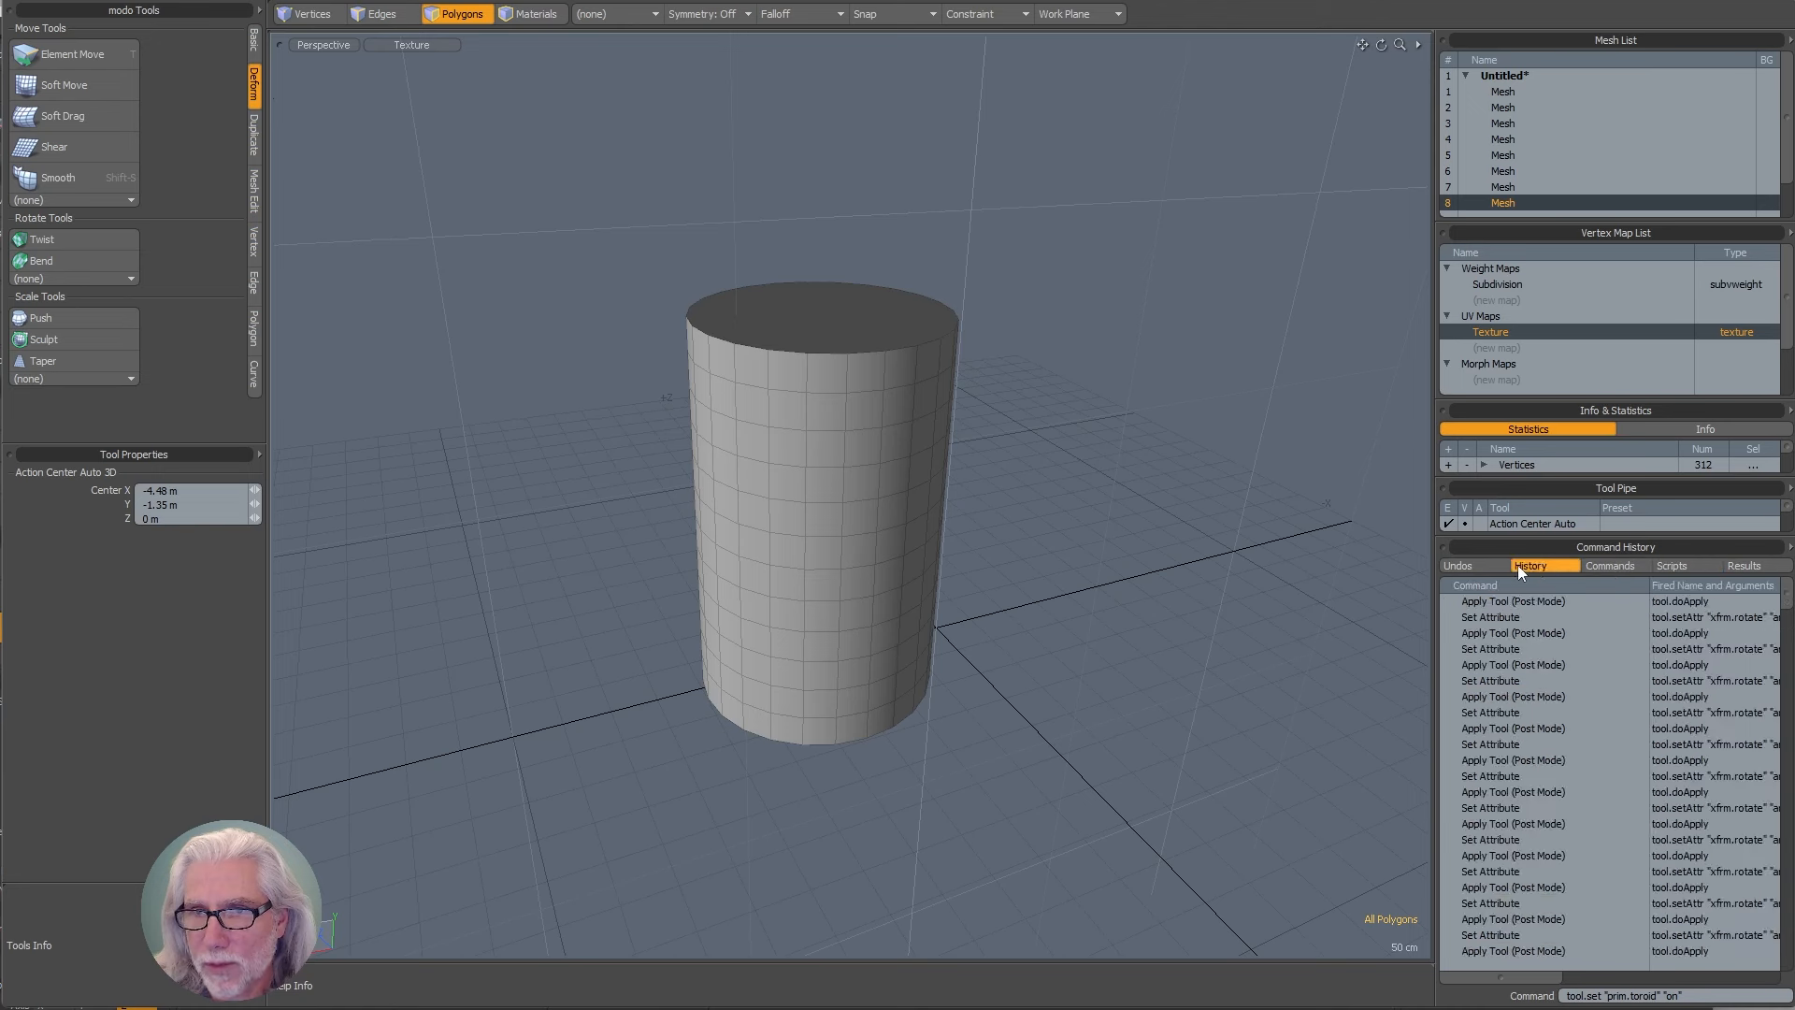
{"action": "left_click", "coordinate": [1463, 565]}
{"action": "left_click_drag", "start_coordinate": [1530, 536], "coordinate": [1579, 944]}
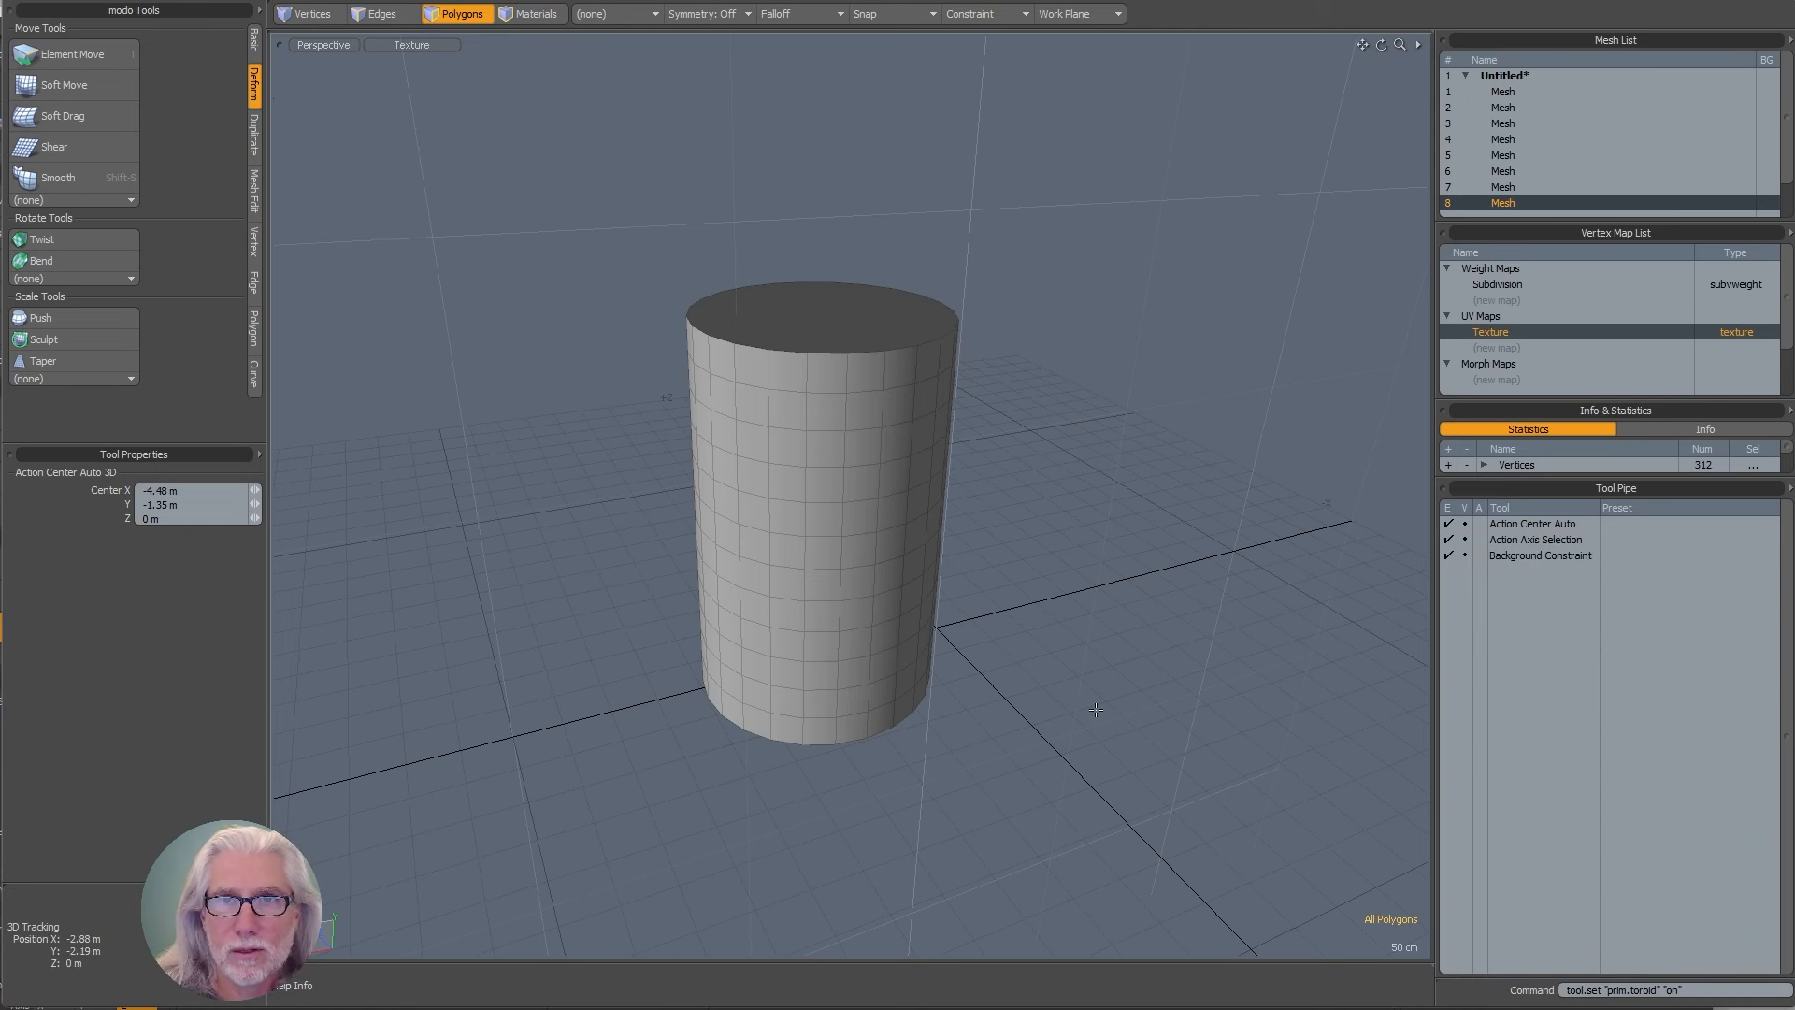
- Examine the work plane, action center and falloff options in the early modo, dropping the Taper tool in current Modo
{"action": "left_click", "coordinate": [1075, 14]}
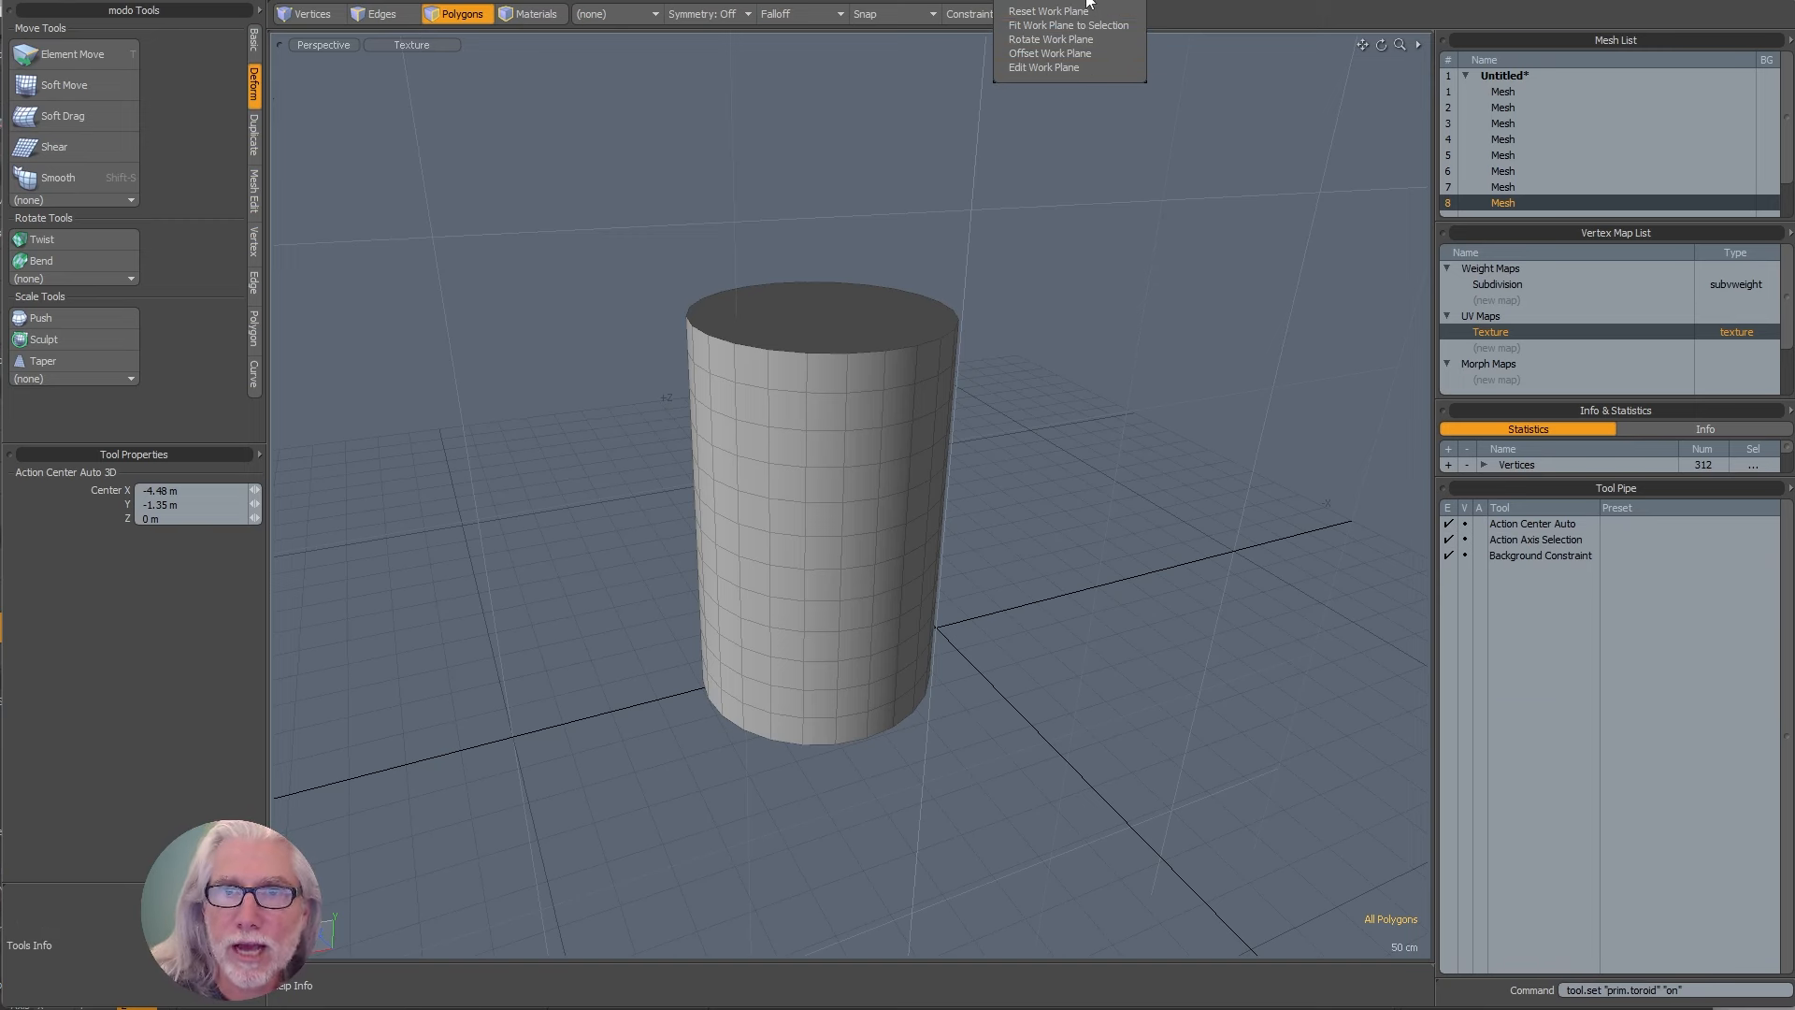
{"action": "left_click", "coordinate": [1090, 182]}
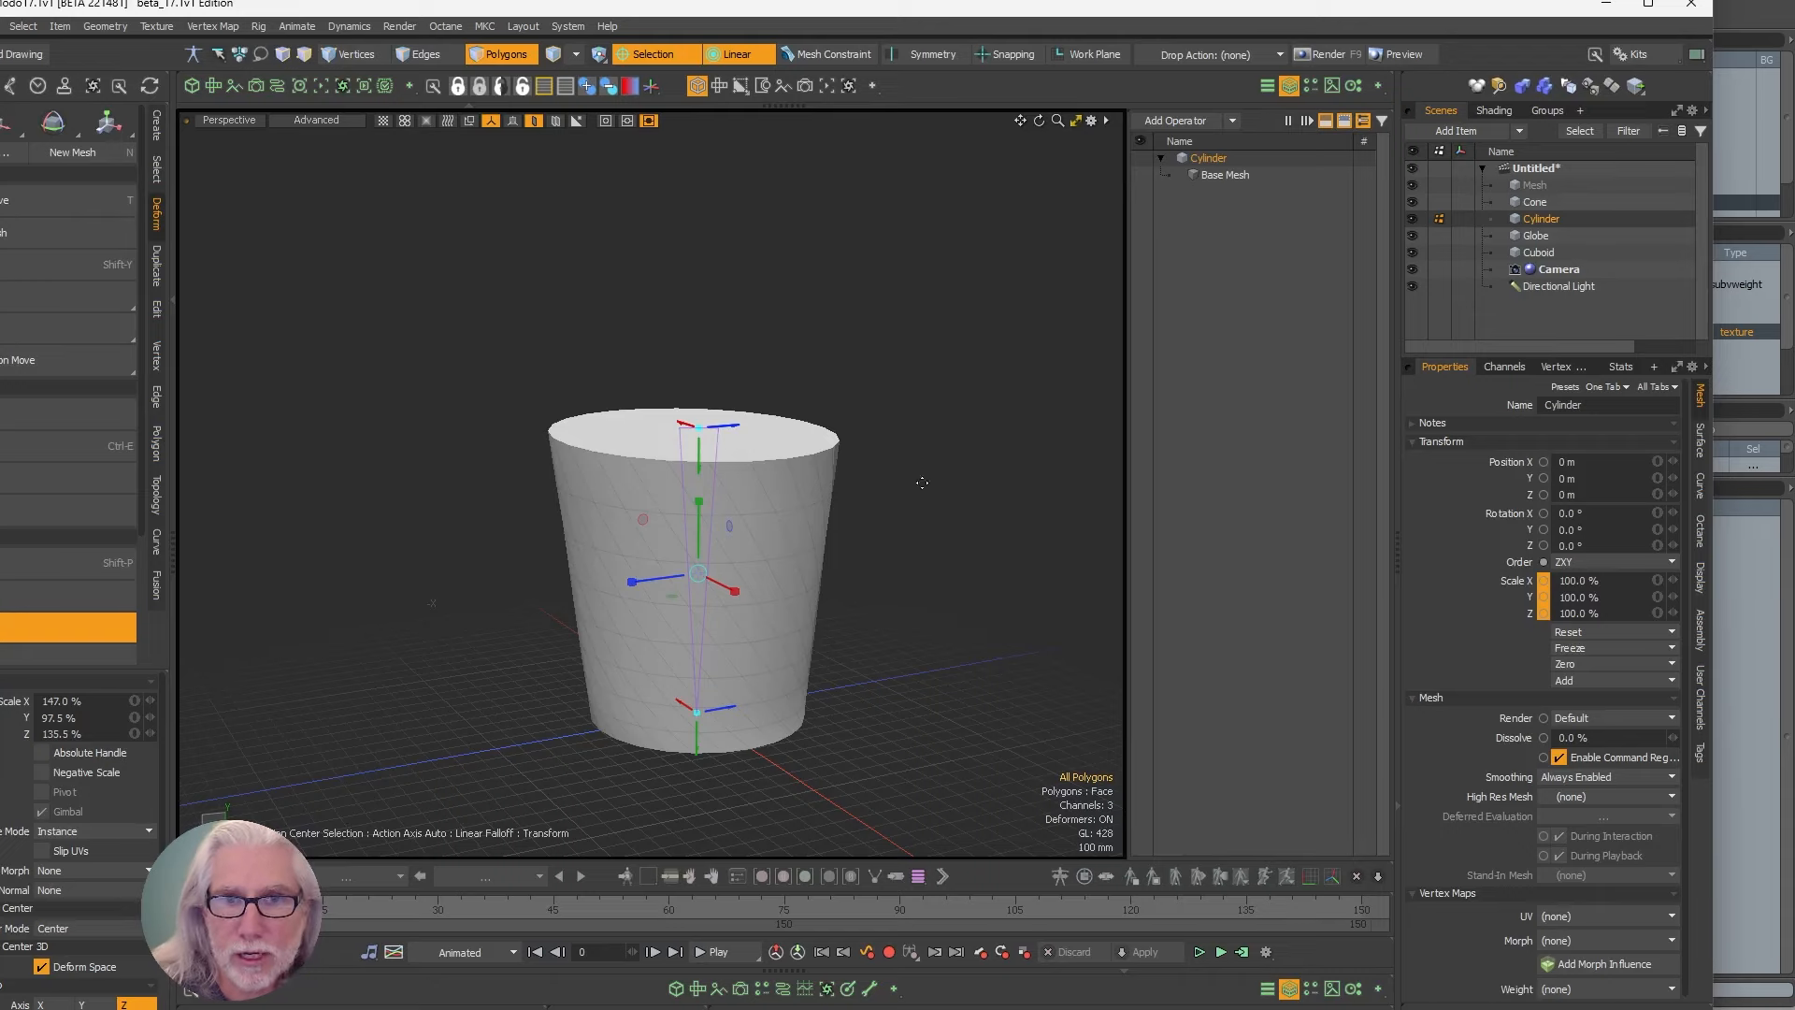
{"action": "key", "text": "space"}
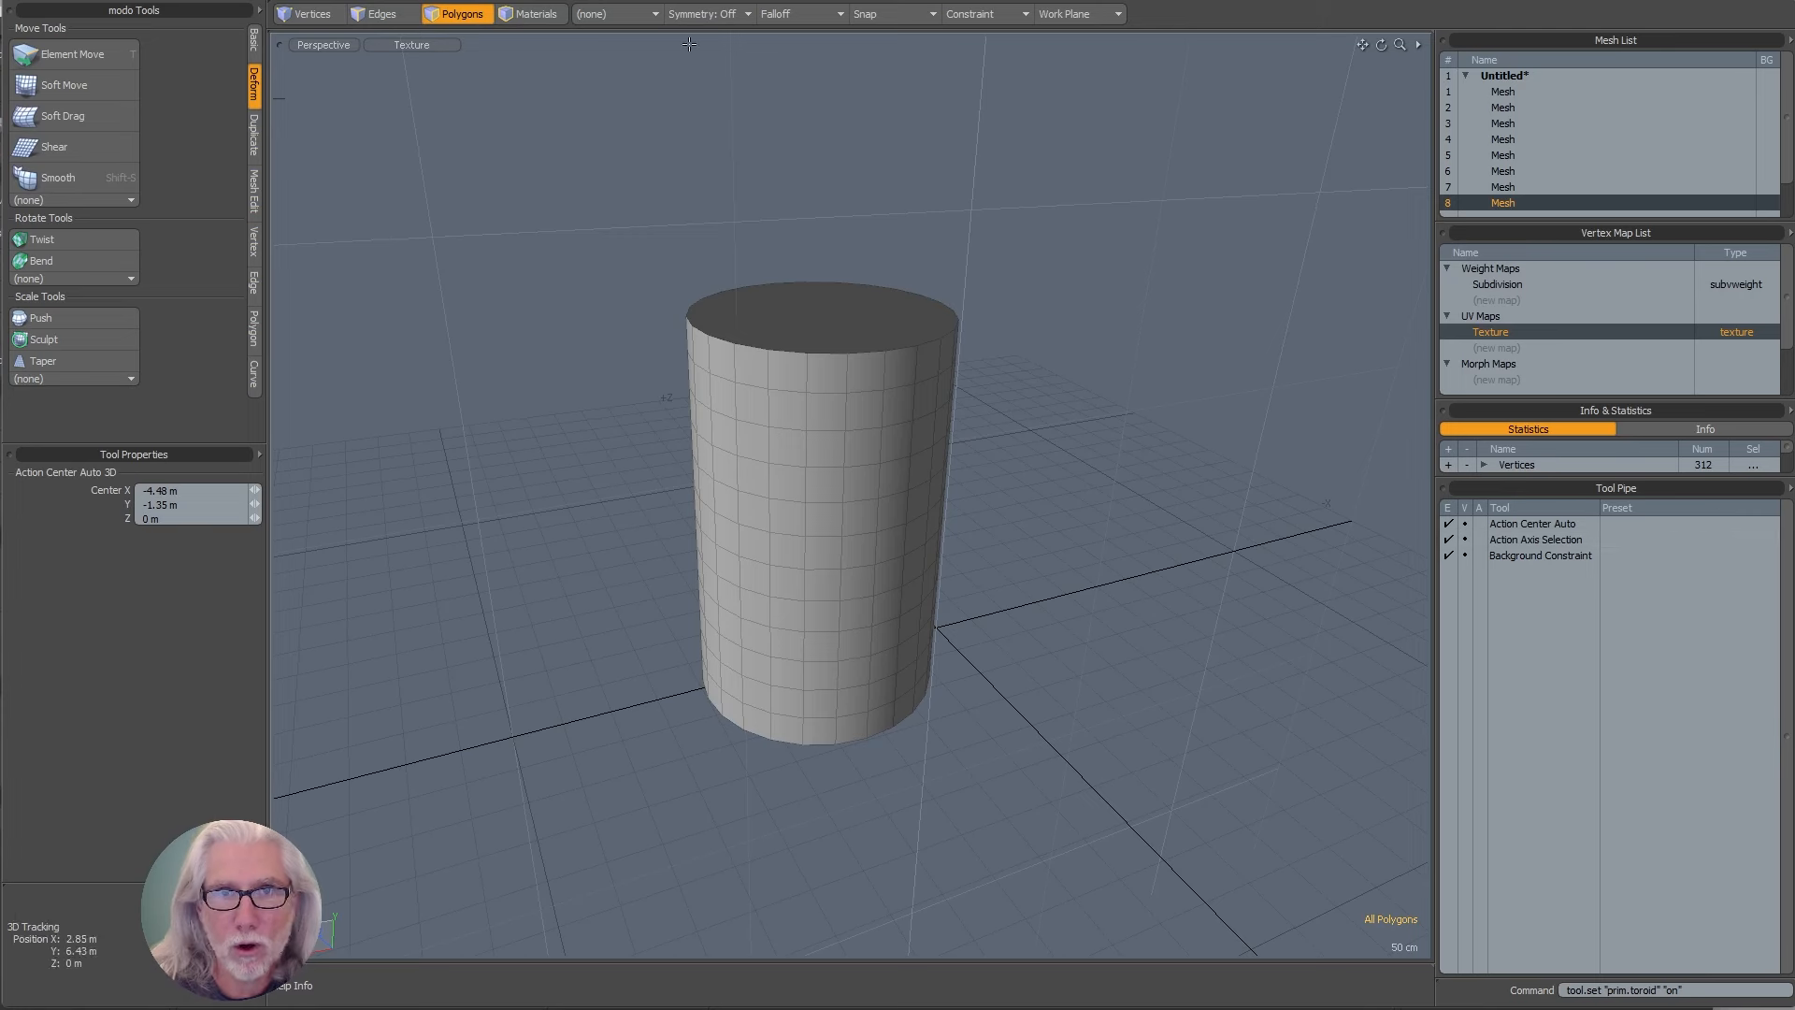
{"action": "left_click", "coordinate": [604, 12]}
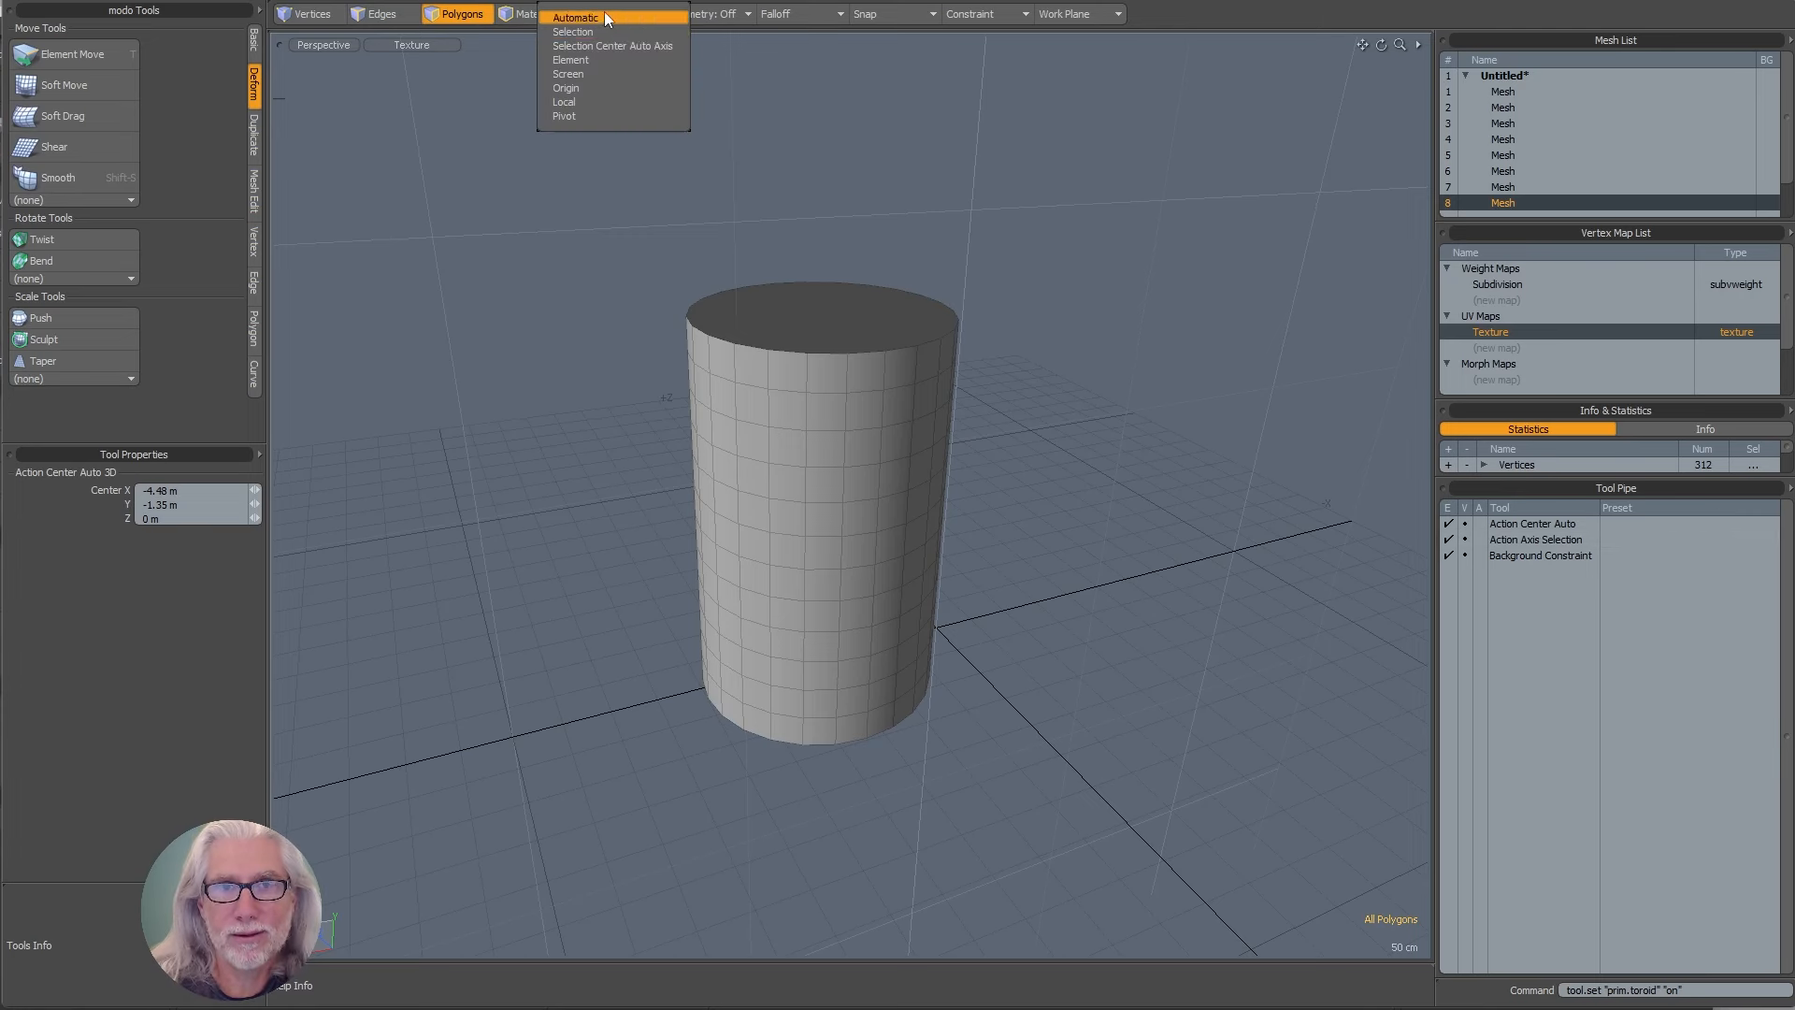
{"action": "left_click", "coordinate": [777, 13]}
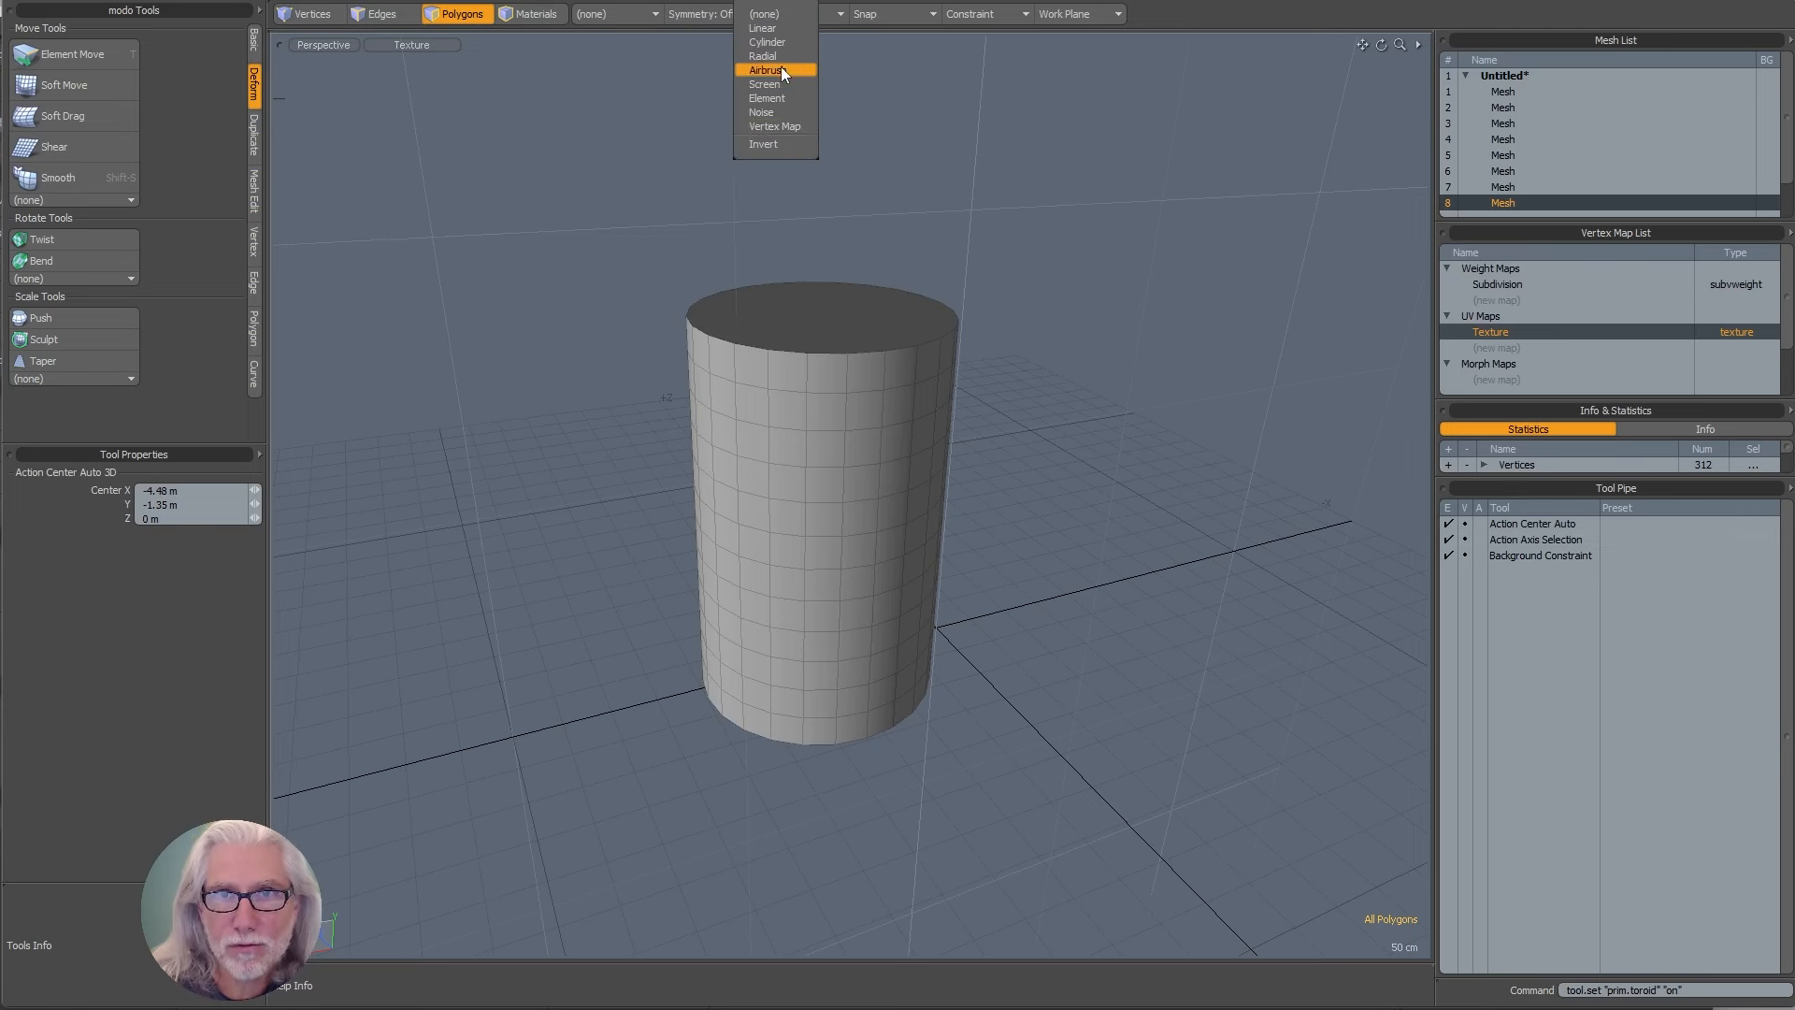
{"action": "left_click", "coordinate": [1071, 13]}
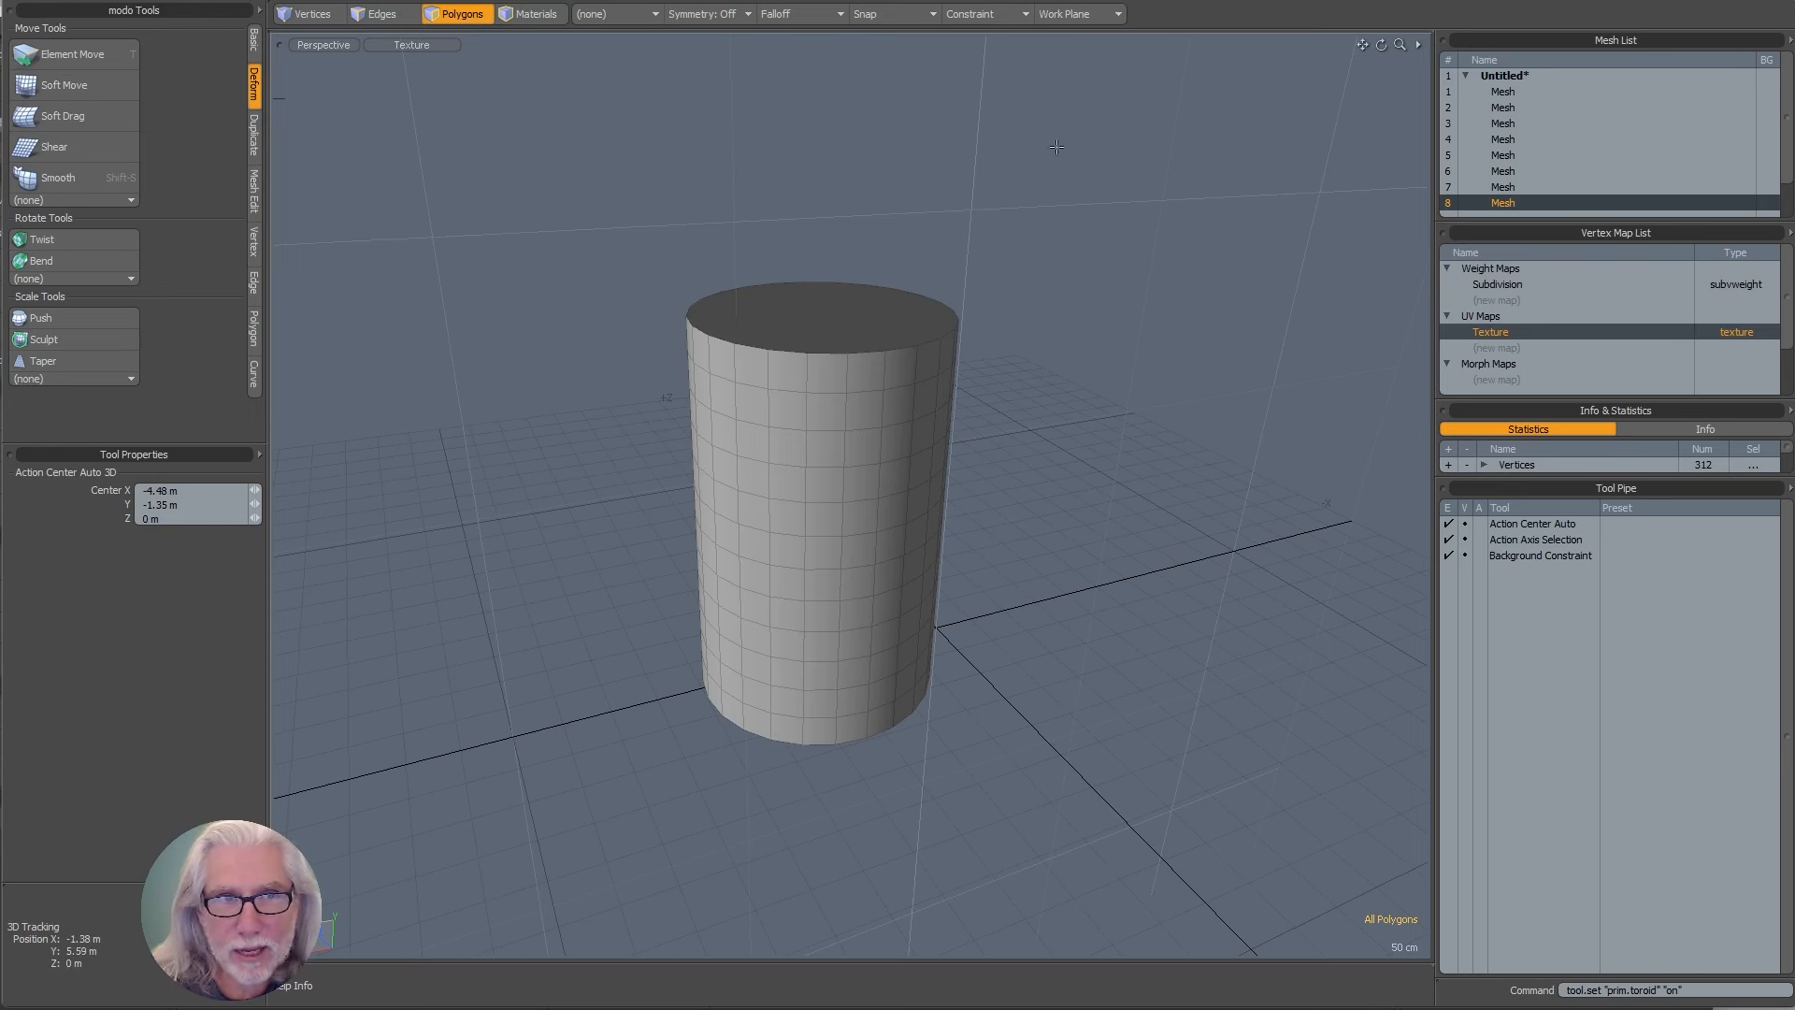
- Draw a cube primitive beside the cylinder and drop the Cube tool
{"action": "left_click", "coordinate": [252, 47]}
{"action": "left_click", "coordinate": [23, 61]}
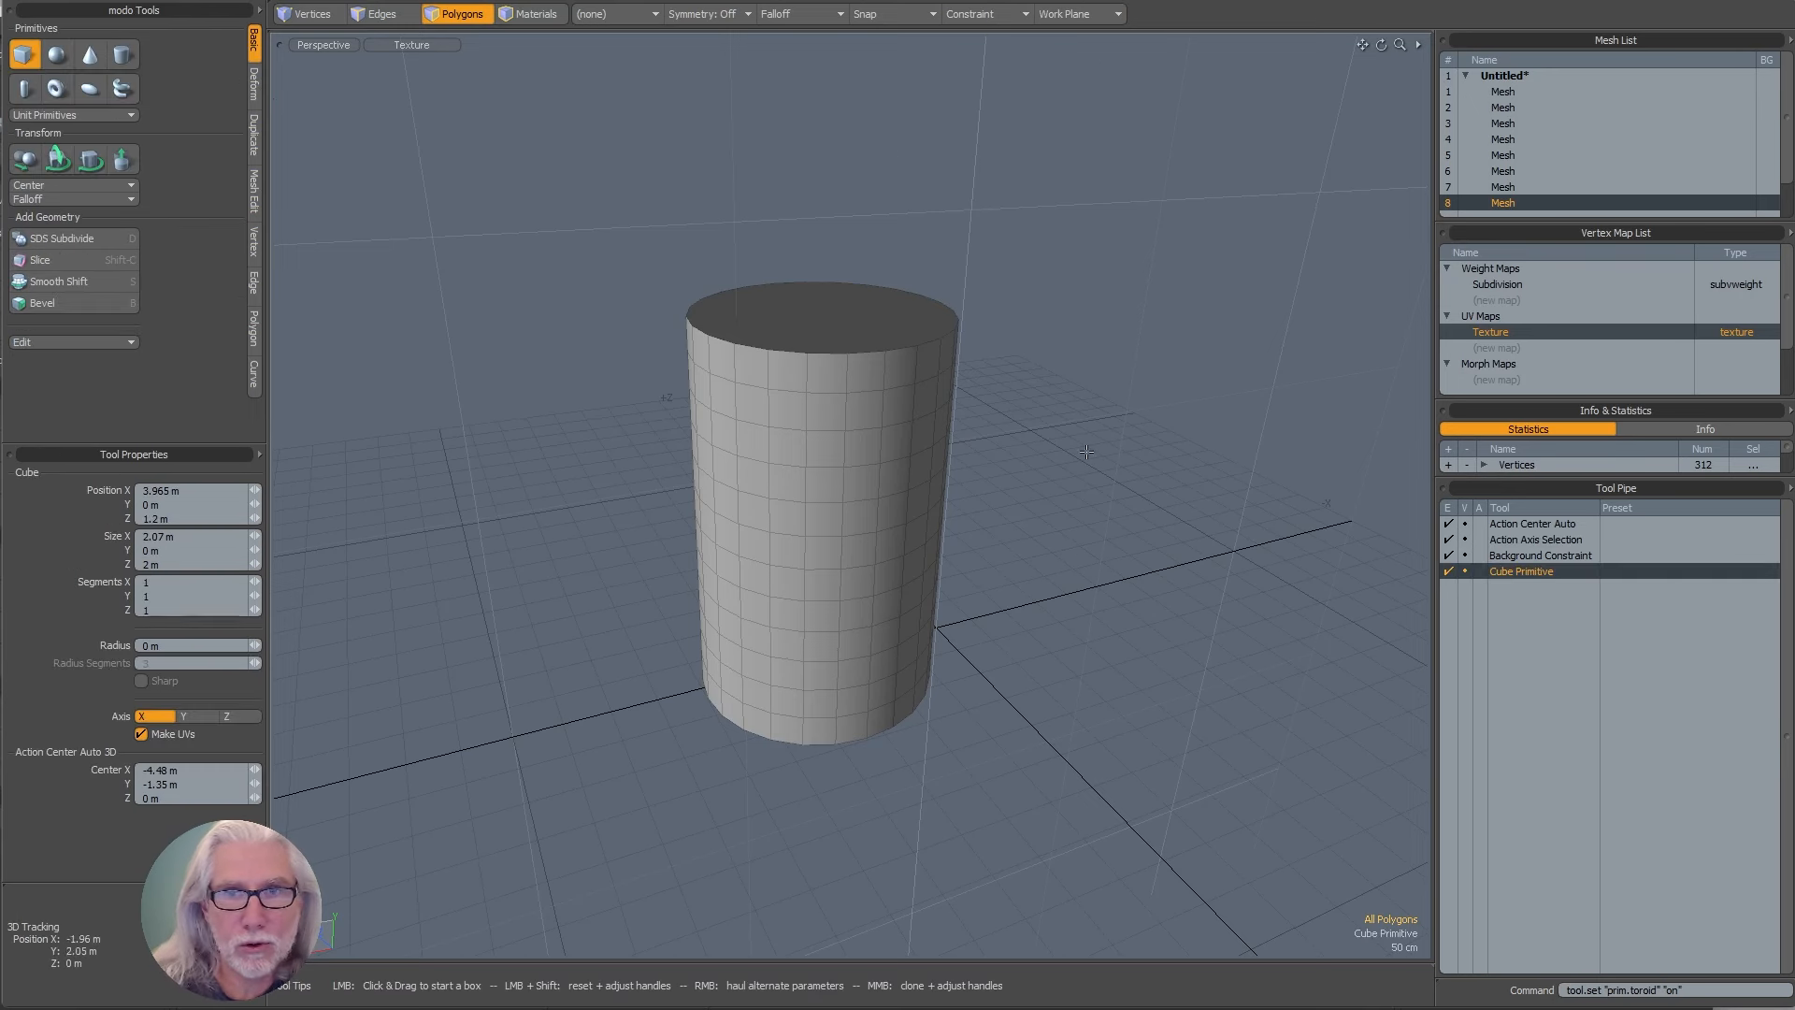
{"action": "left_click_drag", "start_coordinate": [1057, 662], "coordinate": [870, 633]}
{"action": "key", "text": "space"}
- Move the cube and cylinder together, hauling to an offset of about -1.84 m in X and -1.68 m in Y
{"action": "scroll", "coordinate": [870, 633], "scroll_direction": "down", "scroll_amount": 3}
{"action": "key", "text": "w"}
{"action": "left_click_drag", "start_coordinate": [730, 612], "coordinate": [763, 550]}
{"action": "left_click_drag", "start_coordinate": [768, 162], "coordinate": [812, 40]}
{"action": "left_click_drag", "start_coordinate": [768, 207], "coordinate": [643, 406]}
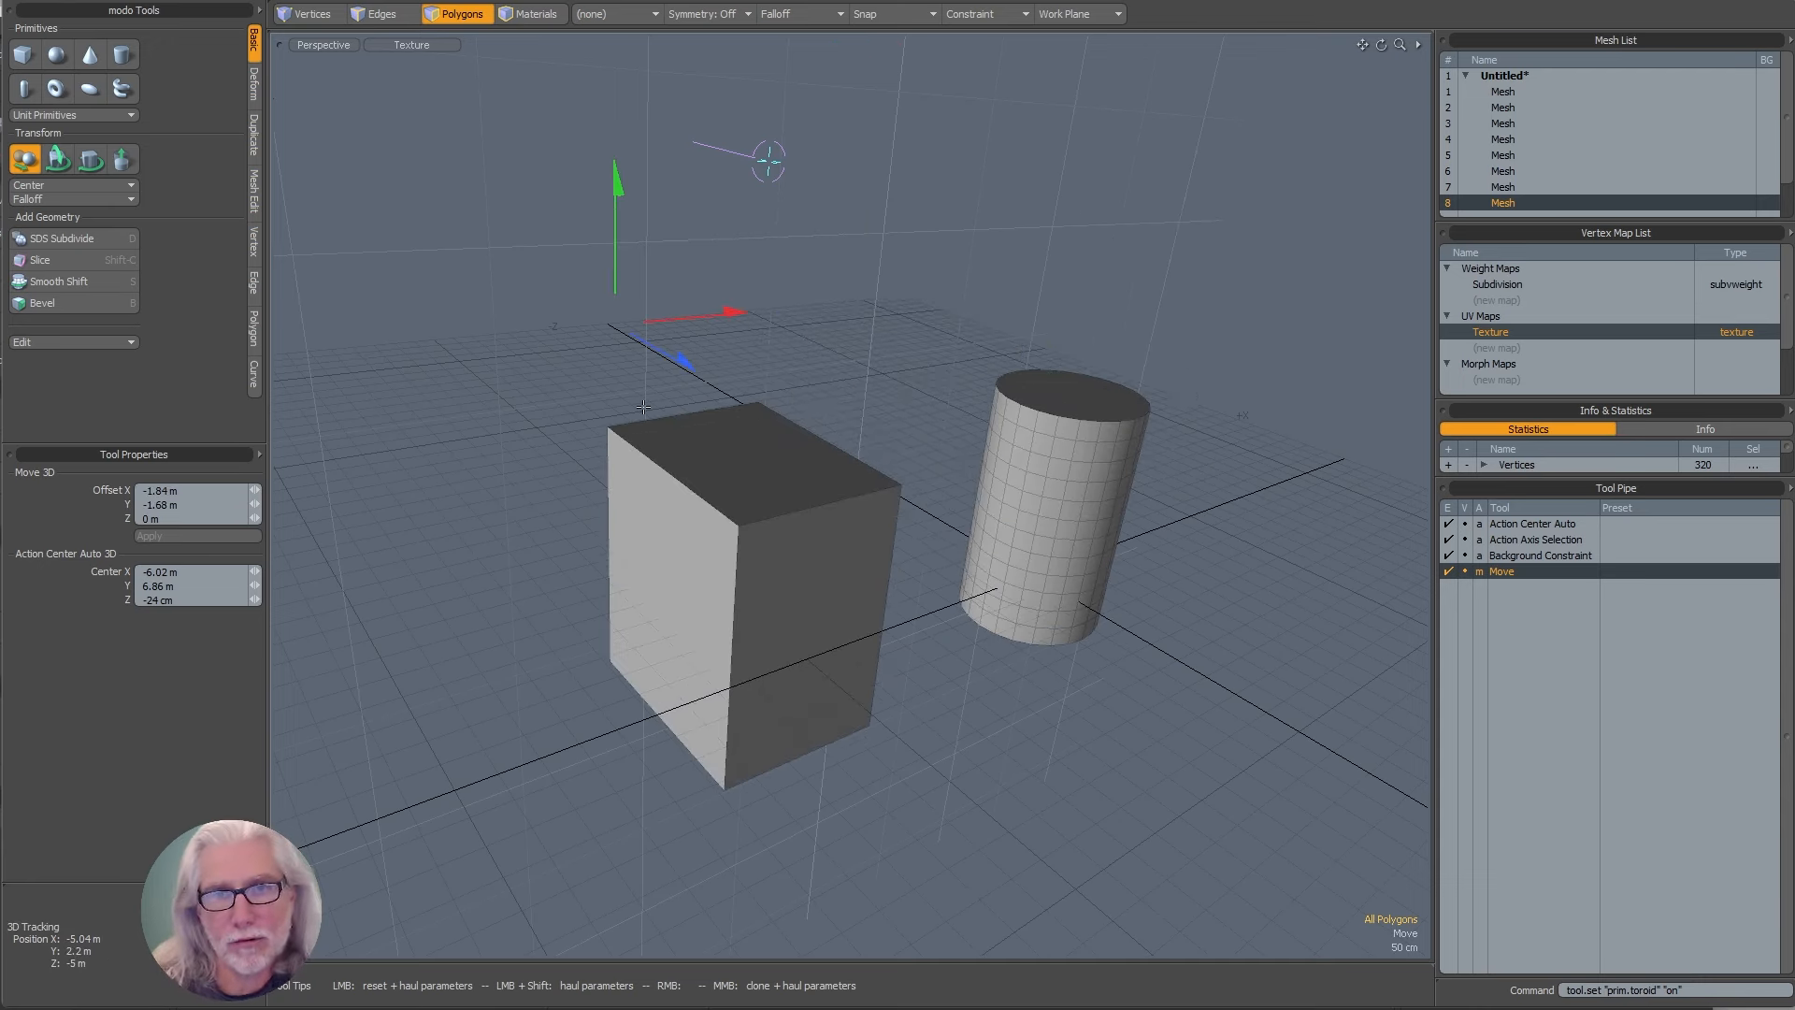
- Select all of the cylinder's connected polygons, move the cylinder farther from the cube, and clear the selection
{"action": "key", "text": "space"}
{"action": "double_click", "coordinate": [1013, 571]}
{"action": "key", "text": "w"}
{"action": "mouse_move", "coordinate": [991, 688]}
{"action": "left_mouse_down"}
{"action": "mouse_move", "coordinate": [1118, 622]}
{"action": "mouse_move", "coordinate": [486, 384]}
{"action": "mouse_move", "coordinate": [993, 656]}
{"action": "left_mouse_up"}
{"action": "key", "text": "space"}
{"action": "key", "text": "w"}
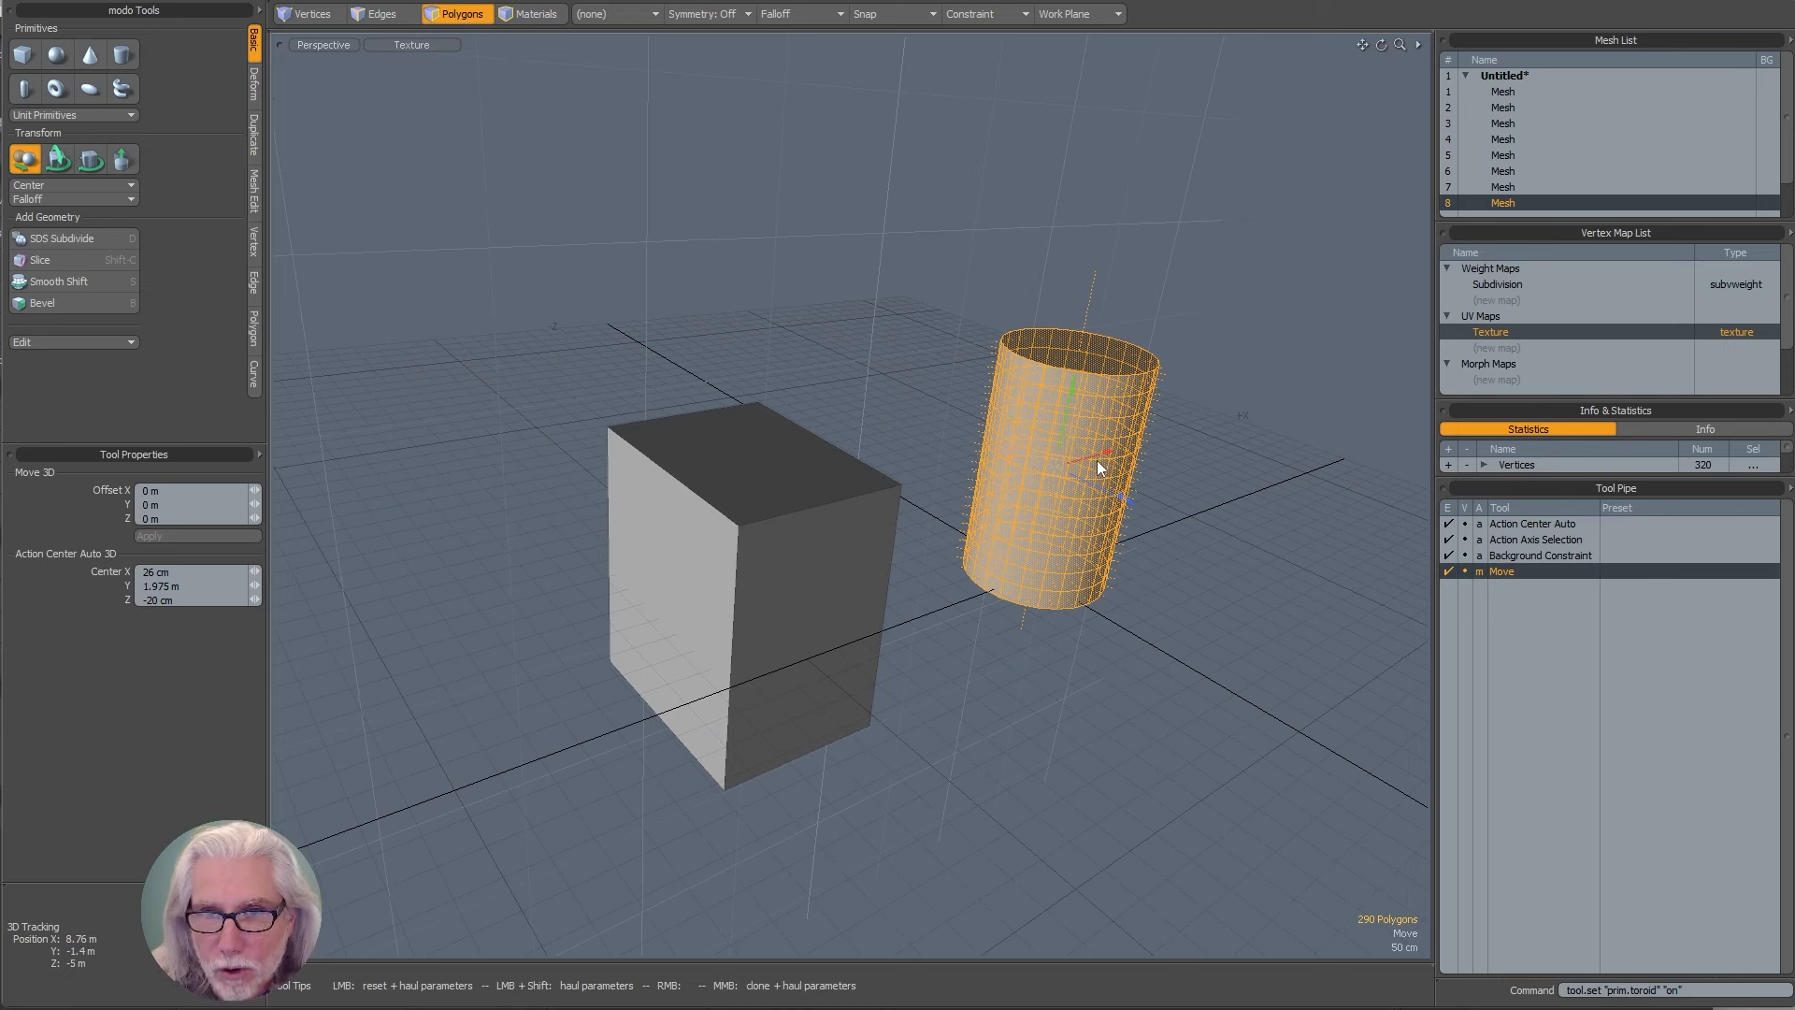
{"action": "left_click_drag", "start_coordinate": [1097, 460], "coordinate": [1205, 641]}
{"action": "key", "text": "space"}
{"action": "left_click", "coordinate": [1016, 732]}
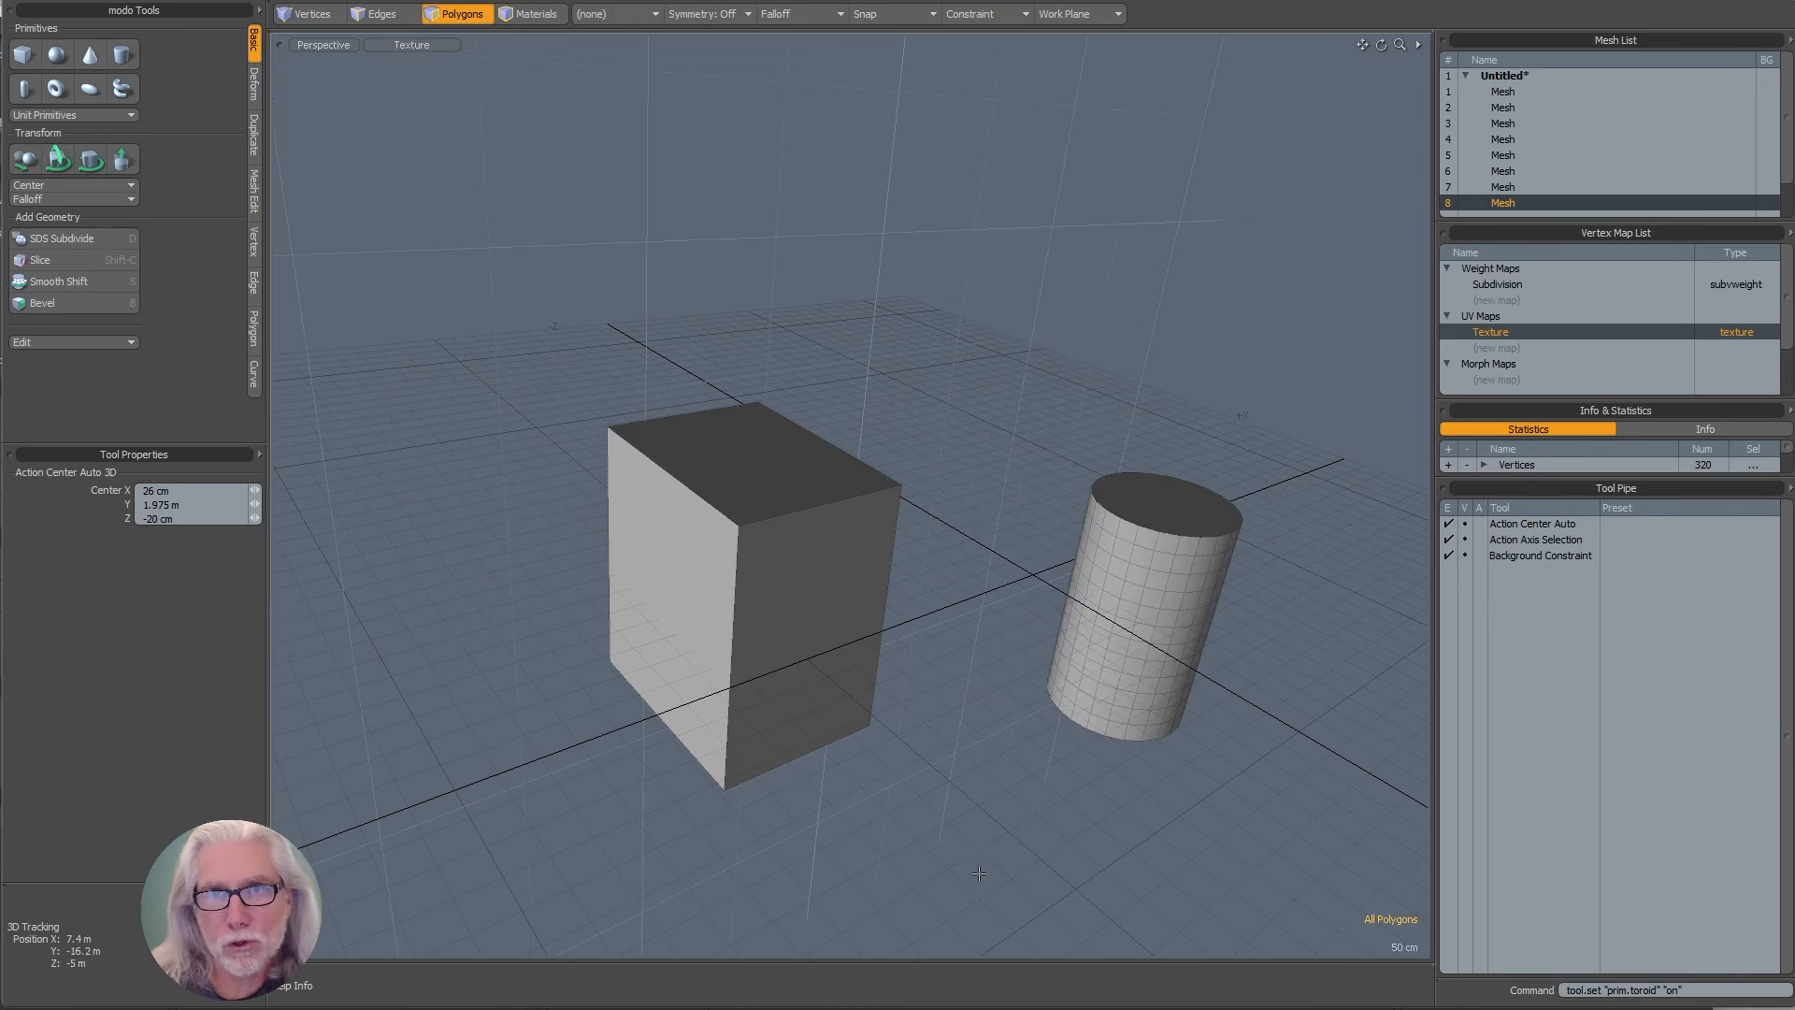
- Examine the action center and falloff option lists, leaving falloff at (none)
{"action": "left_click", "coordinate": [799, 9]}
{"action": "left_click", "coordinate": [607, 16]}
{"action": "left_click", "coordinate": [789, 9]}
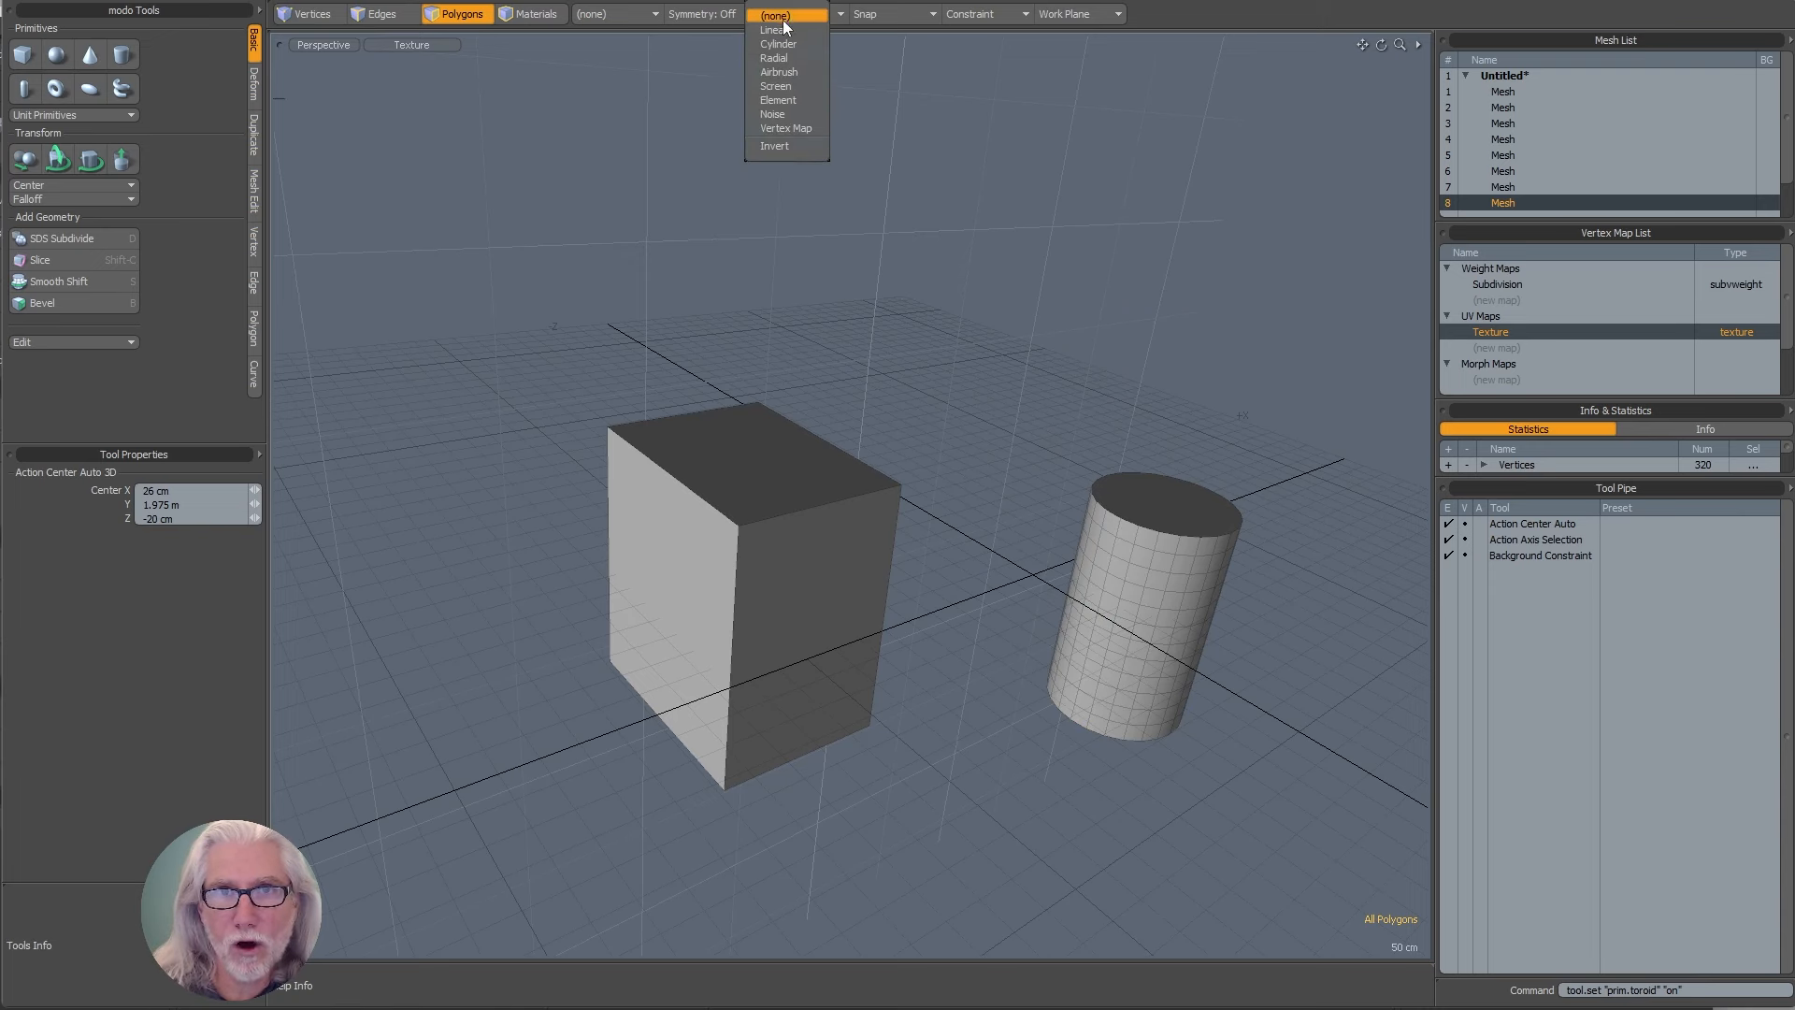
{"action": "left_click", "coordinate": [782, 16]}
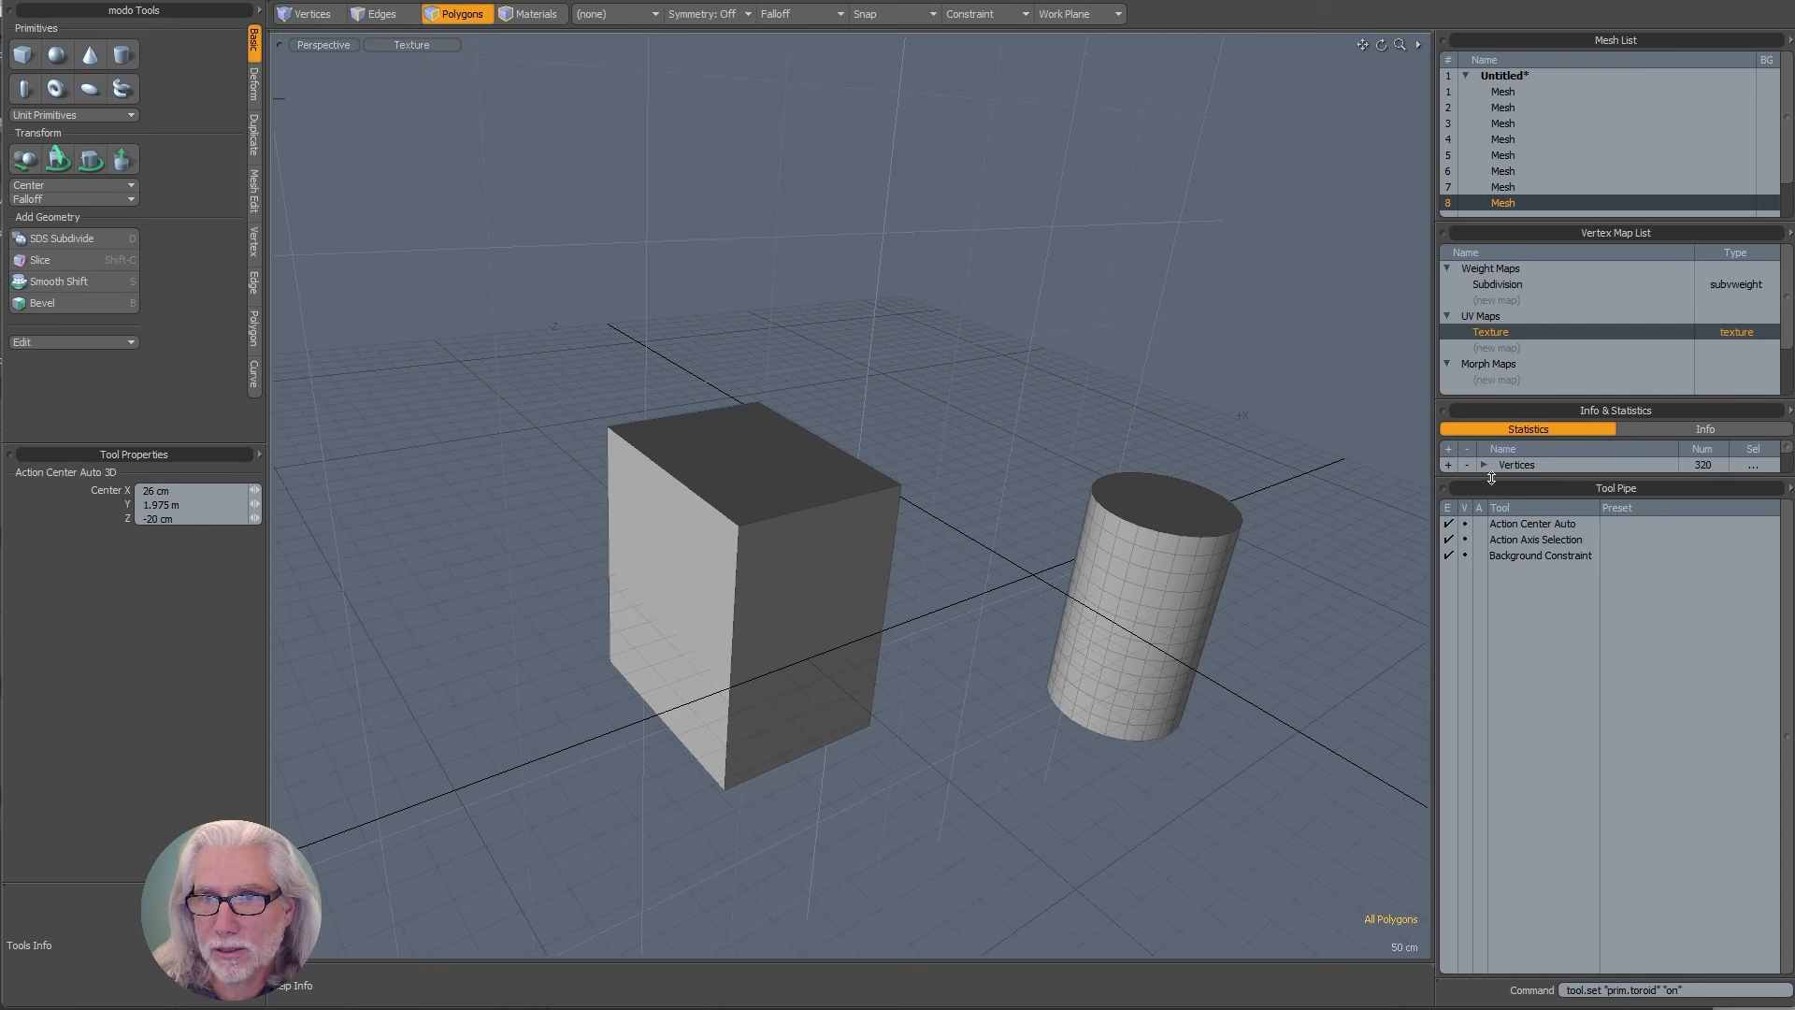
- Enlarge the Info & Statistics area, check its Info view, and return to Statistics
{"action": "left_click_drag", "start_coordinate": [1490, 478], "coordinate": [1506, 662]}
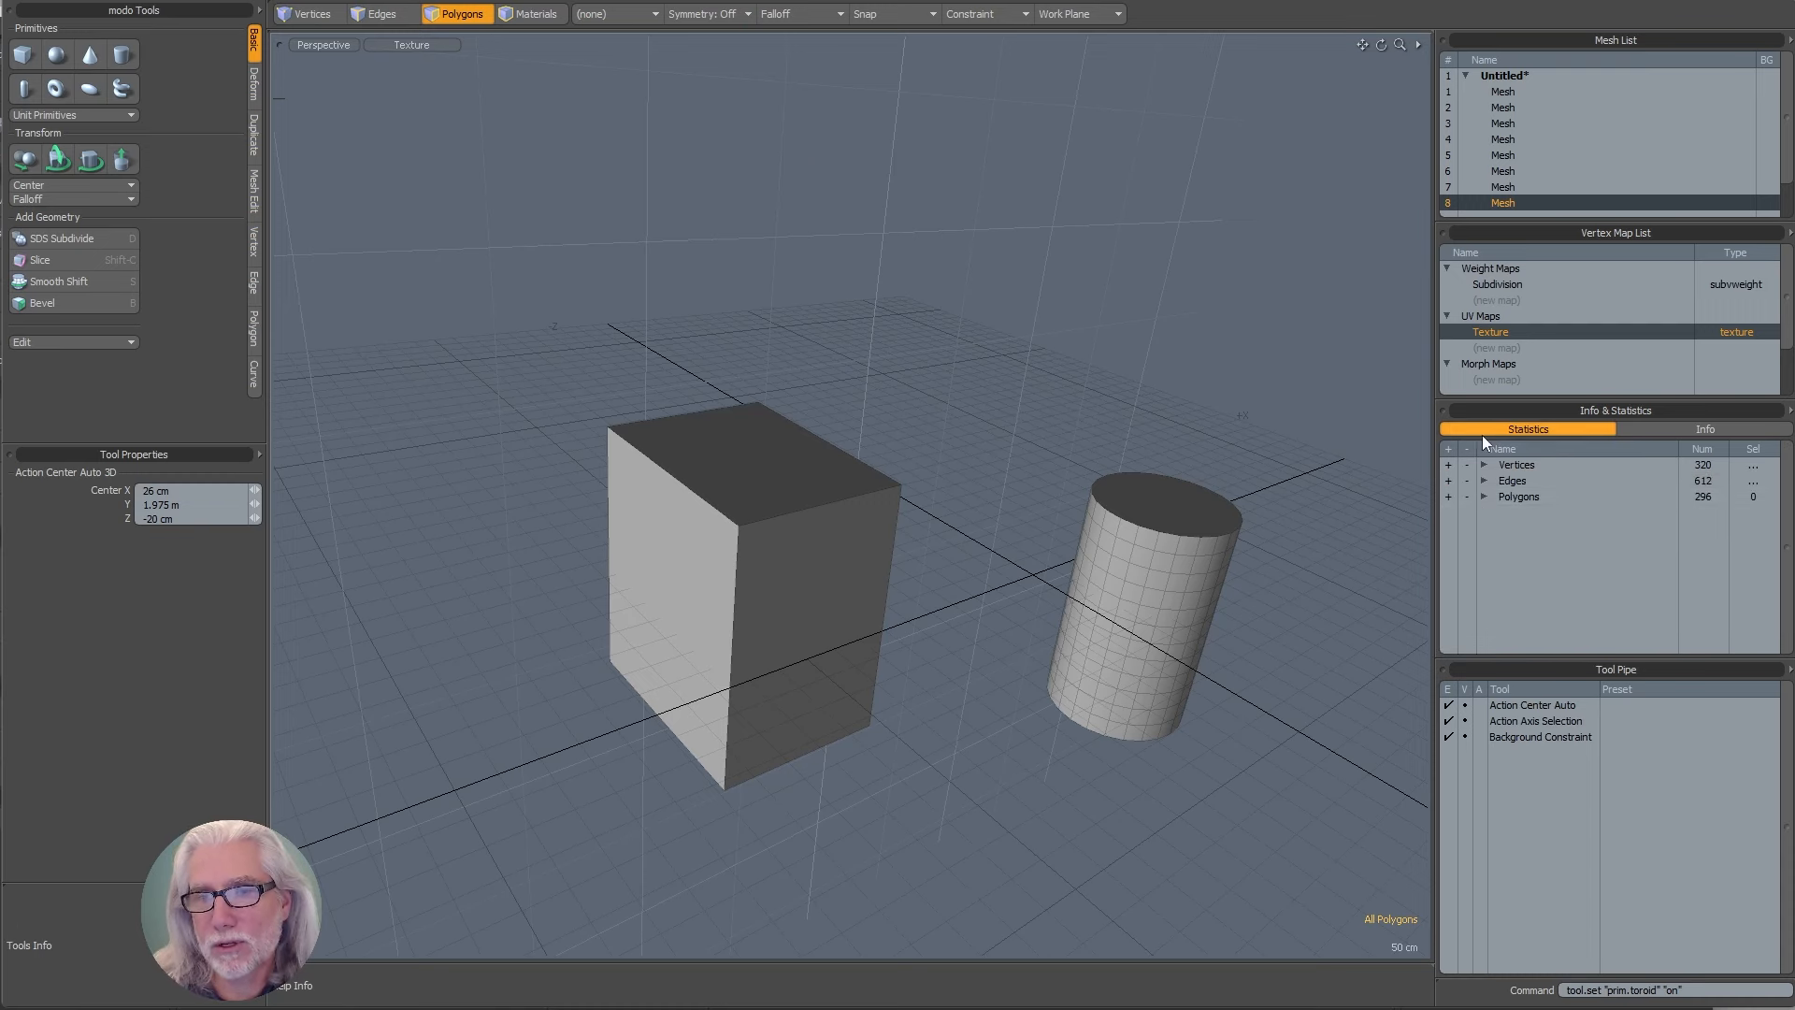
{"action": "left_click", "coordinate": [1705, 429]}
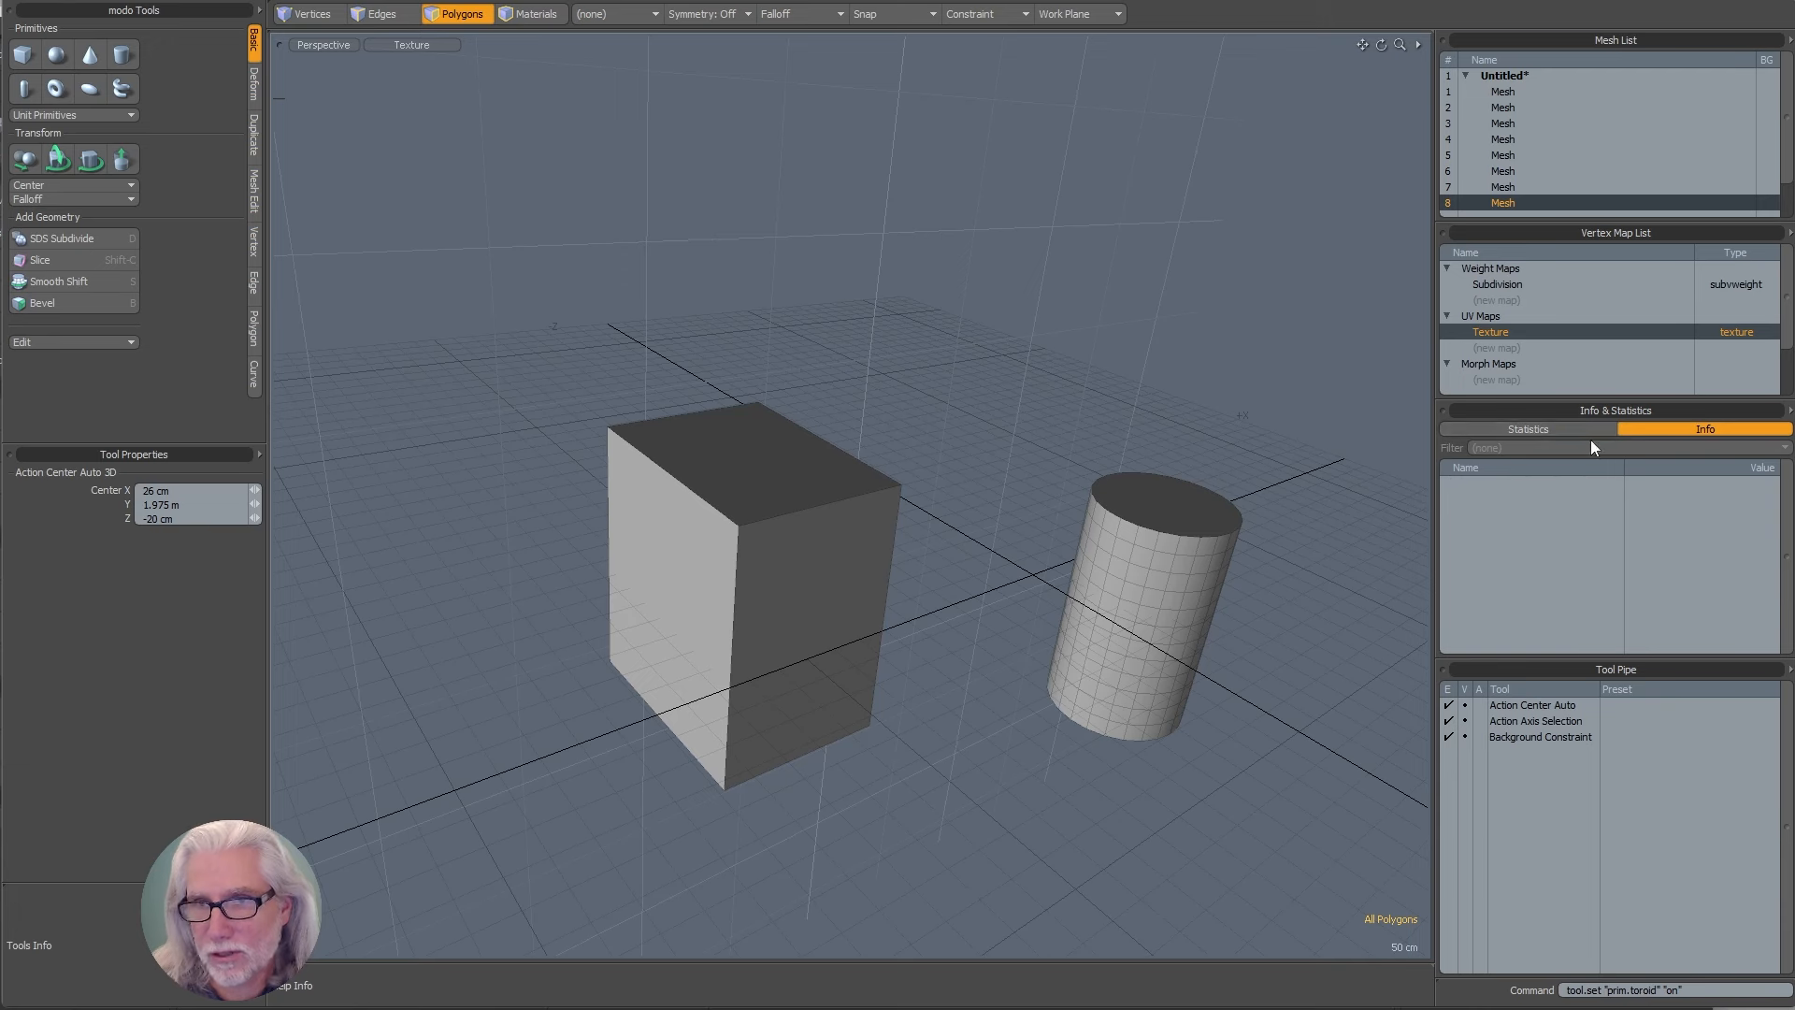
{"action": "left_click", "coordinate": [1535, 430]}
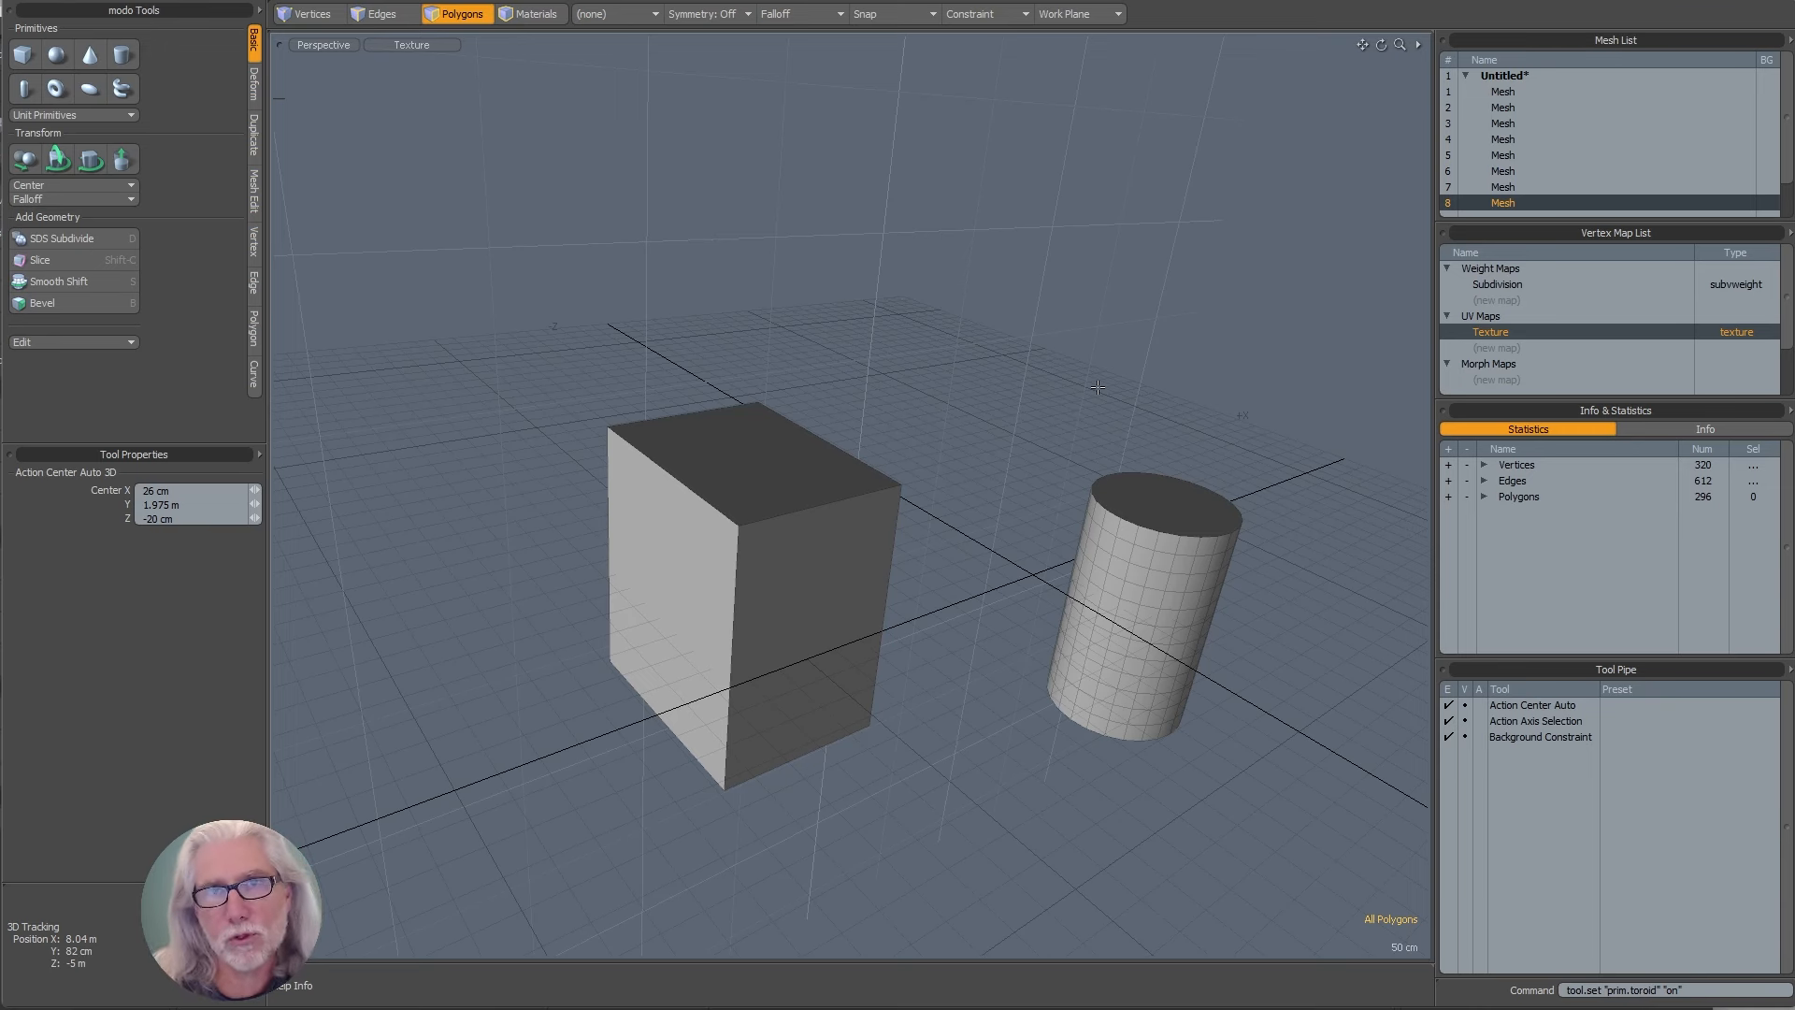
- Check the Work Plane options and bring up the deform tool set
{"action": "left_click", "coordinate": [1069, 14]}
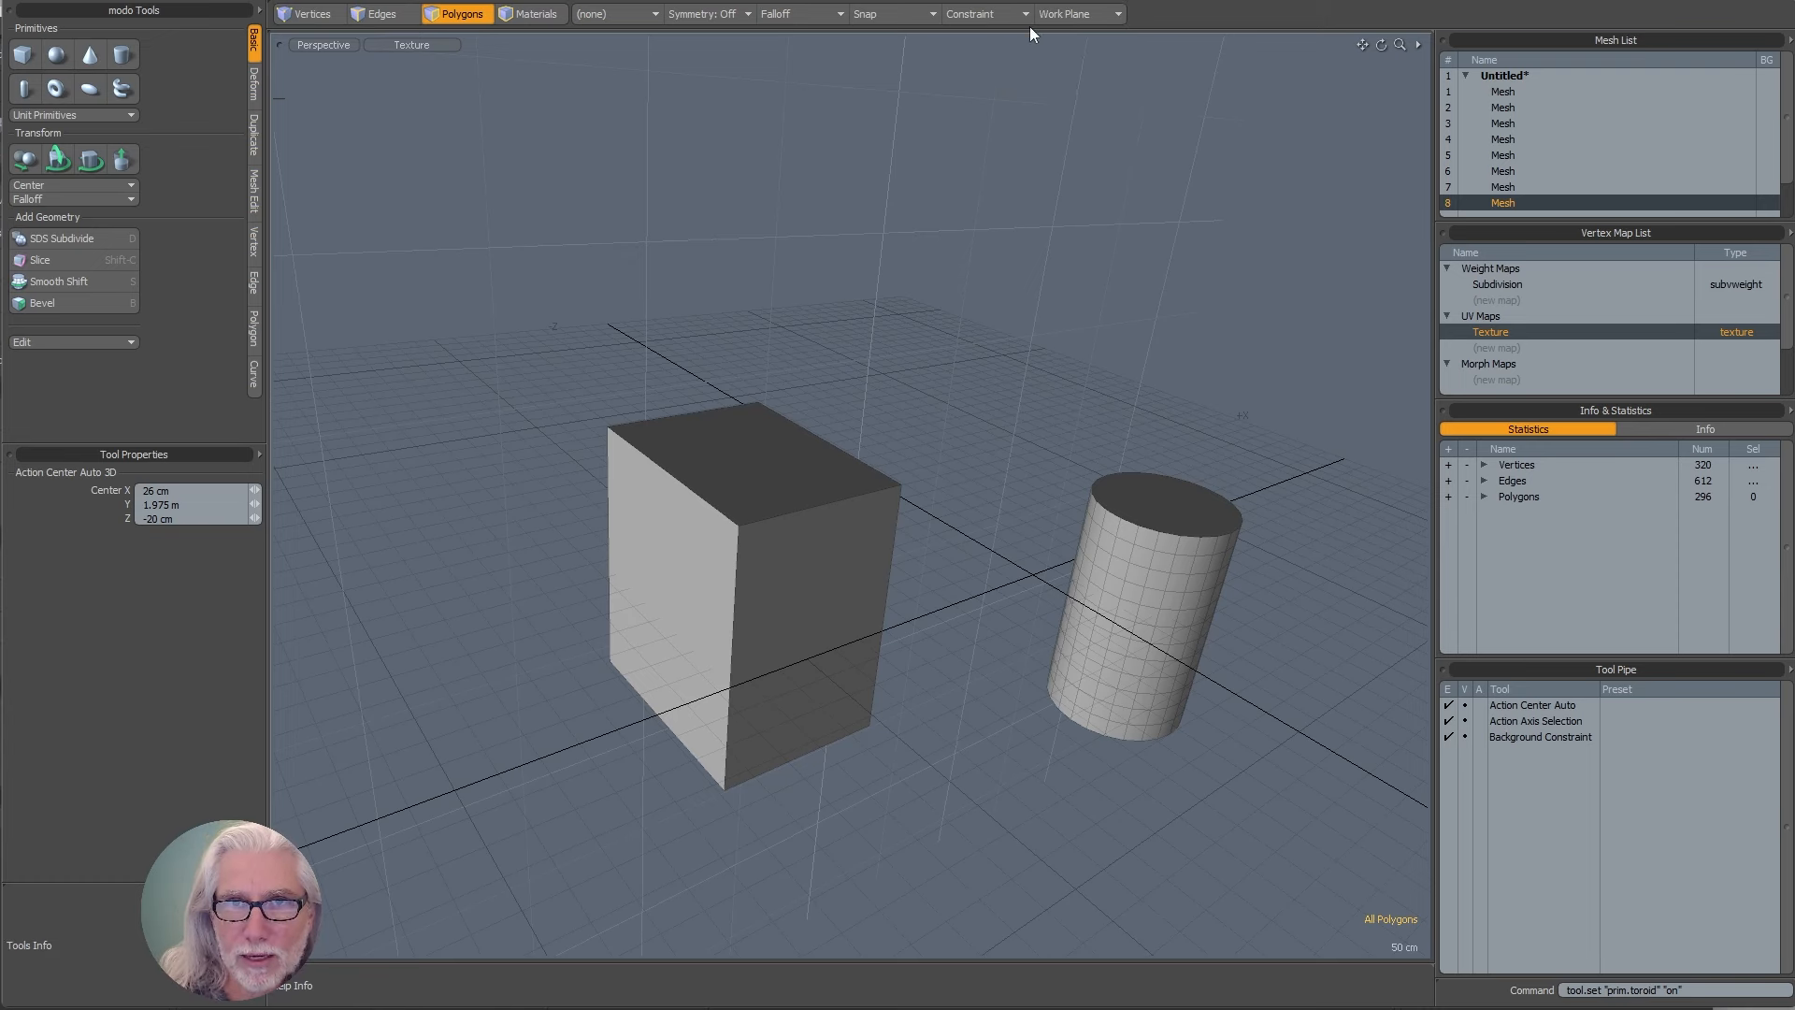
{"action": "left_click", "coordinate": [1066, 14]}
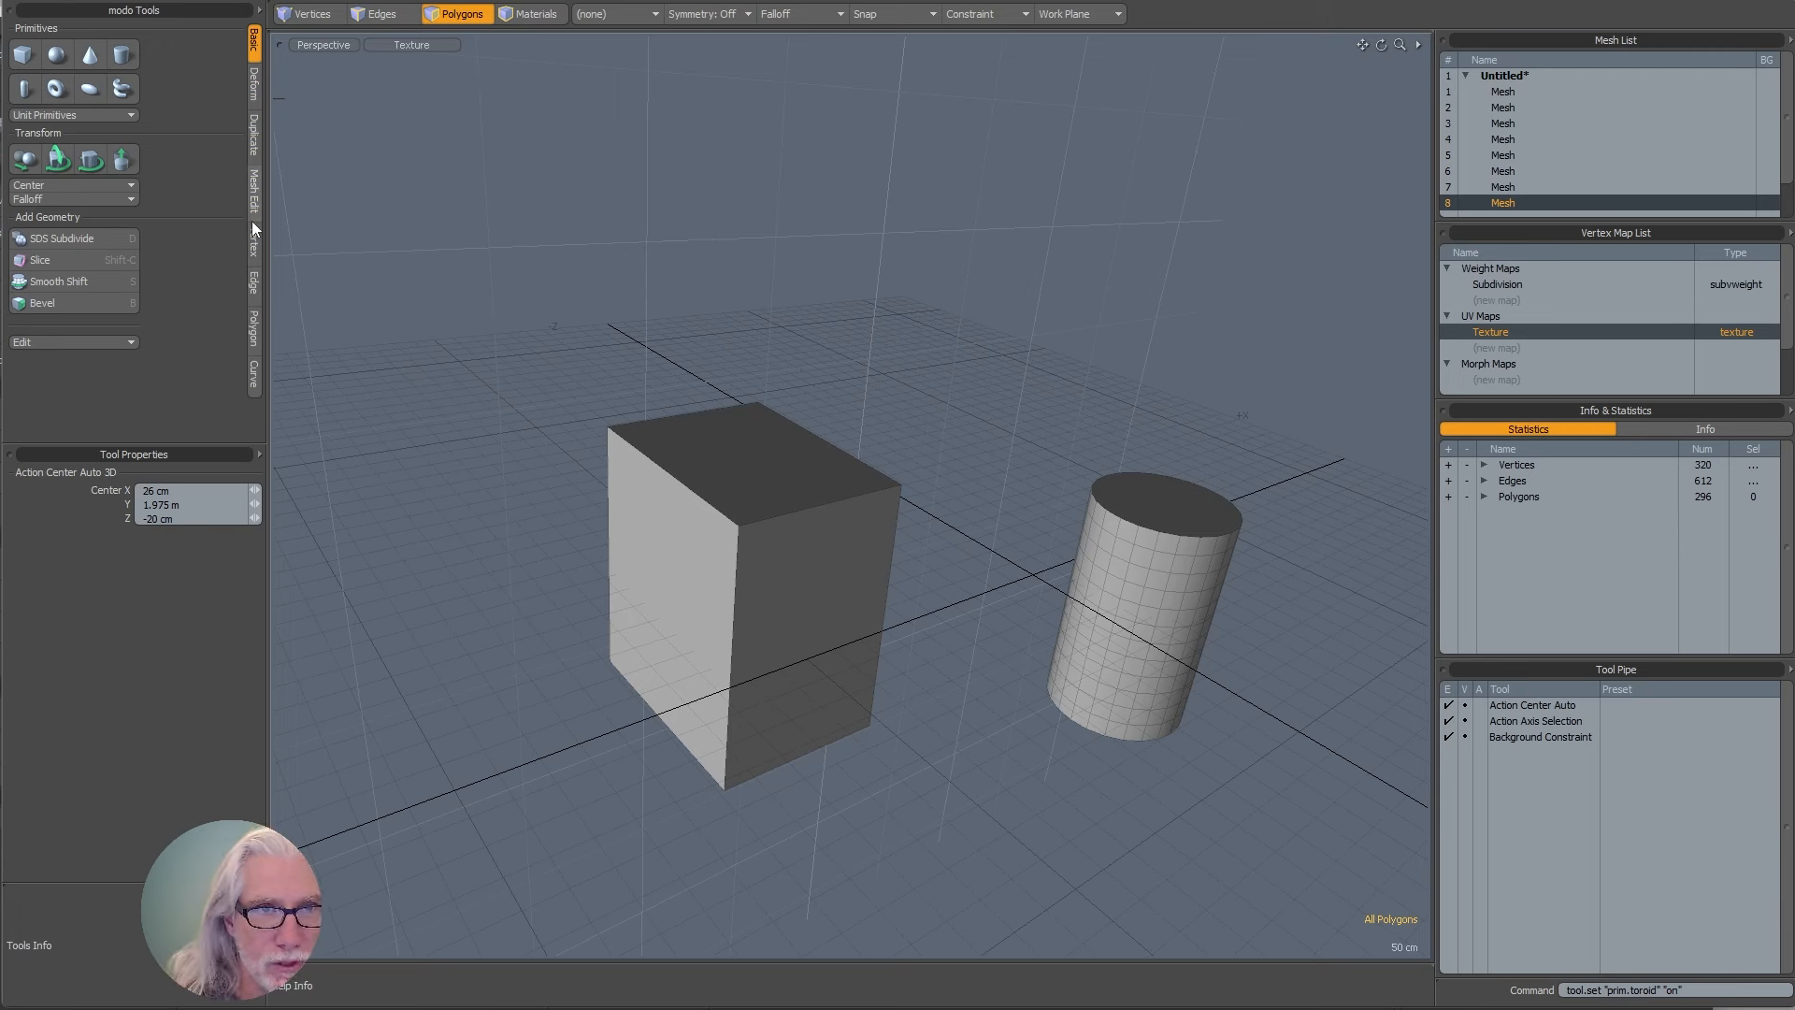
{"action": "left_click", "coordinate": [252, 98]}
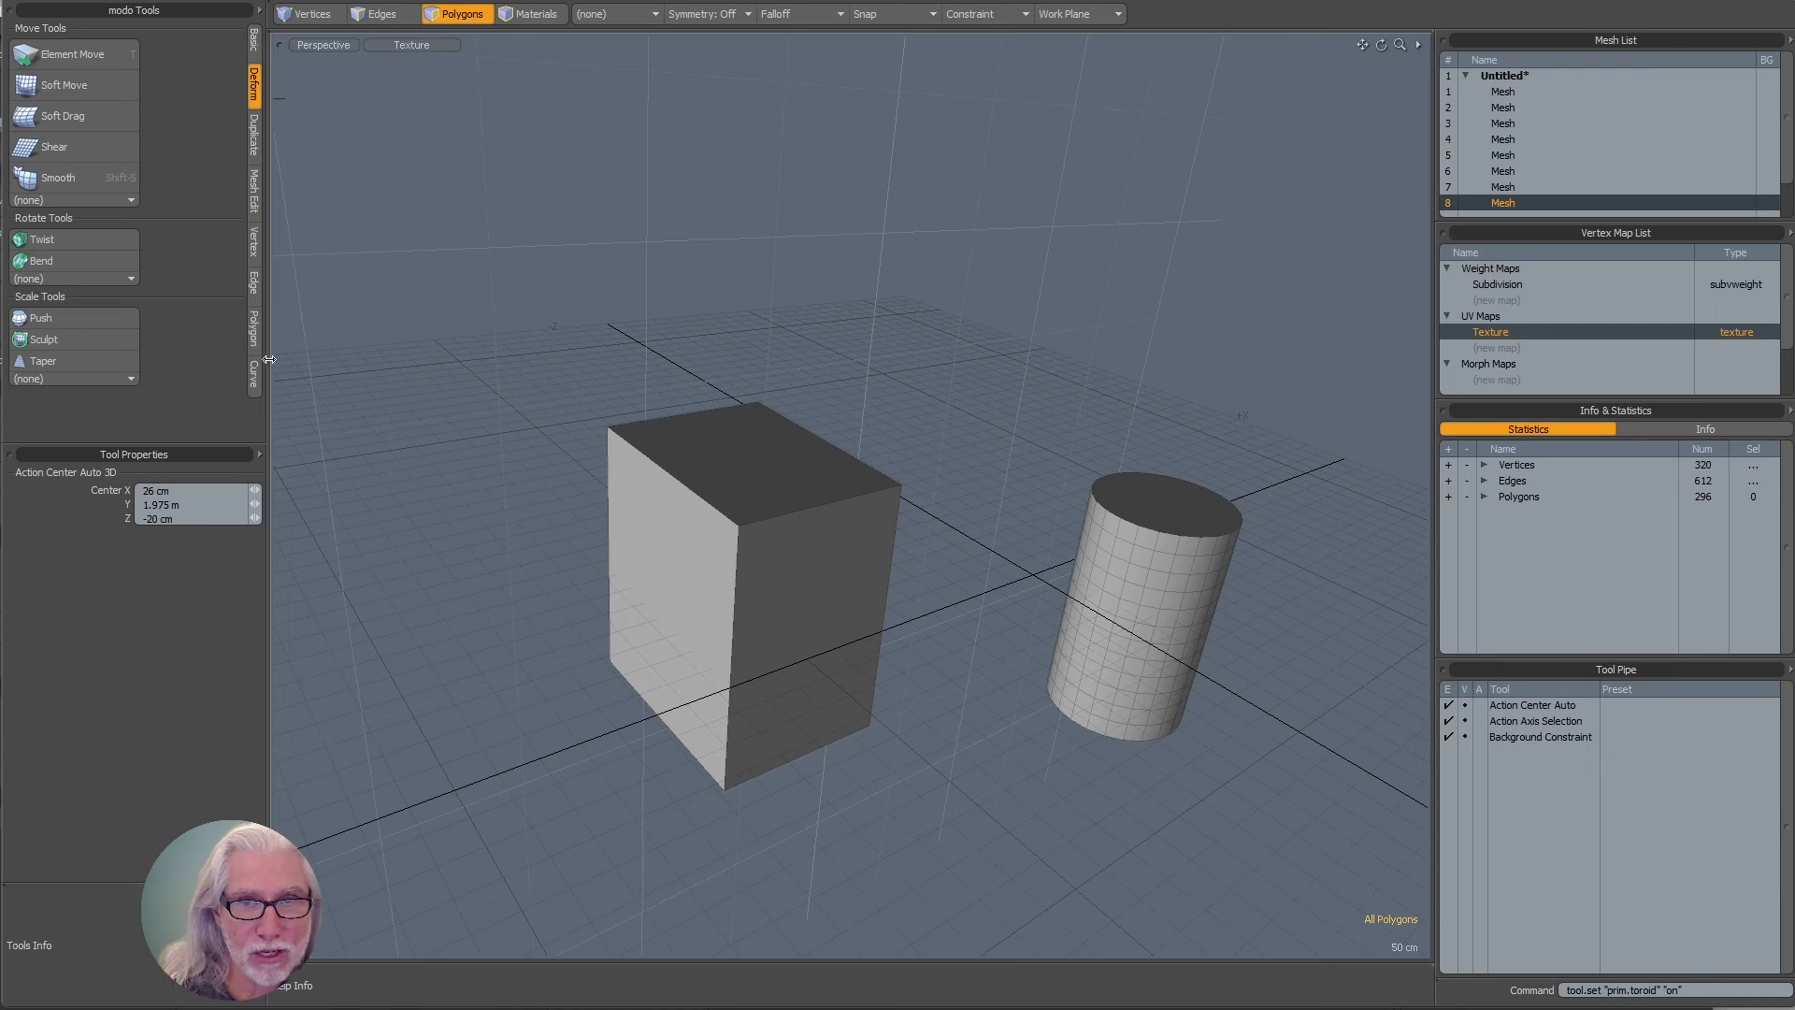
- Apply a linear falloff and move its end handle to about X -12 cm, Y -7.6 m
{"action": "left_click", "coordinate": [775, 21]}
{"action": "left_click", "coordinate": [790, 65]}
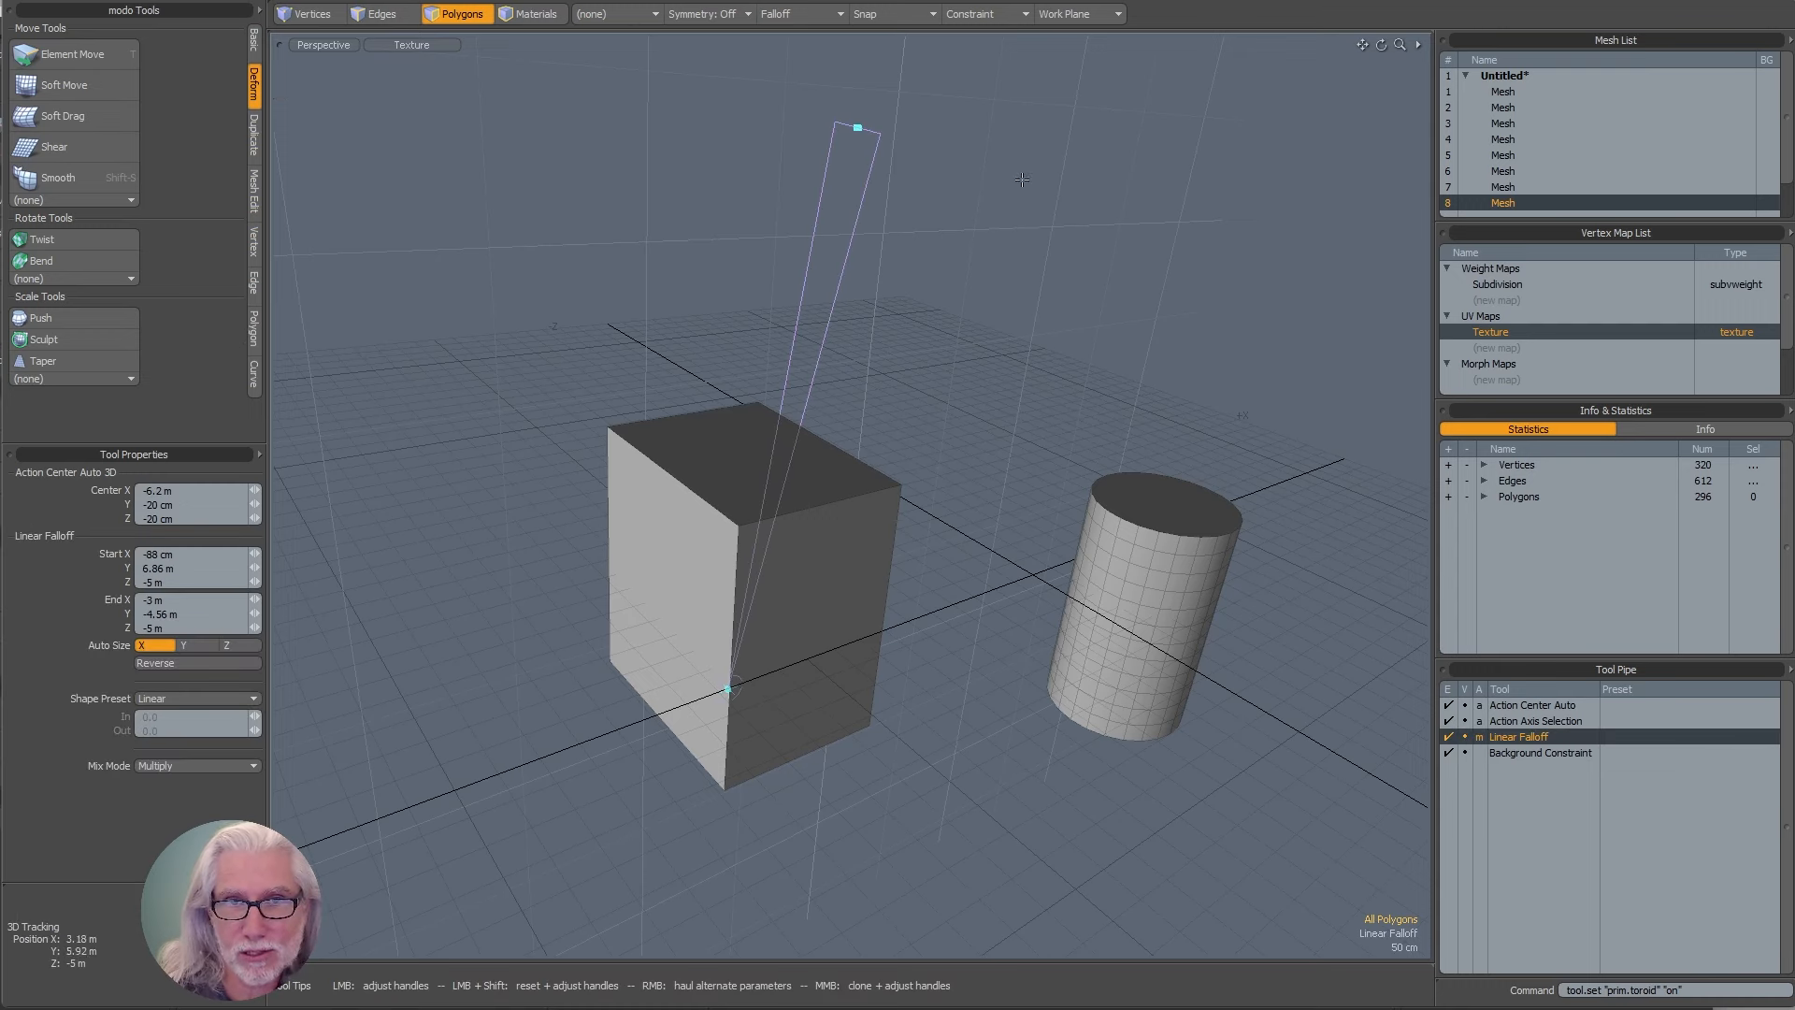
{"action": "left_click_drag", "start_coordinate": [727, 690], "coordinate": [849, 708]}
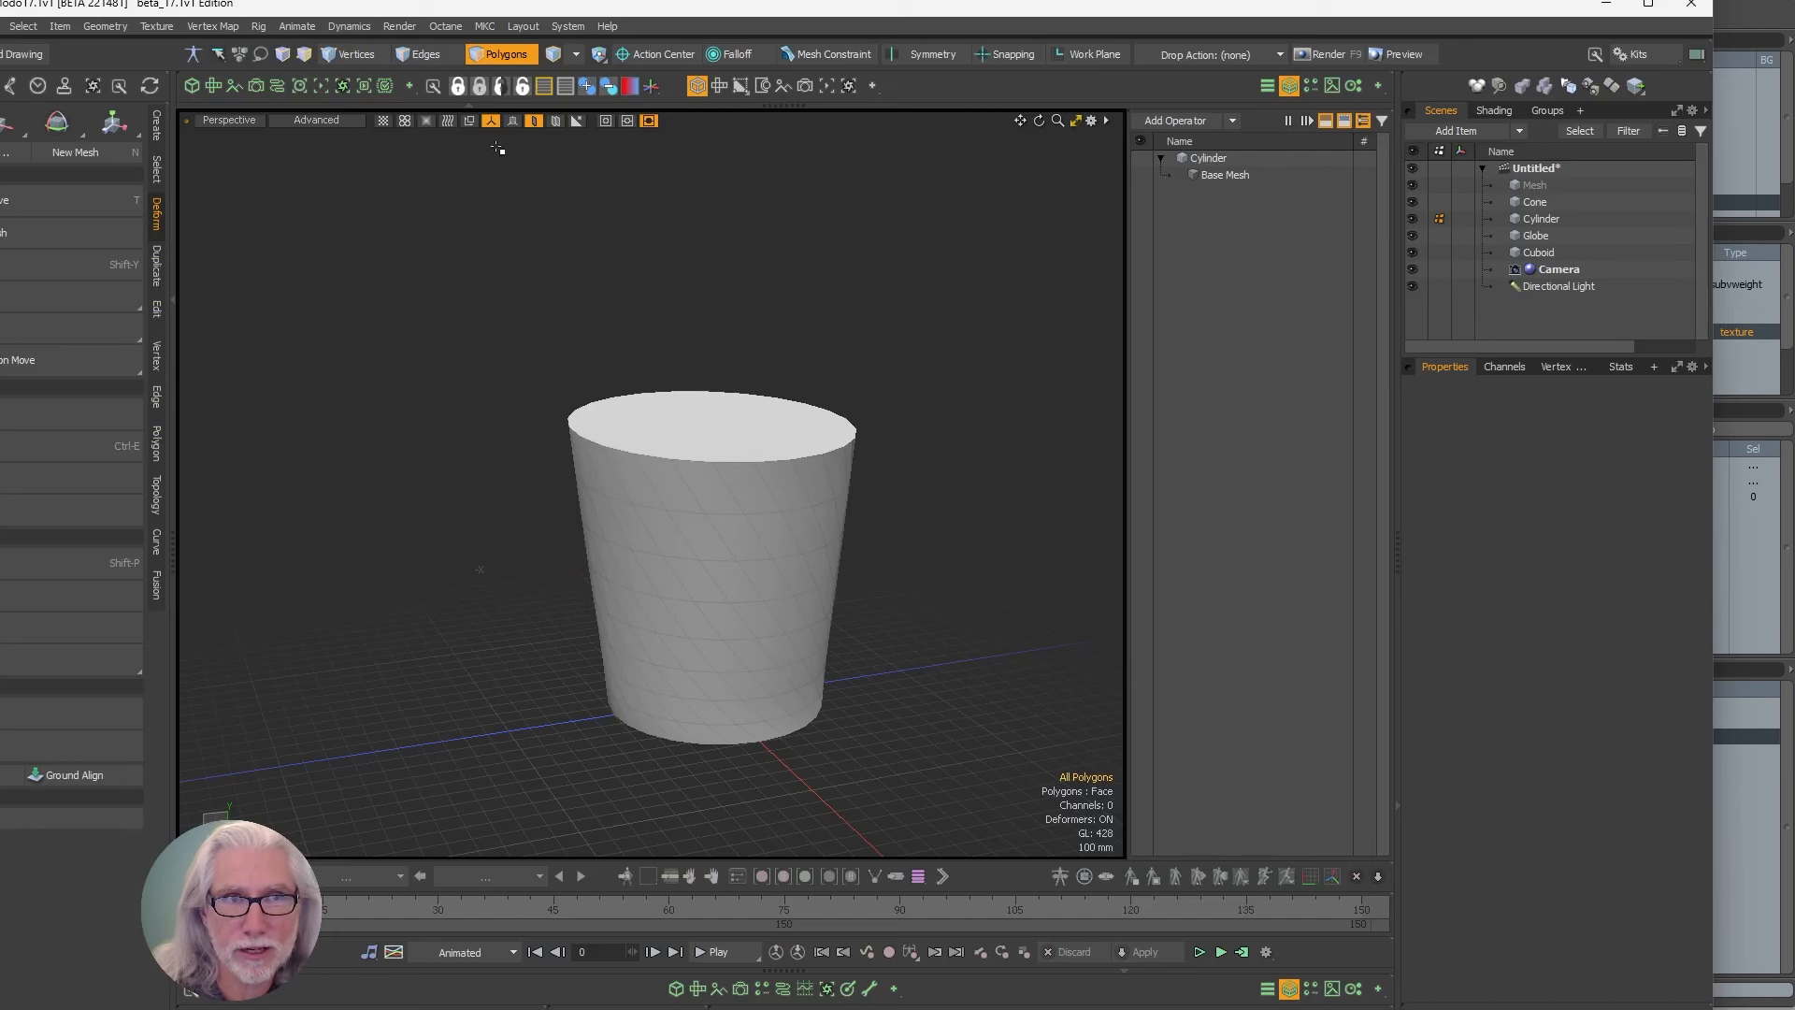
- Switch to Modo 17, select all of the cylinder's connected polygons for moving, and apply a radial falloff
{"action": "double_click", "coordinate": [691, 567]}
{"action": "key", "text": "w"}
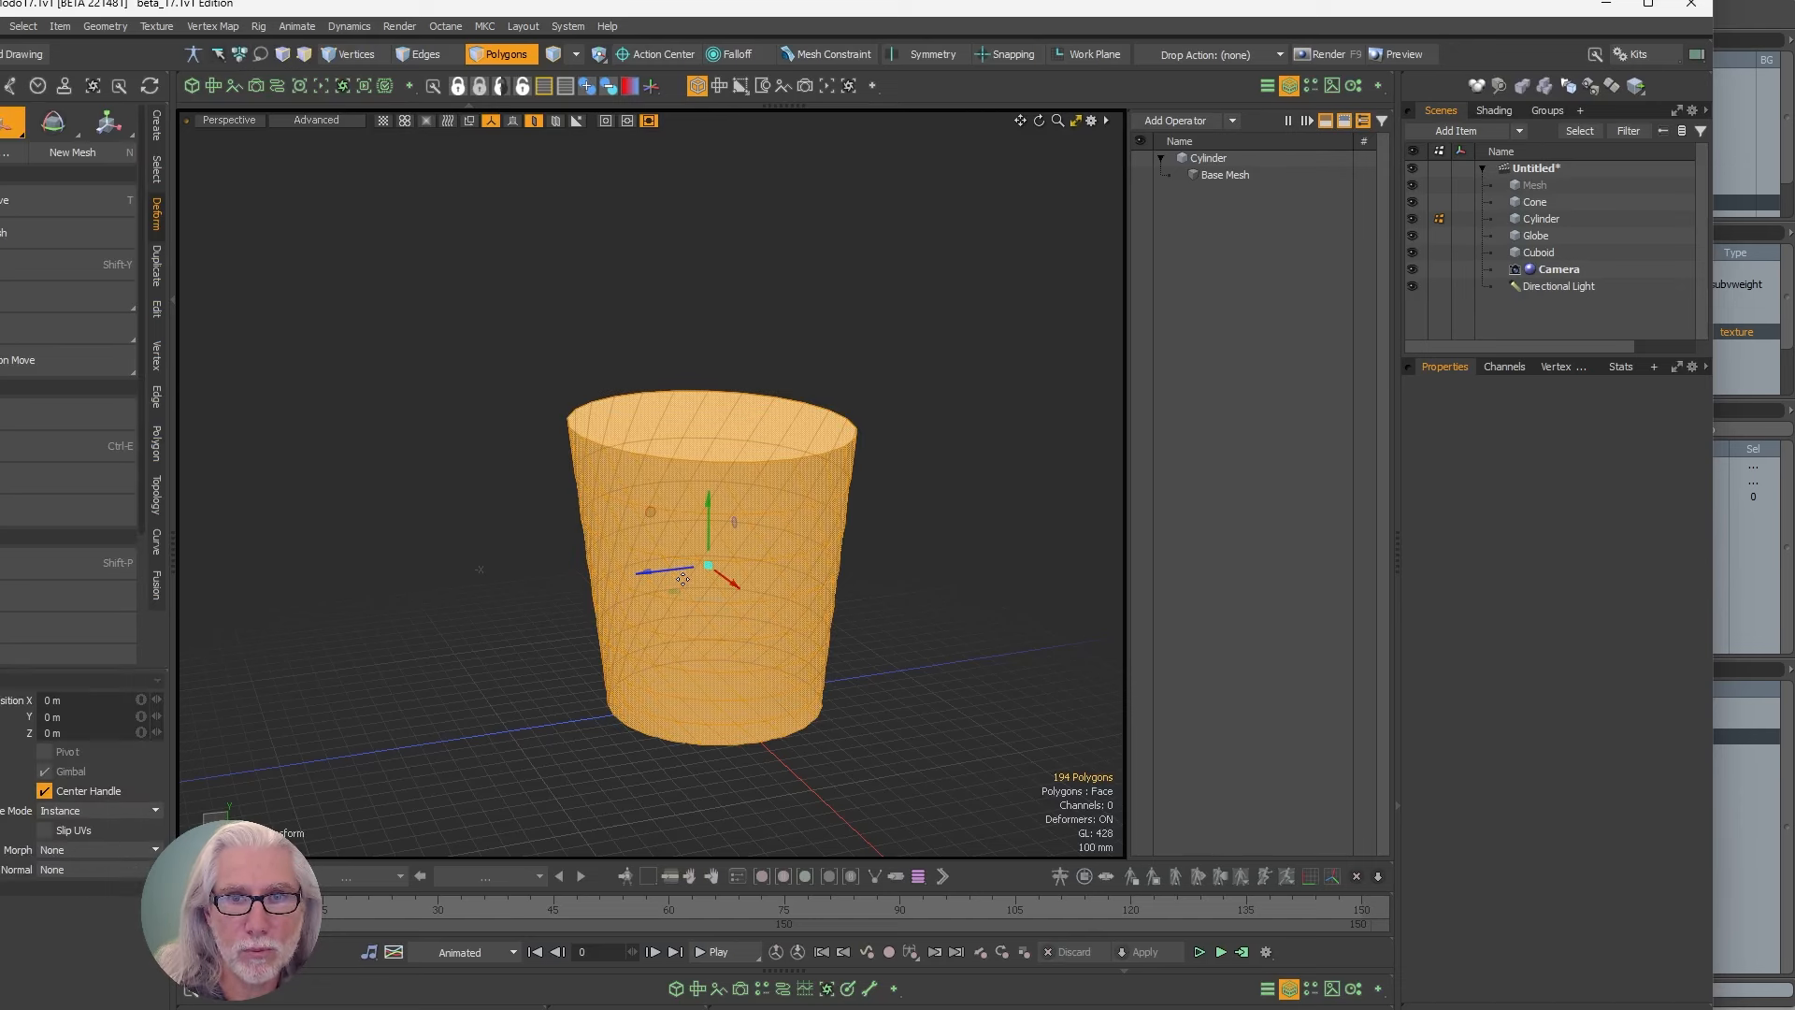
{"action": "left_click", "coordinate": [718, 60]}
{"action": "left_click", "coordinate": [737, 109]}
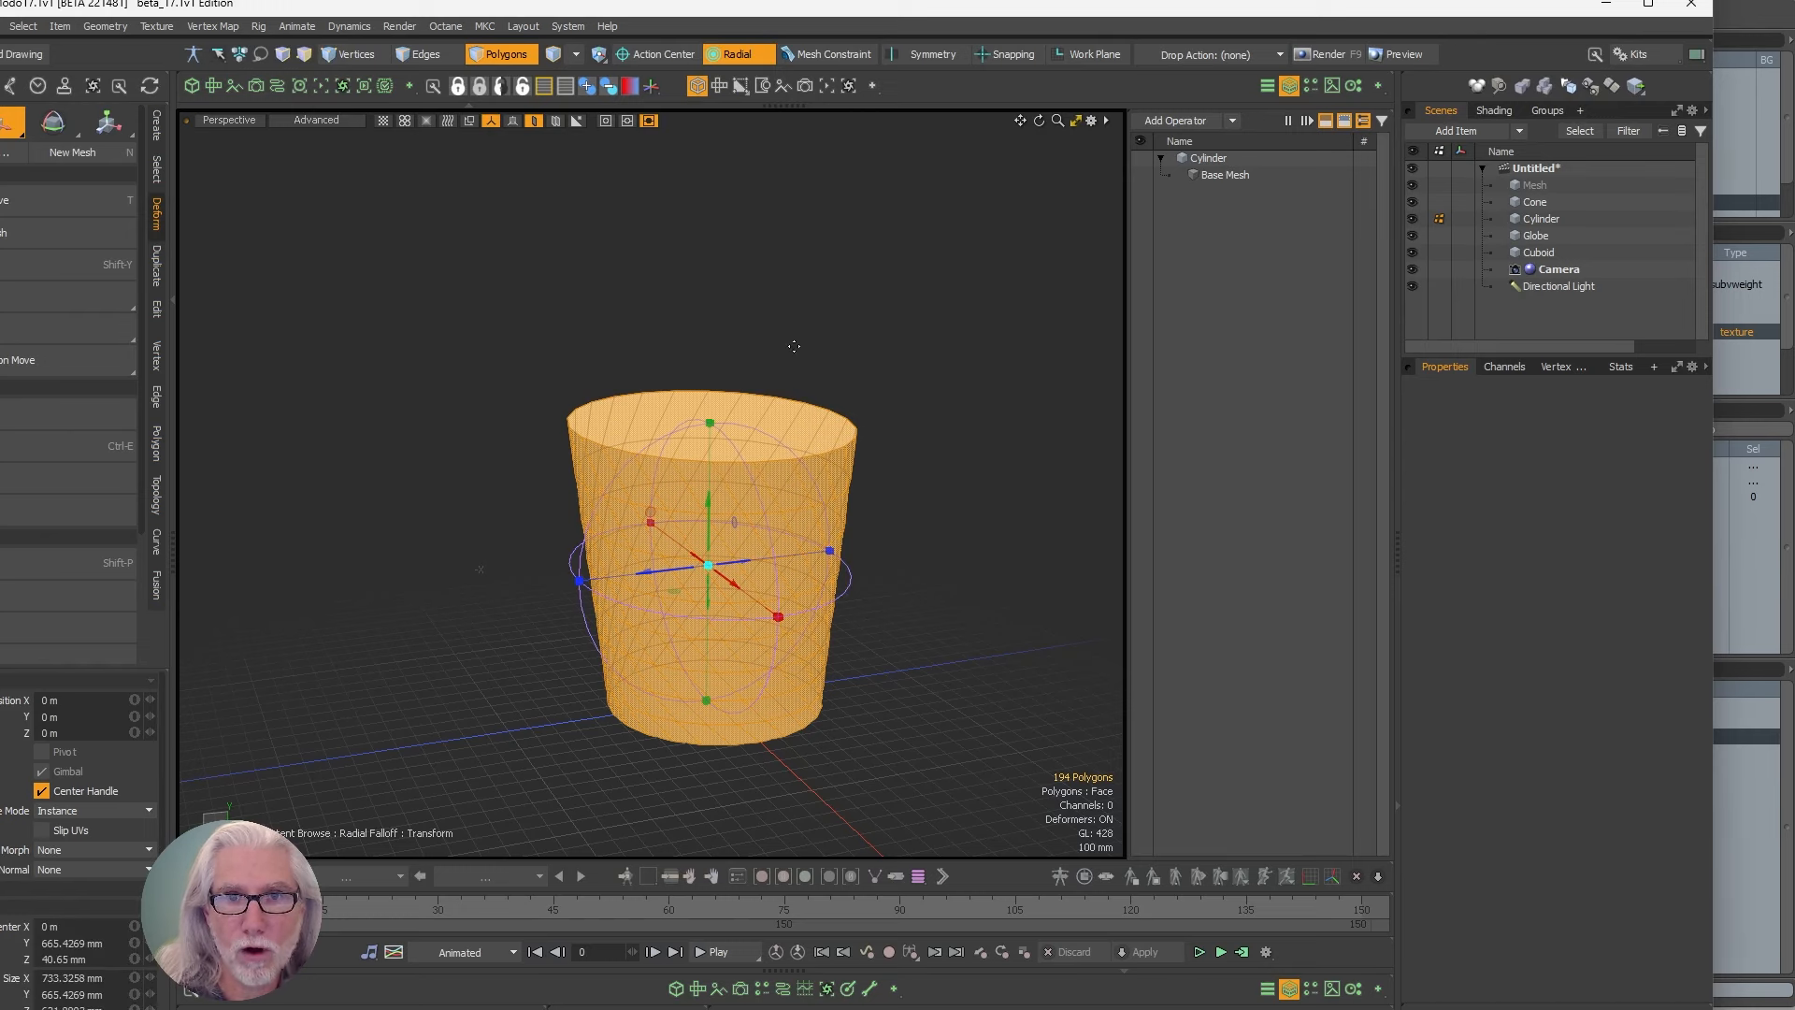
- Bulge the middle of the cylinder sideways by moving it through the radial falloff, then end the falloff and clear the selection
{"action": "left_click_drag", "start_coordinate": [738, 575], "coordinate": [807, 537], "text": "alt"}
{"action": "mouse_move", "coordinate": [692, 414]}
{"action": "left_mouse_down"}
{"action": "mouse_move", "coordinate": [694, 317]}
{"action": "mouse_move", "coordinate": [694, 388]}
{"action": "left_mouse_up"}
{"action": "mouse_move", "coordinate": [690, 556]}
{"action": "left_mouse_down"}
{"action": "mouse_move", "coordinate": [385, 482]}
{"action": "mouse_move", "coordinate": [754, 321]}
{"action": "mouse_move", "coordinate": [333, 541]}
{"action": "mouse_move", "coordinate": [352, 552]}
{"action": "mouse_move", "coordinate": [508, 418]}
{"action": "mouse_move", "coordinate": [1030, 473]}
{"action": "mouse_move", "coordinate": [673, 529]}
{"action": "mouse_move", "coordinate": [692, 533]}
{"action": "left_mouse_up"}
{"action": "key", "text": "space"}
{"action": "left_click", "coordinate": [958, 397]}
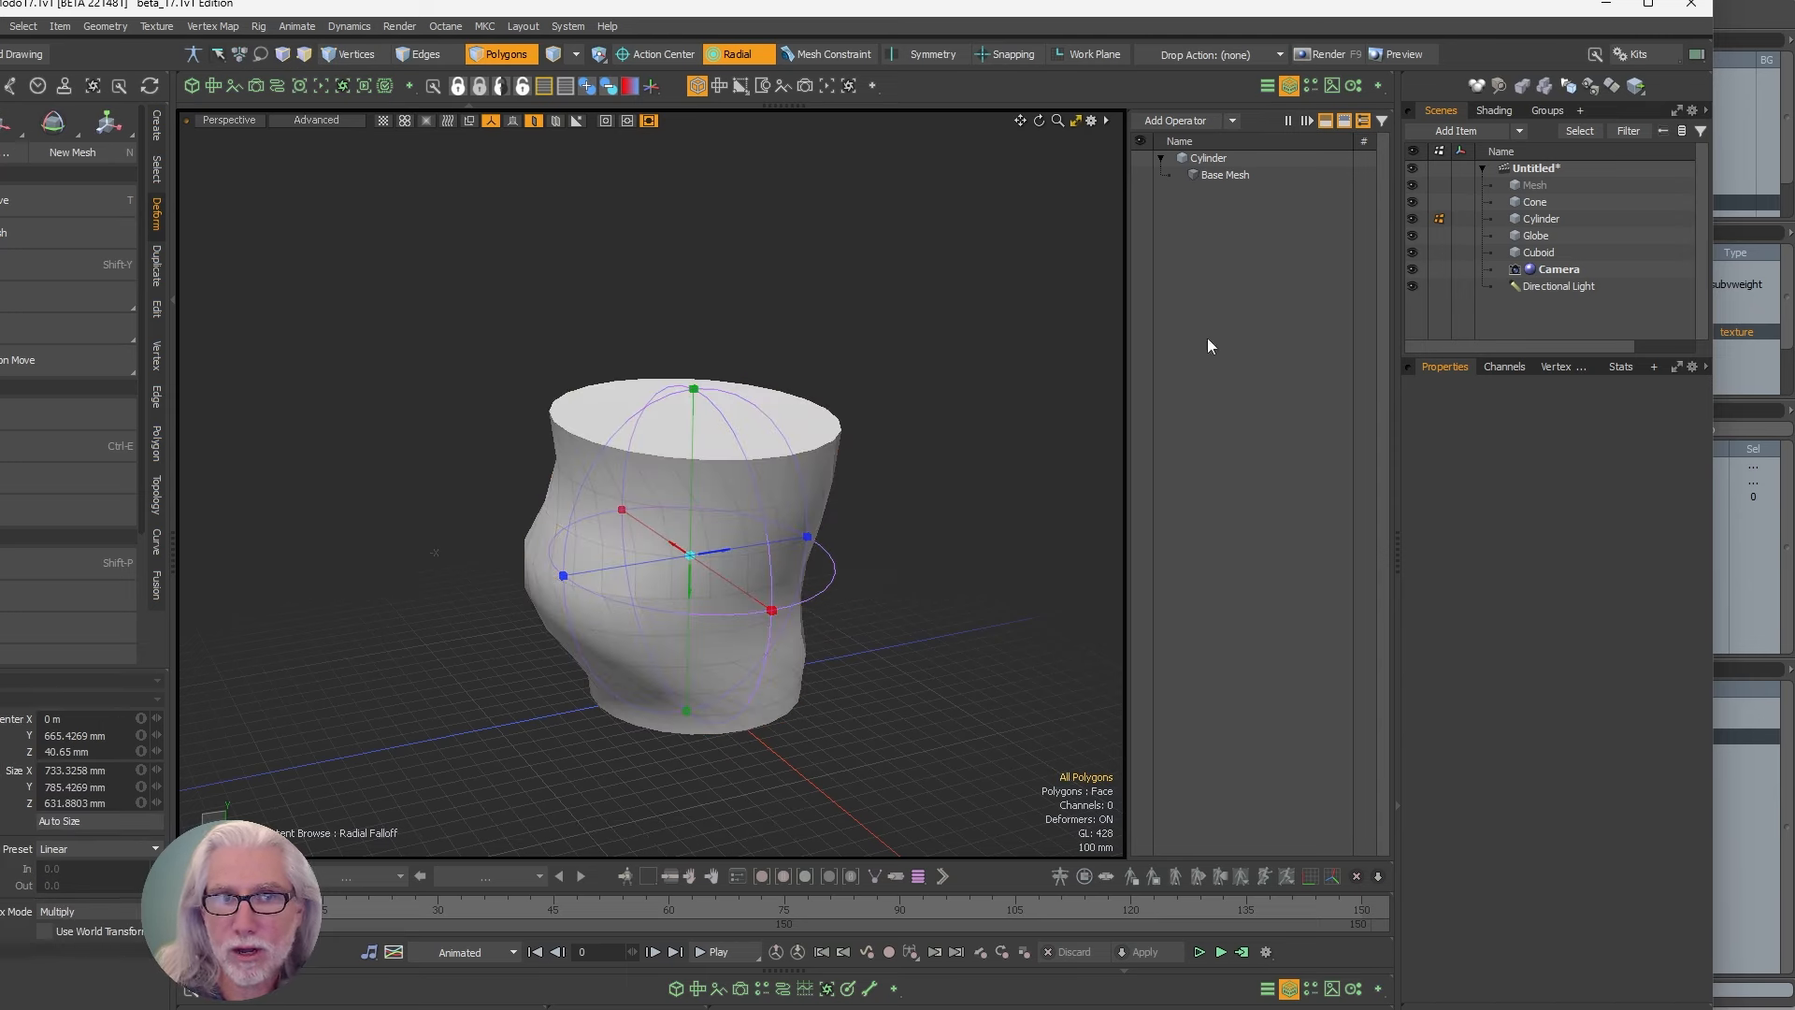
{"action": "key", "text": "space"}
{"action": "key", "text": "Tab"}
{"action": "key", "text": "Tab"}
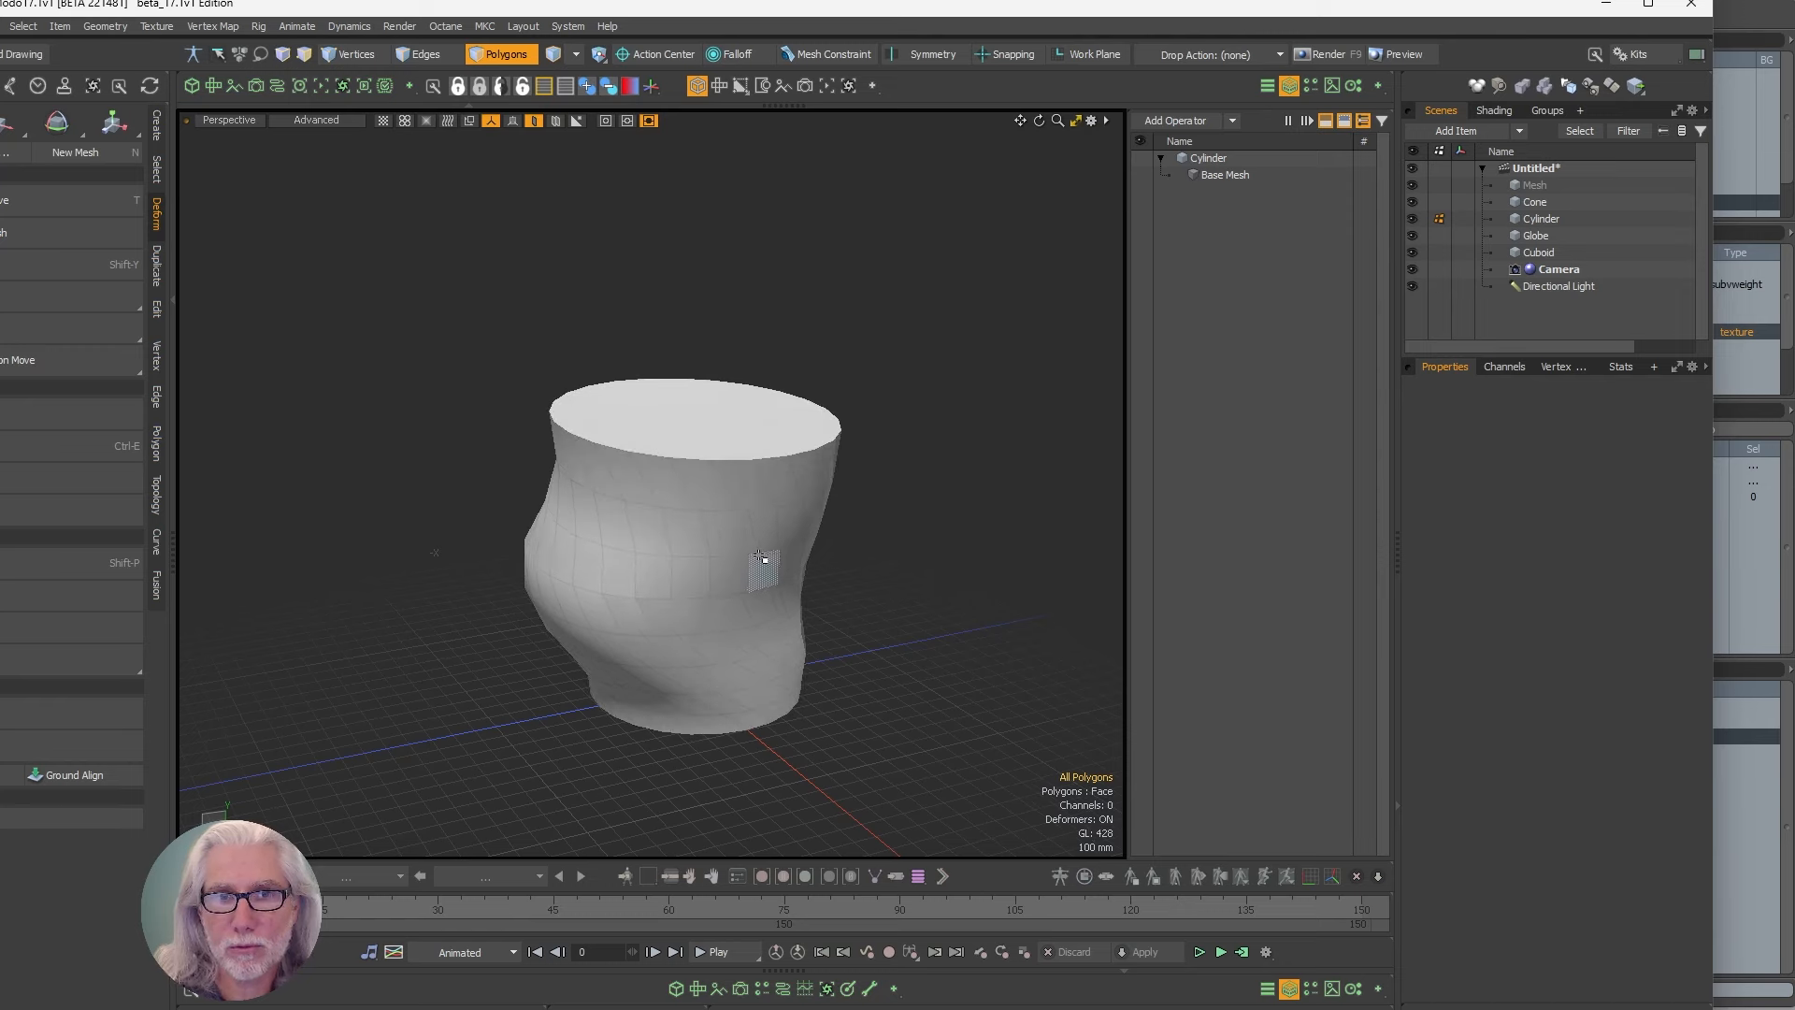
{"action": "key", "text": "Tab"}
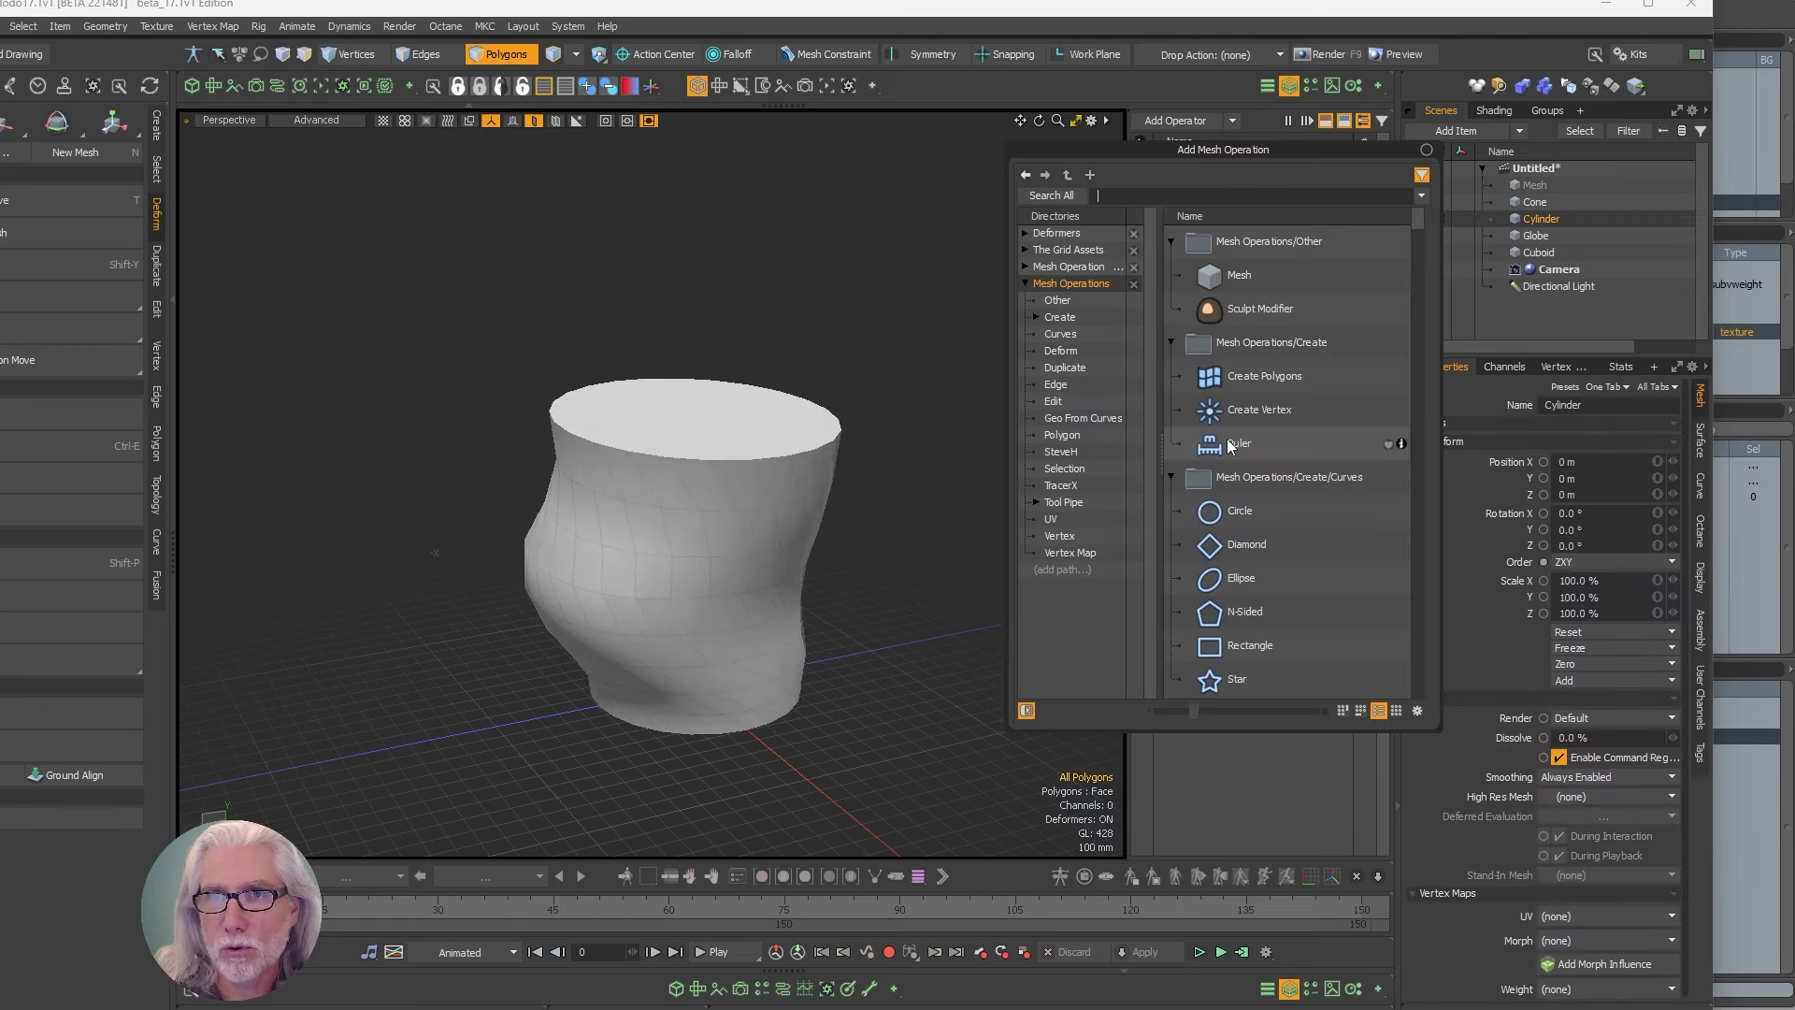
- Add a Transform Effector from the mesh operation presets to the Cylinder item
{"action": "type", "text": "trans"}
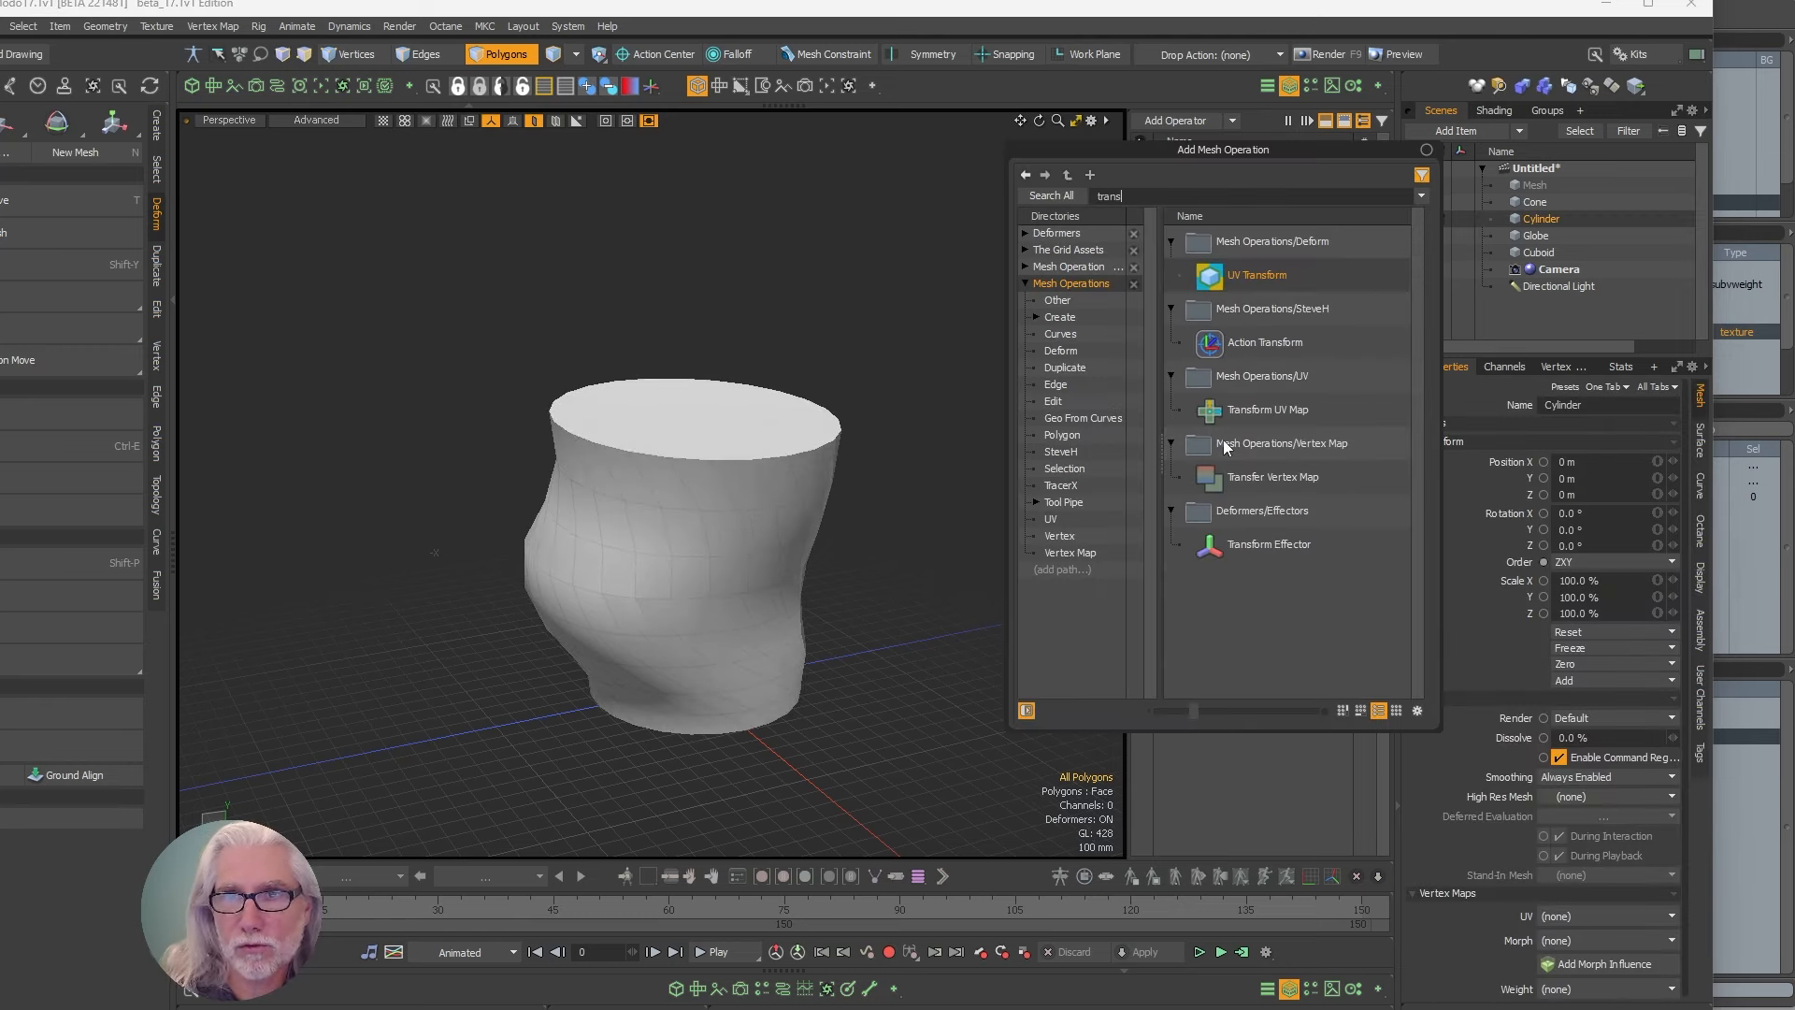
{"action": "left_click", "coordinate": [1258, 548]}
{"action": "double_click", "coordinate": [1249, 550]}
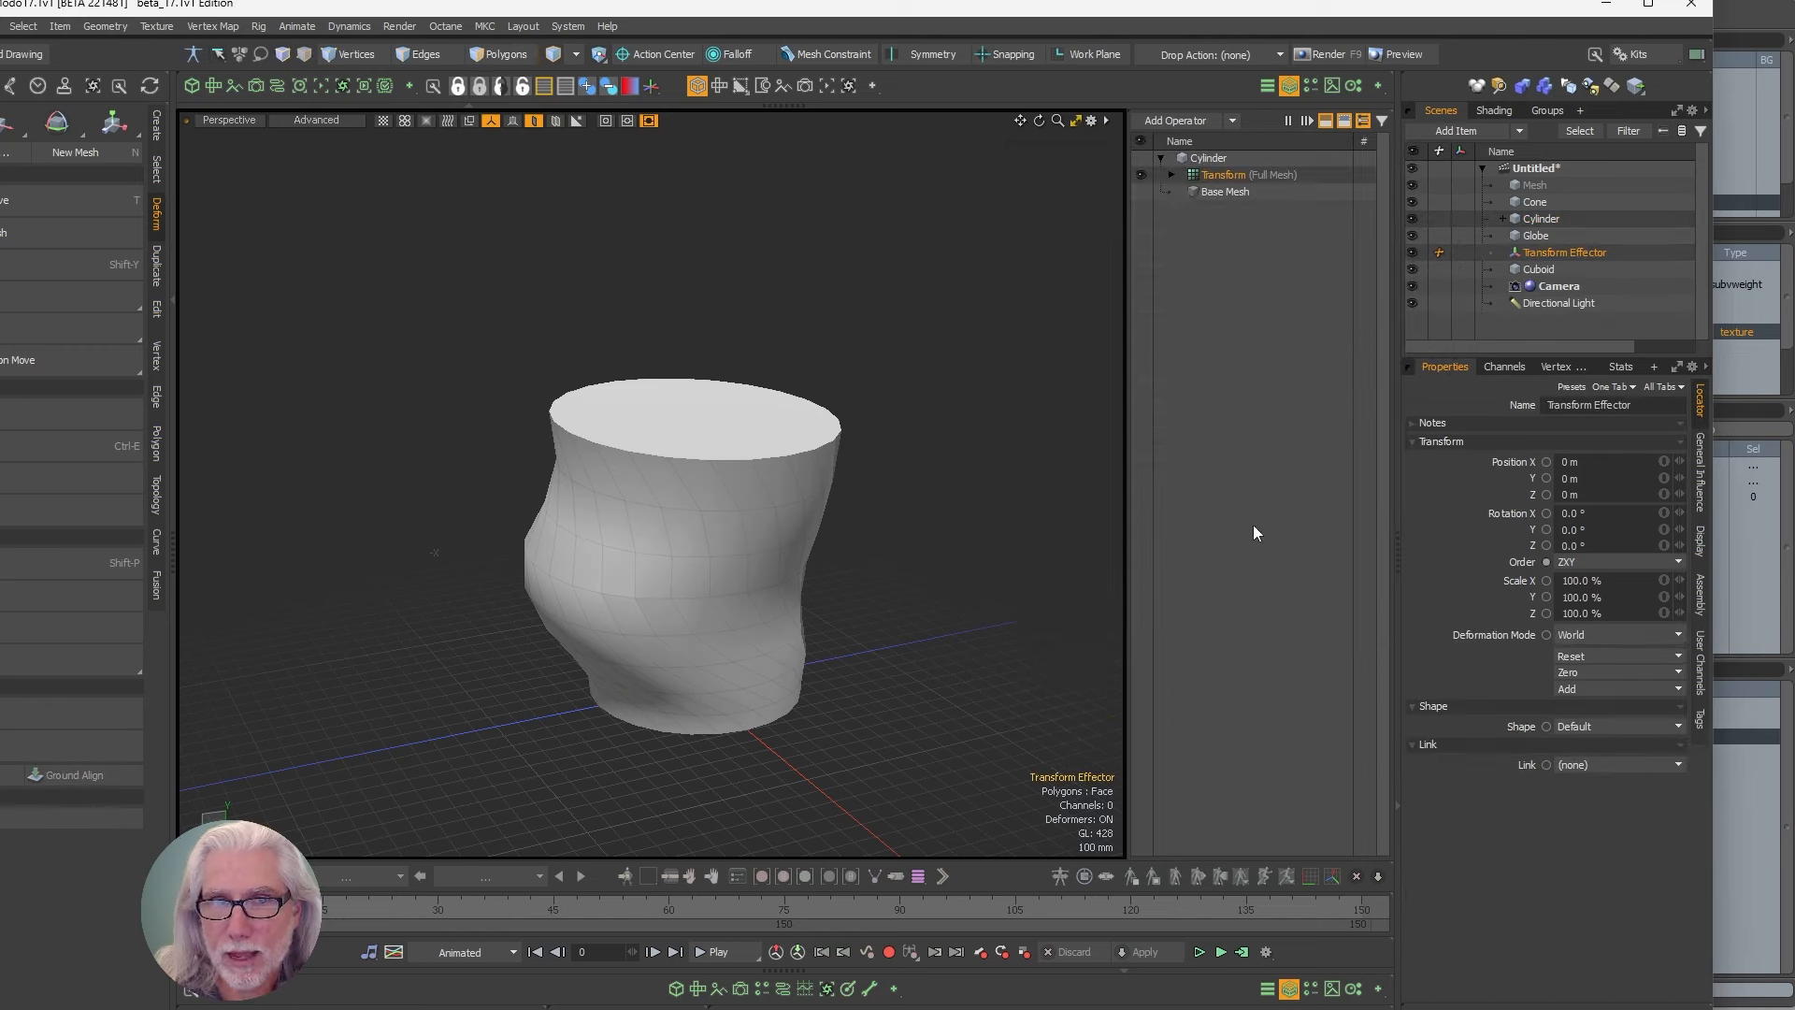
- Add a Radial Falloff to the falloffs of the cylinder's Transform deformer
{"action": "left_click", "coordinate": [1172, 175]}
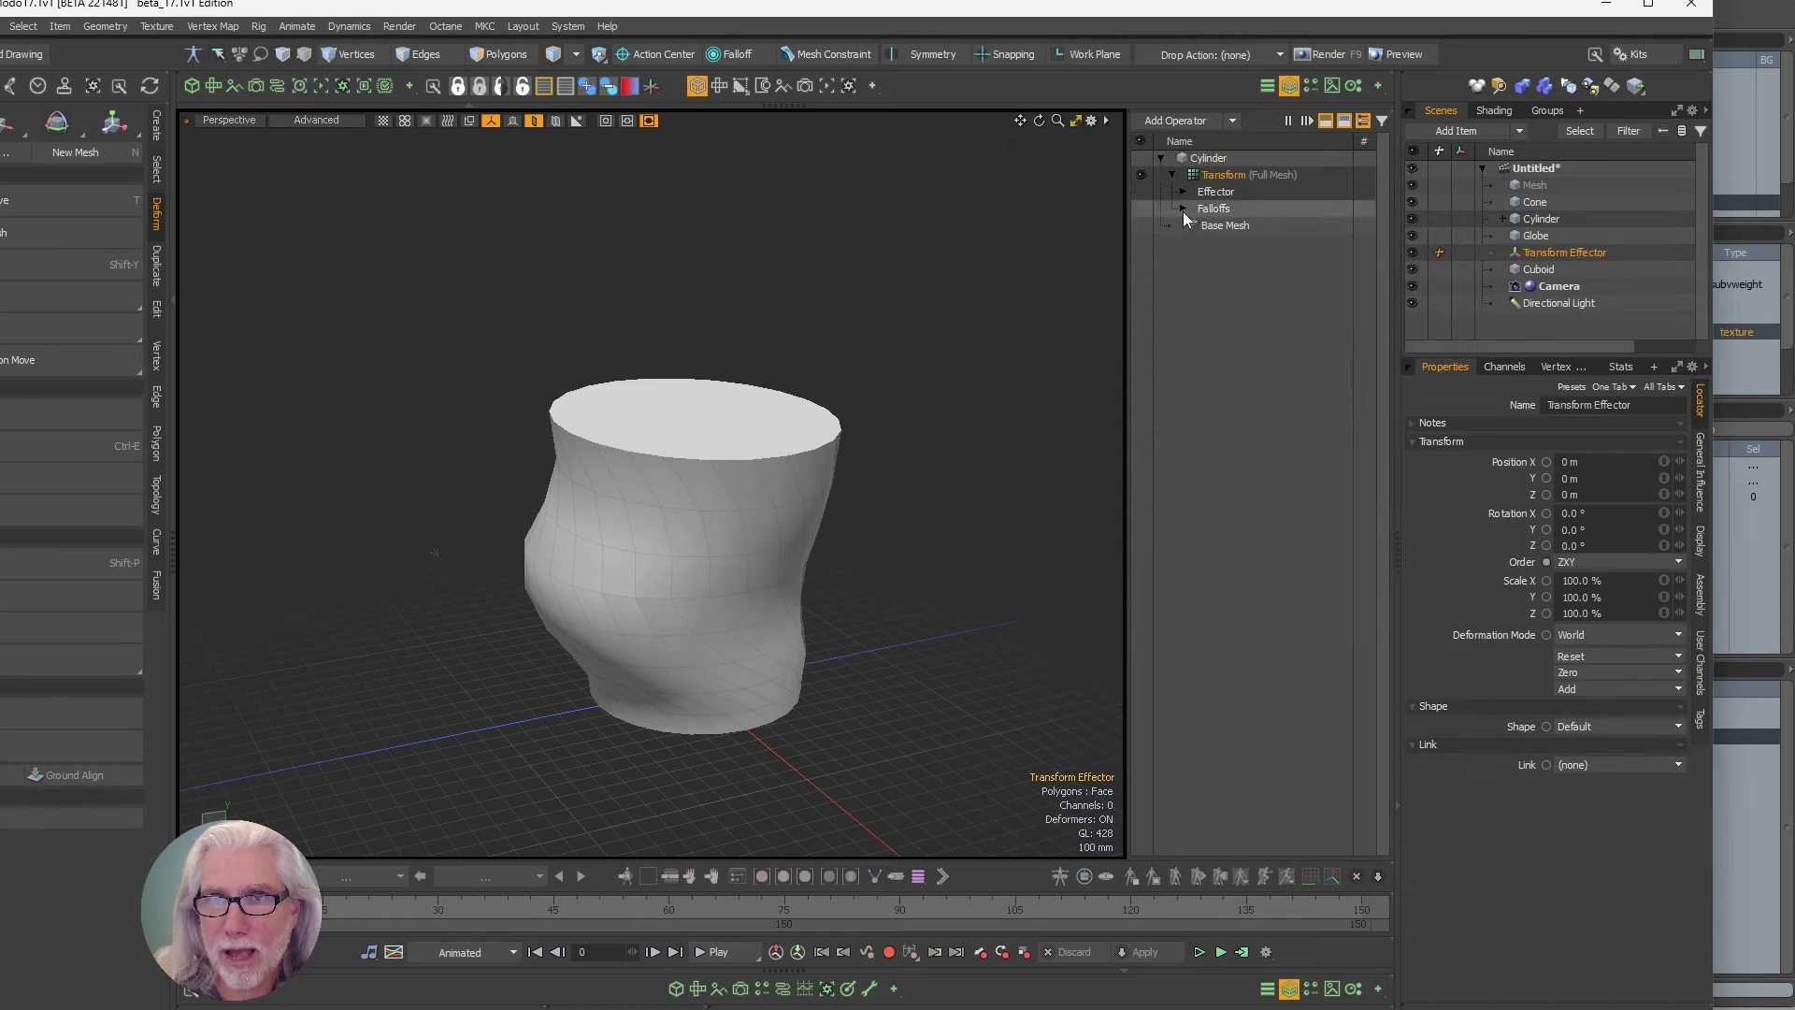
{"action": "left_click", "coordinate": [1182, 208]}
{"action": "left_click", "coordinate": [1236, 225]}
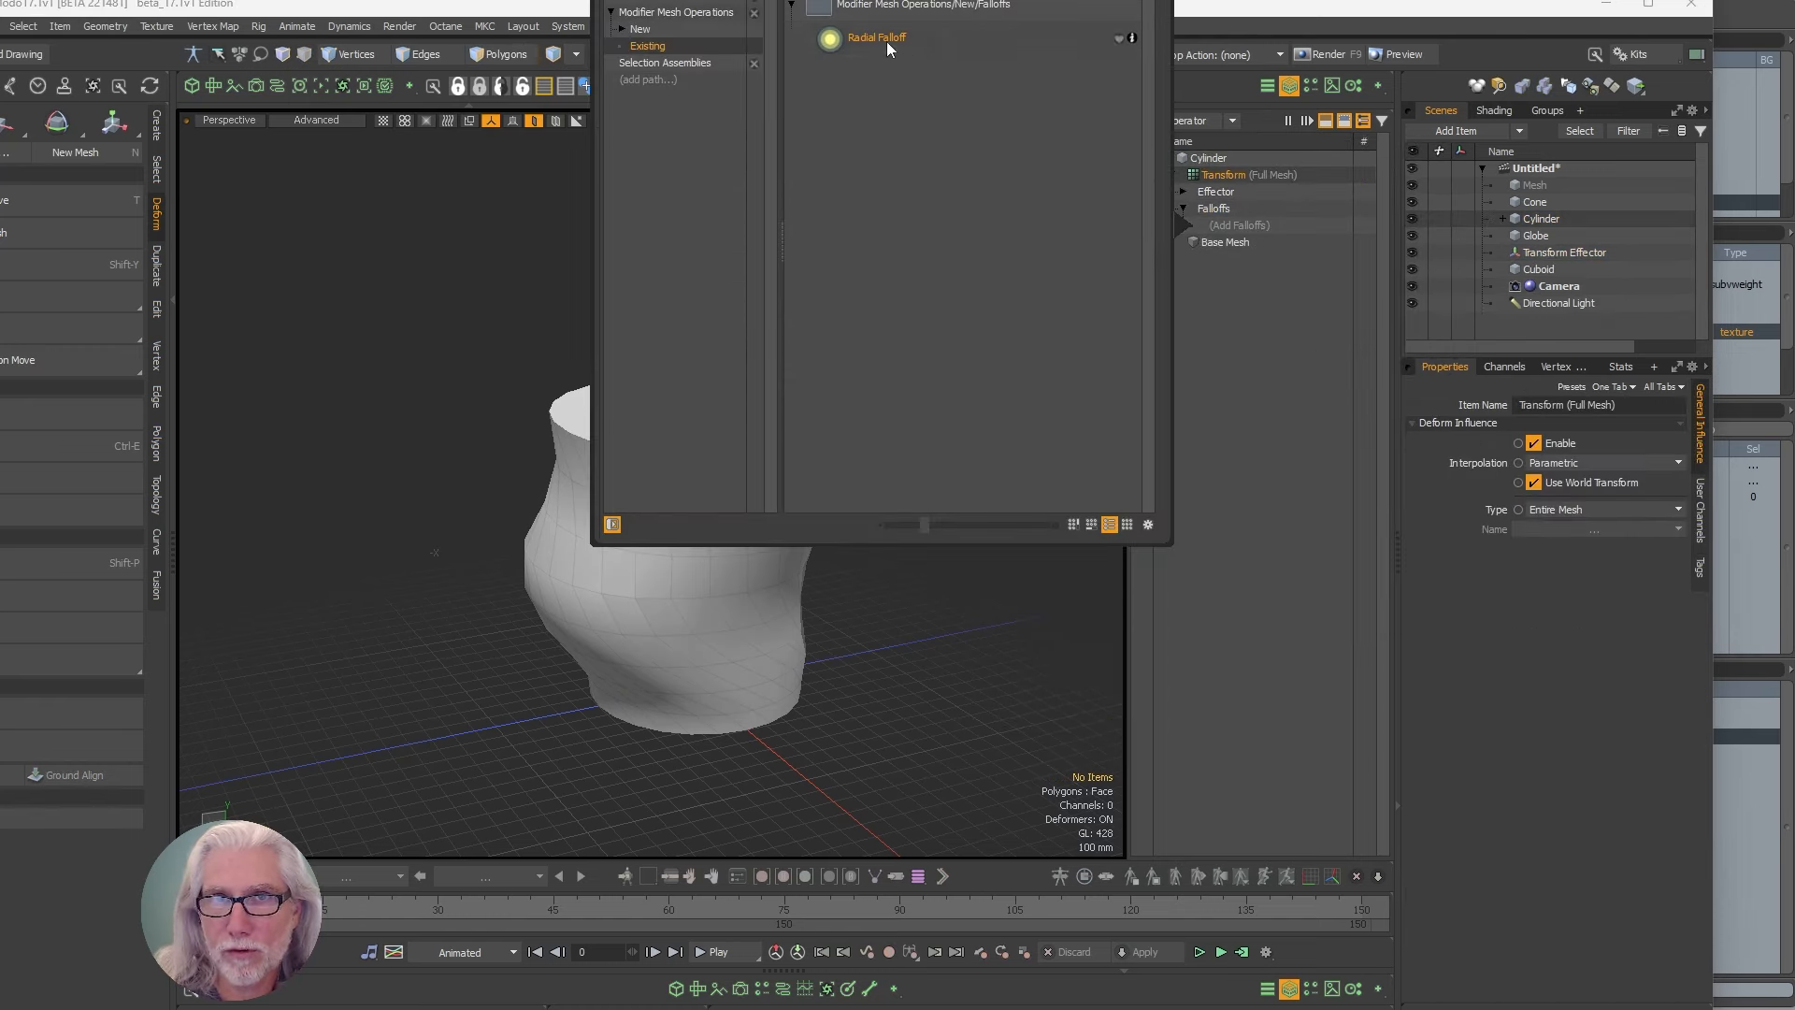
{"action": "double_click", "coordinate": [886, 41]}
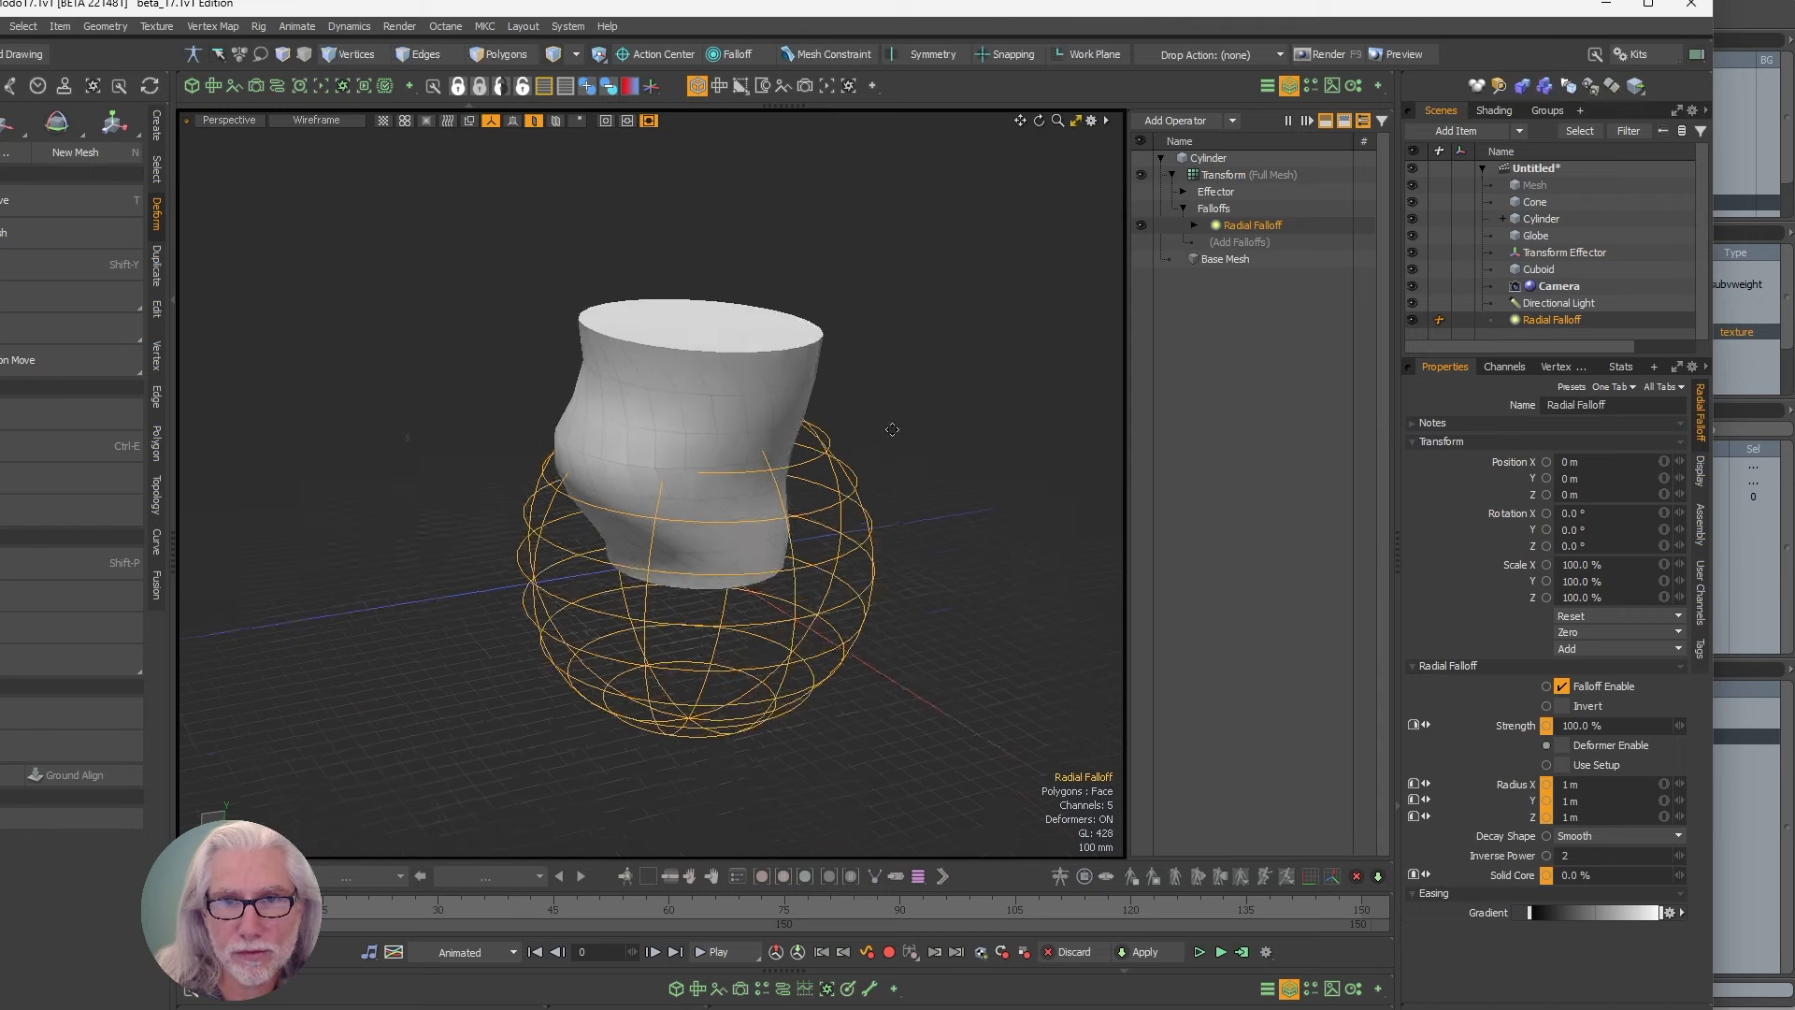
- Move the transform effector to stretch the cylinder's lower part, and move the radial falloff to about Y -200 mm, Z 525 mm
{"action": "left_click_drag", "start_coordinate": [892, 429], "coordinate": [898, 597], "text": "alt"}
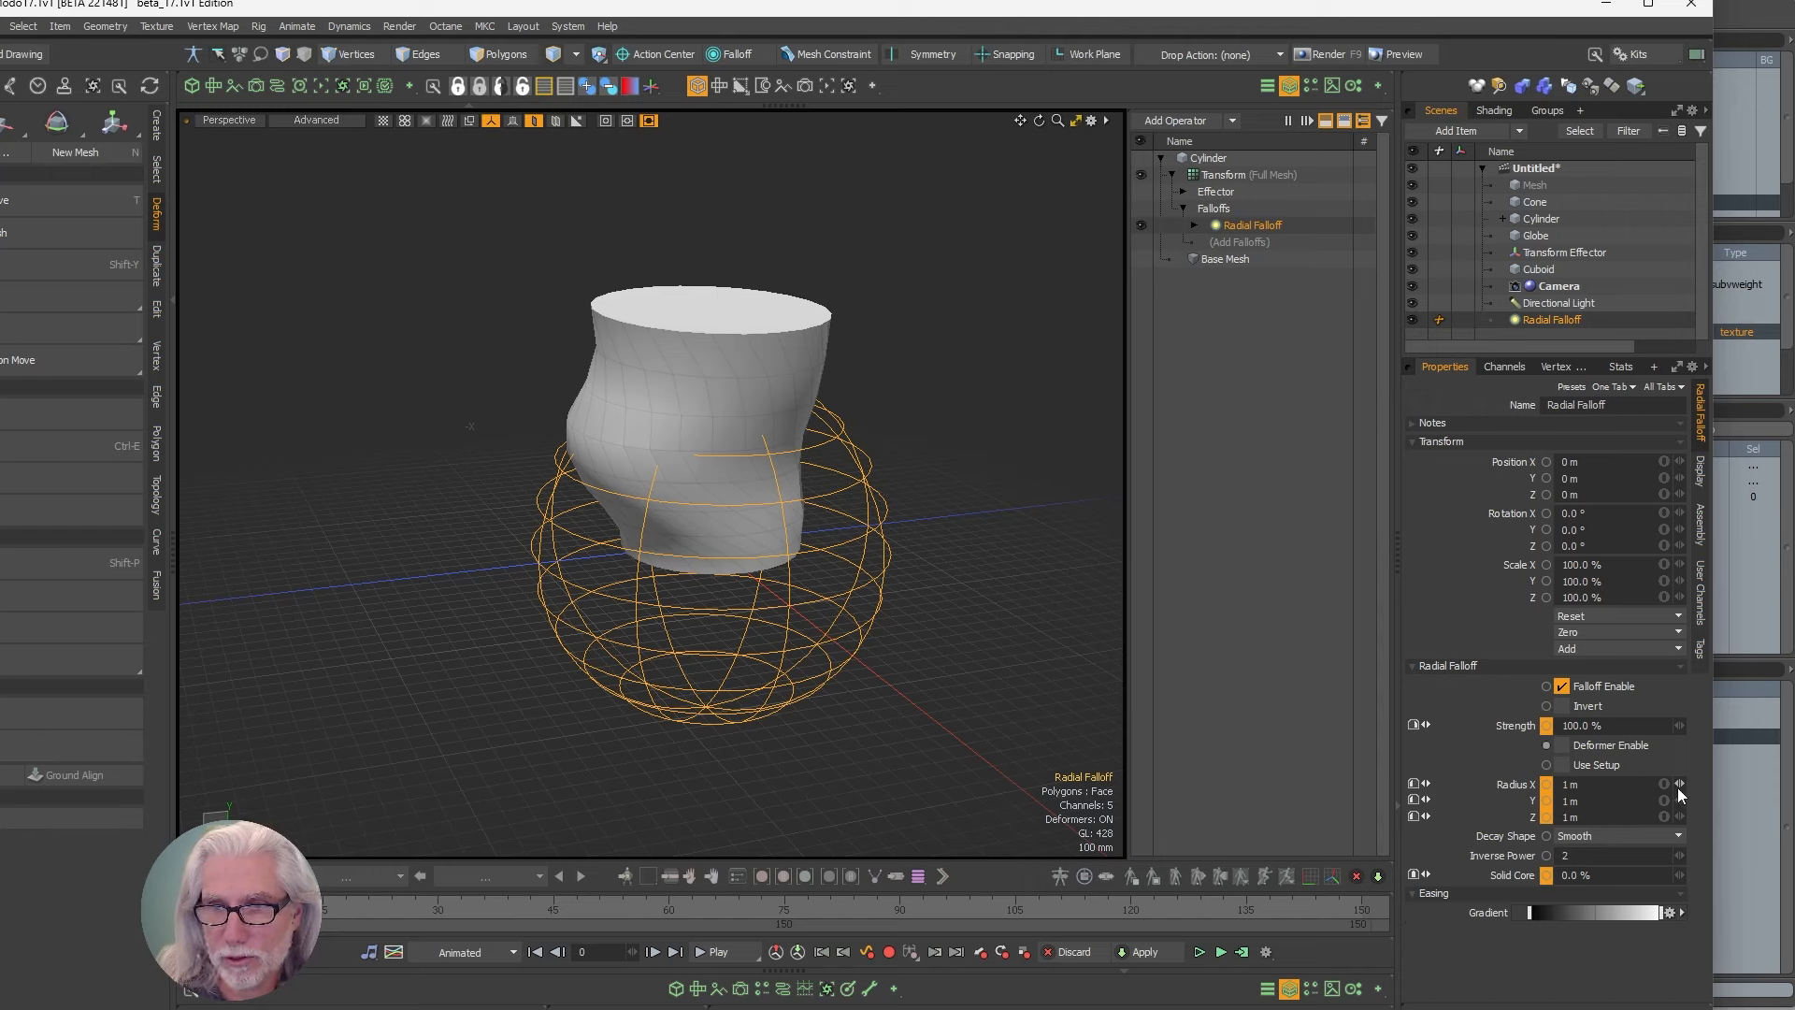
{"action": "left_click_drag", "start_coordinate": [788, 654], "coordinate": [862, 696], "text": "alt"}
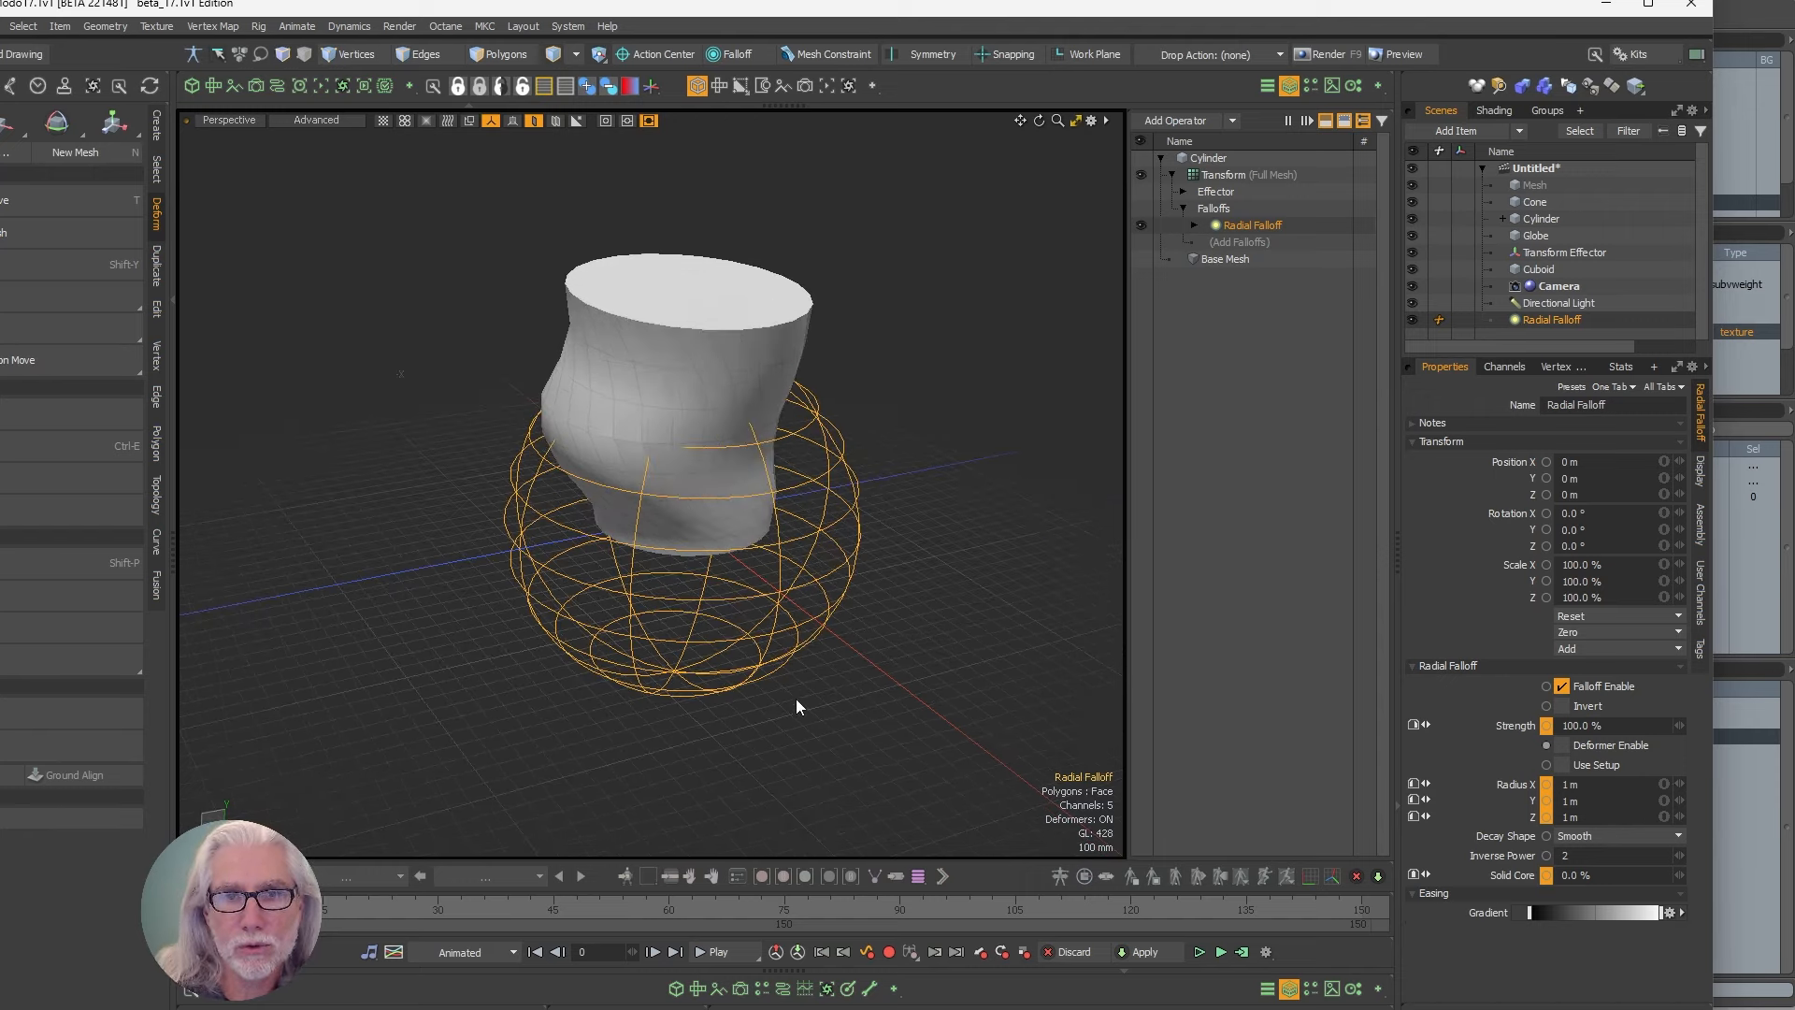
{"action": "key", "text": "w"}
{"action": "left_click", "coordinate": [1184, 191]}
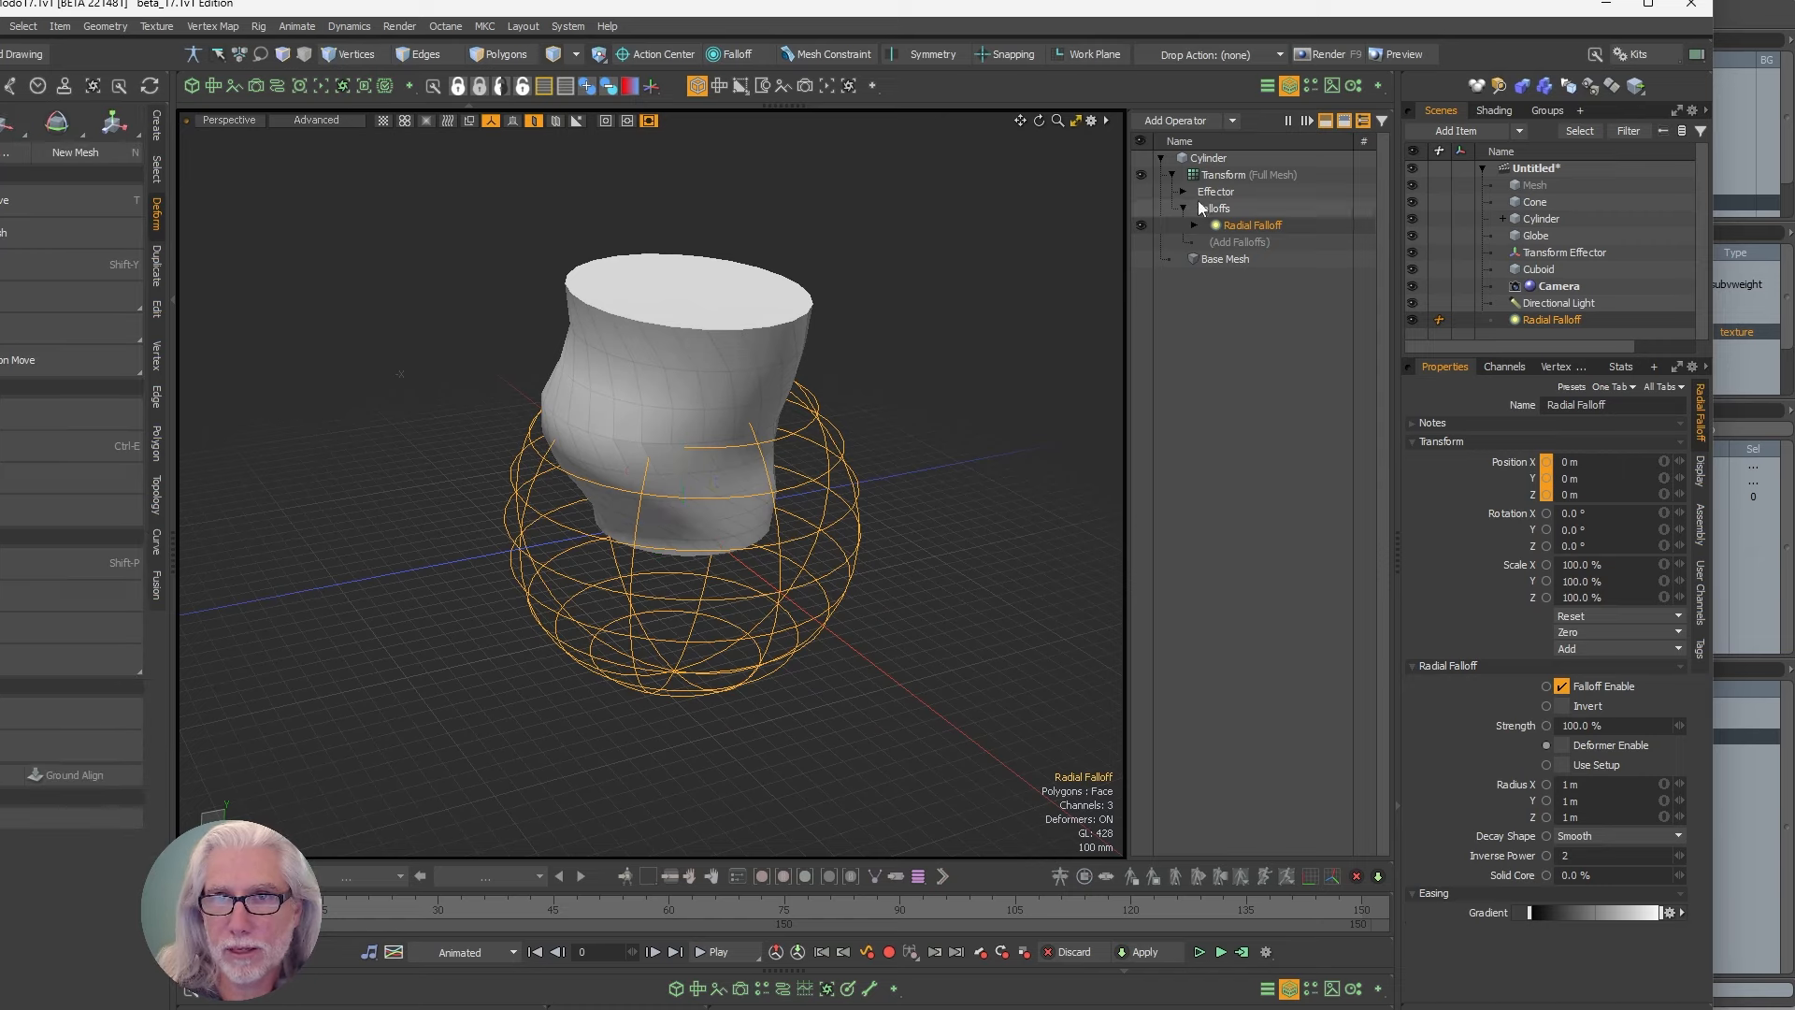
{"action": "left_click", "coordinate": [1206, 209]}
{"action": "left_click_drag", "start_coordinate": [685, 465], "coordinate": [710, 763]}
{"action": "left_click", "coordinate": [711, 688]}
{"action": "key", "text": "w"}
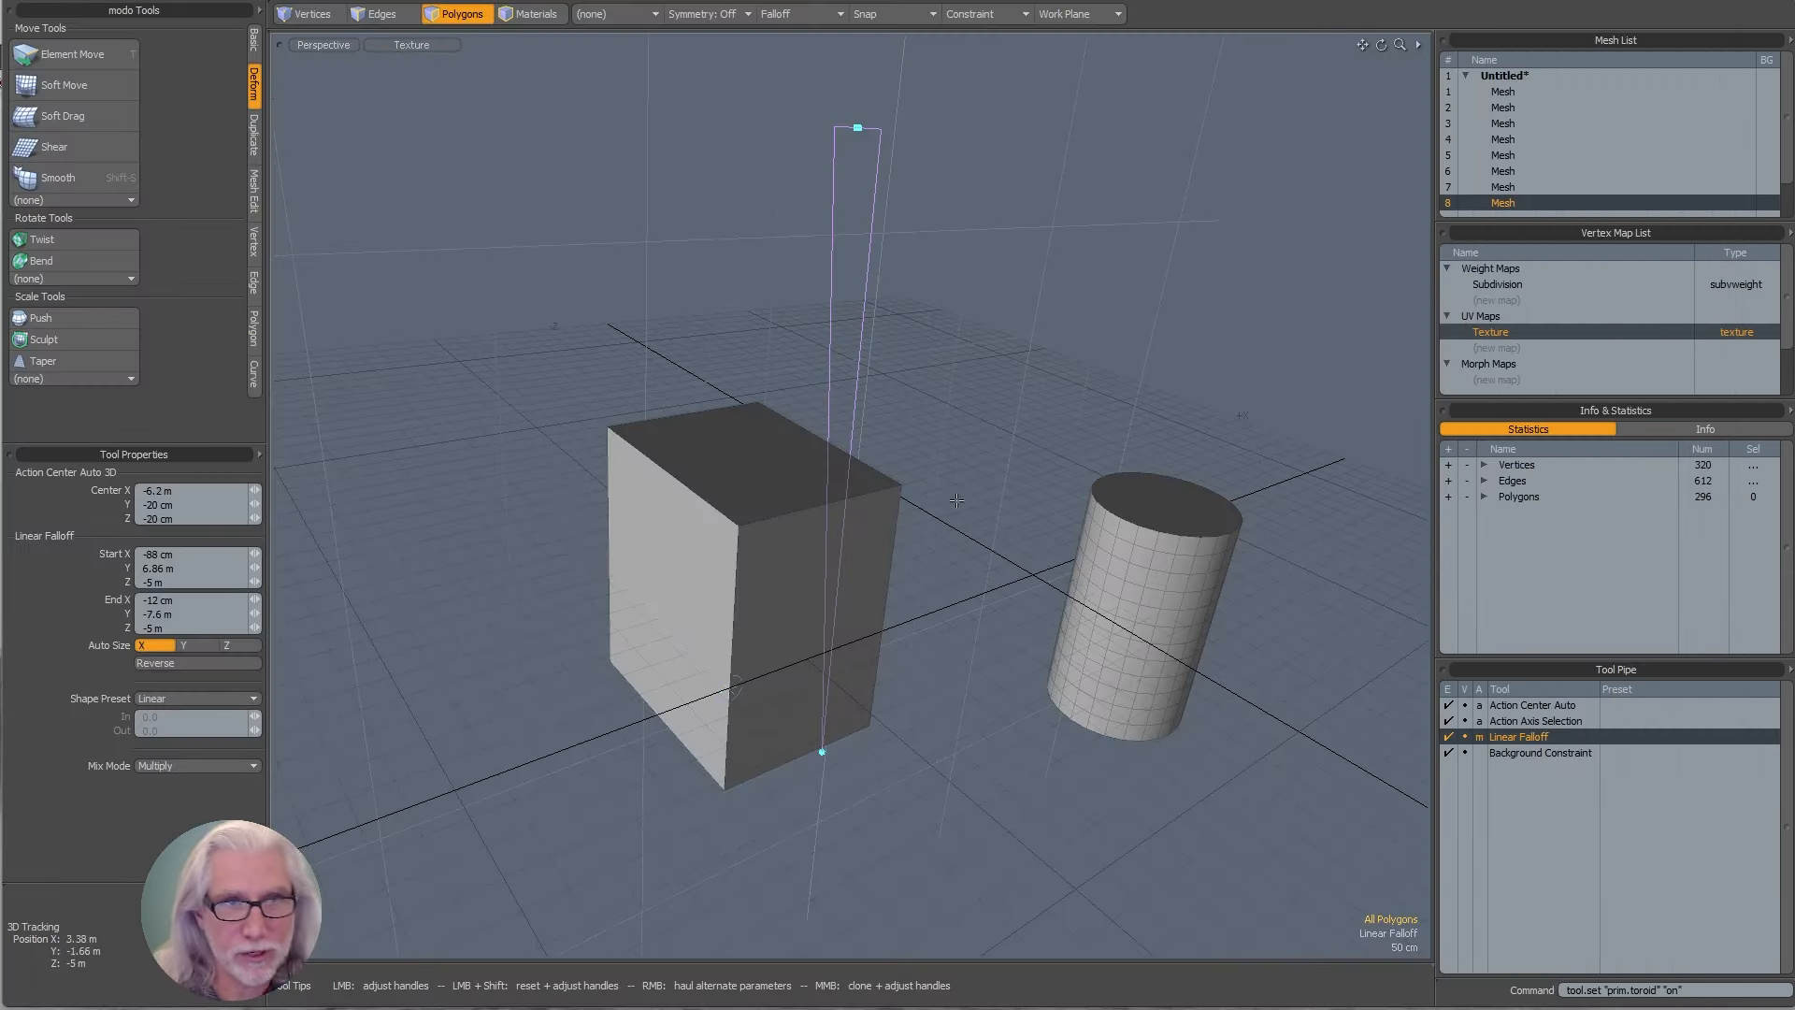
- Release the linear falloff handles in the early version, then examine Modo 17's deform tools, trying Bend and the other rotate and scale deformers
{"action": "key", "text": "space"}
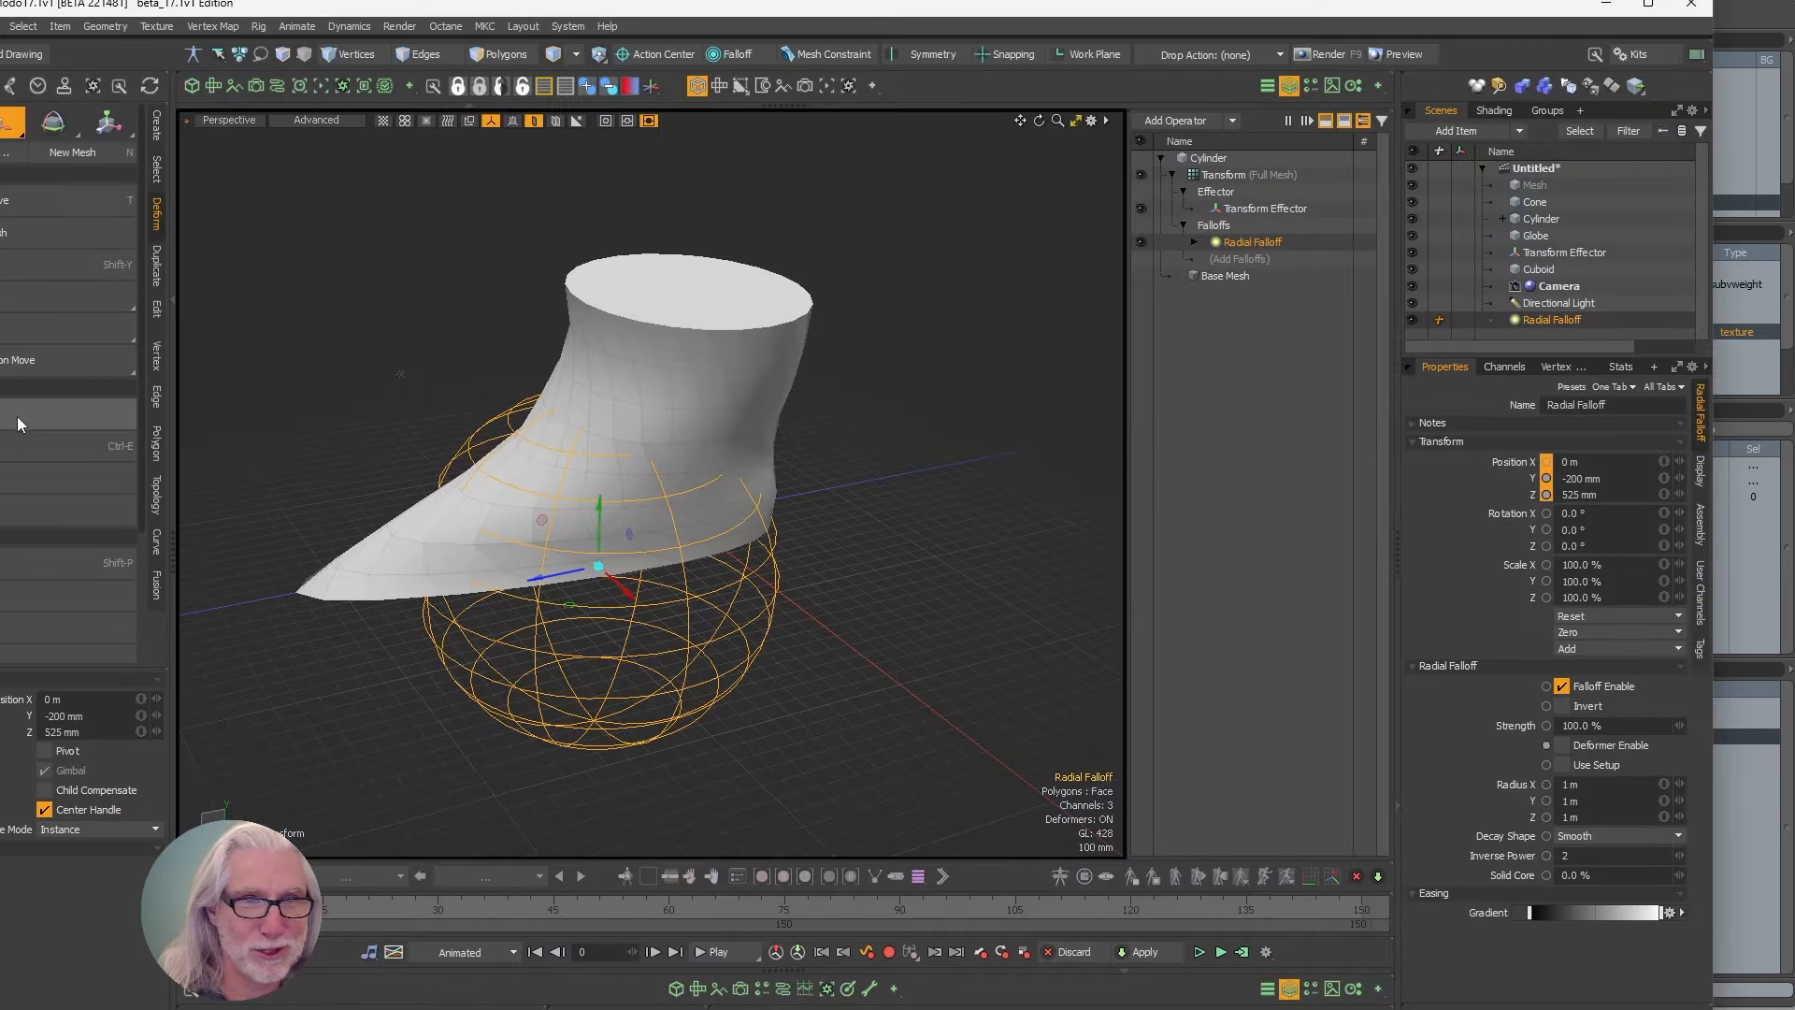
{"action": "left_click", "coordinate": [154, 126]}
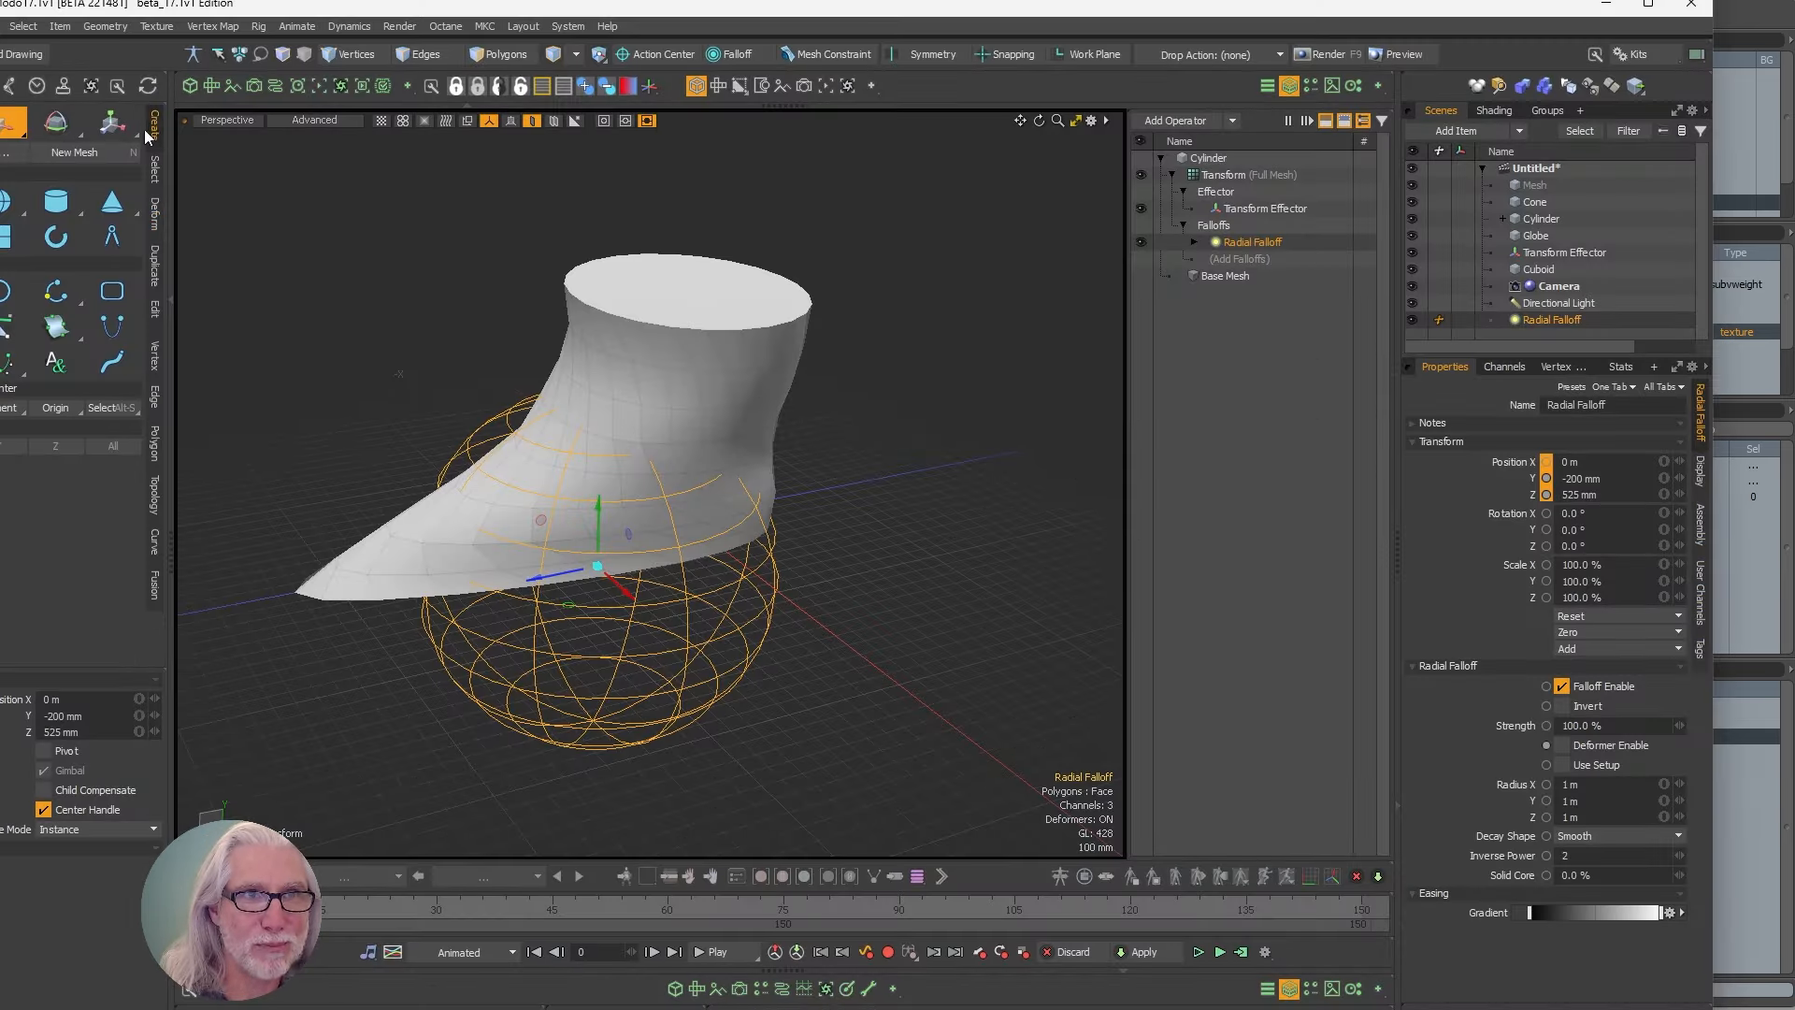
{"action": "left_click", "coordinate": [154, 215]}
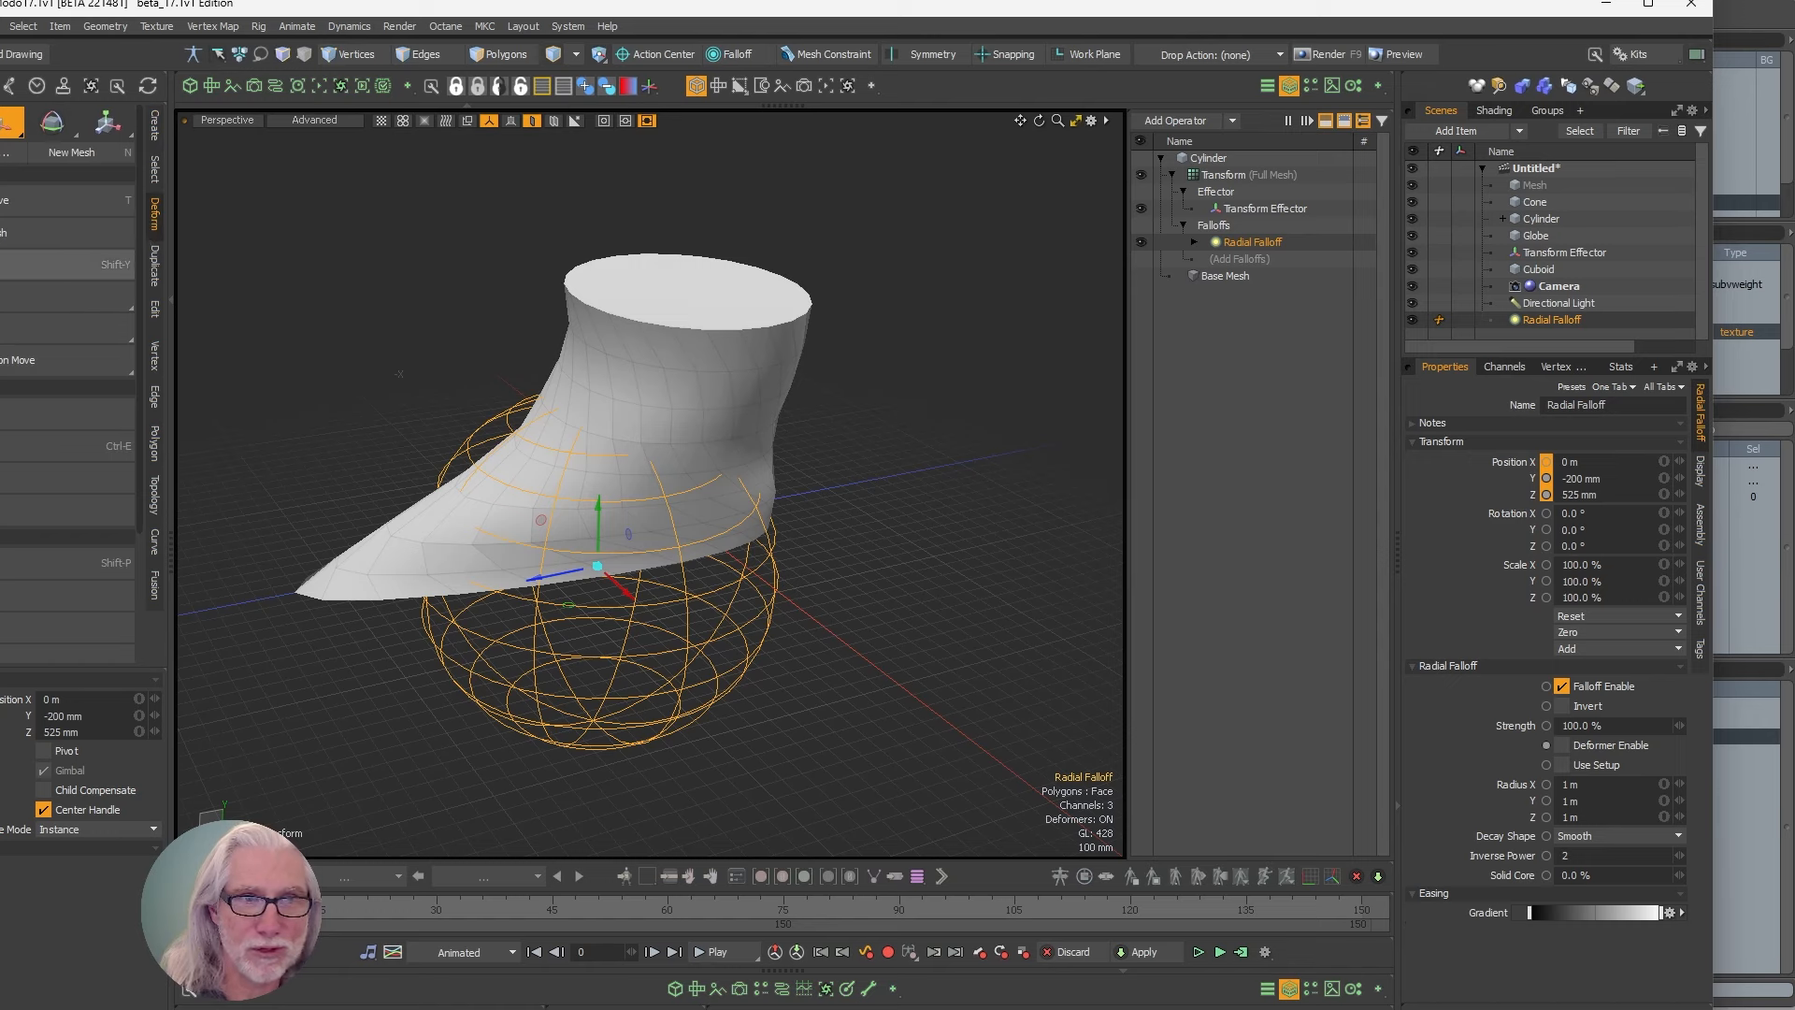
{"action": "left_click", "coordinate": [4, 413]}
{"action": "left_click", "coordinate": [4, 445]}
{"action": "left_click", "coordinate": [4, 477]}
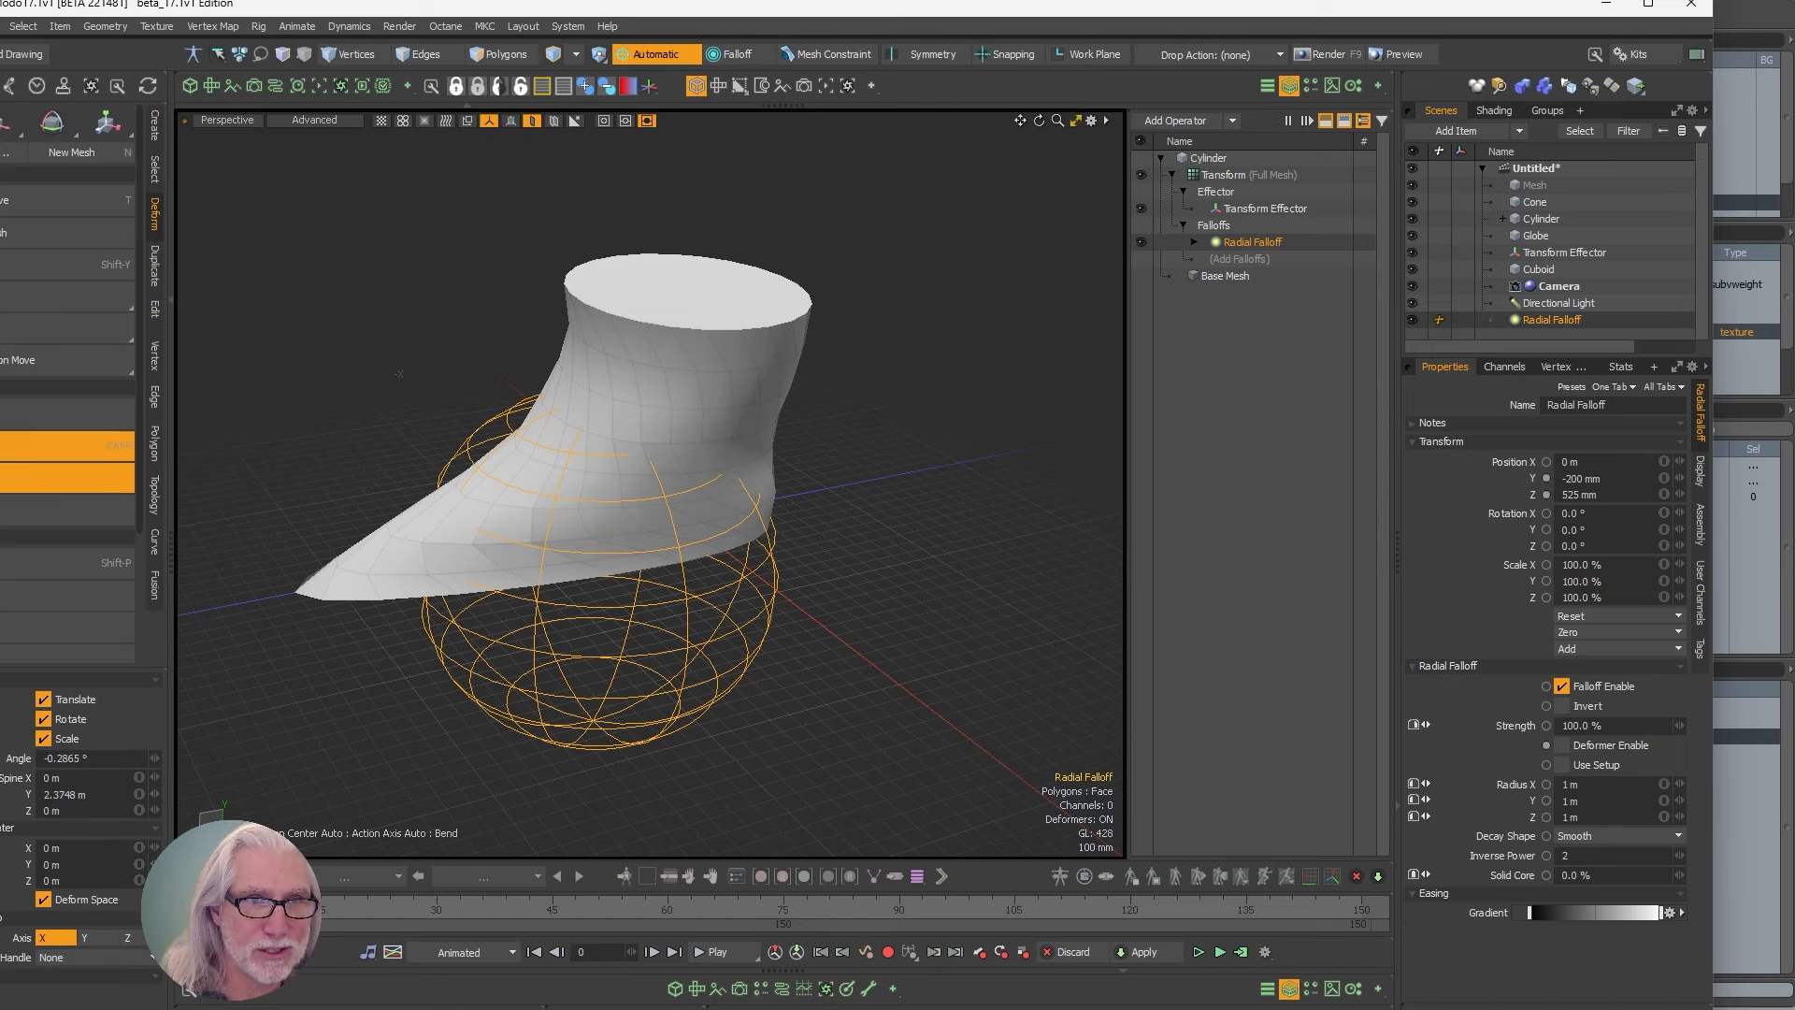
{"action": "left_click", "coordinate": [4, 510]}
{"action": "left_click", "coordinate": [89, 563]}
{"action": "left_click", "coordinate": [90, 597]}
{"action": "left_click", "coordinate": [16, 629]}
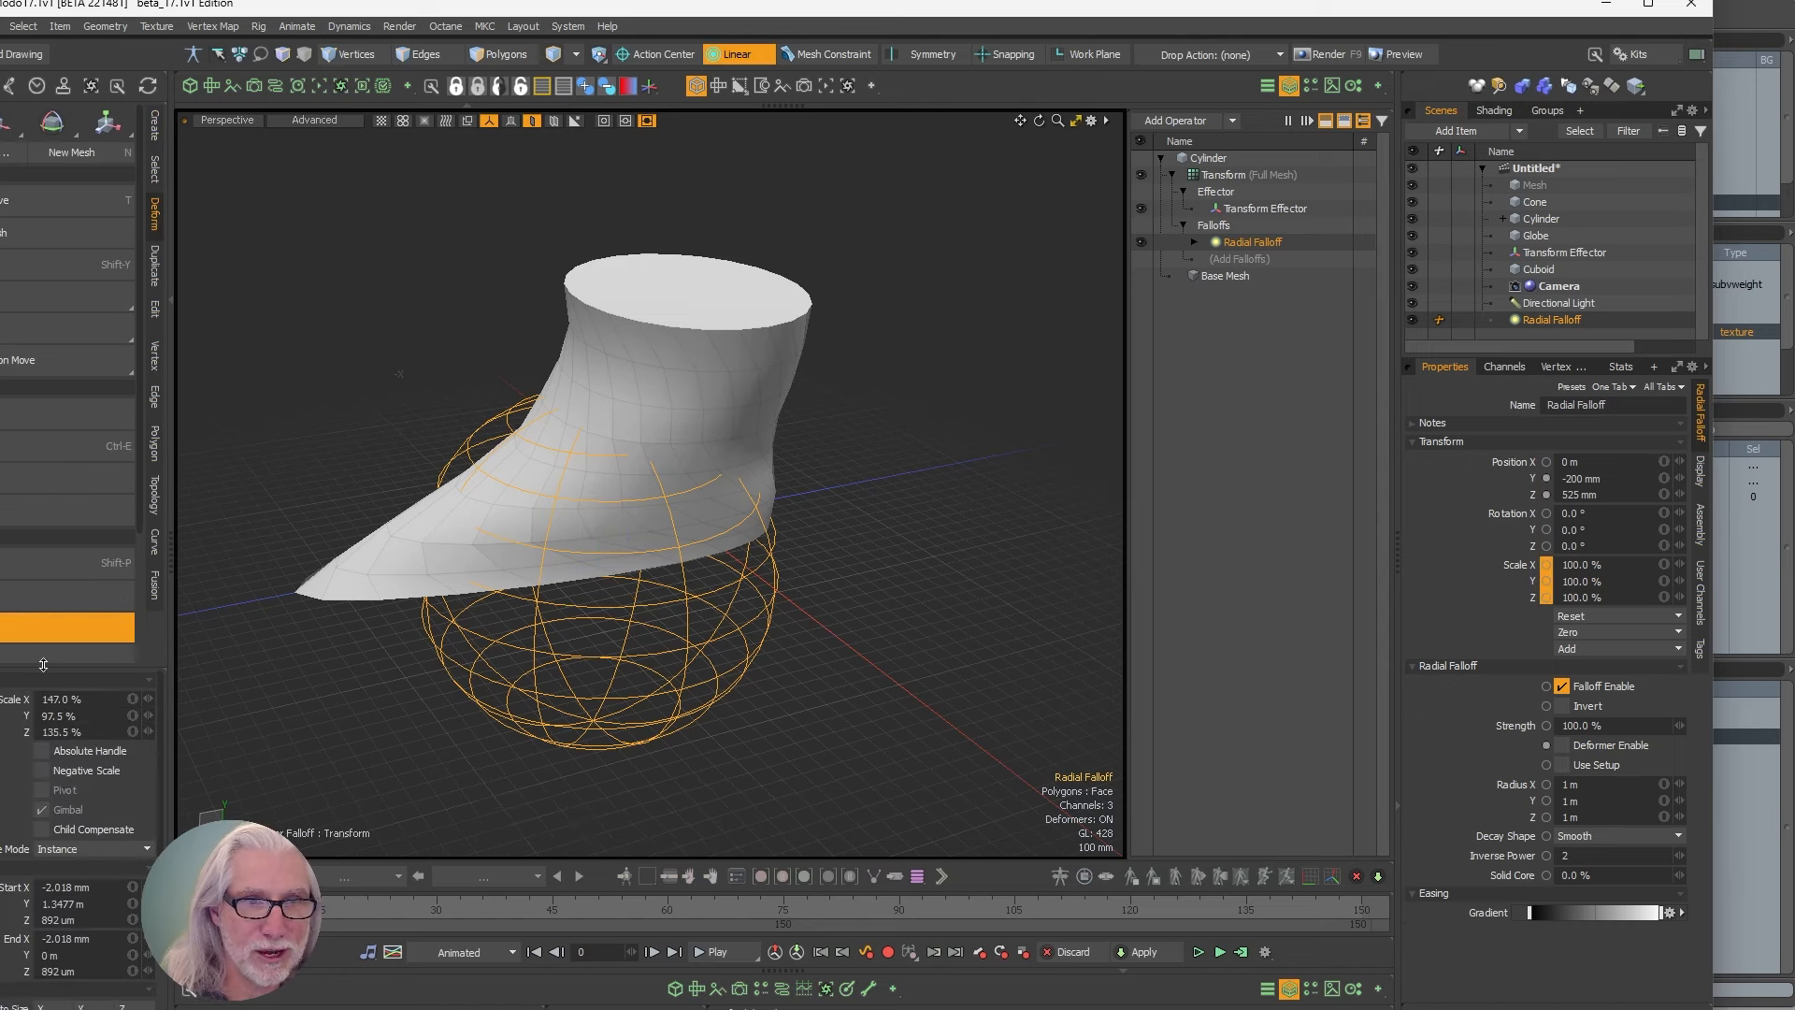
{"action": "left_click", "coordinate": [26, 656]}
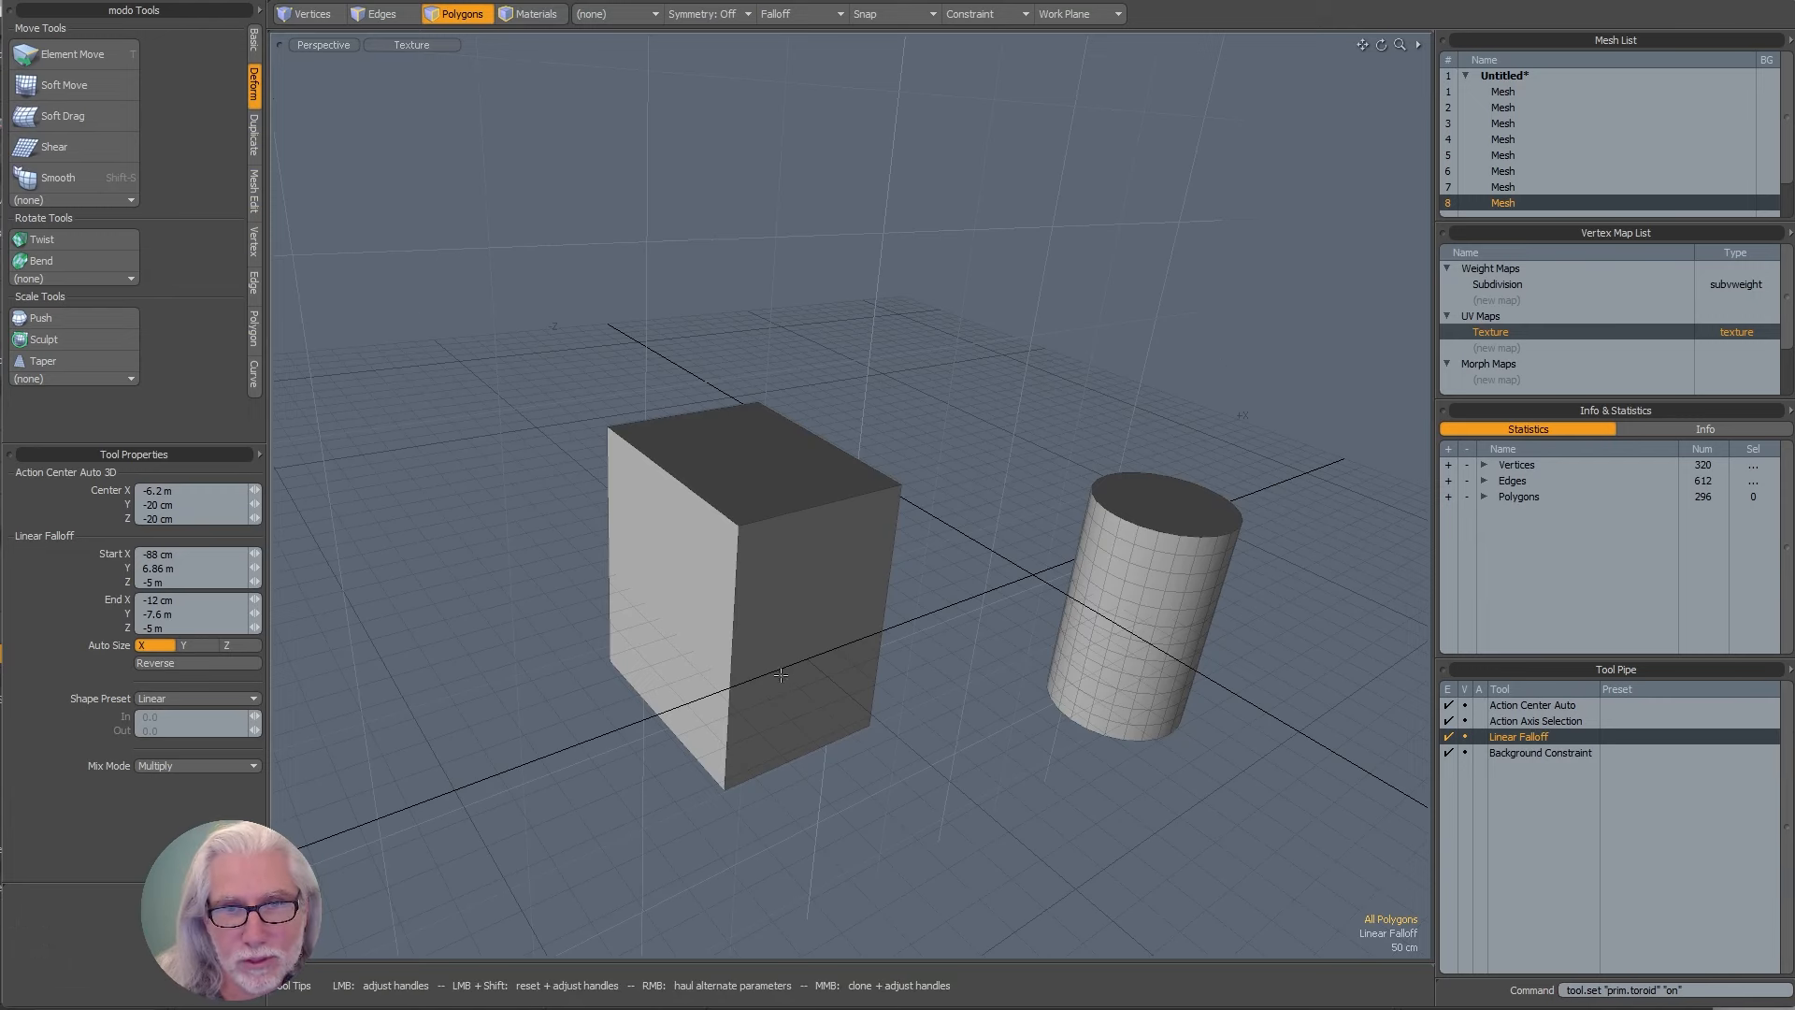
- In the early version, switch to edge selection and redraw a short linear falloff from about Y -4.72 m, Z -4.26 m to Y -5.1 m, Z -4.92 m
{"action": "left_click_drag", "start_coordinate": [811, 708], "coordinate": [841, 678], "text": "alt"}
{"action": "key", "text": "2"}
{"action": "left_click_drag", "start_coordinate": [767, 579], "coordinate": [786, 576]}
{"action": "left_click_drag", "start_coordinate": [869, 721], "coordinate": [787, 724], "text": "alt"}
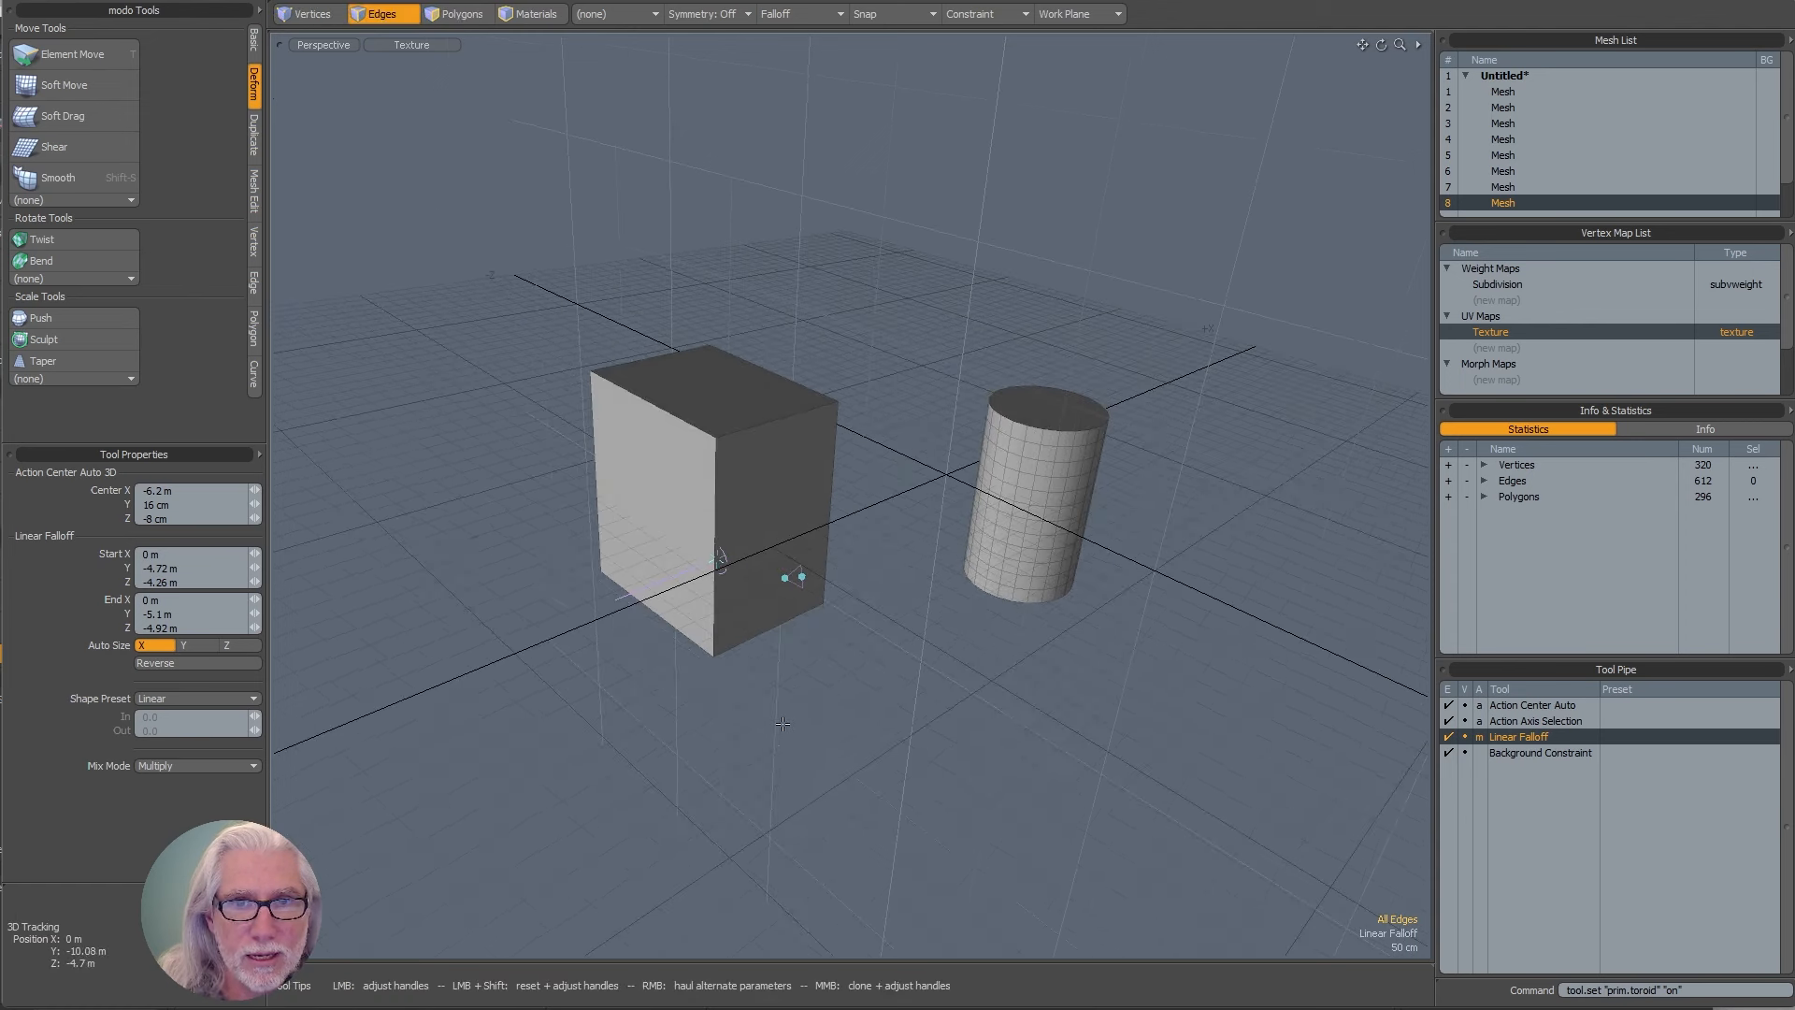
{"action": "key", "text": "space"}
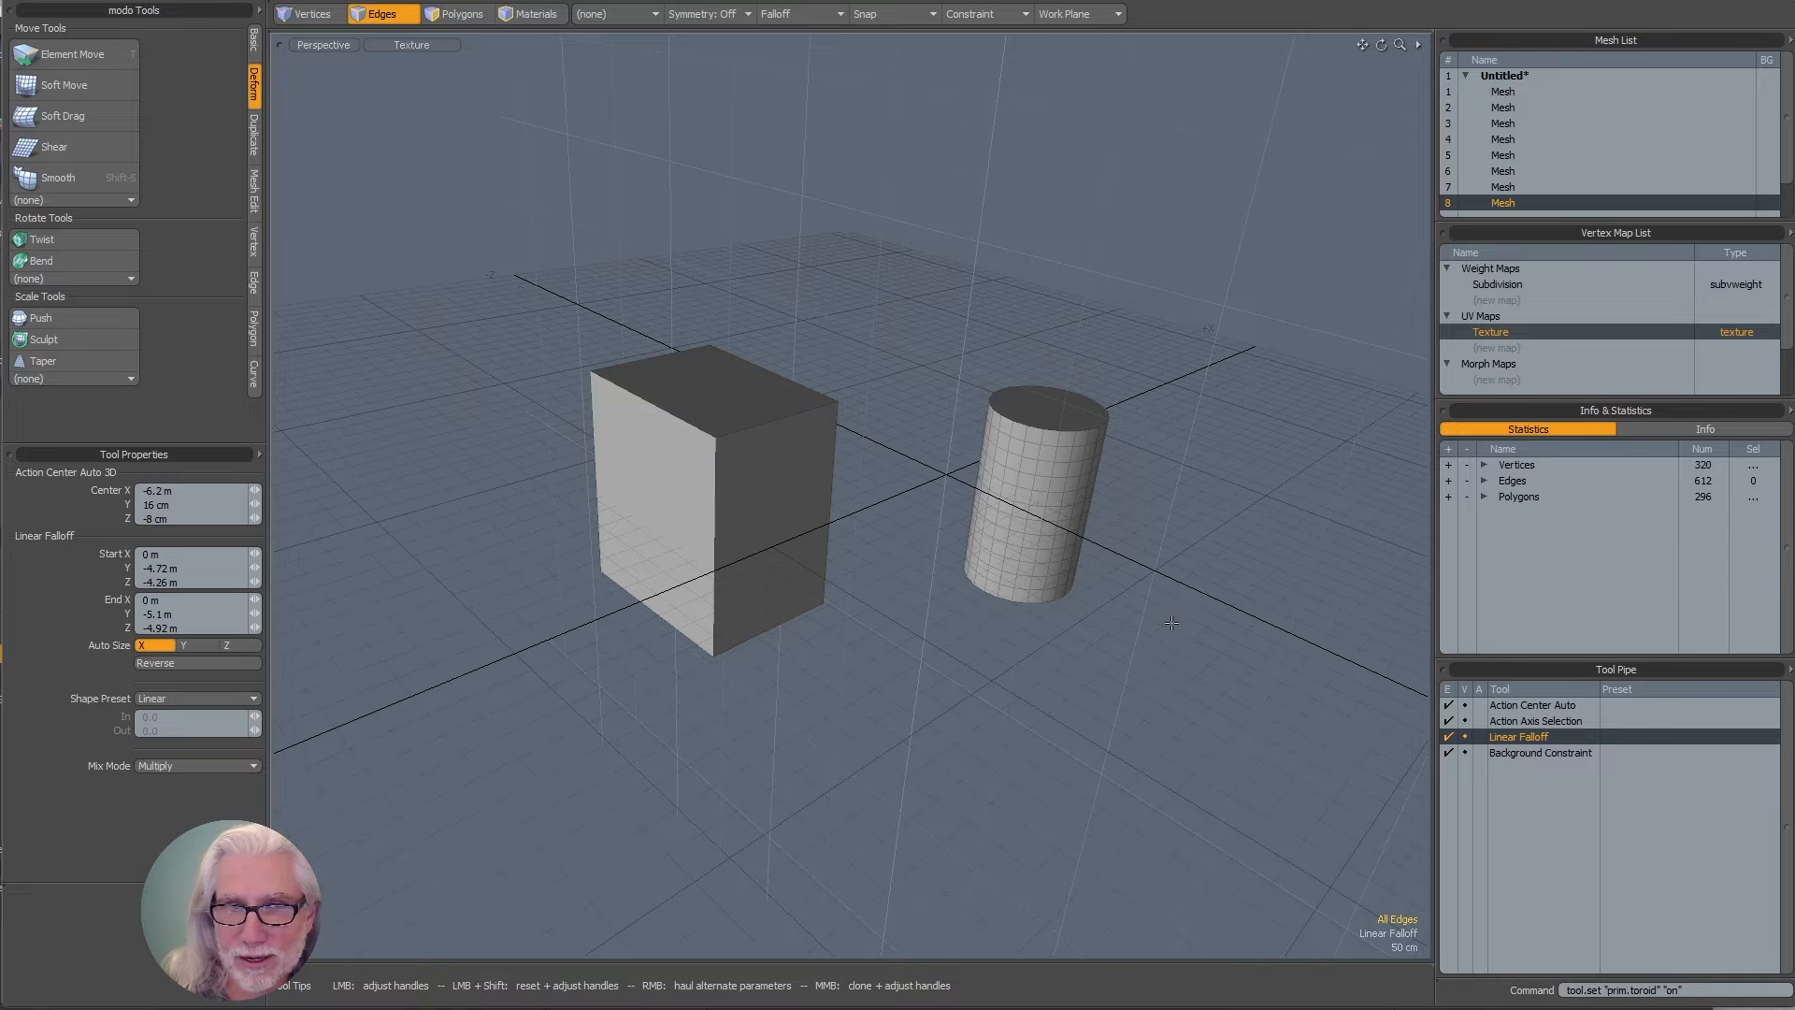
{"action": "left_click_drag", "start_coordinate": [1173, 621], "coordinate": [218, 629], "text": "alt"}
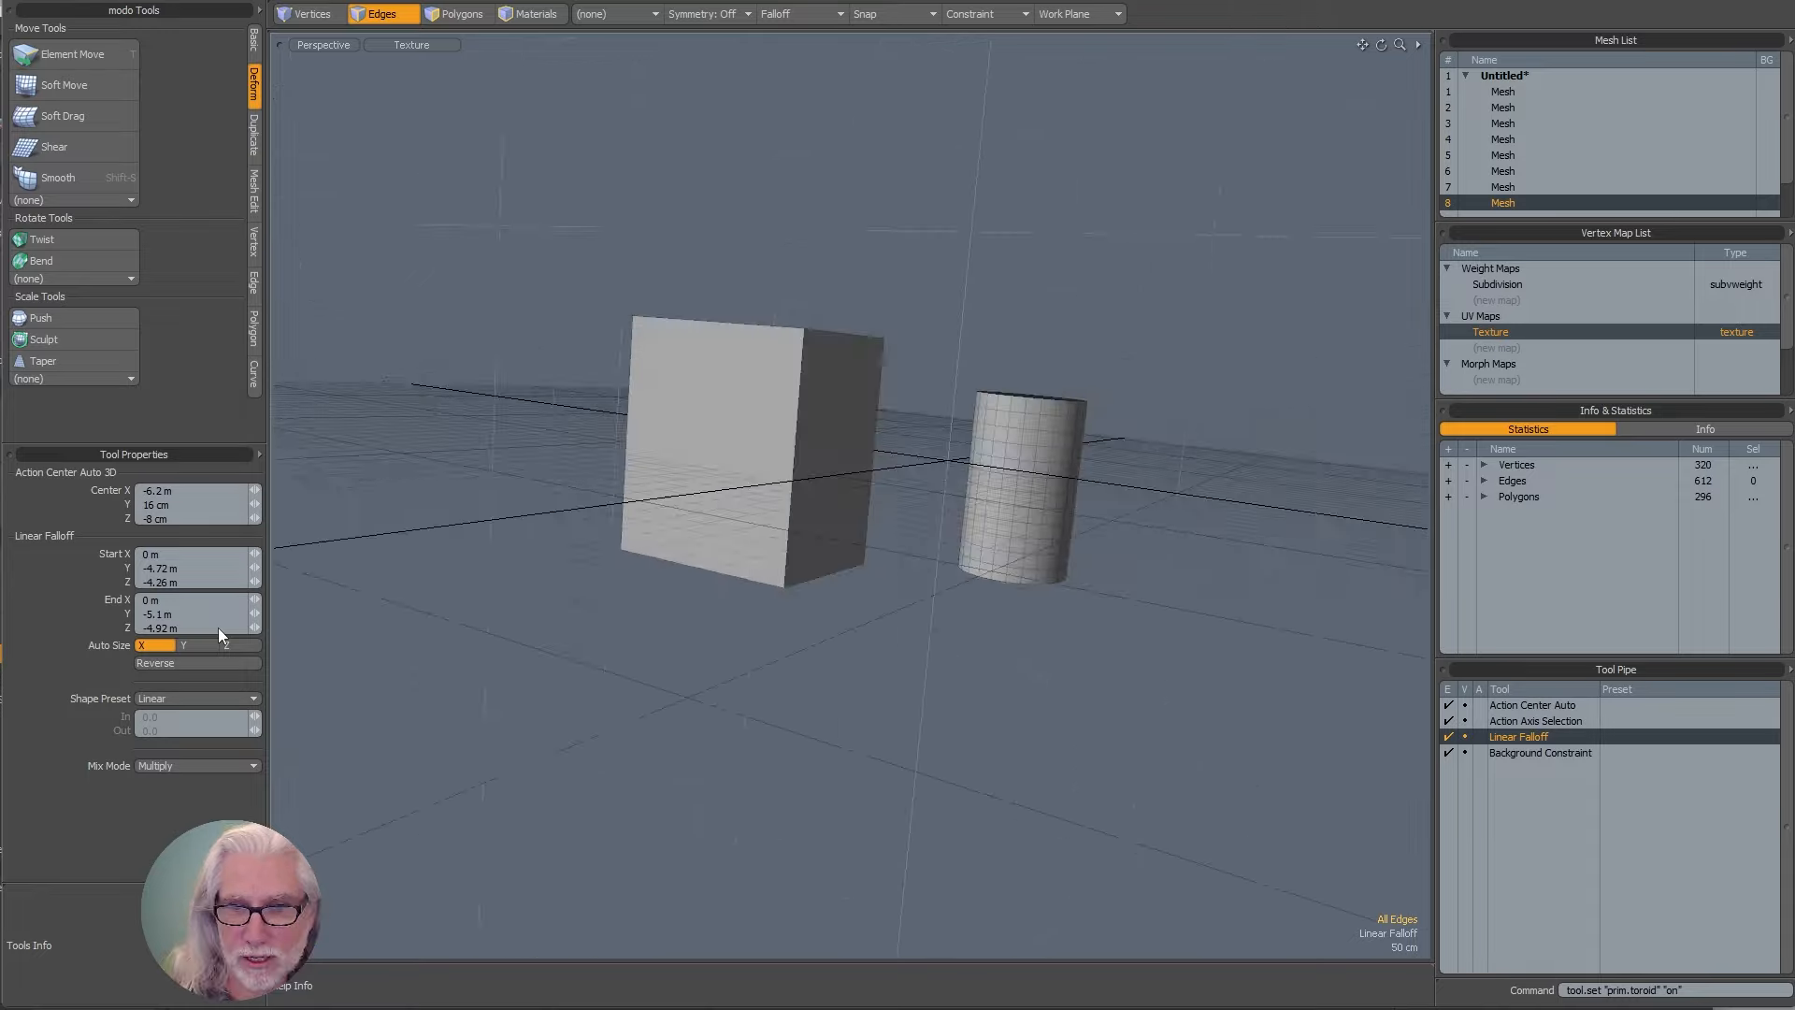
{"action": "left_click", "coordinate": [1067, 861], "text": "alt"}
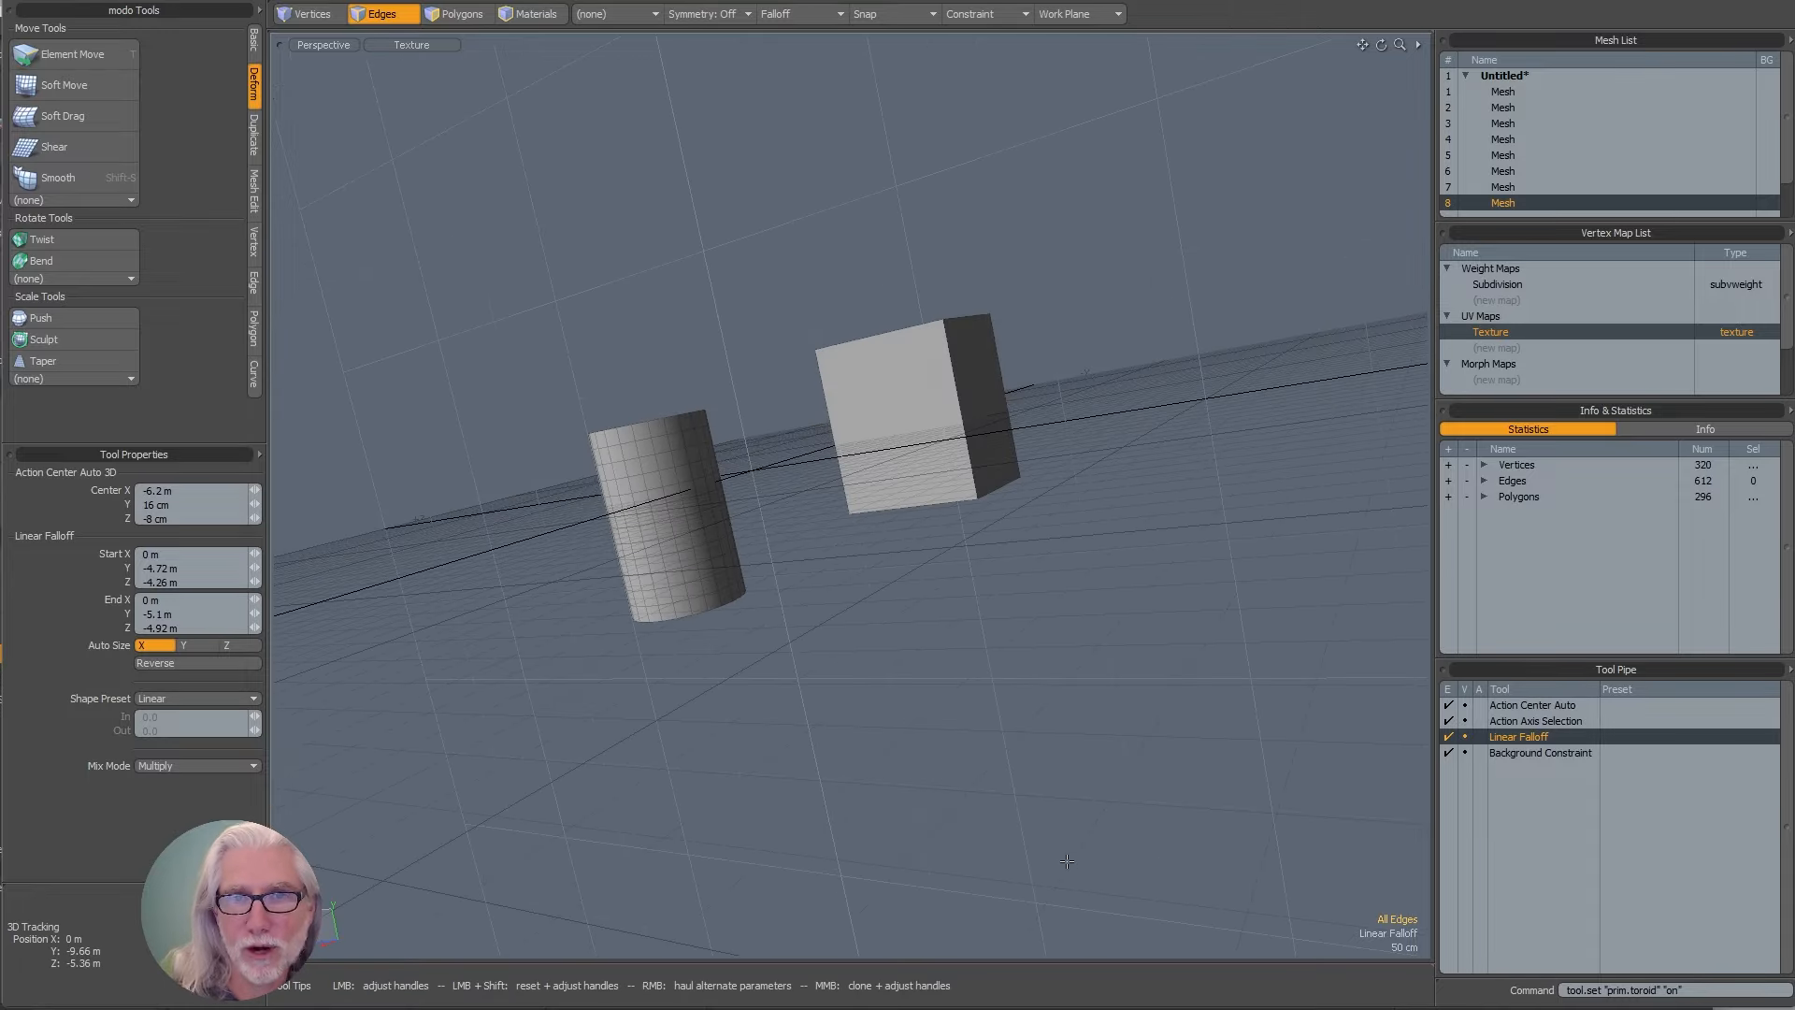